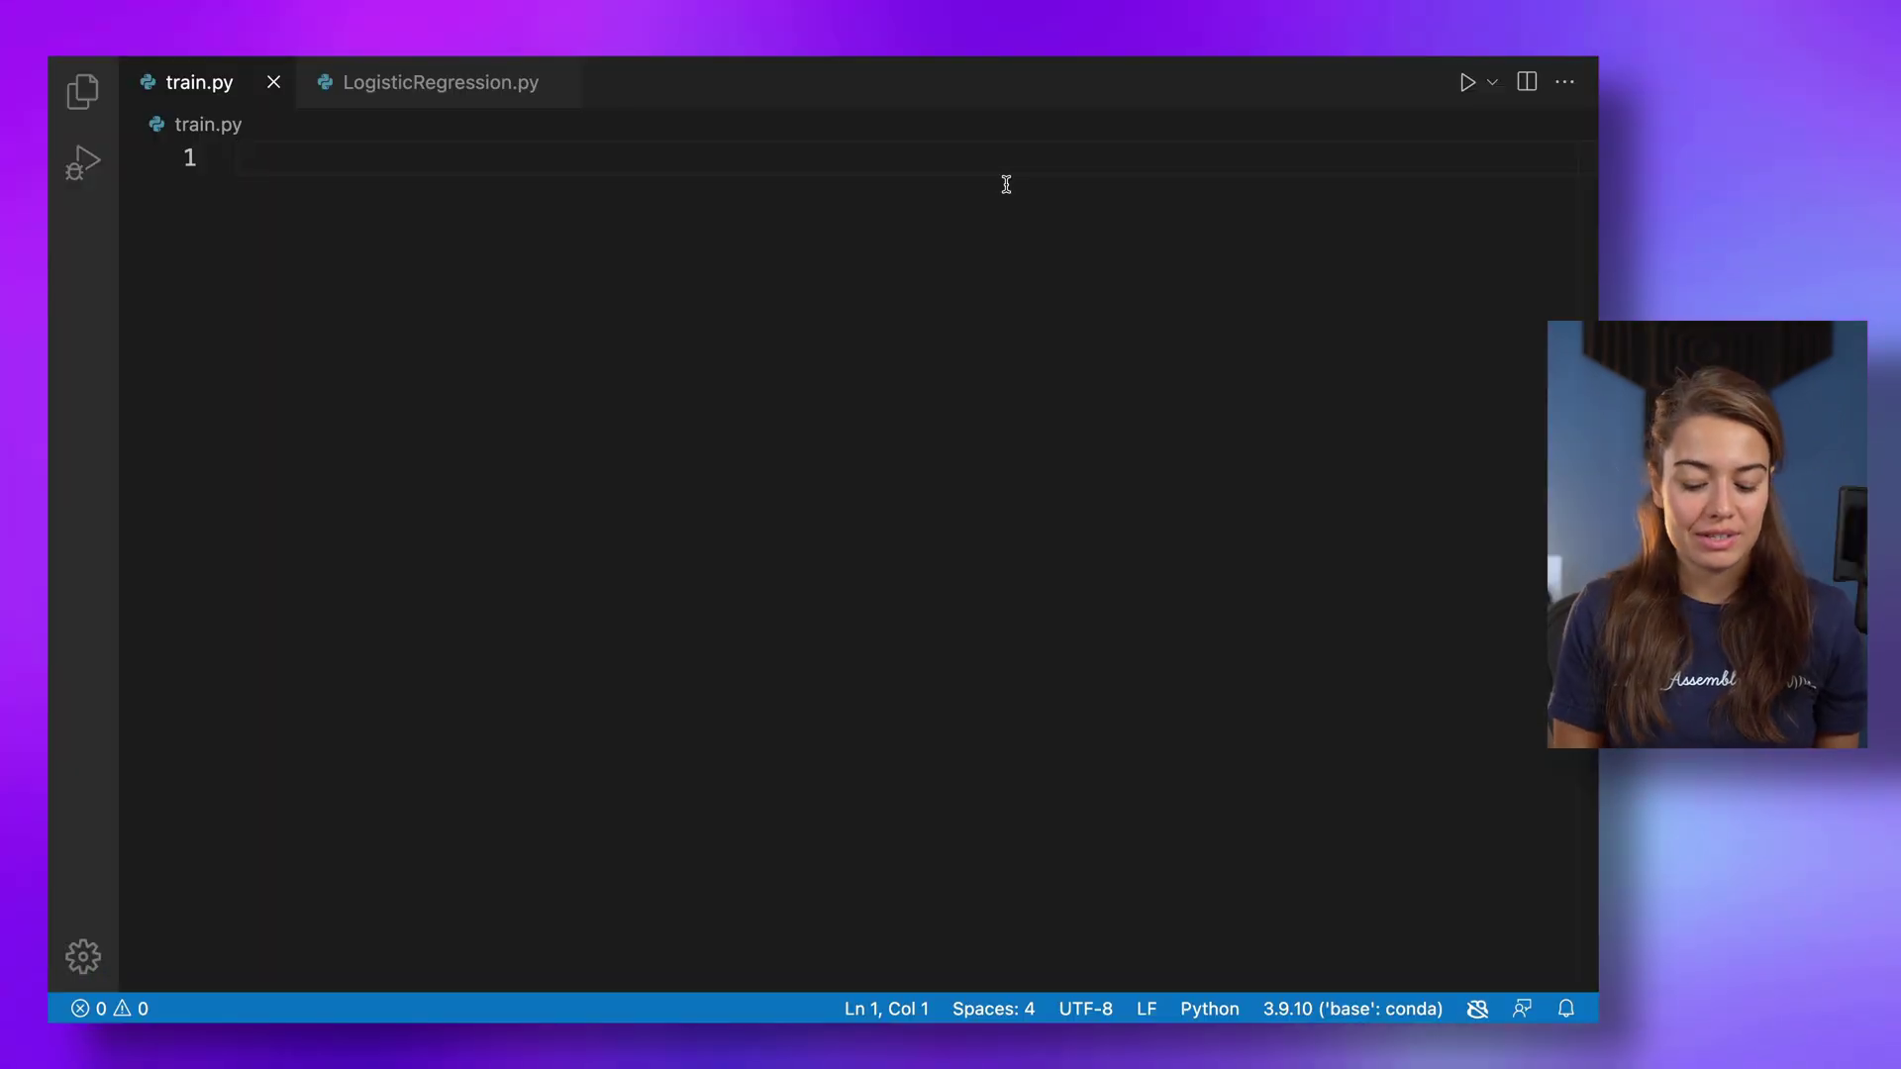
type("cla")
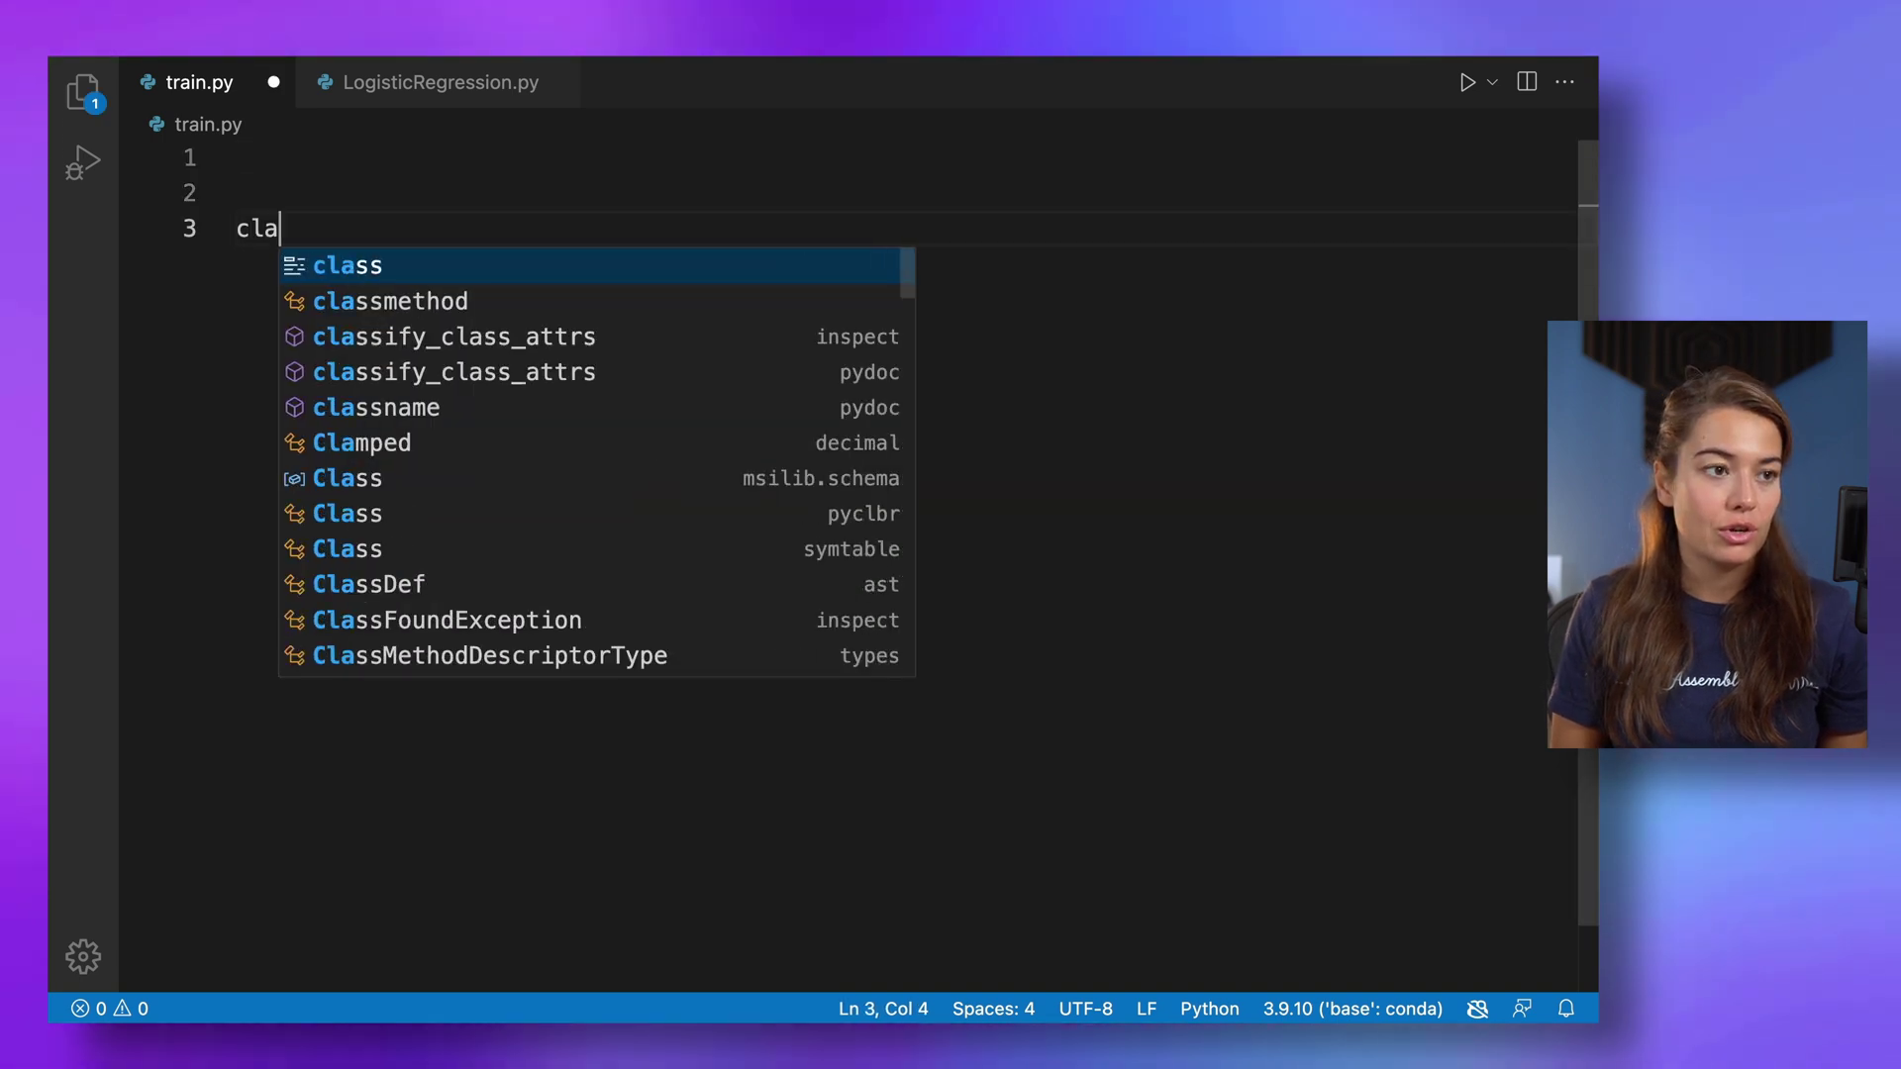
type("ss Logis")
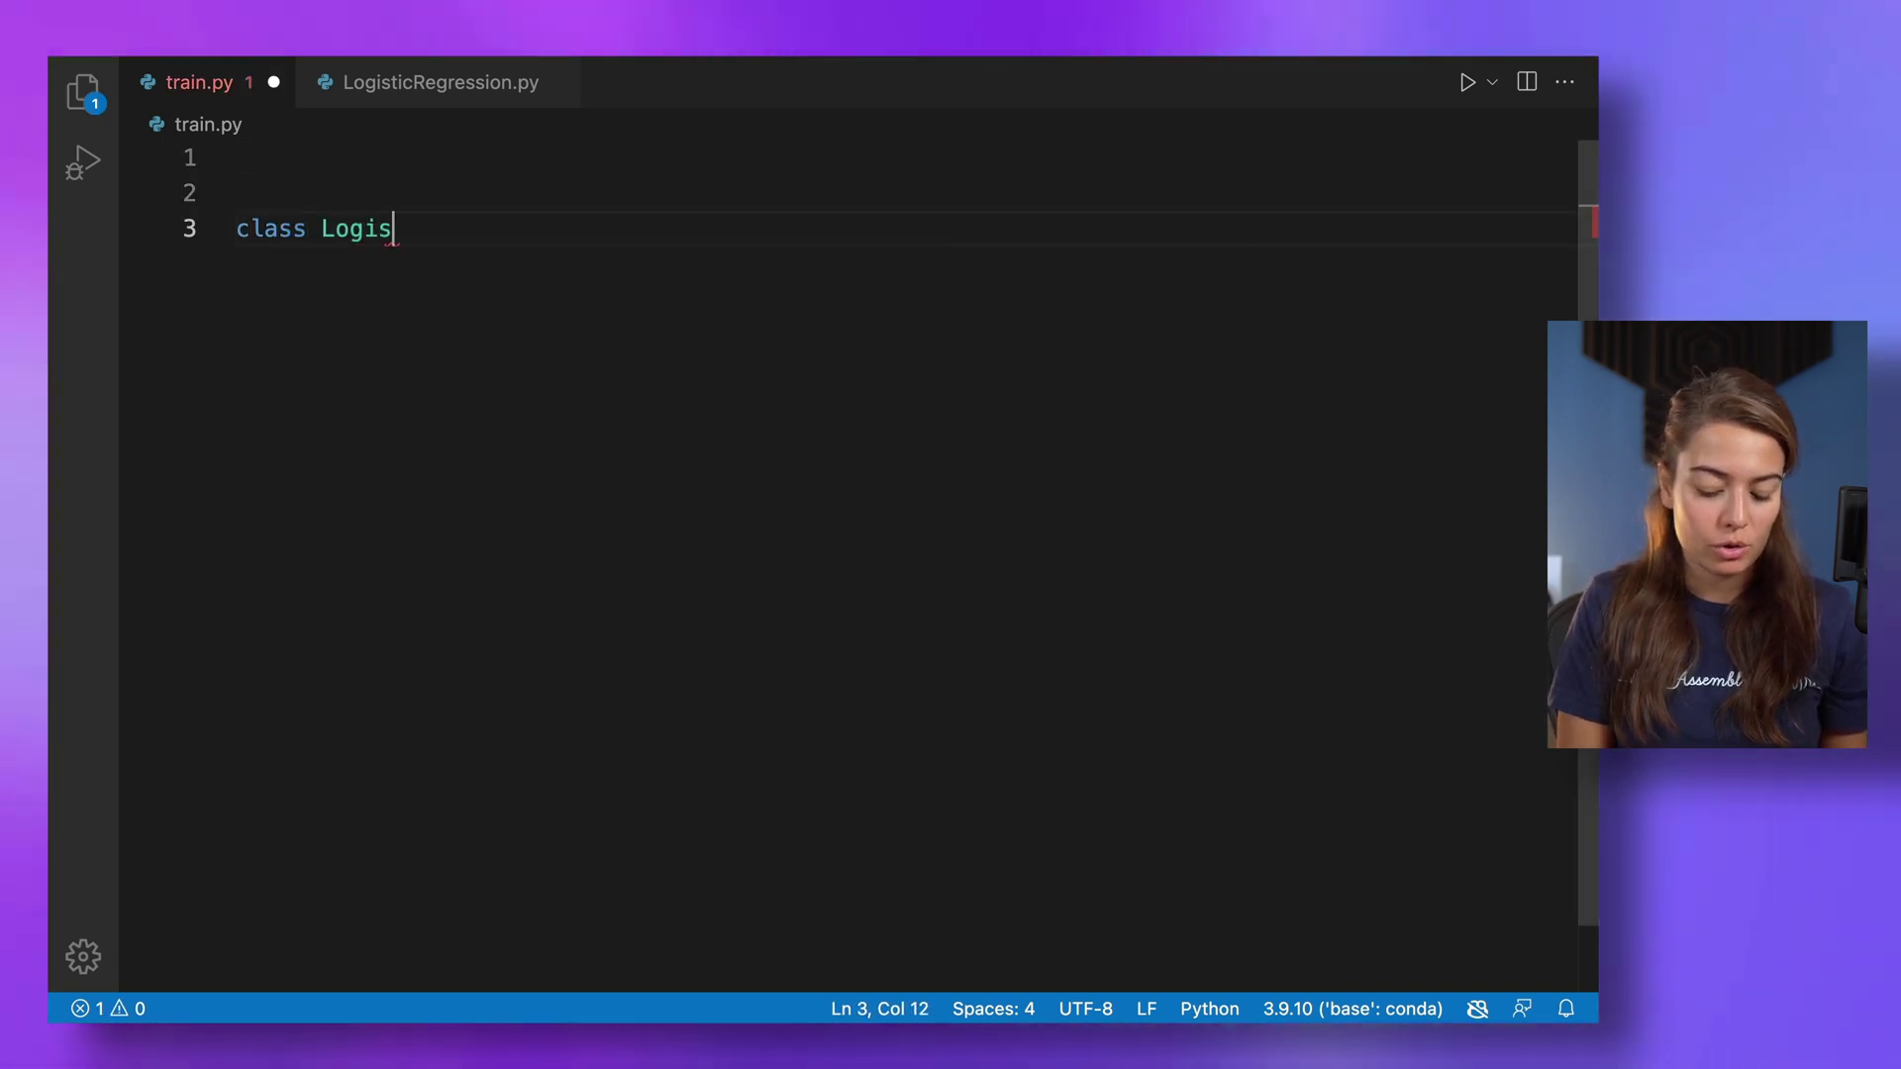
type("ticRegressio")
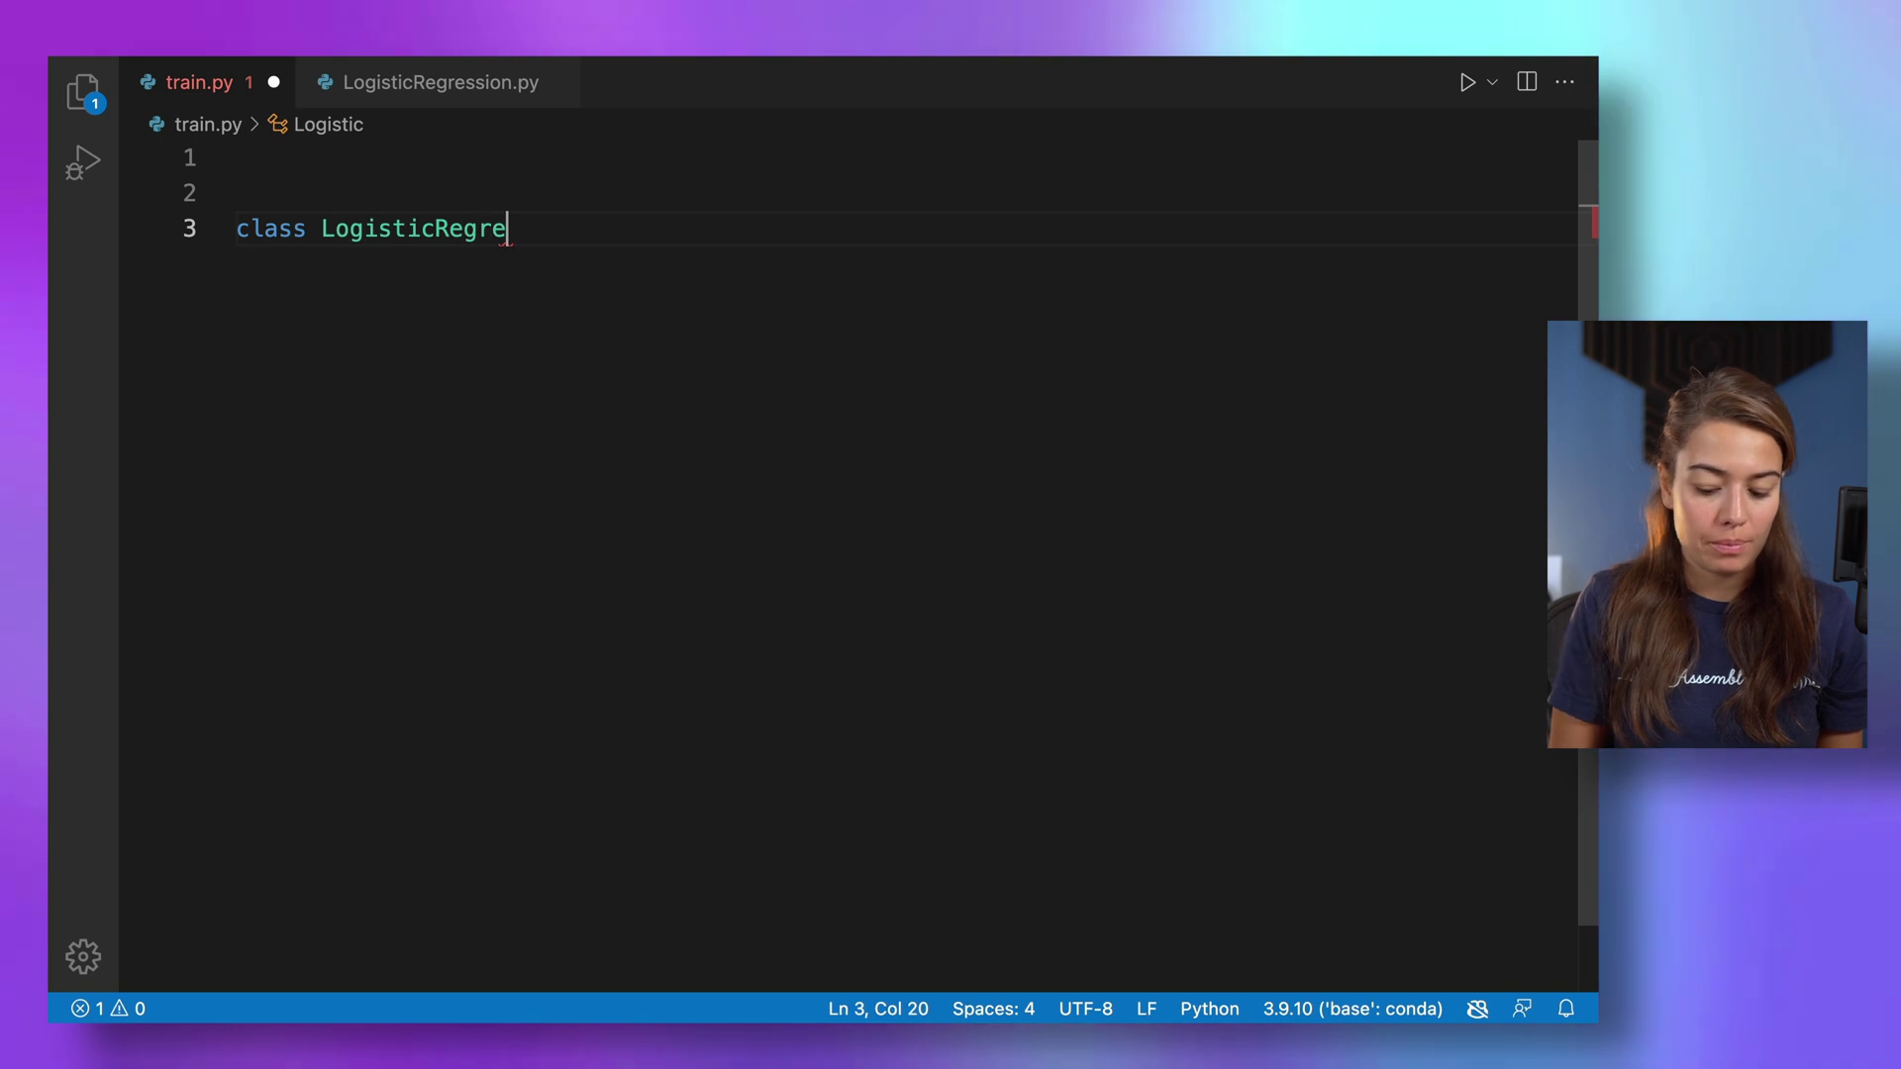
type("n():      ")
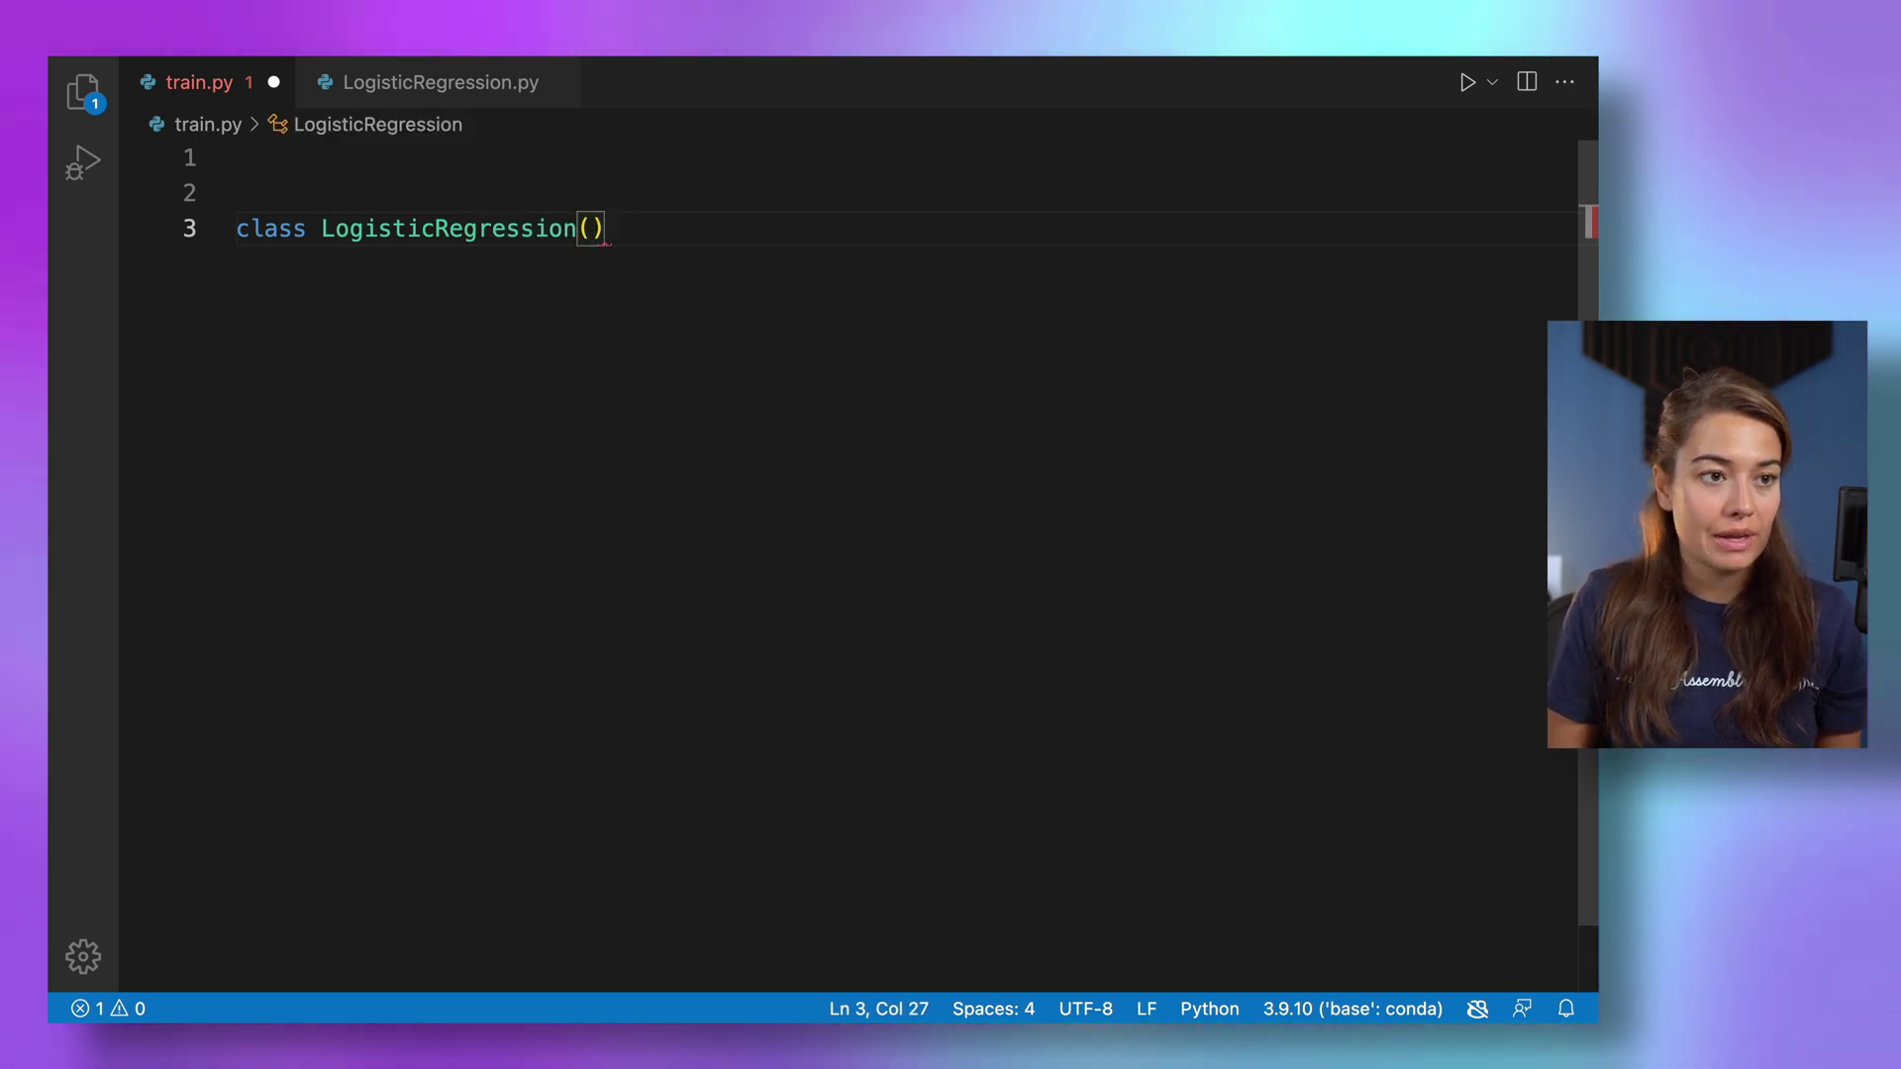
type("def ")
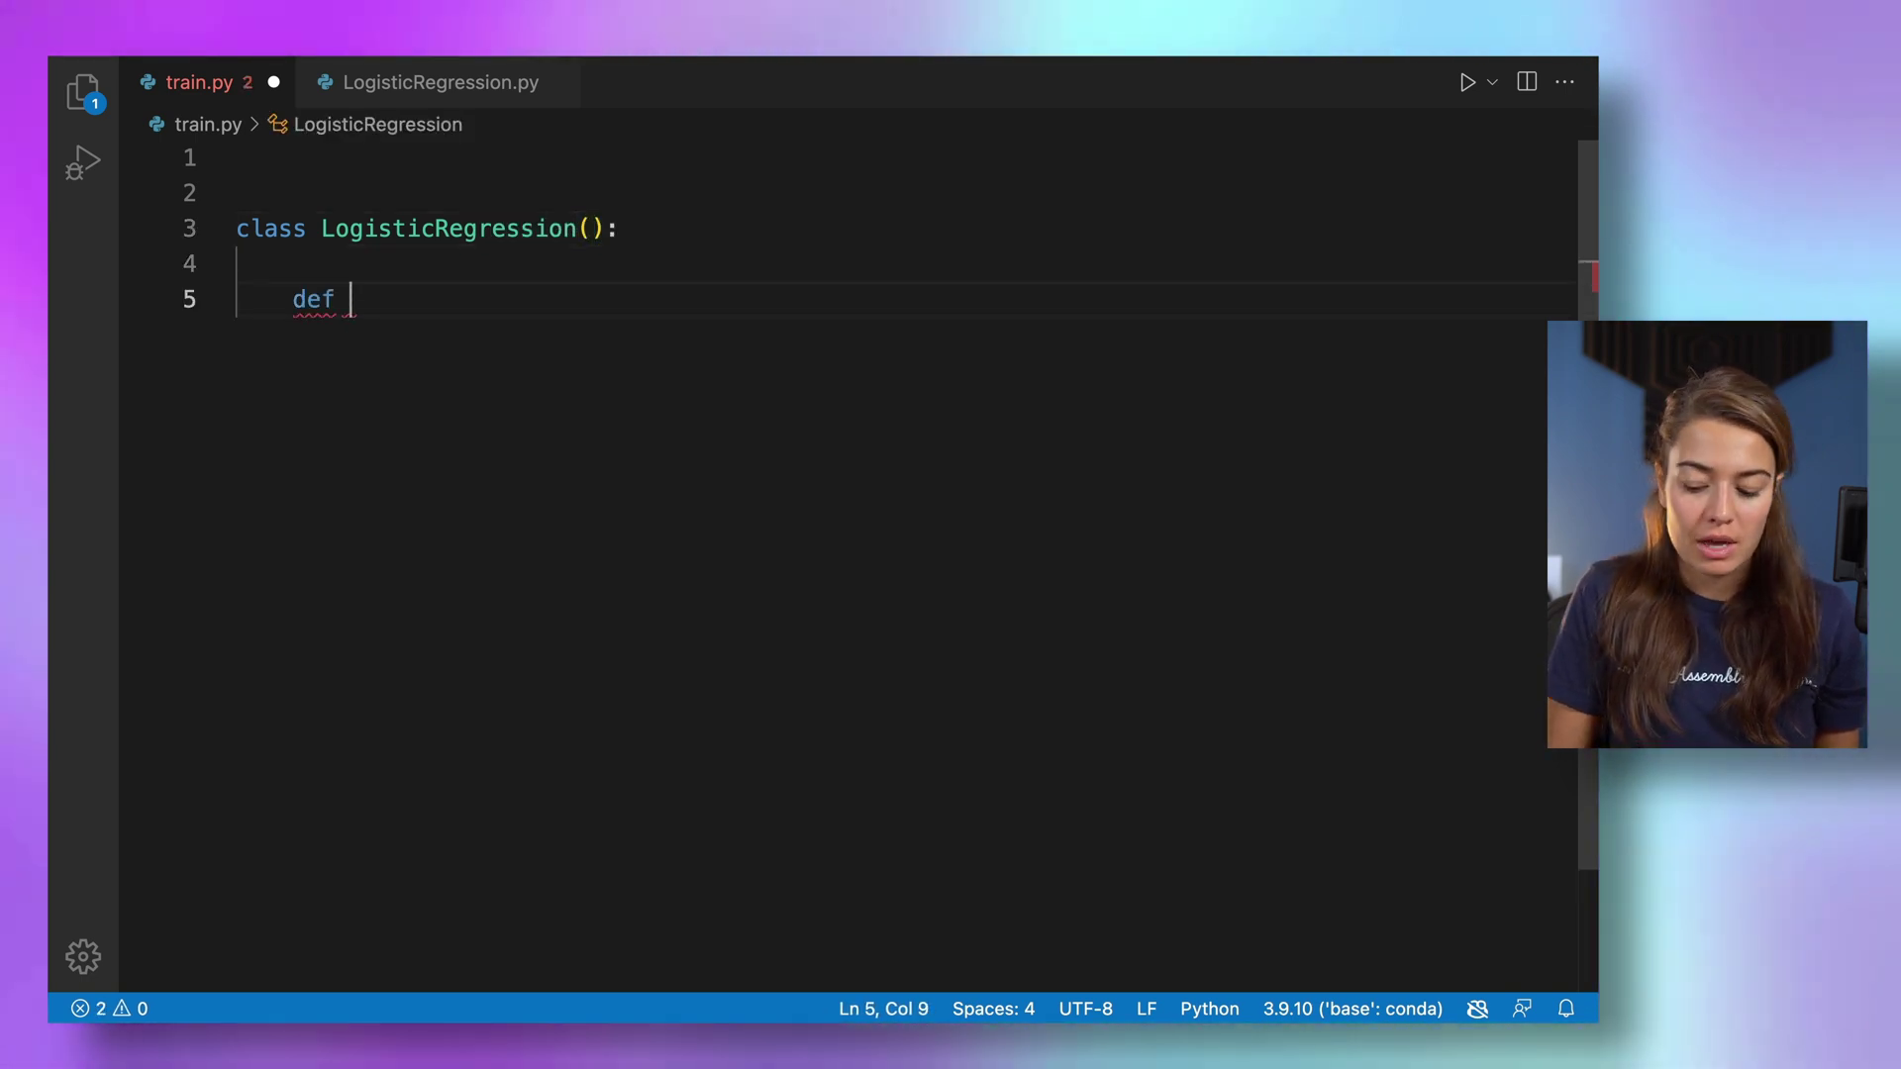
type("_i")
Write the LogisticRegression __init__ signature with lr=0.001 and n_iters=1000 parameters.
key("BackSpace")
type("_")
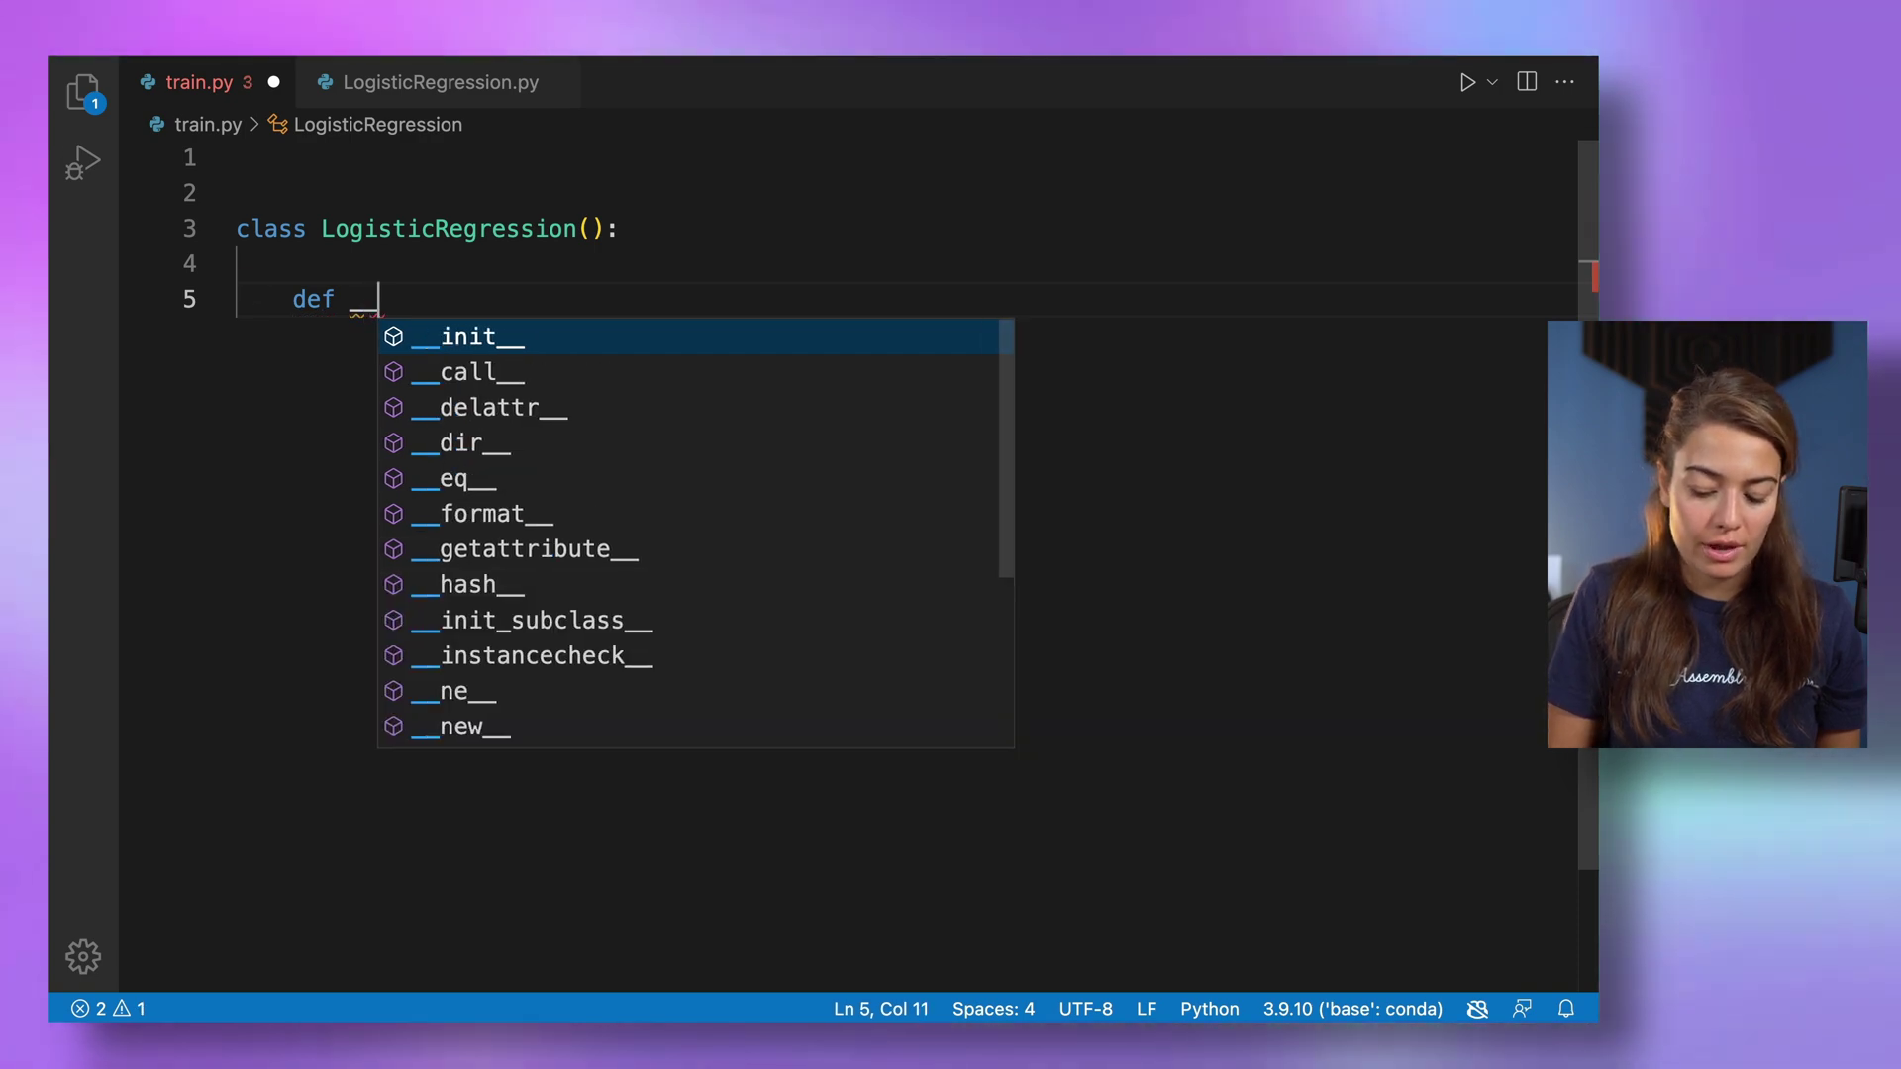
type("init__(")
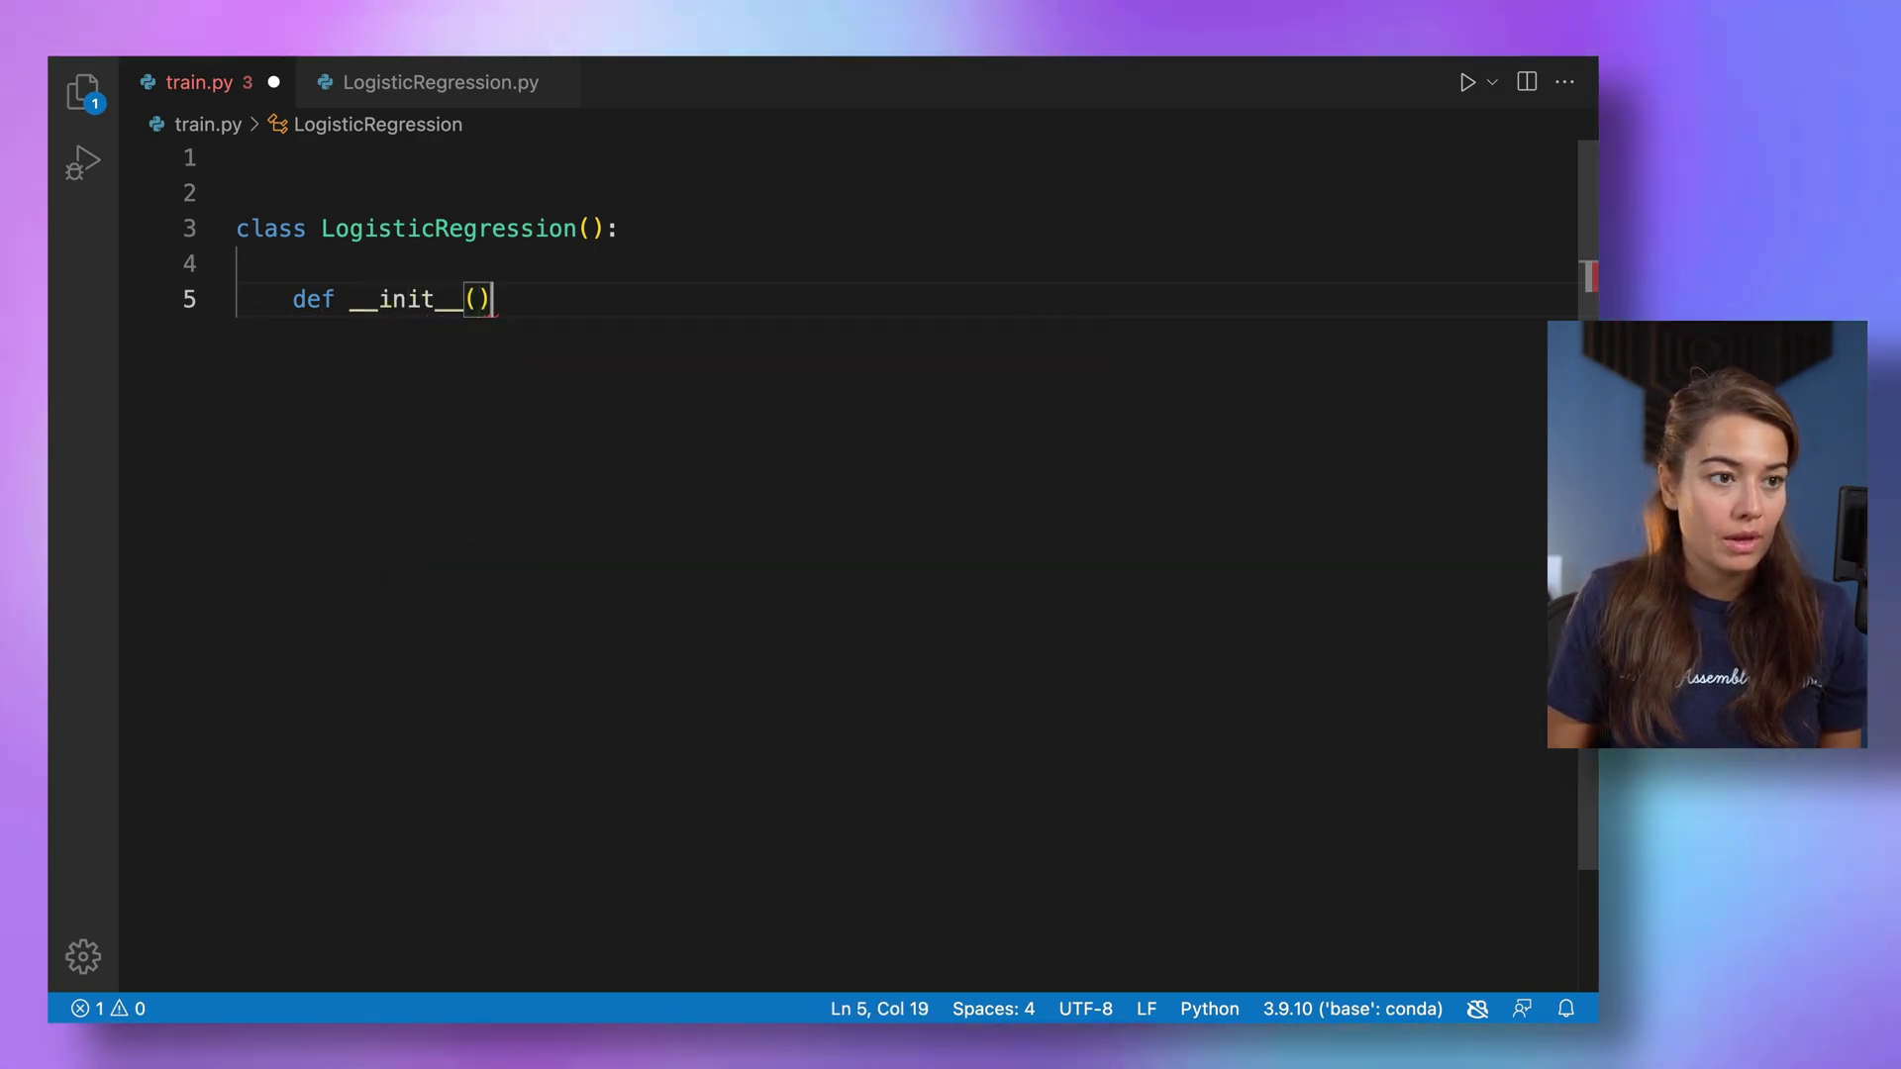
type(")")
key("Left")
key("Left")
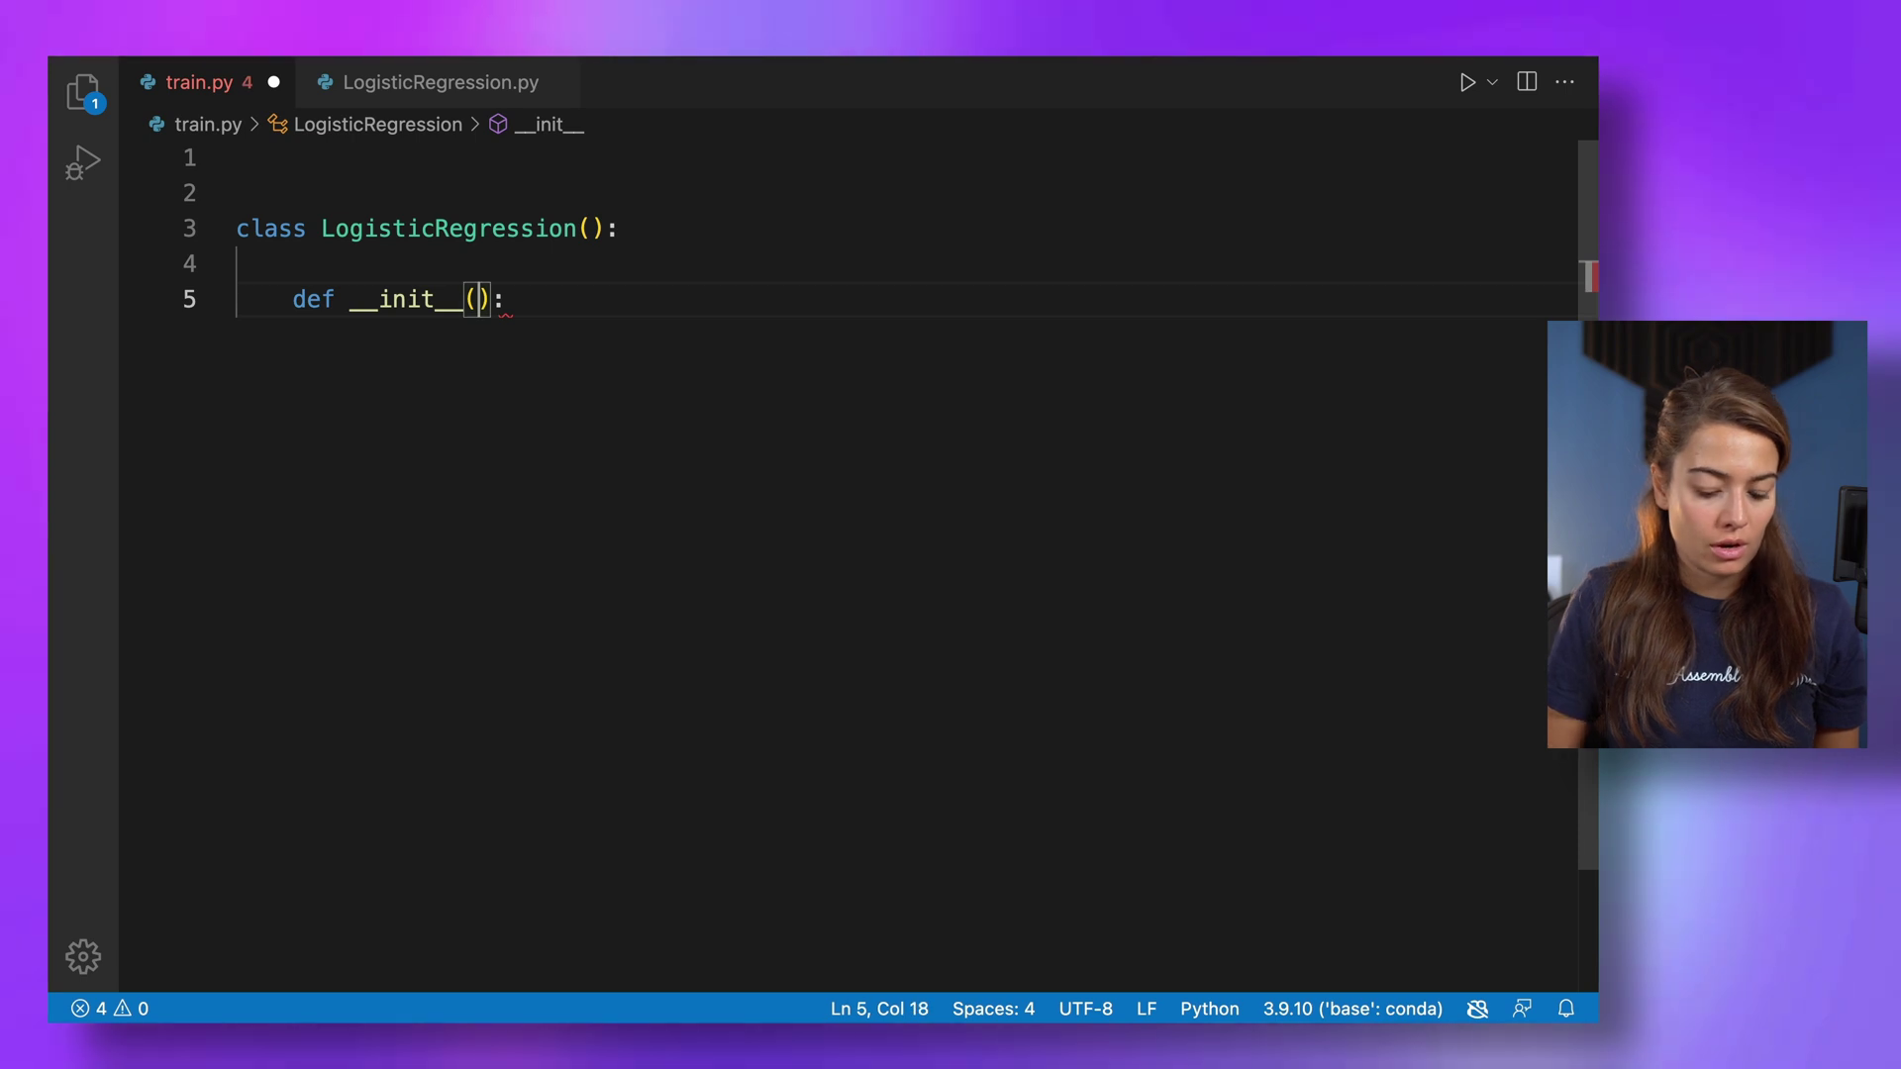
type("f, ")
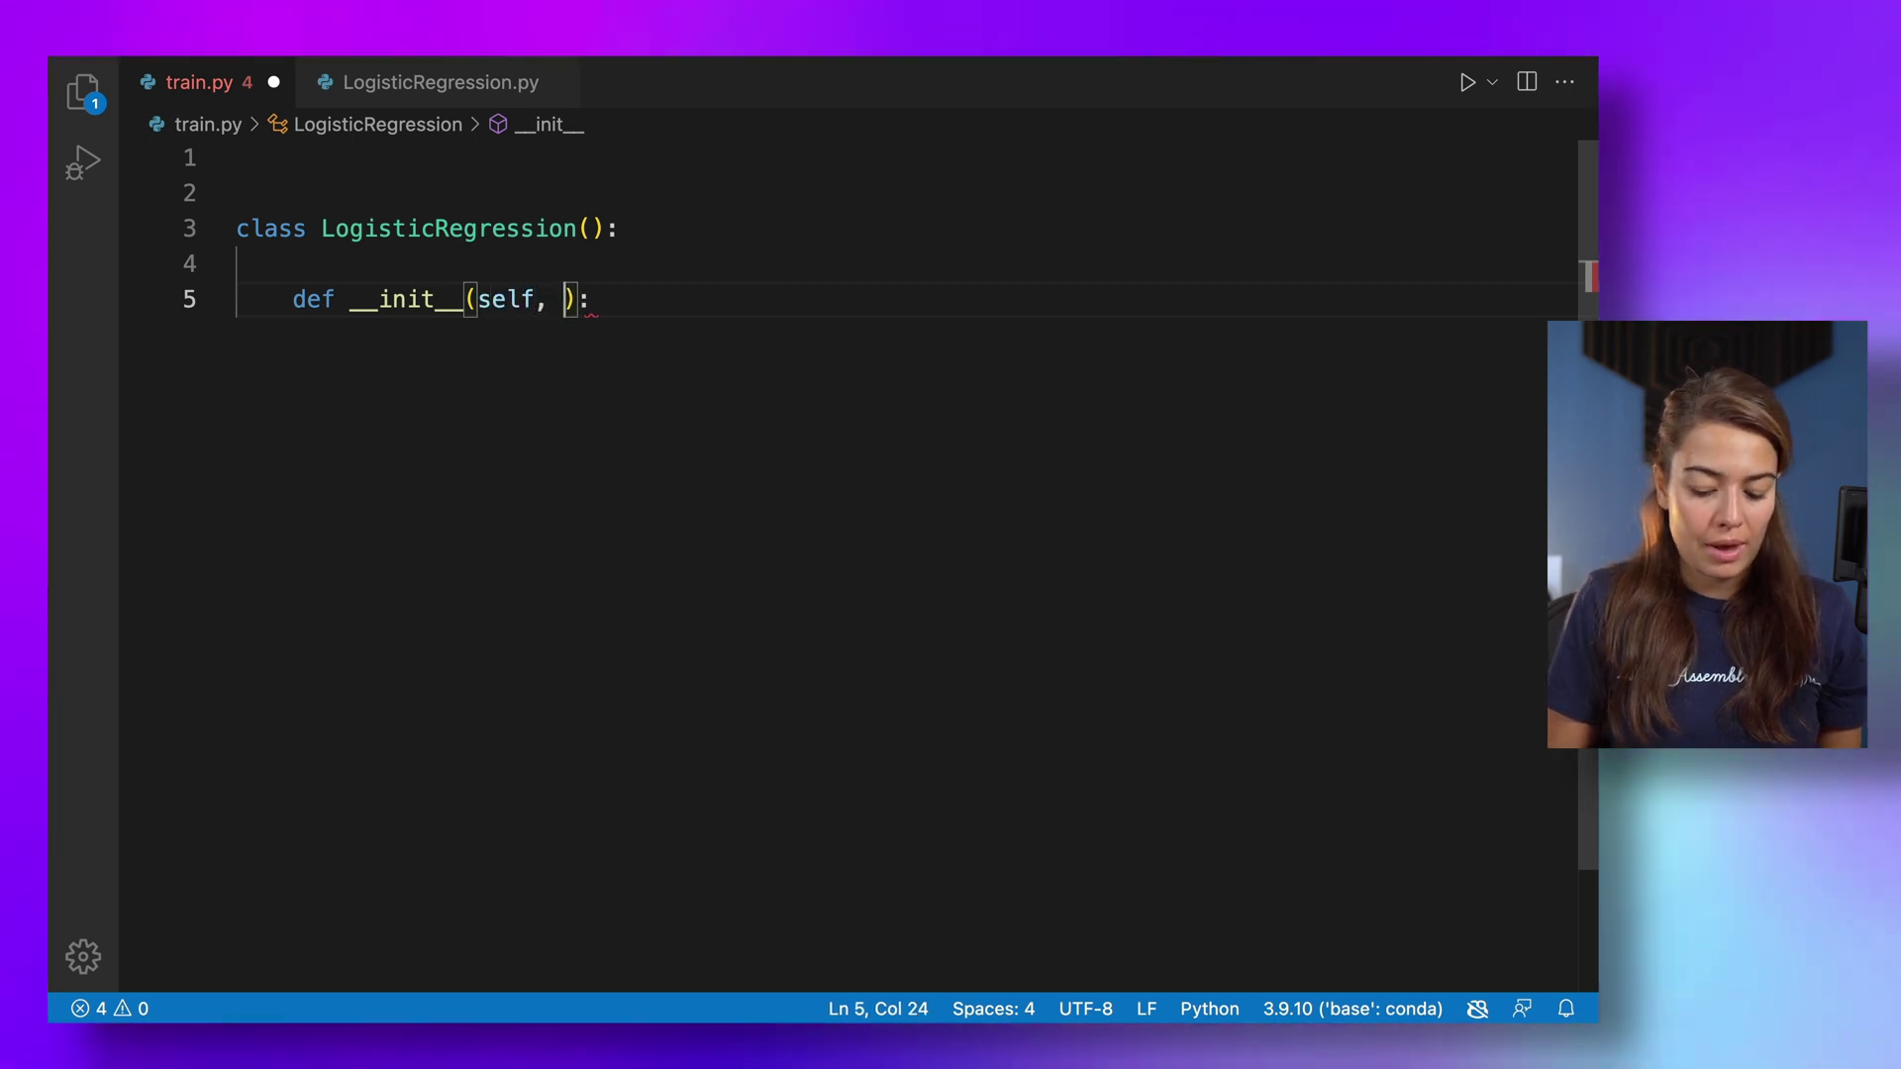
type("lr=, ")
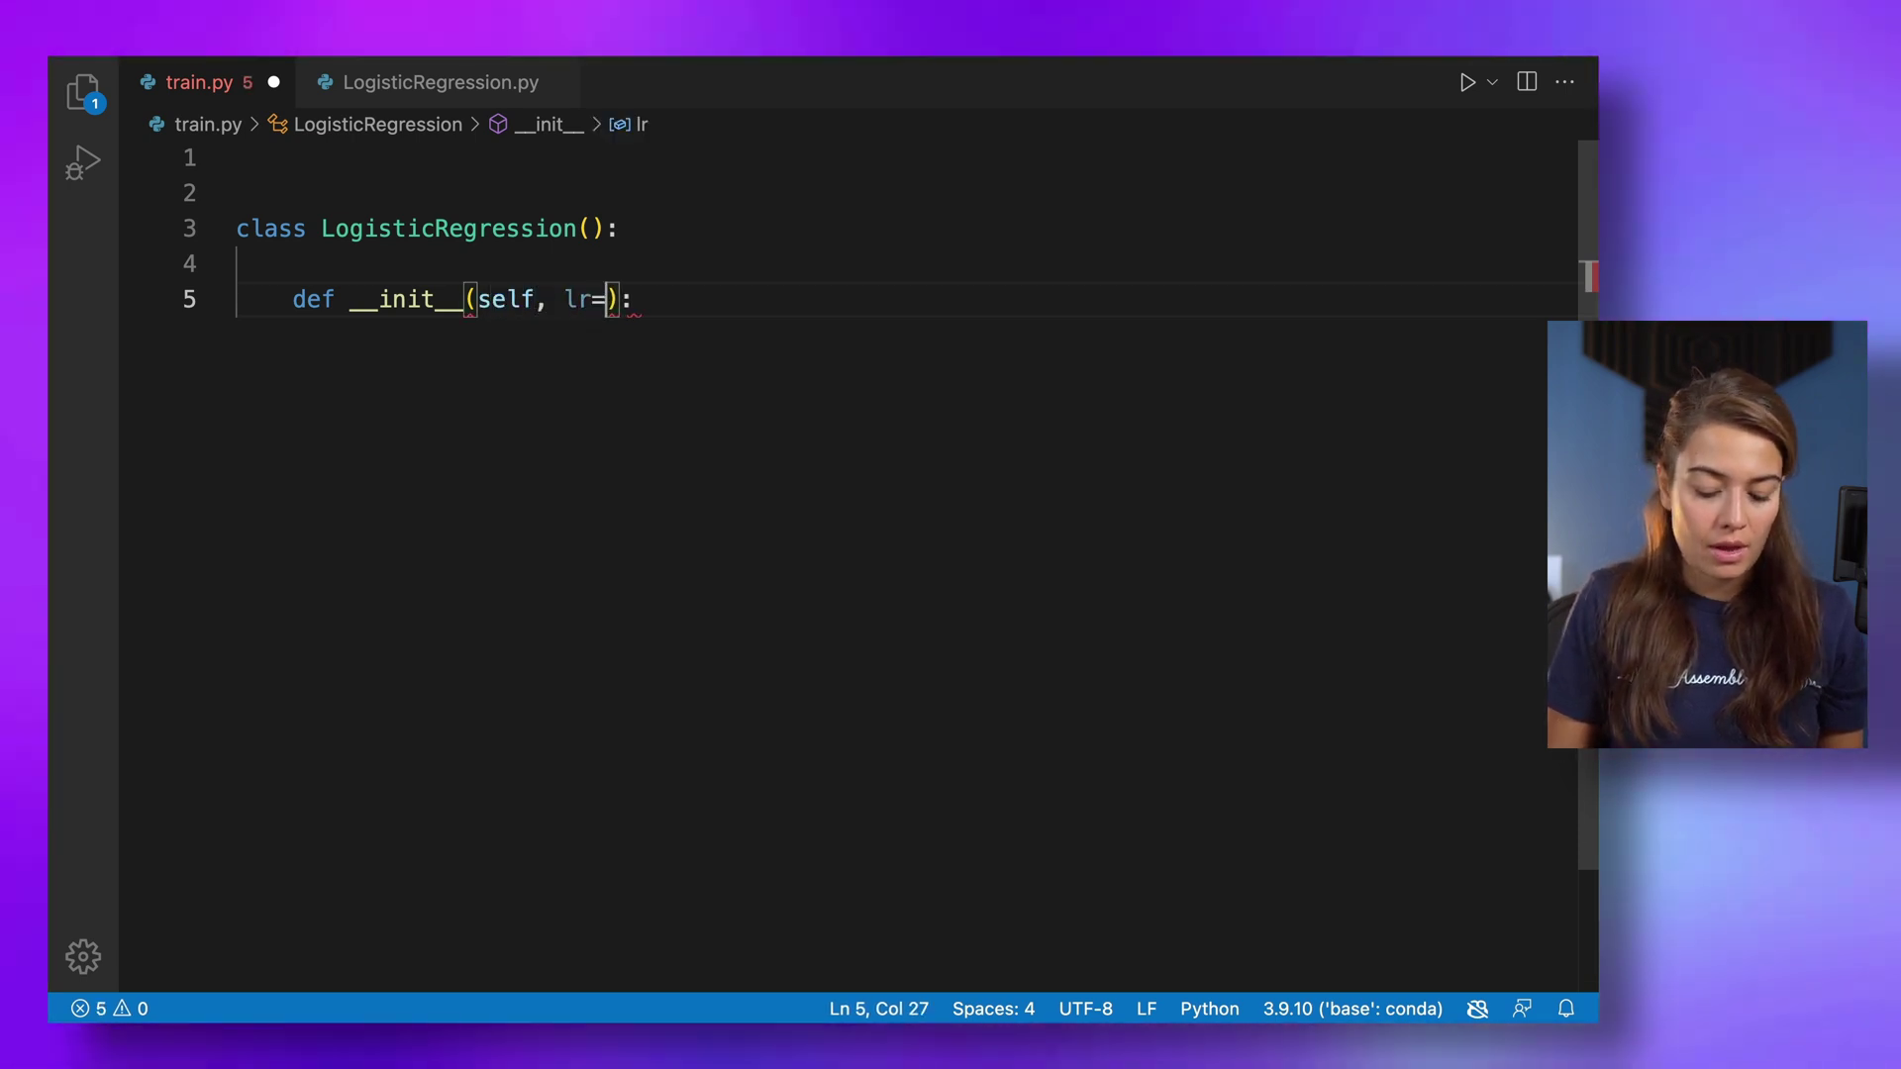
type("n_ie")
key("BackSpace")
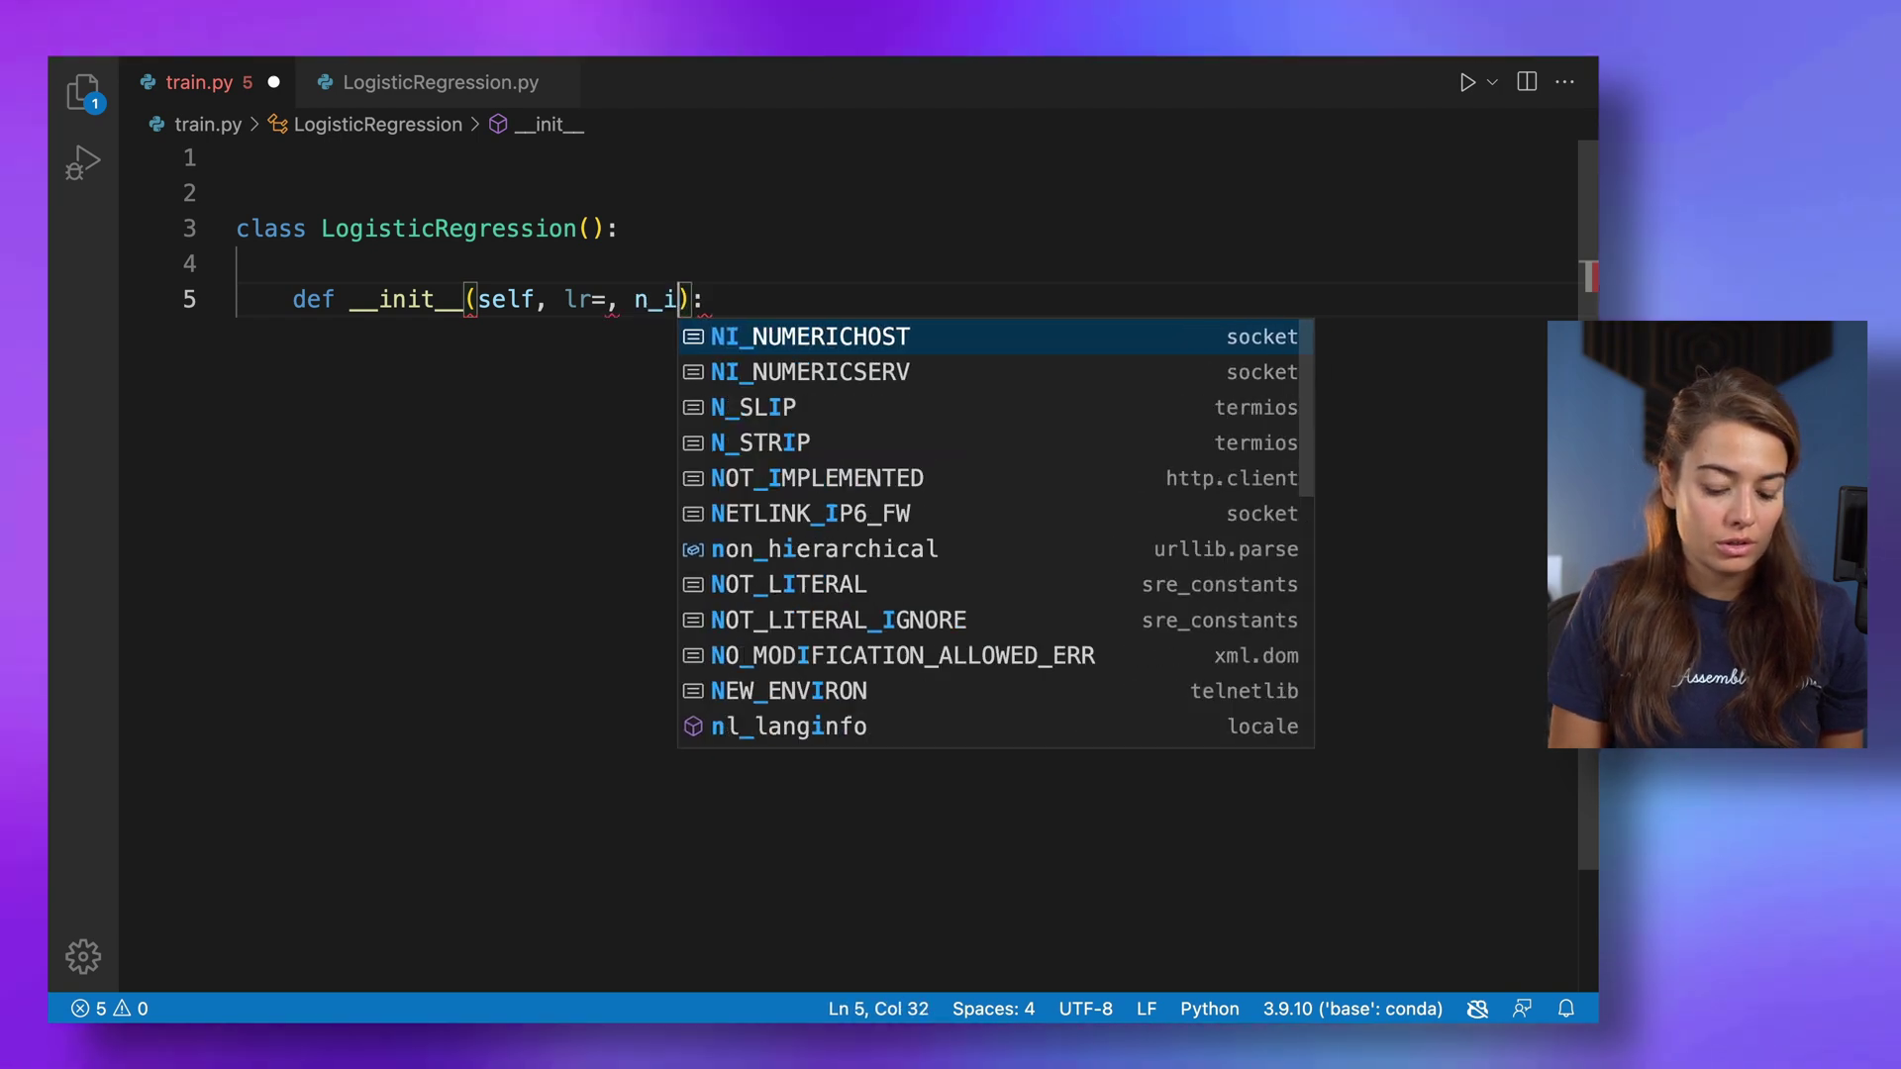
type("ters=1")
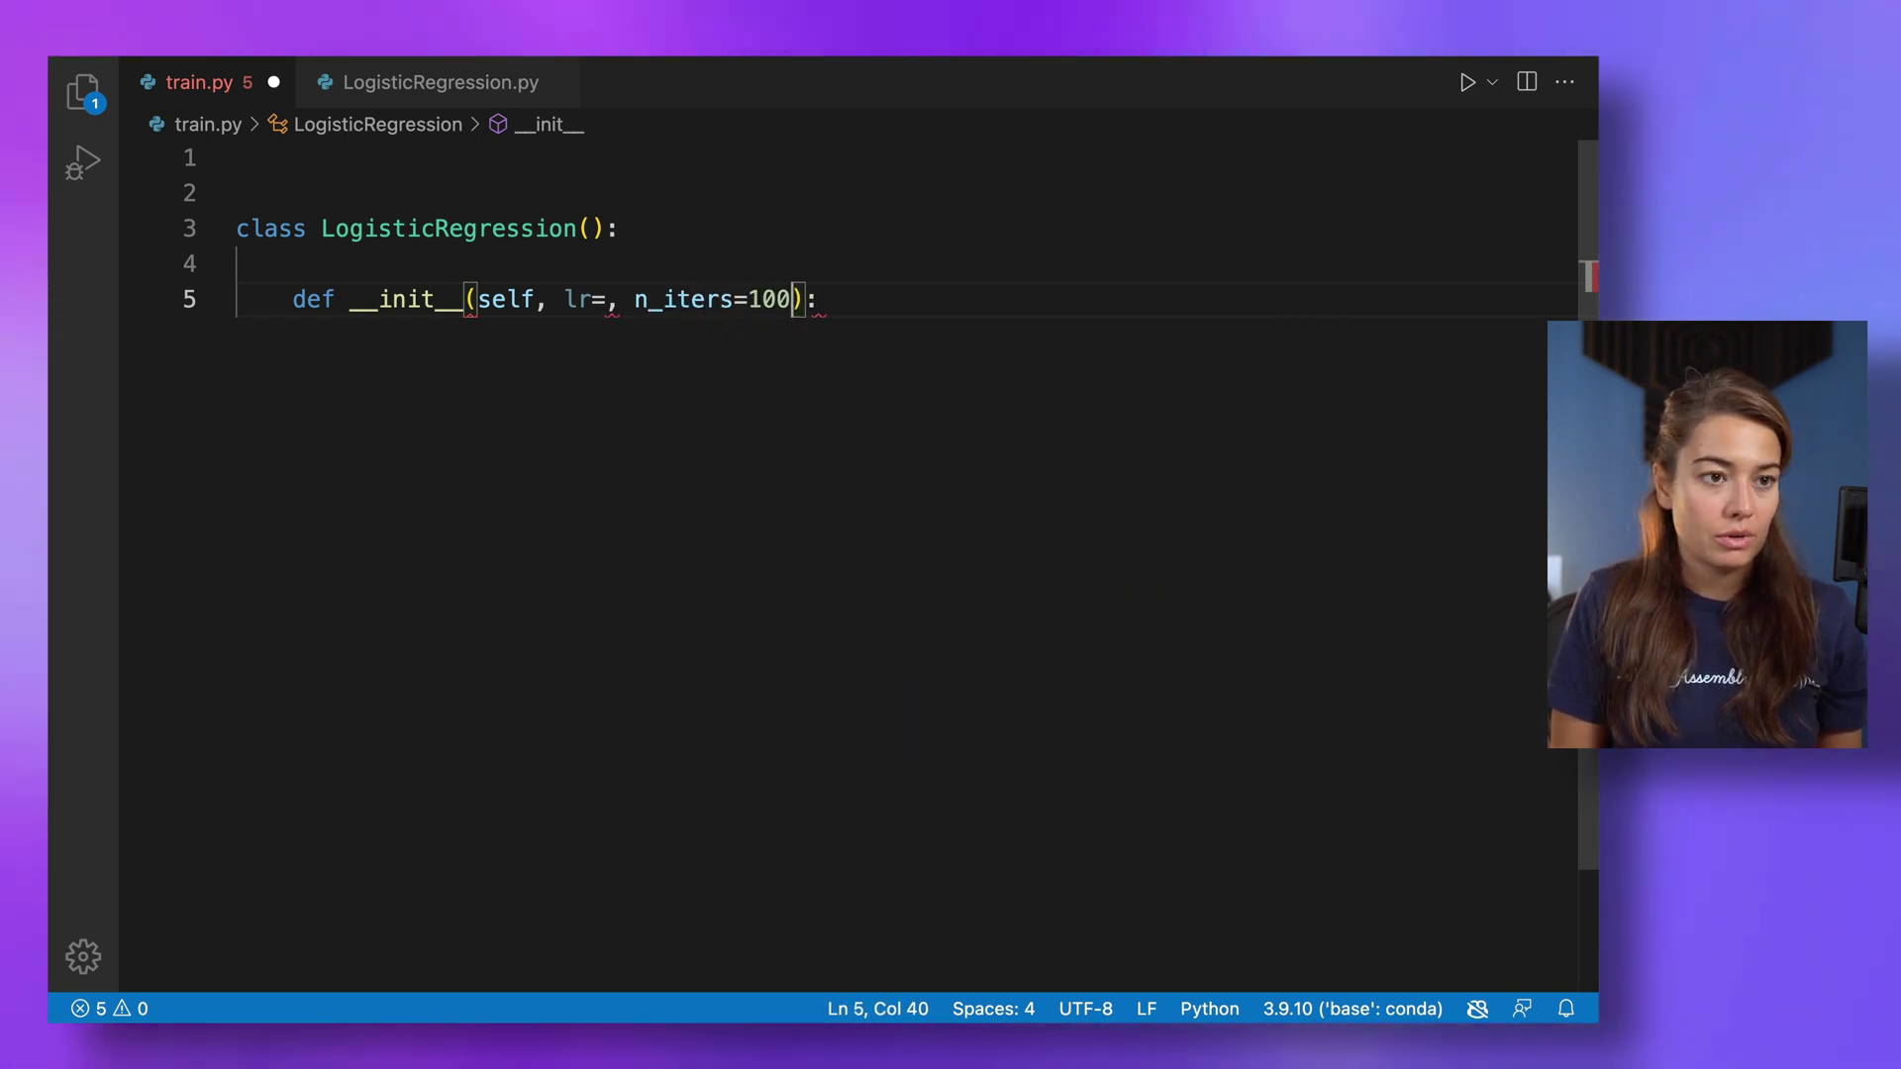
type("0")
left_click(606, 300)
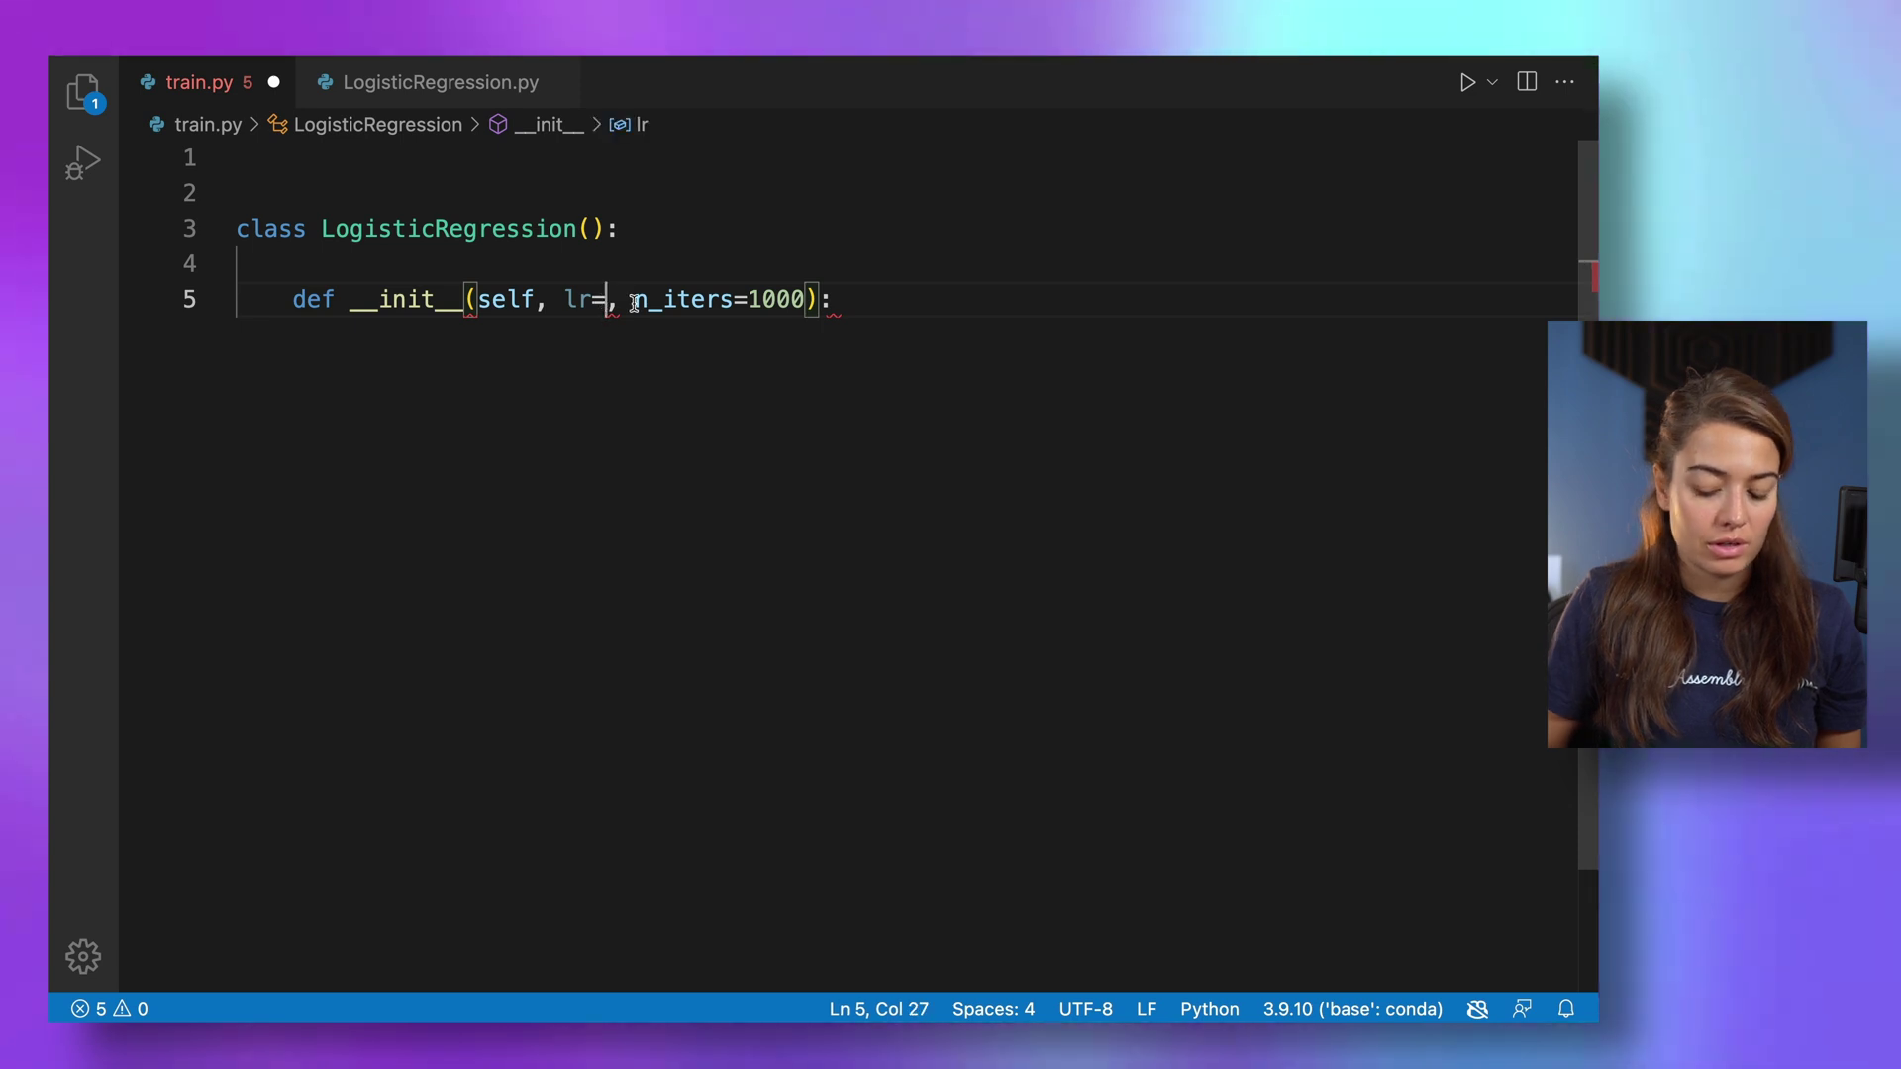
type("0")
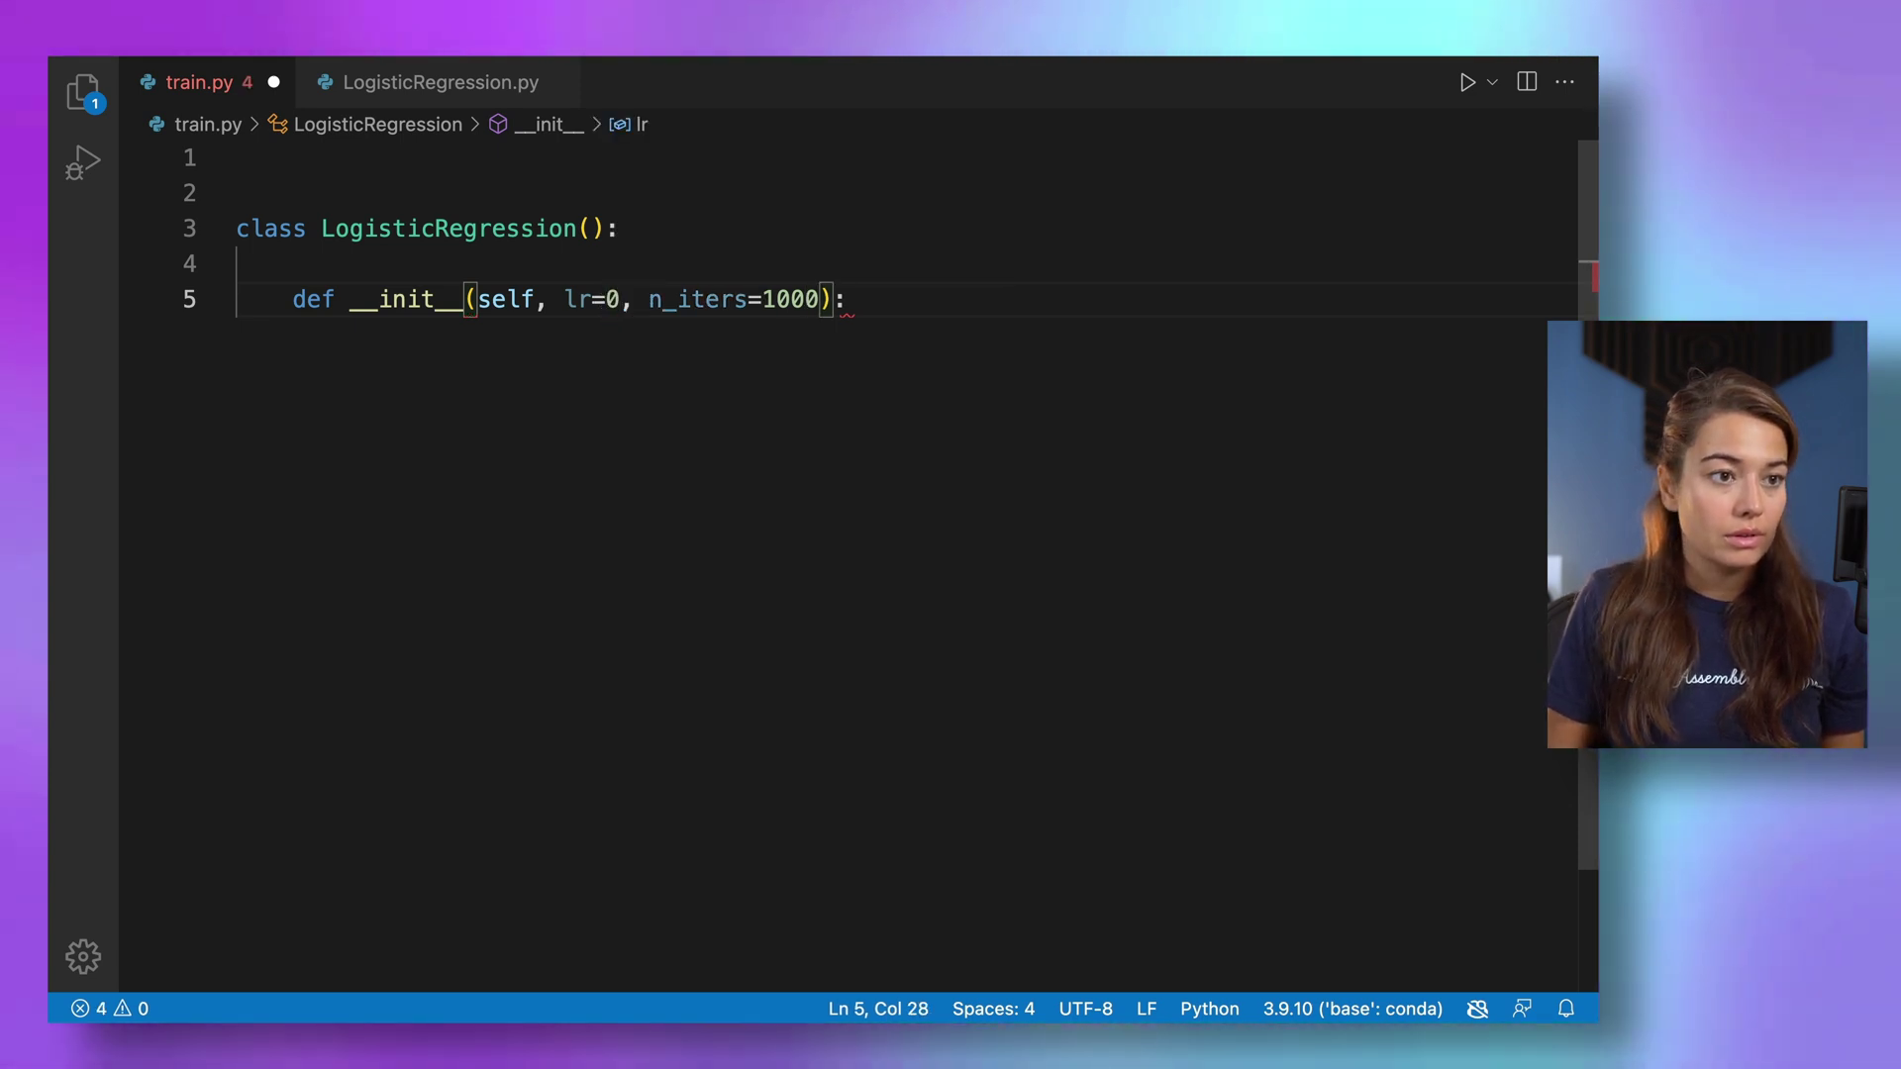
type("0")
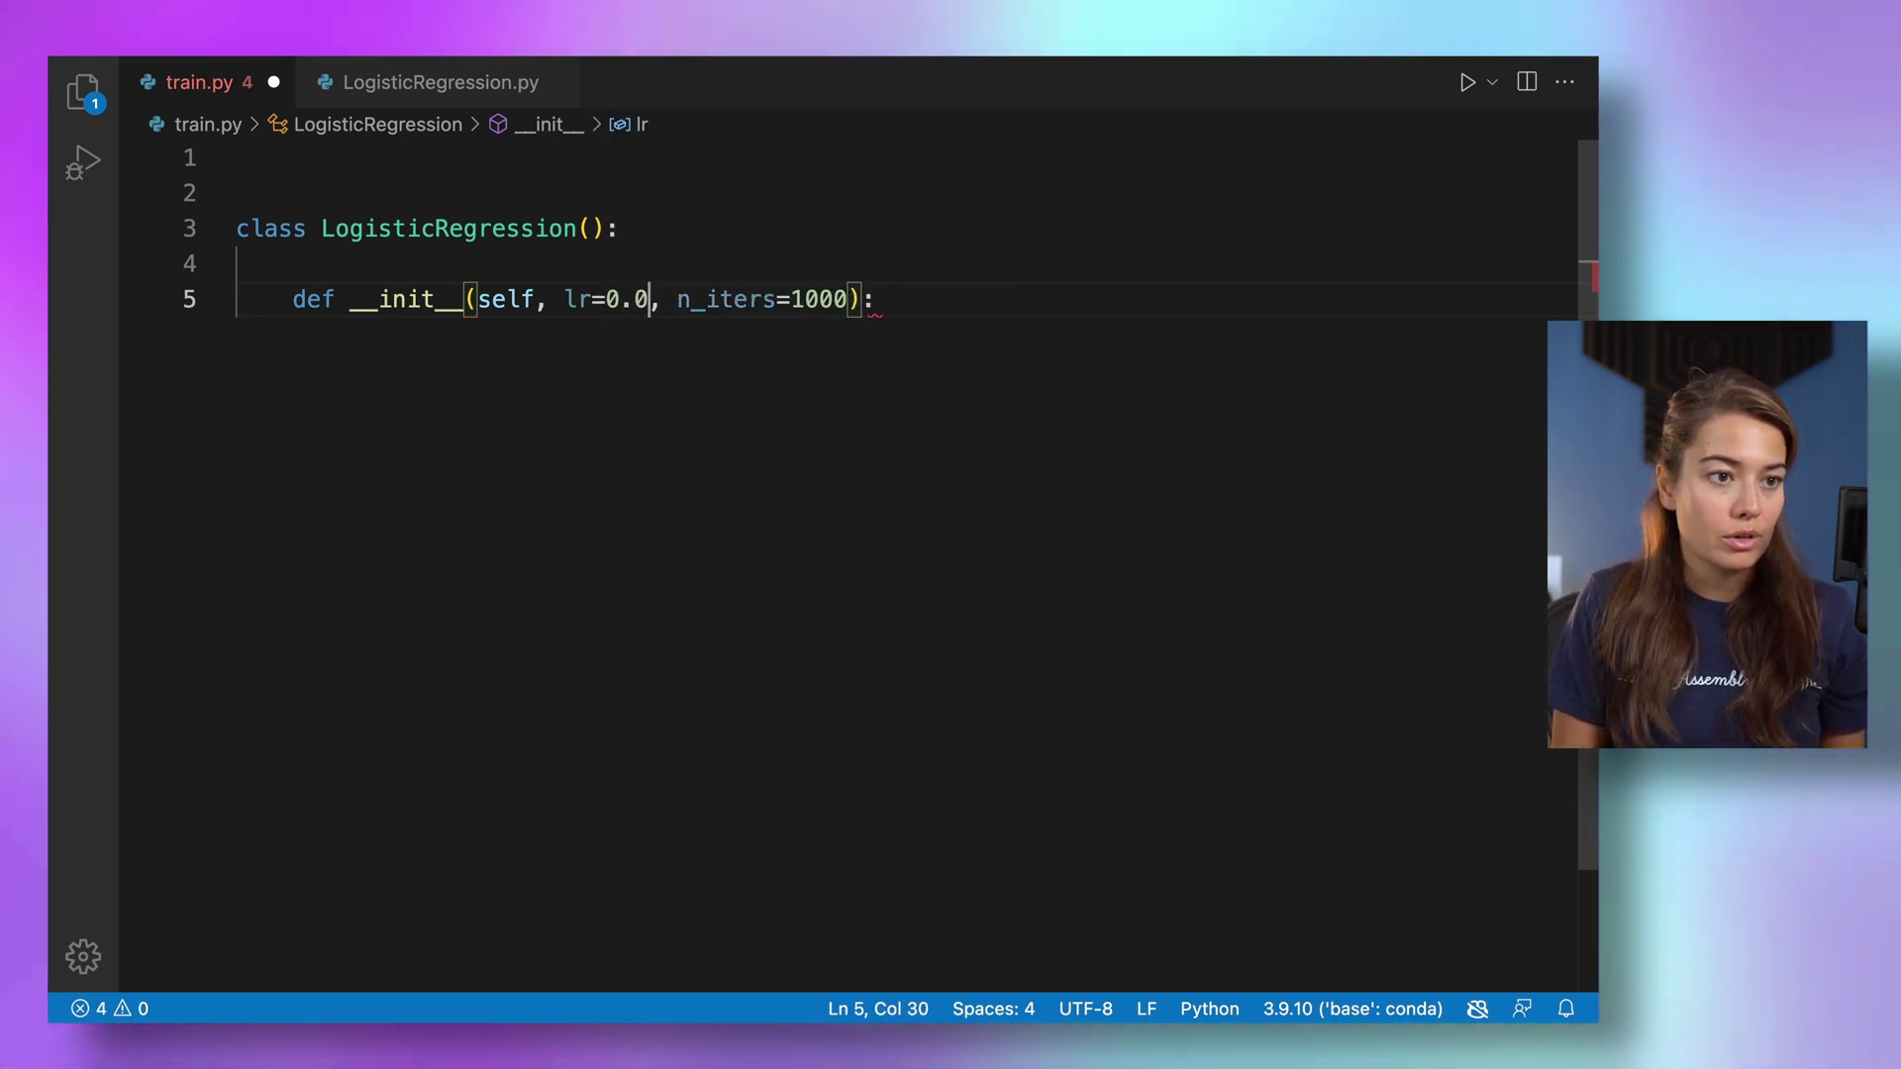
left_click(980, 297)
type("01")
key("Return")
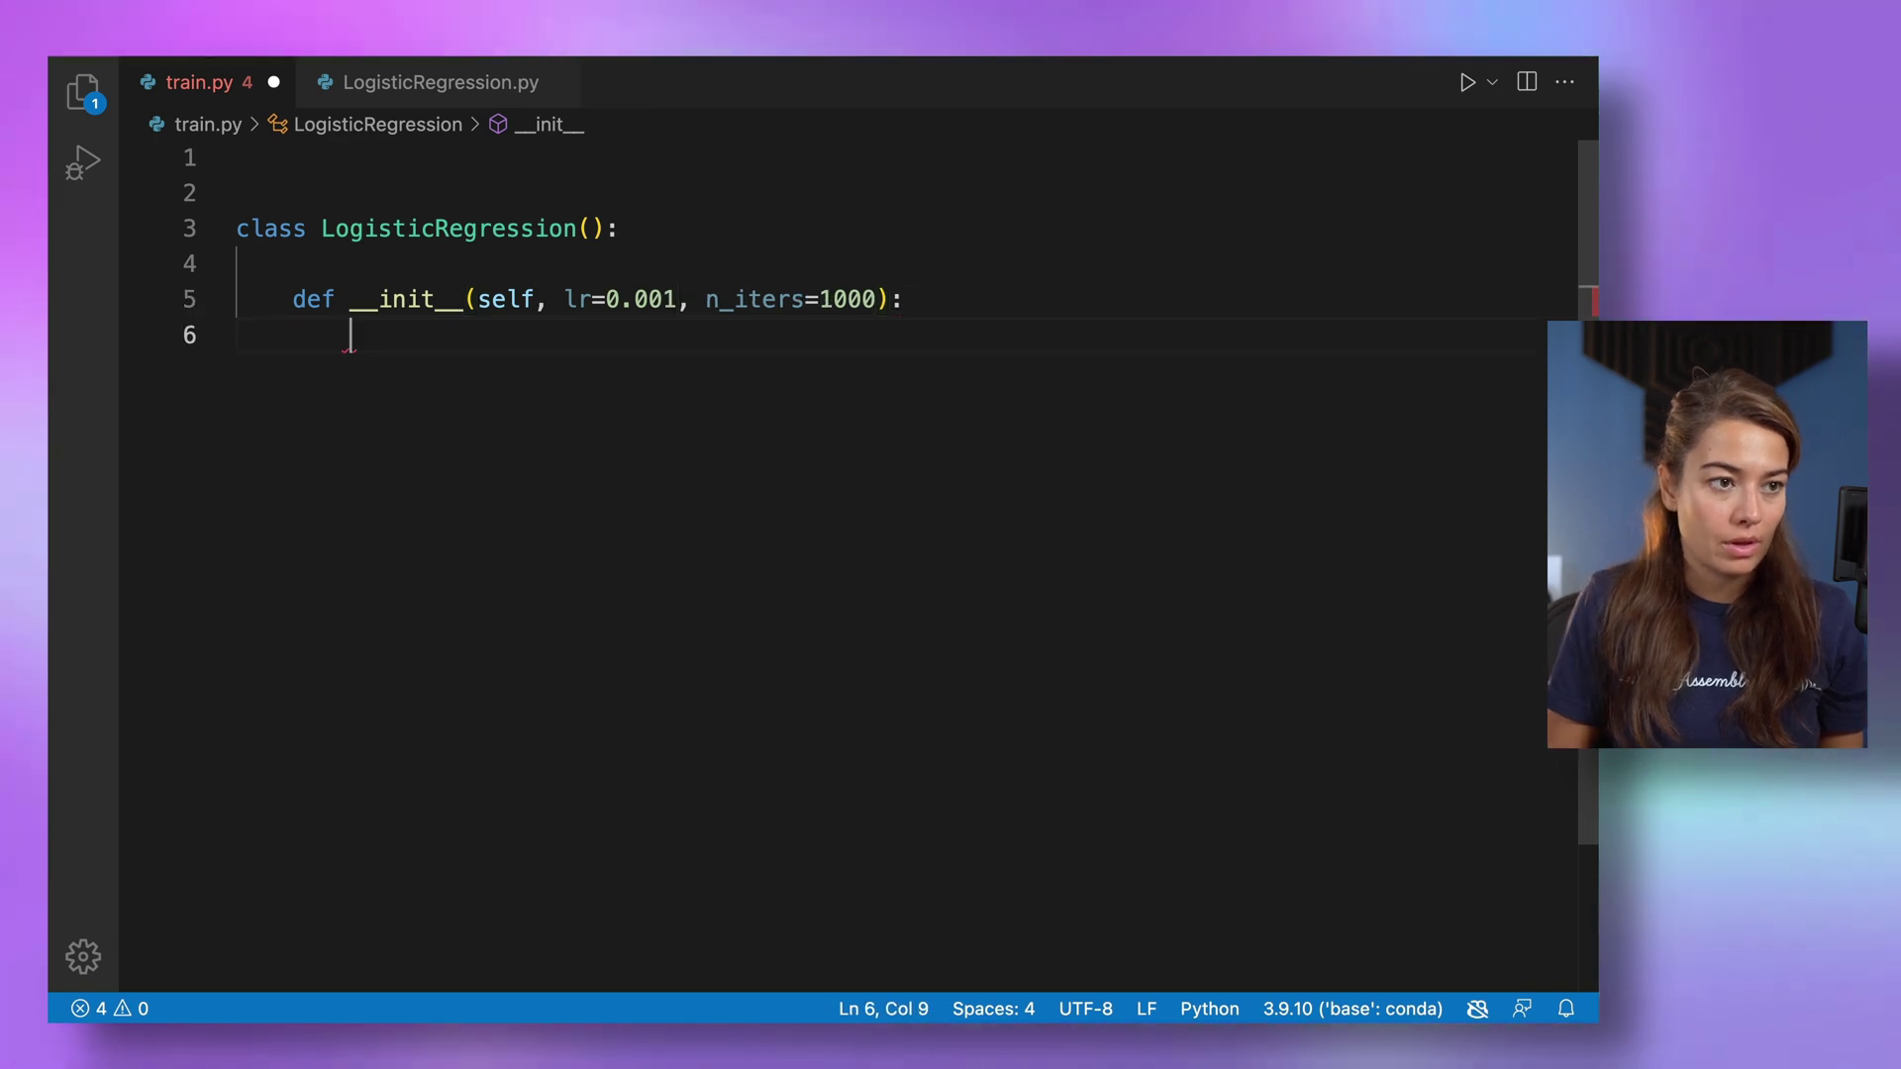
type("self.")
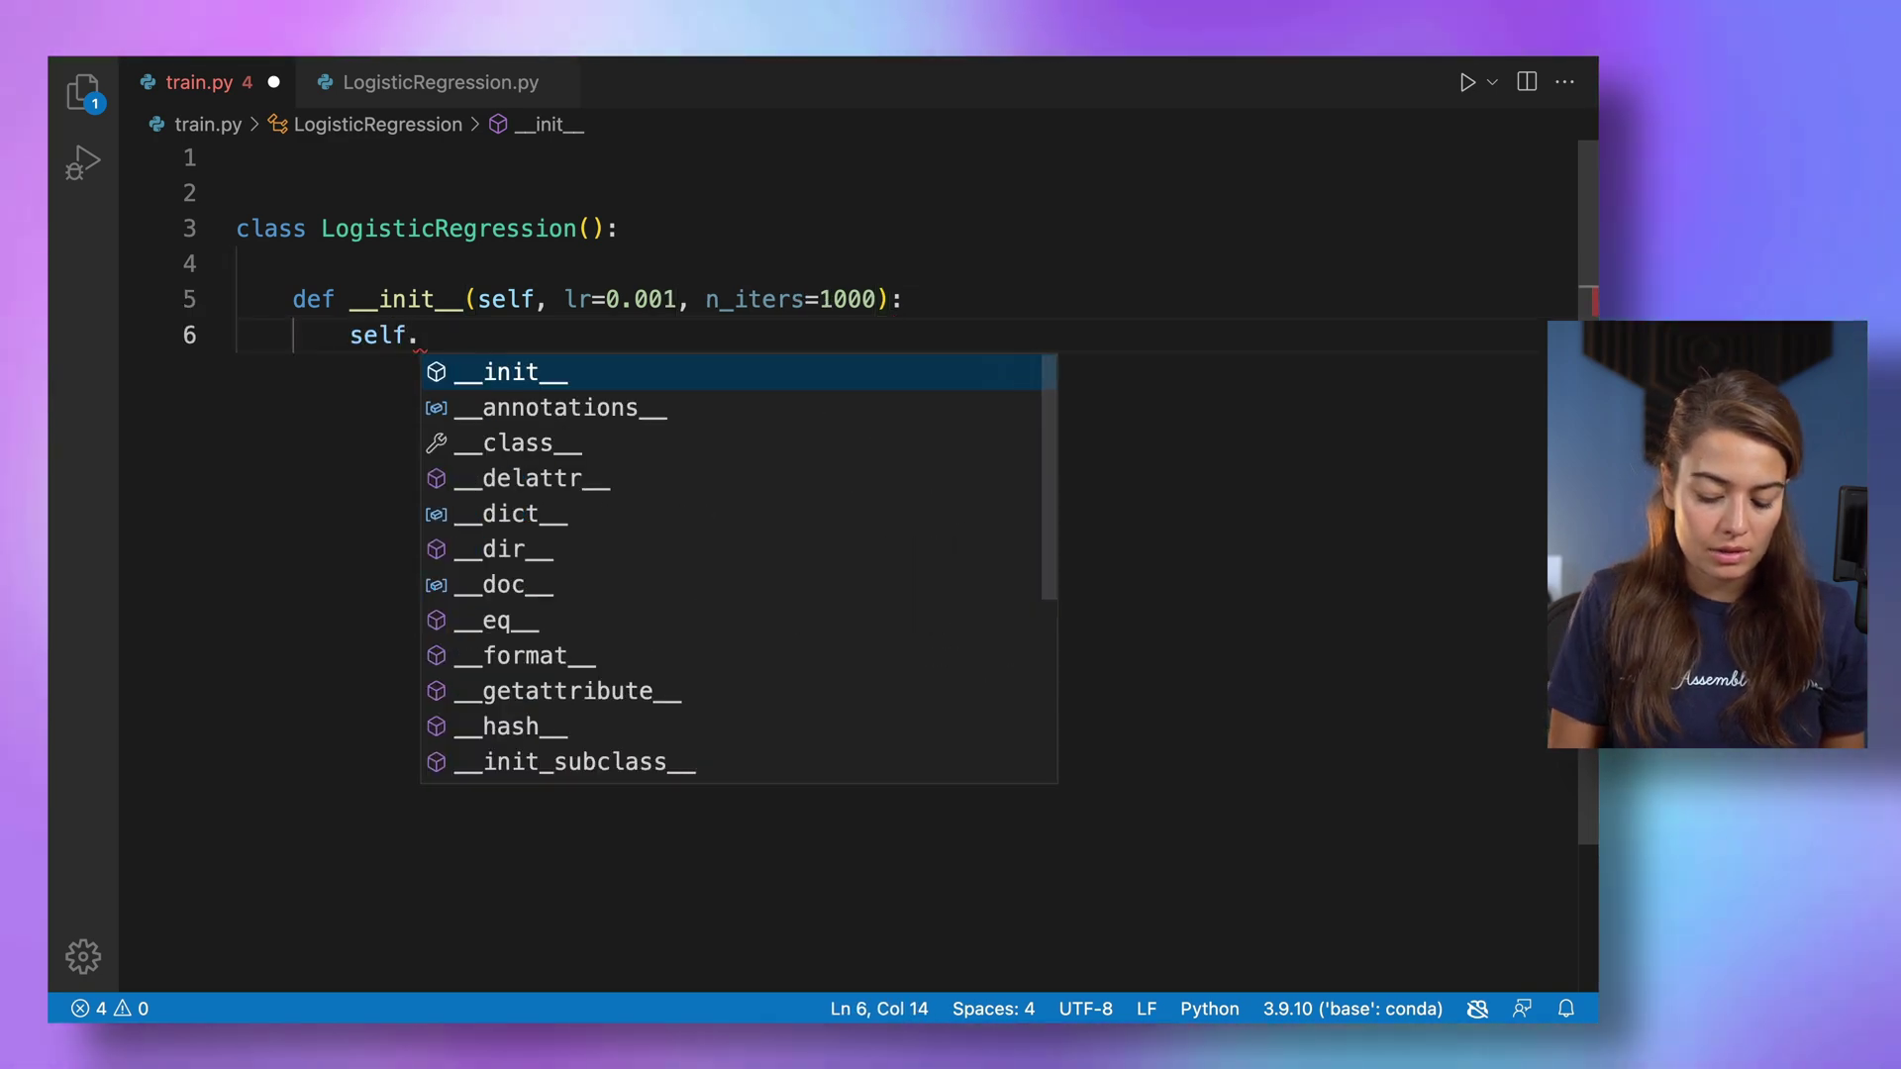
type("lr = lr")
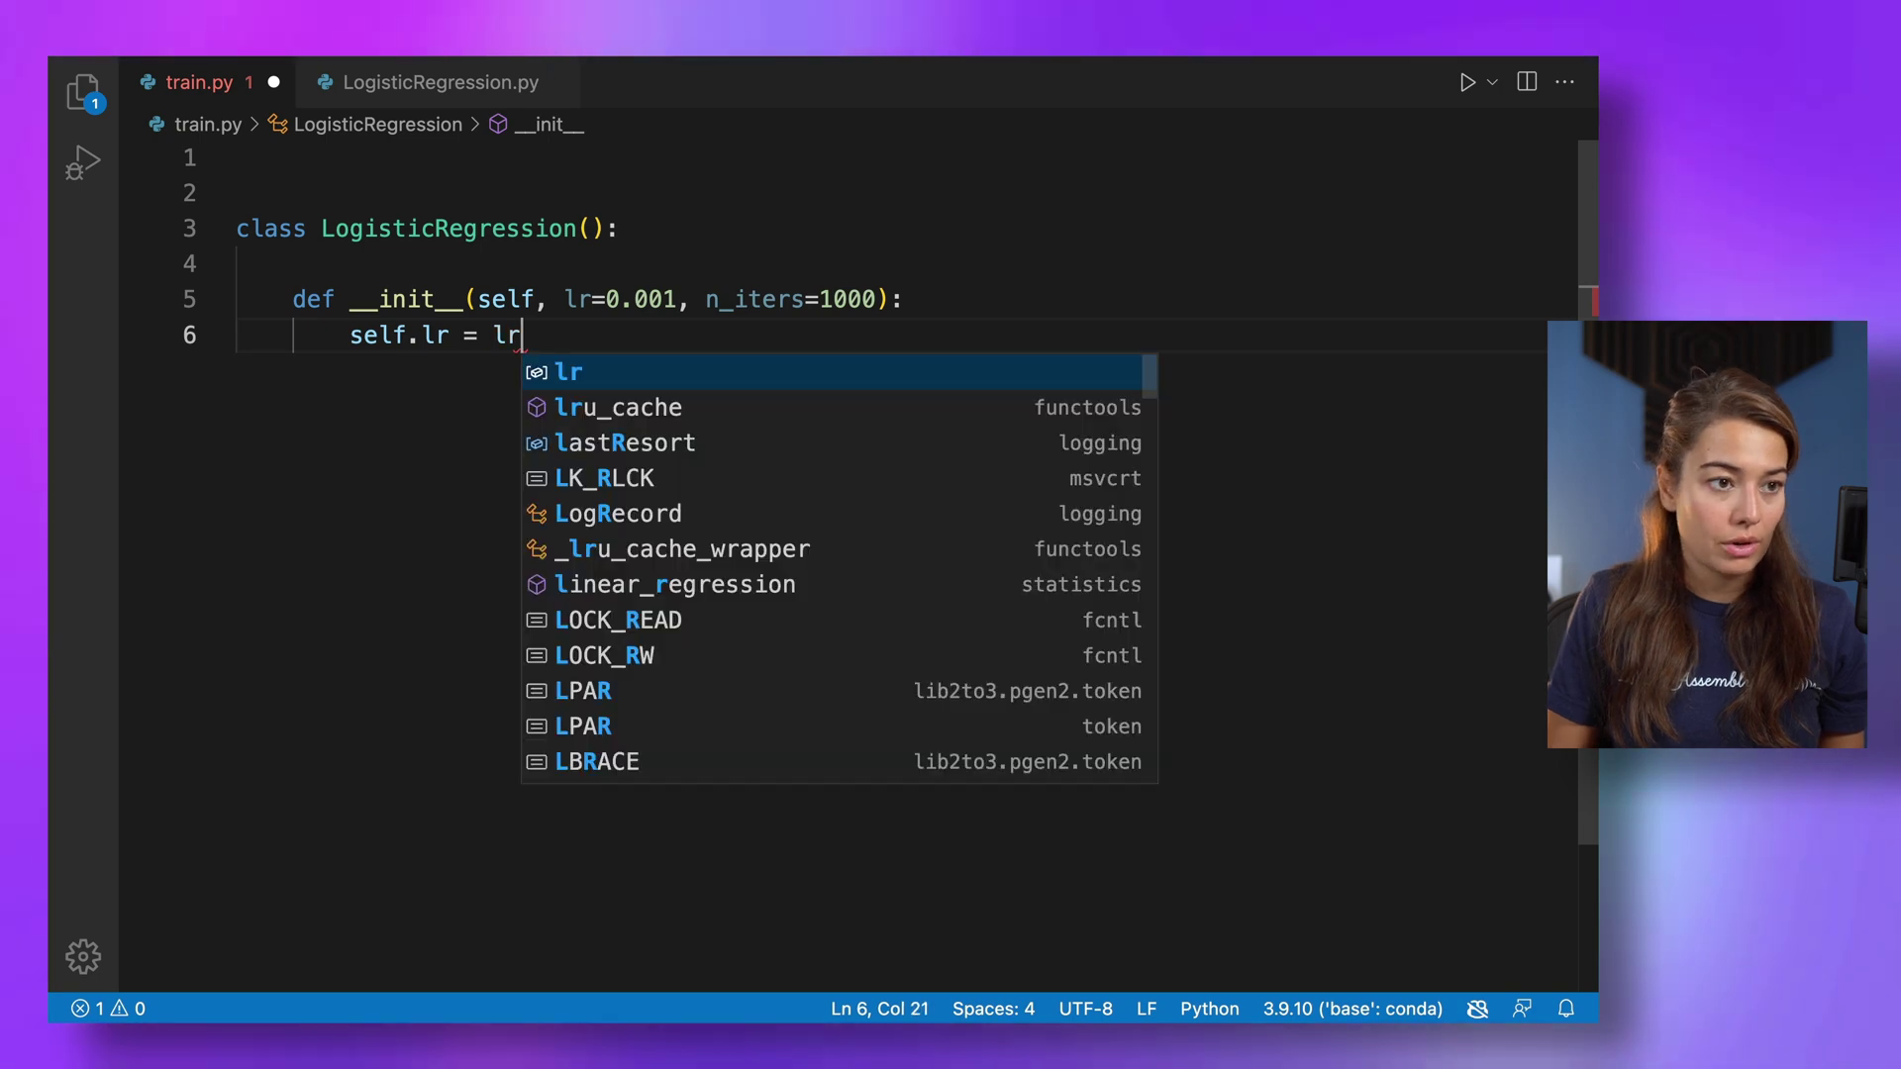
Store self.lr and self.n_iters, set self.weights and self.bias to None, and begin the next method.
key("Return")
type("self.")
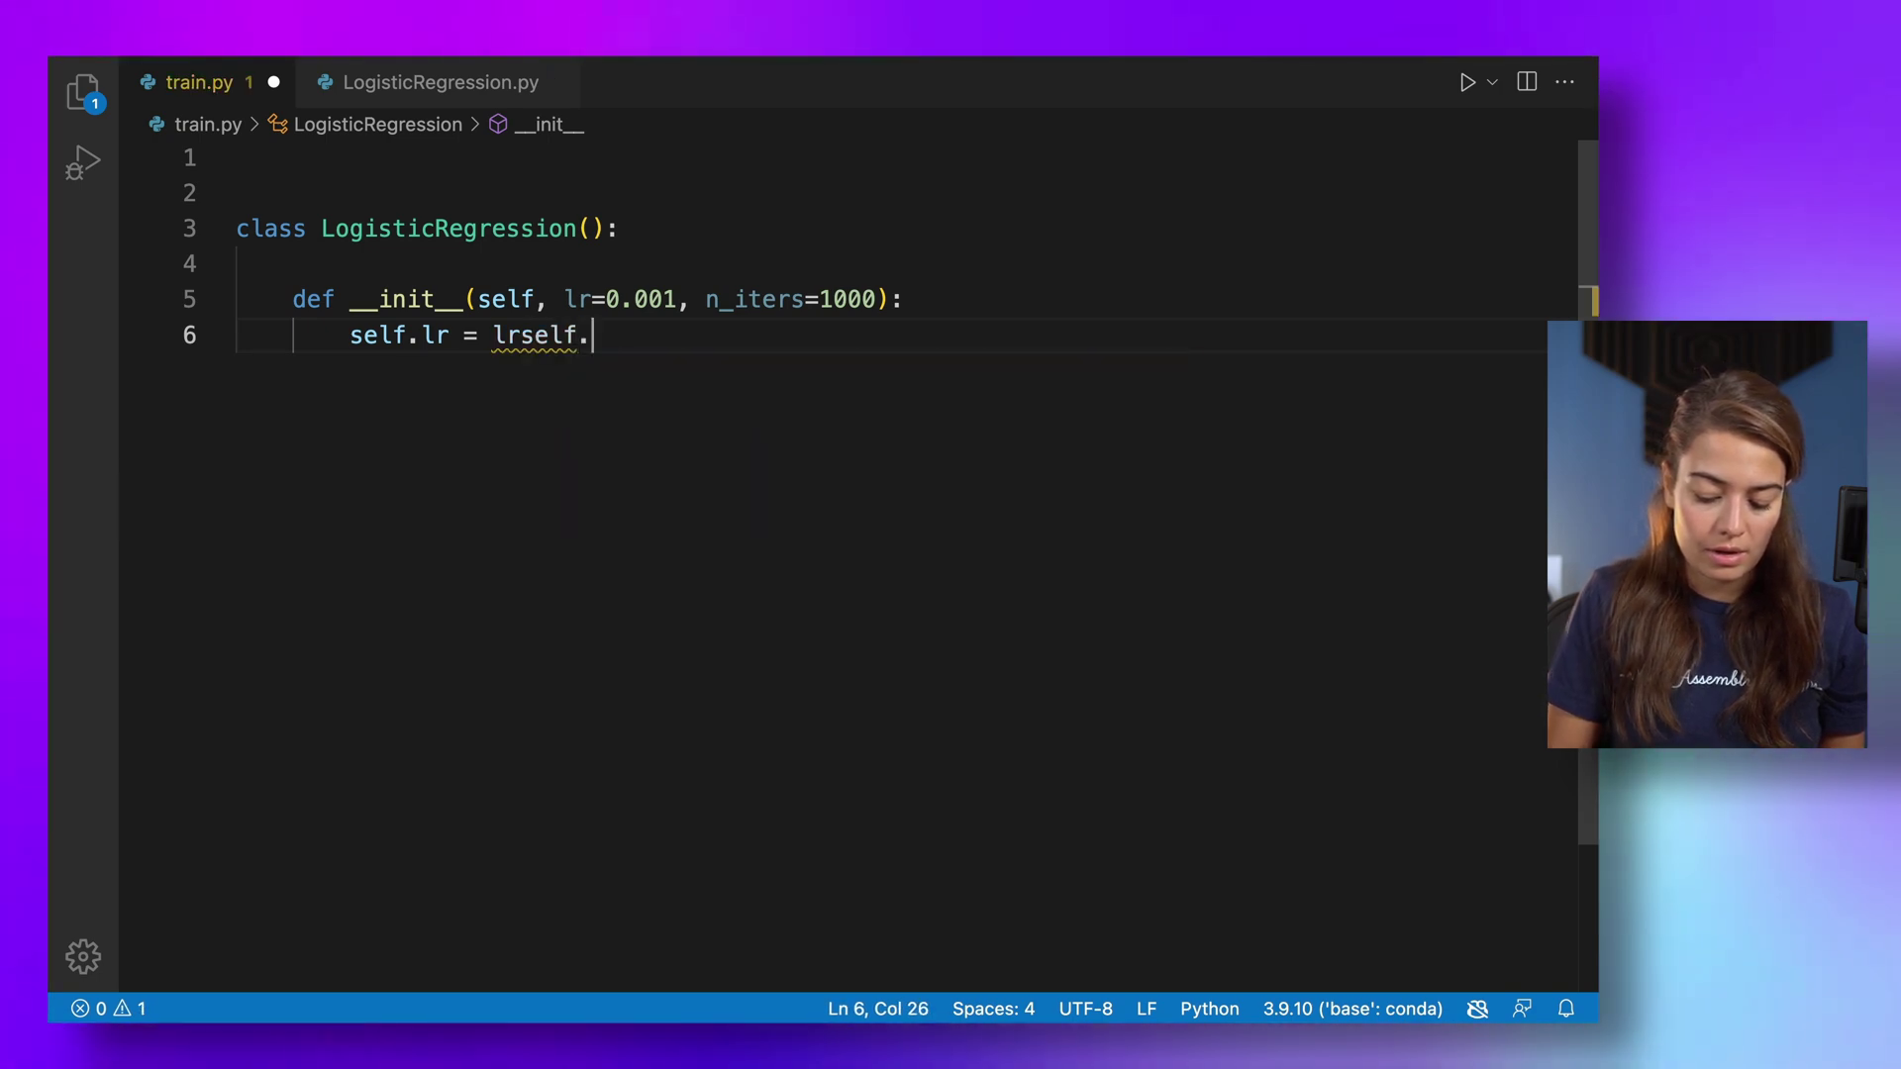
type("n_iters")
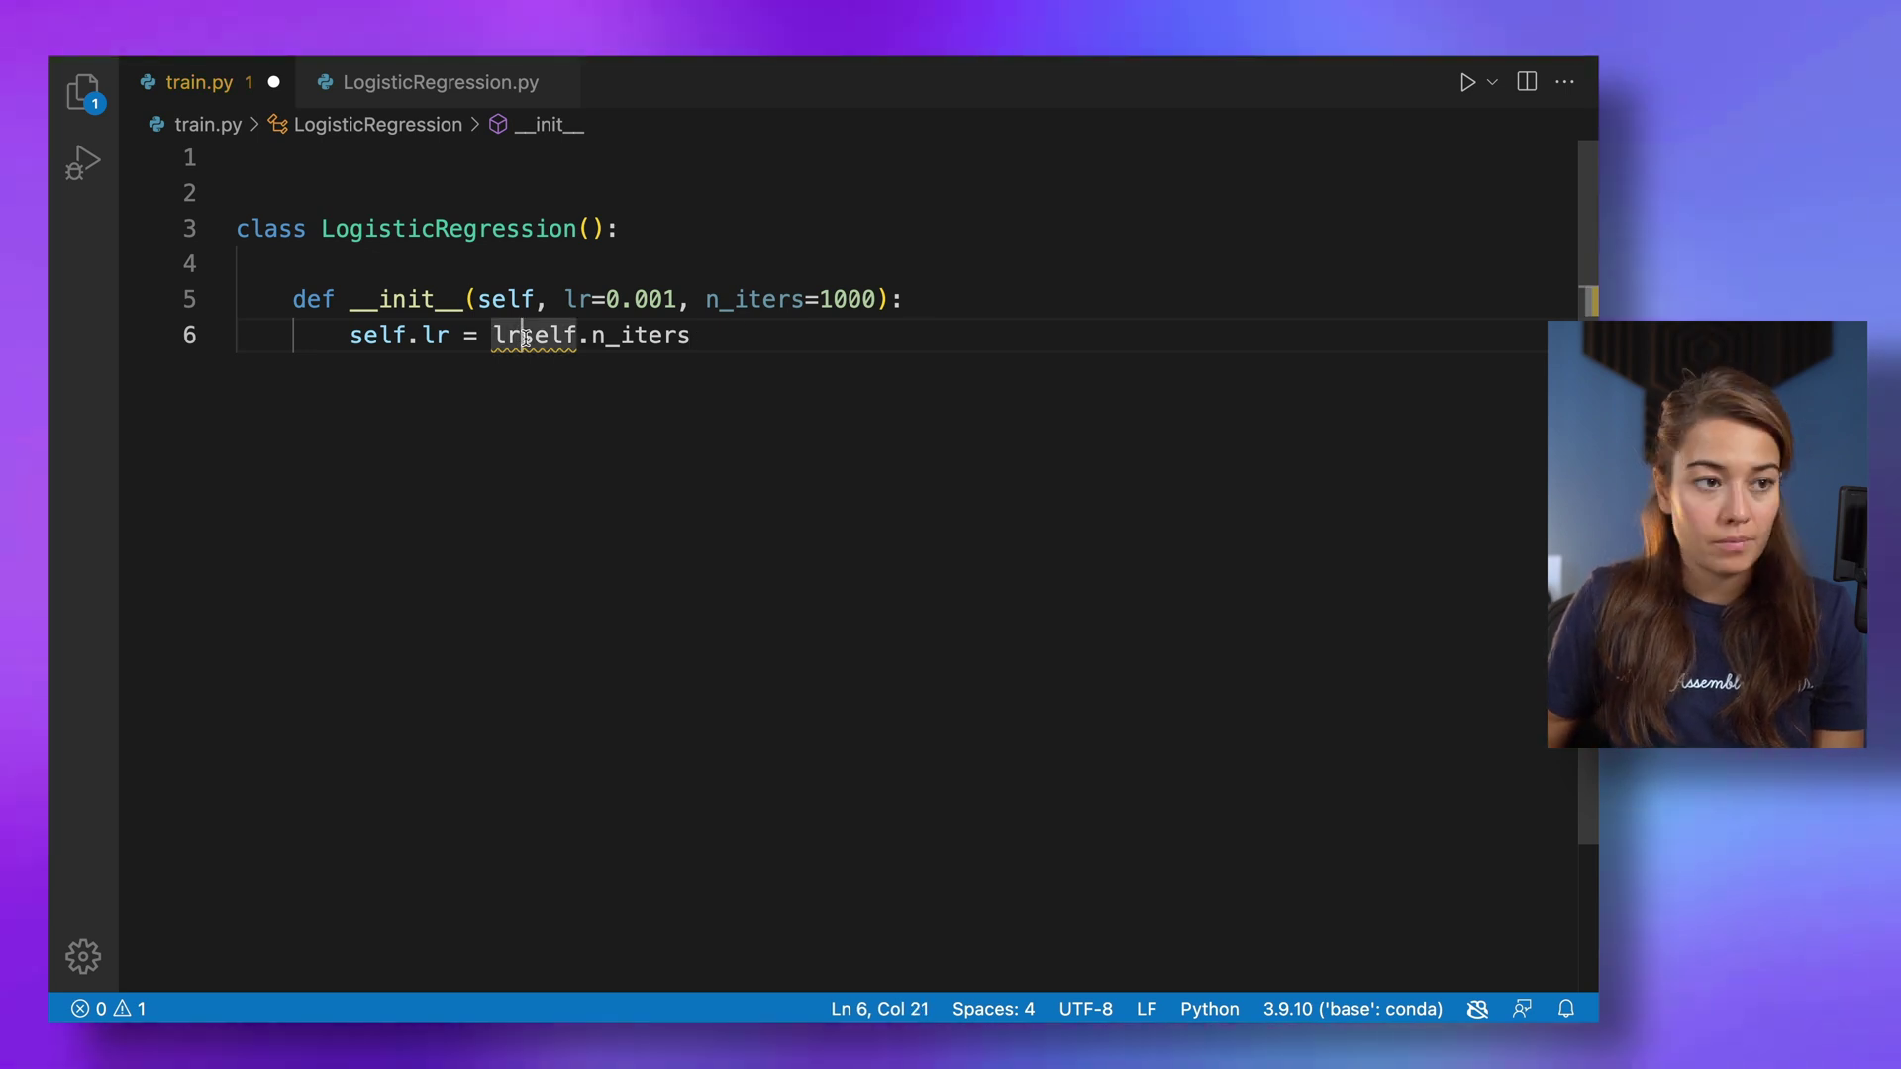
key("Return")
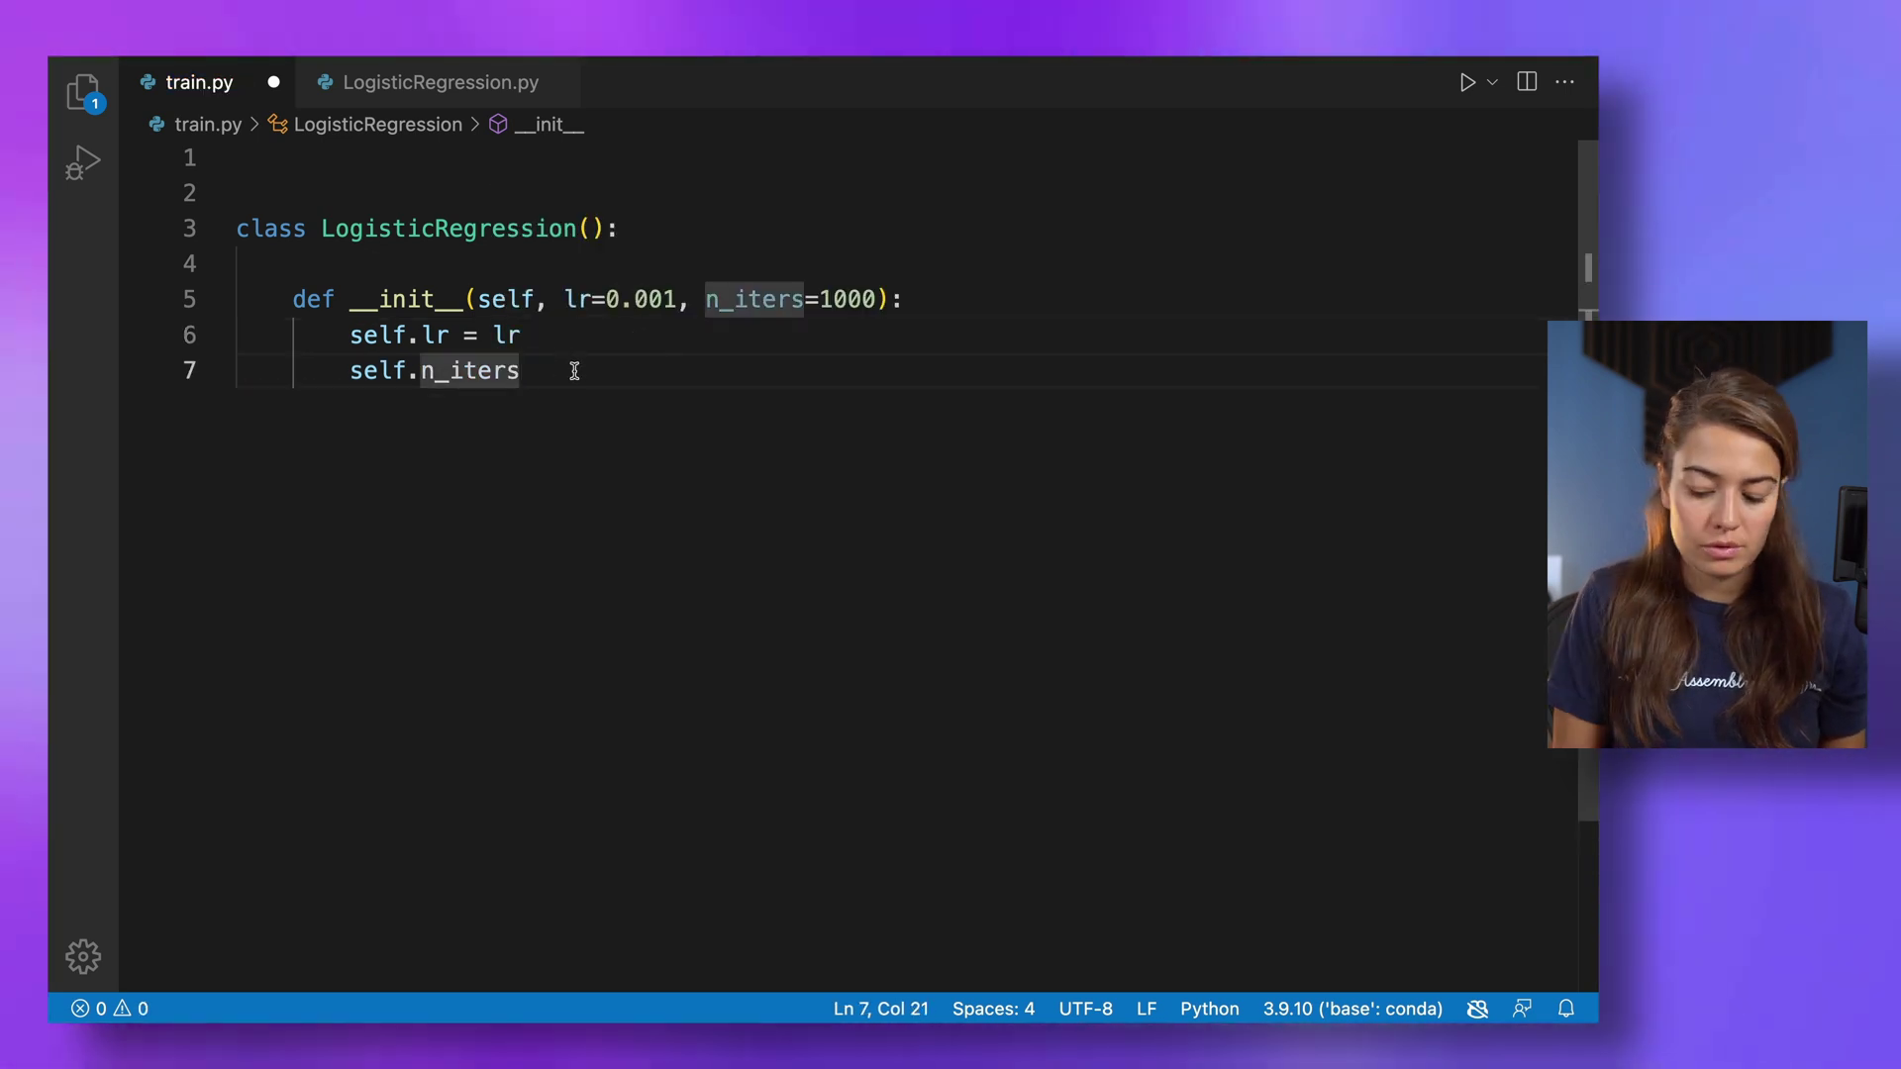
type(" = n_i")
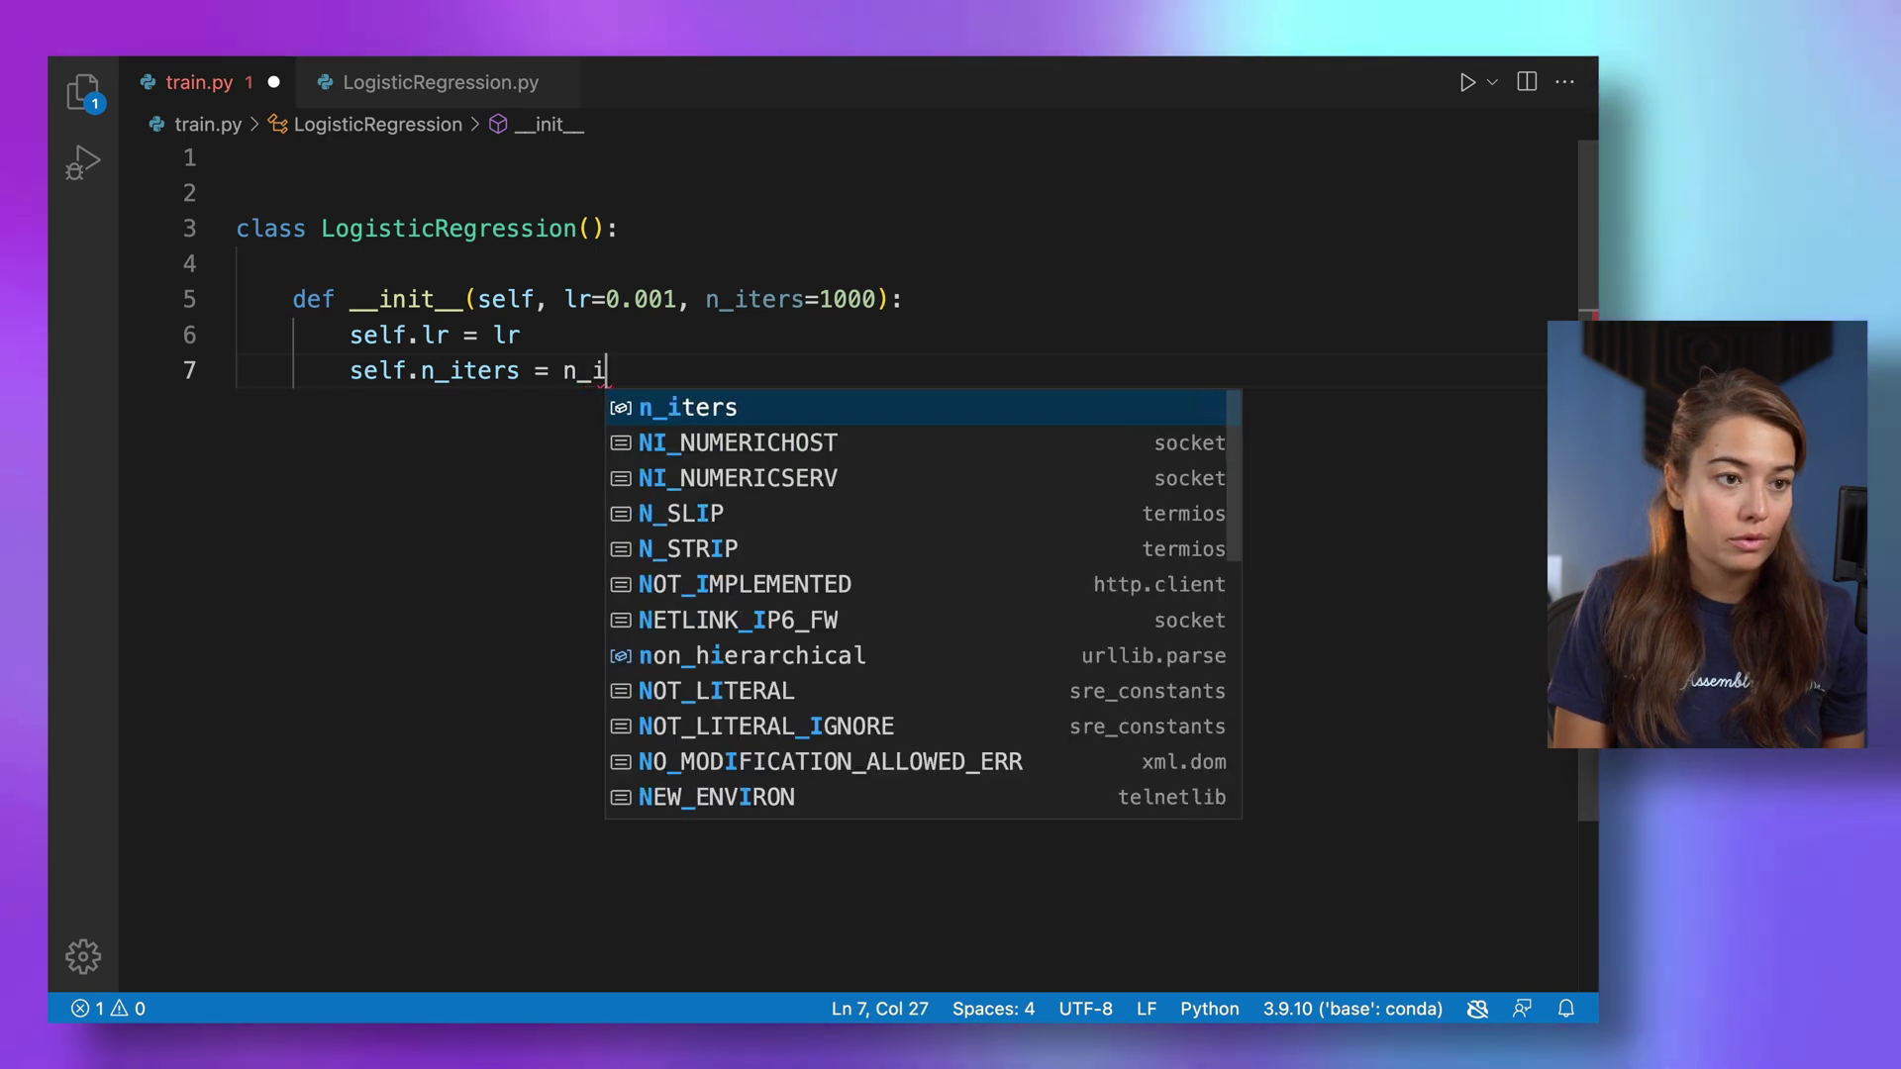
type("ters         ")
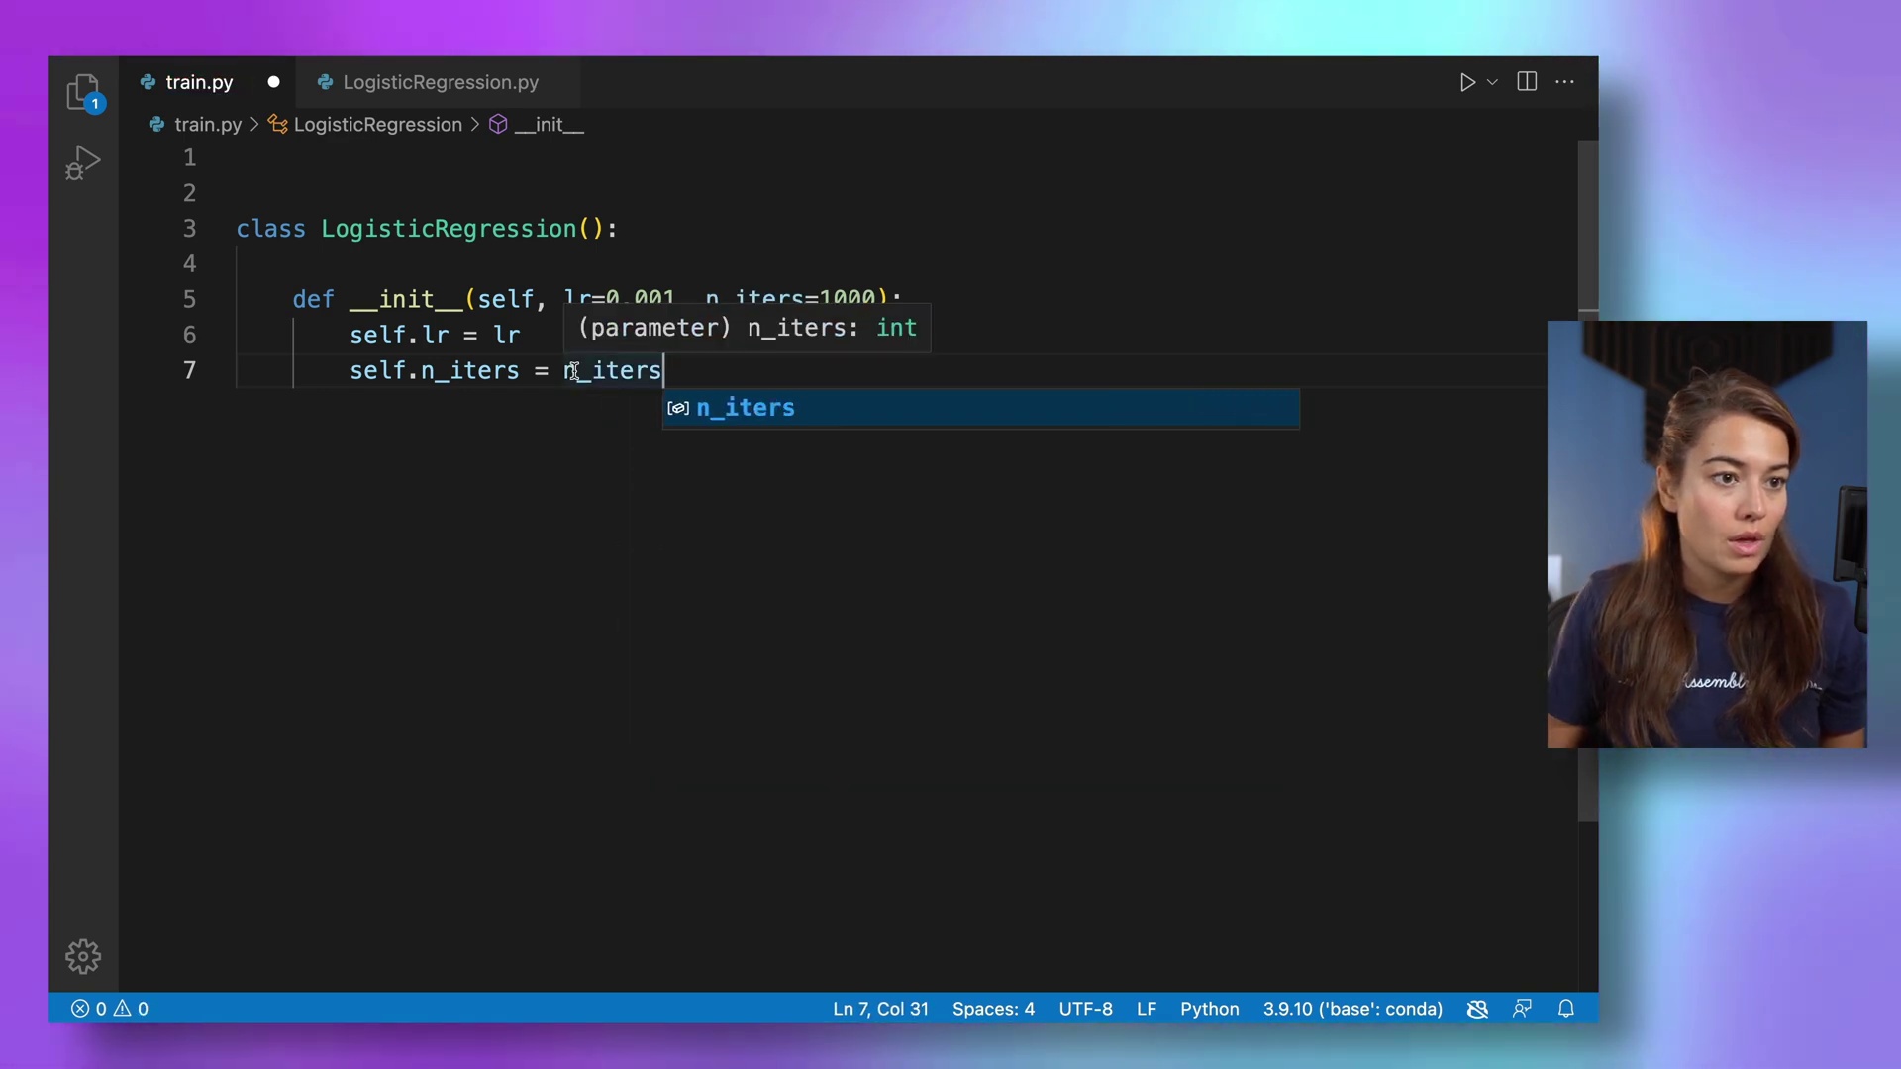
type("self.")
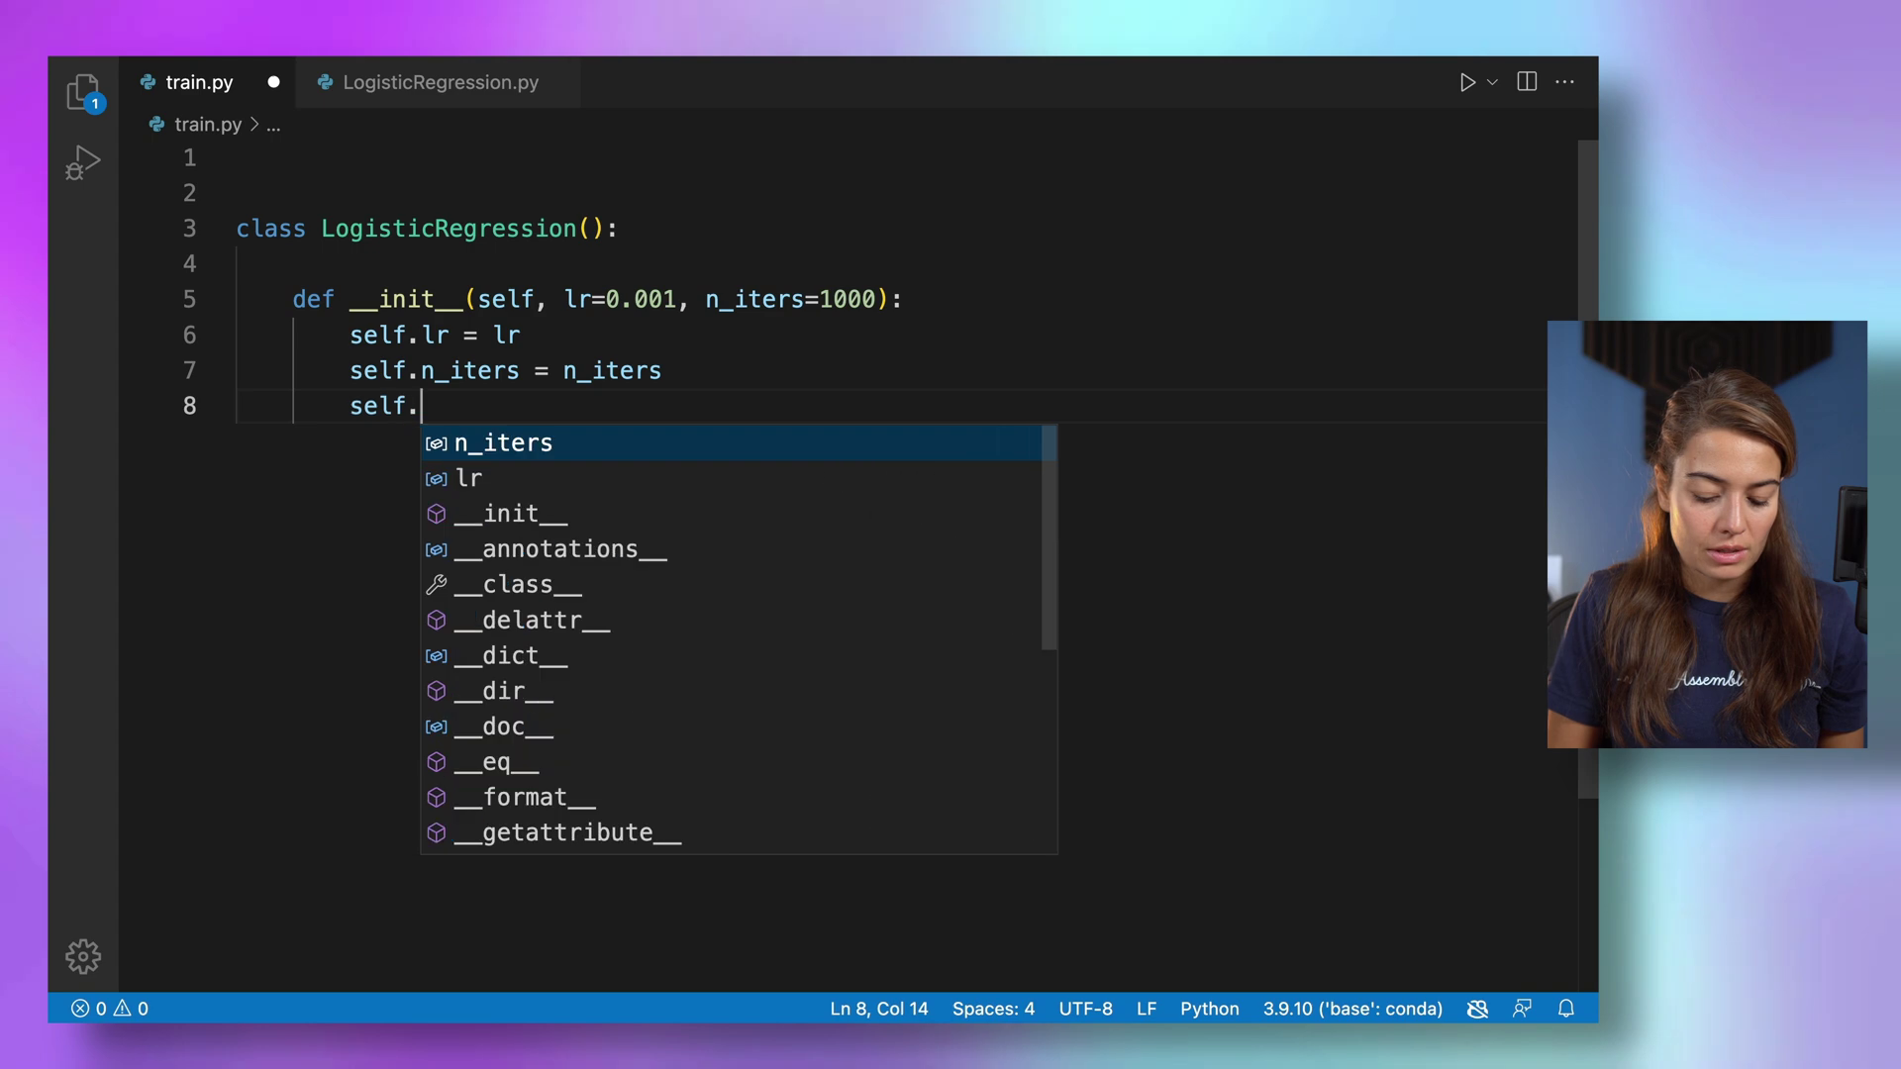
type("weights = ")
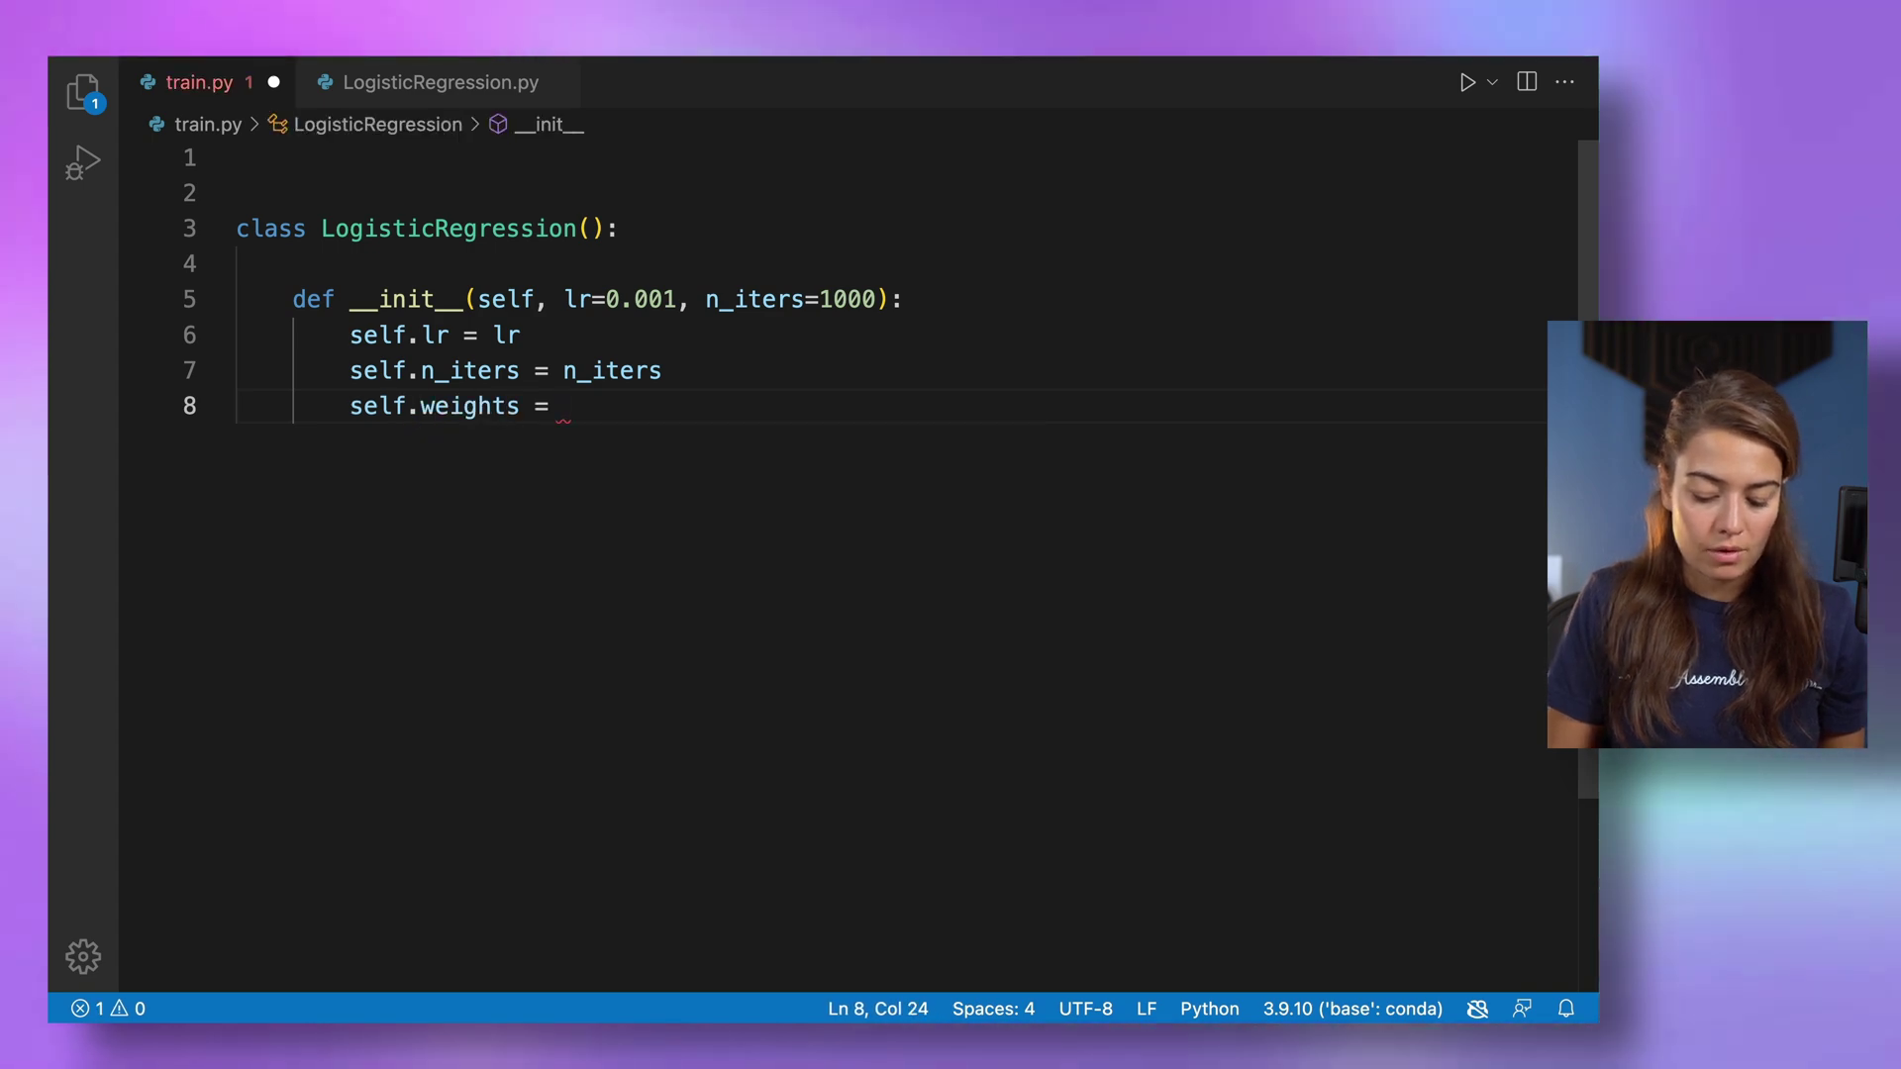
type("None")
key("Escape")
type("sel")
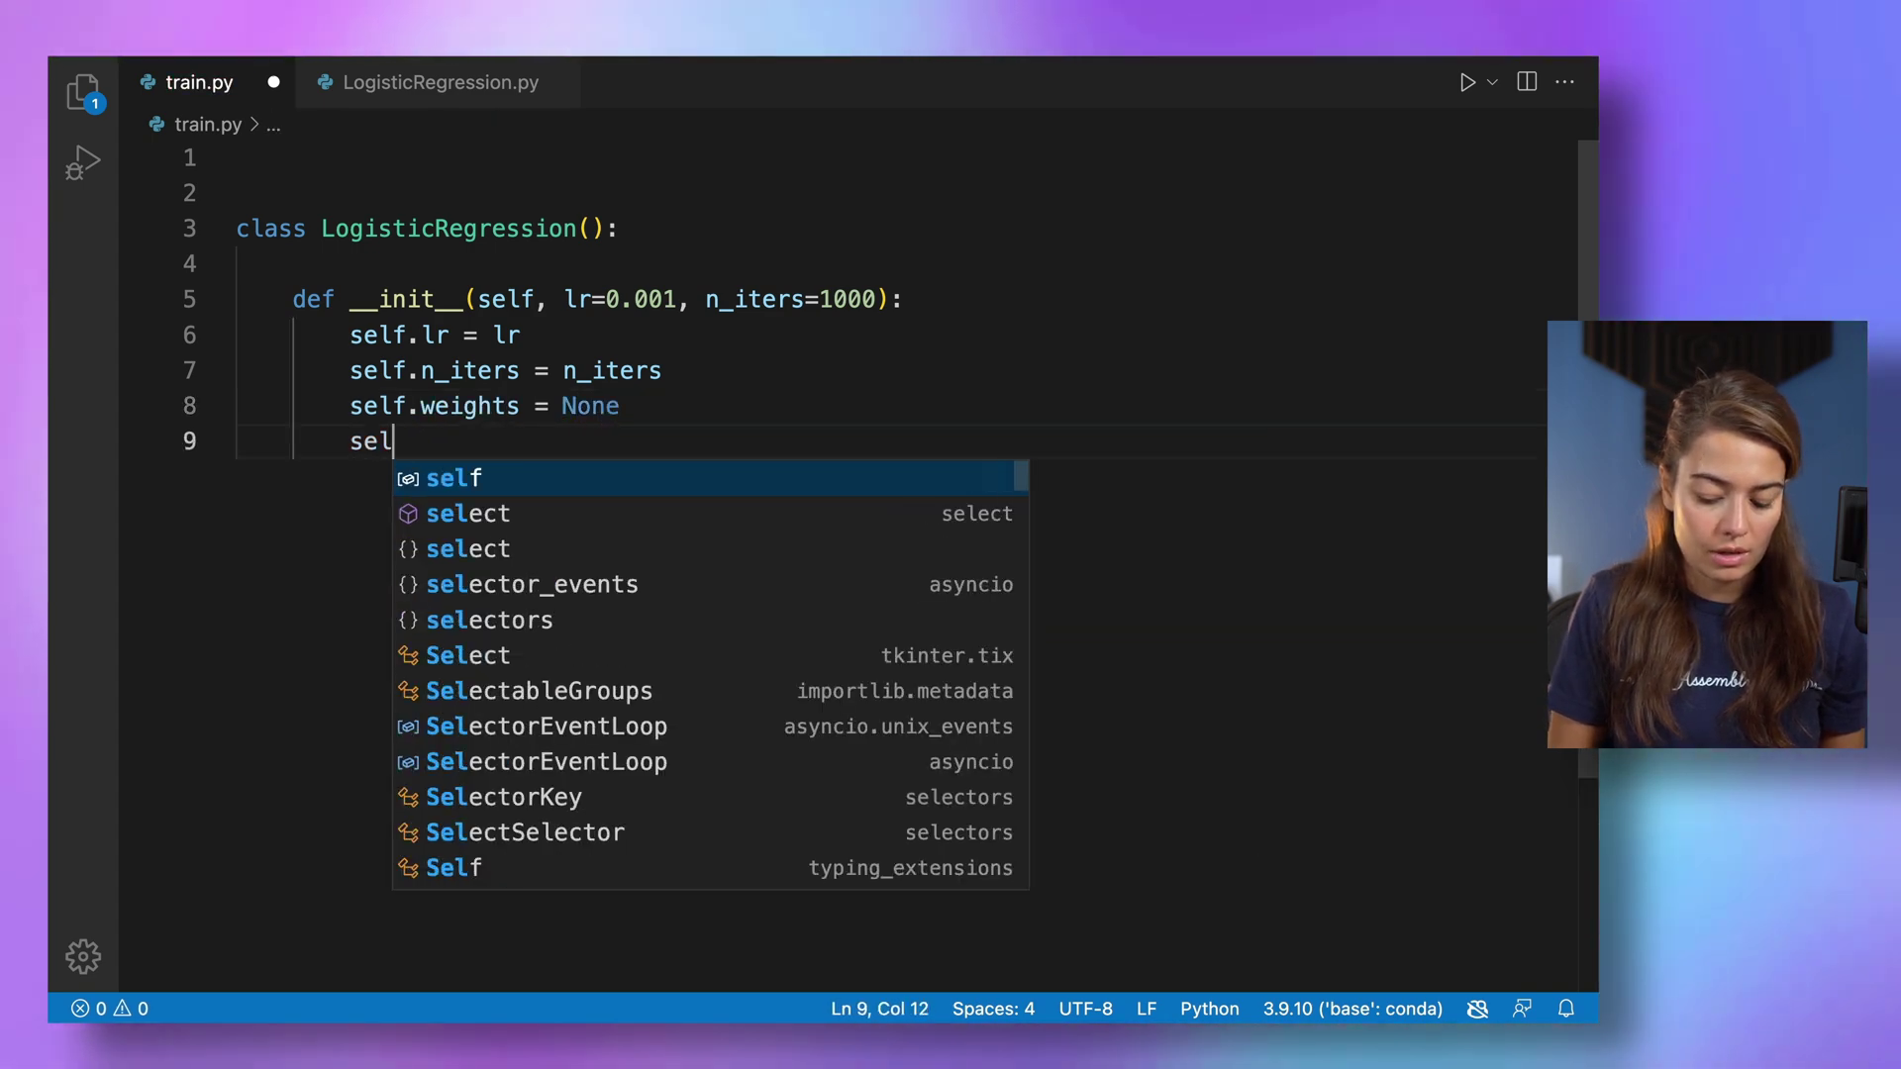
type("f.bias = Non")
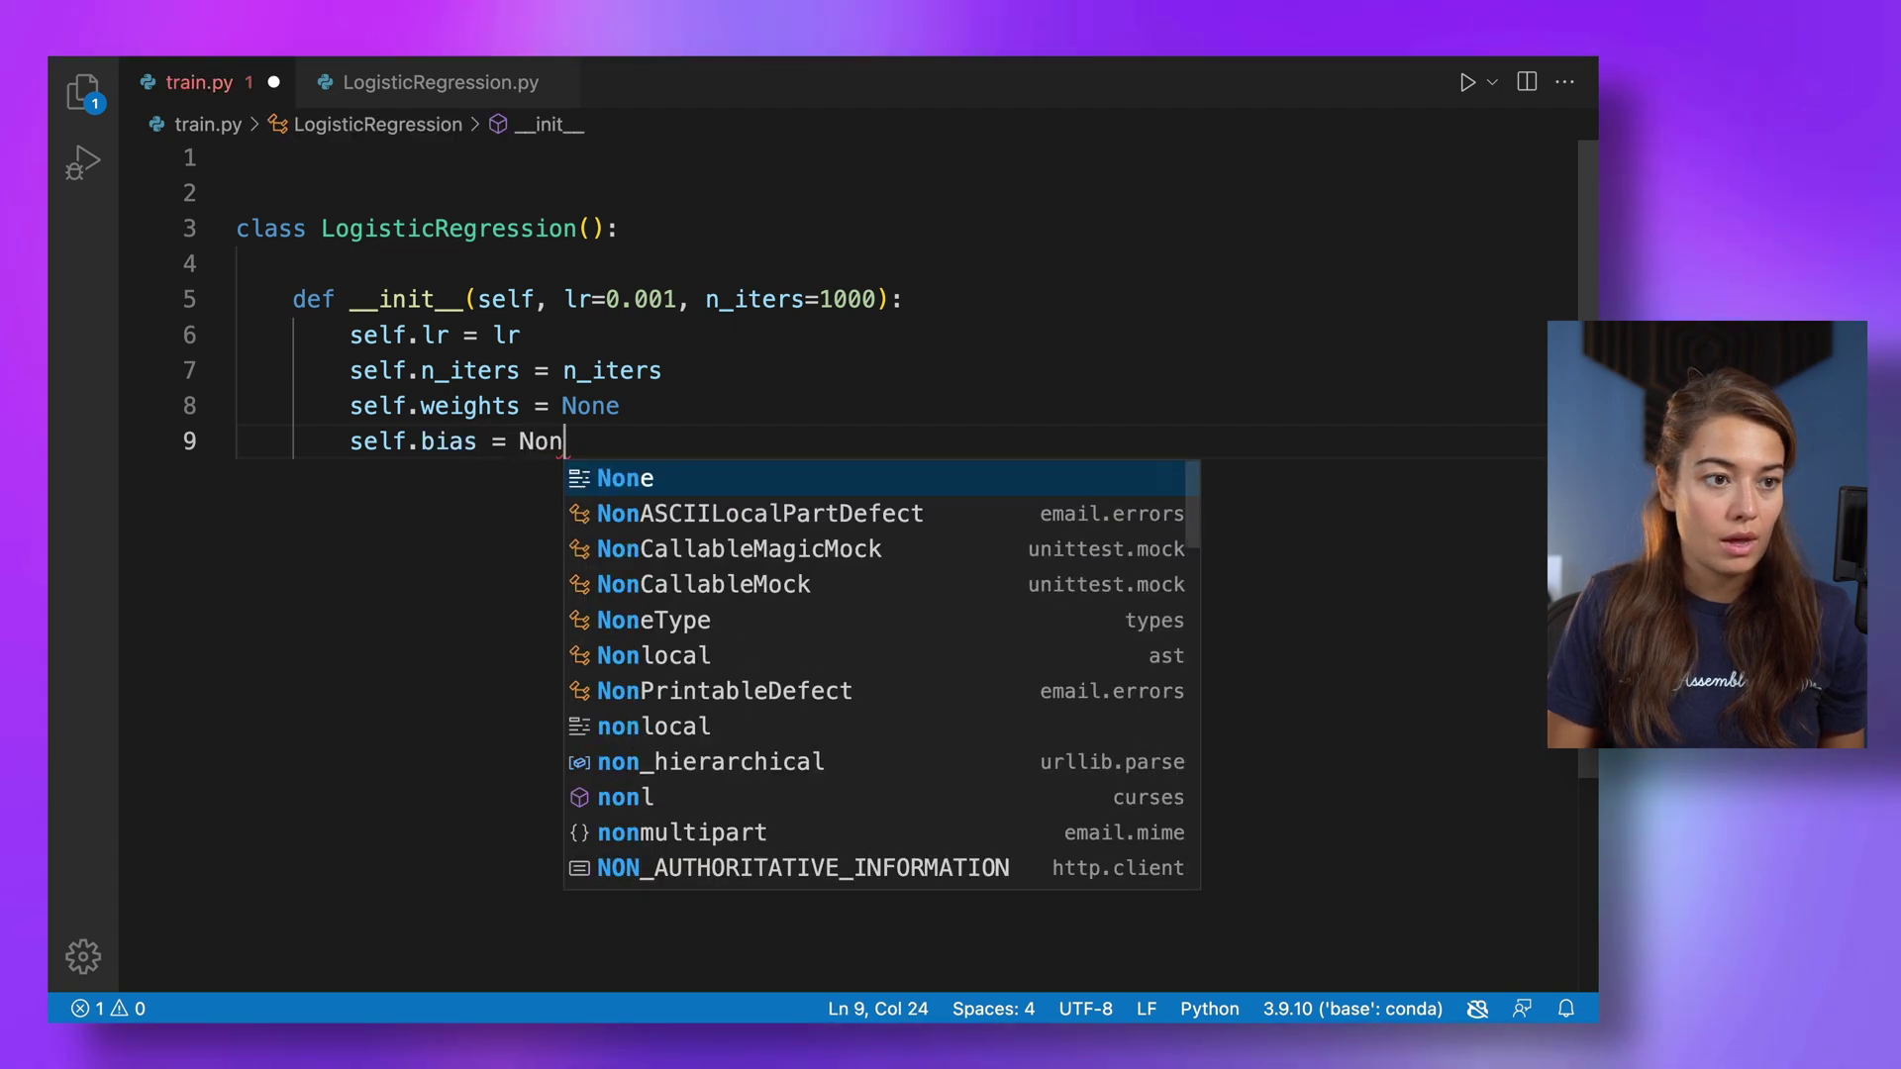
type("e")
key("Escape")
key("Return")
key("Return")
key("BackSpace")
type("def")
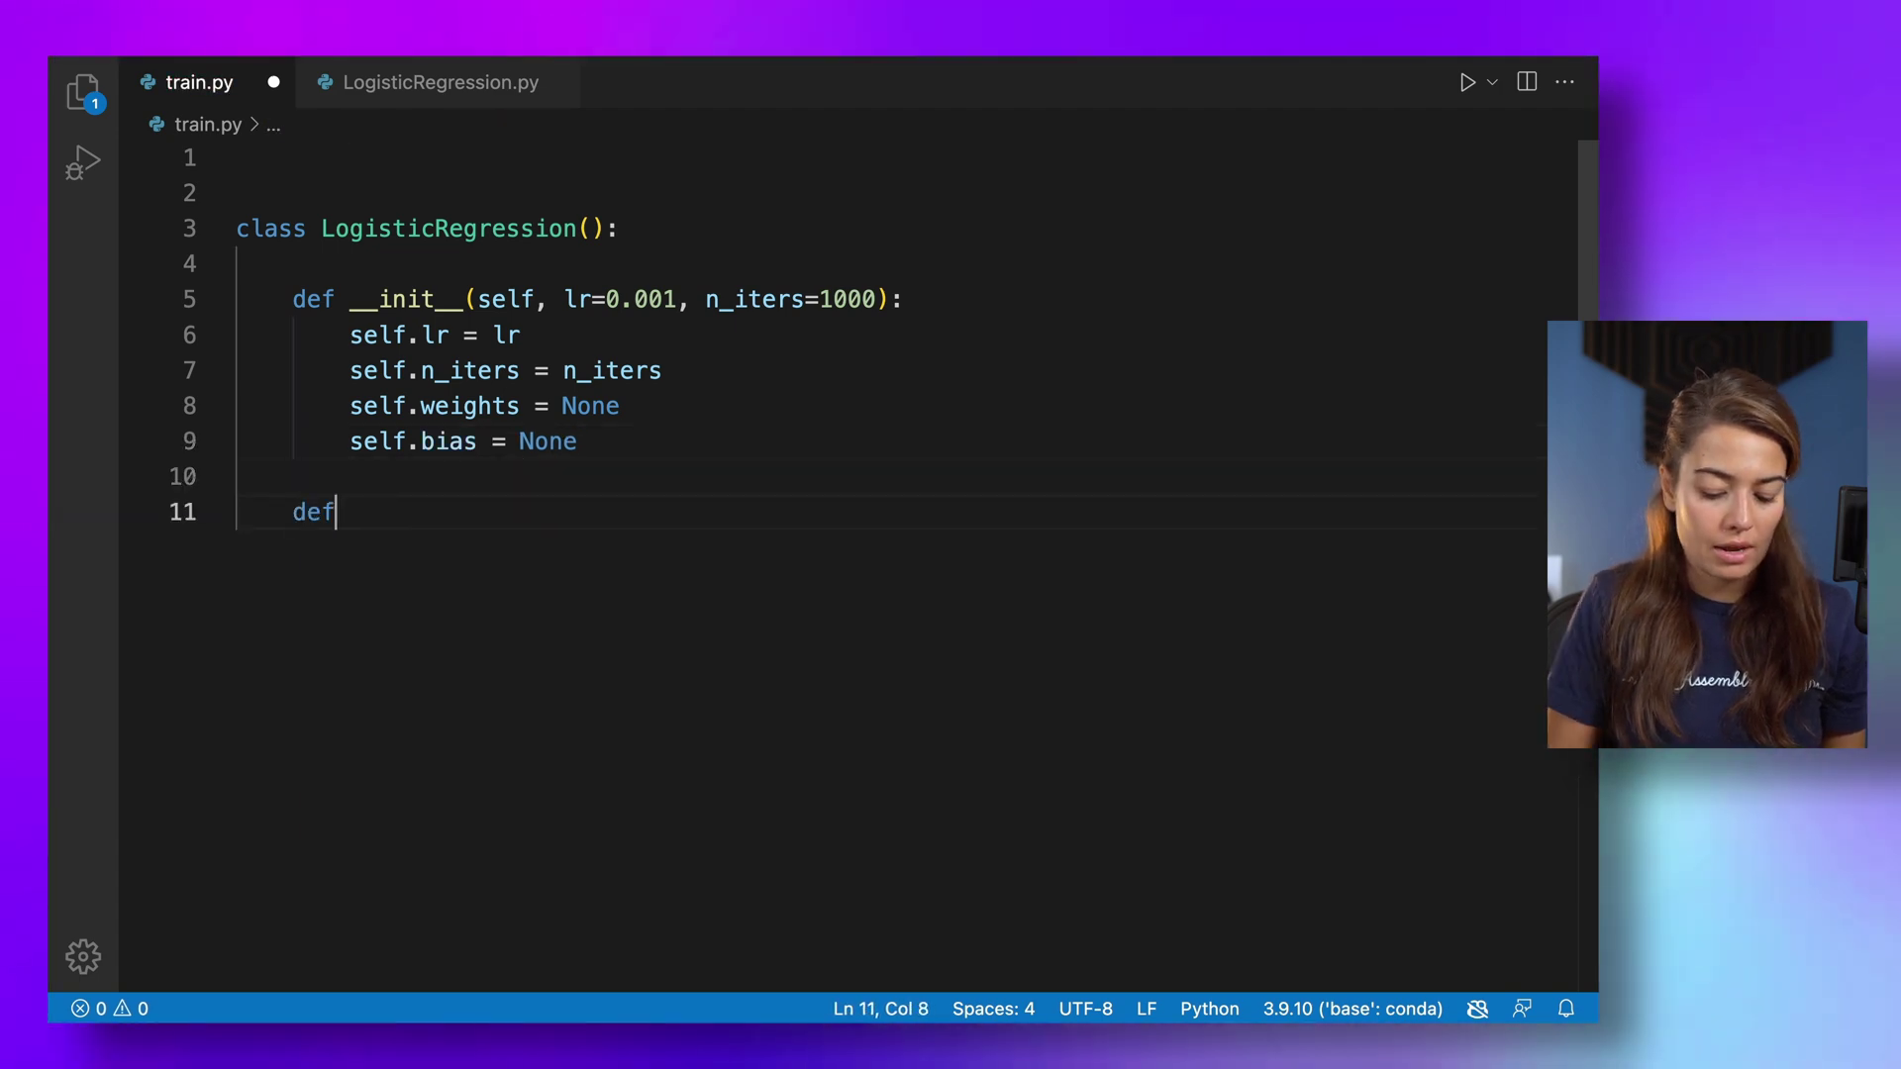
type(" fit():")
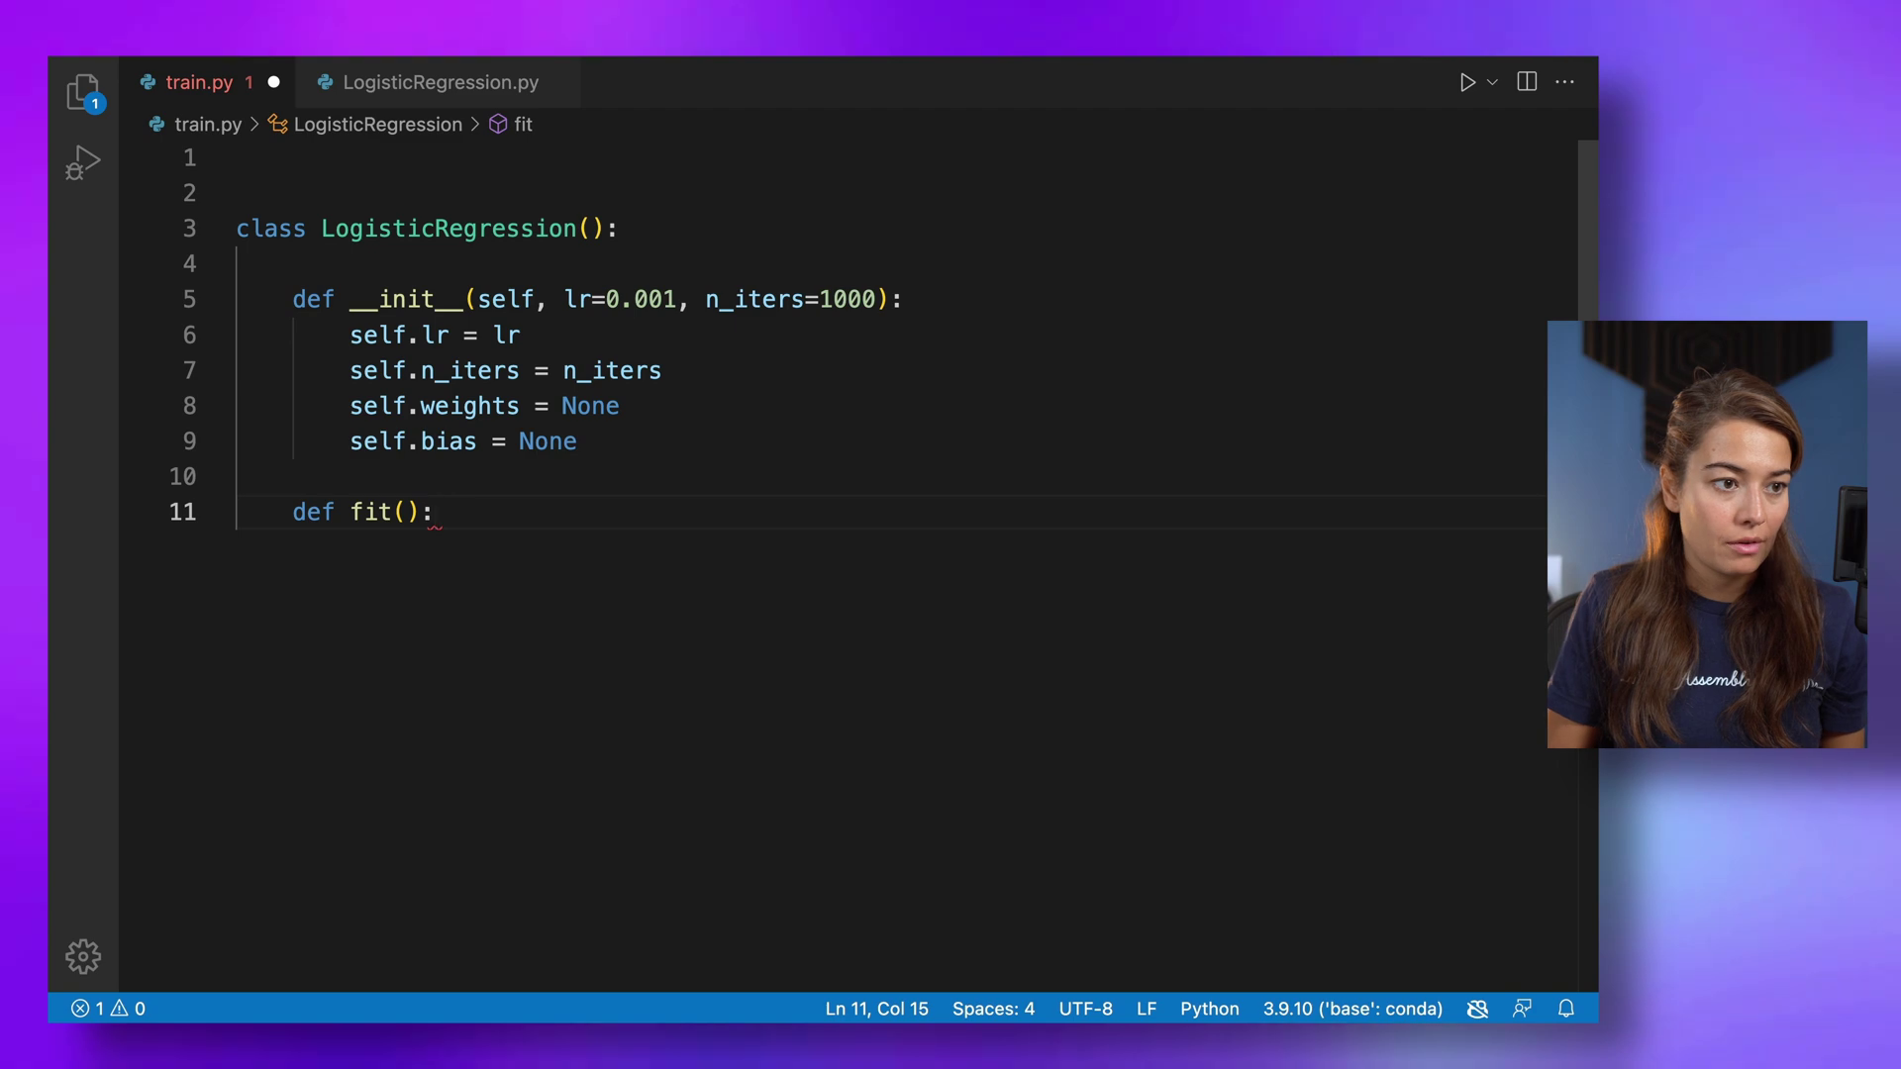
type("def predict")
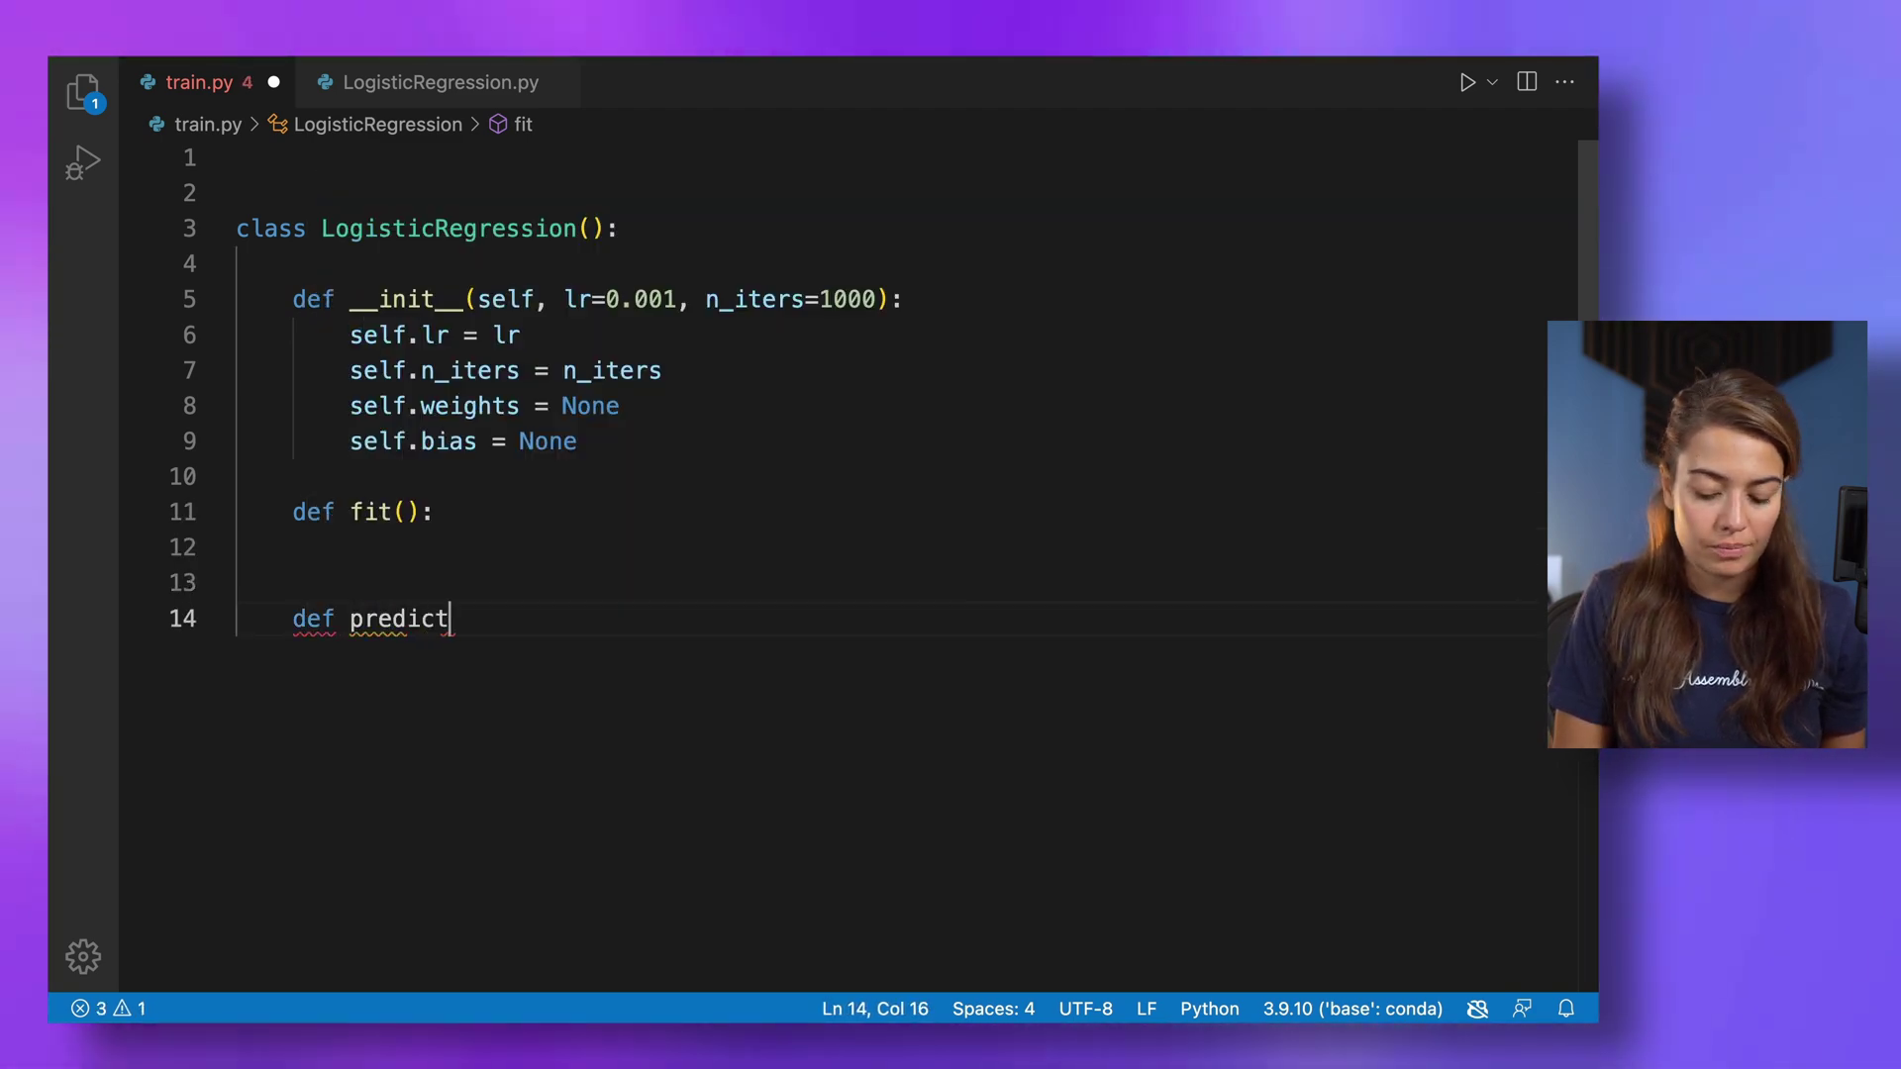
type("():")
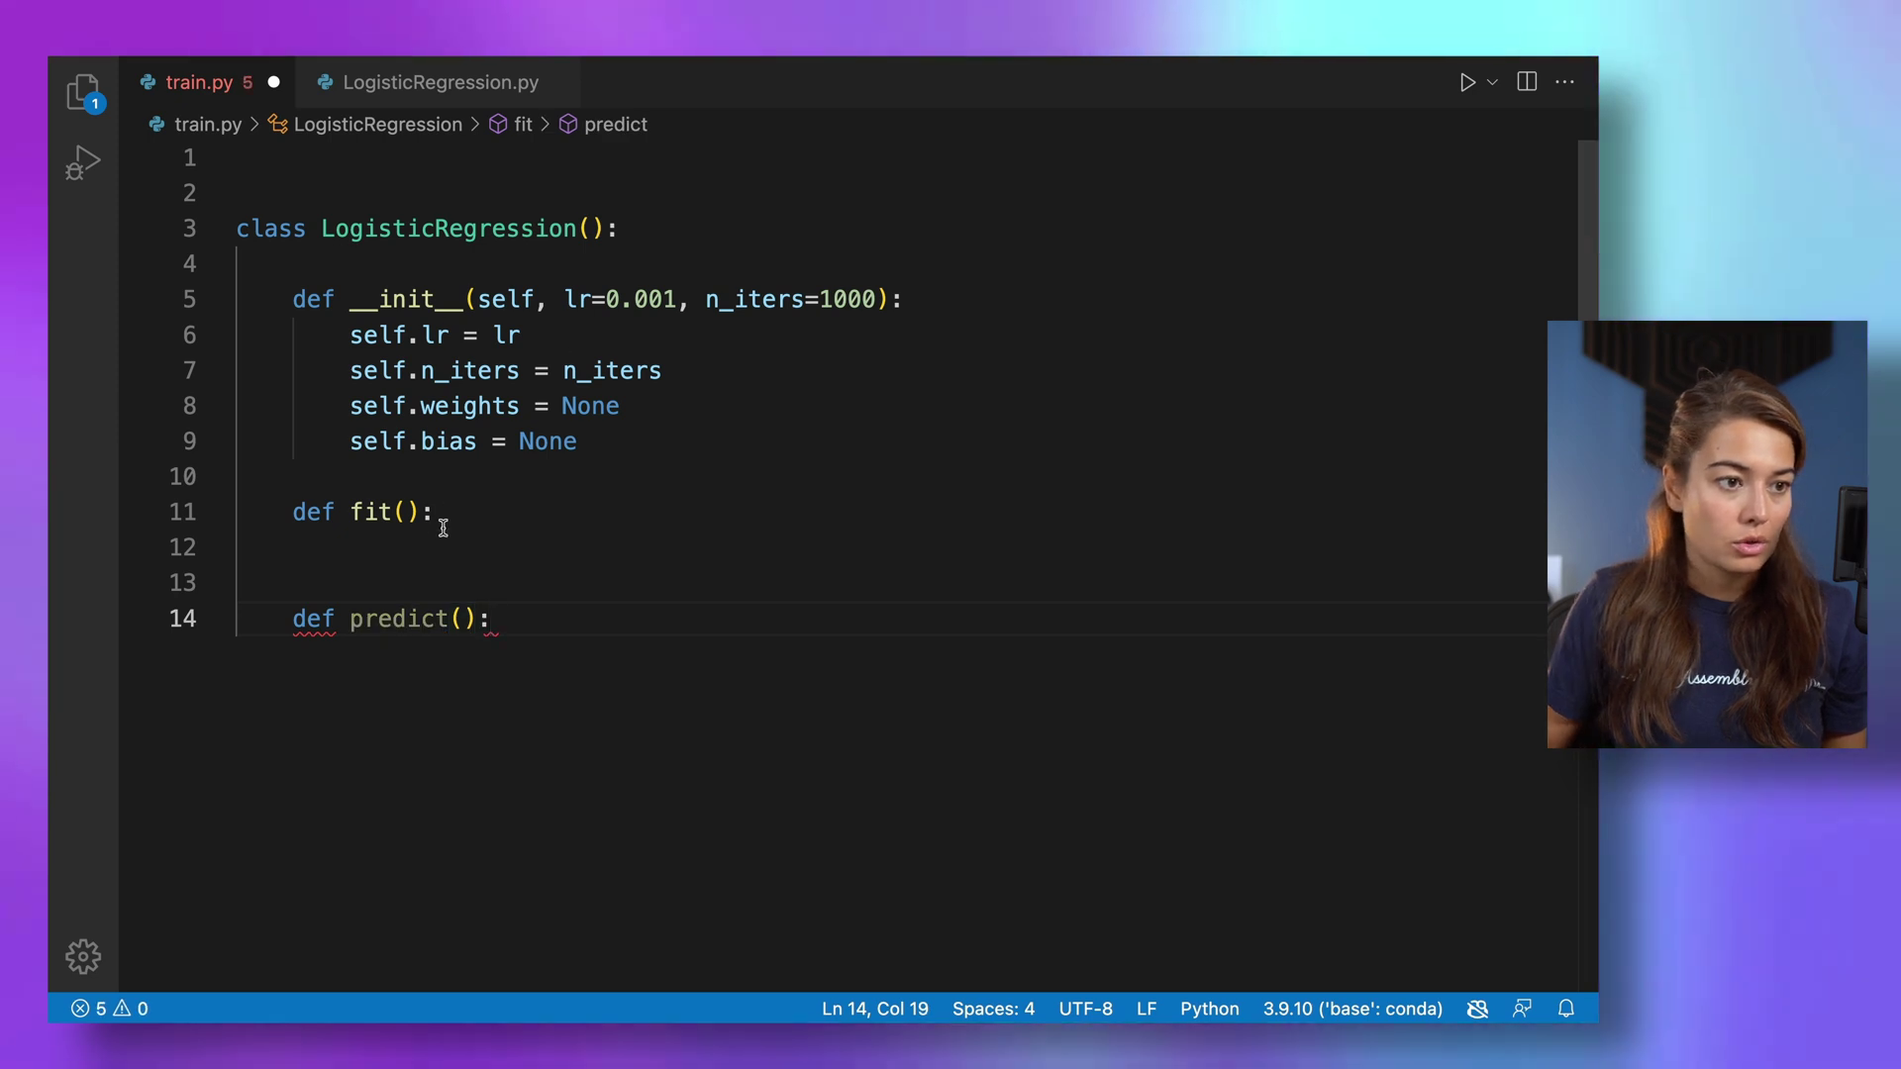
Give fit(self, X, y) a body reading n_samples, n_features from X.shape and zeroing weights with np.zeros.
left_click(404, 511)
type("self, x")
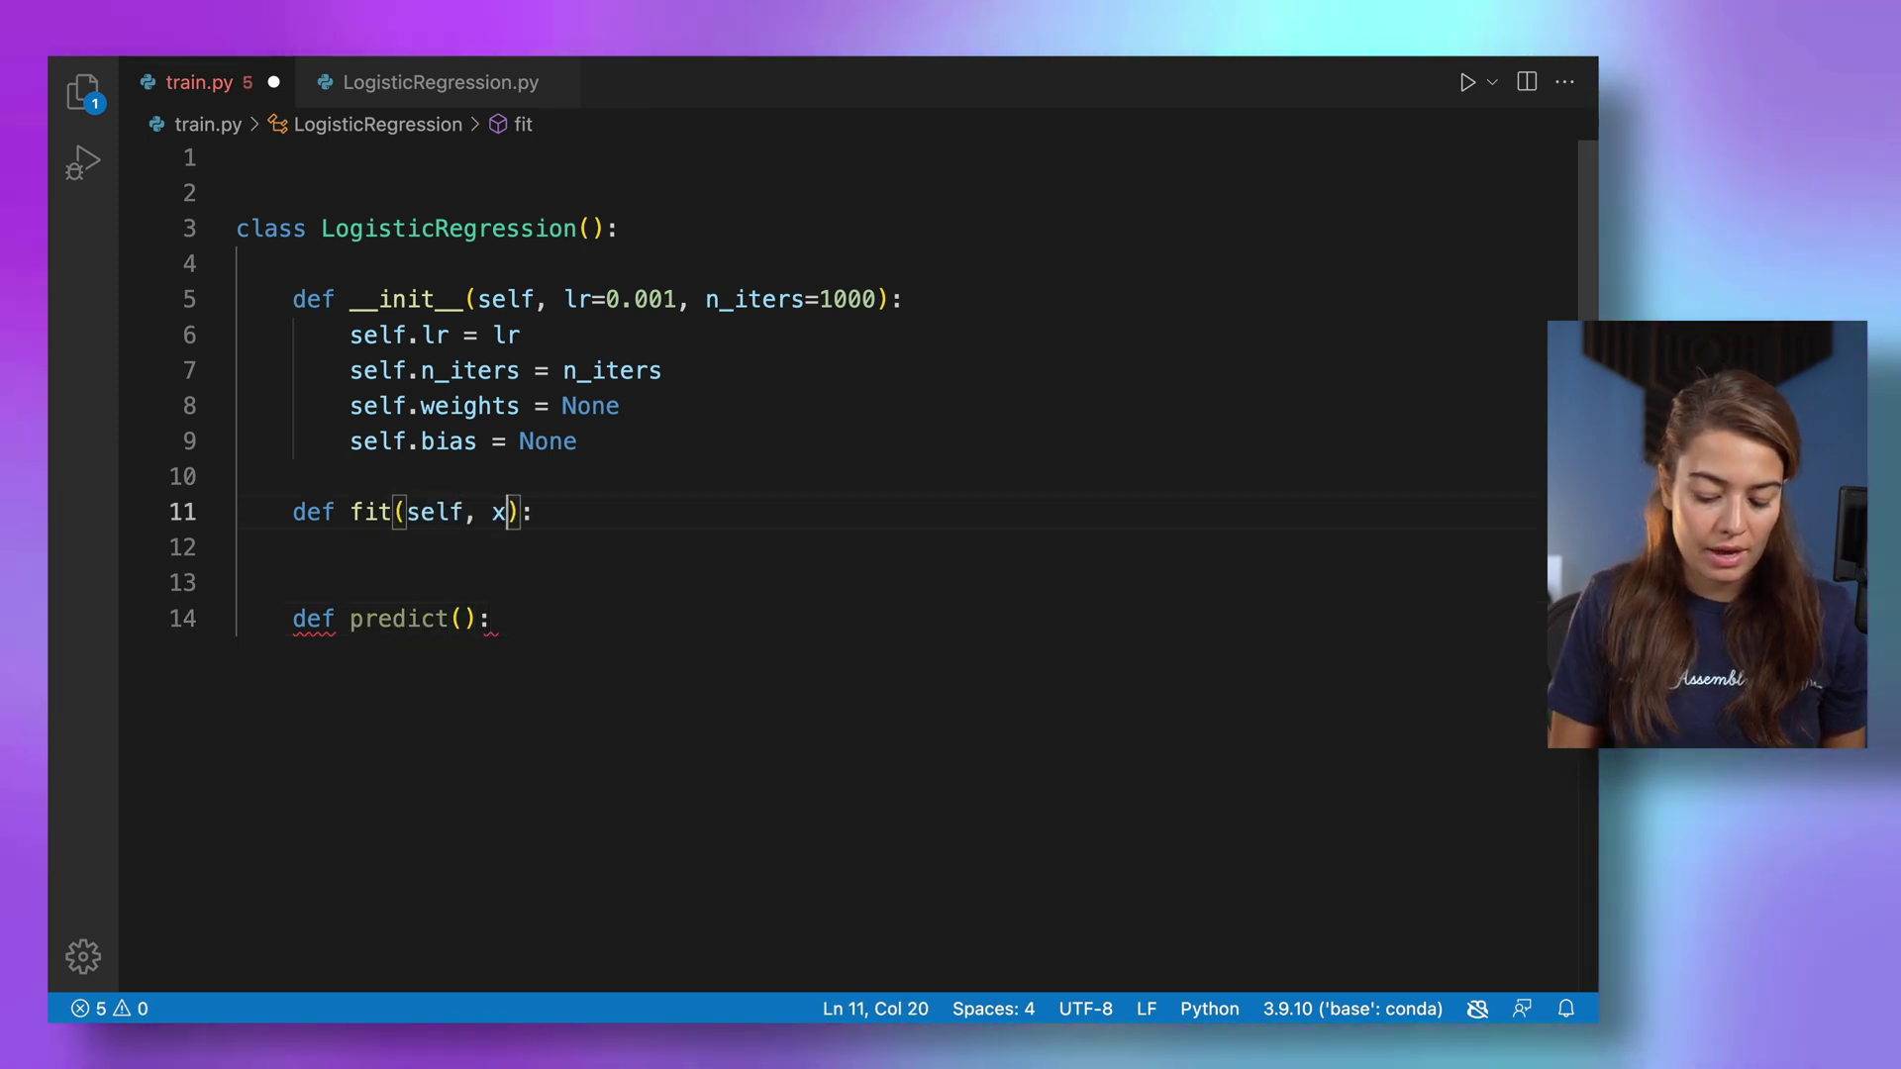
type(")")
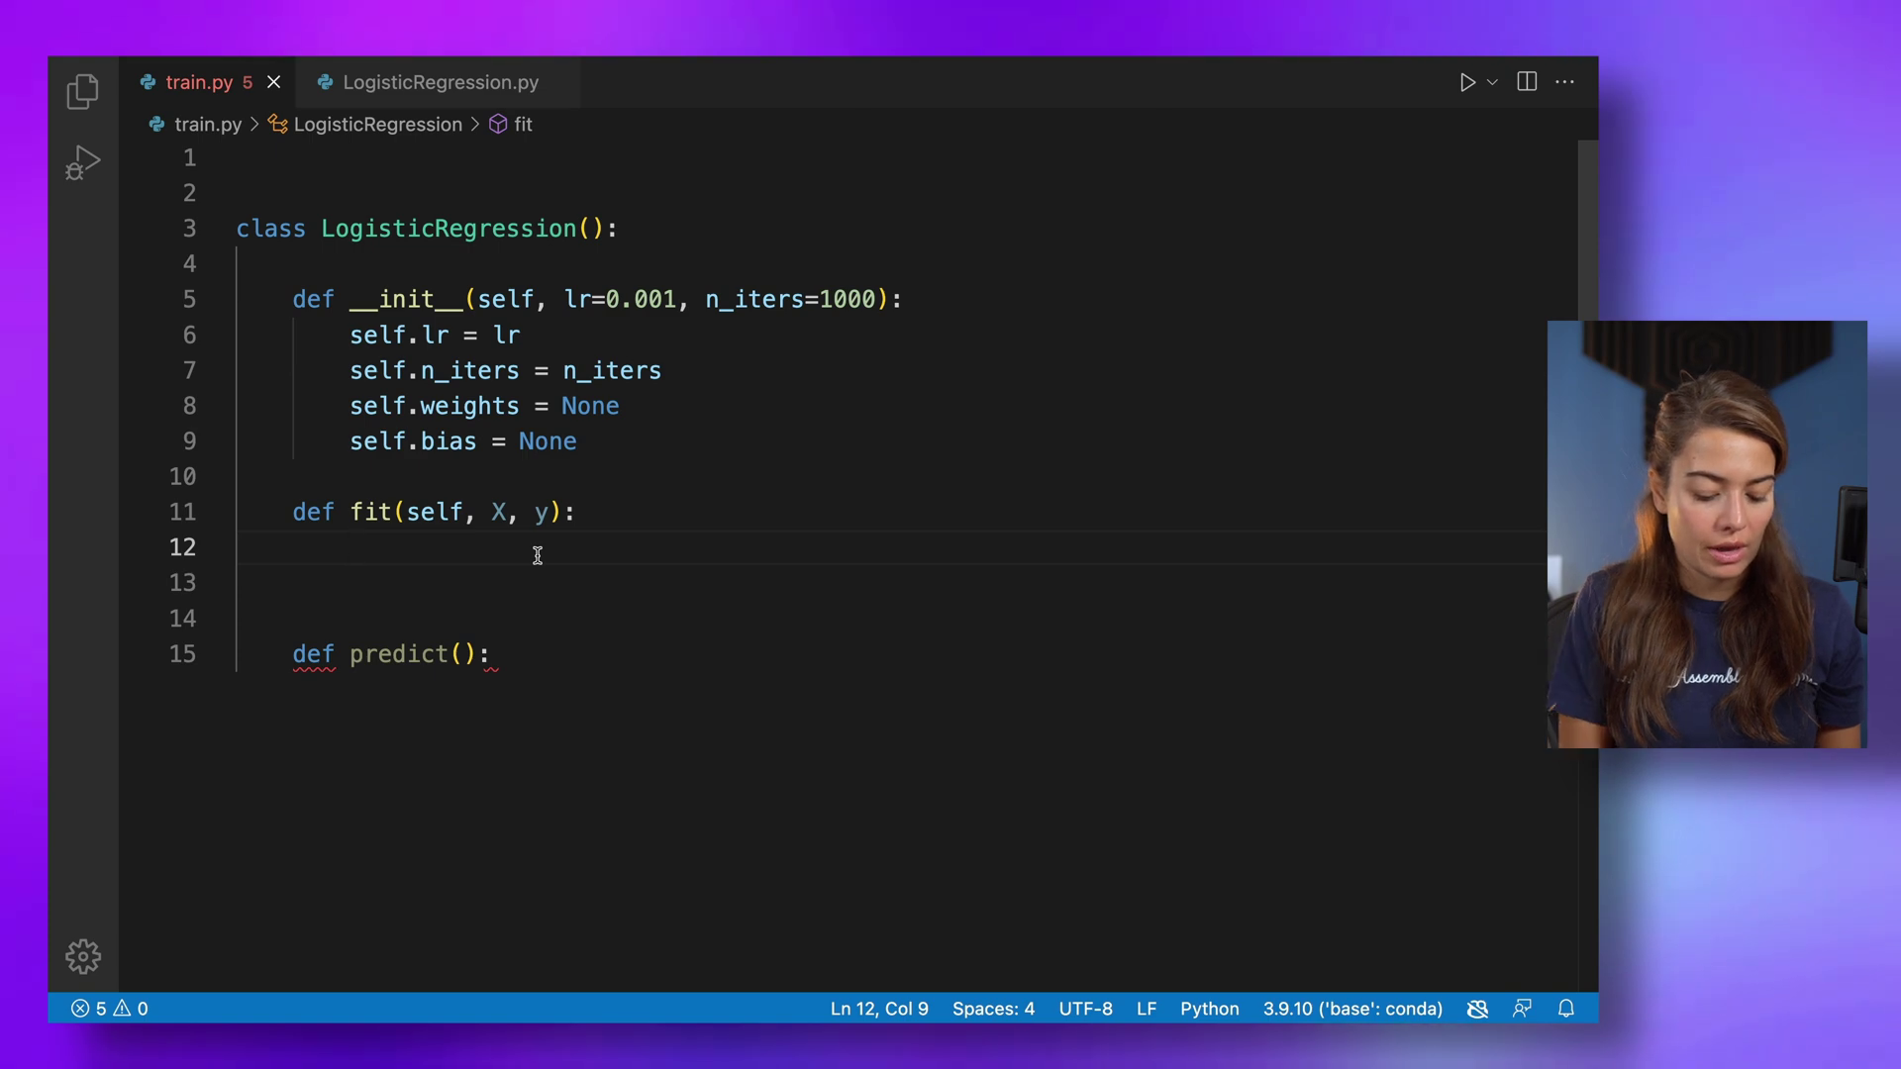
type("_sample")
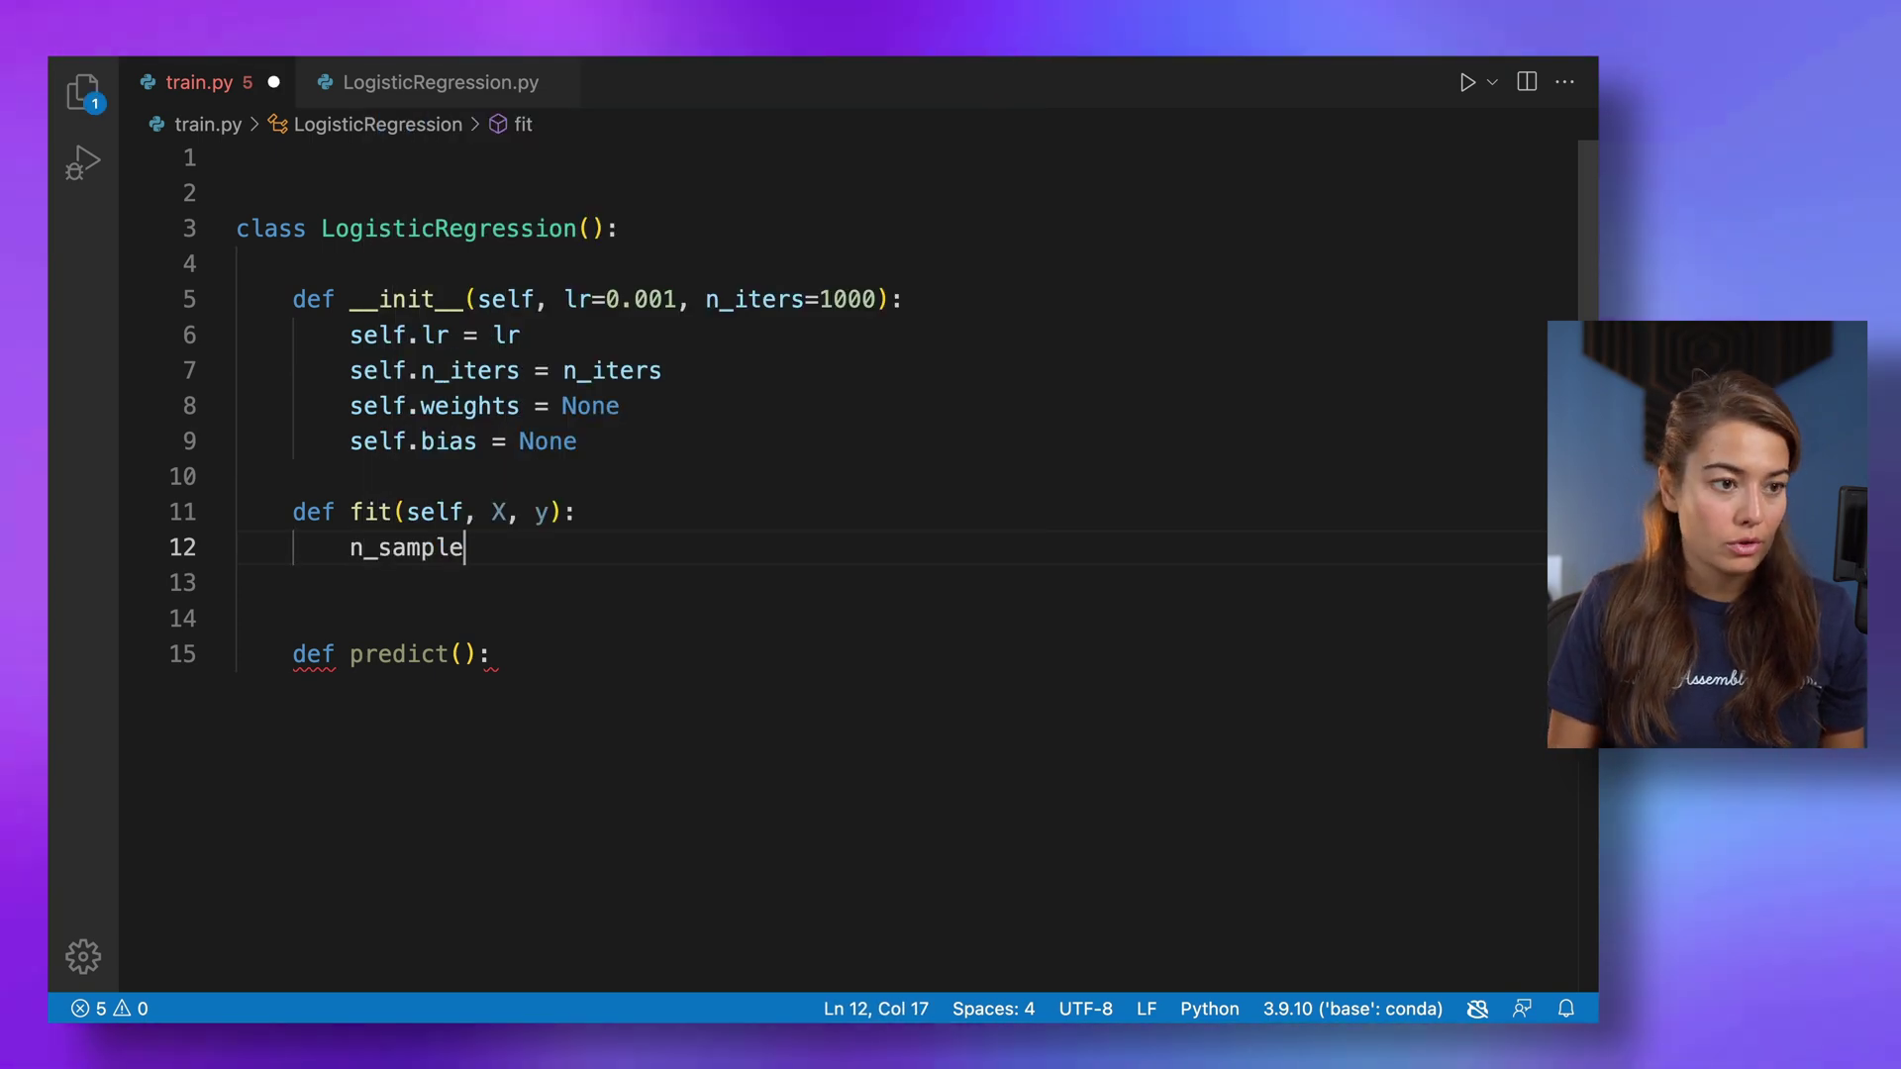
type("s, n_")
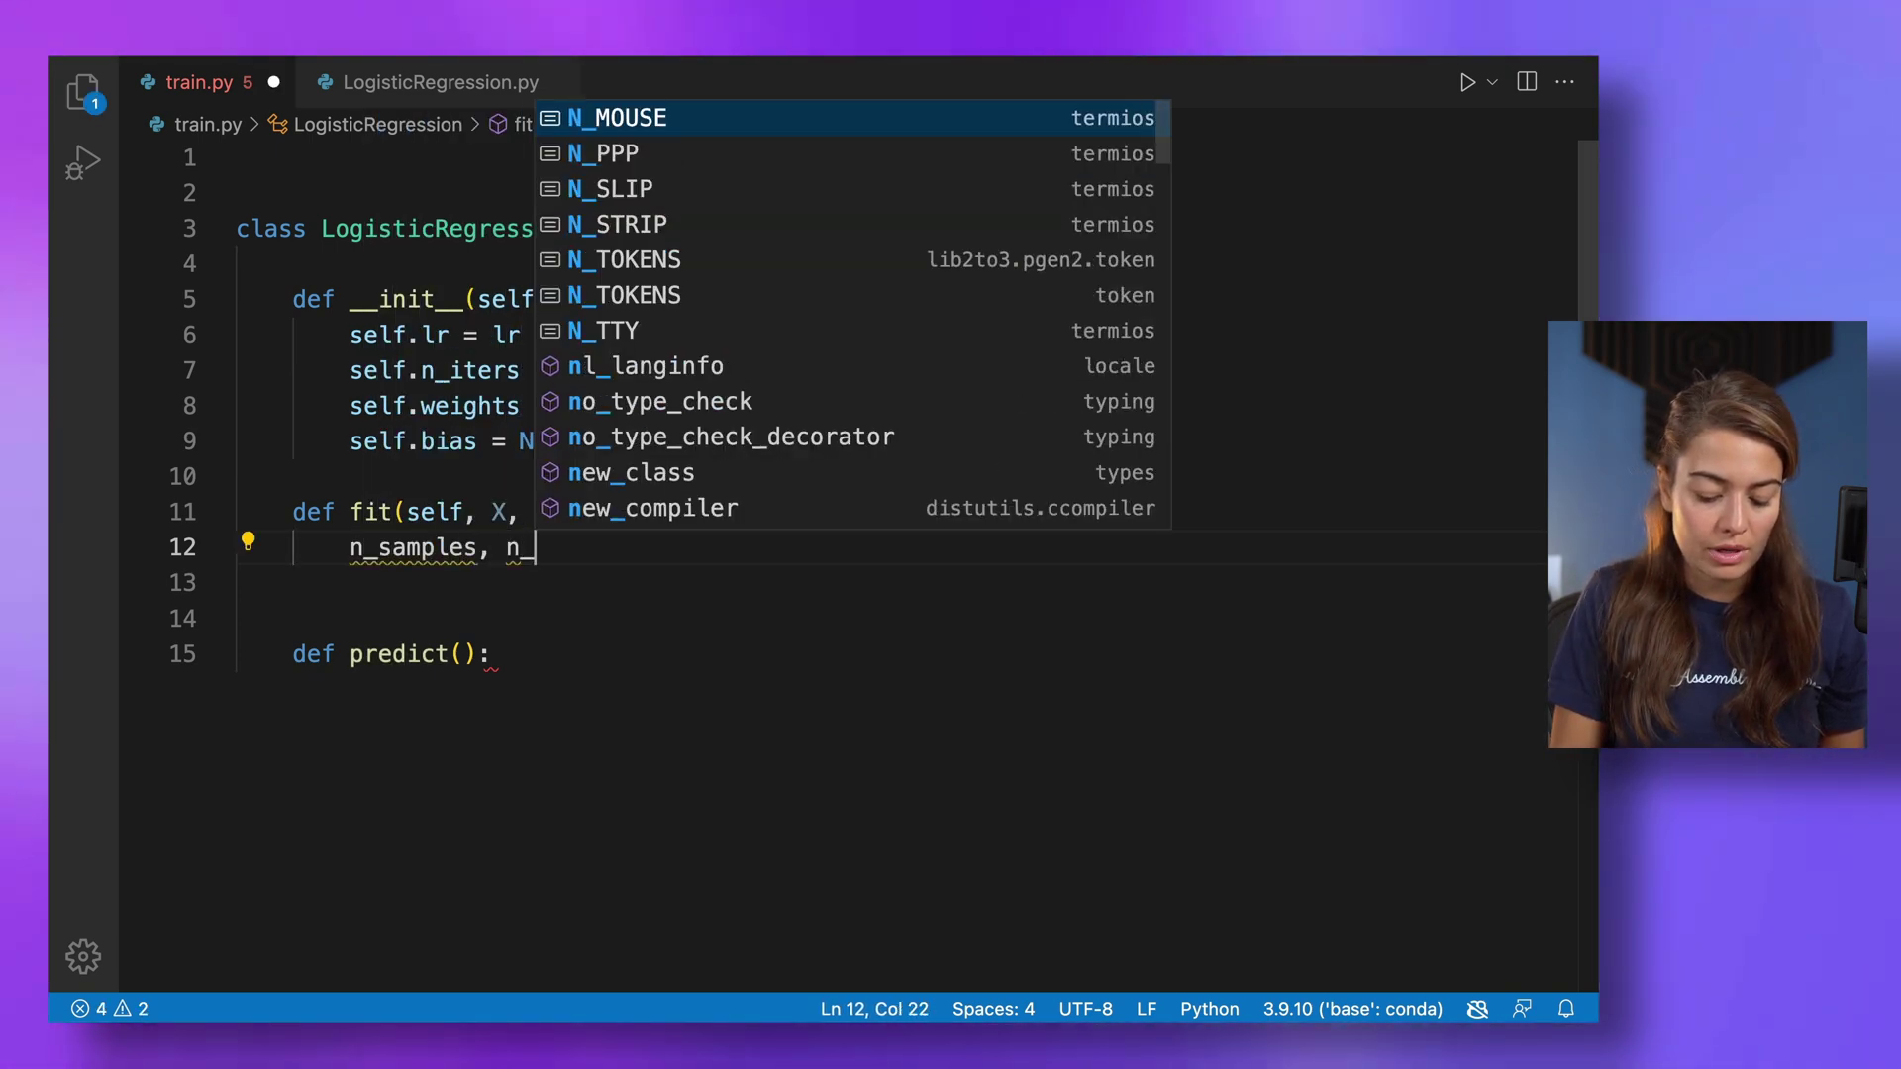
type("features = ")
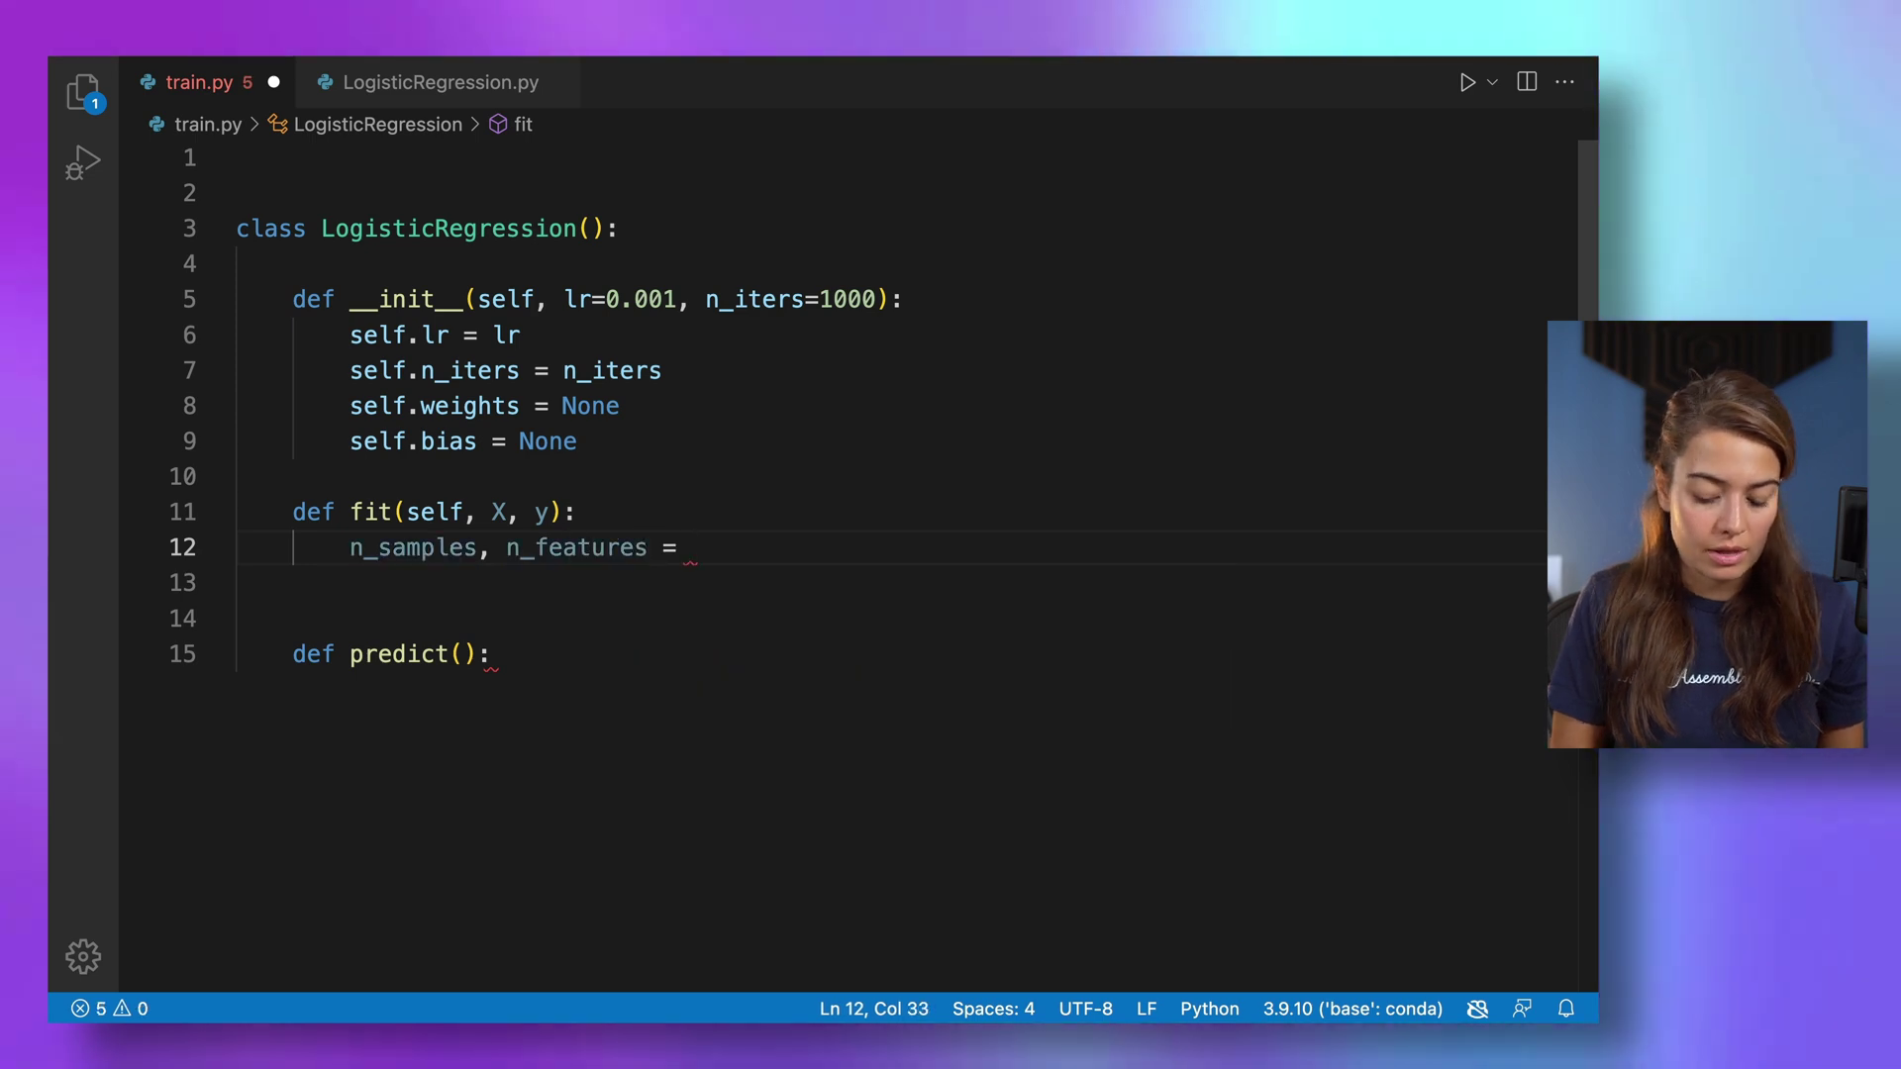
type("X.shape")
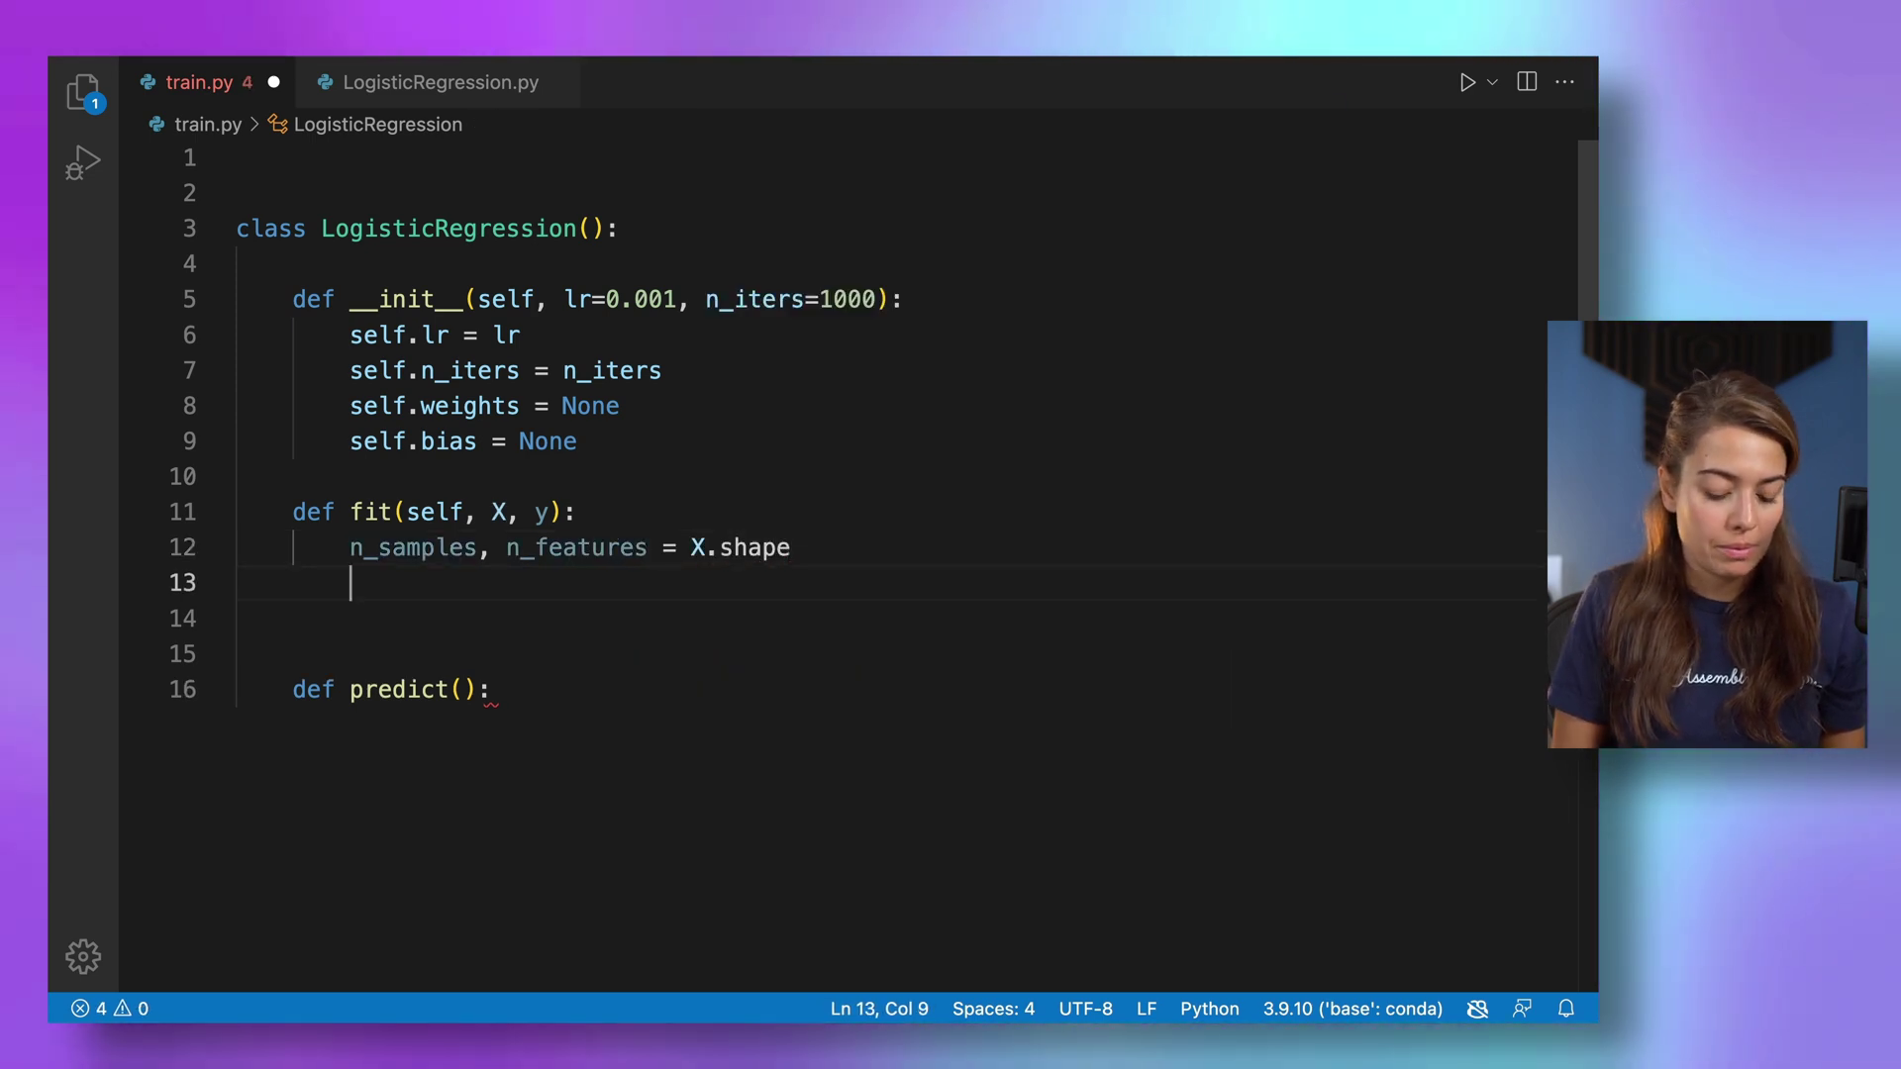
type("n")
key("BackSpace")
type("self")
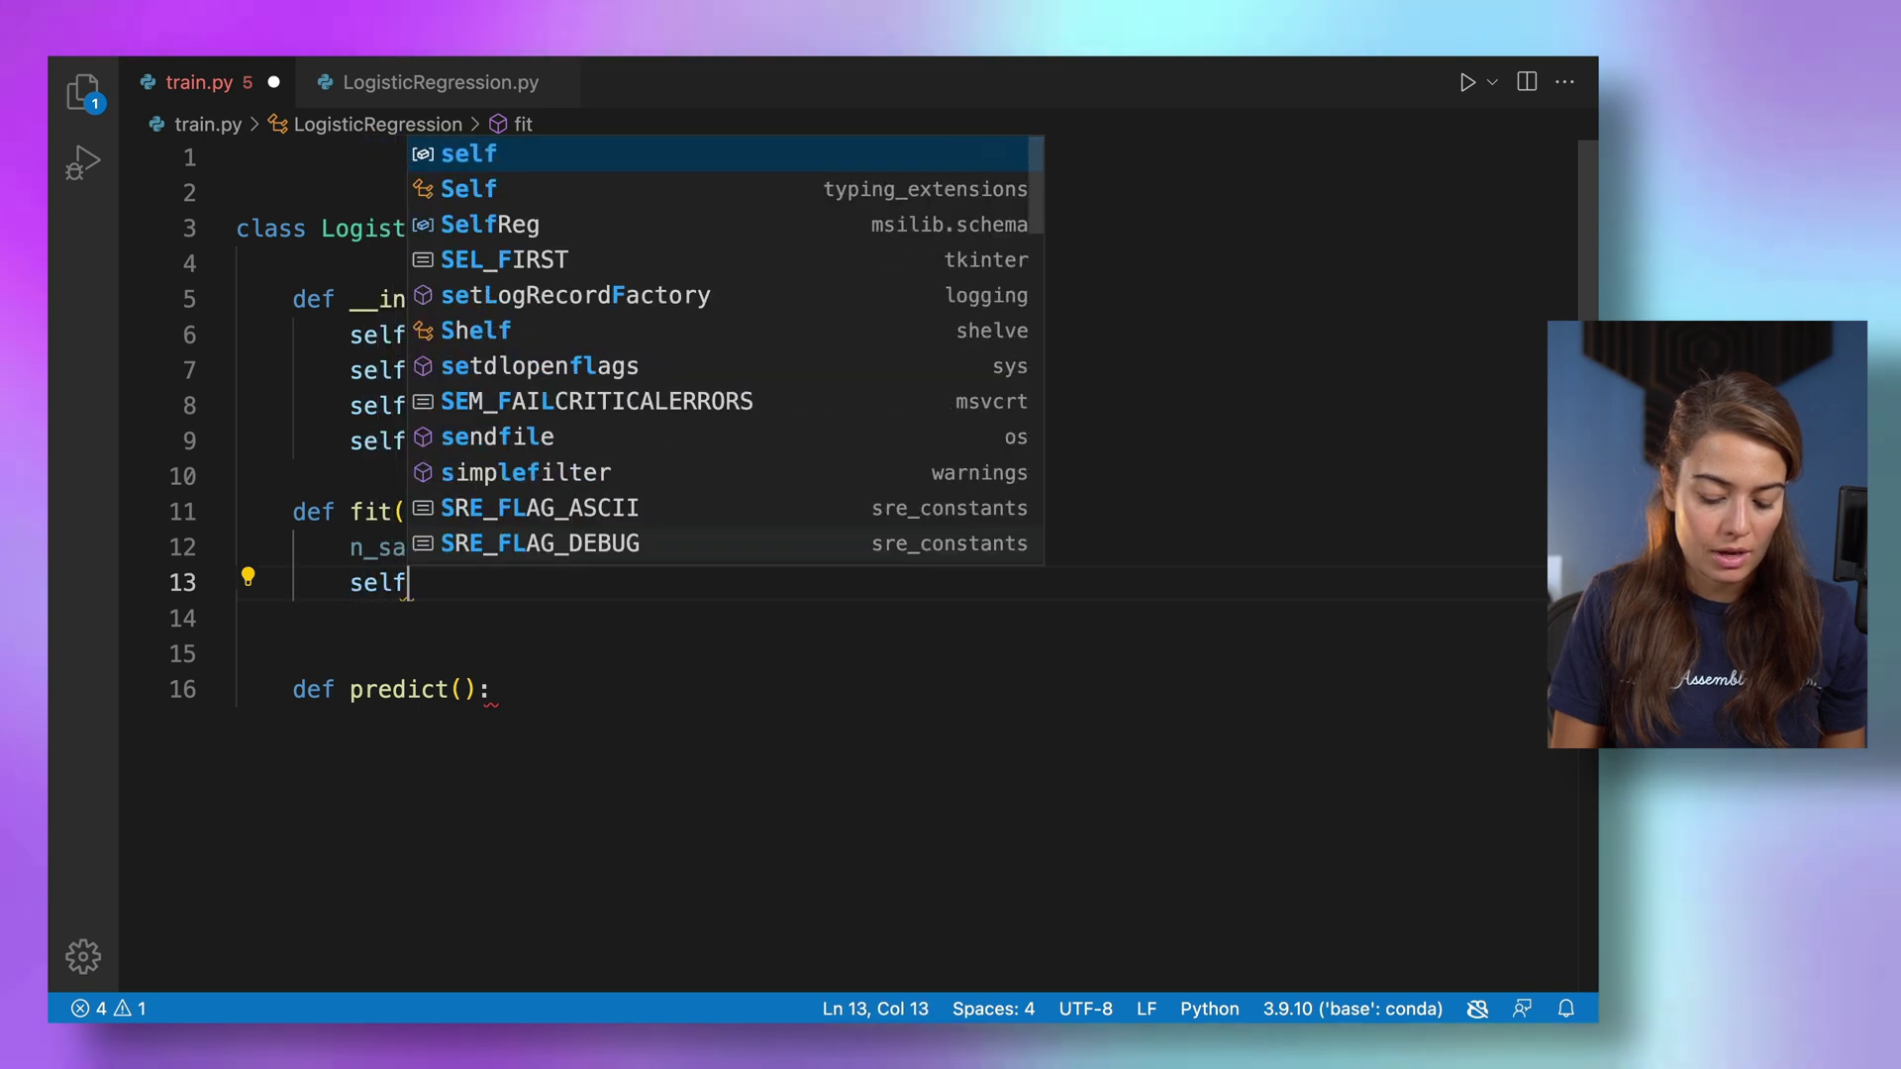
type(".weights ")
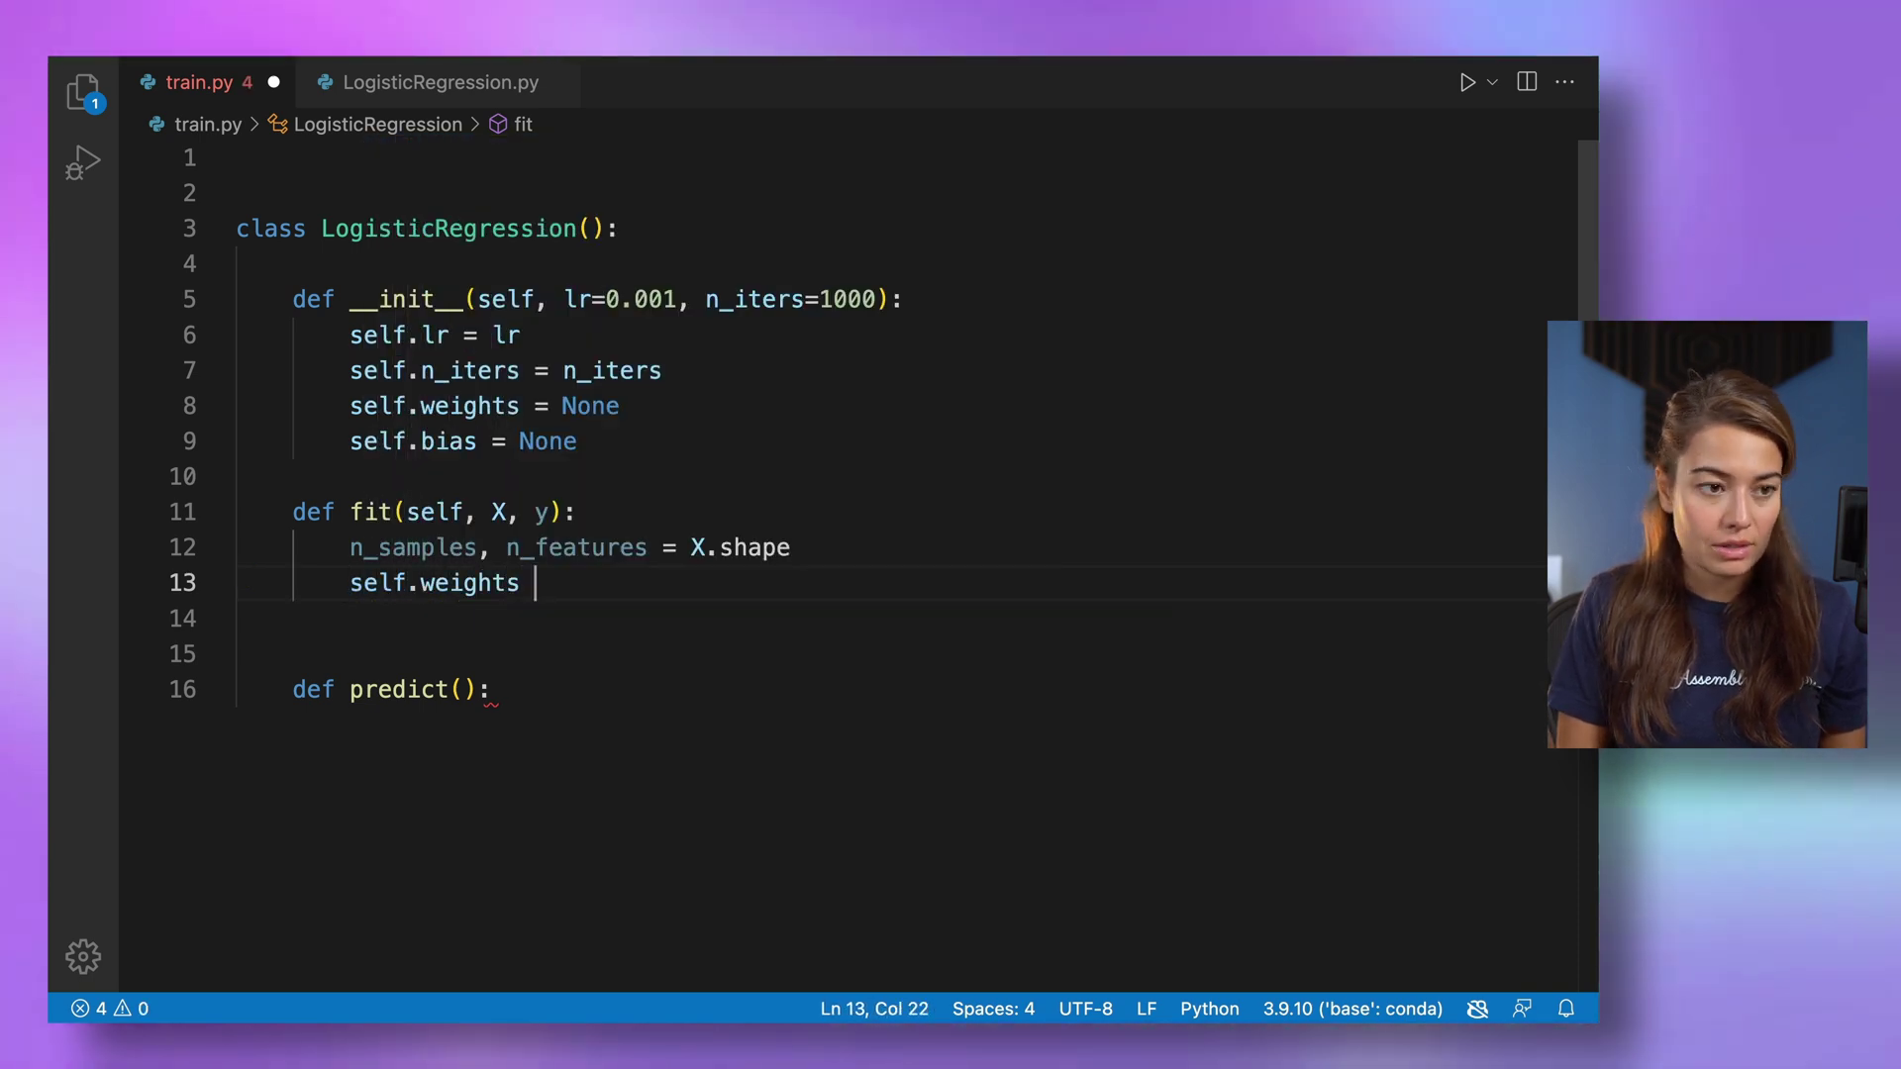
type("= ")
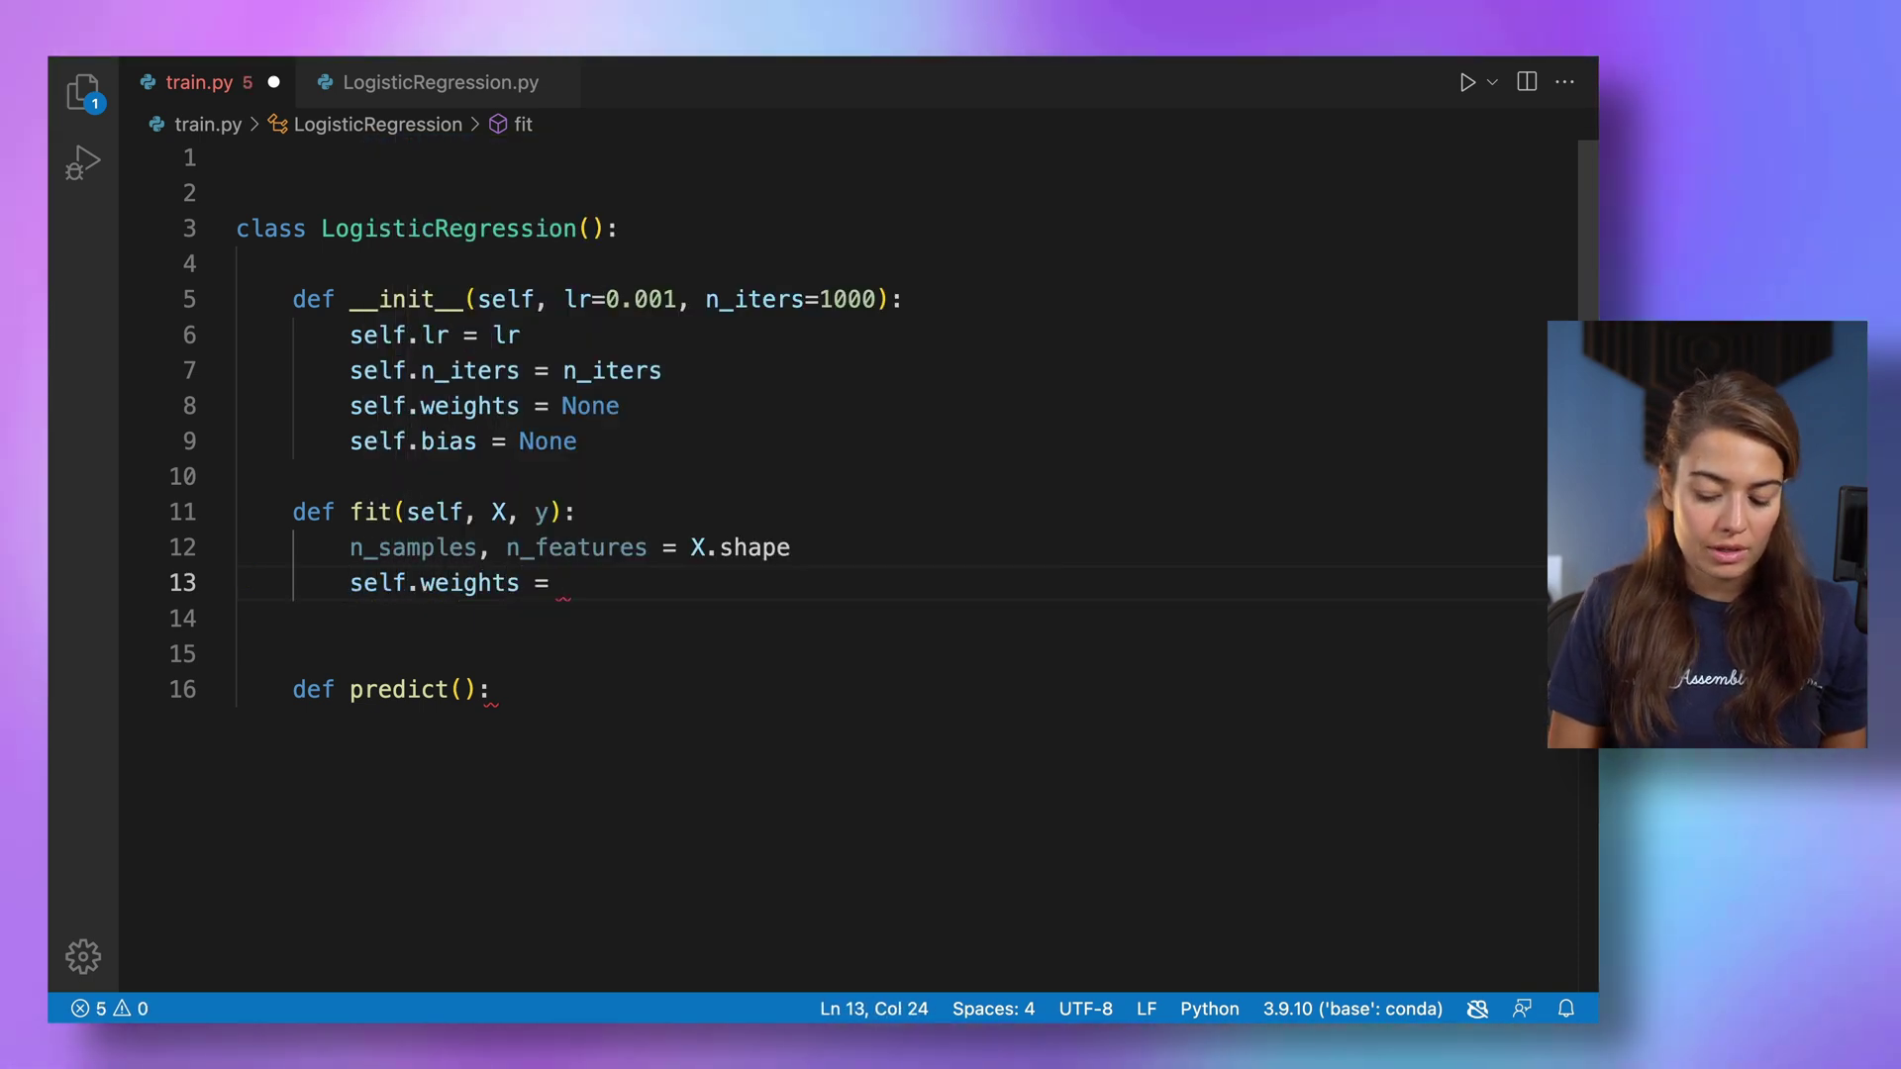
type("np.zeros()")
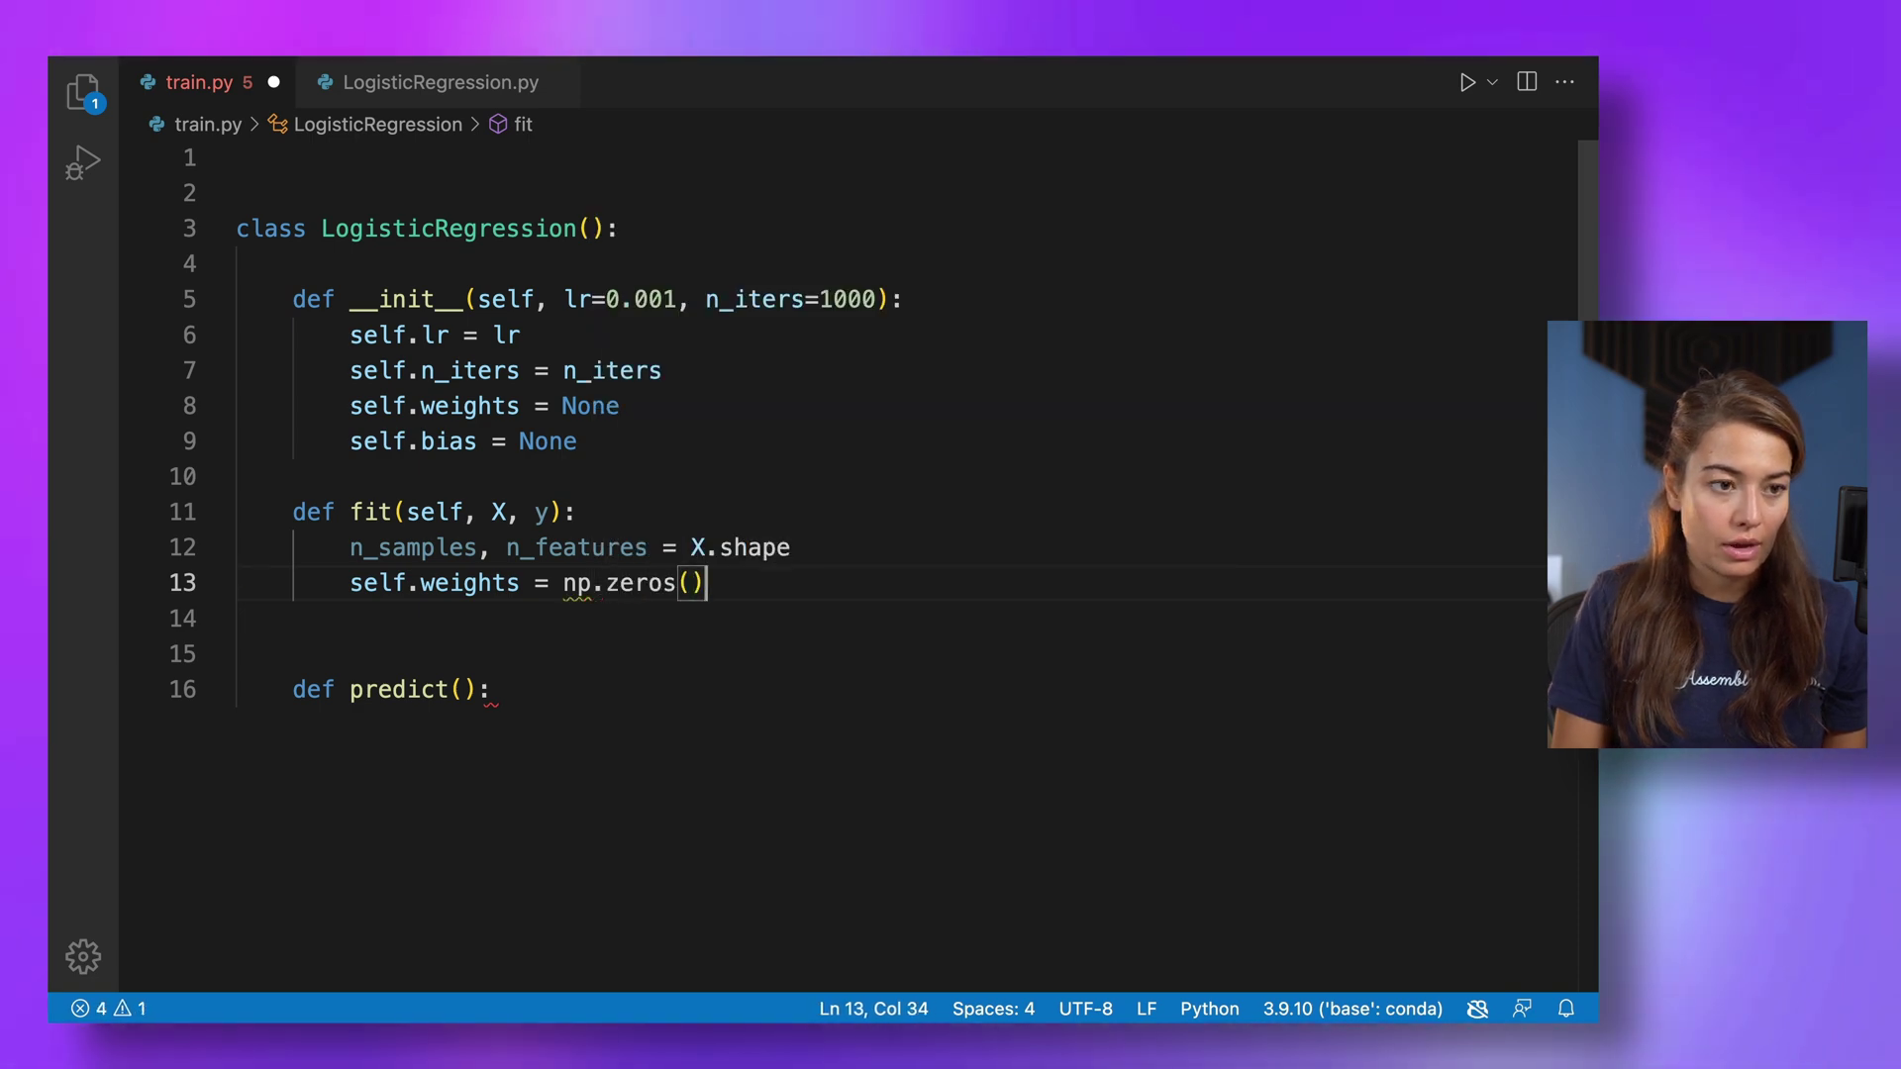
key("Left")
type("self.")
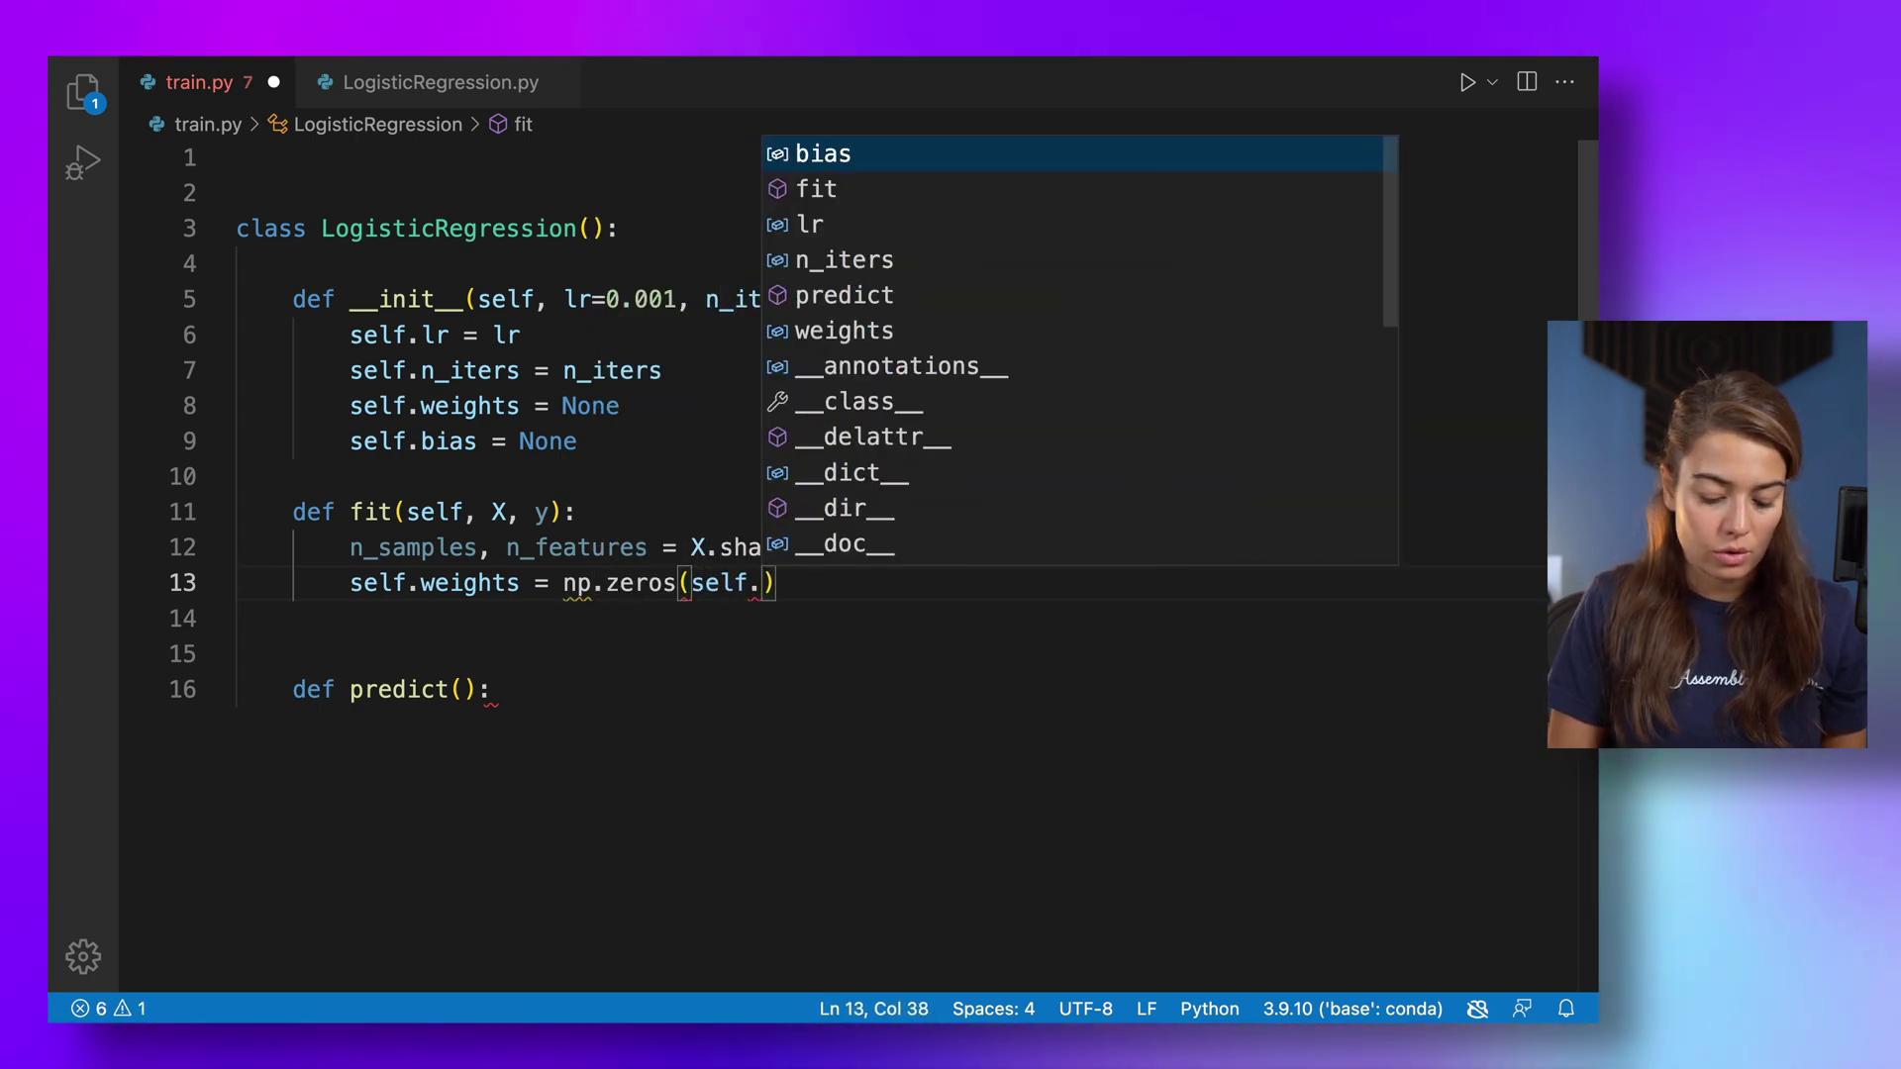
type("features")
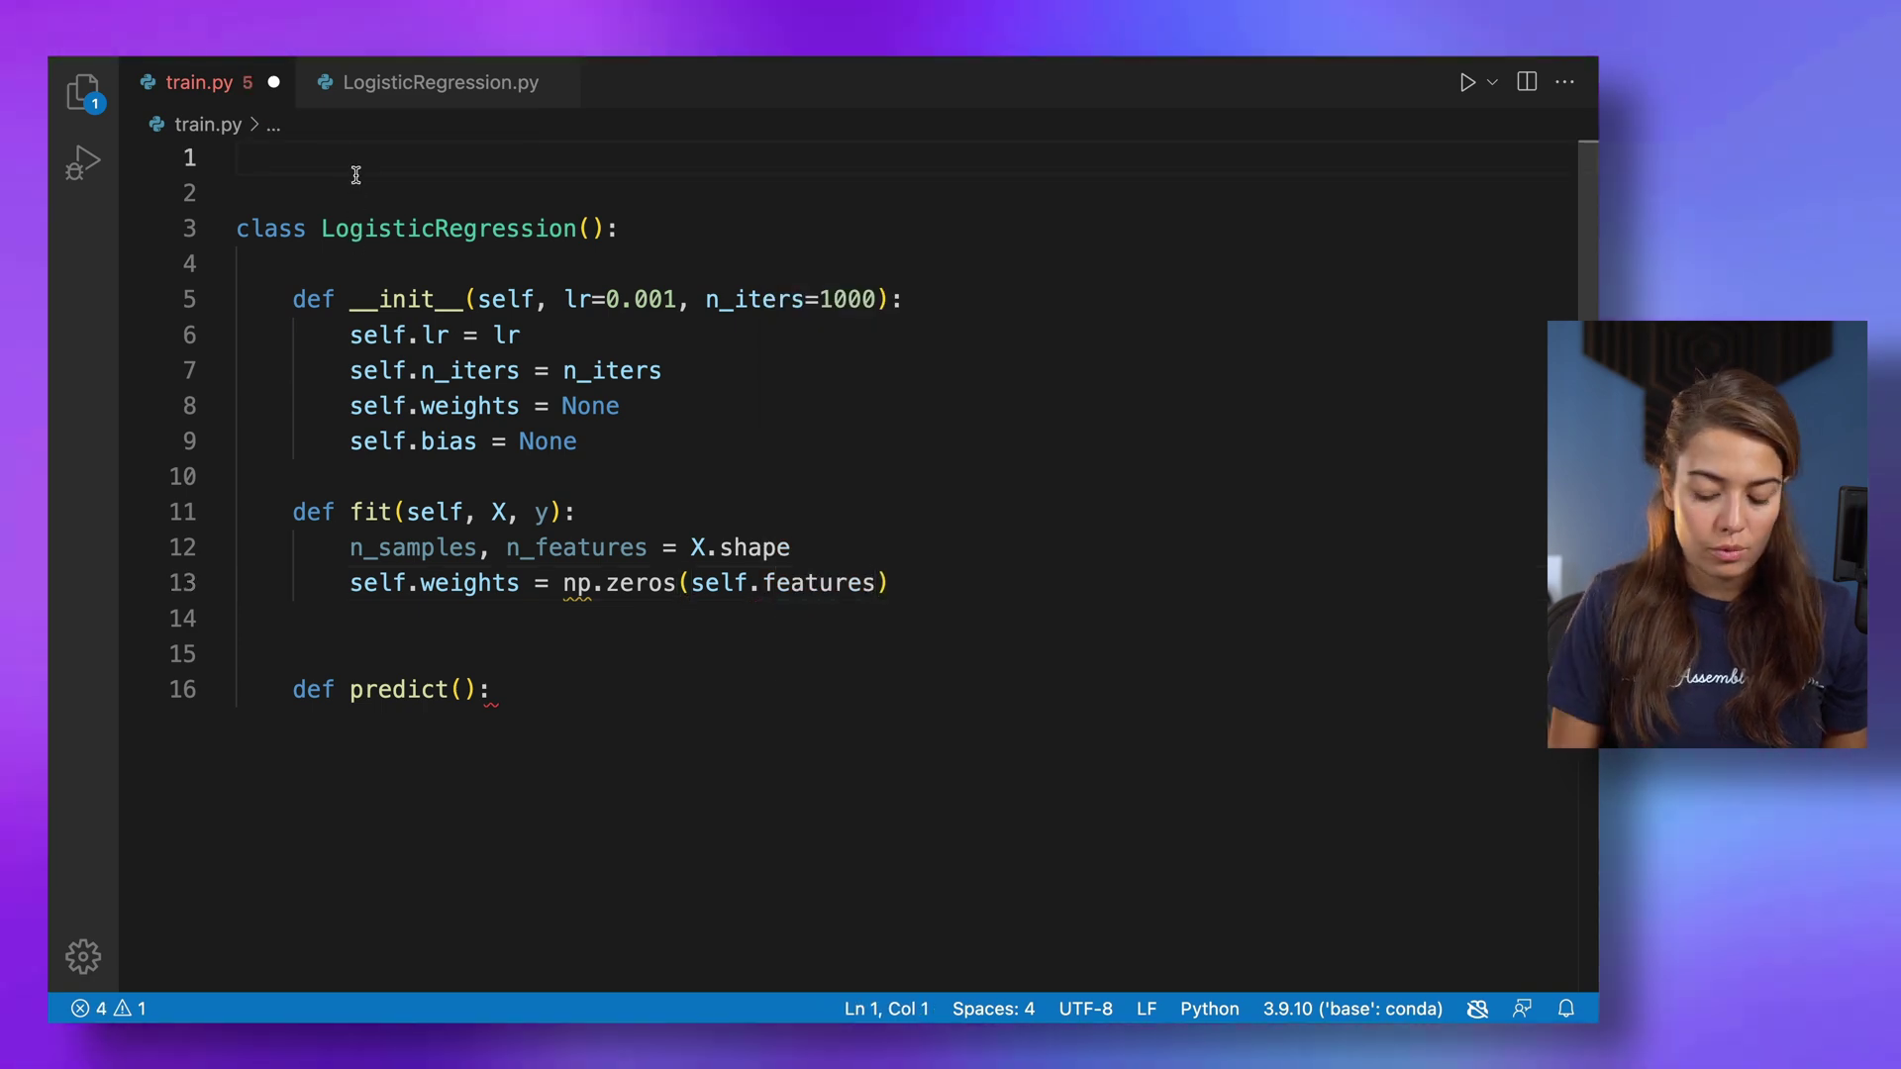
type("import nump")
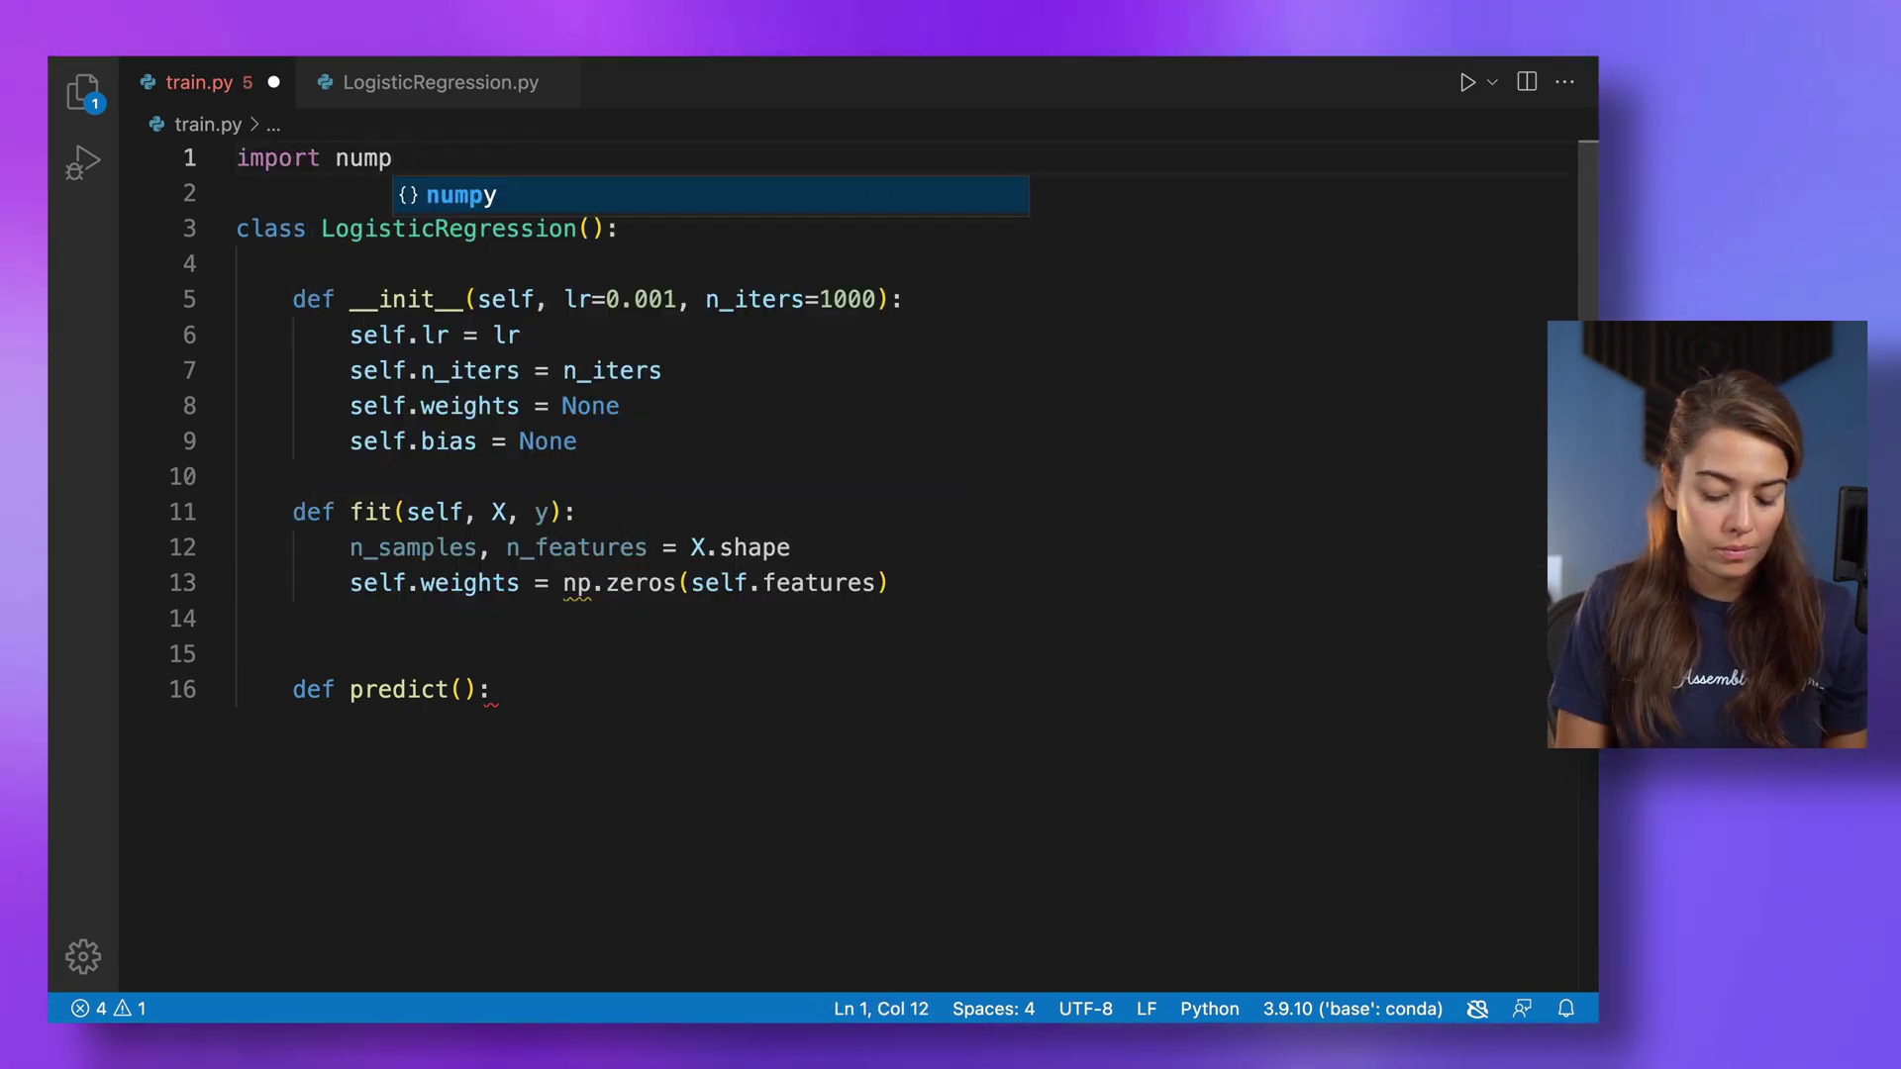
type("y as np")
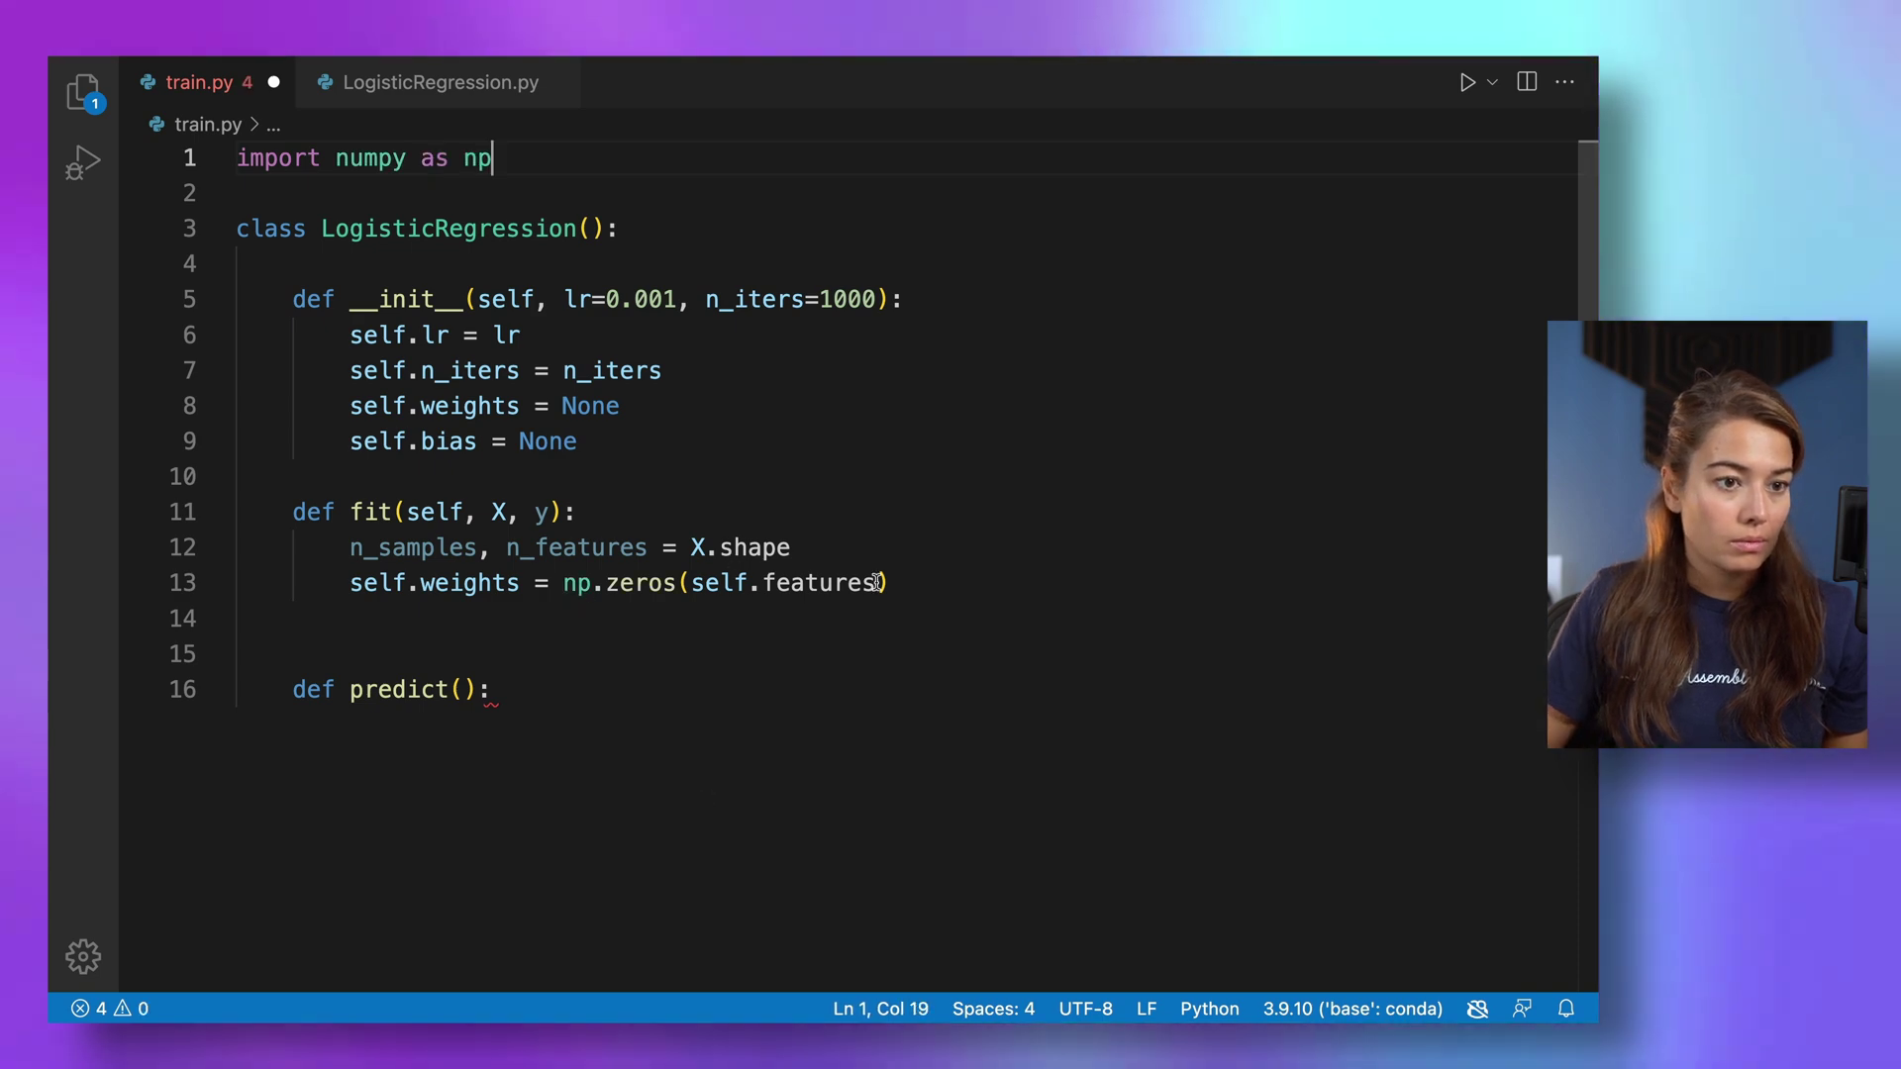
left_click(891, 582)
key("Return")
type("self")
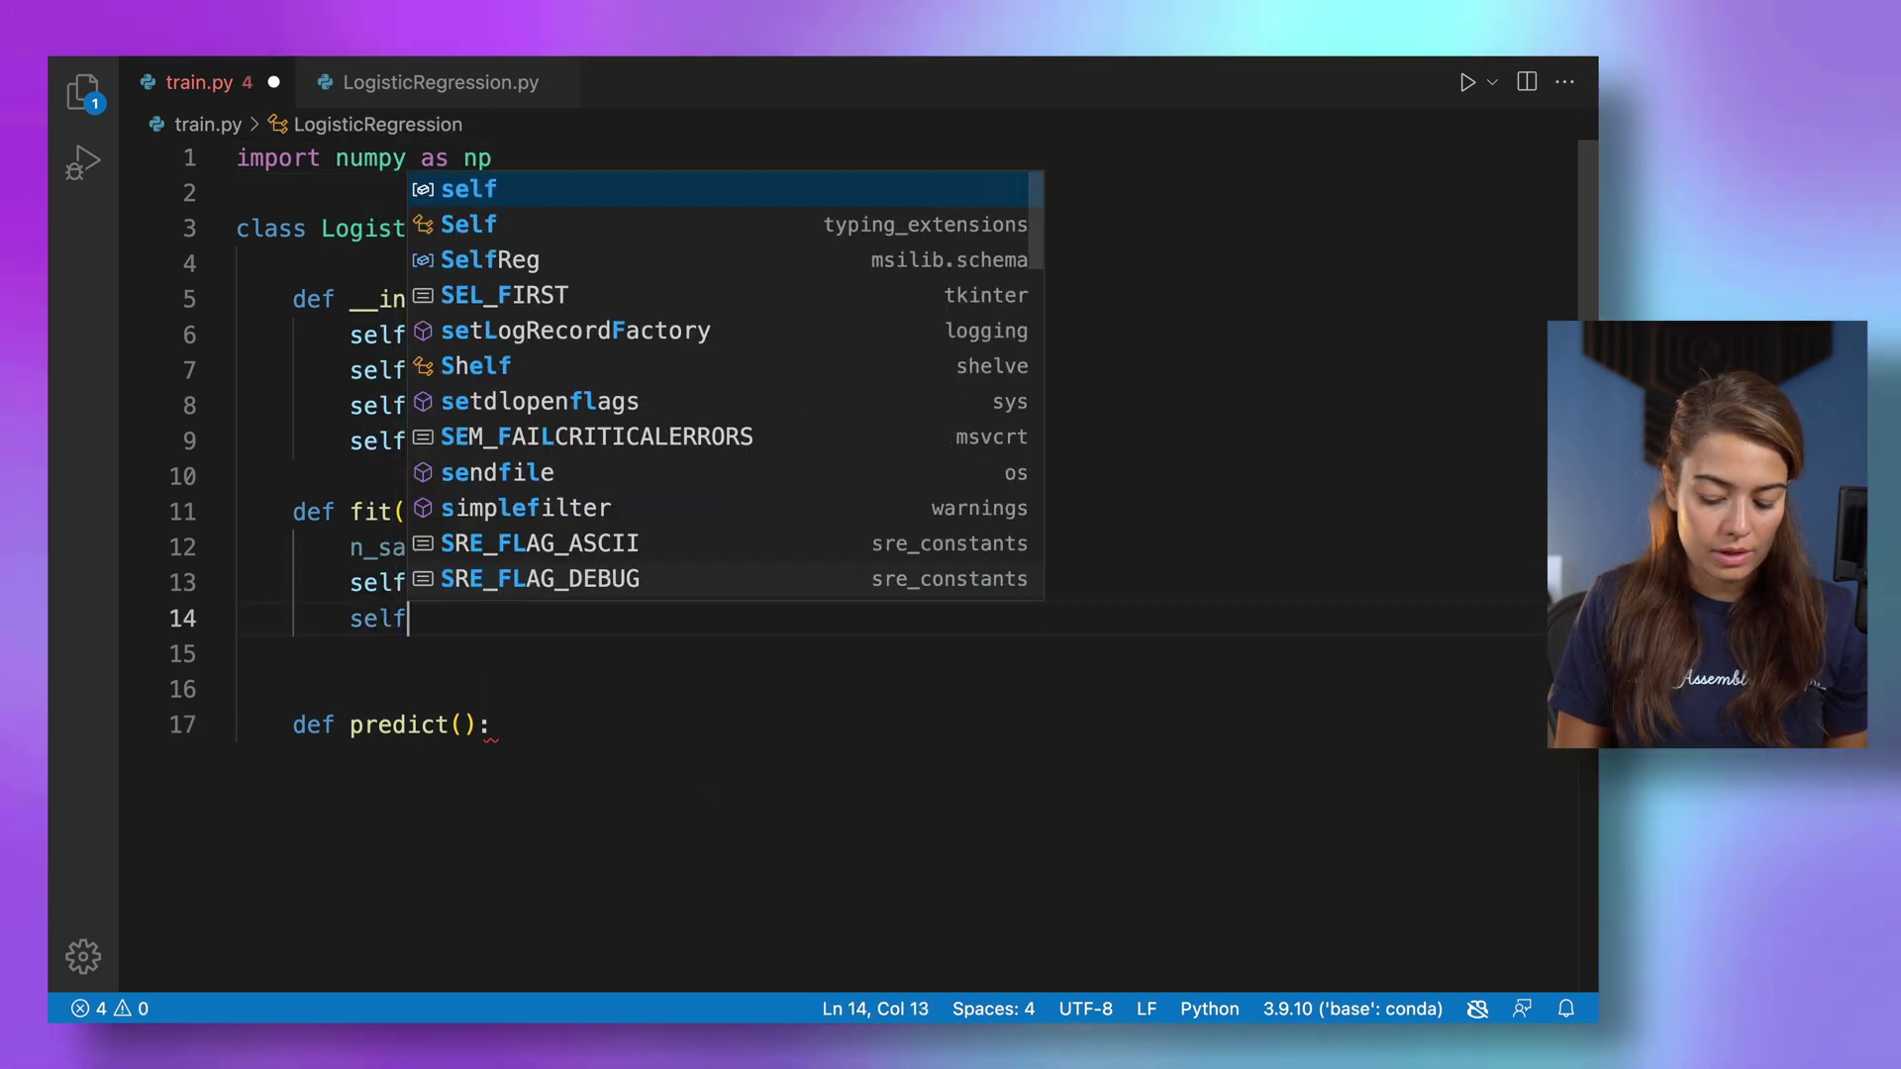
type(",")
type(" = ")
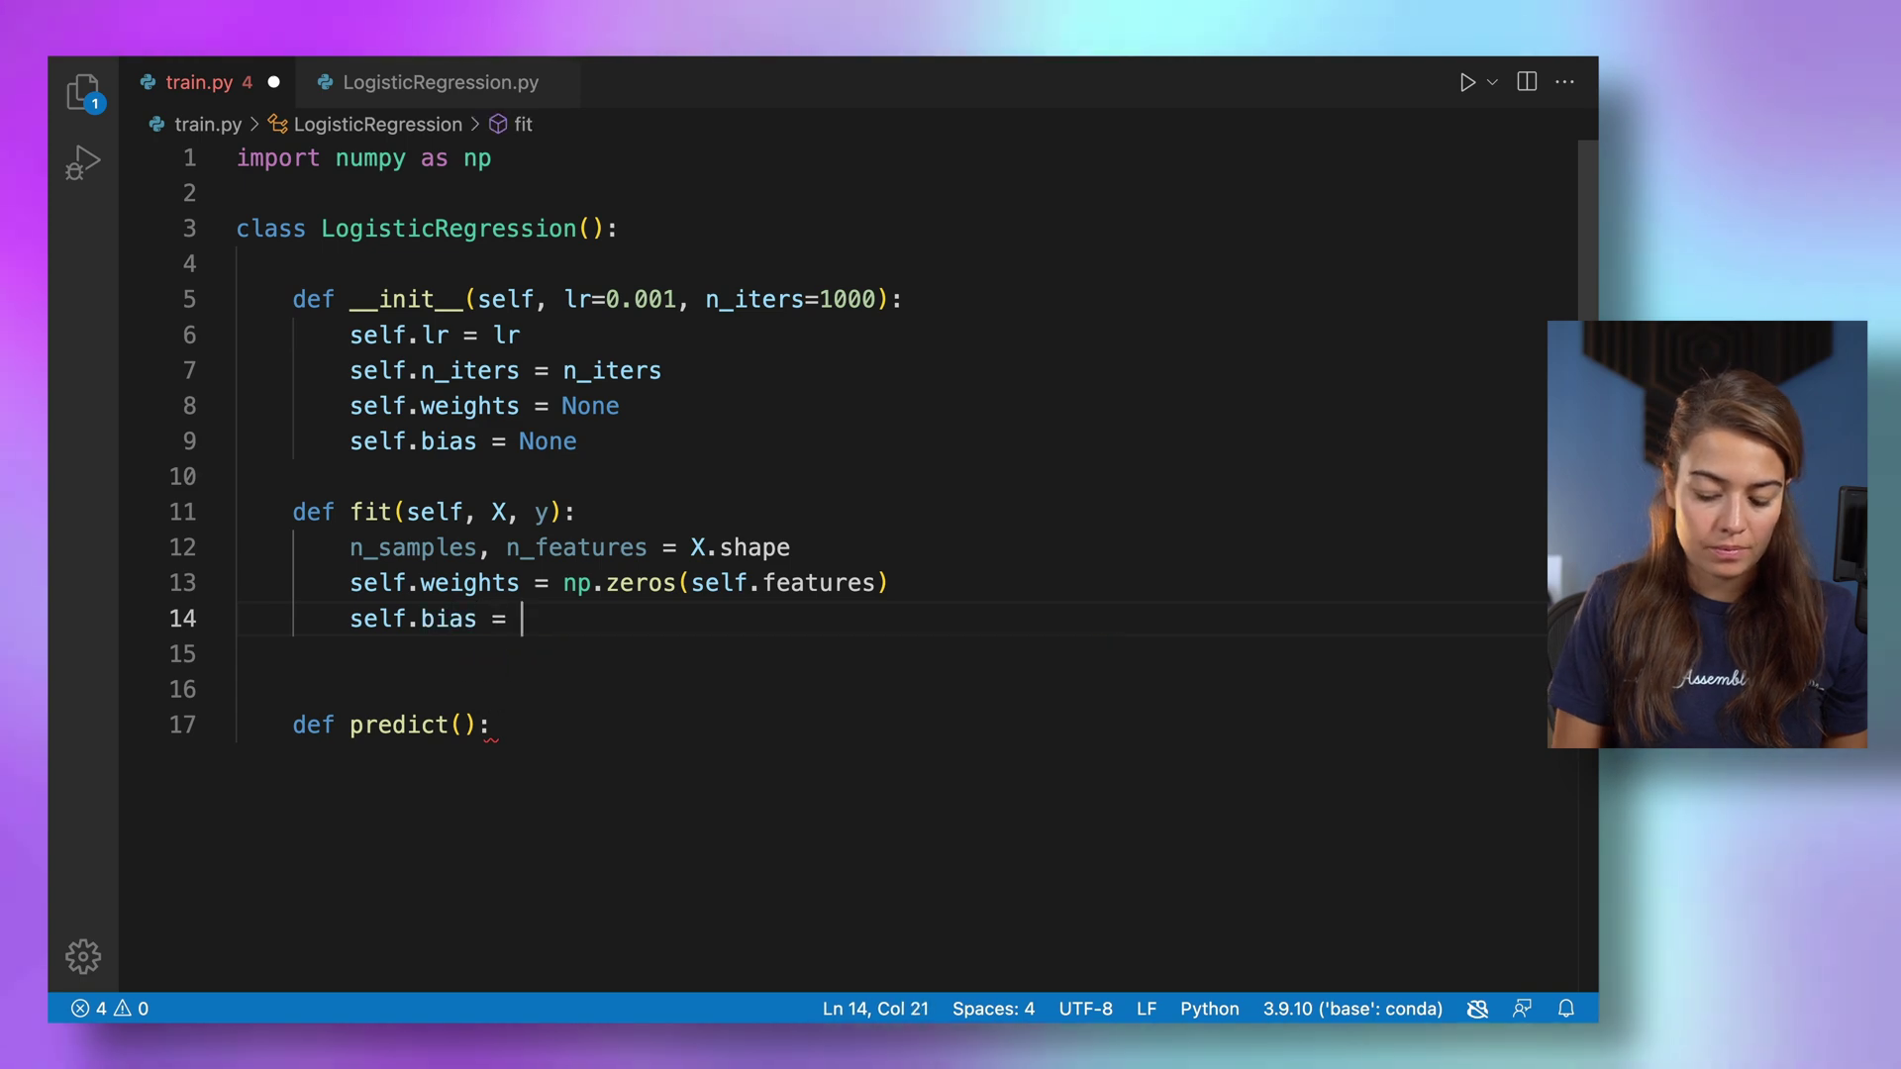
type("0")
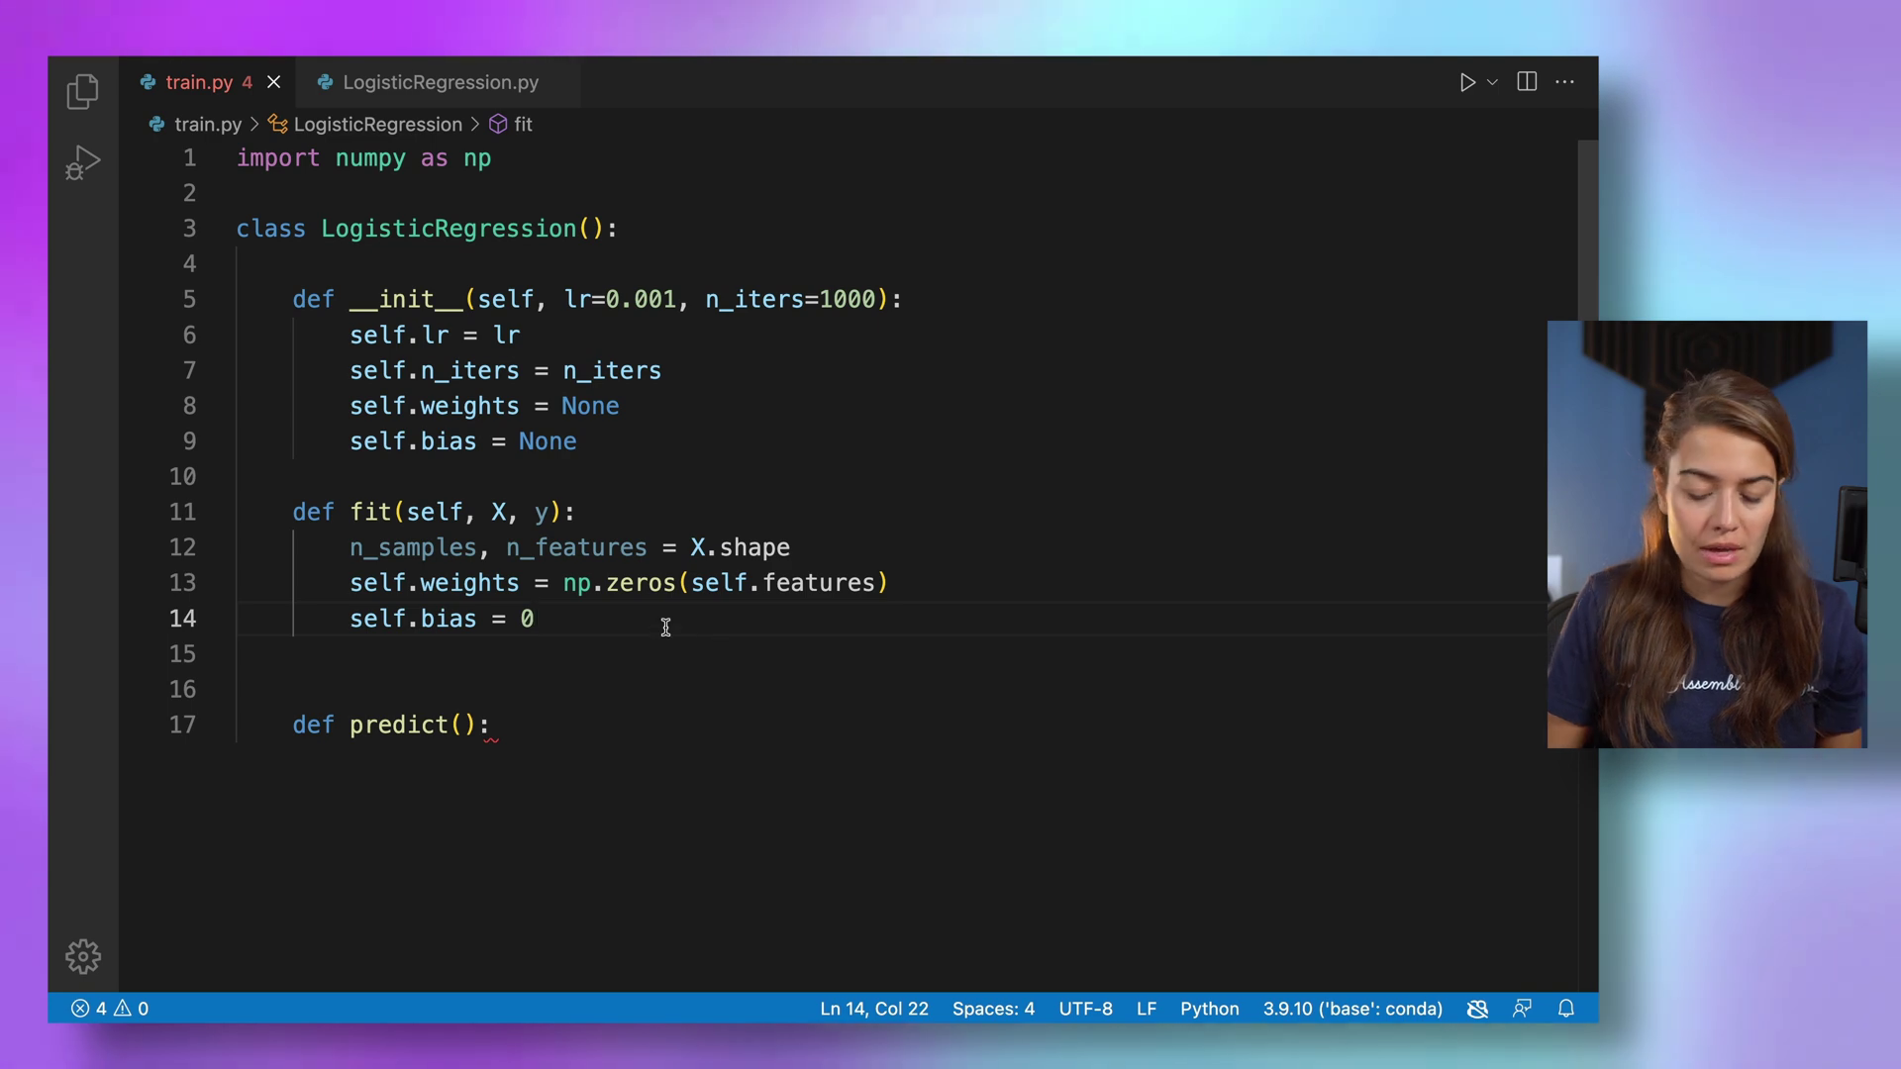
Inside the n_iters loop compute linear_pred = np.dot(X, self.weights) + self.bias.
key("Return")
key("Return")
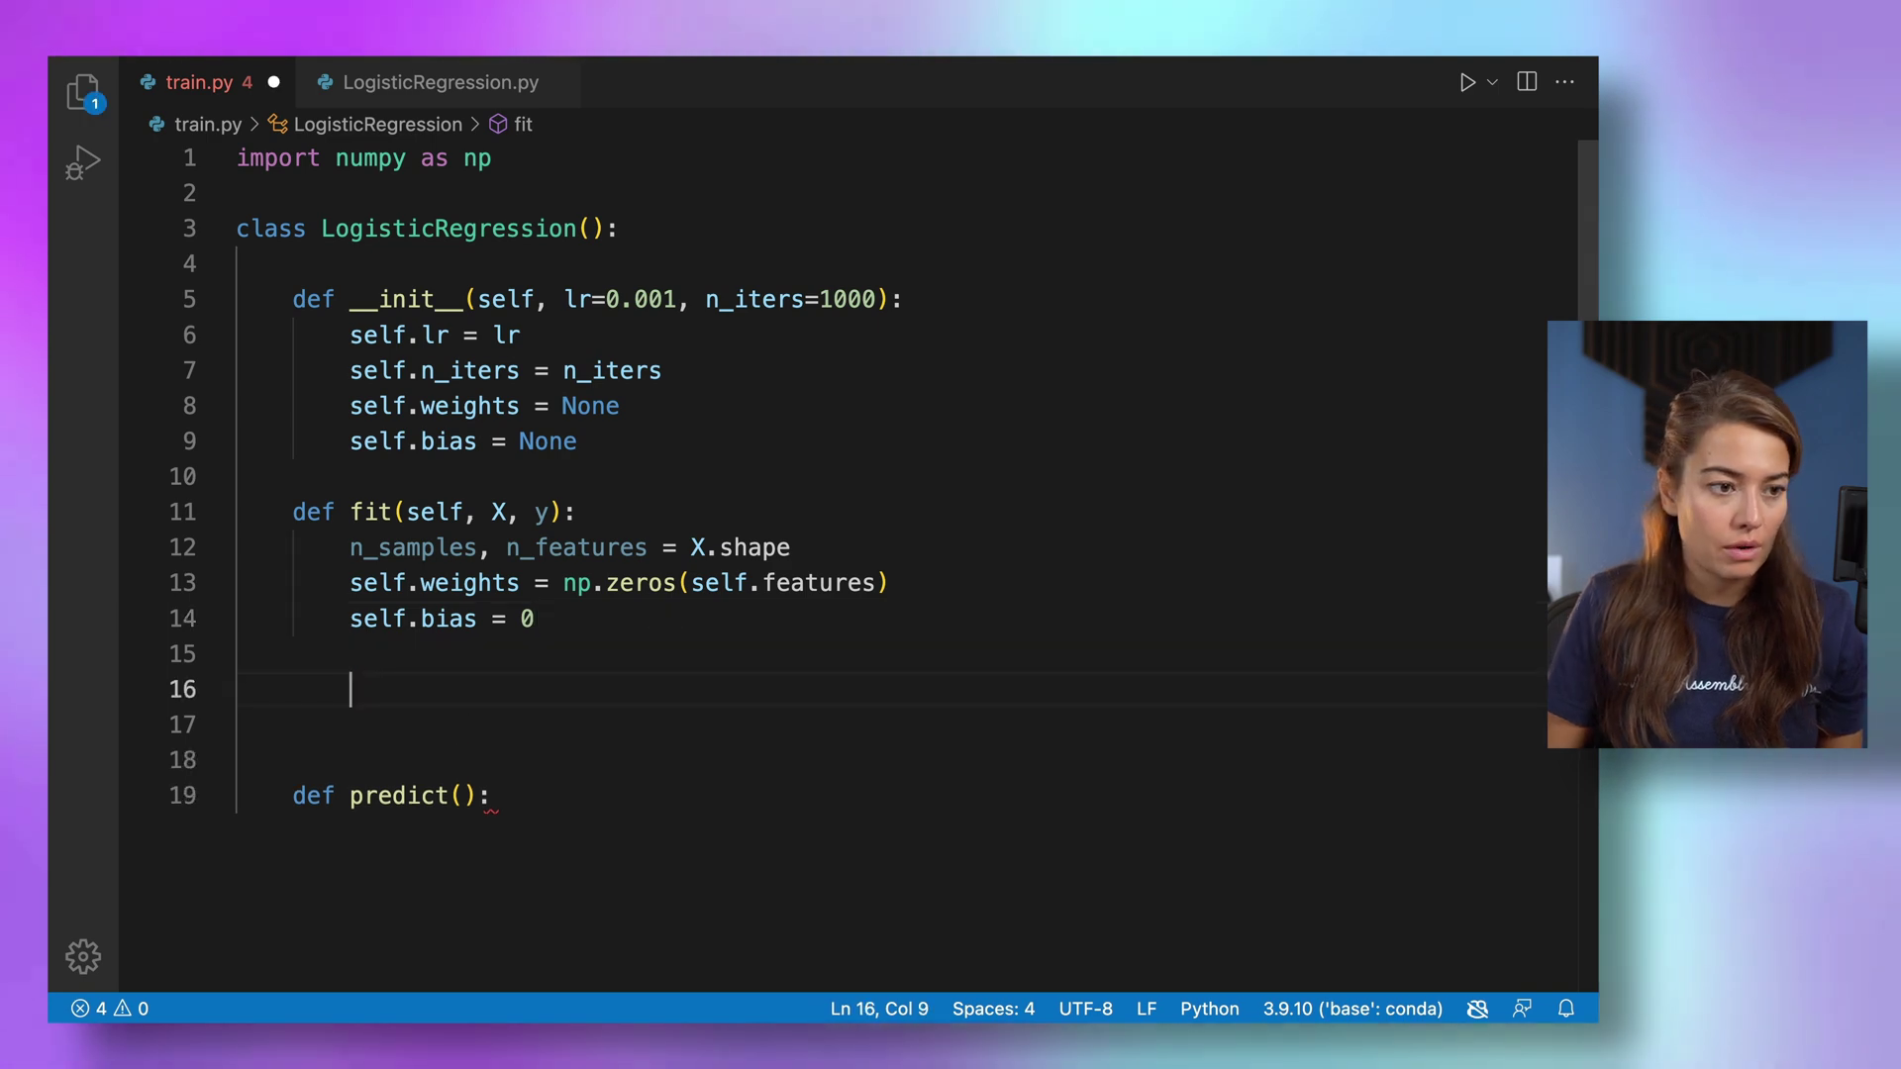
type("for ")
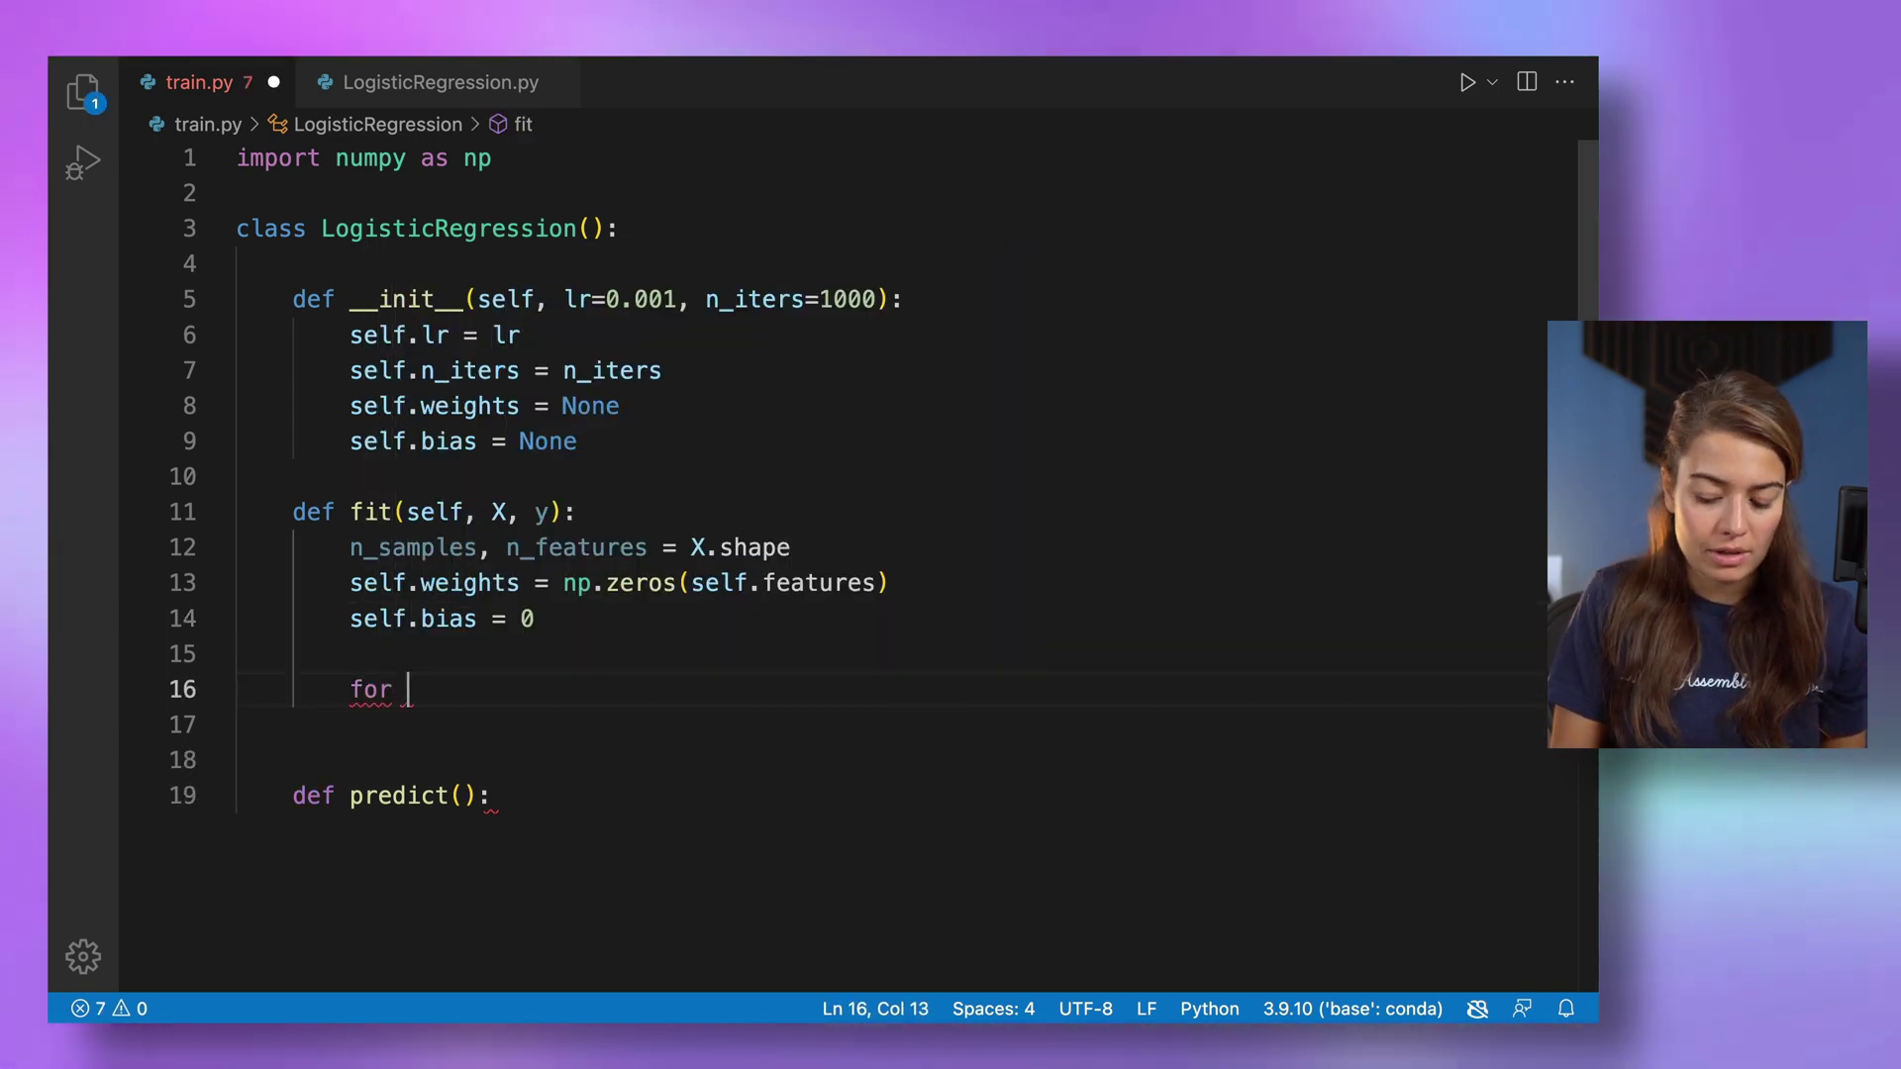
type("_ ")
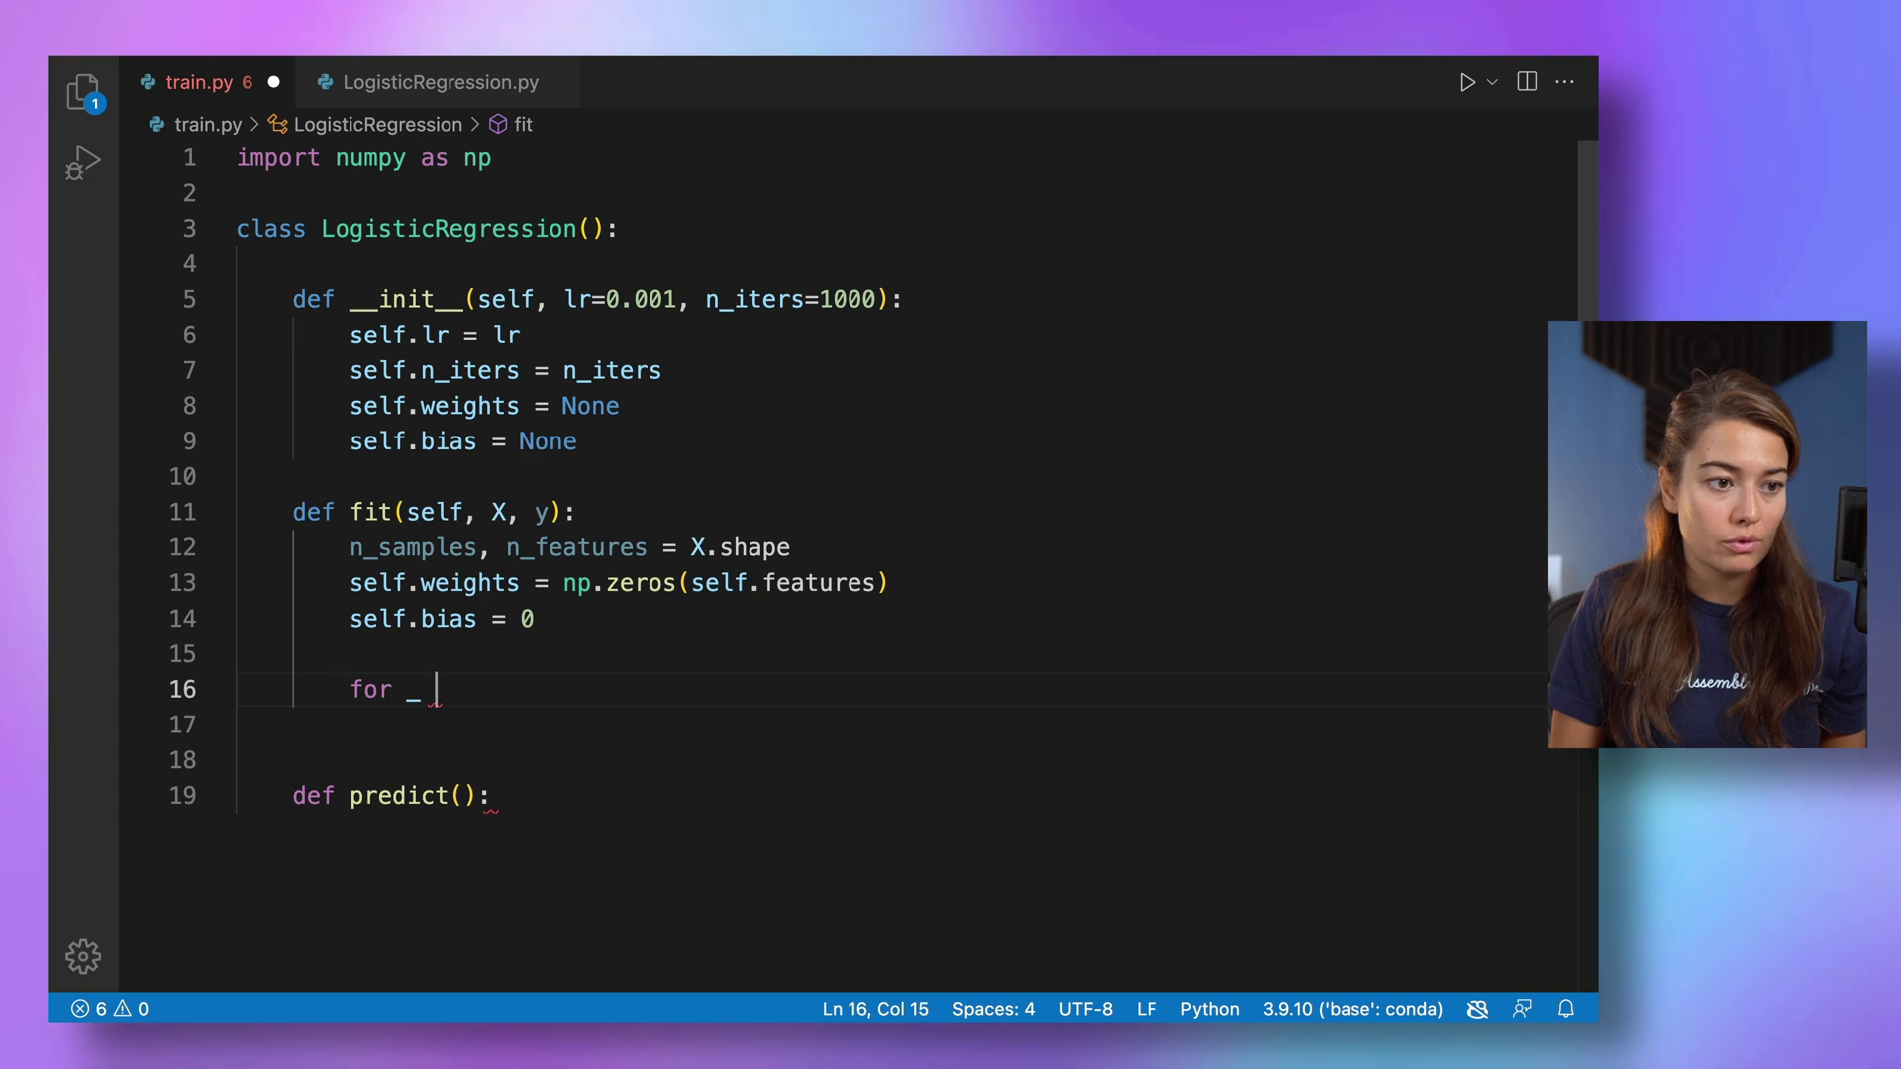
type("in range")
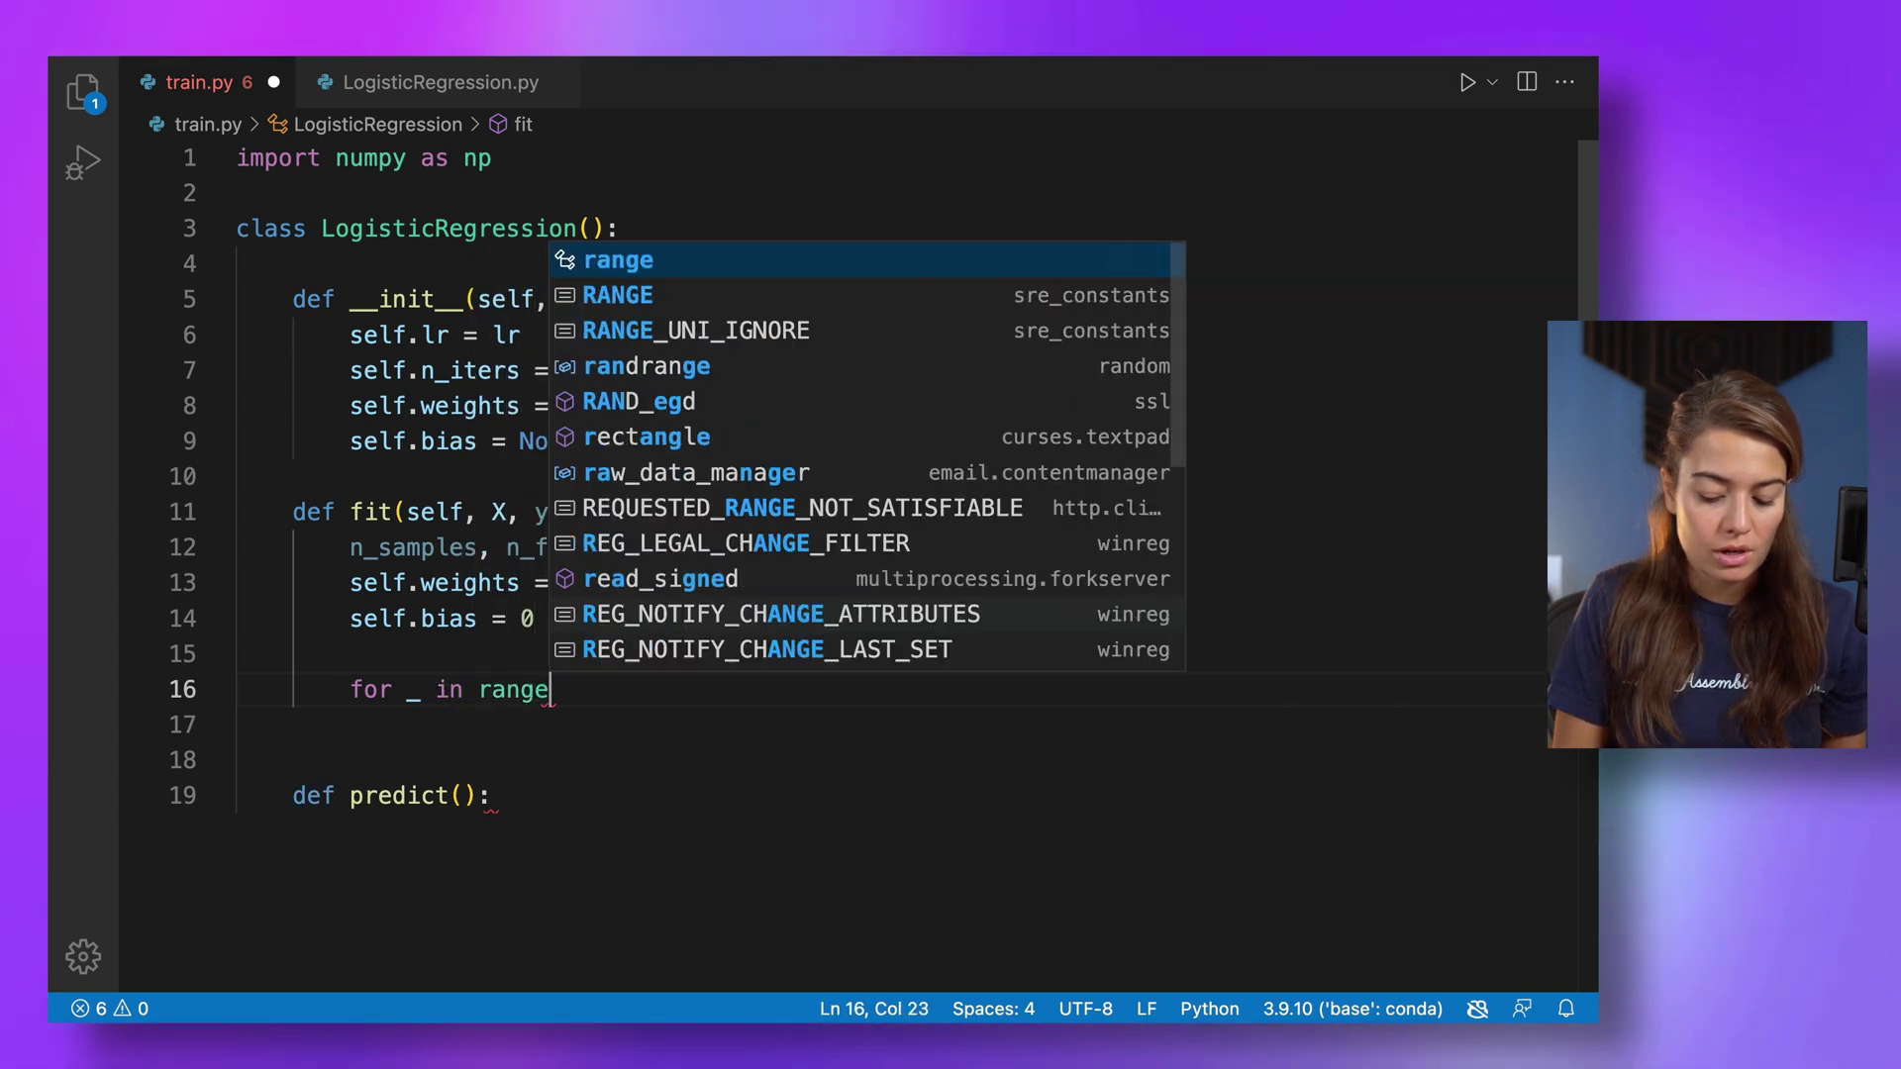
type("(self,")
key("BackSpace")
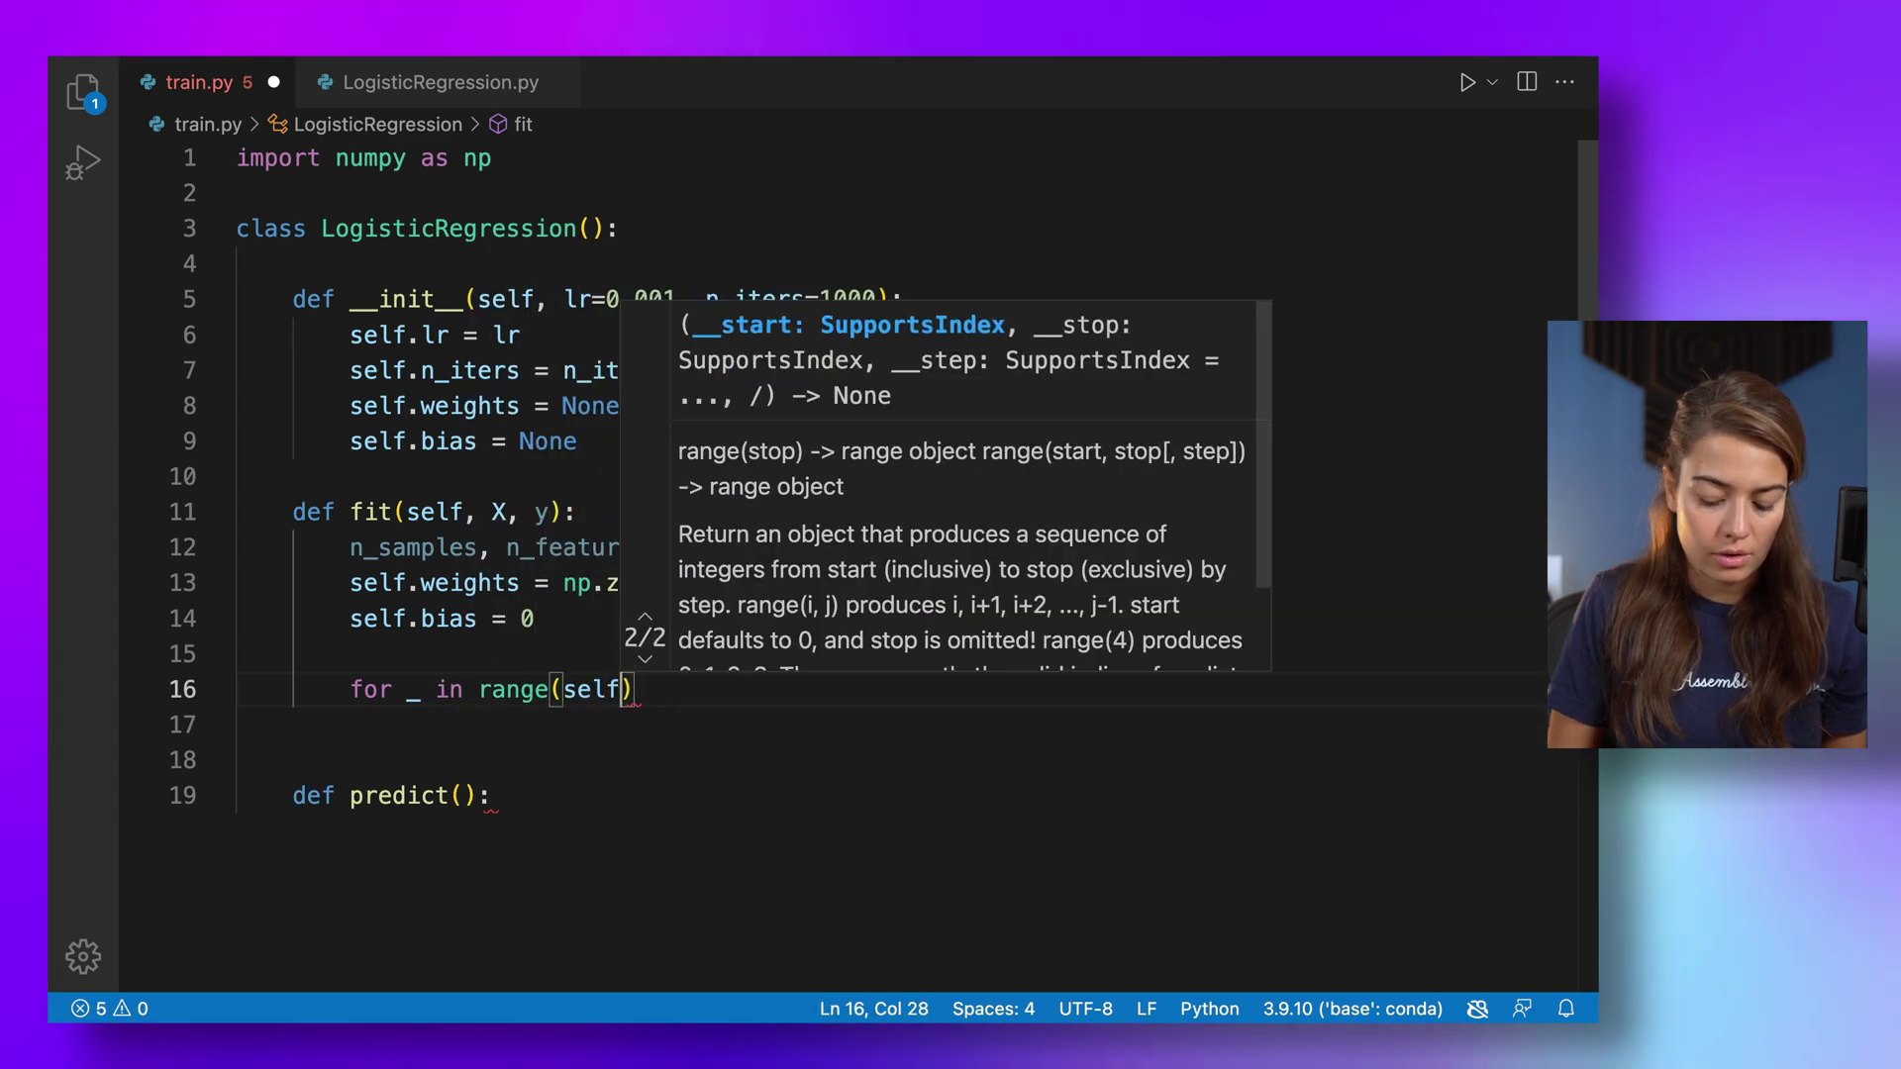
type(".n_it")
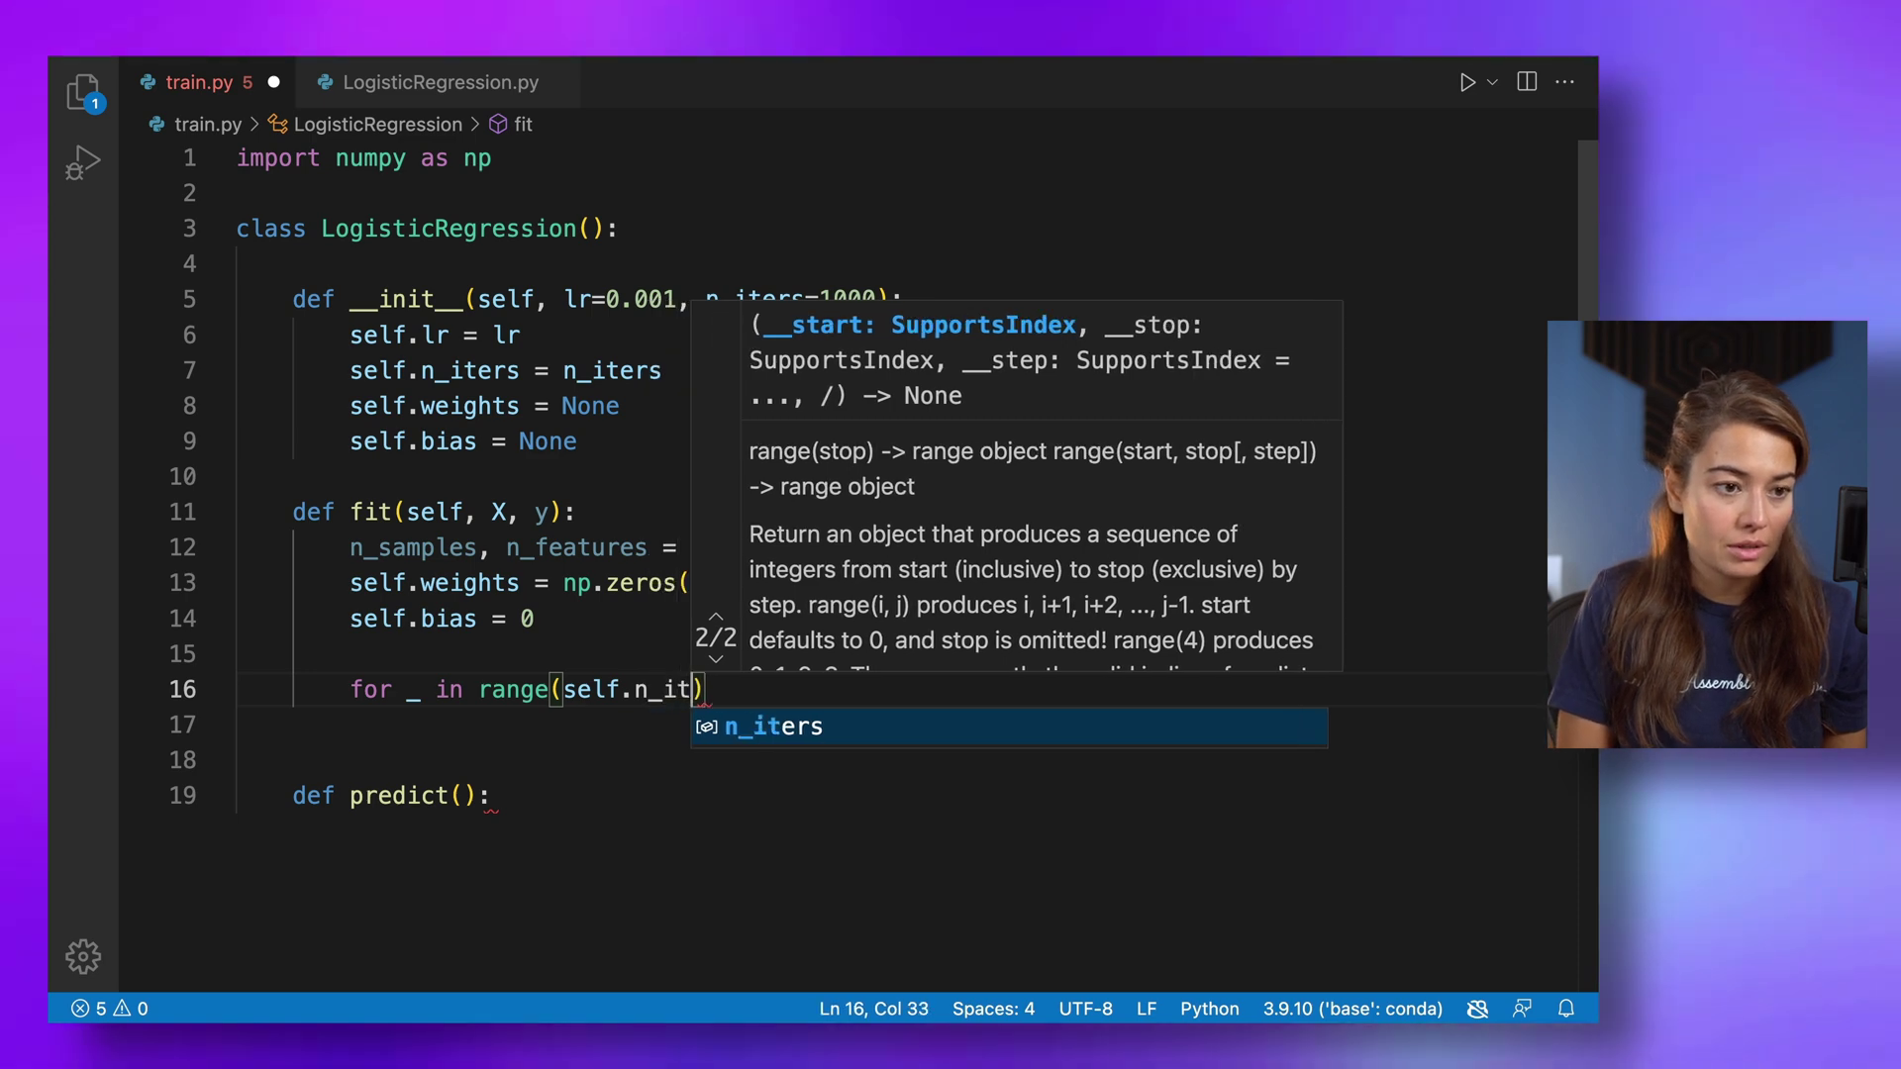
type("ers):             ")
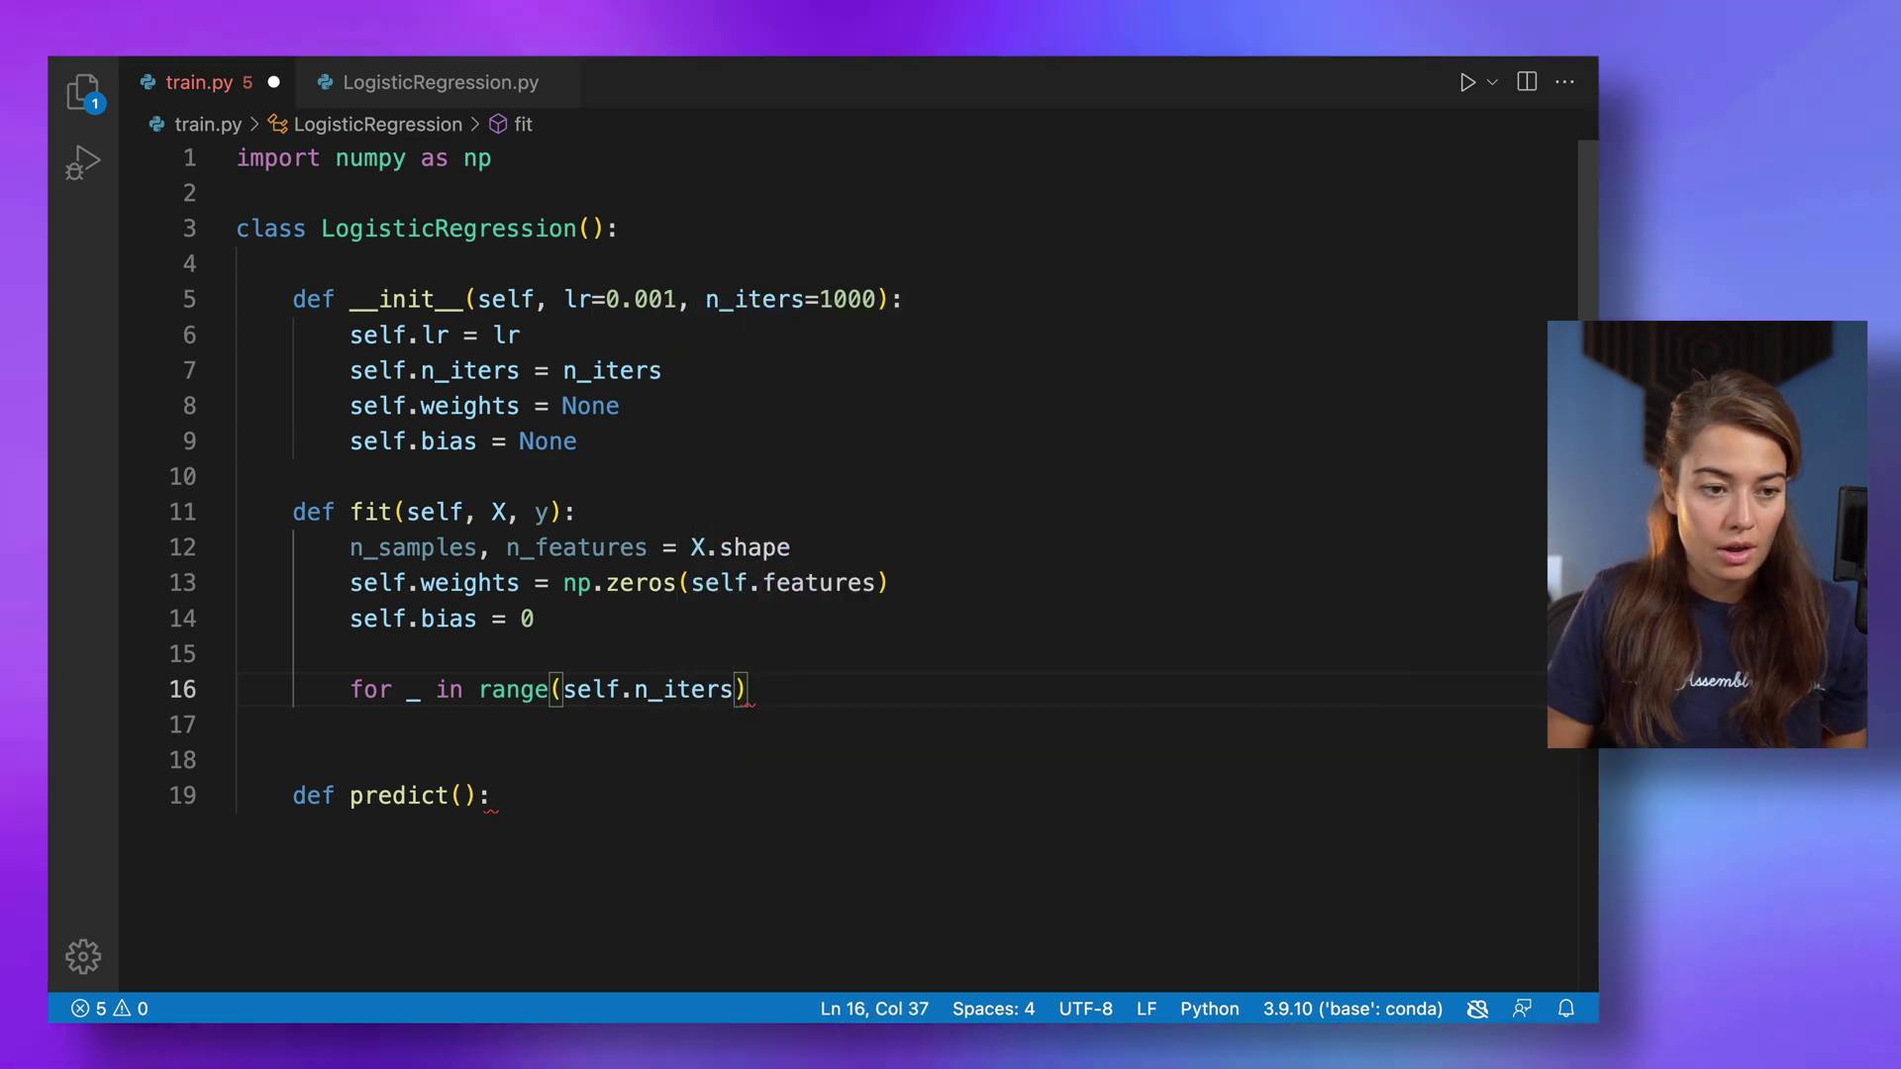
type("pr")
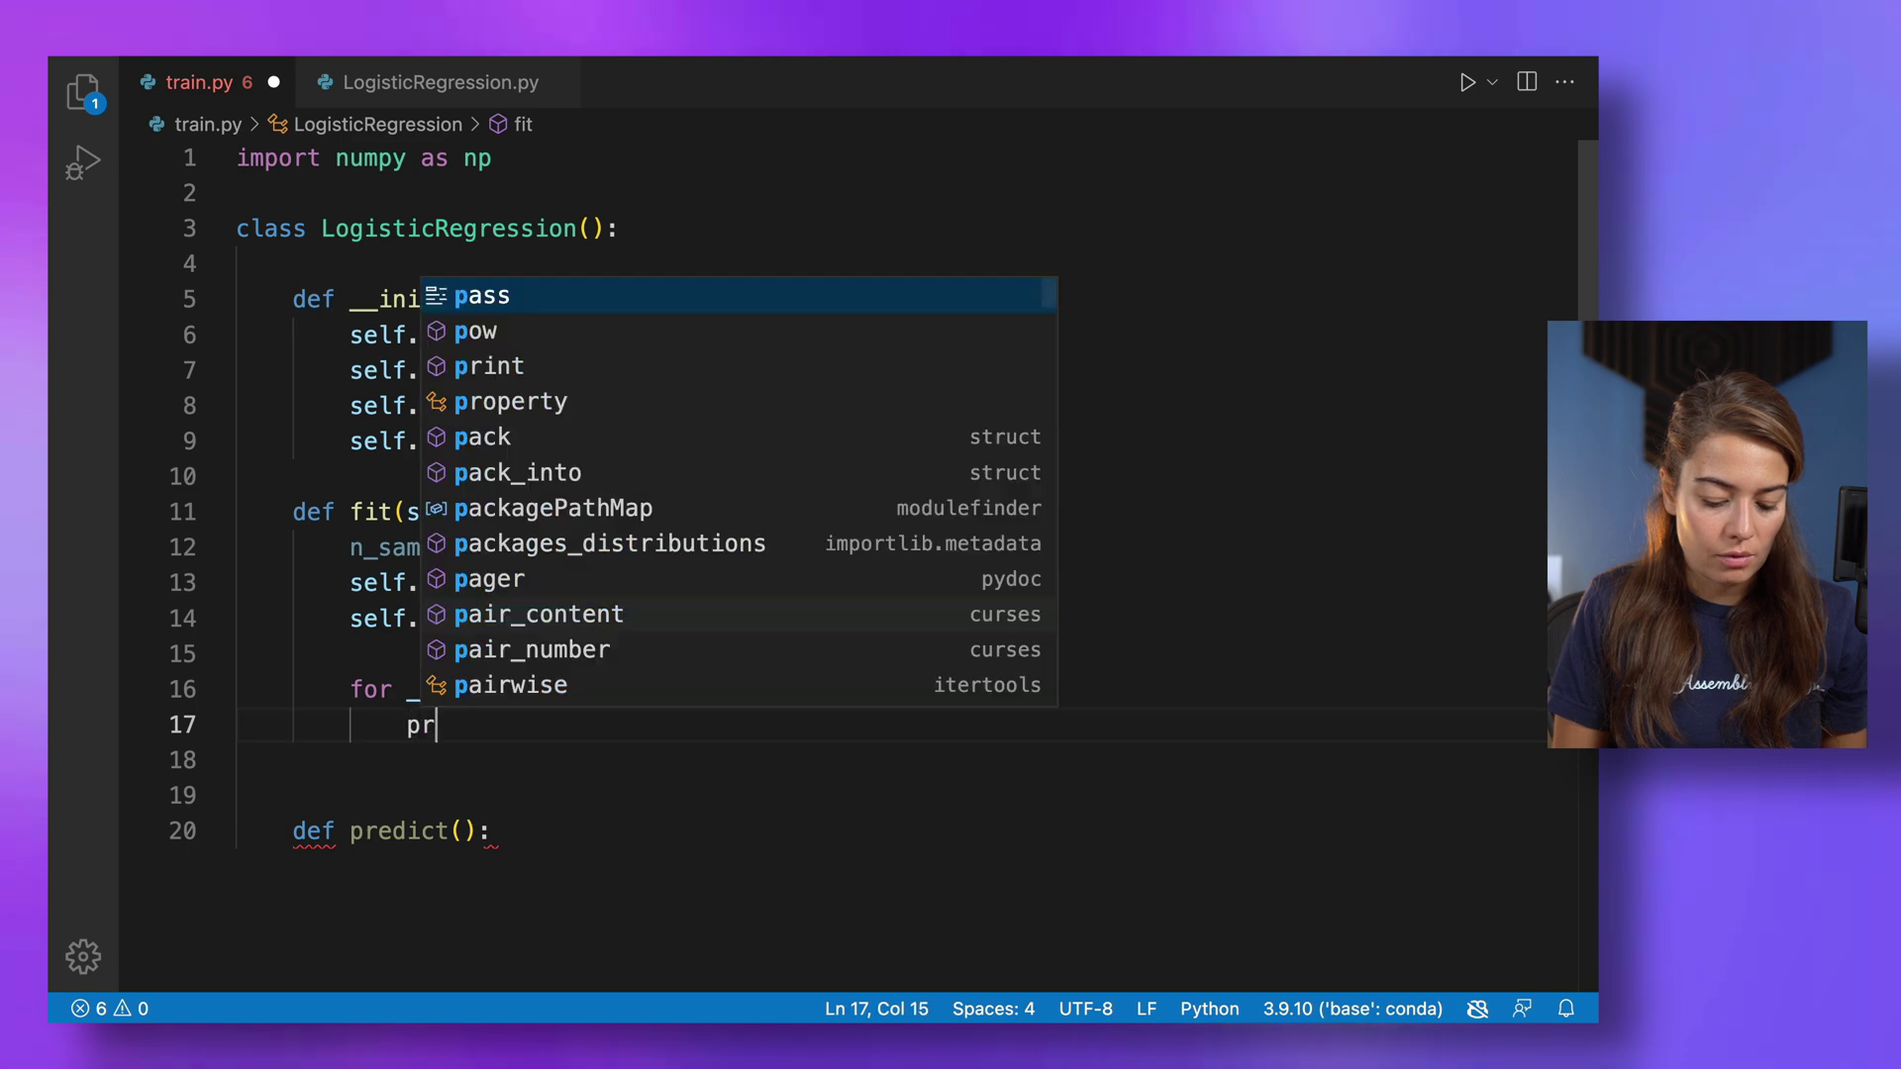
type("edictions")
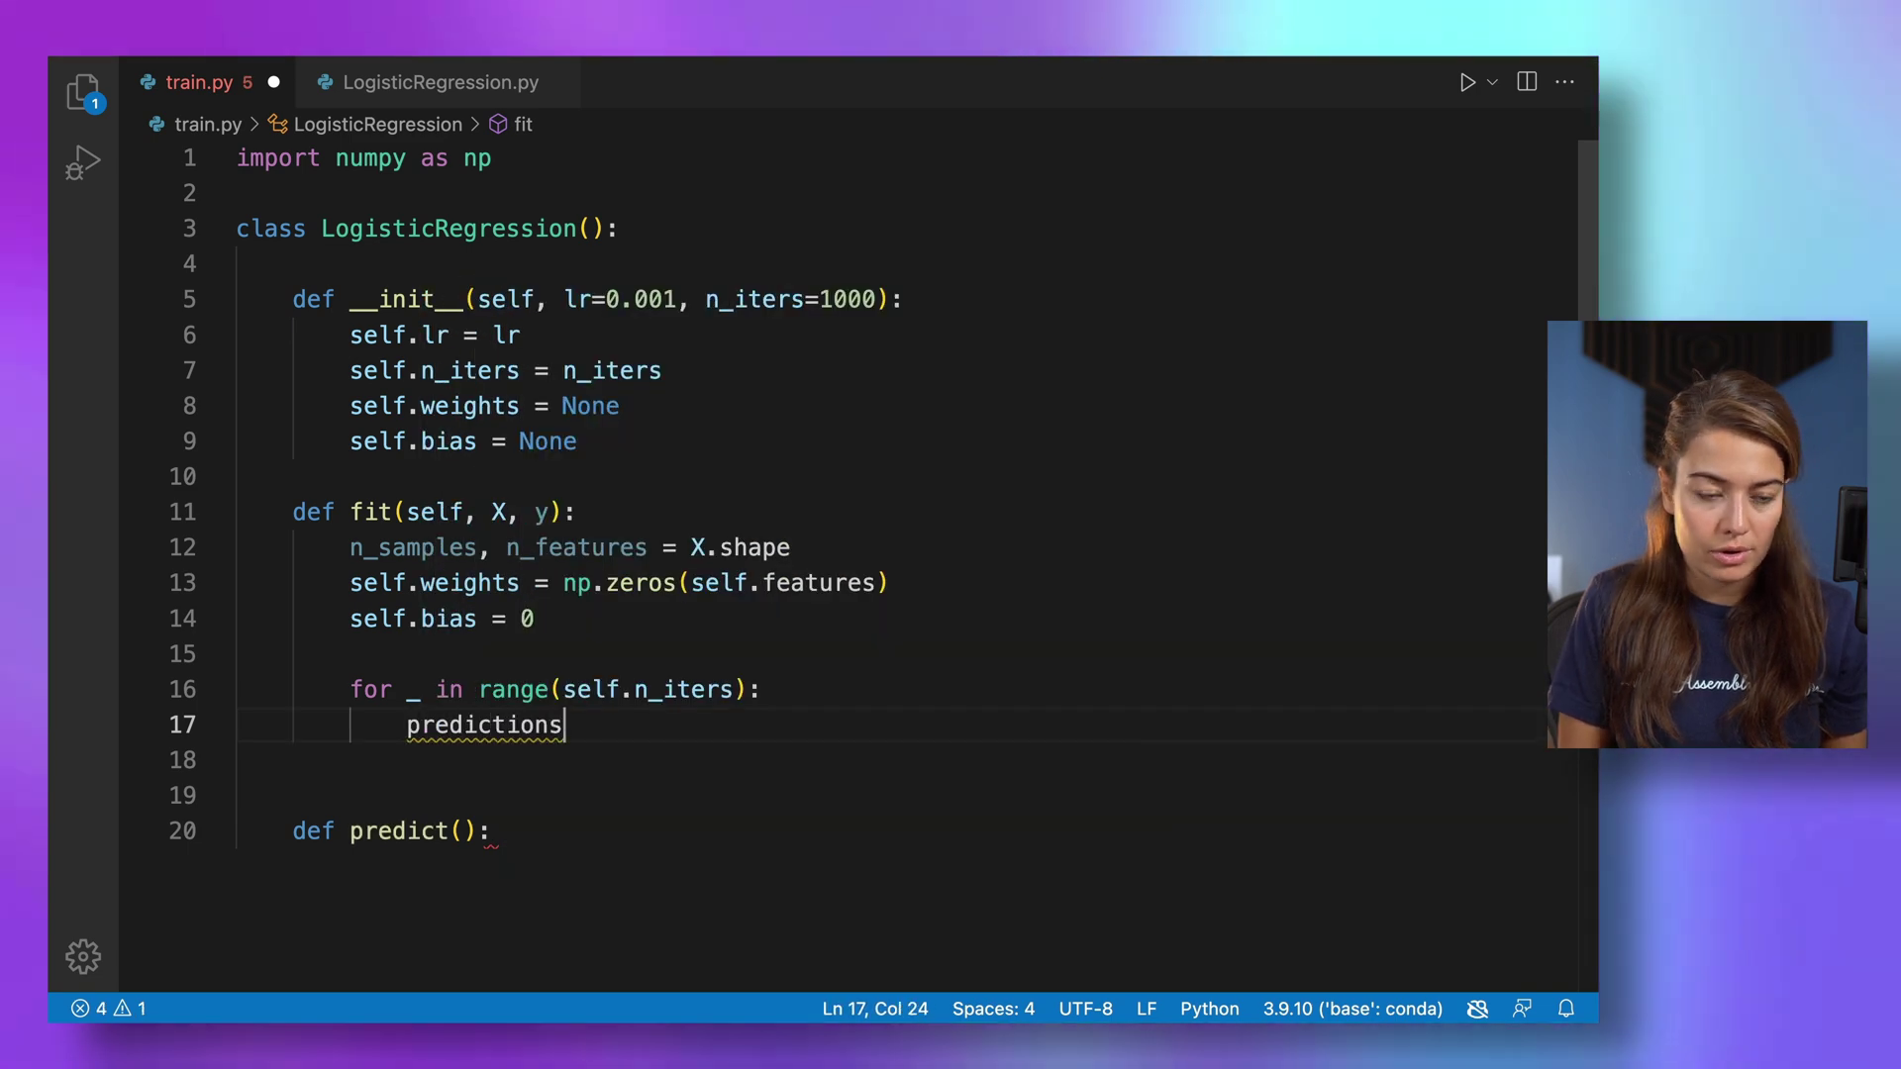
type(" = n")
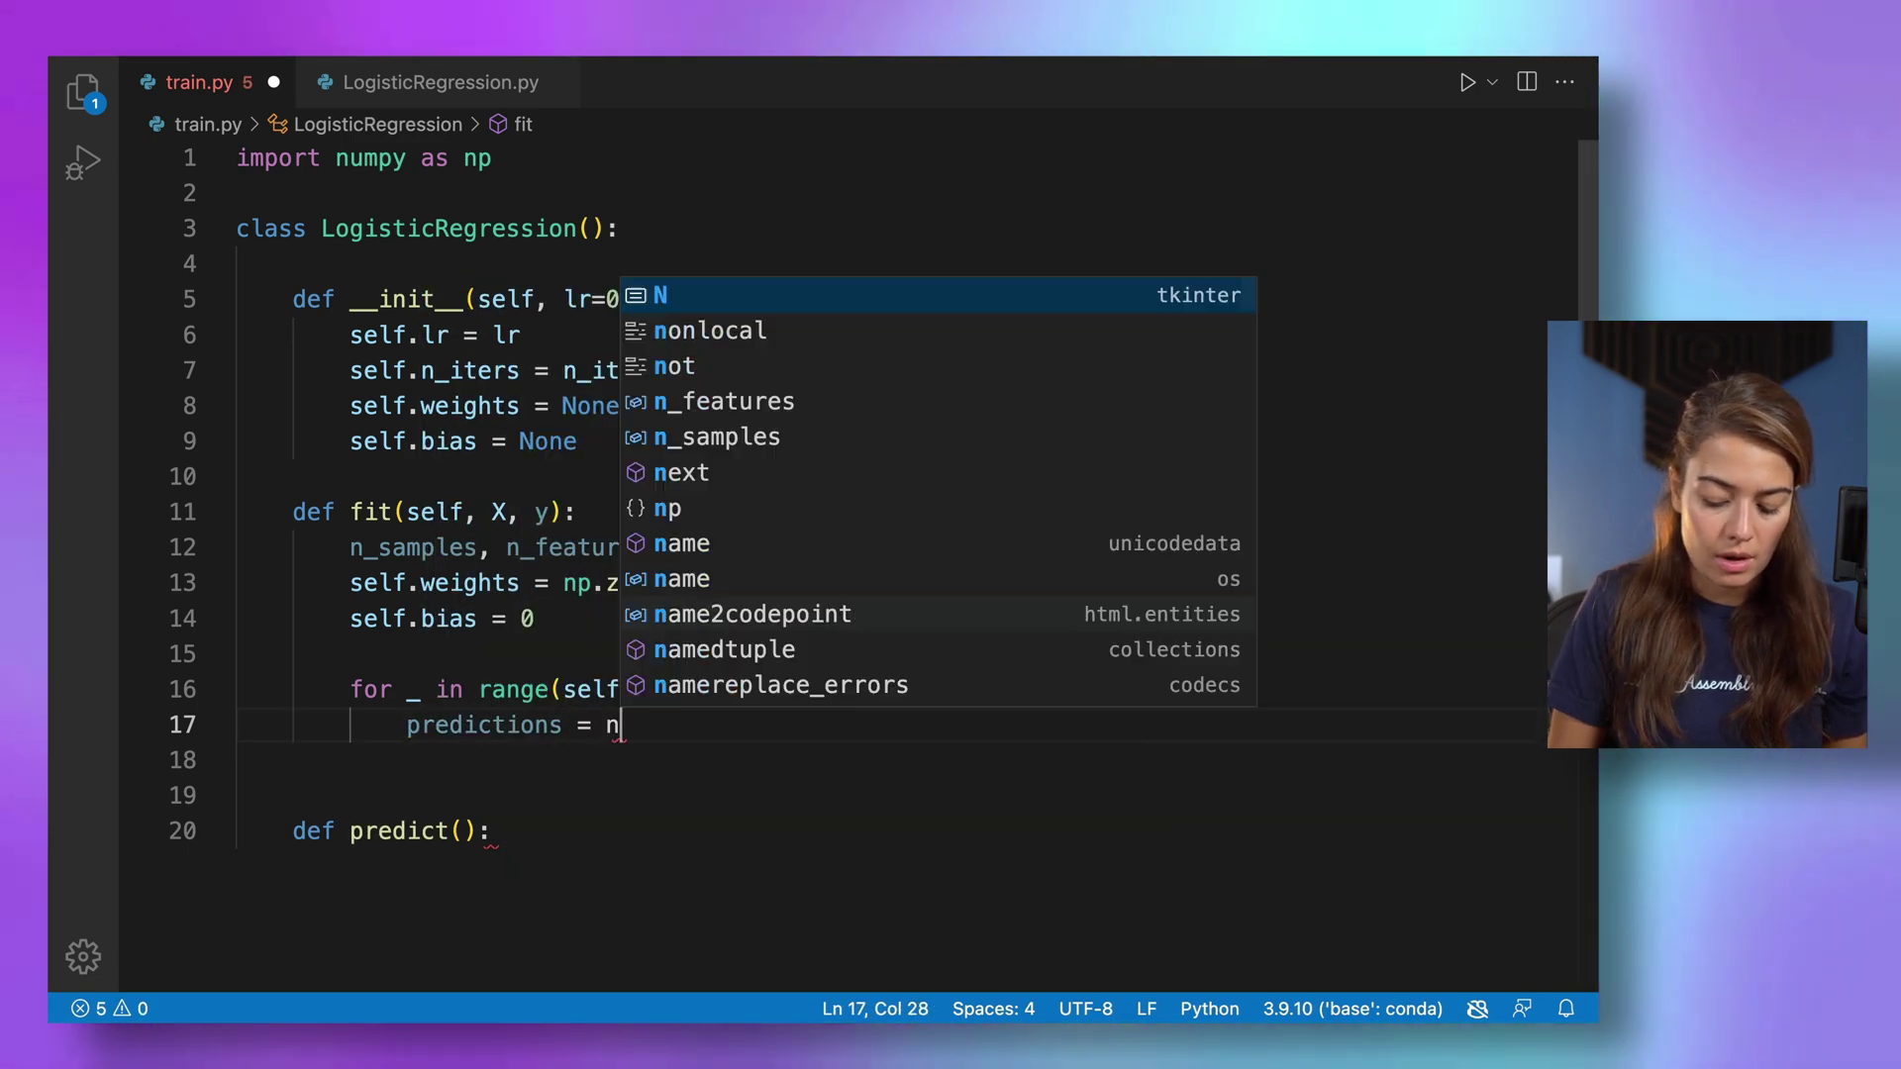
type("p.dot(")
key("Left")
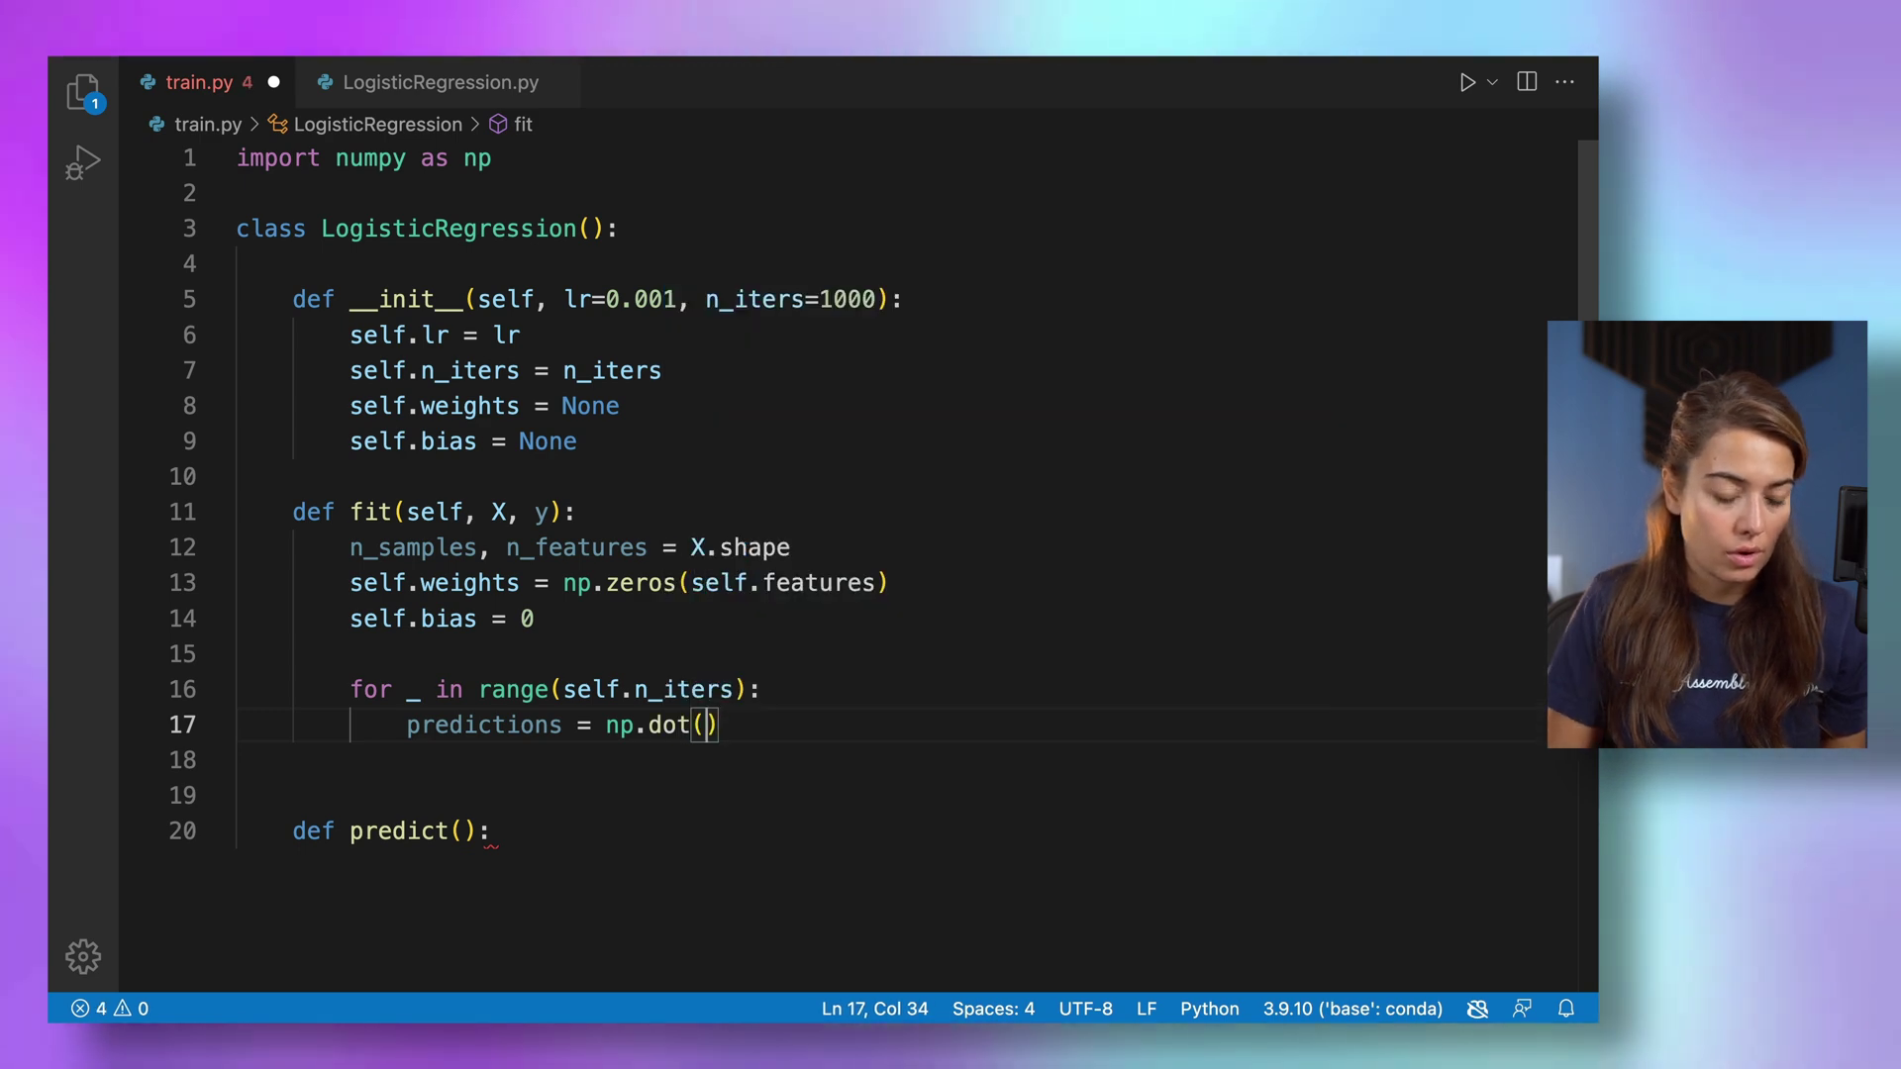
type("X_")
key("BackSpace")
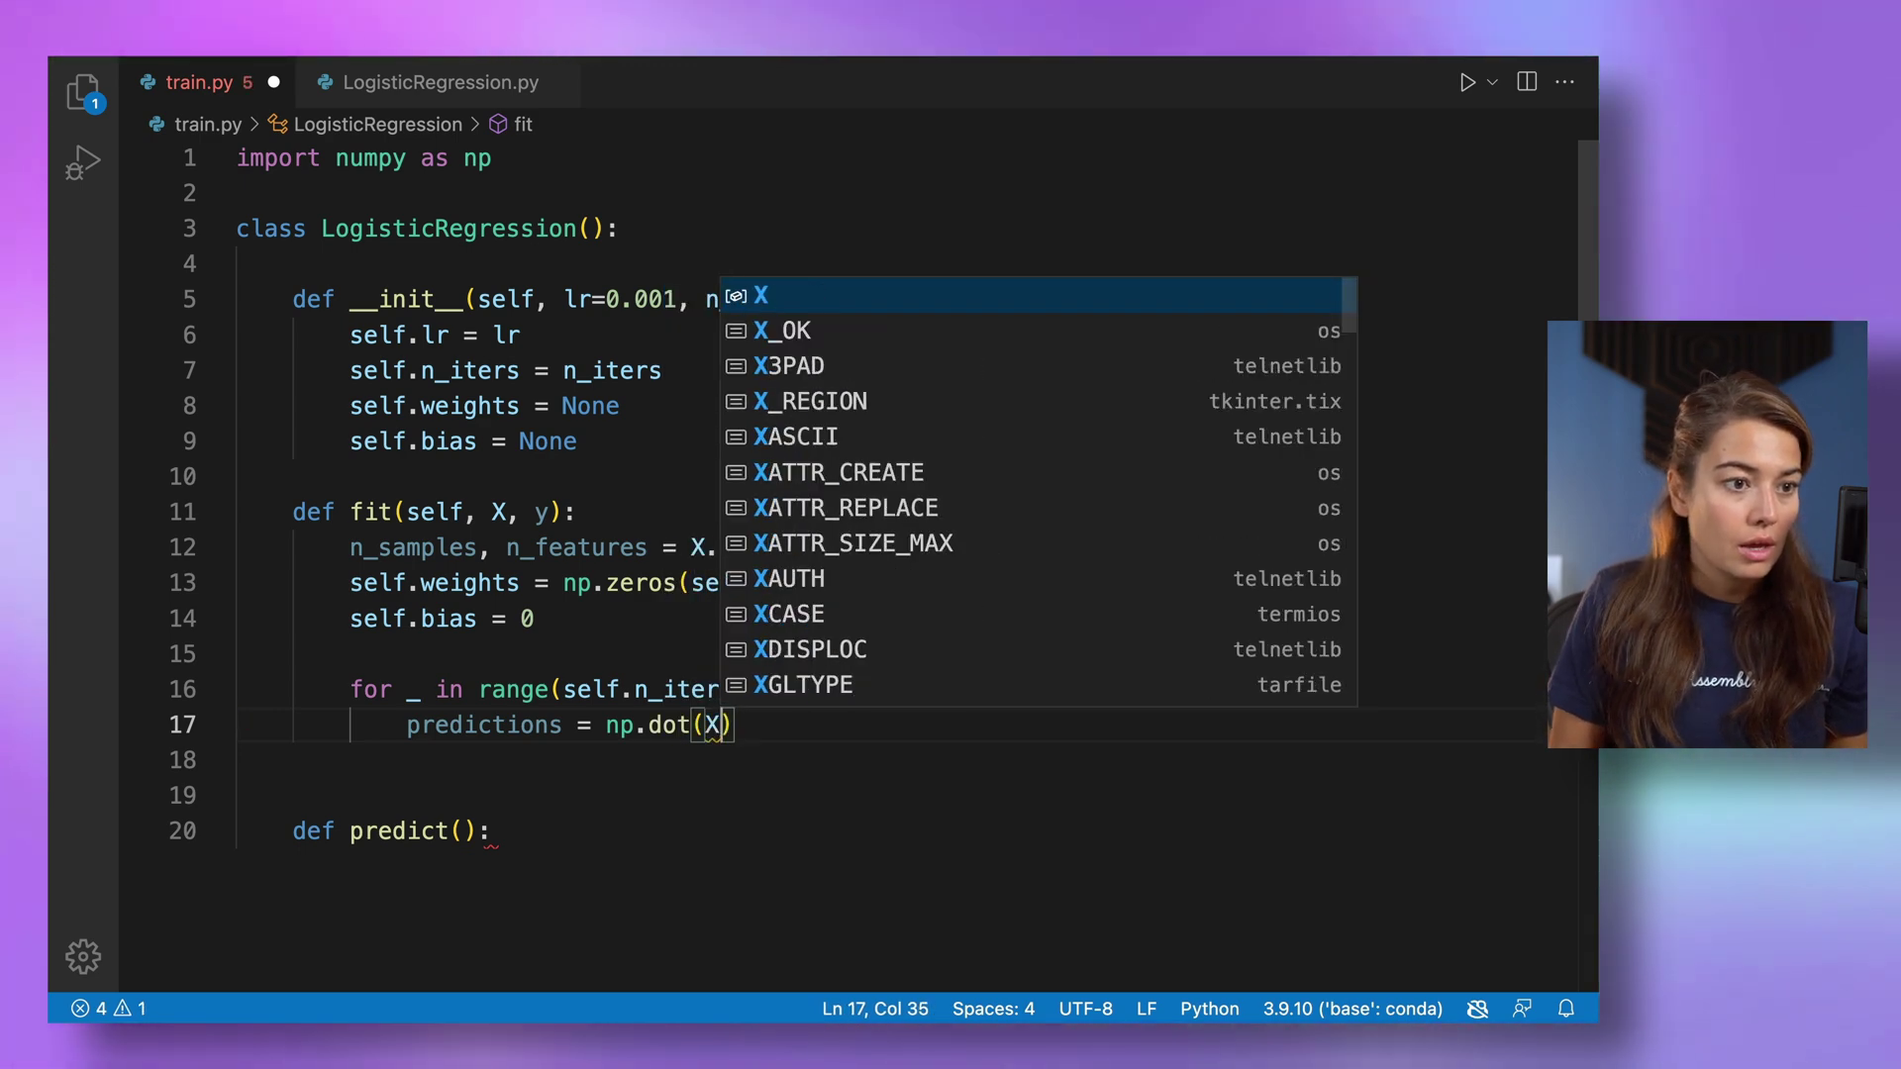
type(", ")
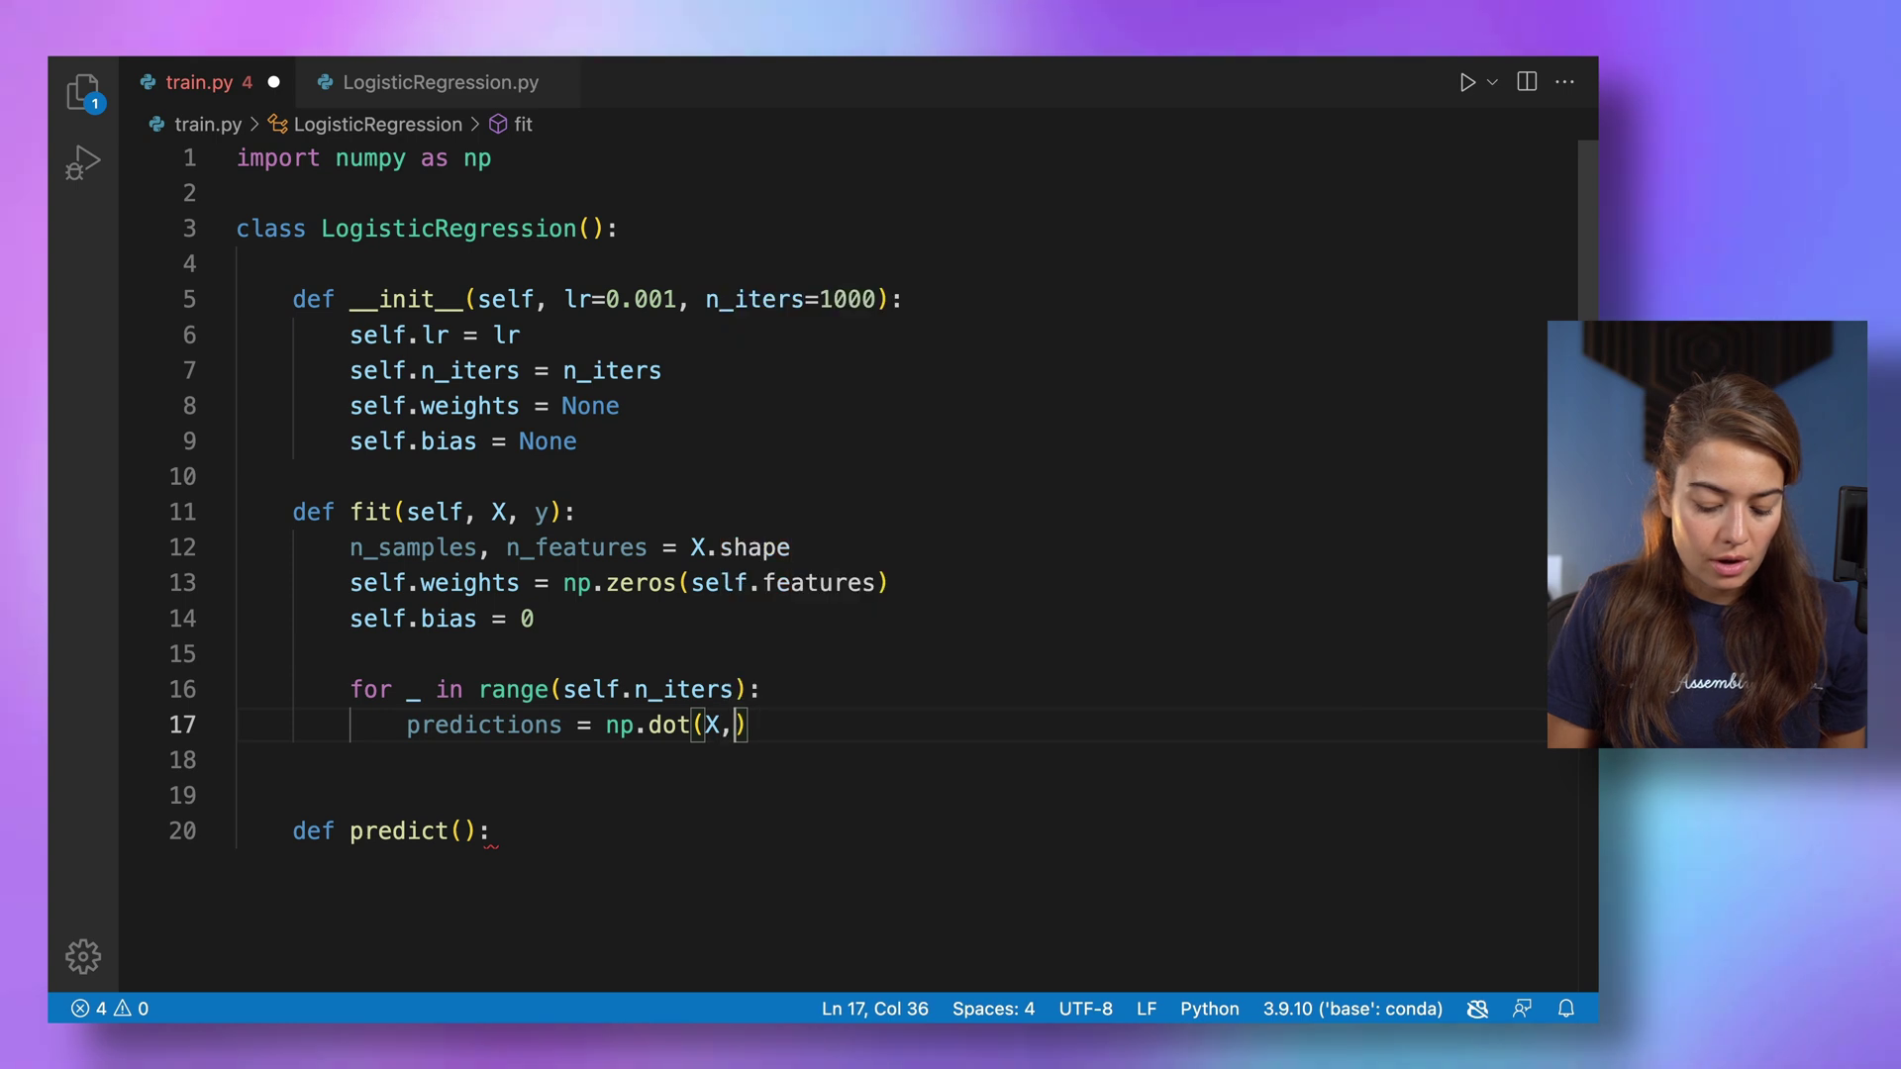
type("self.w")
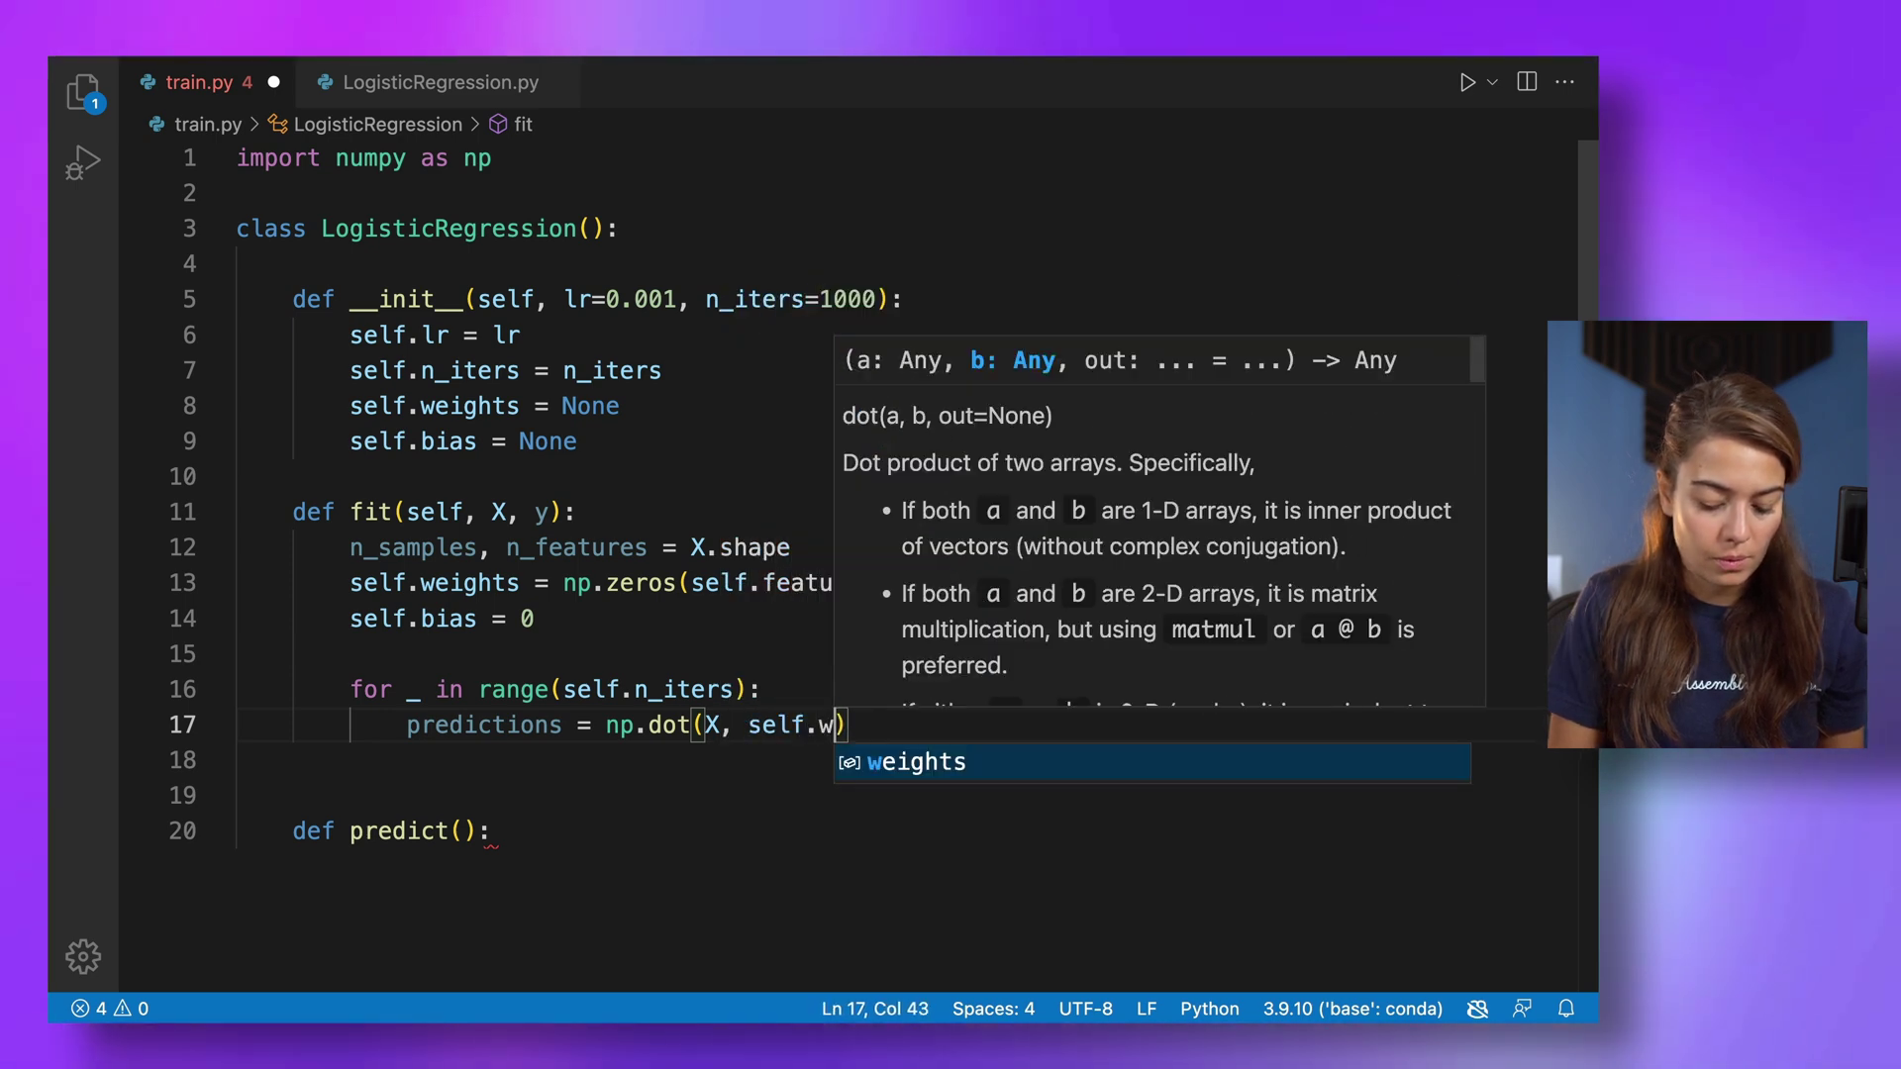
type("eights)")
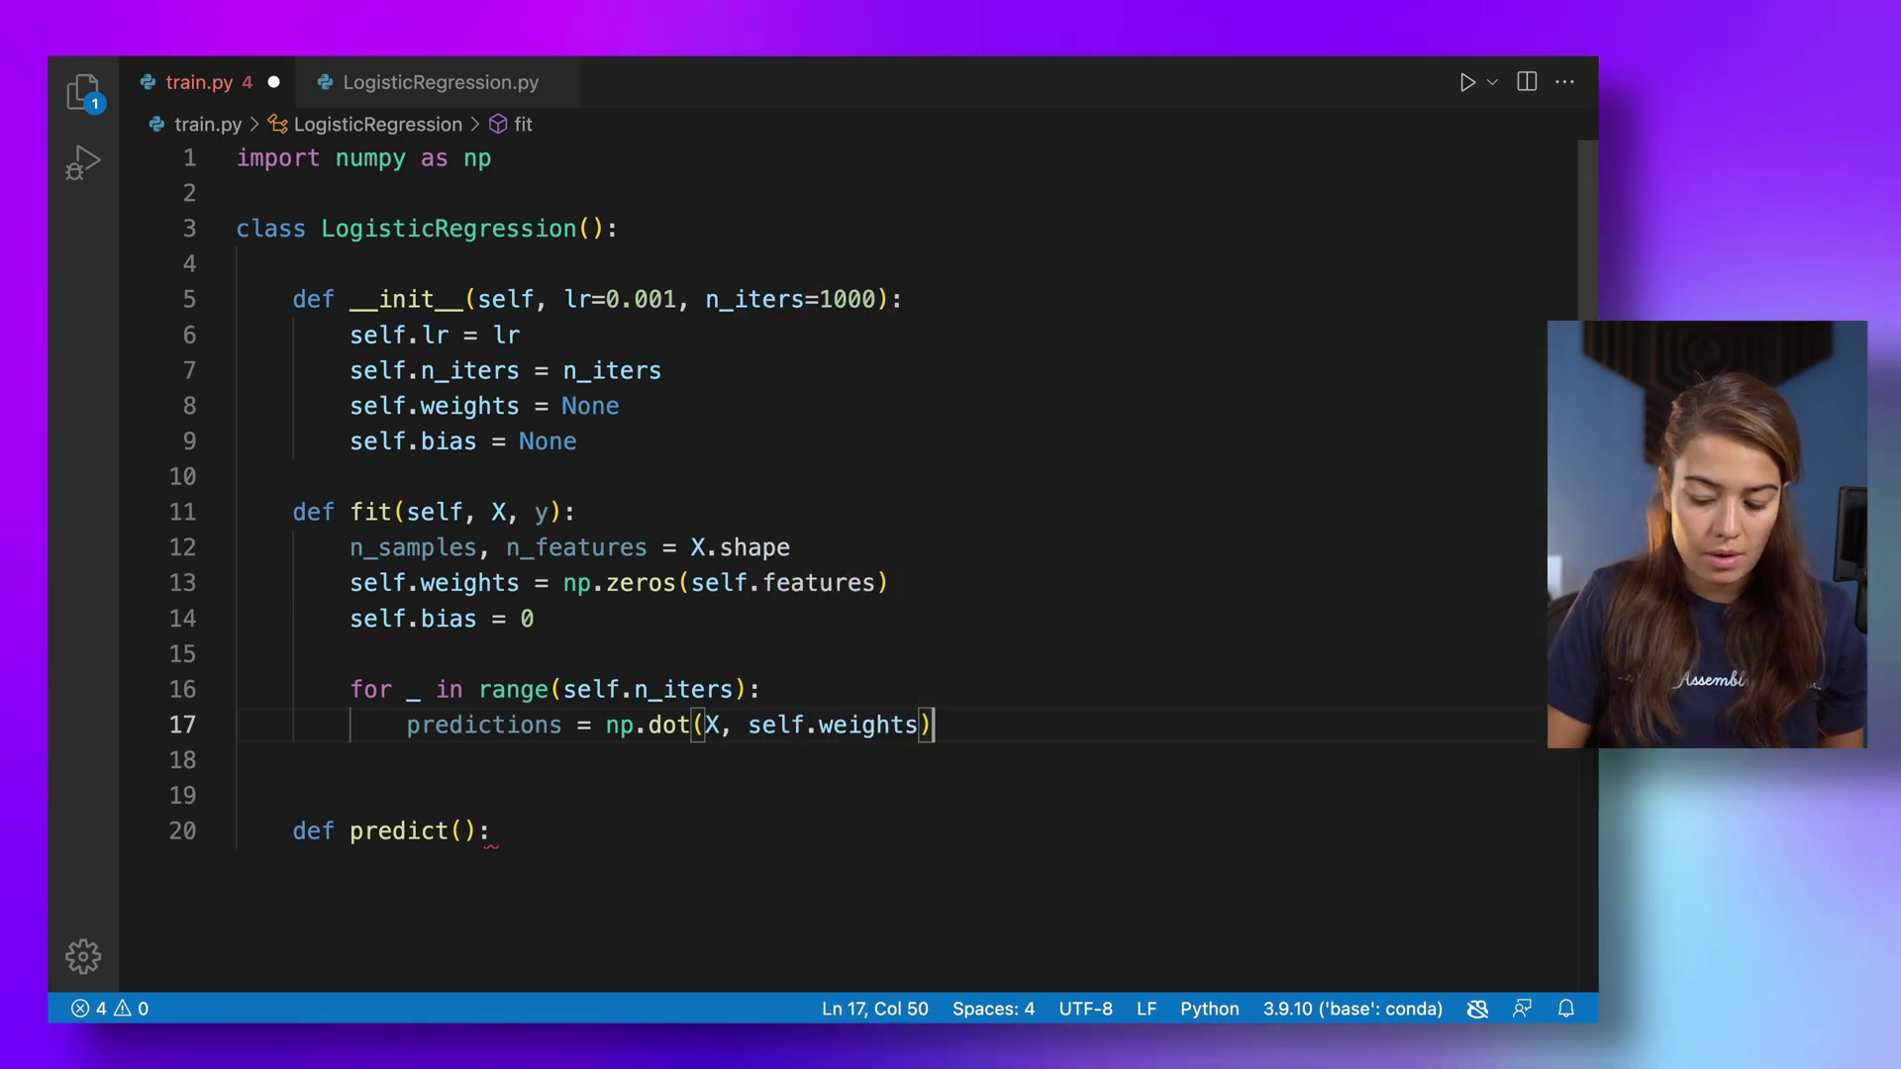
type(" +self.")
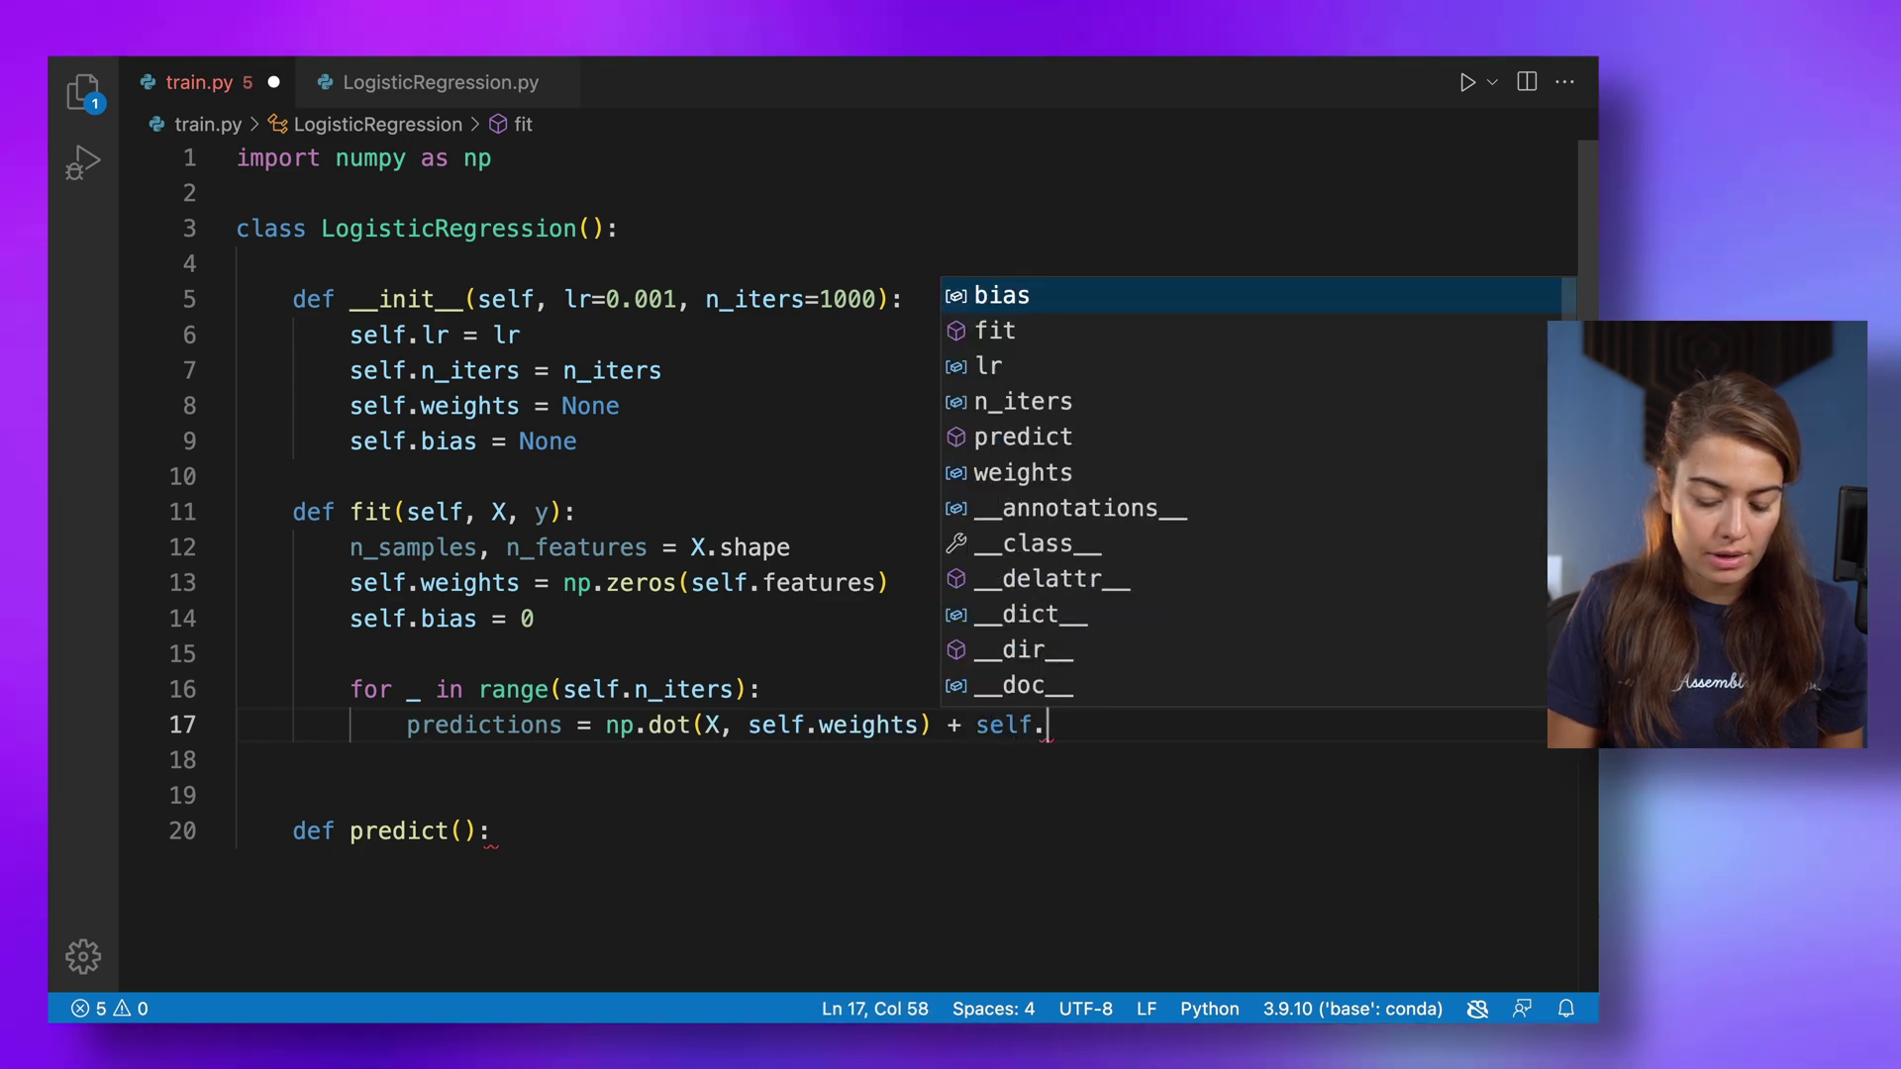
type("bias")
type("li")
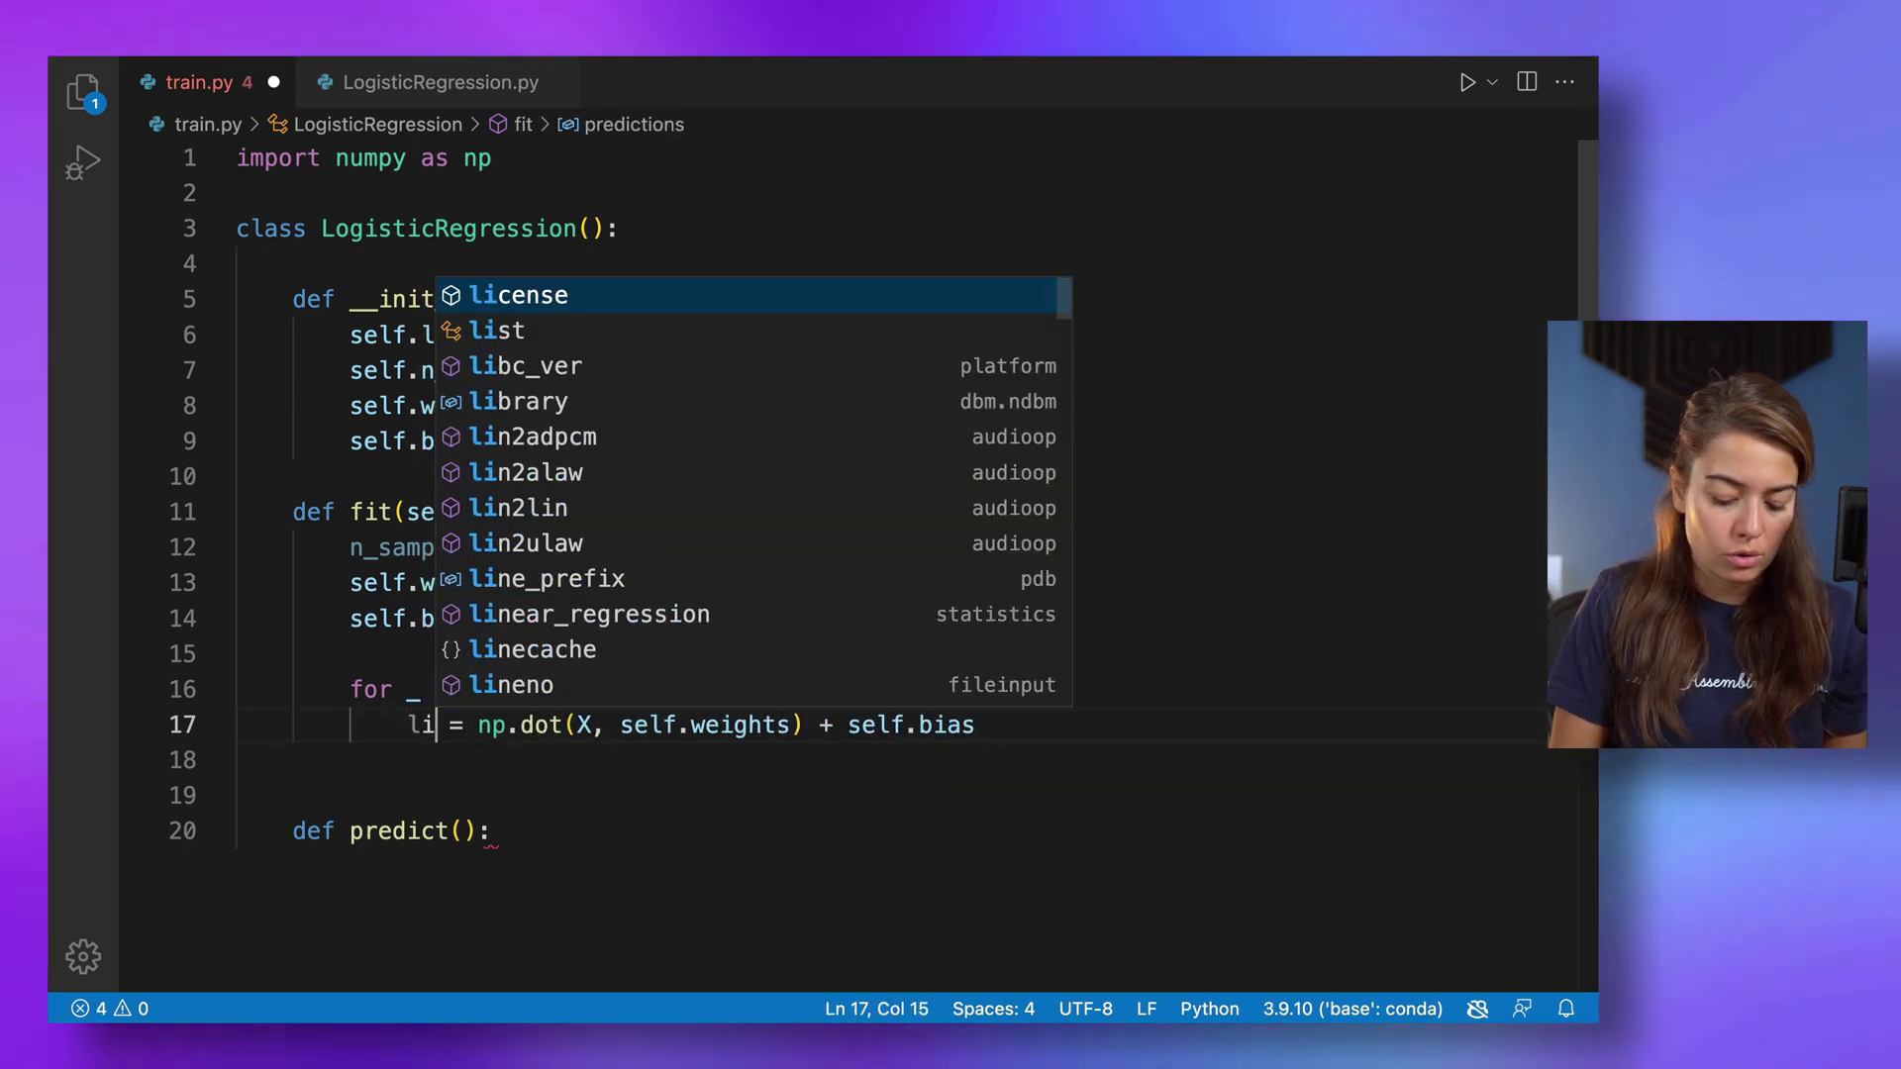
type("near_pred")
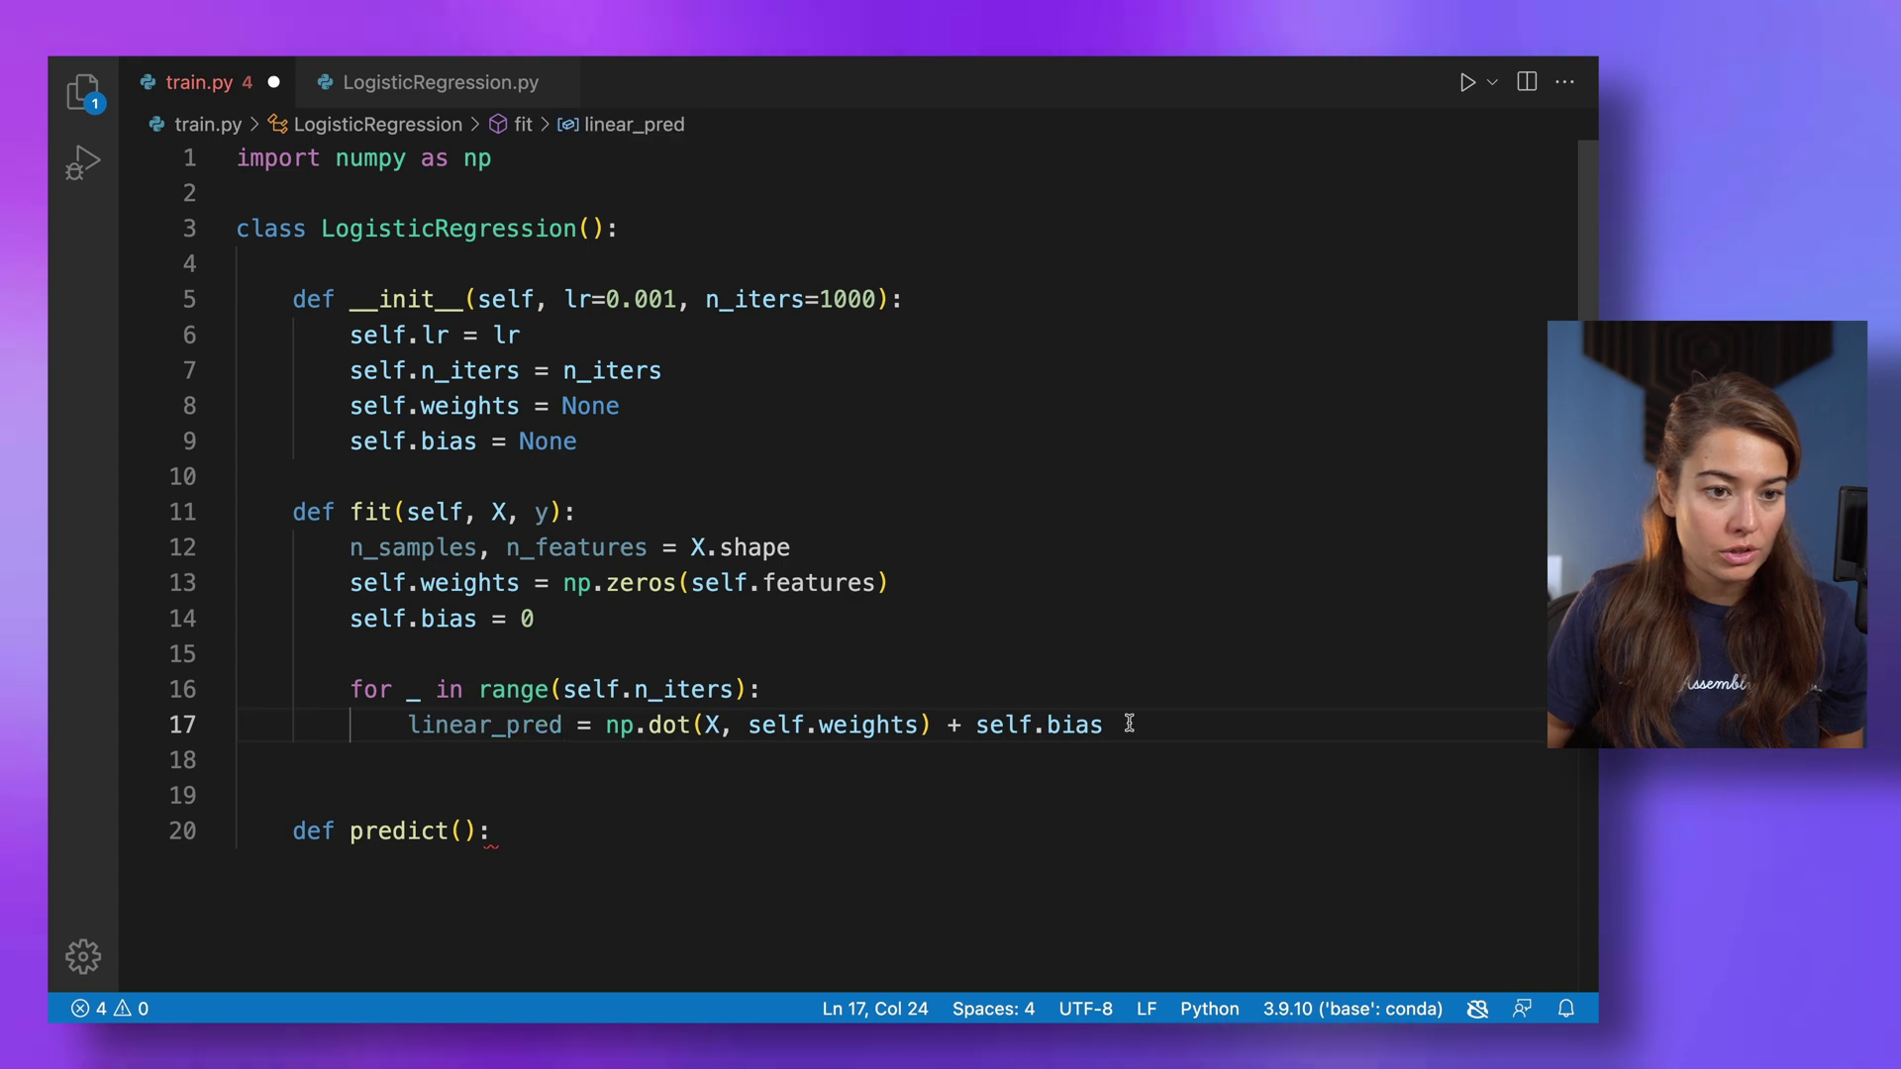
left_click(1129, 724)
key("Return")
type("predict")
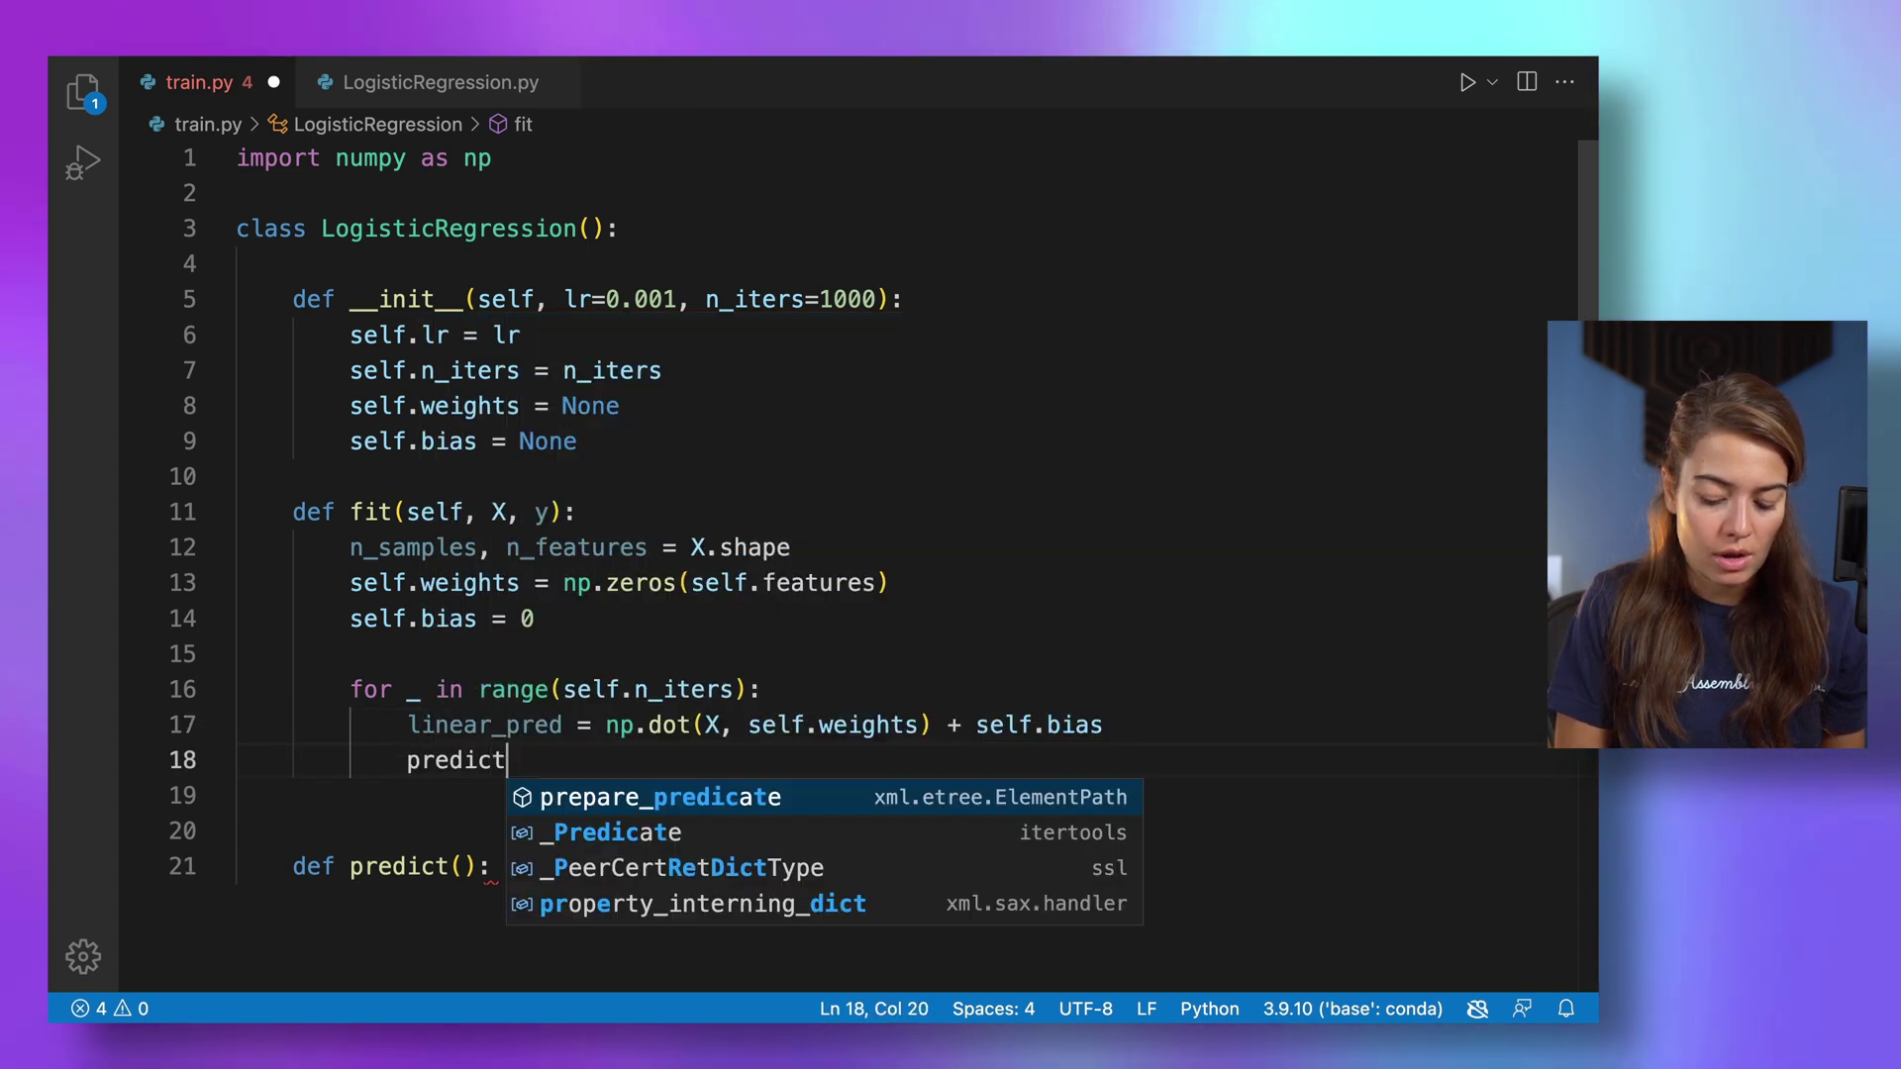
type("ions = ")
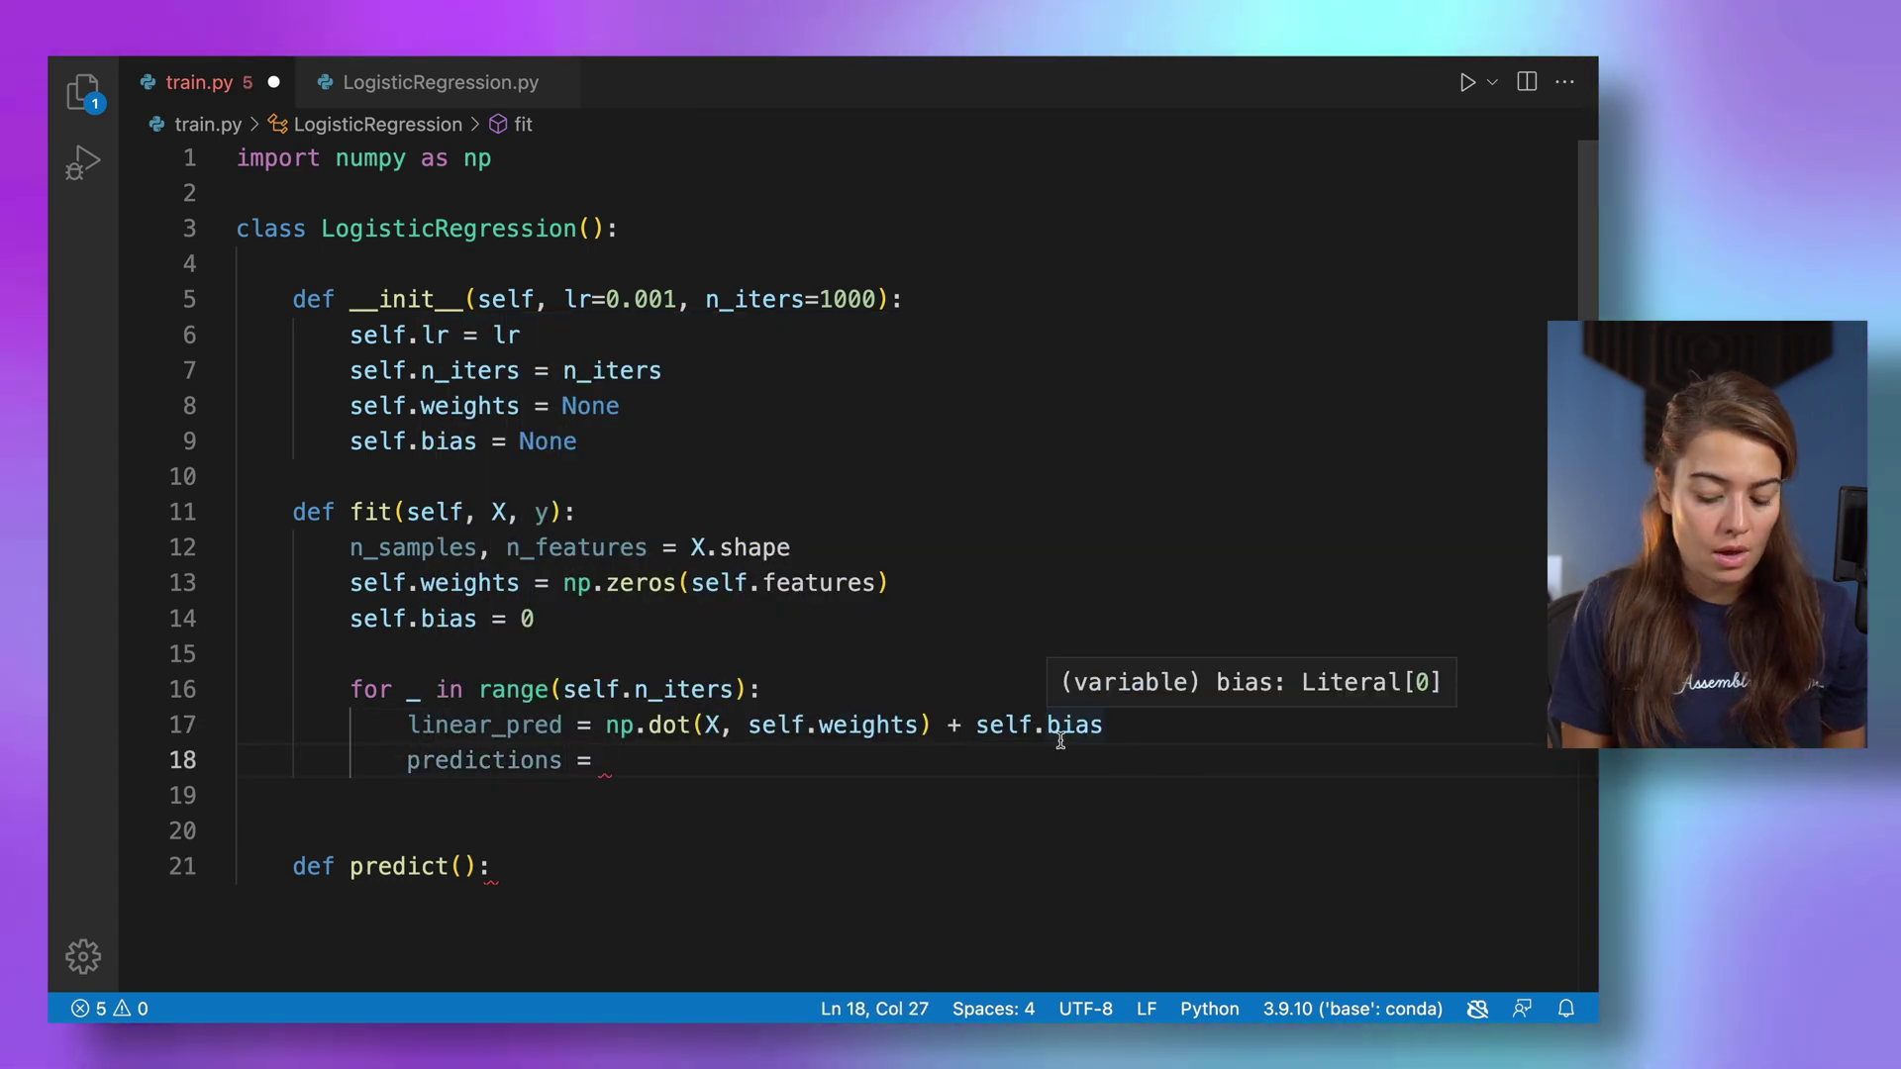
type("sigmoid(")
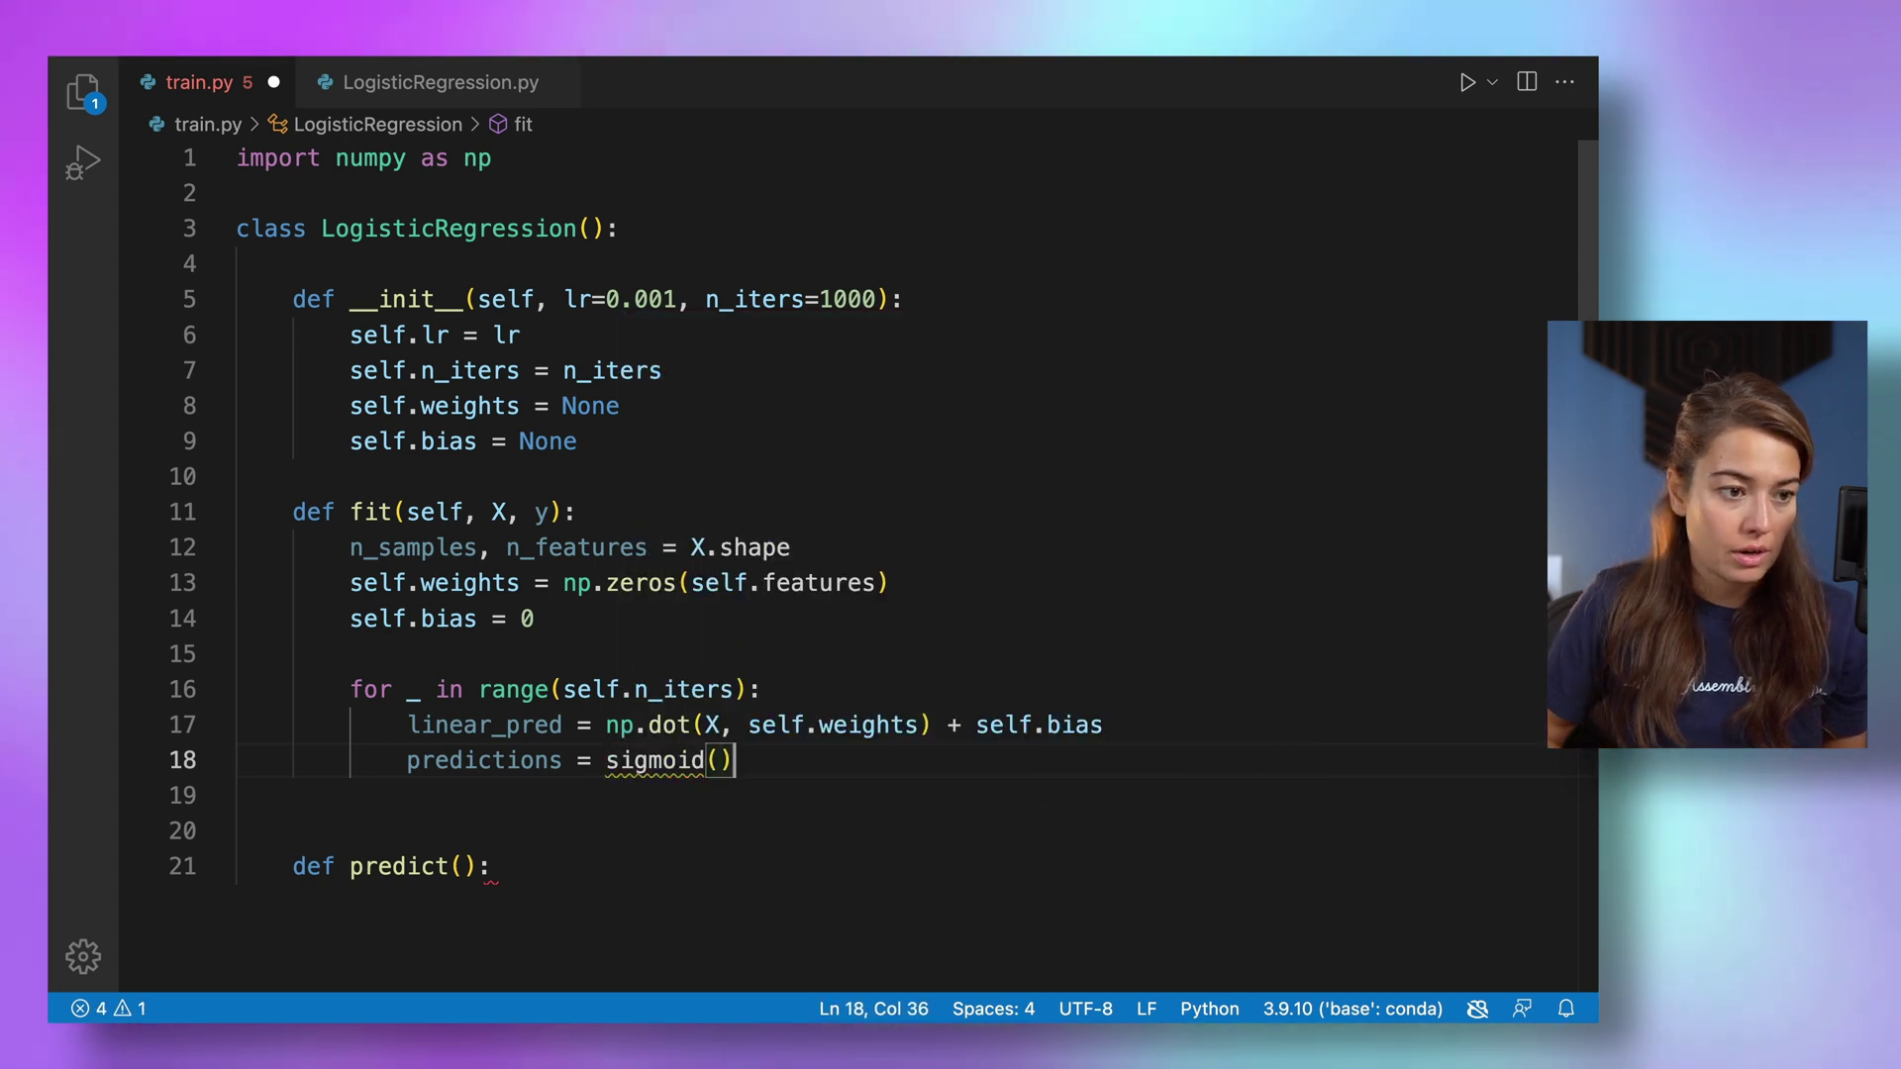
Start predictions = sigmoid(linear_pred) on the next line of the loop.
key("Left")
type("linear")
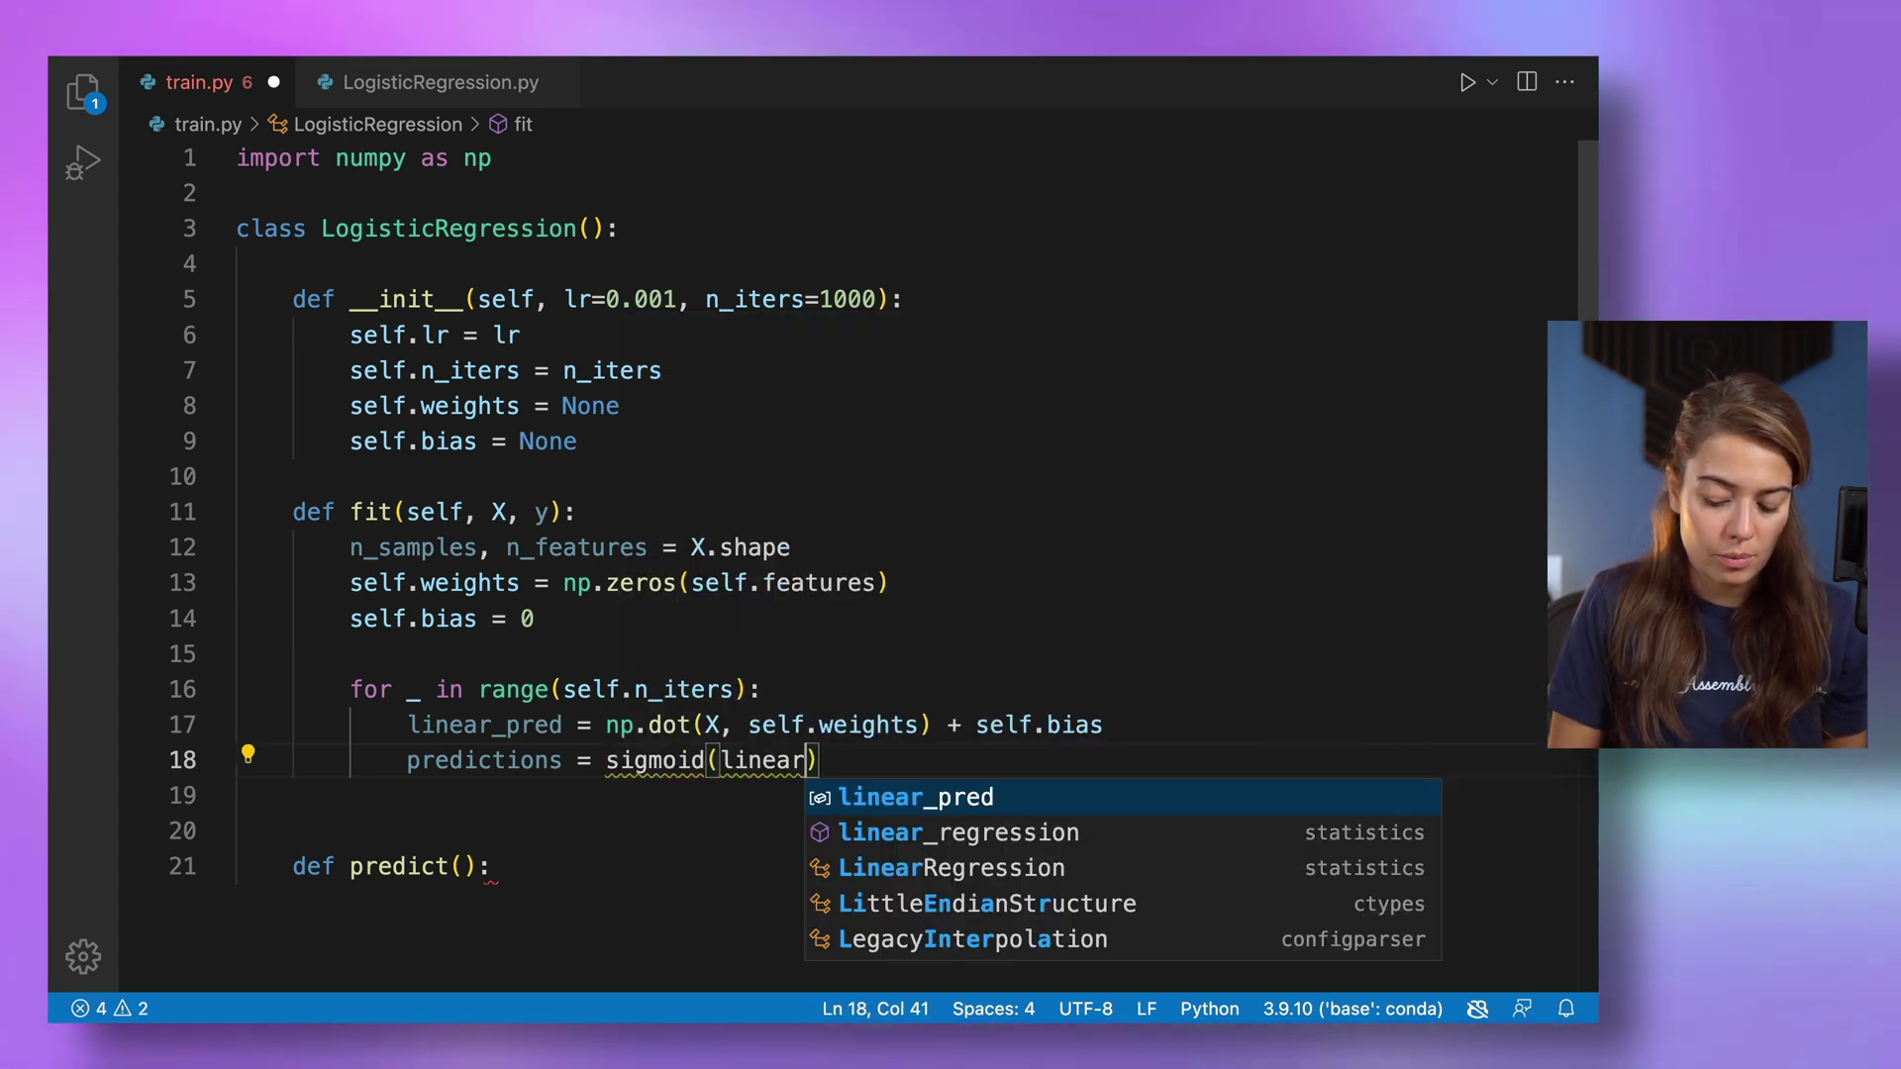
type("pre")
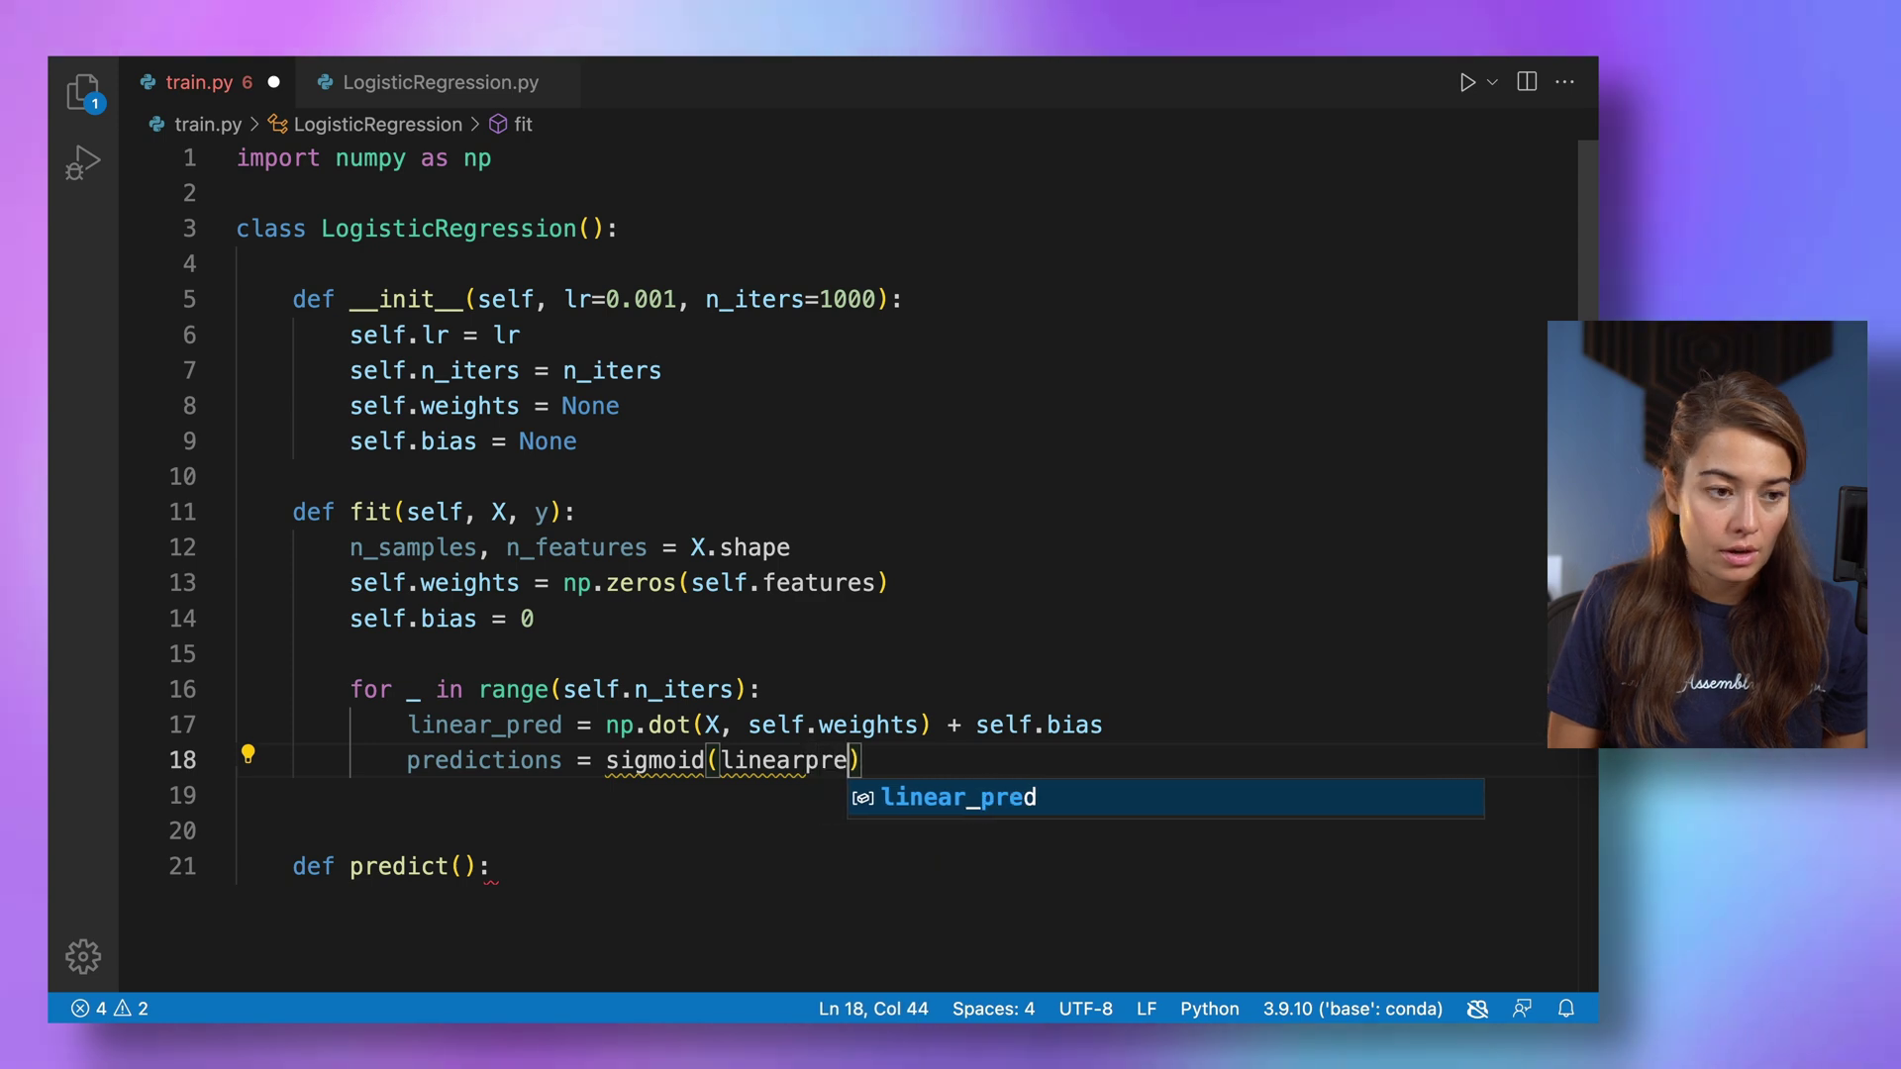
key("BackSpace")
key("BackSpace")
key("BackSpace")
type("_p")
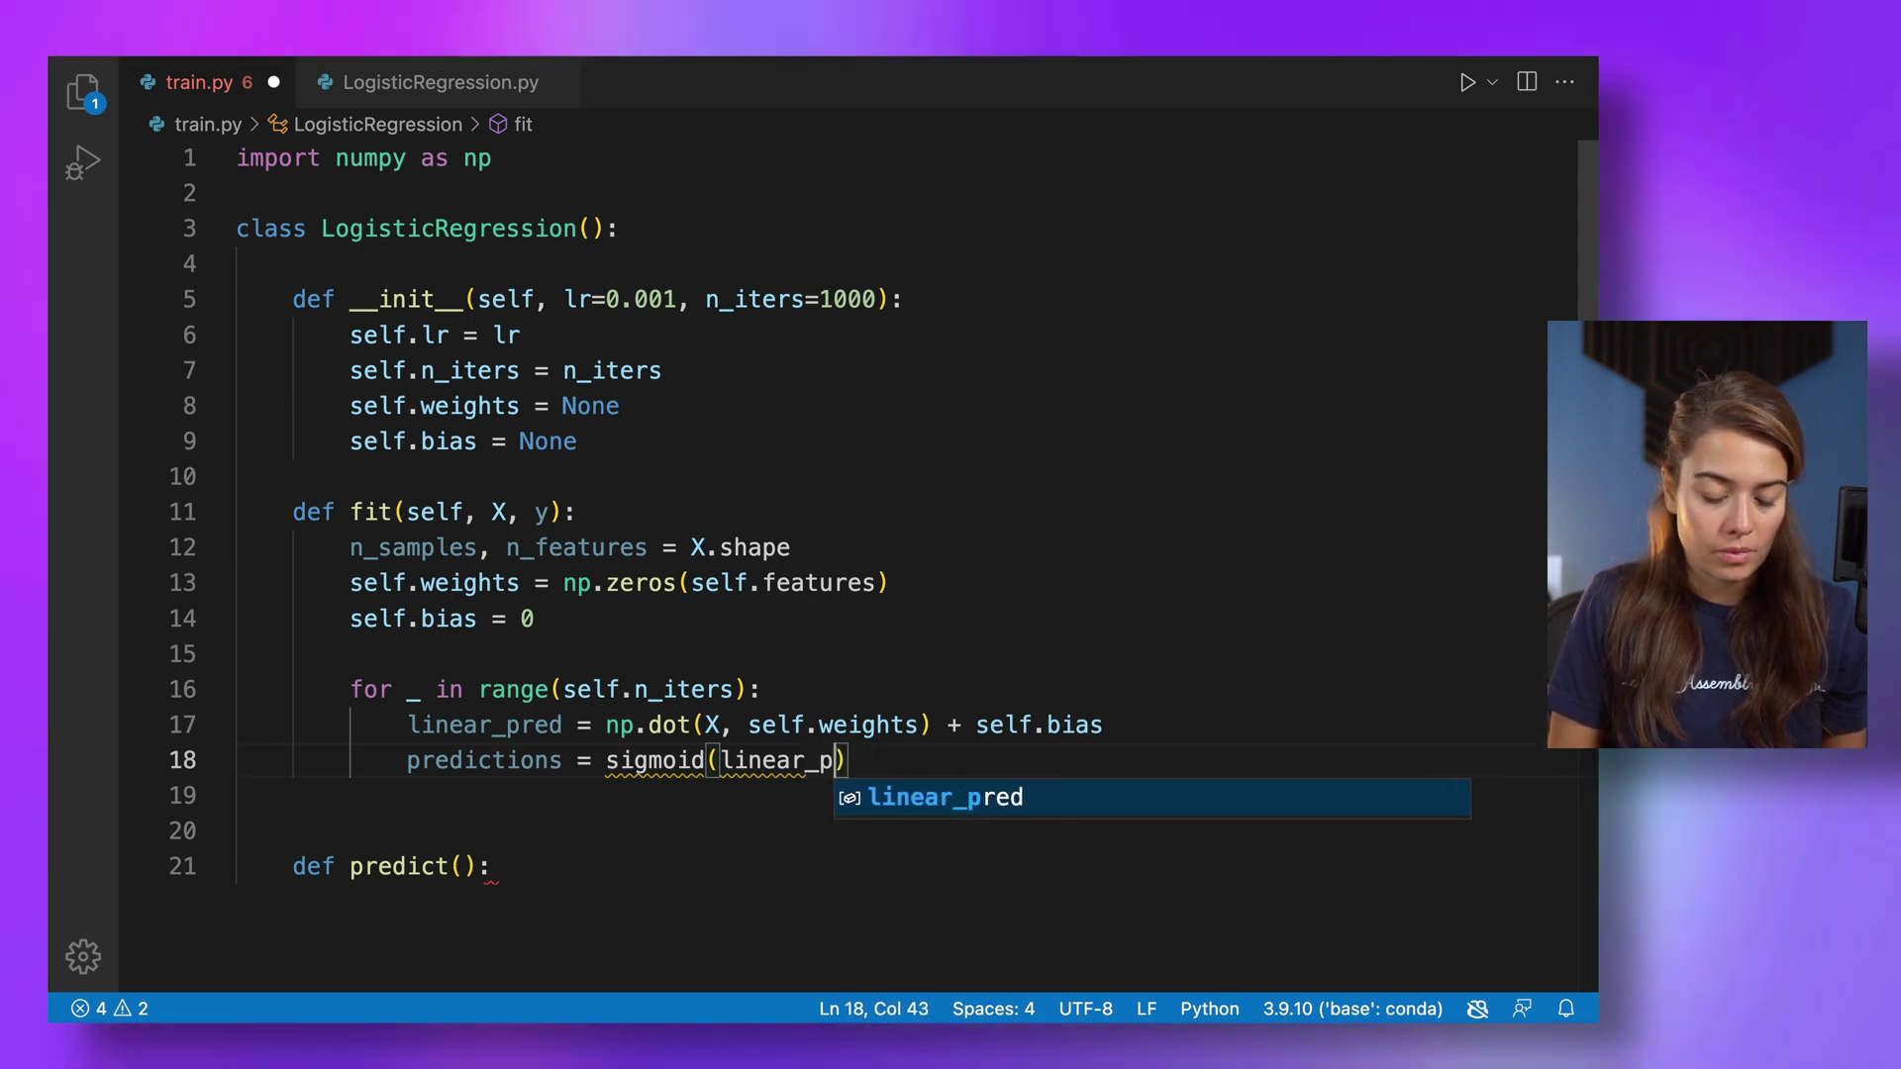
type("red")
left_click(660, 758)
Define a top-level sigmoid(x) returning 1/(1+np.exp(-x)) below the numpy import.
double_click(660, 759)
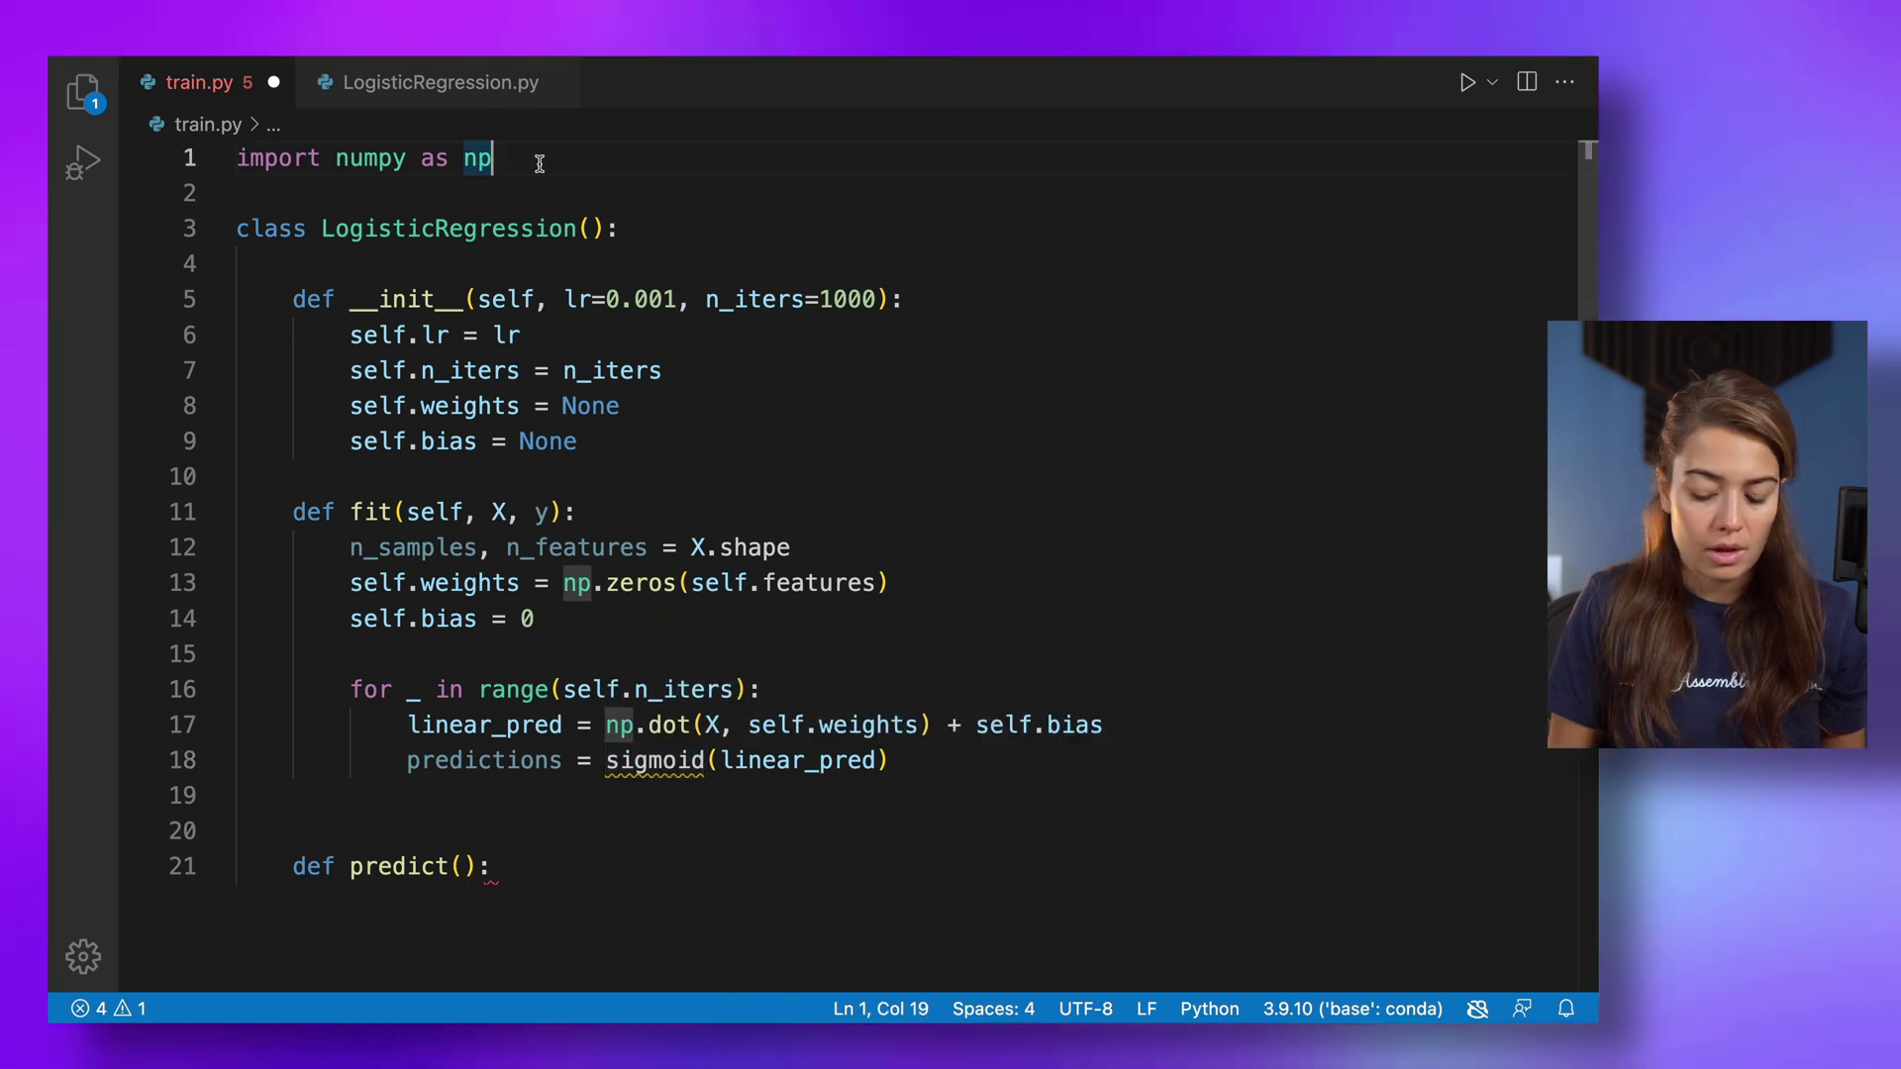
key("Return")
key("Return")
type("def sigmoid():")
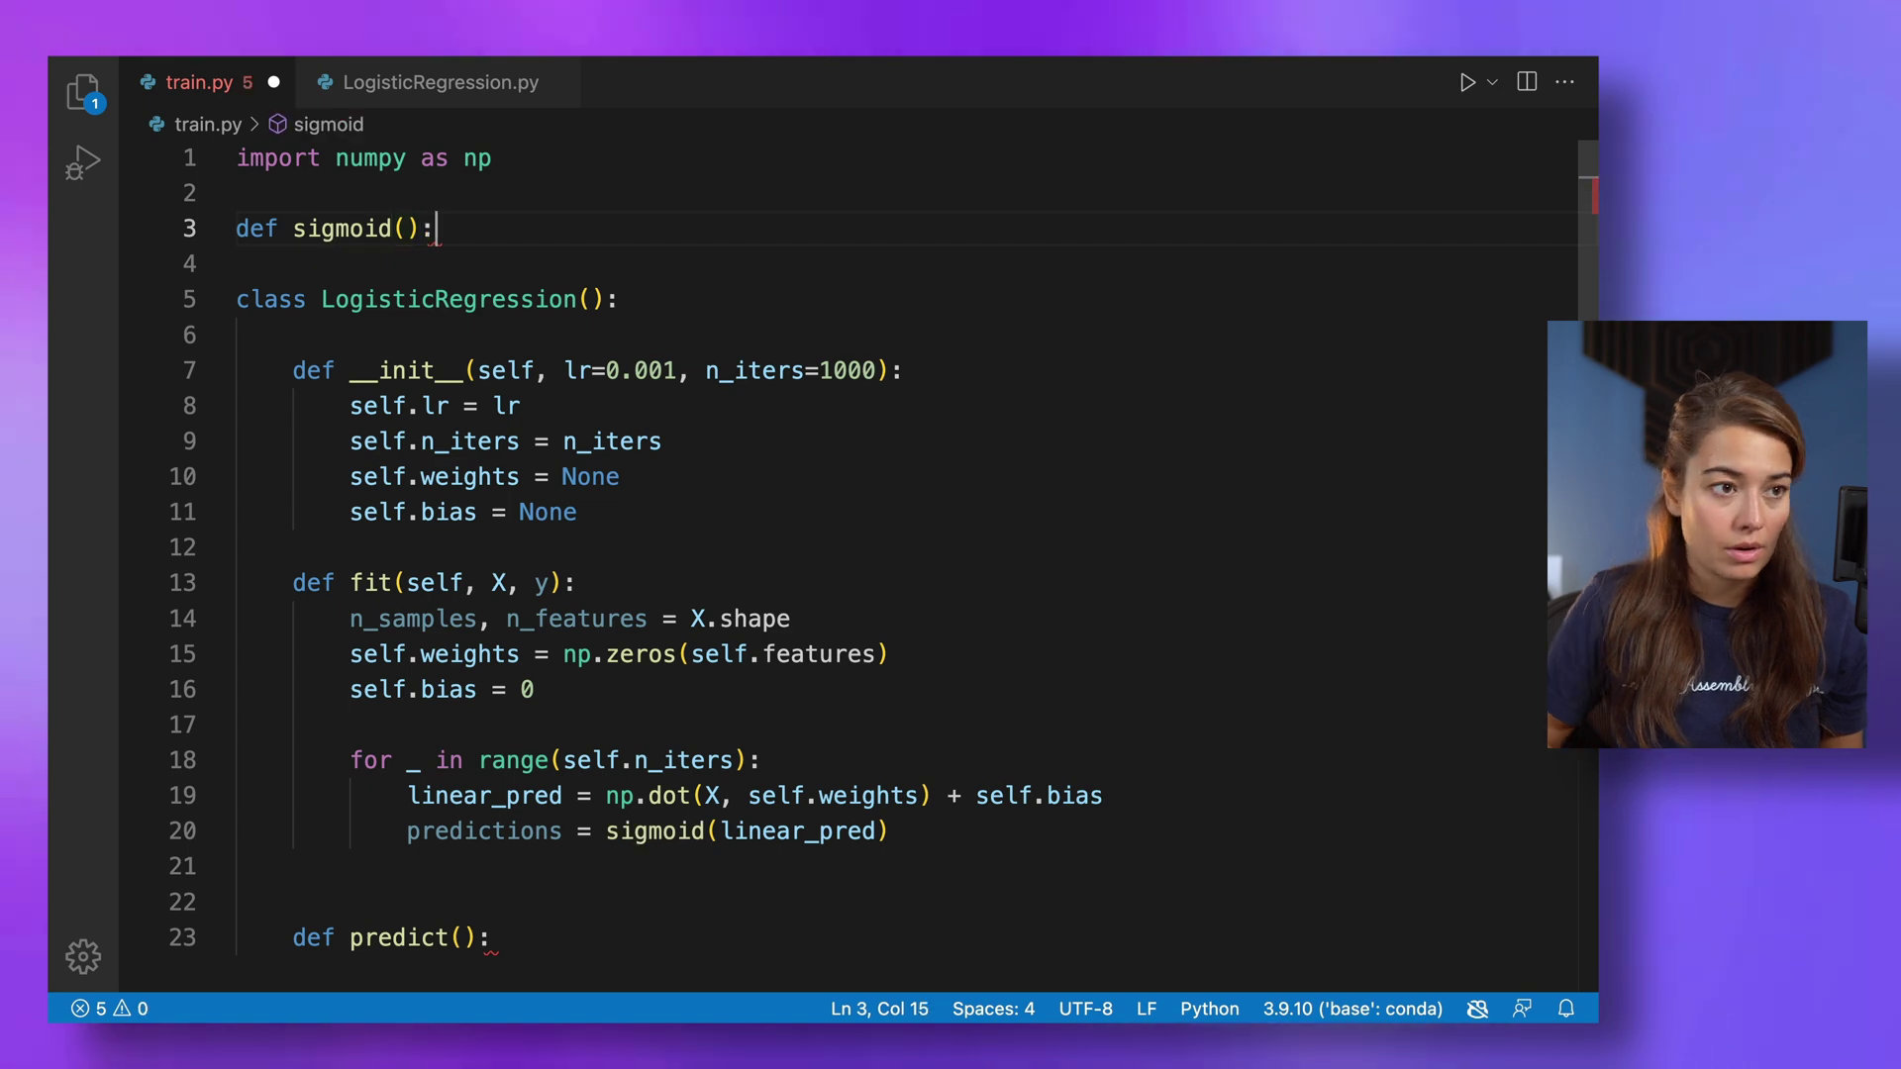
key("Left")
key("Left")
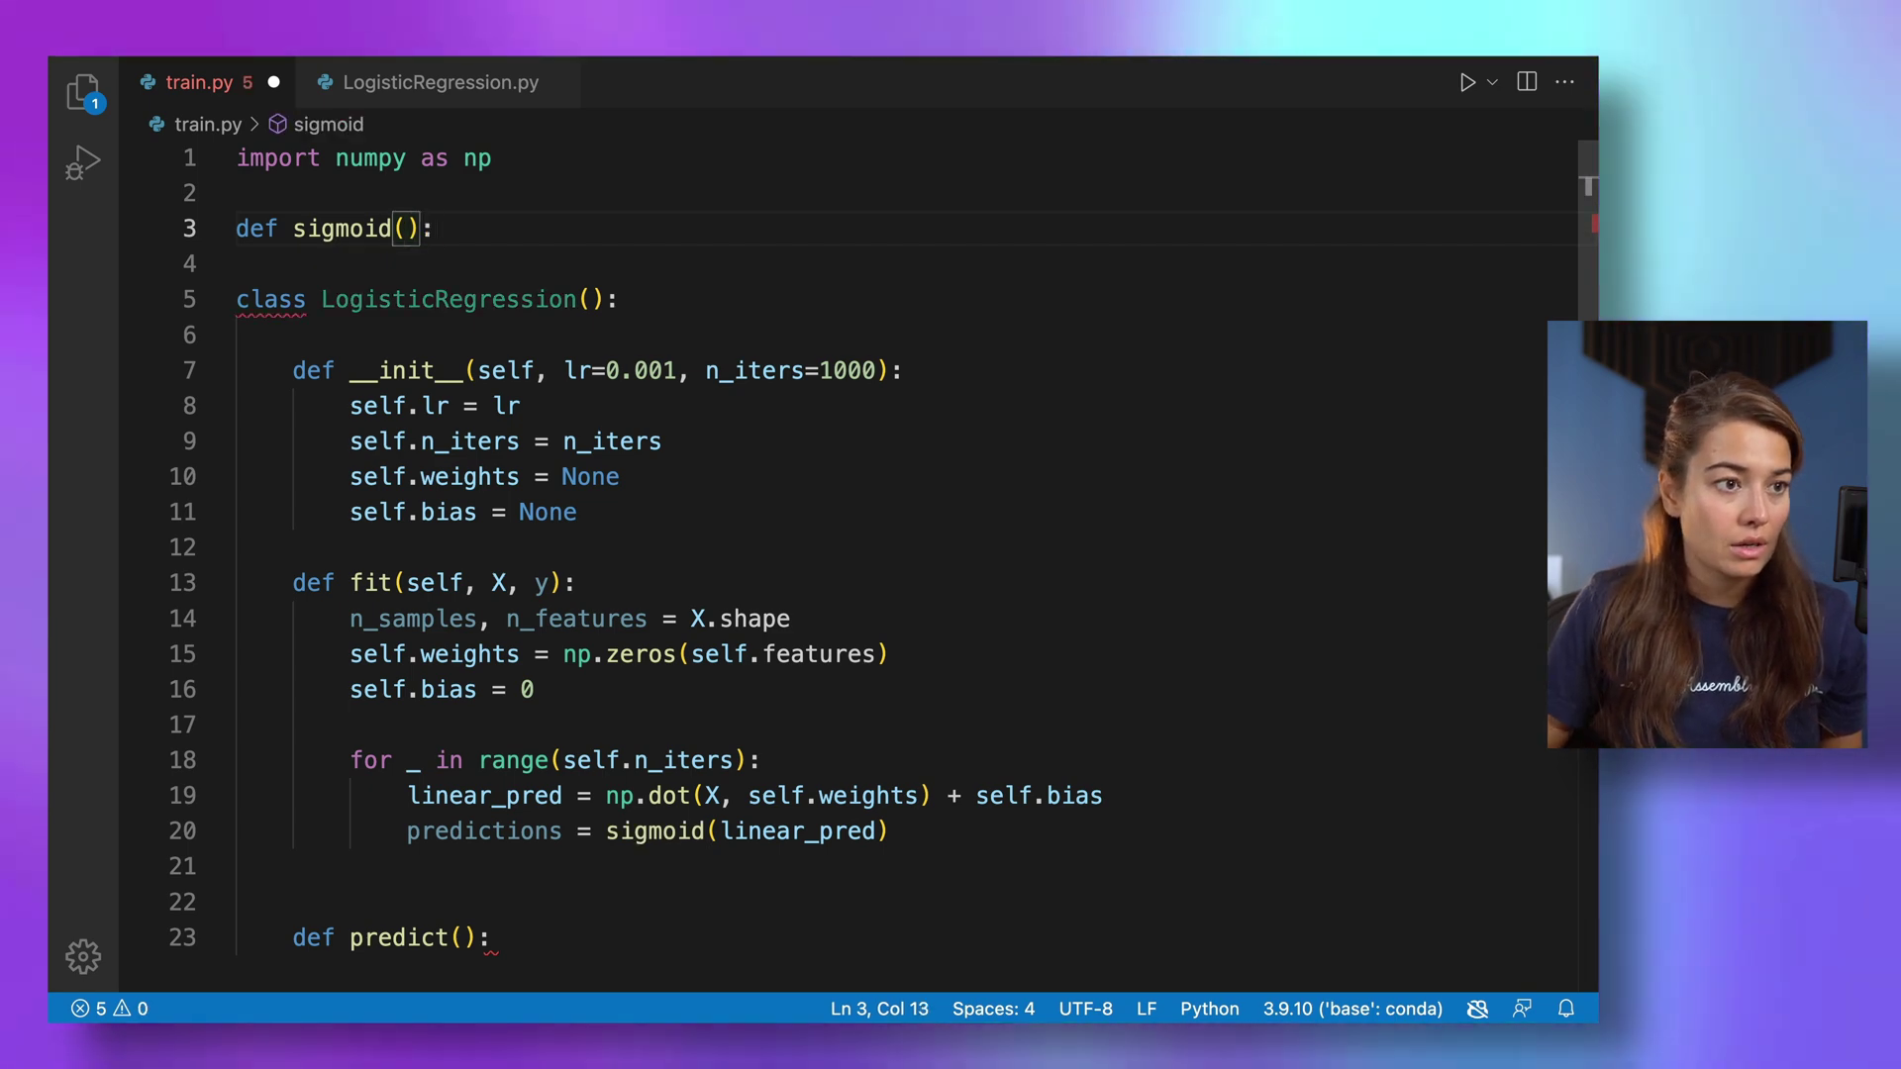
type("x")
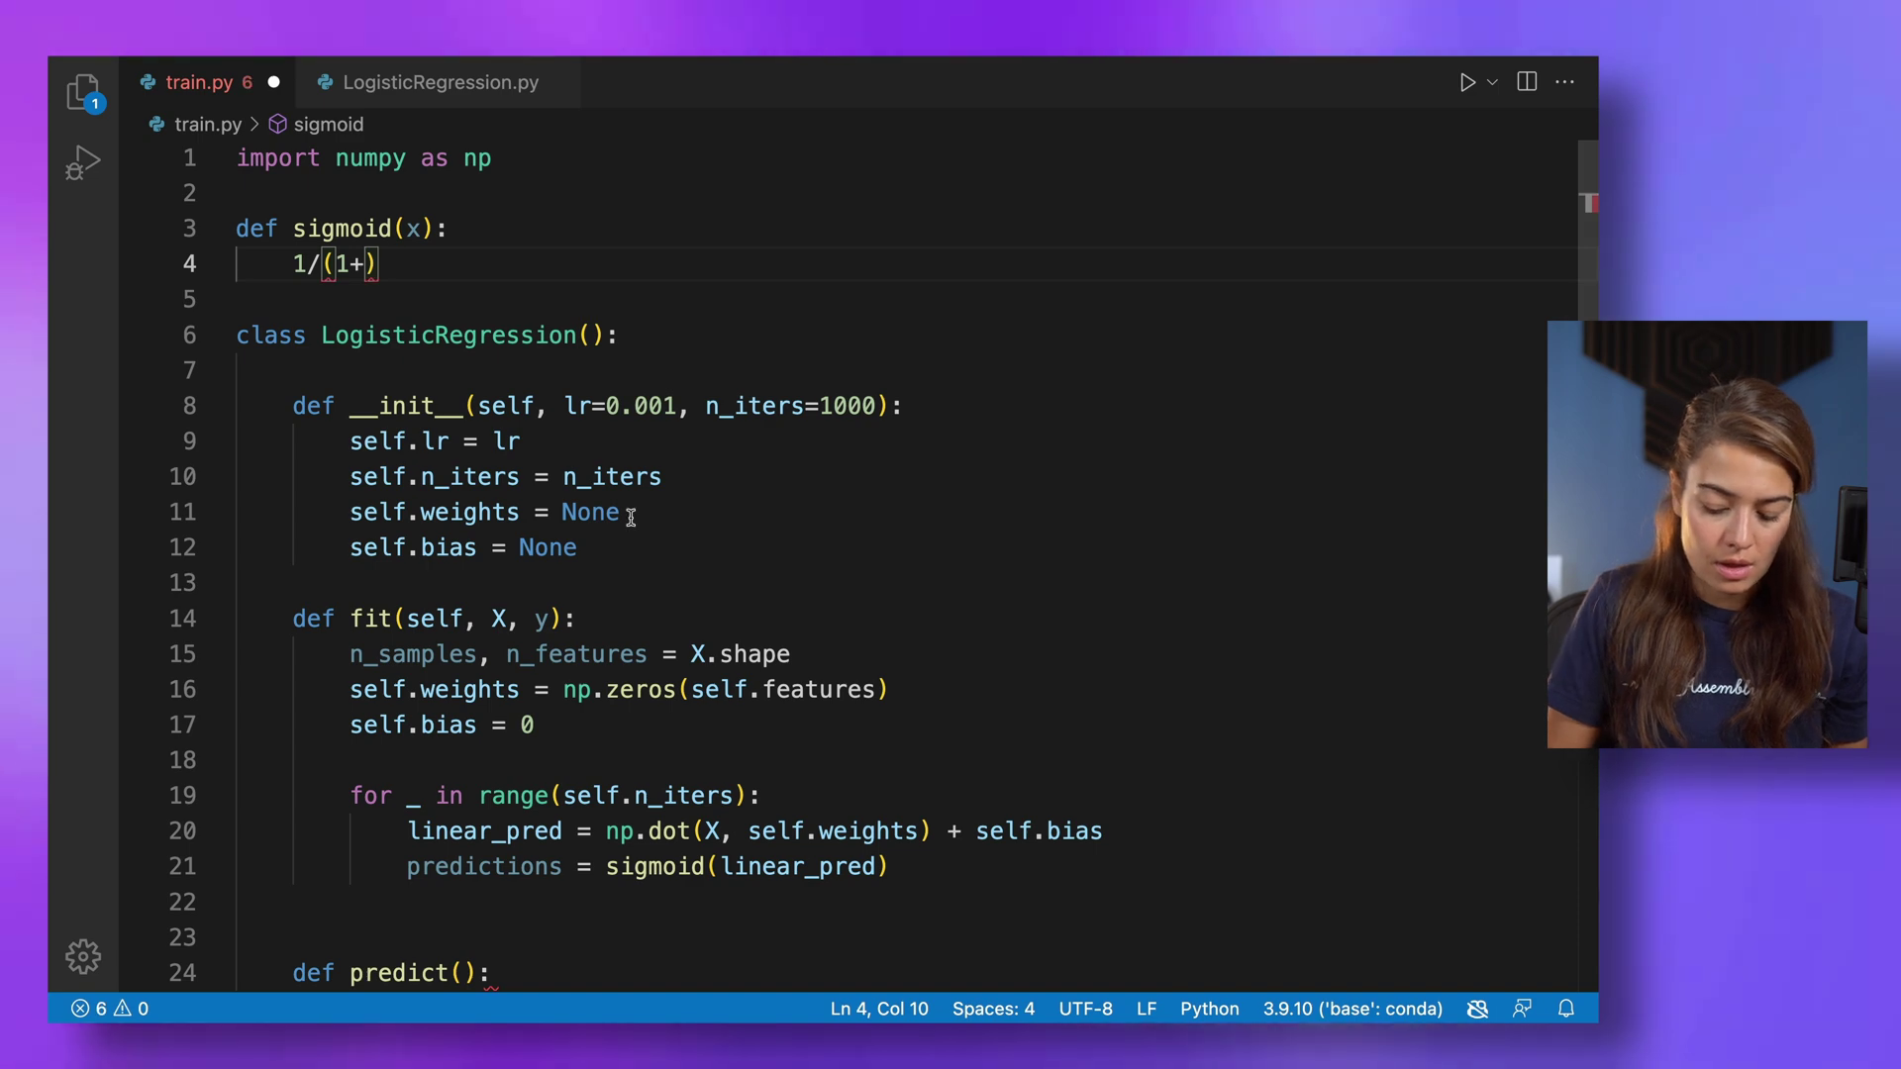
type("np.exp()")
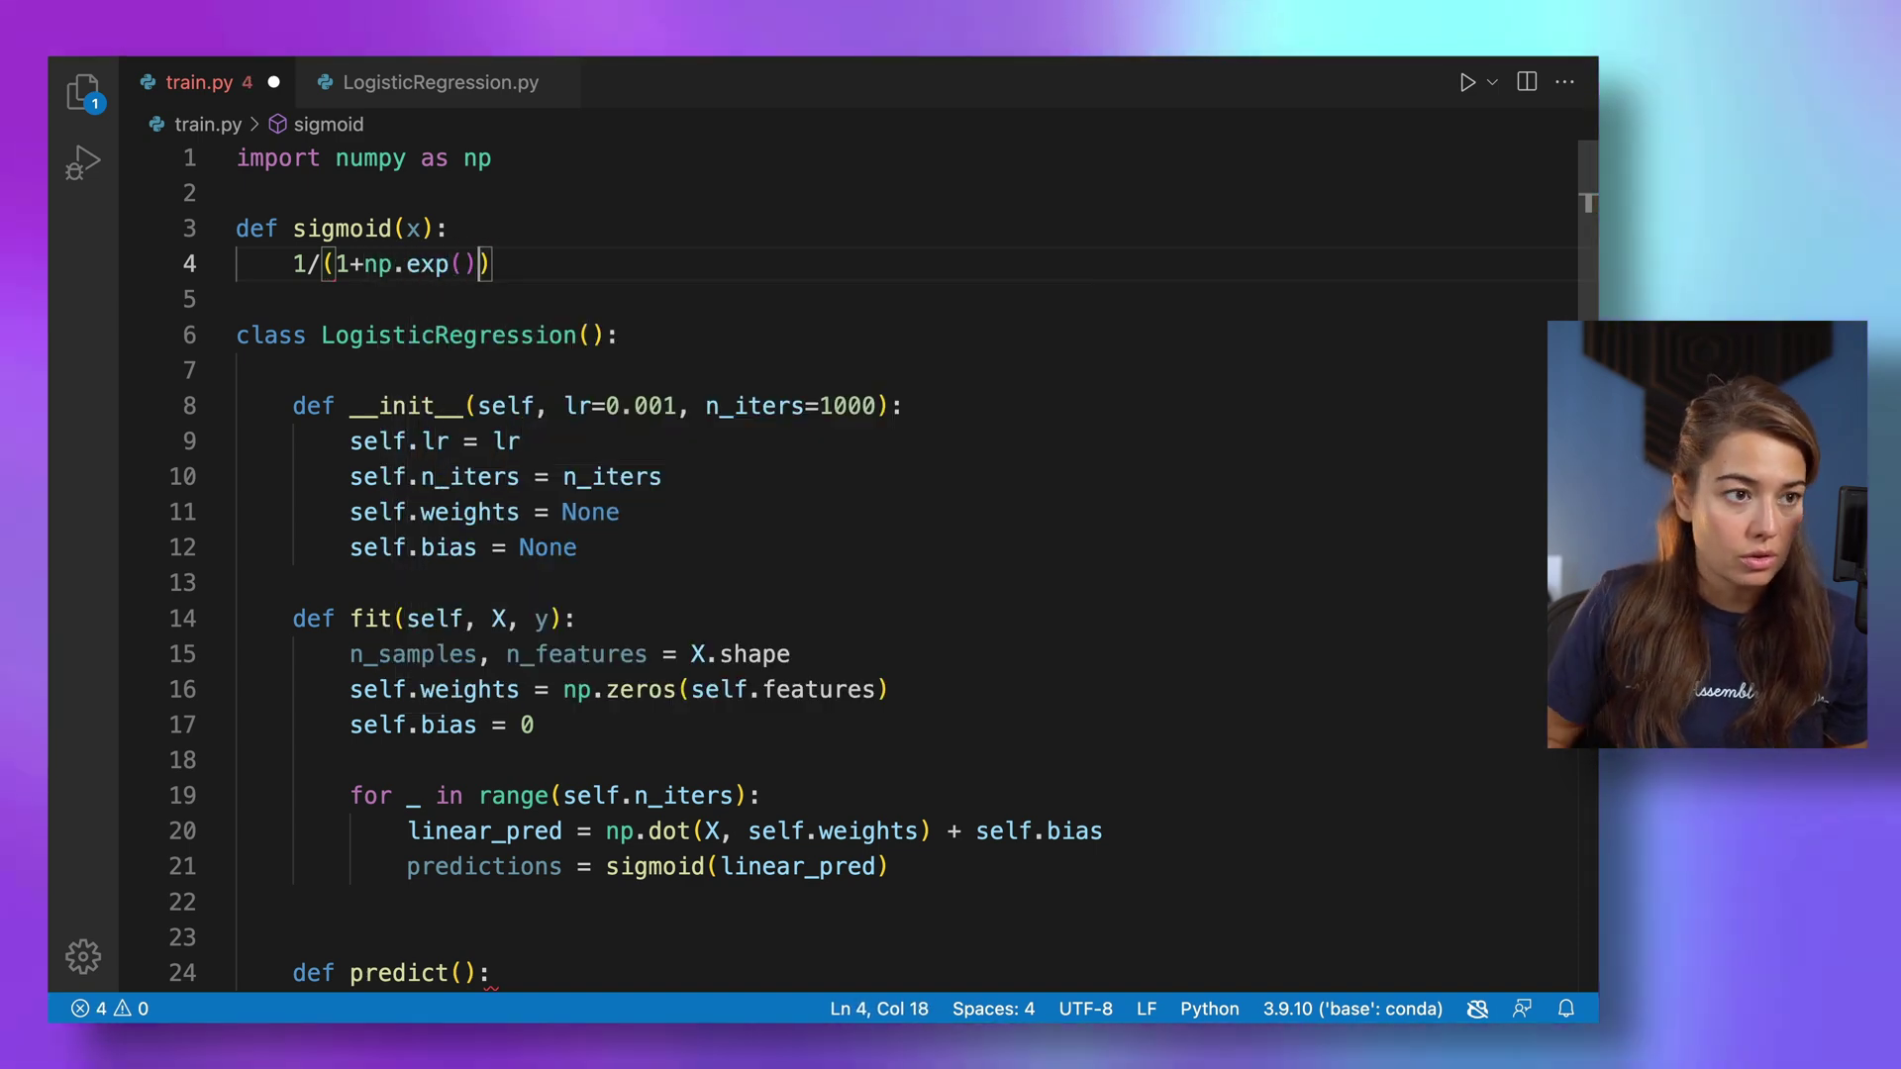
key("Left")
type("-x")
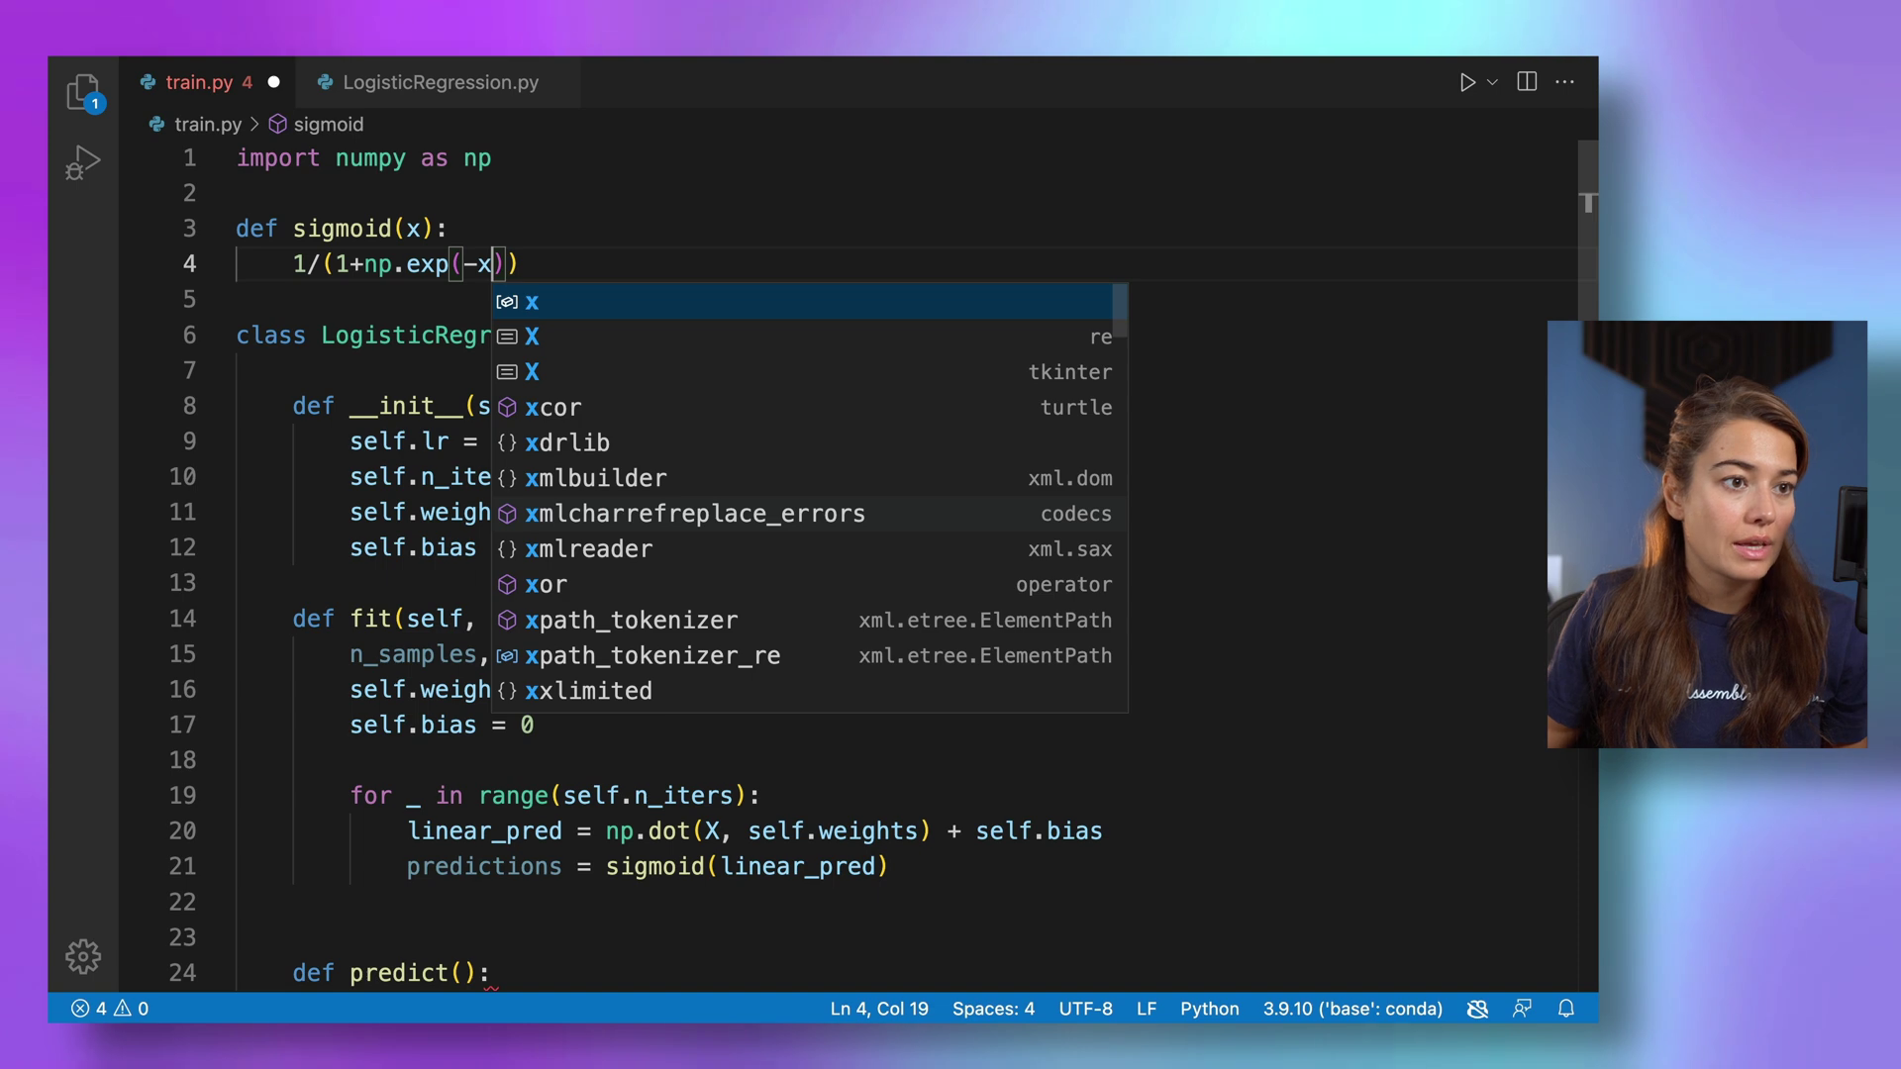
key("Escape")
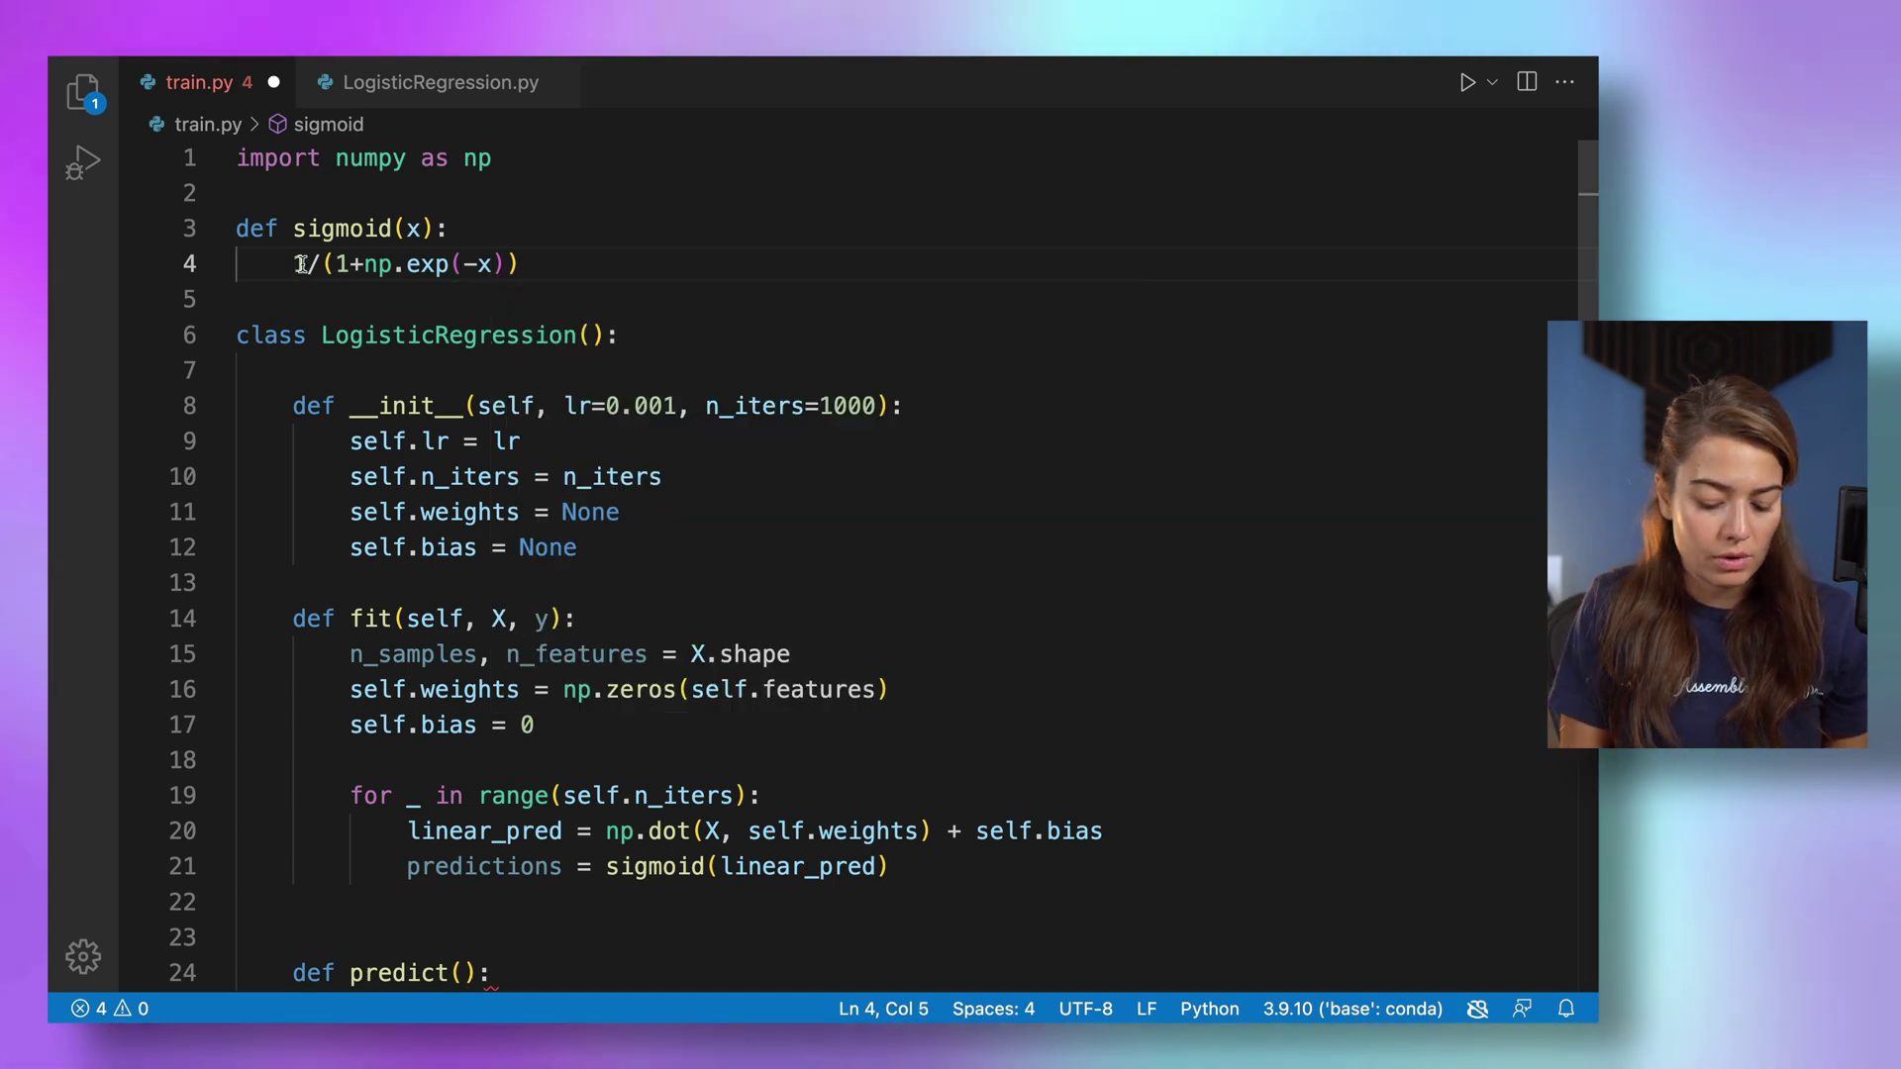
type("return")
scroll(550, 283, "down", 1)
left_click(550, 283)
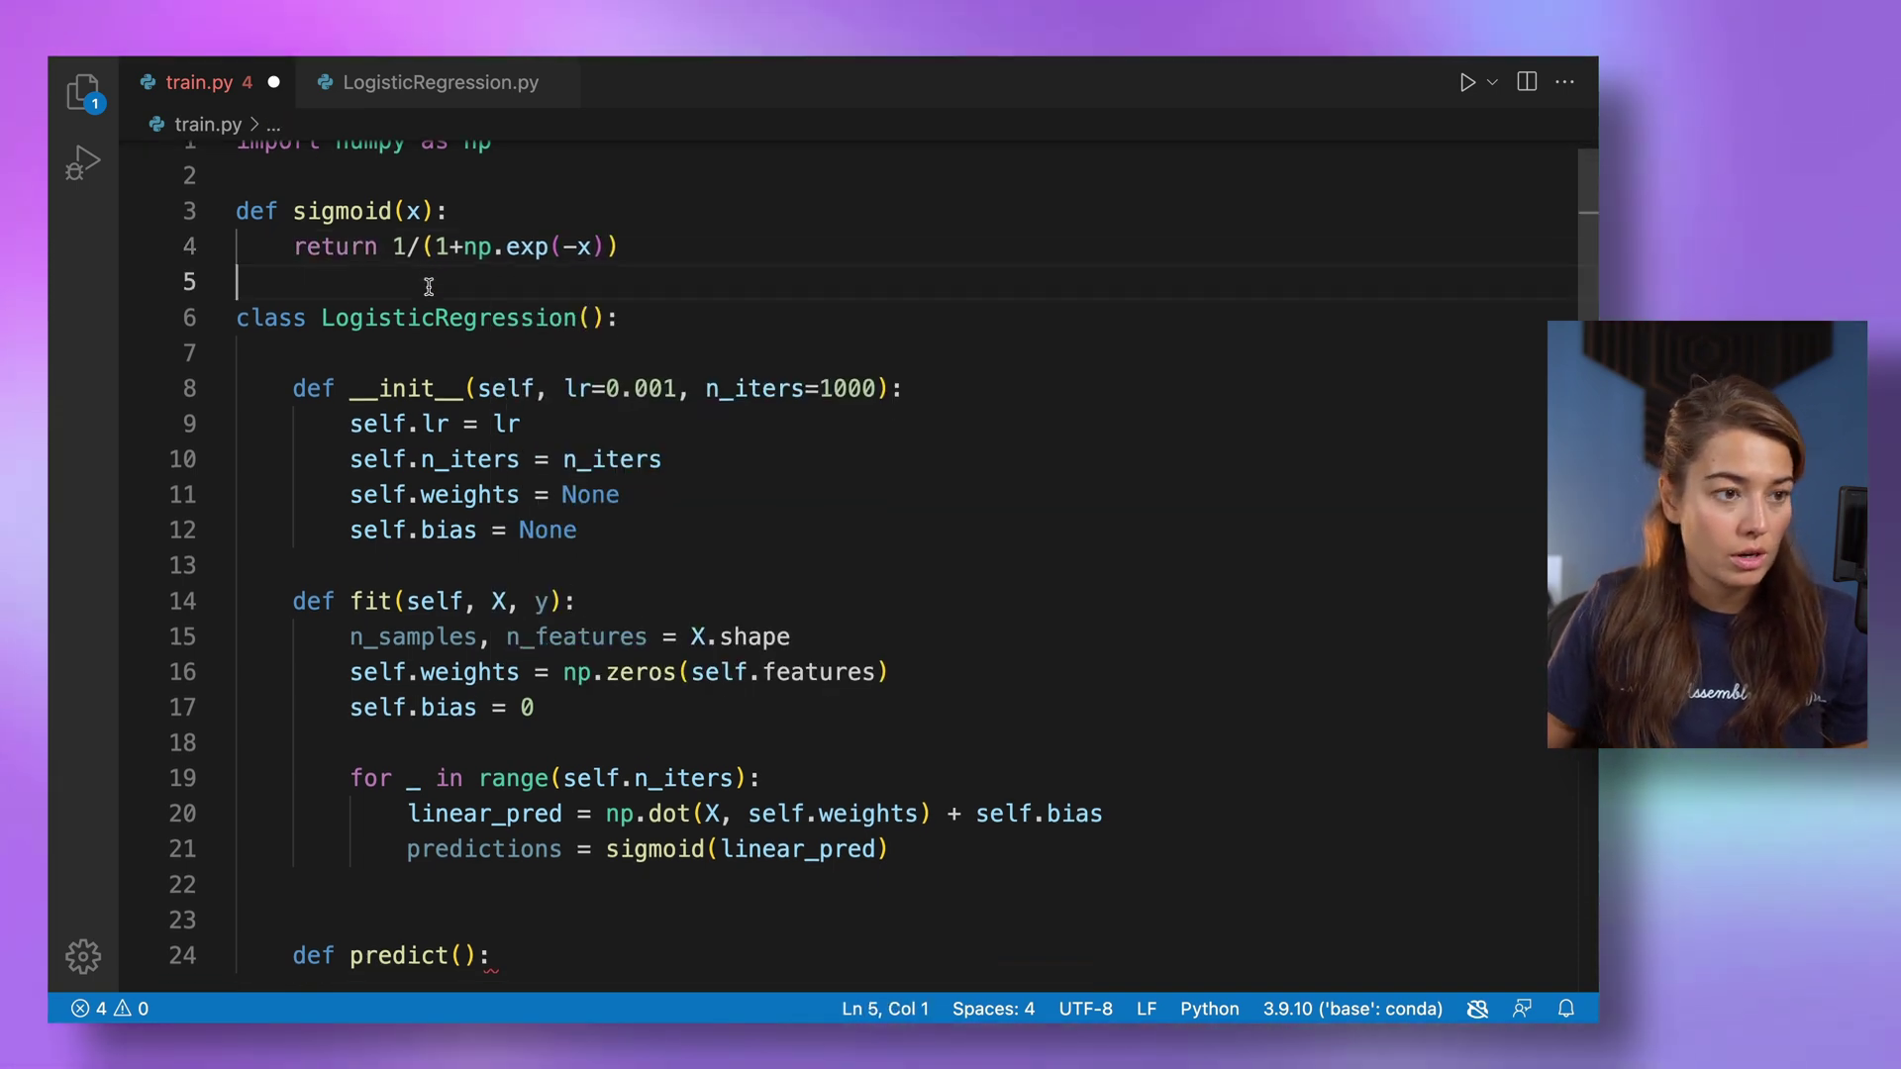
scroll(525, 438, "down", 3)
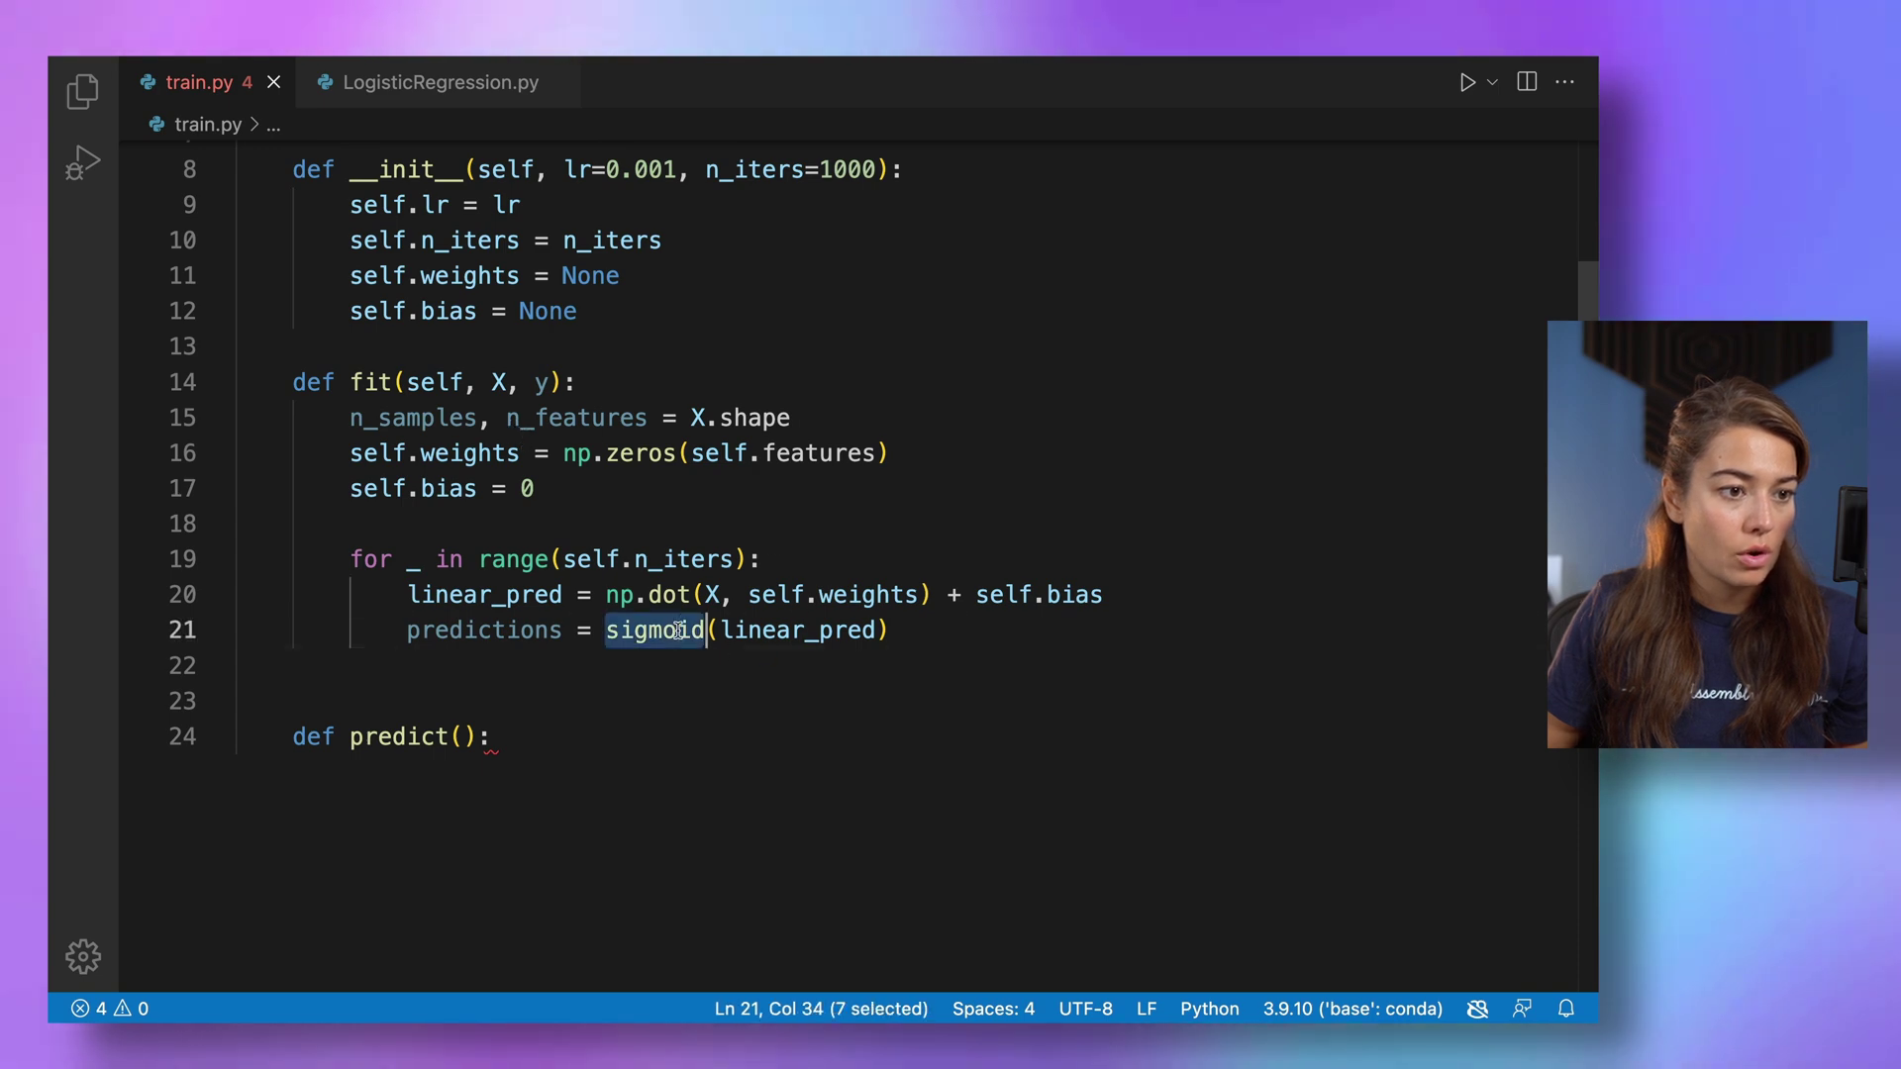
Compute dw = (1/n_samples) * np.dot(X.T, (predictions - y)) and begin db = (1/n_samples) * np.sum(predictions.
left_click(899, 632)
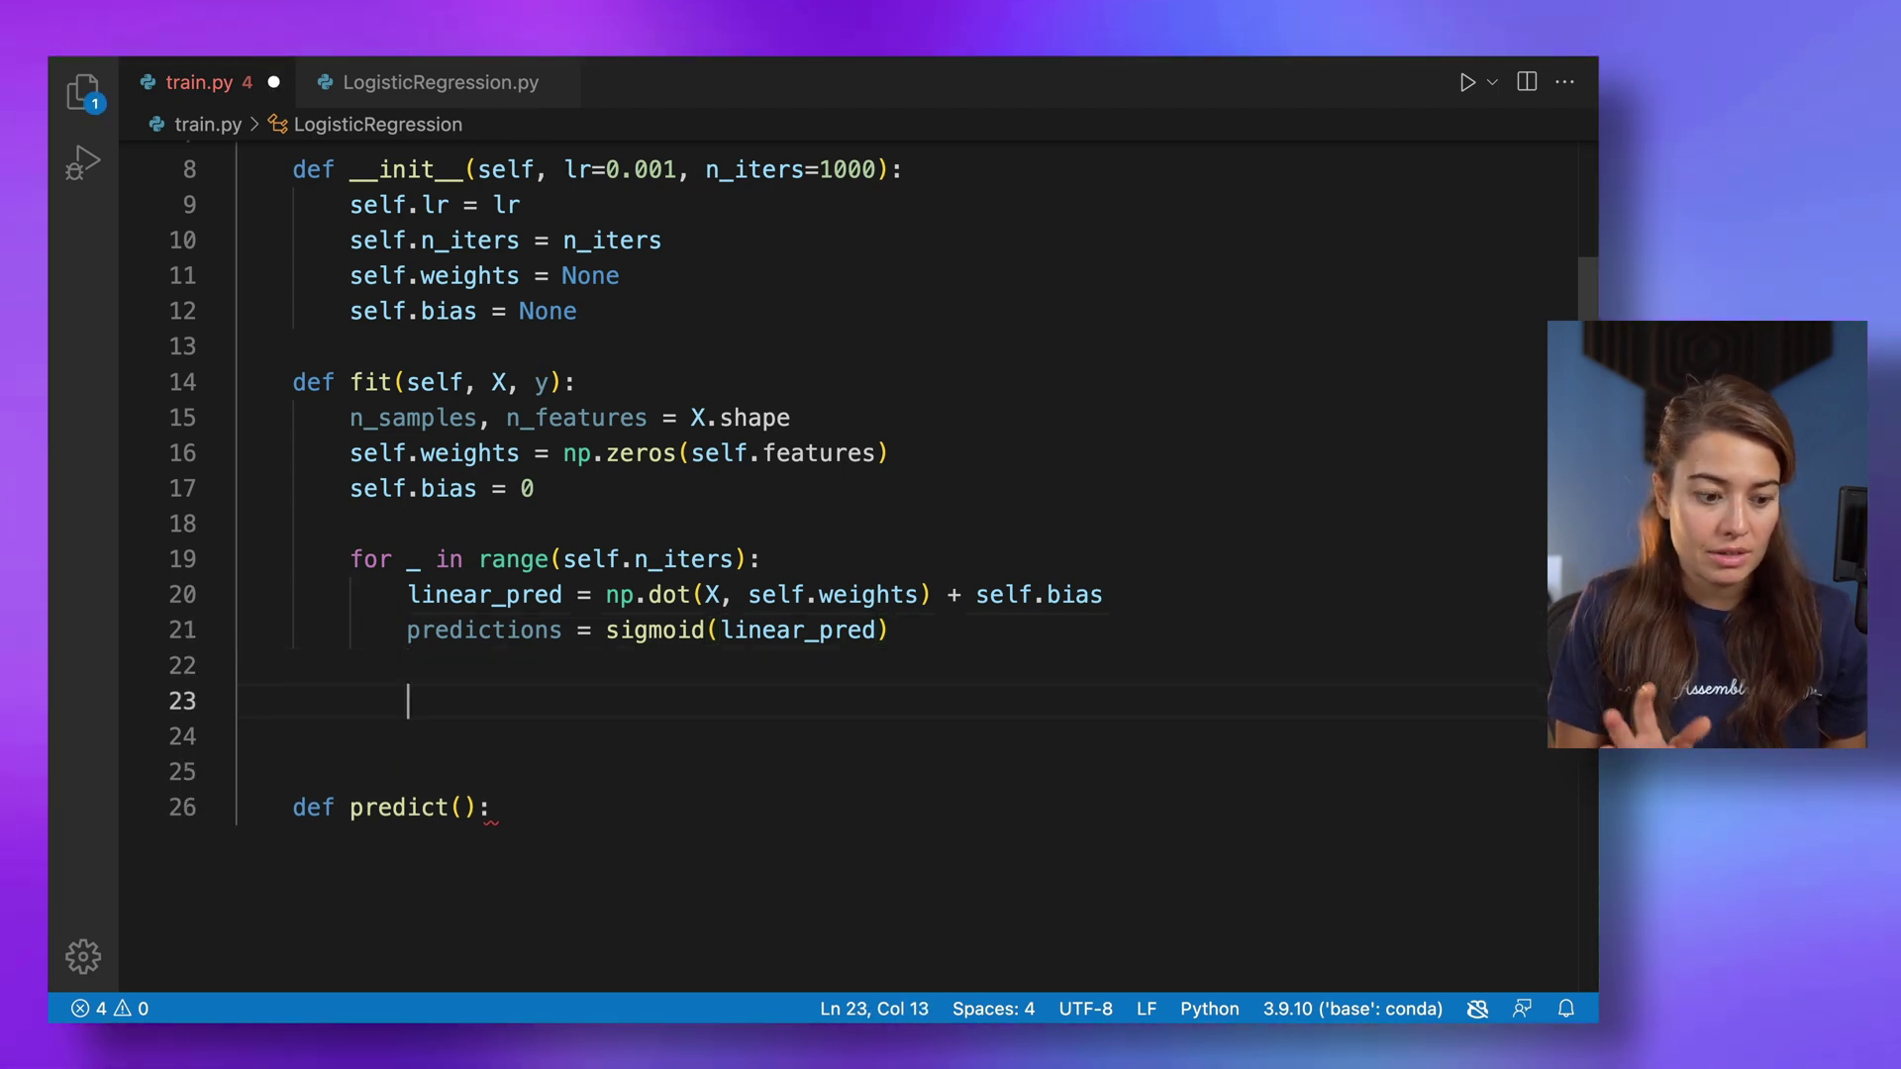
type("dw = (")
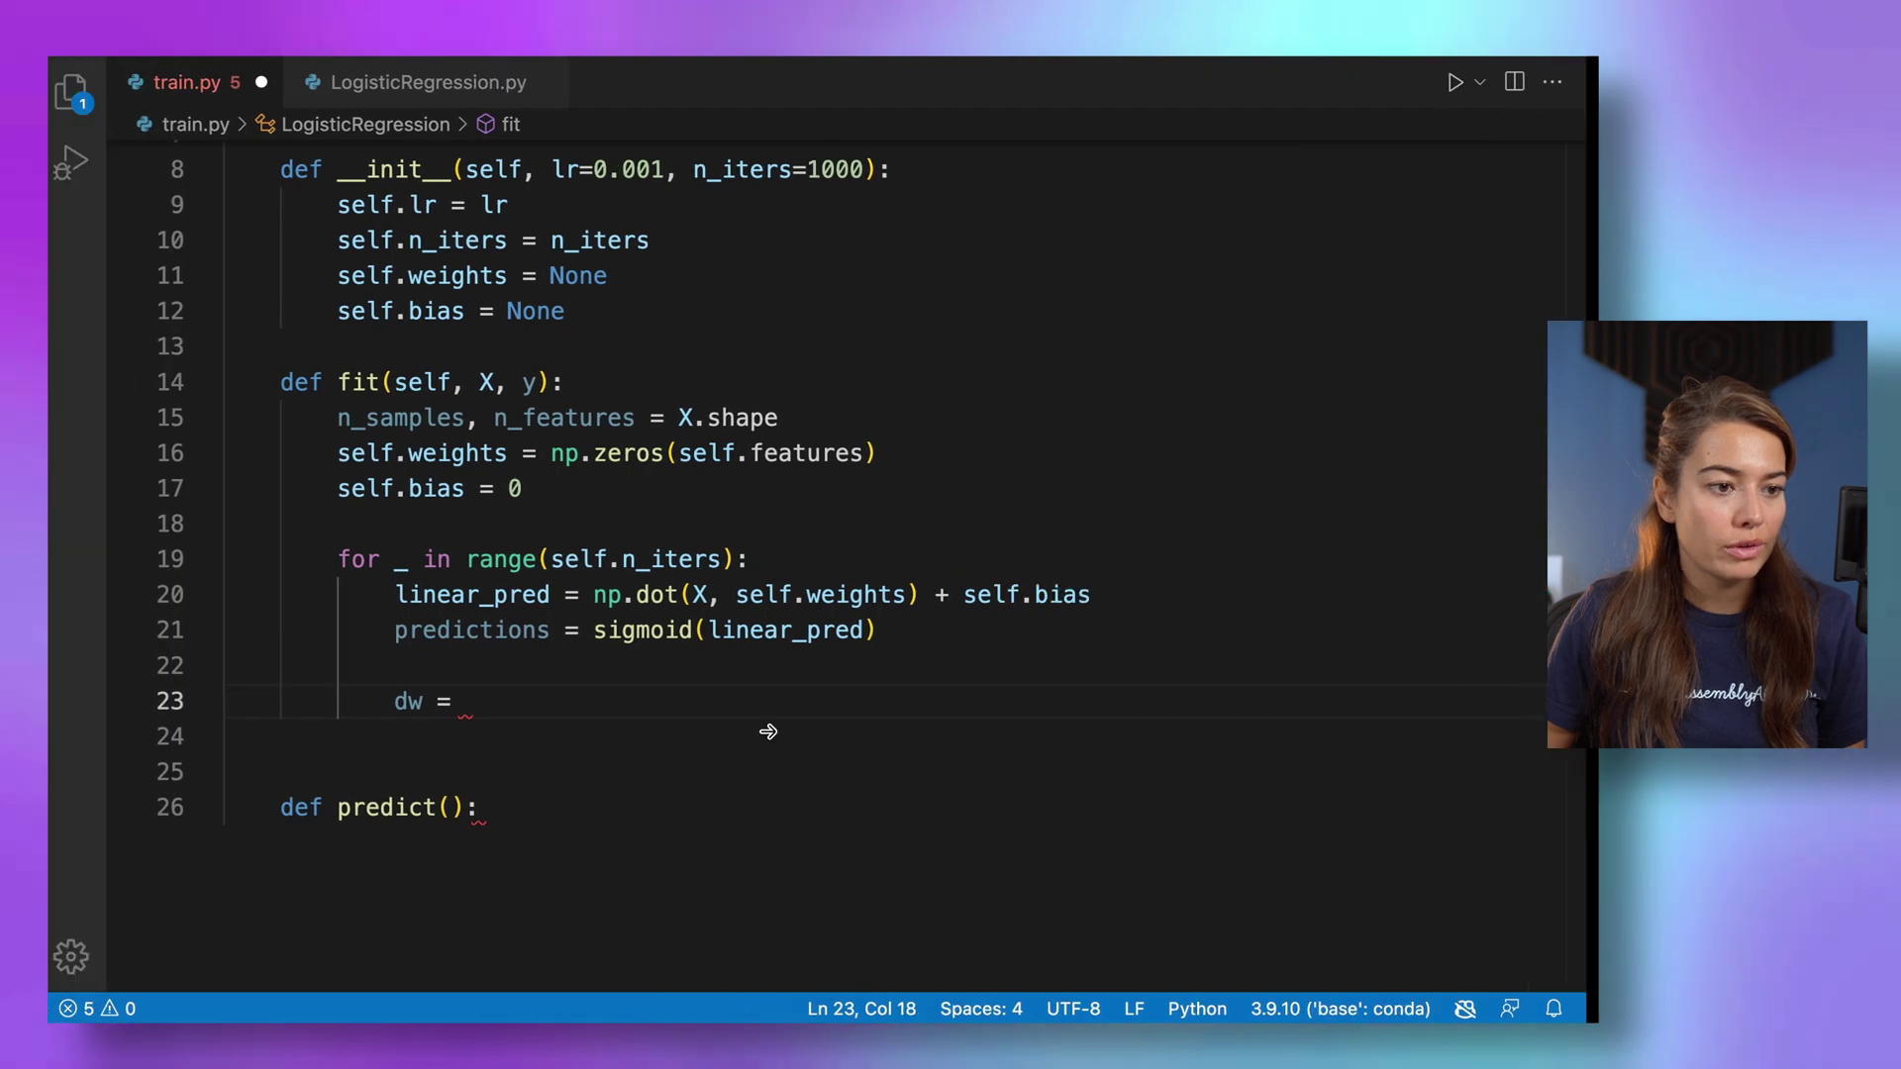
key("Left")
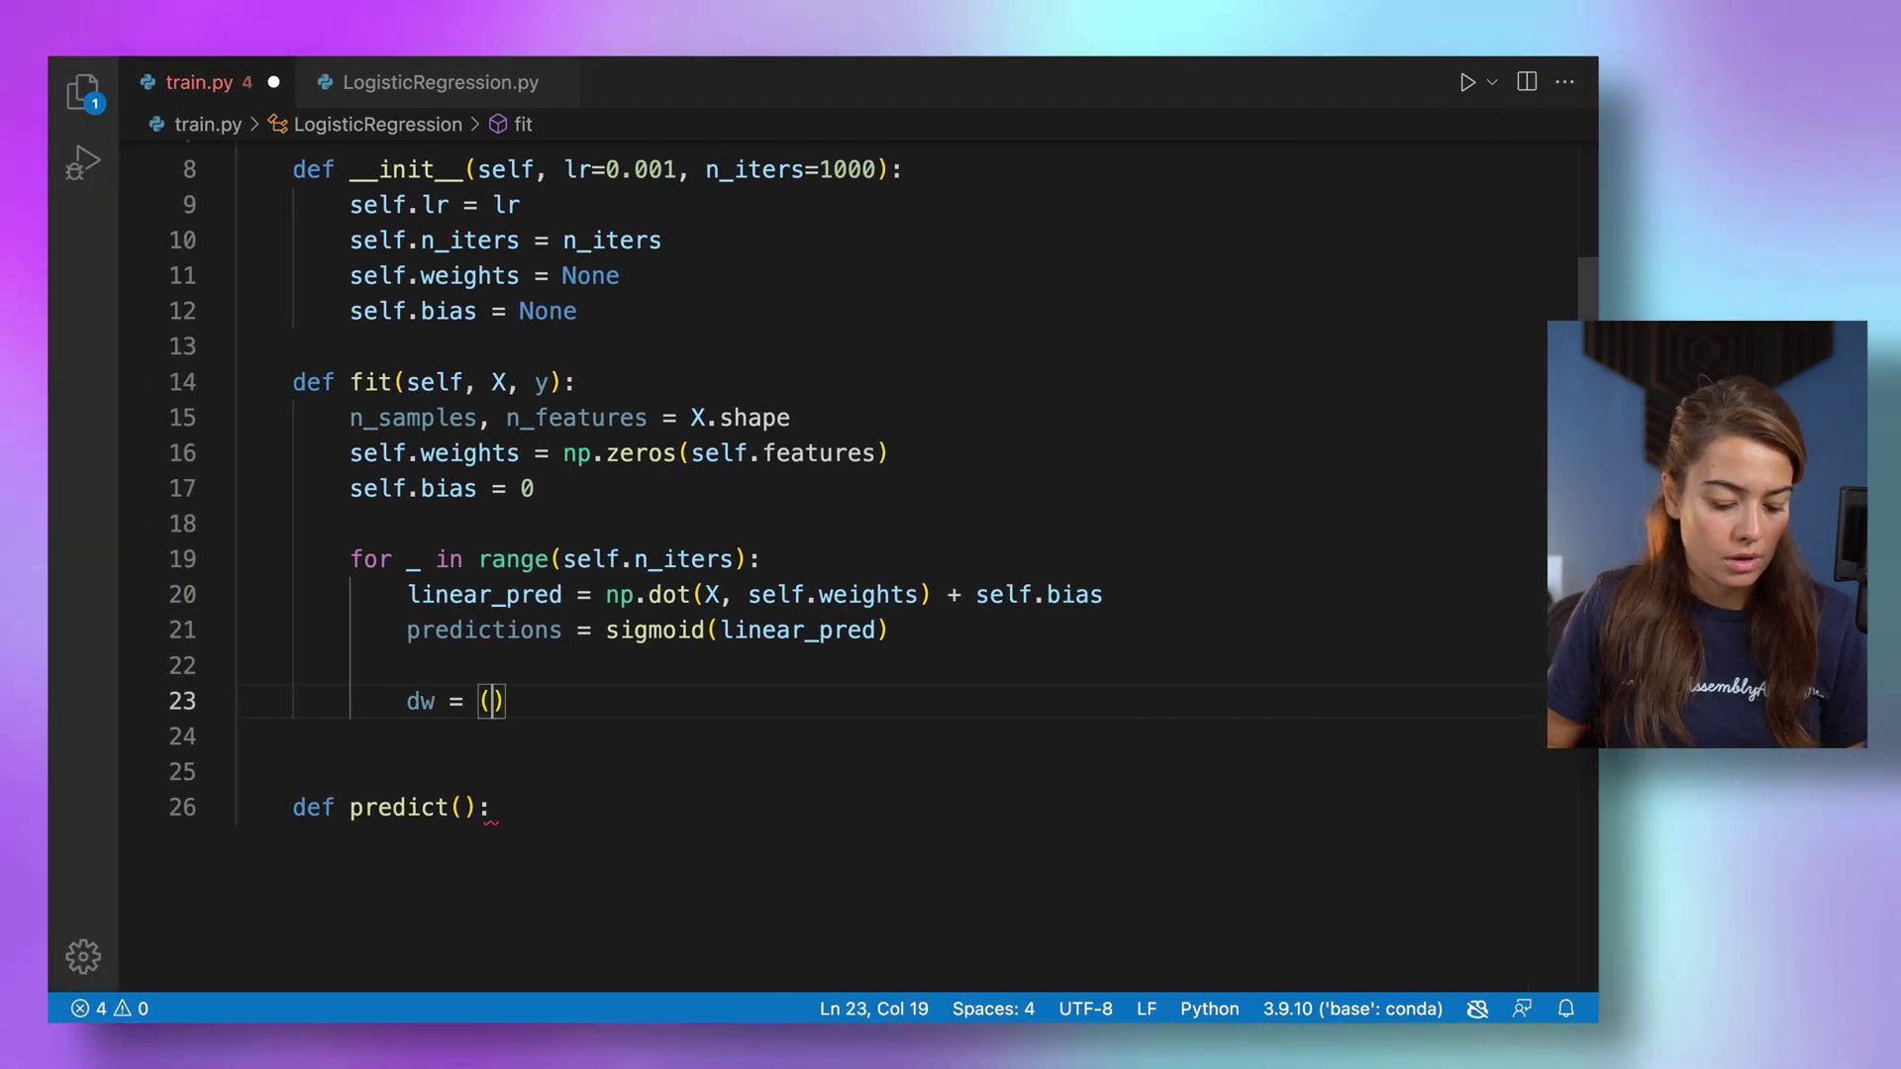
type("1/n_sam")
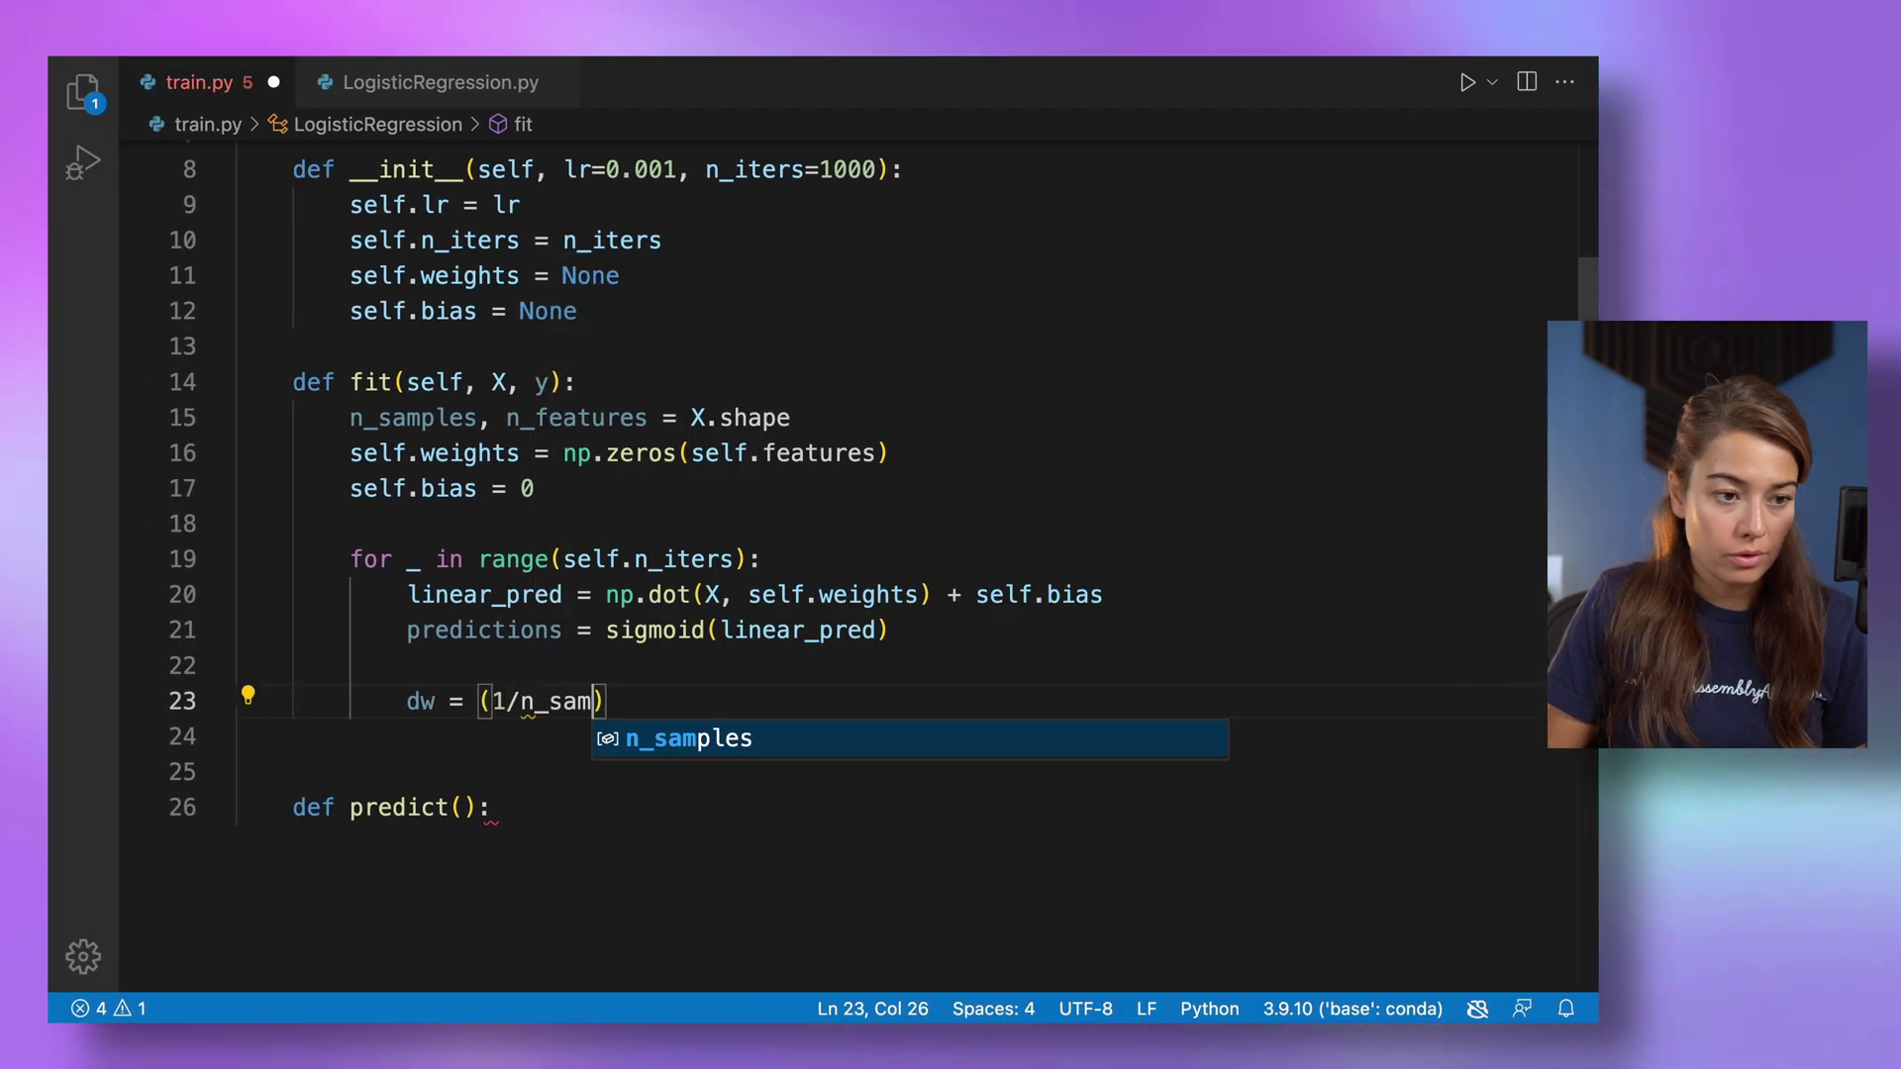
type("ples) ")
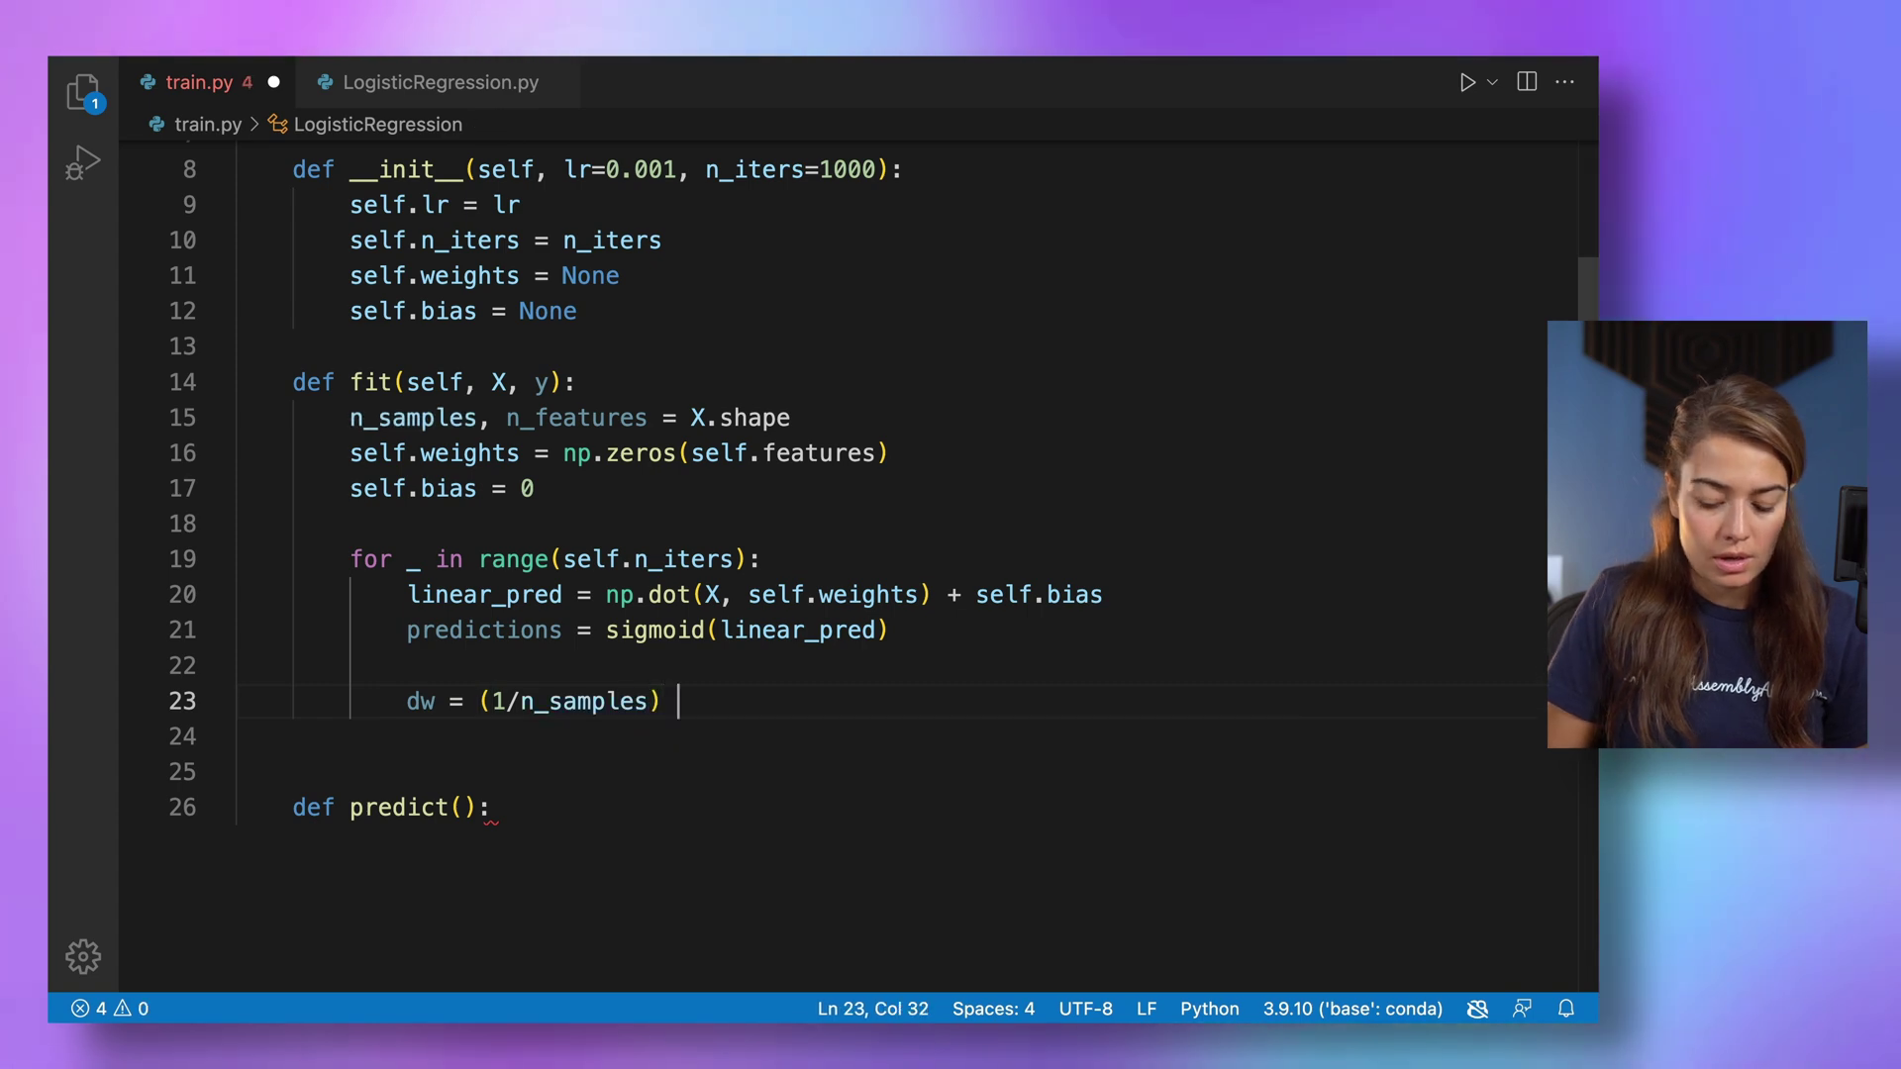
type("*")
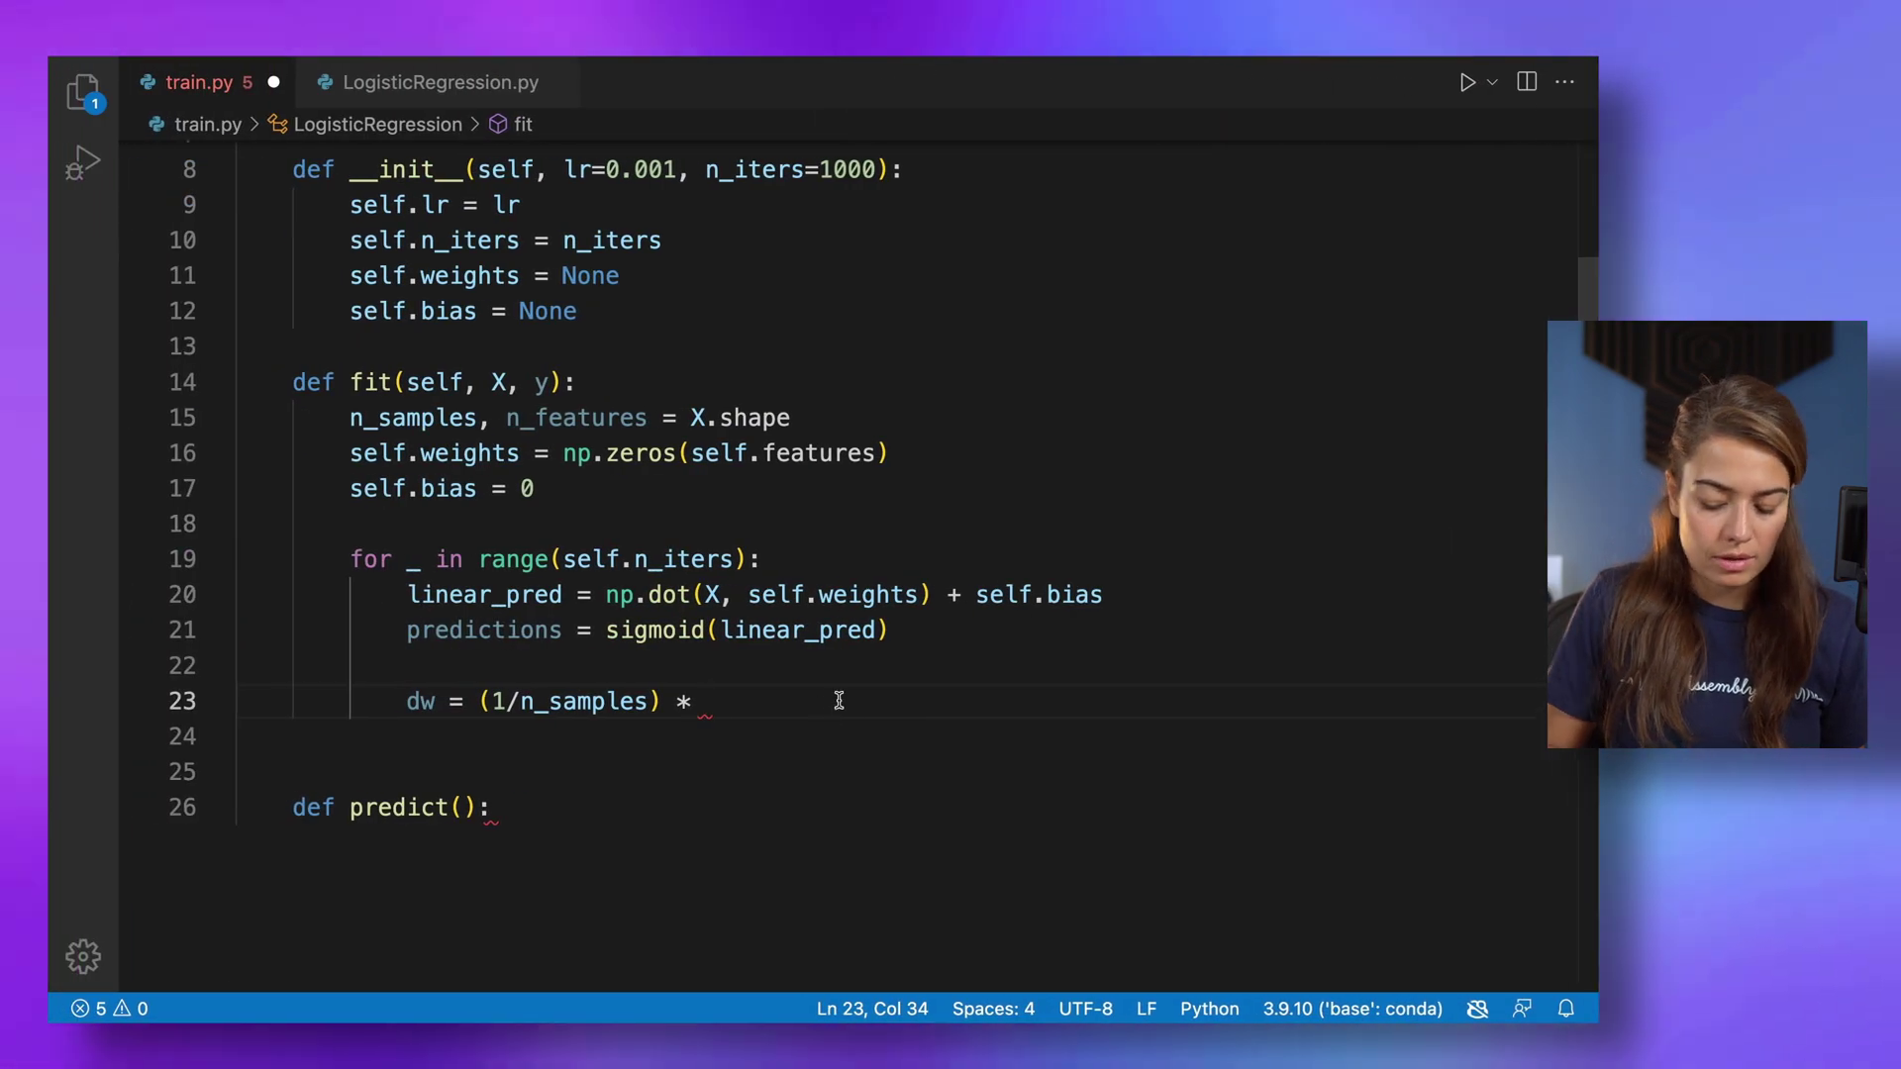
type("np.dot()")
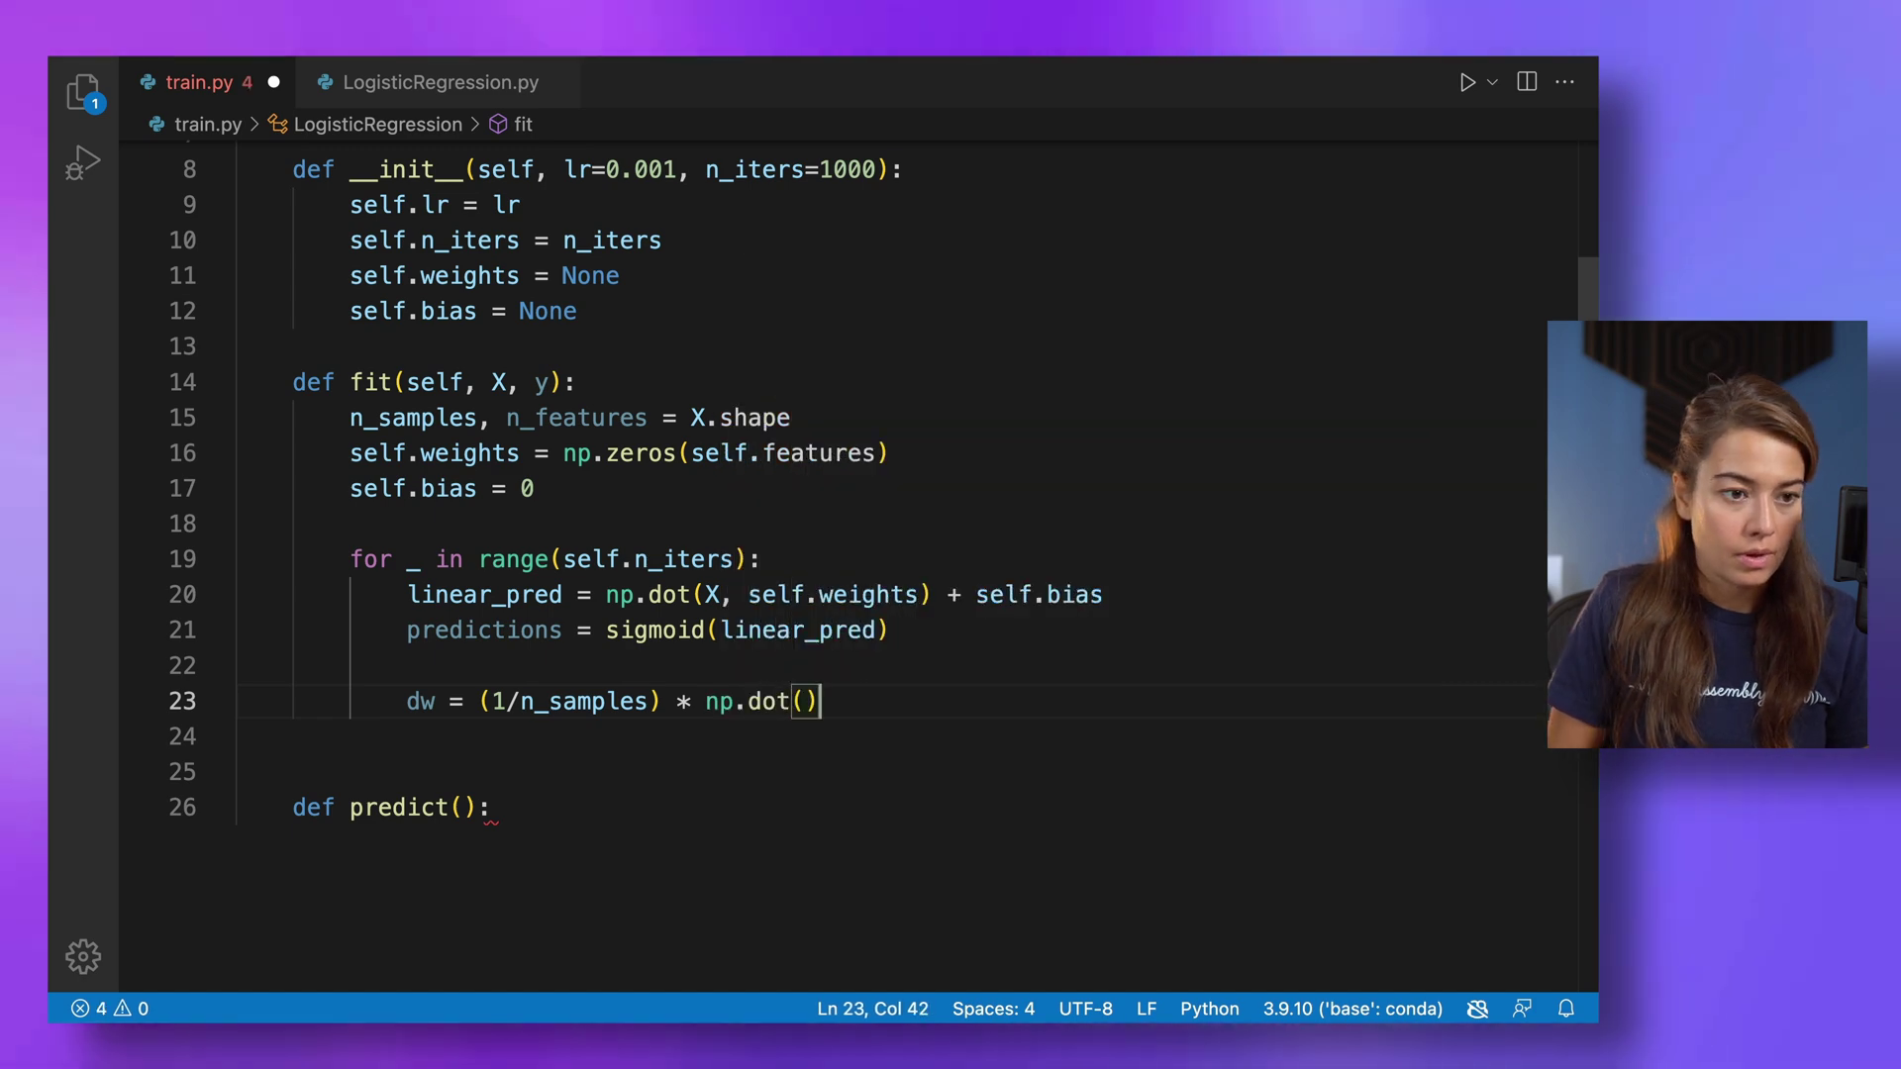
type("X.T")
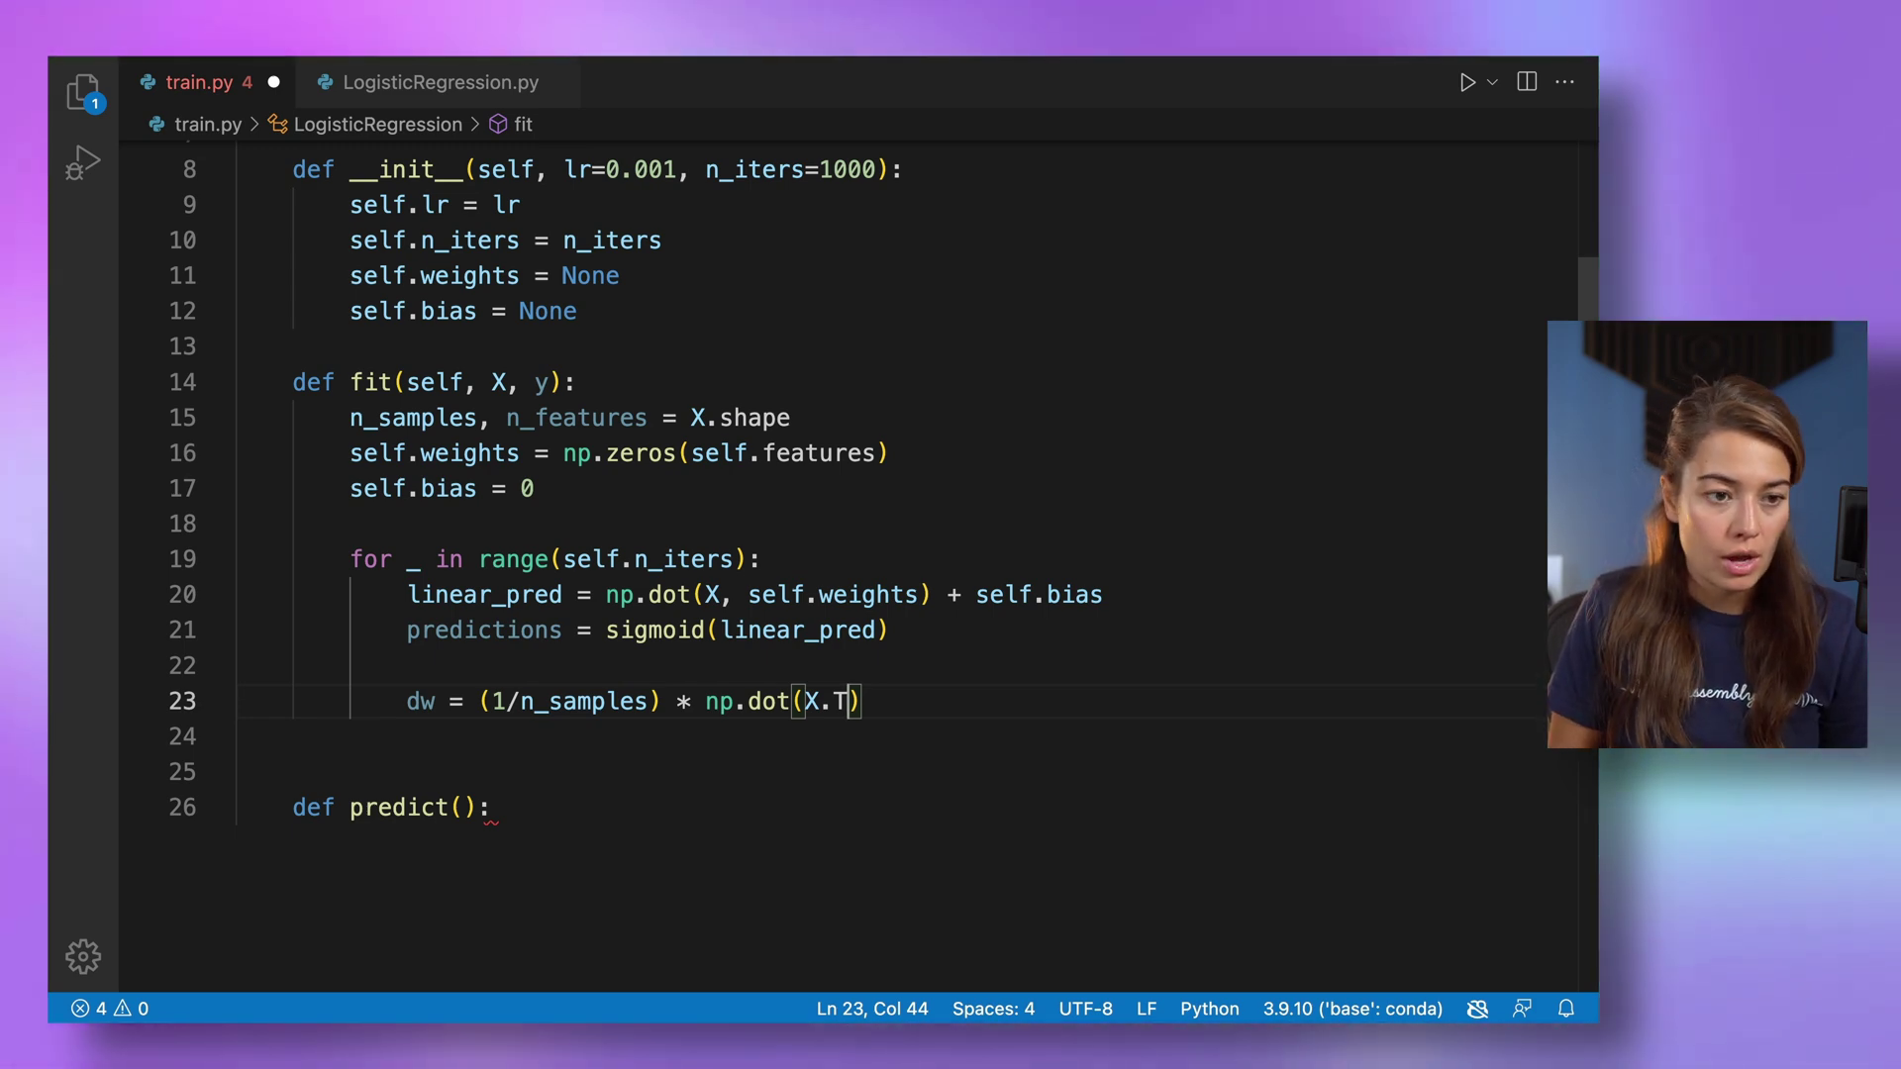
type(", (y")
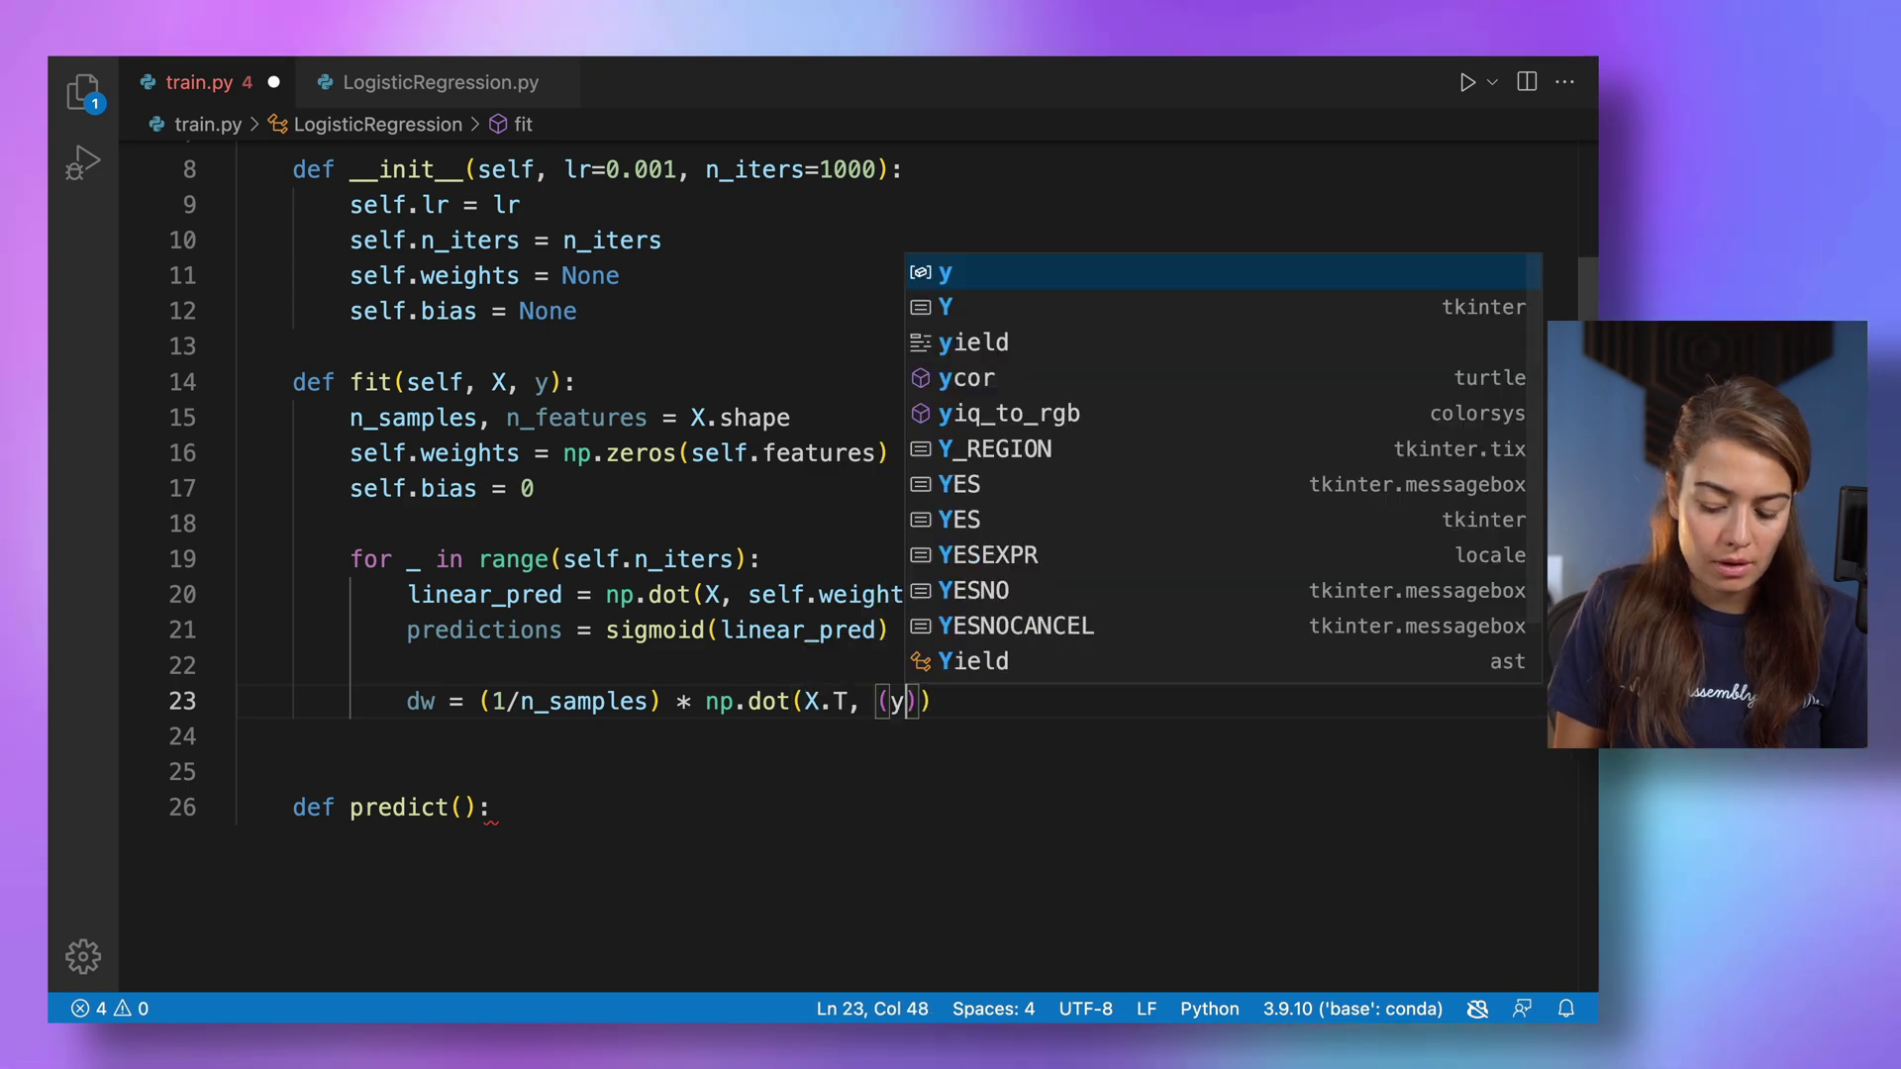
key("BackSpace")
type("pre")
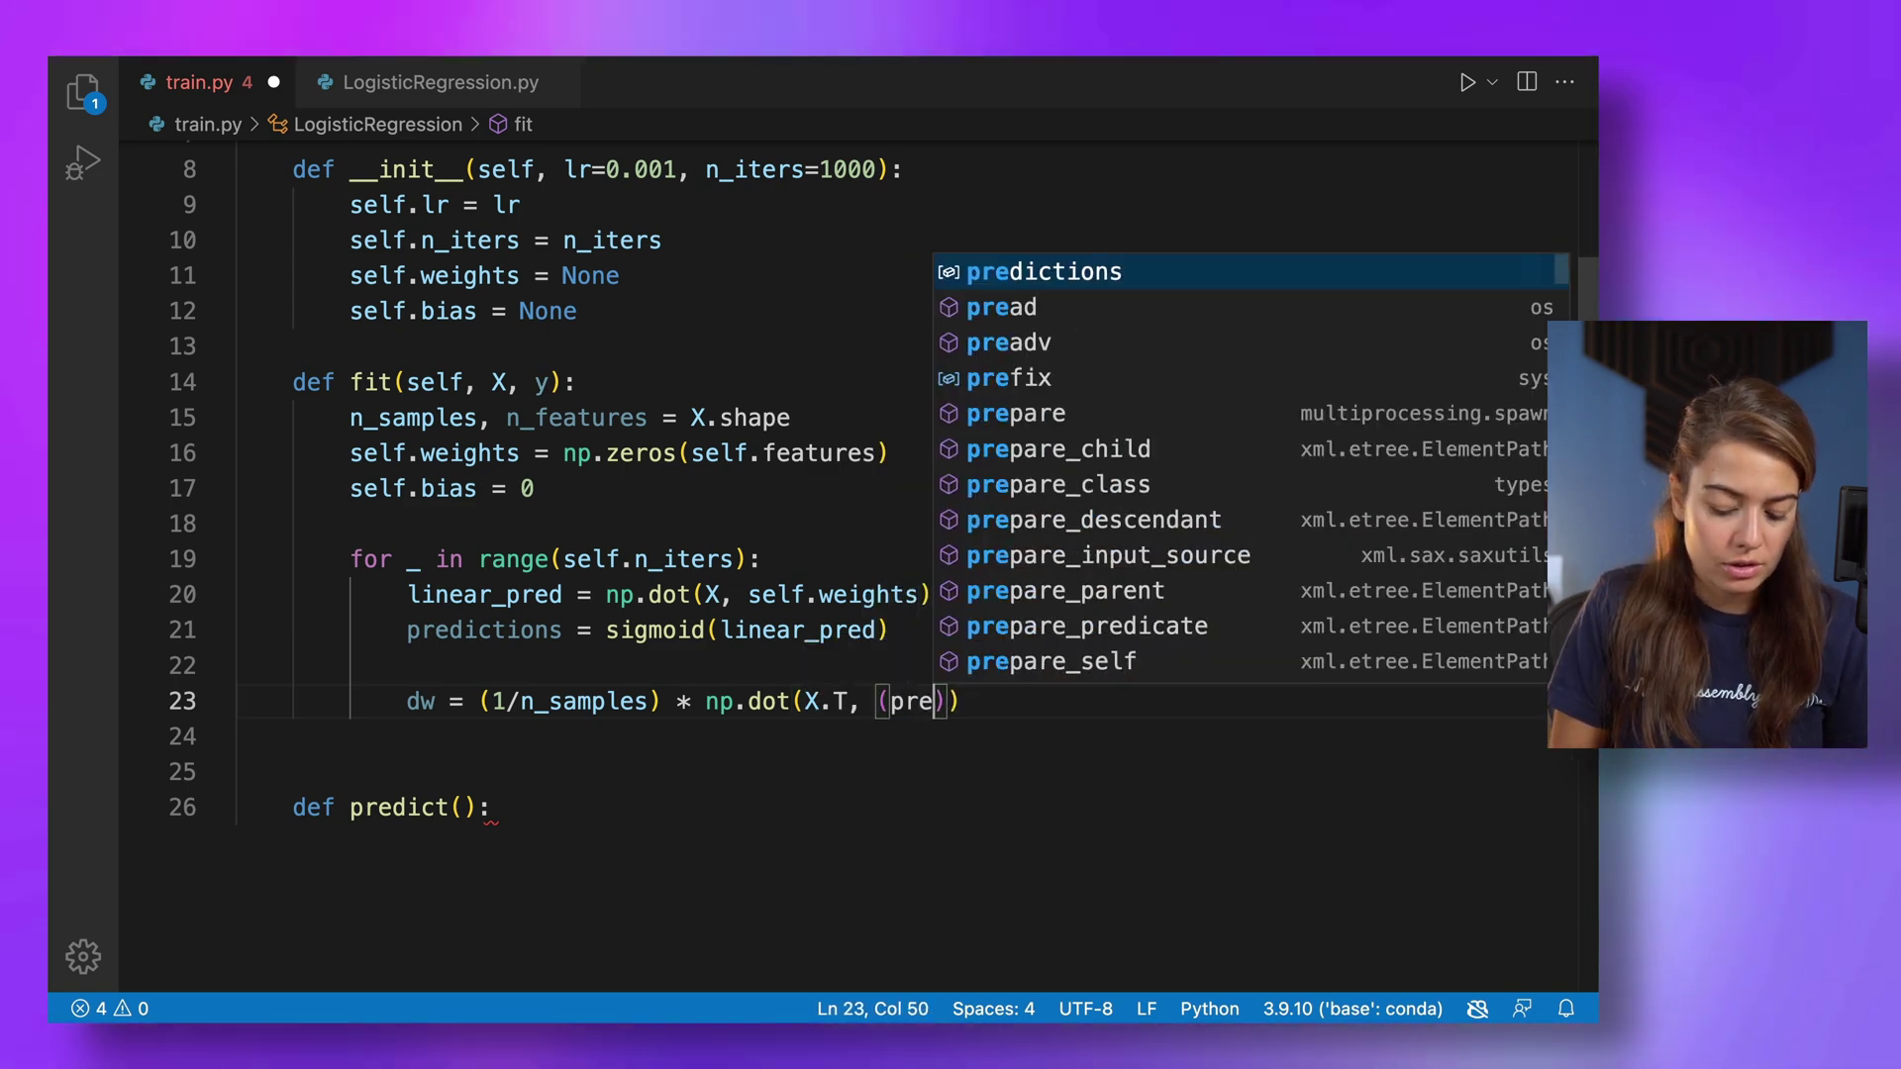
type("dictions ")
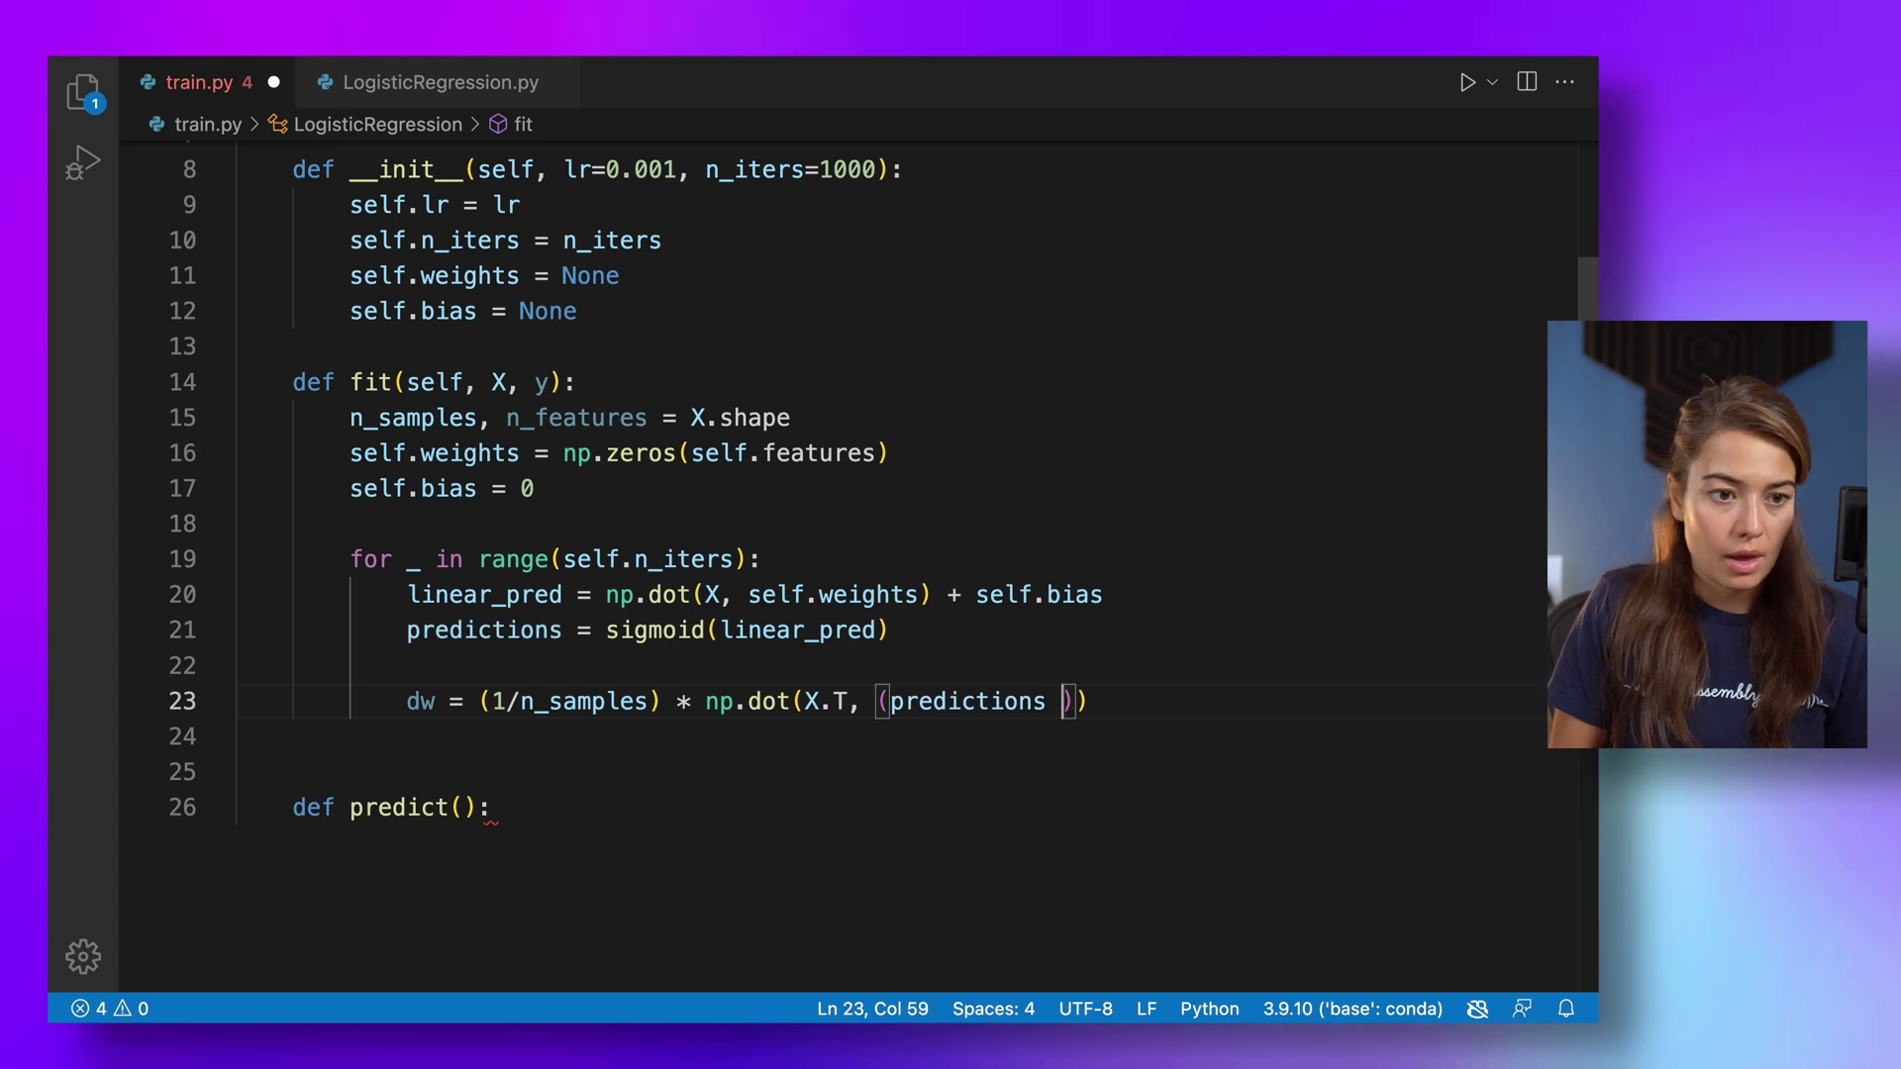
type("- y")
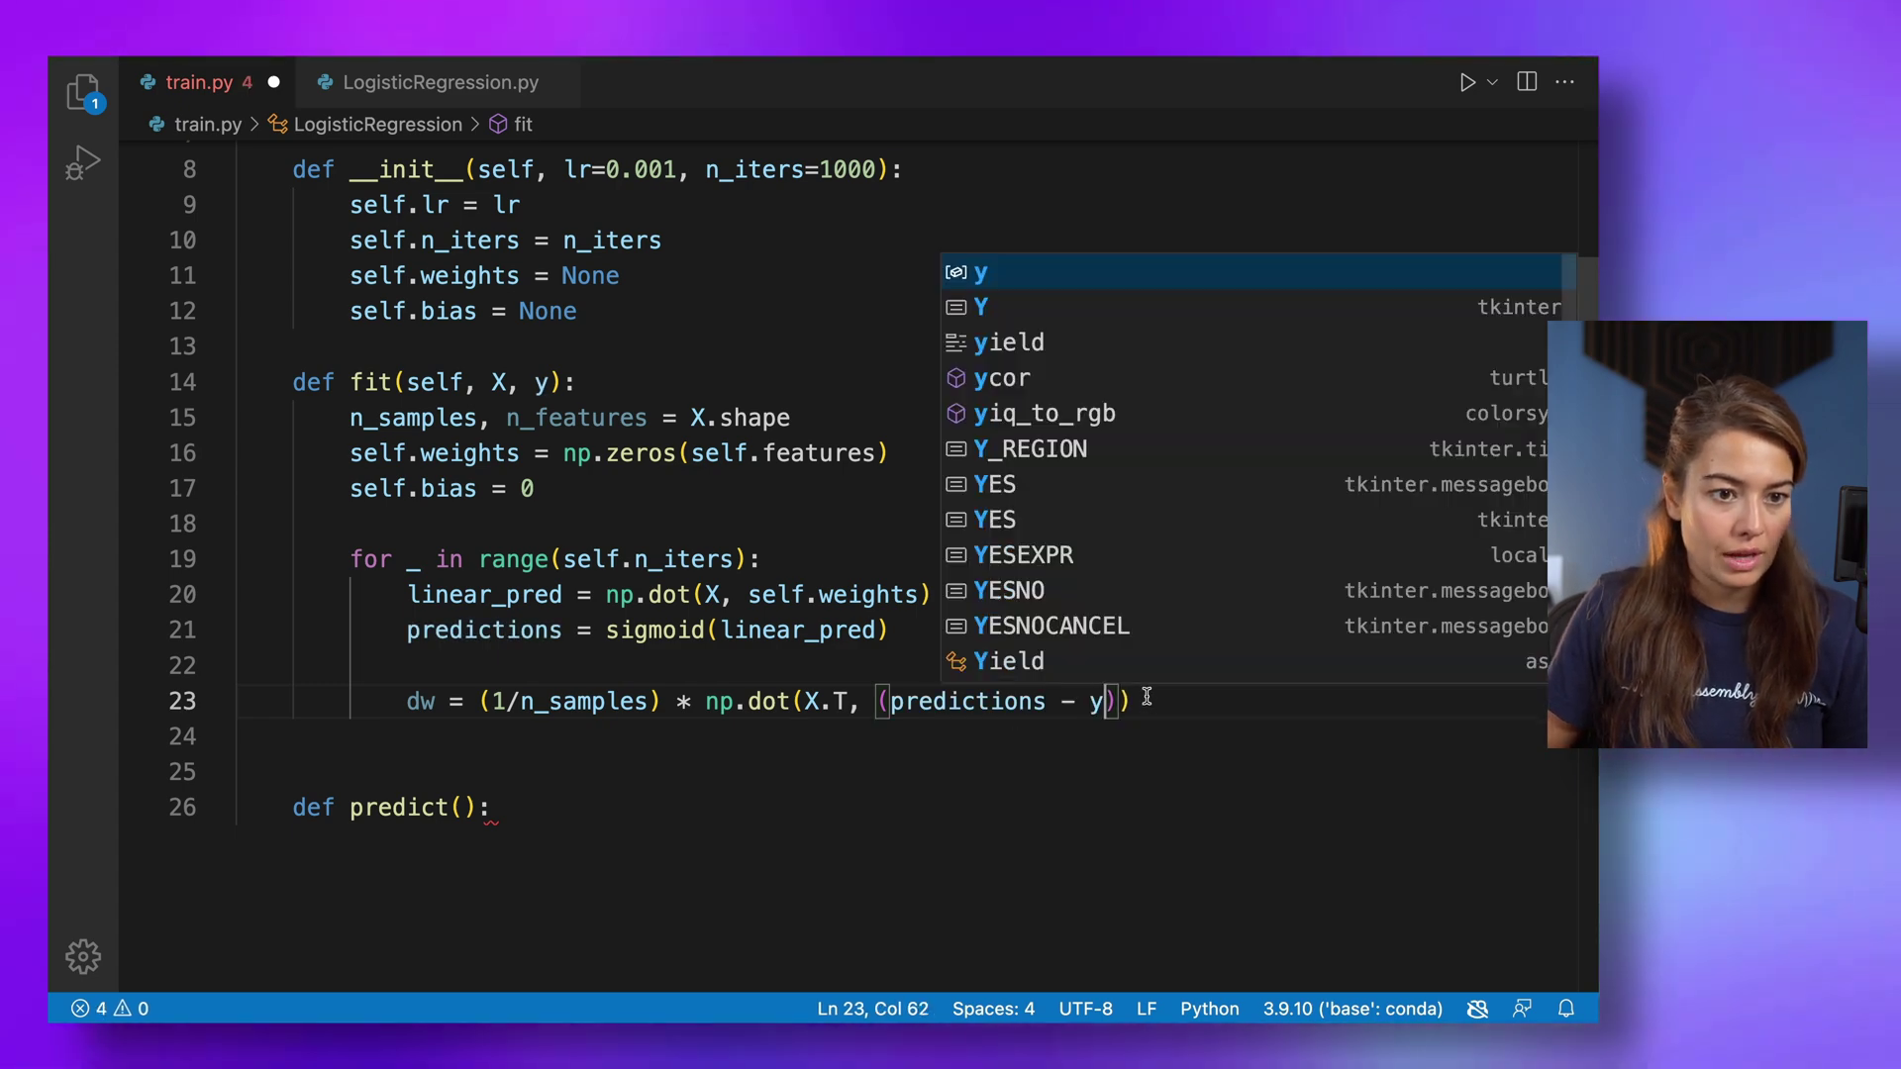
type(")) ")
type("db")
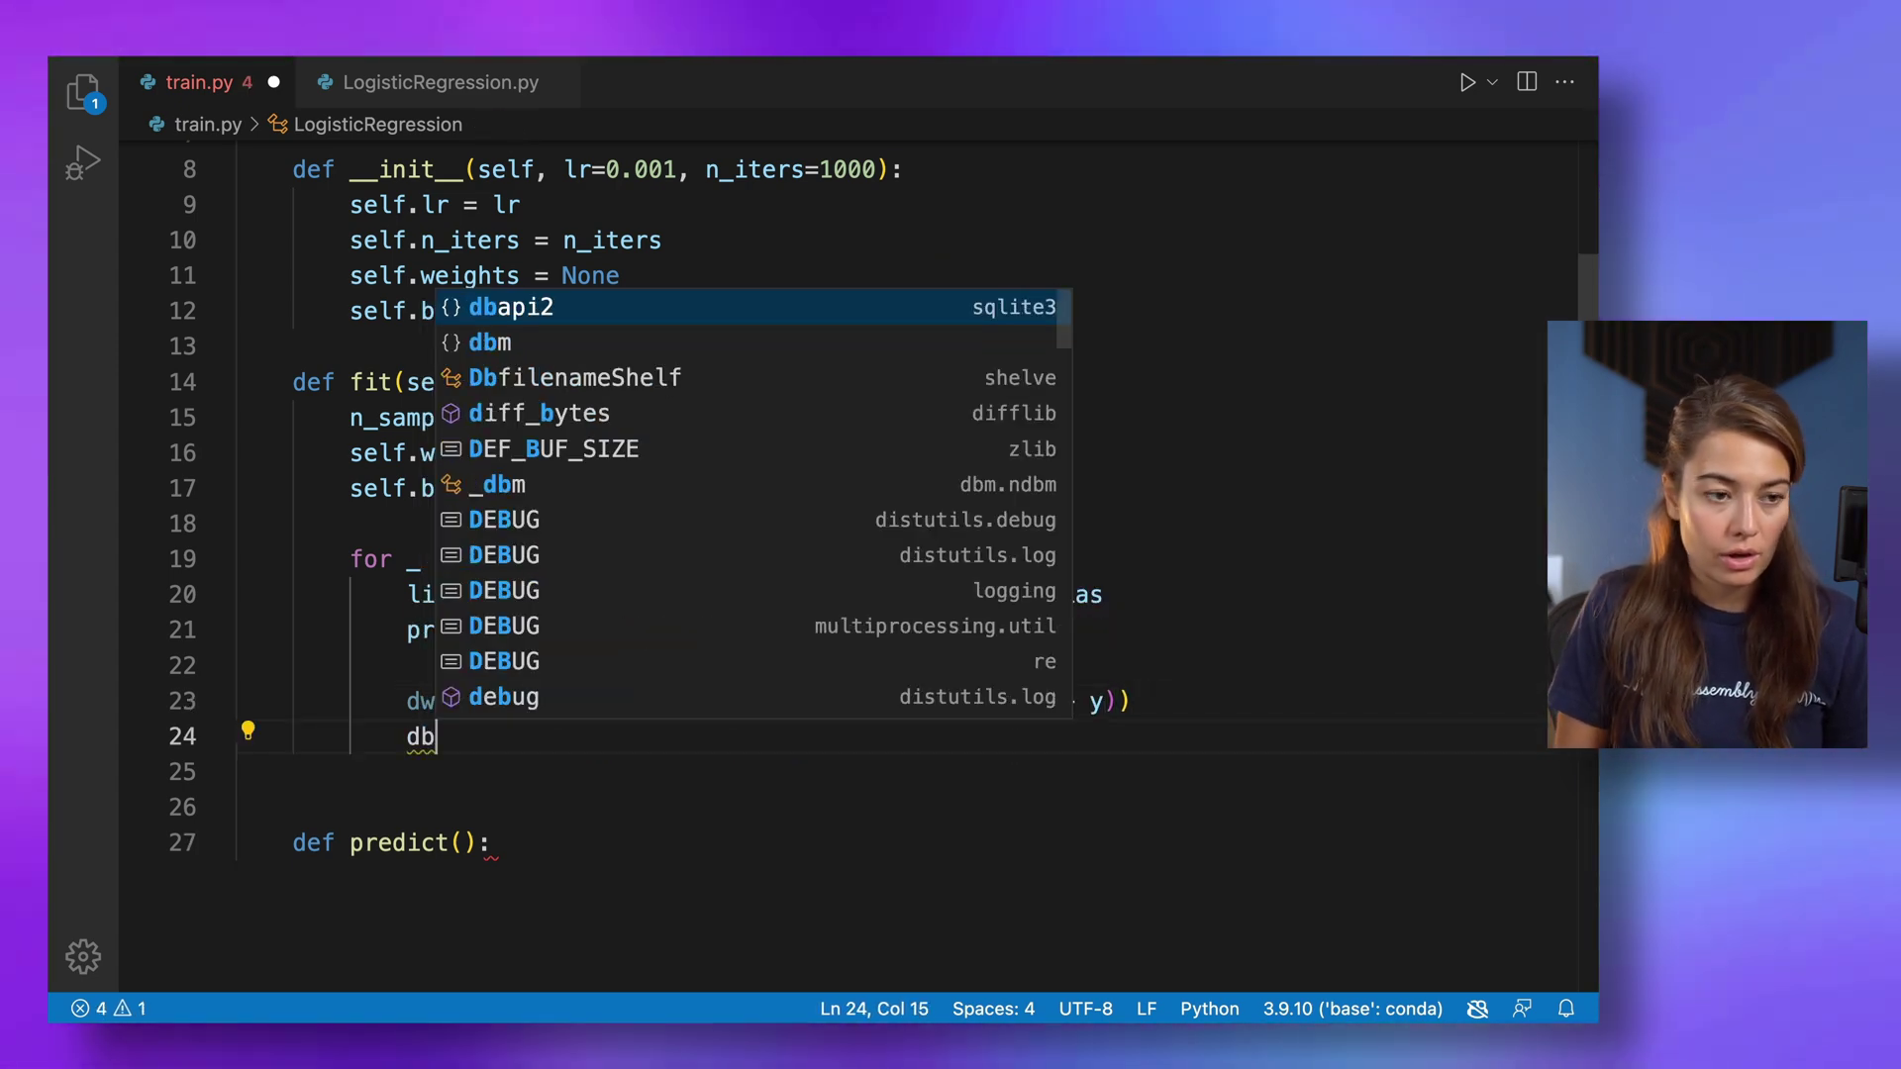
type(" = ()")
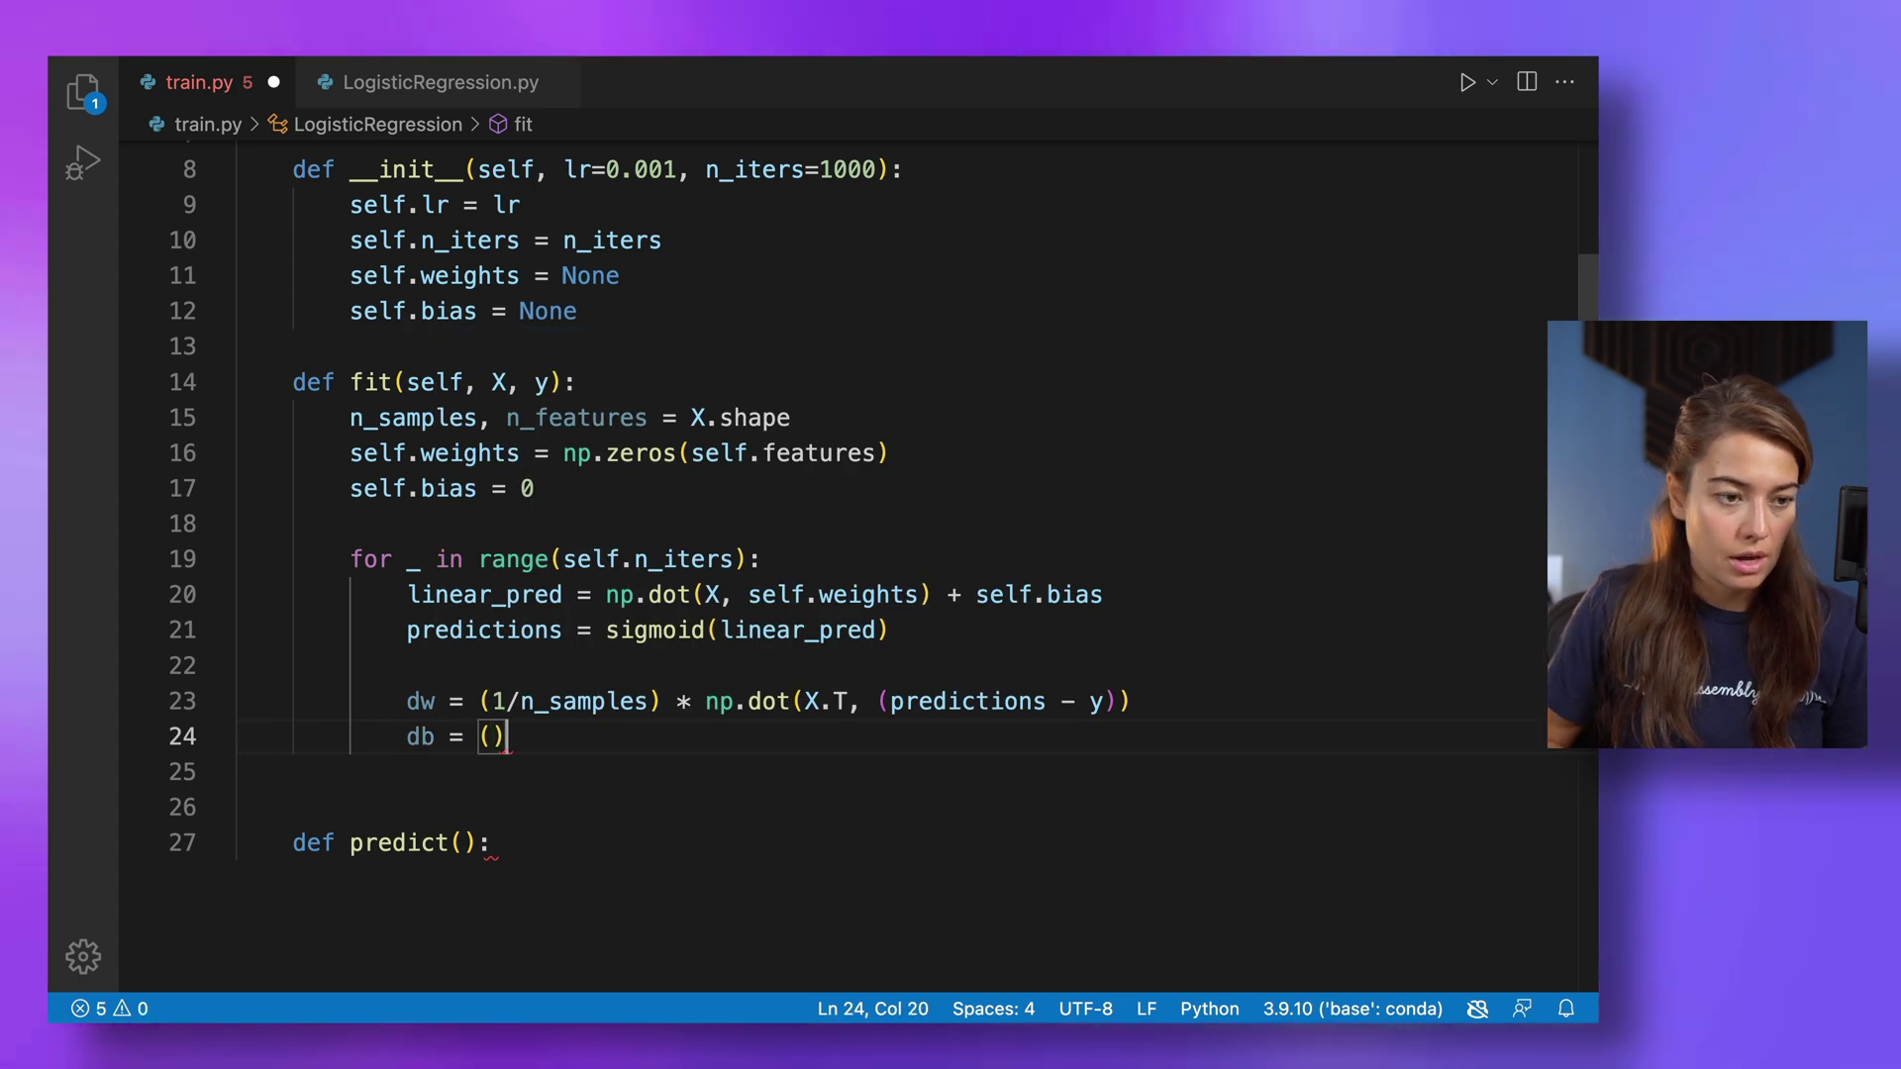
key("Left")
type("1/ns")
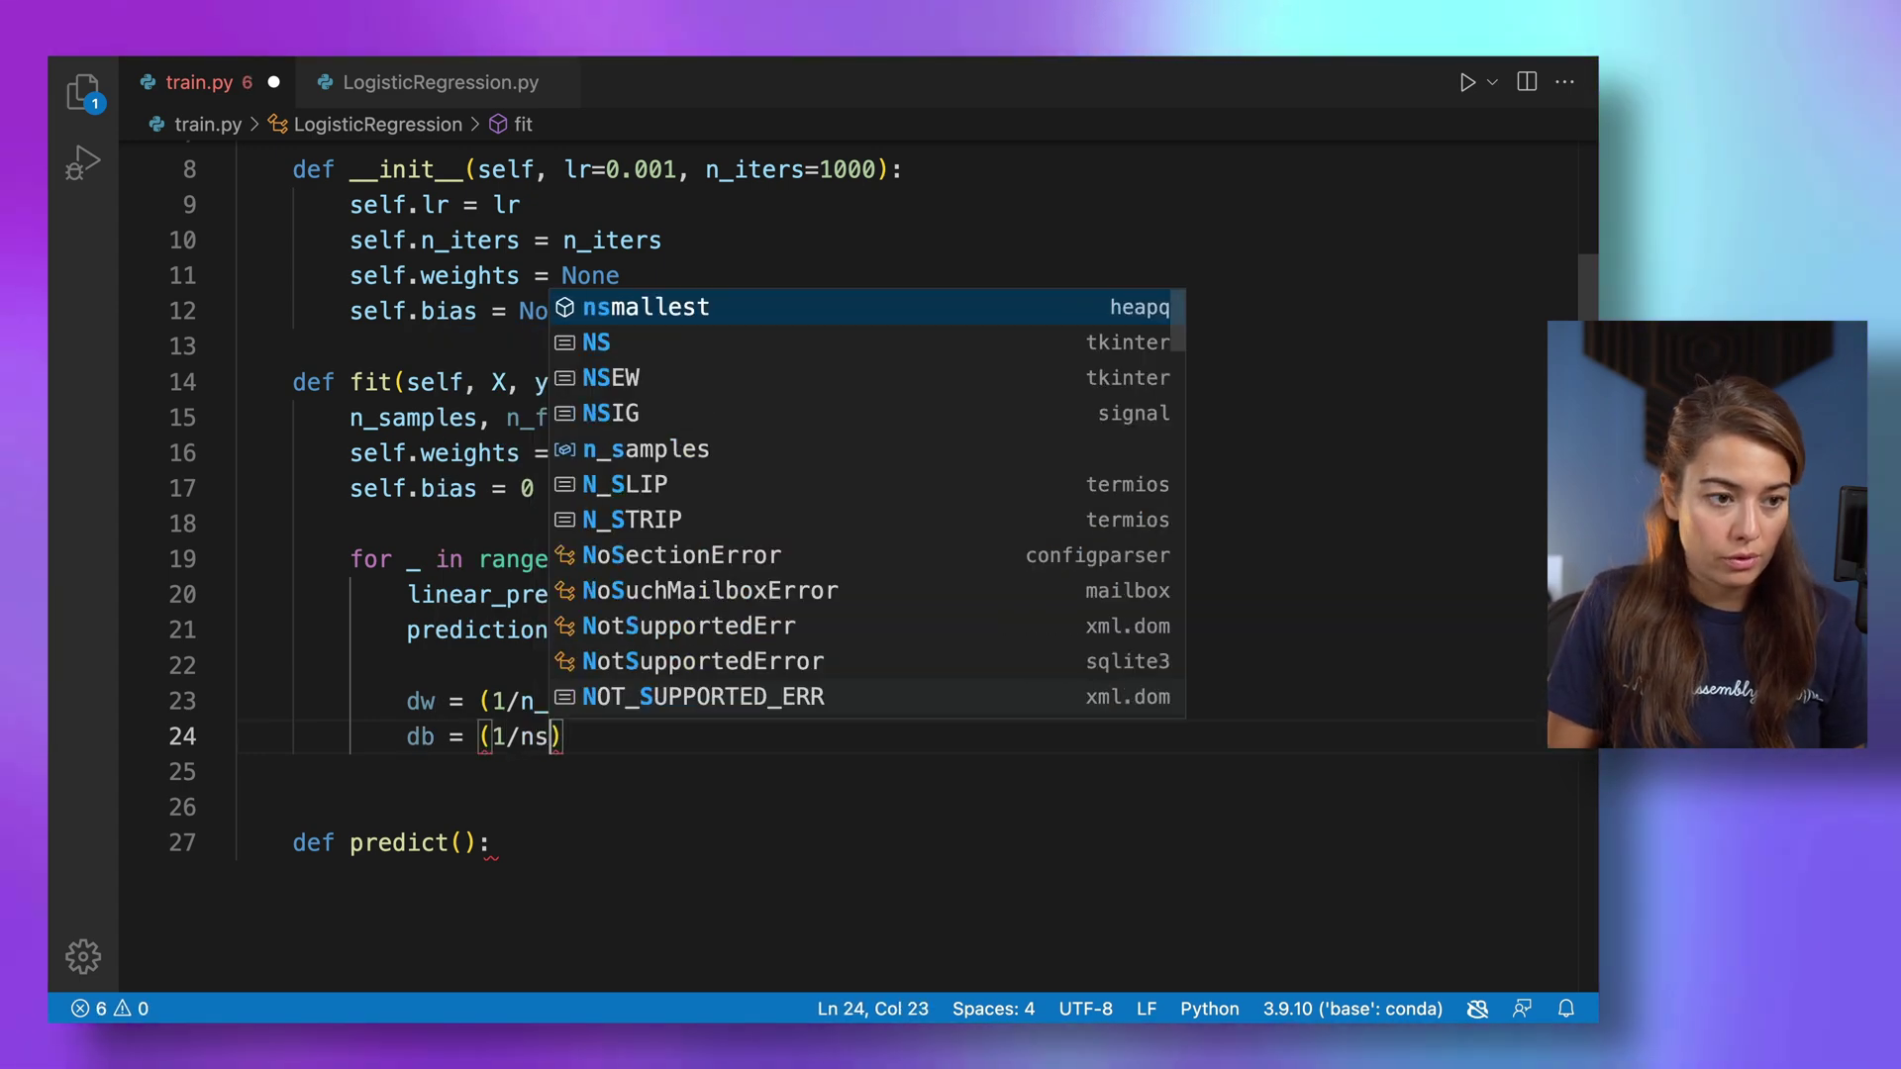
key("BackSpace")
type("_sample")
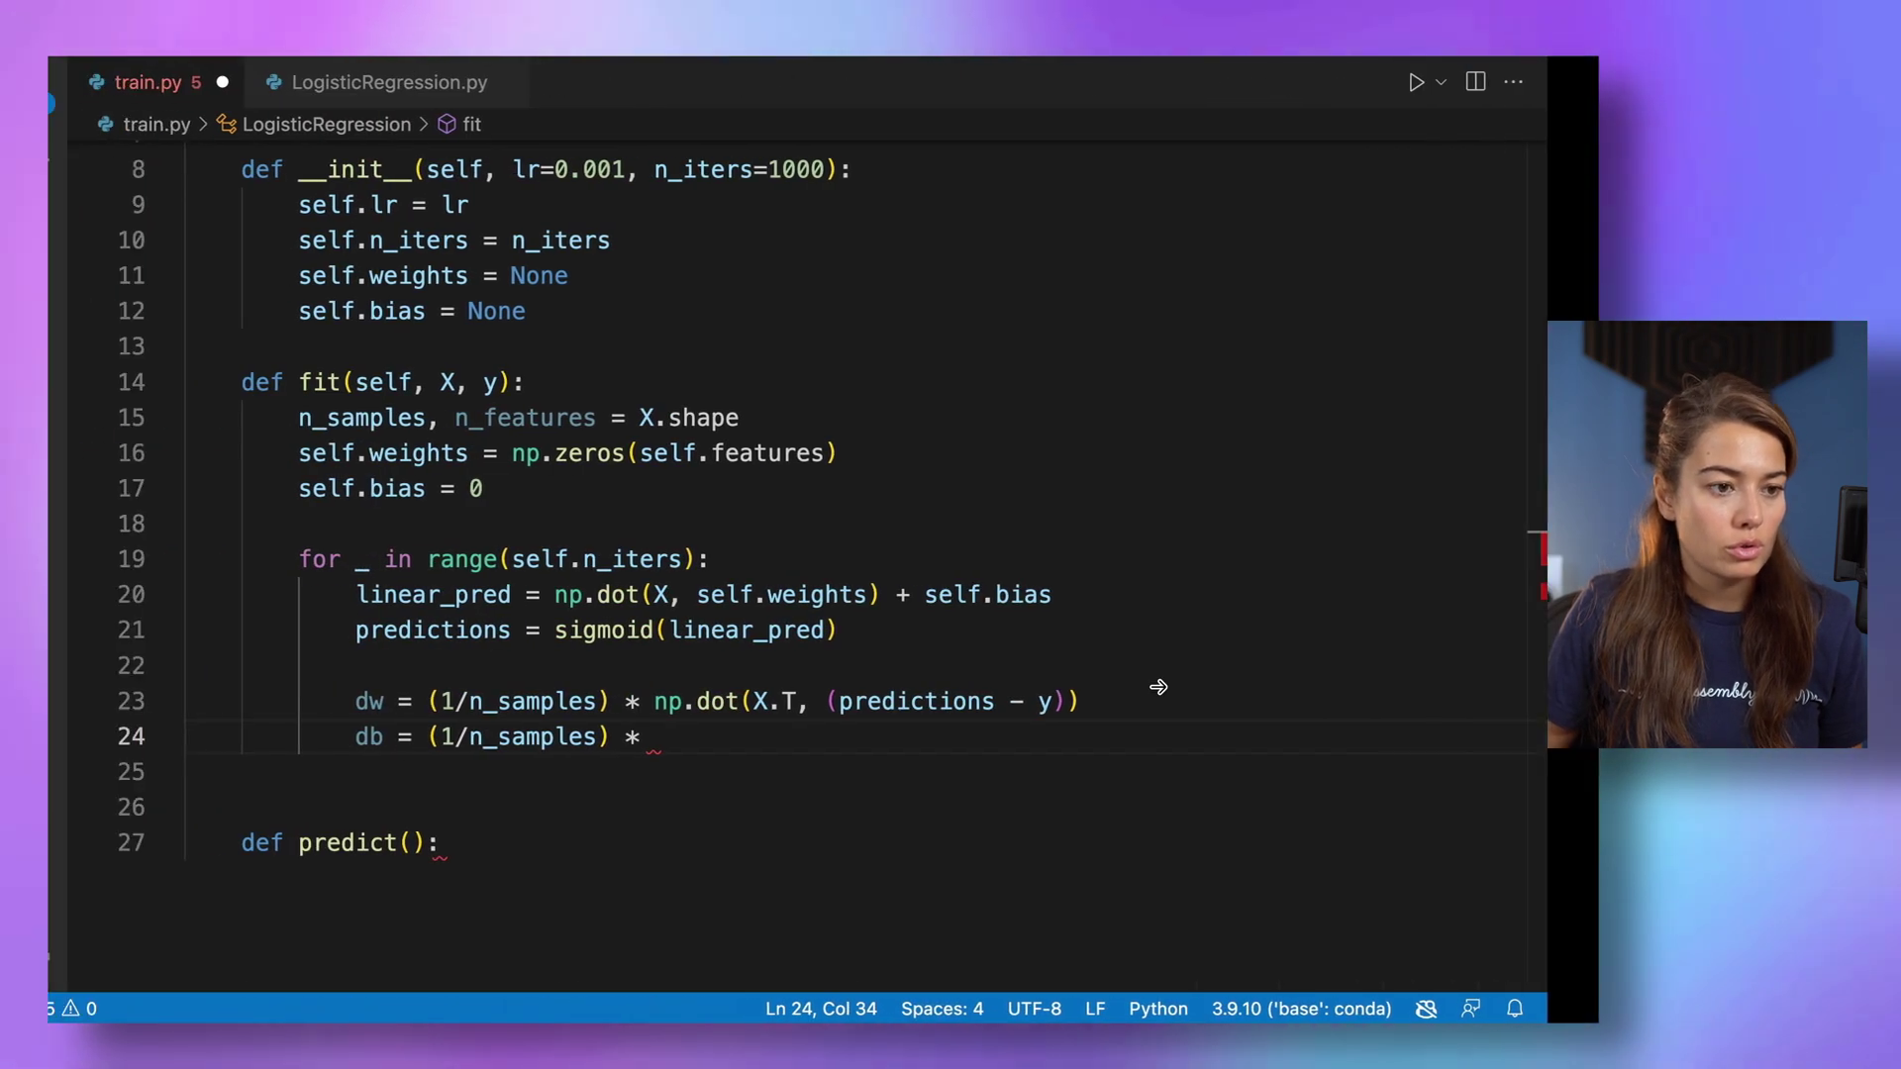
type("np.sum")
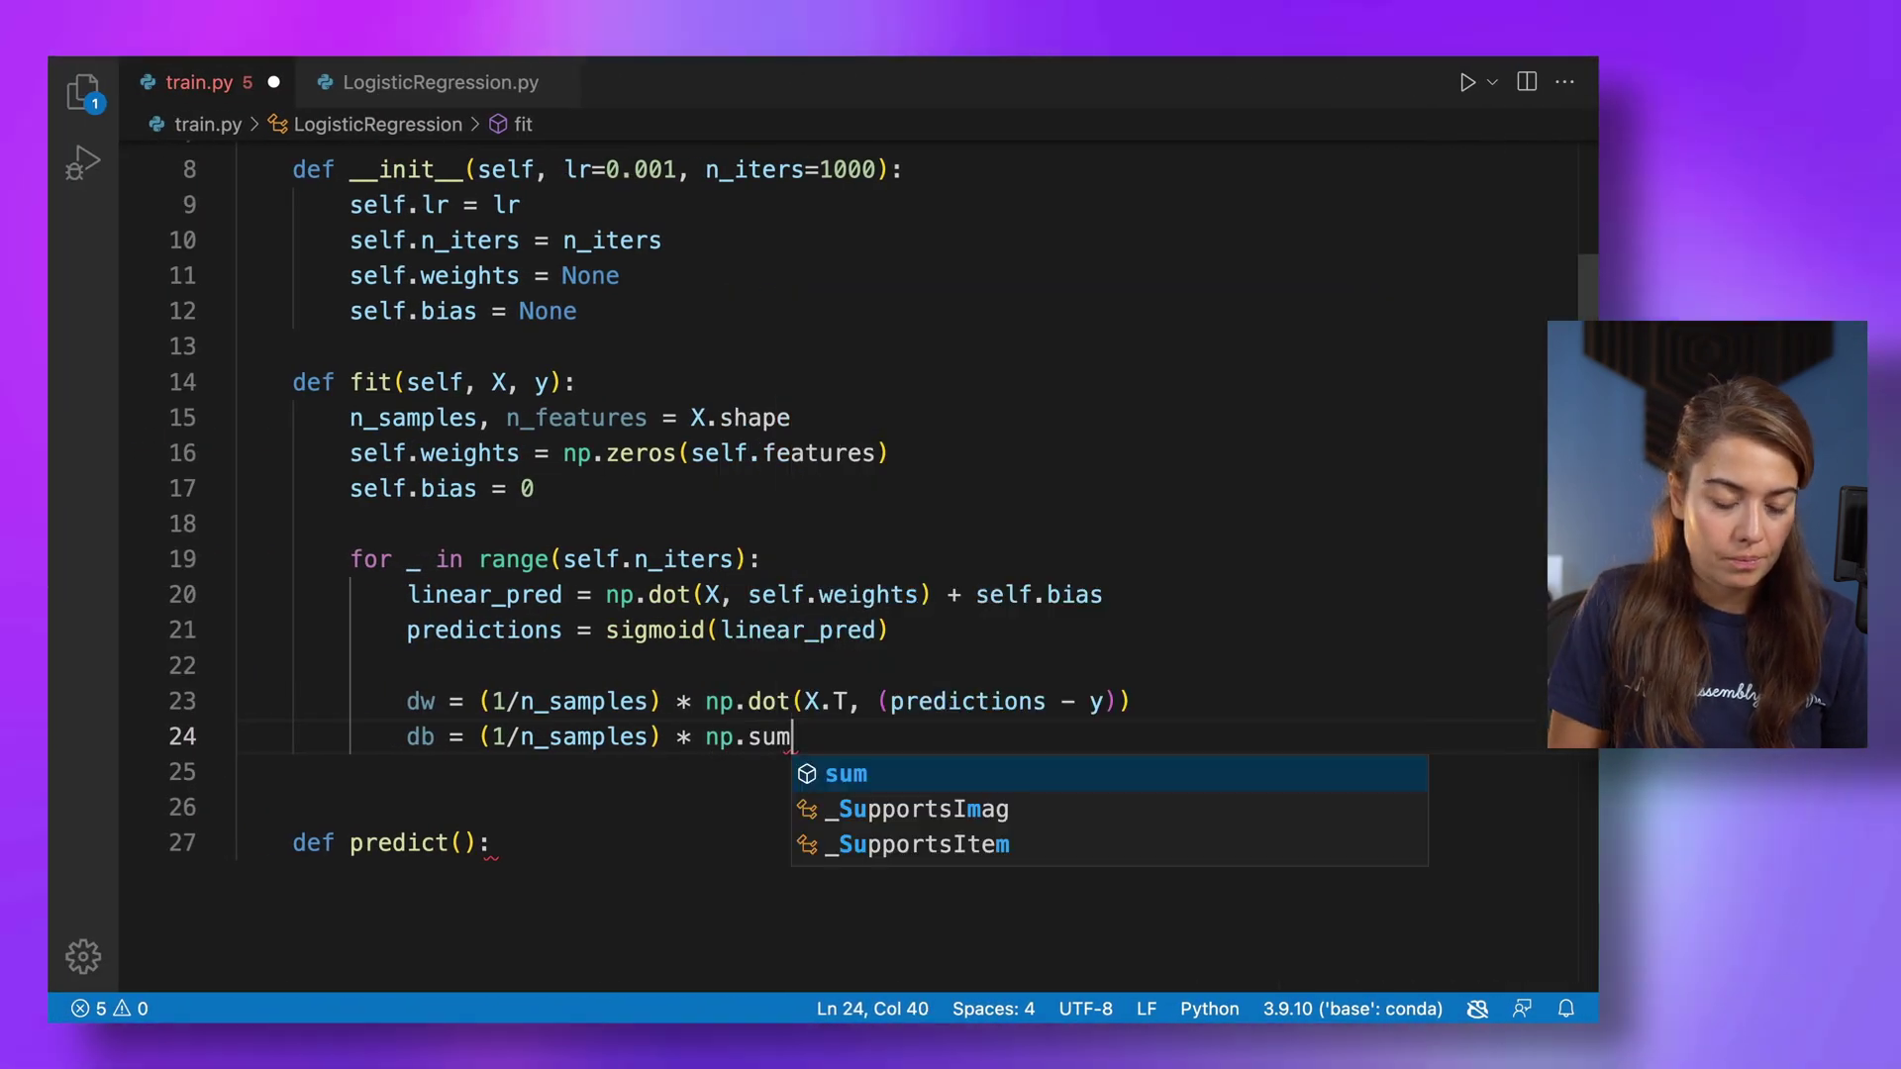
type("(")
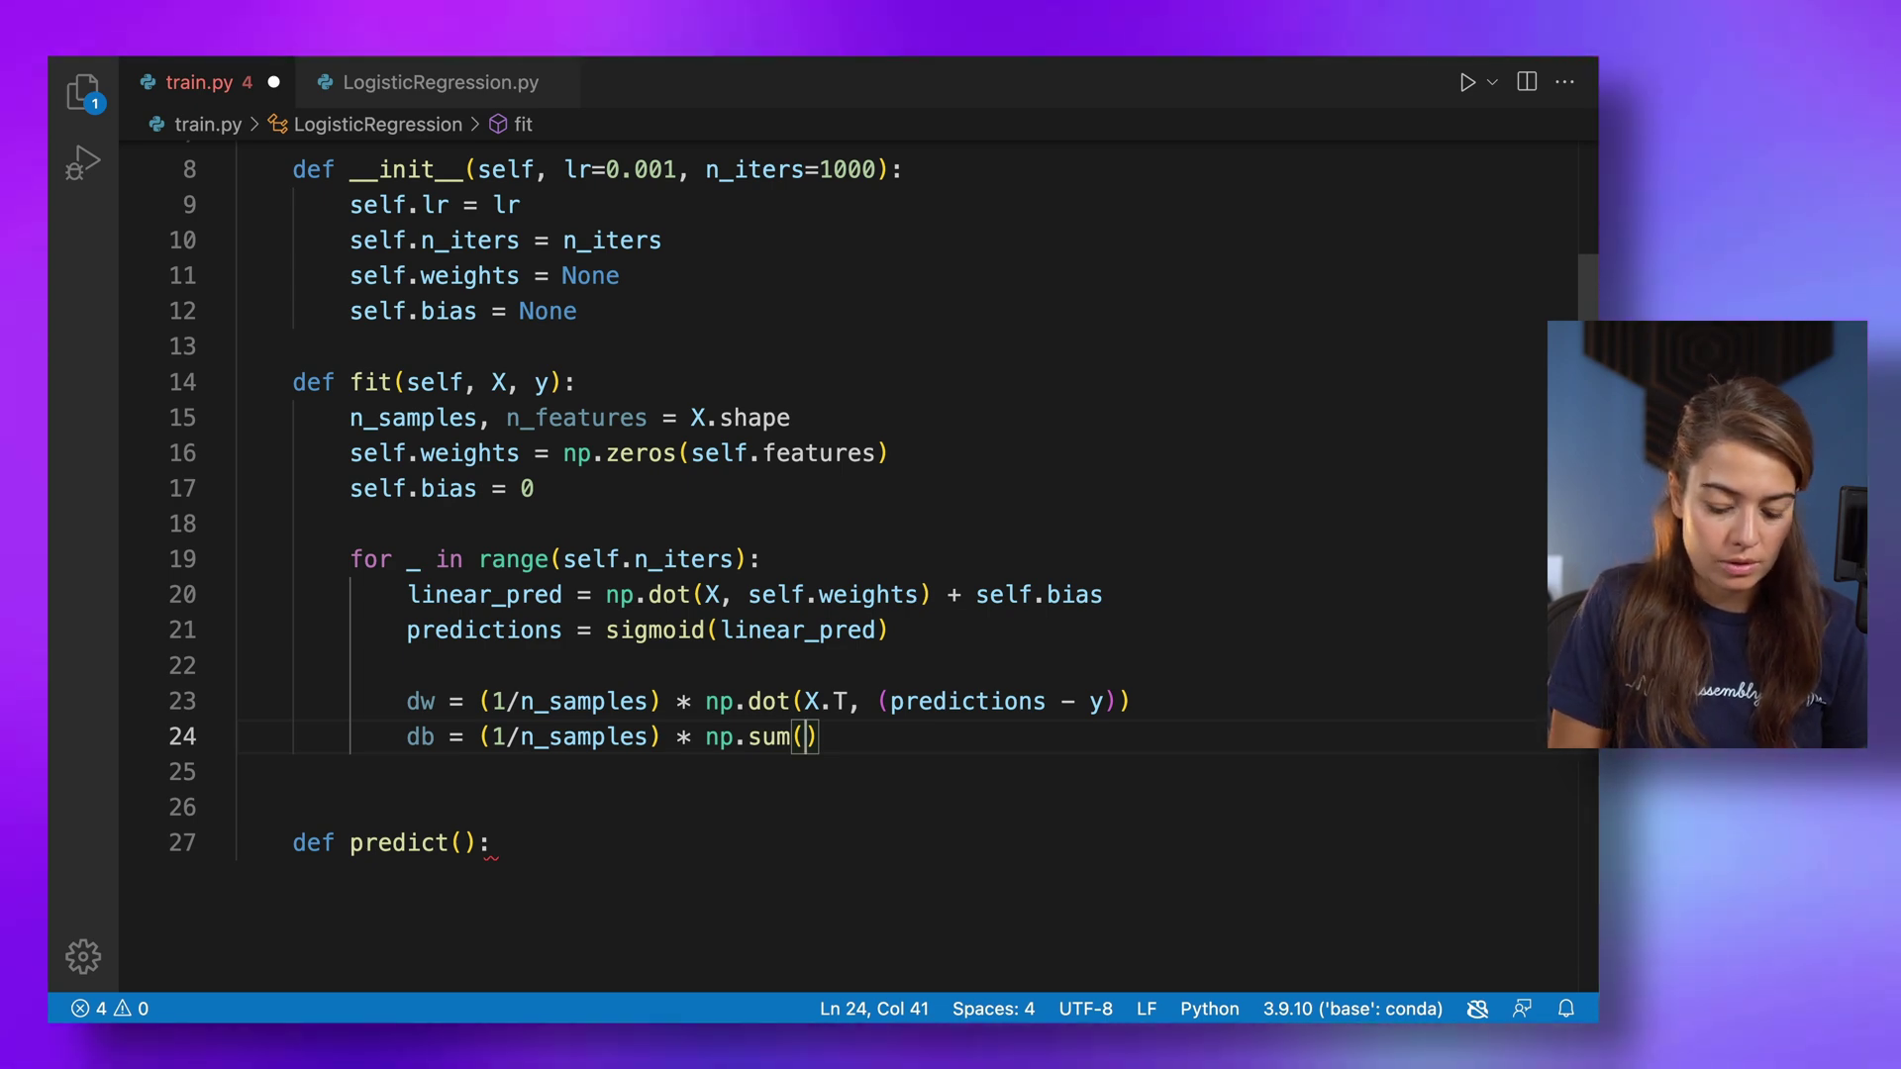
type("predictions-")
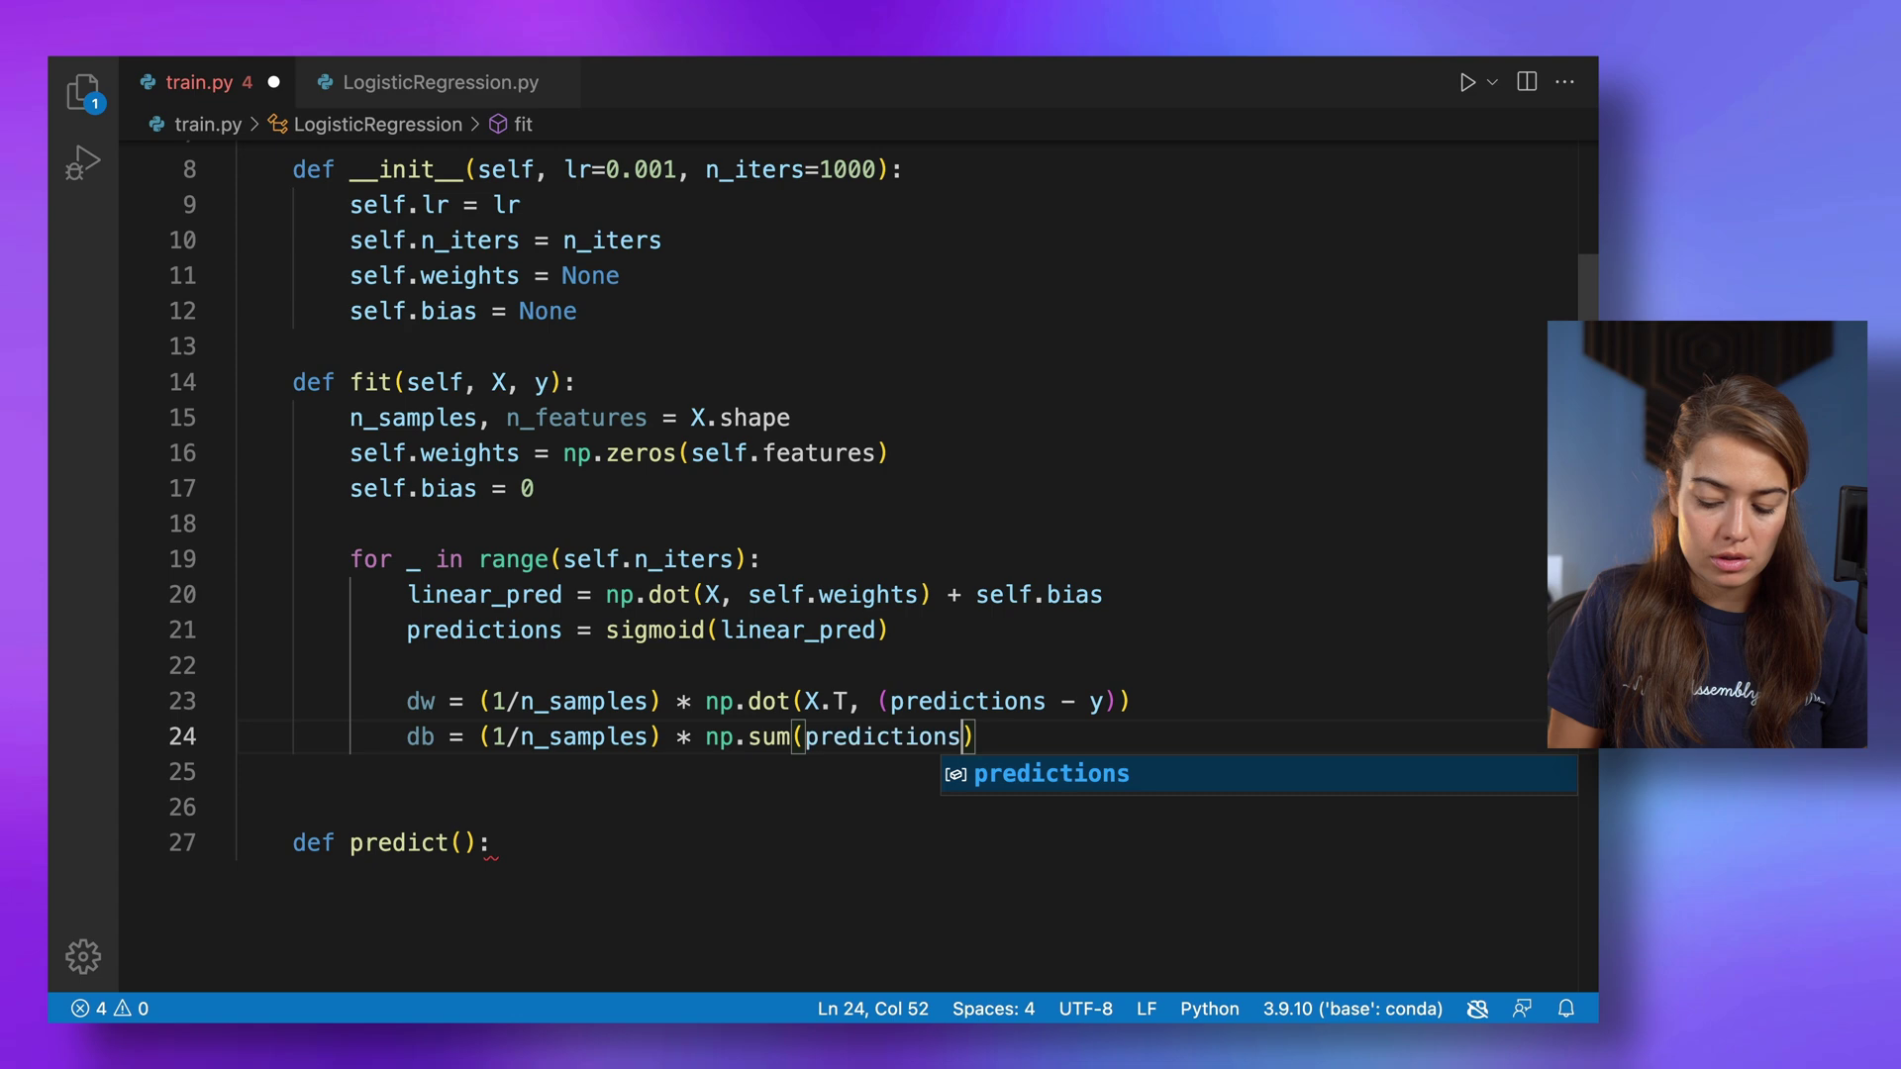
type("y)")
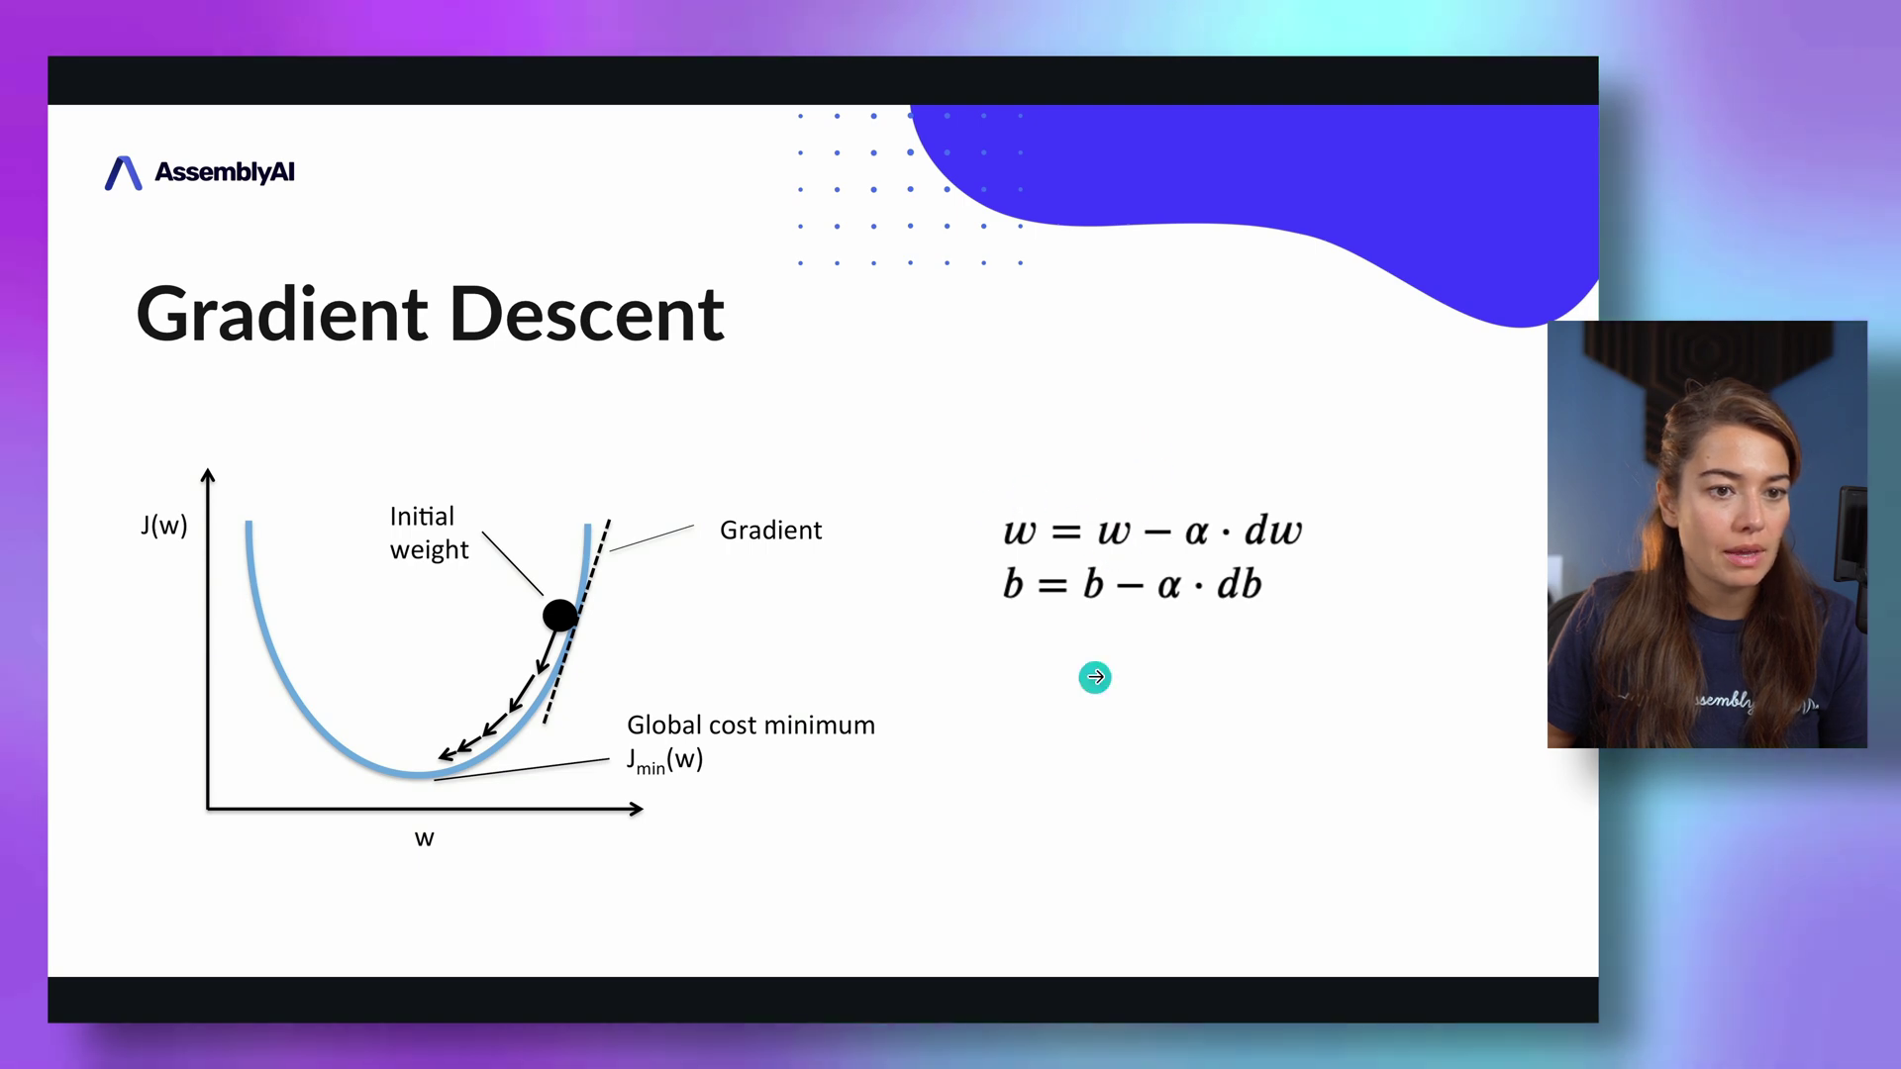
type("self.w")
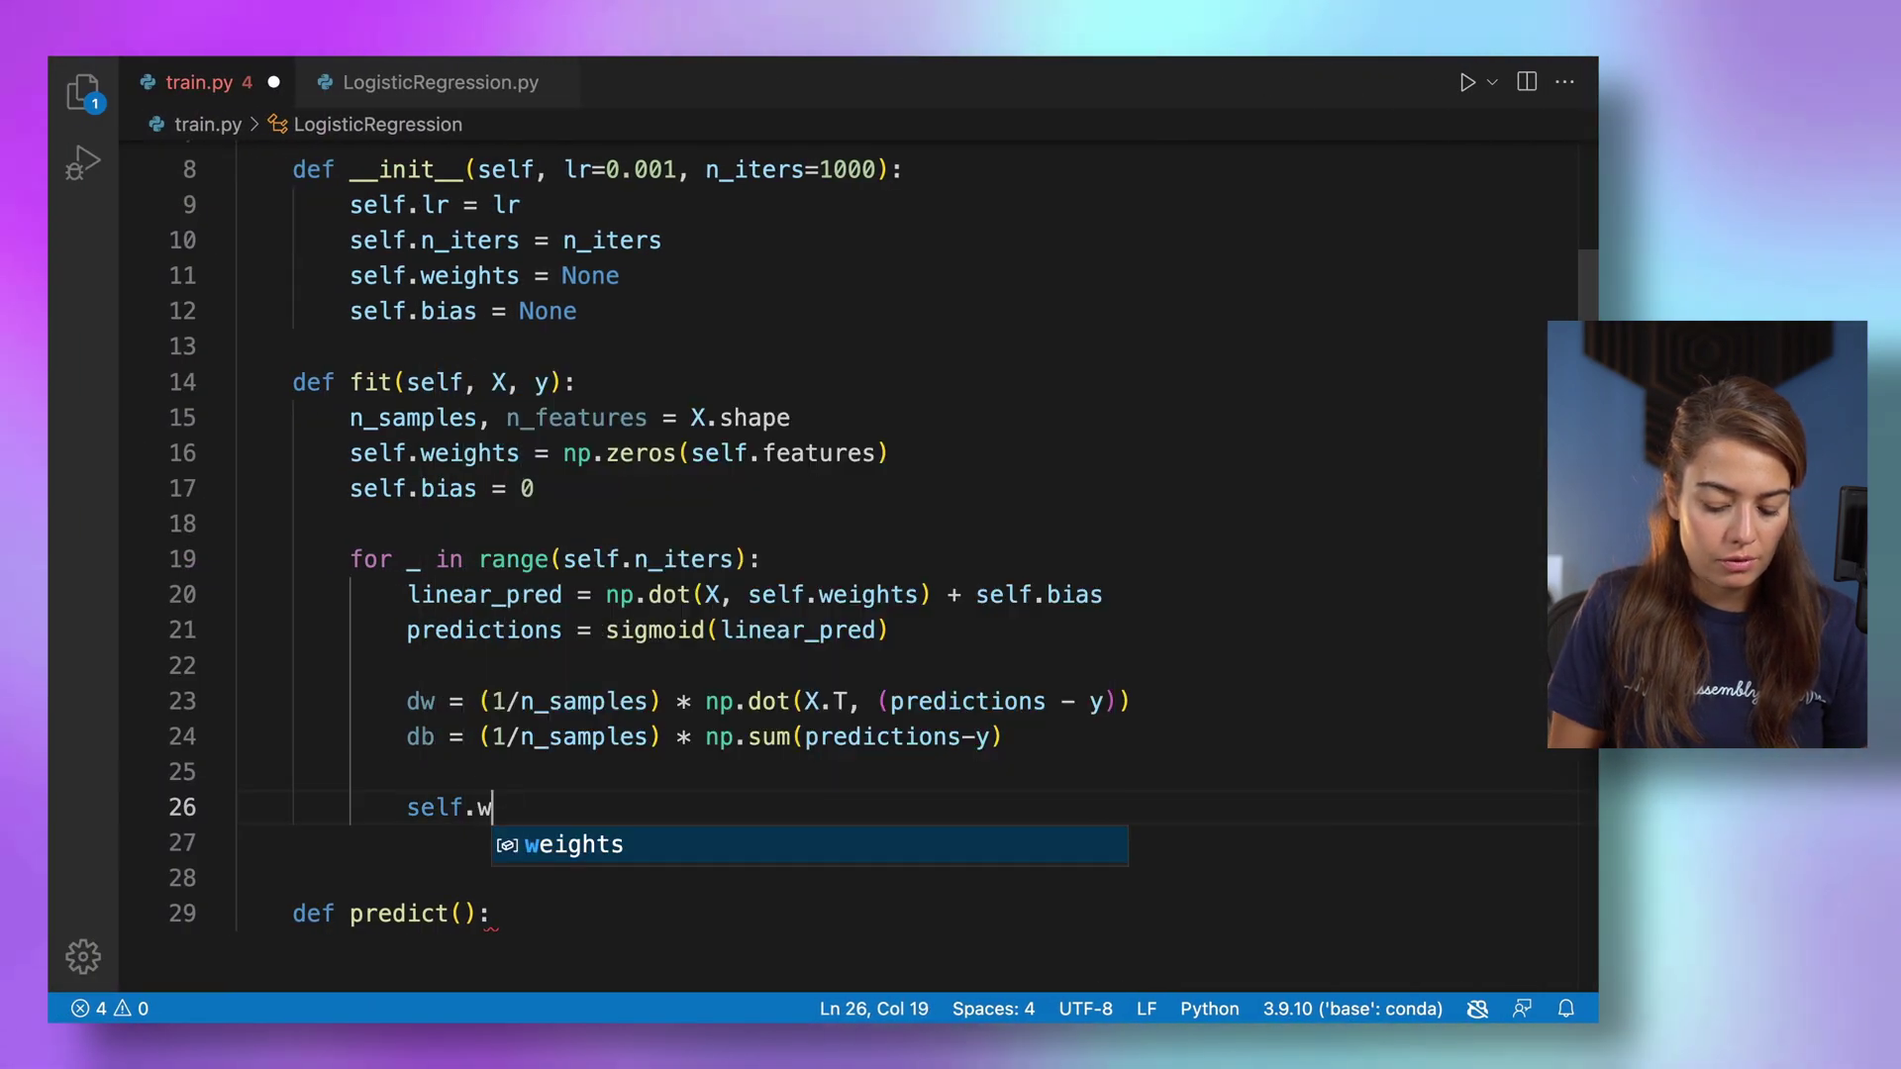
type("eights = s")
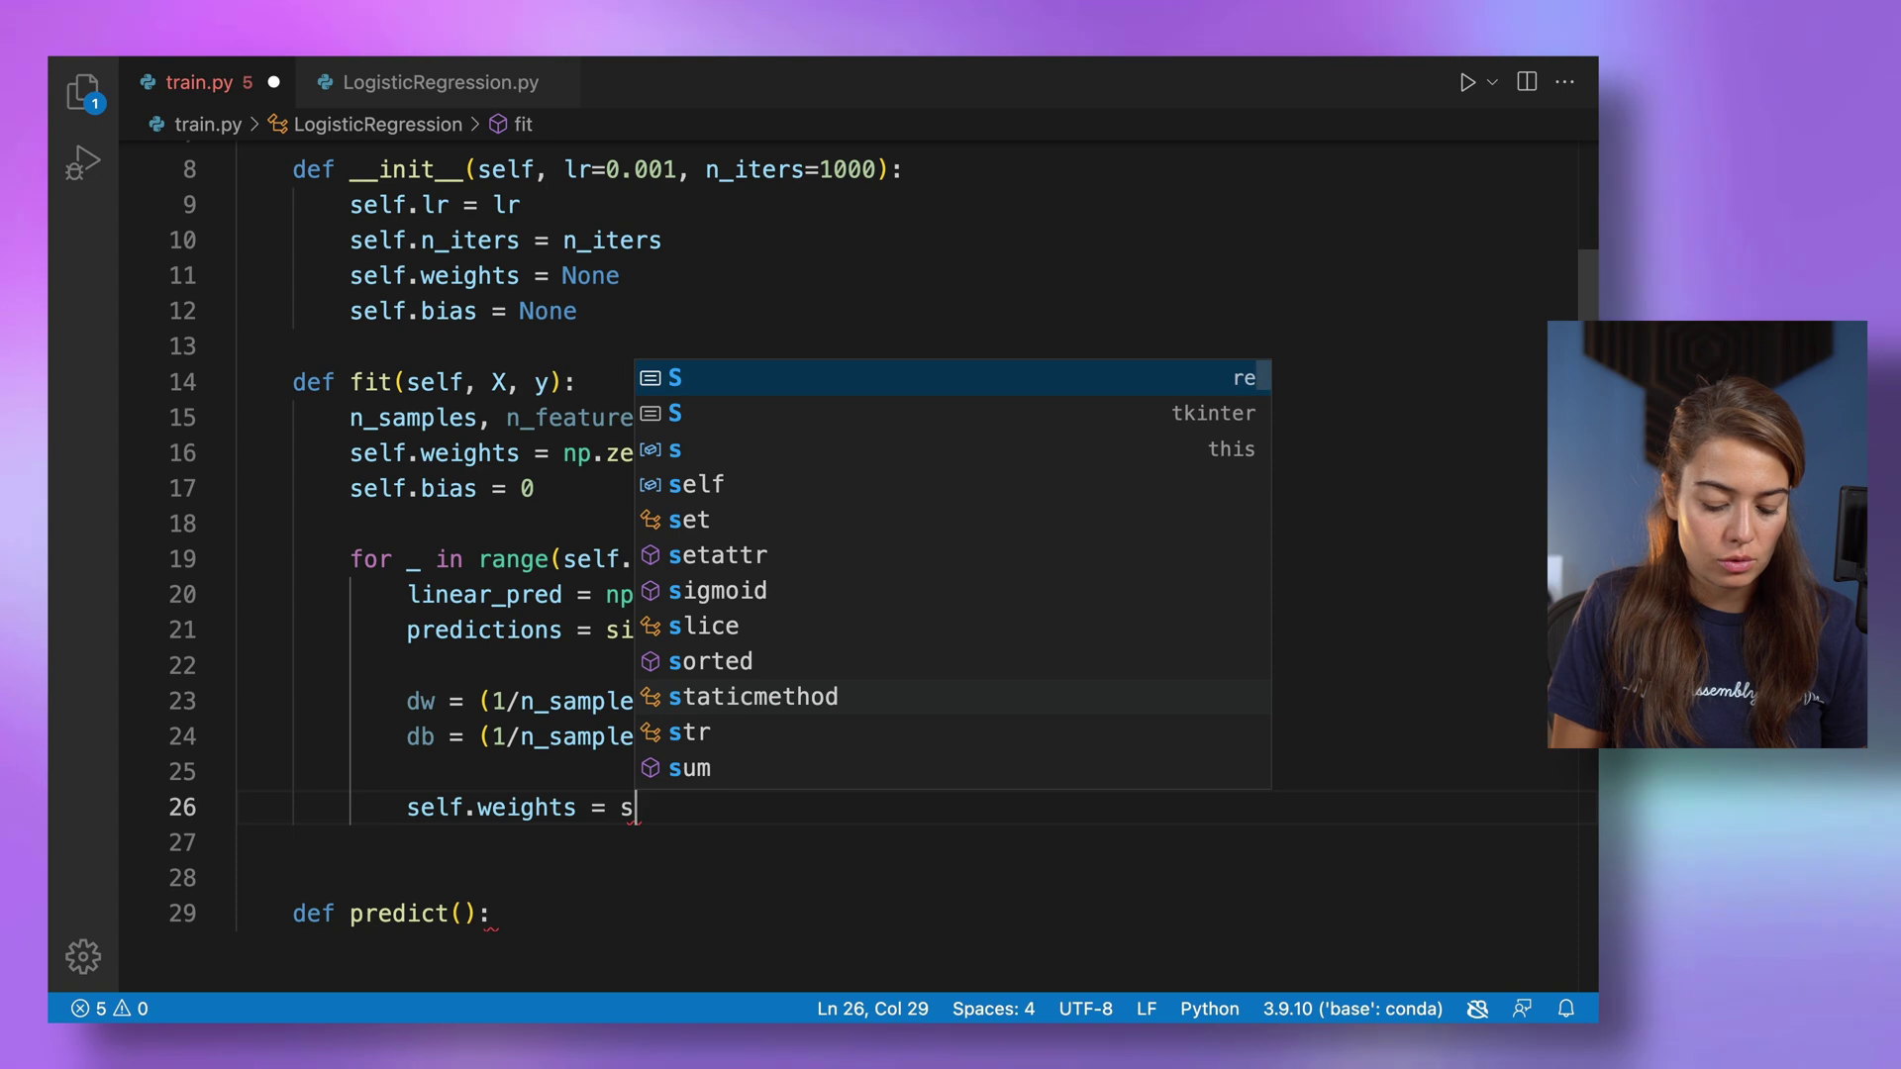
type("elf.weights")
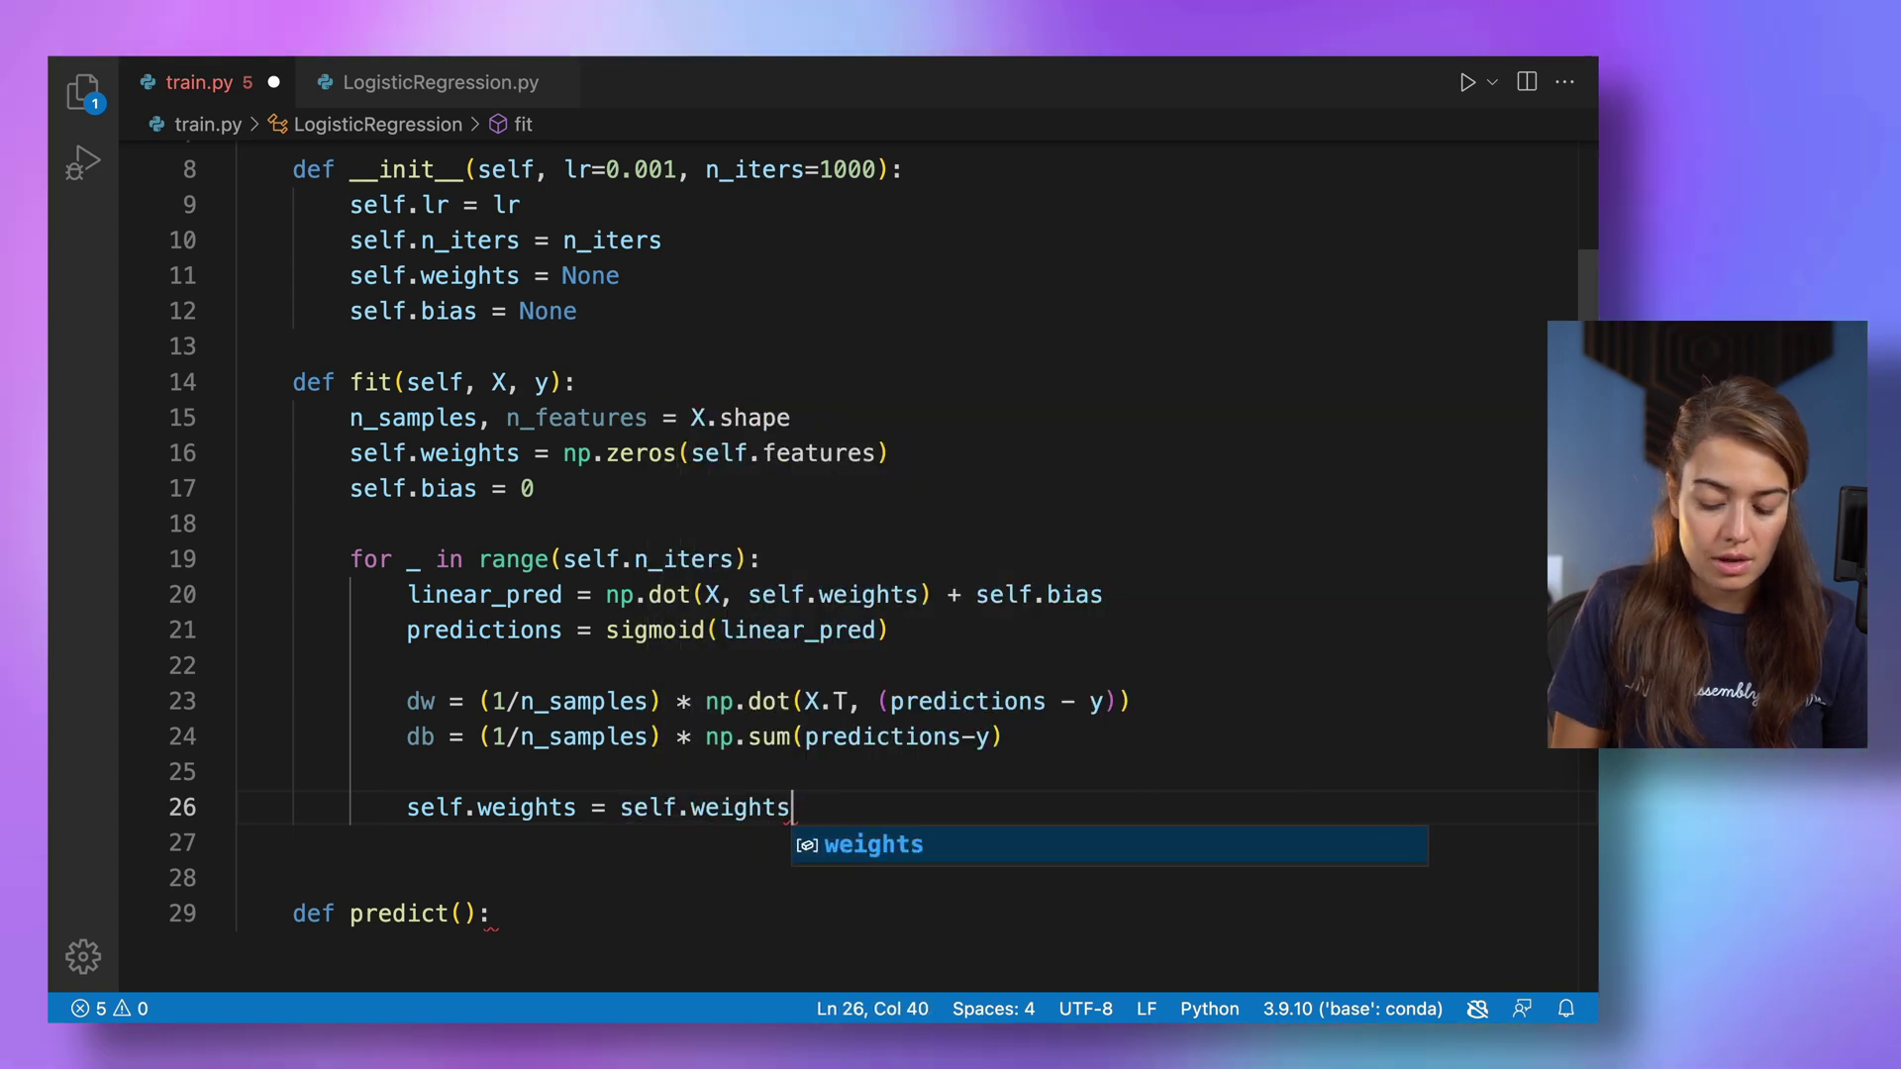
type(" - d")
Update self.weights and self.bias by subtracting self.lr times dw and db in the loop.
key("BackSpace")
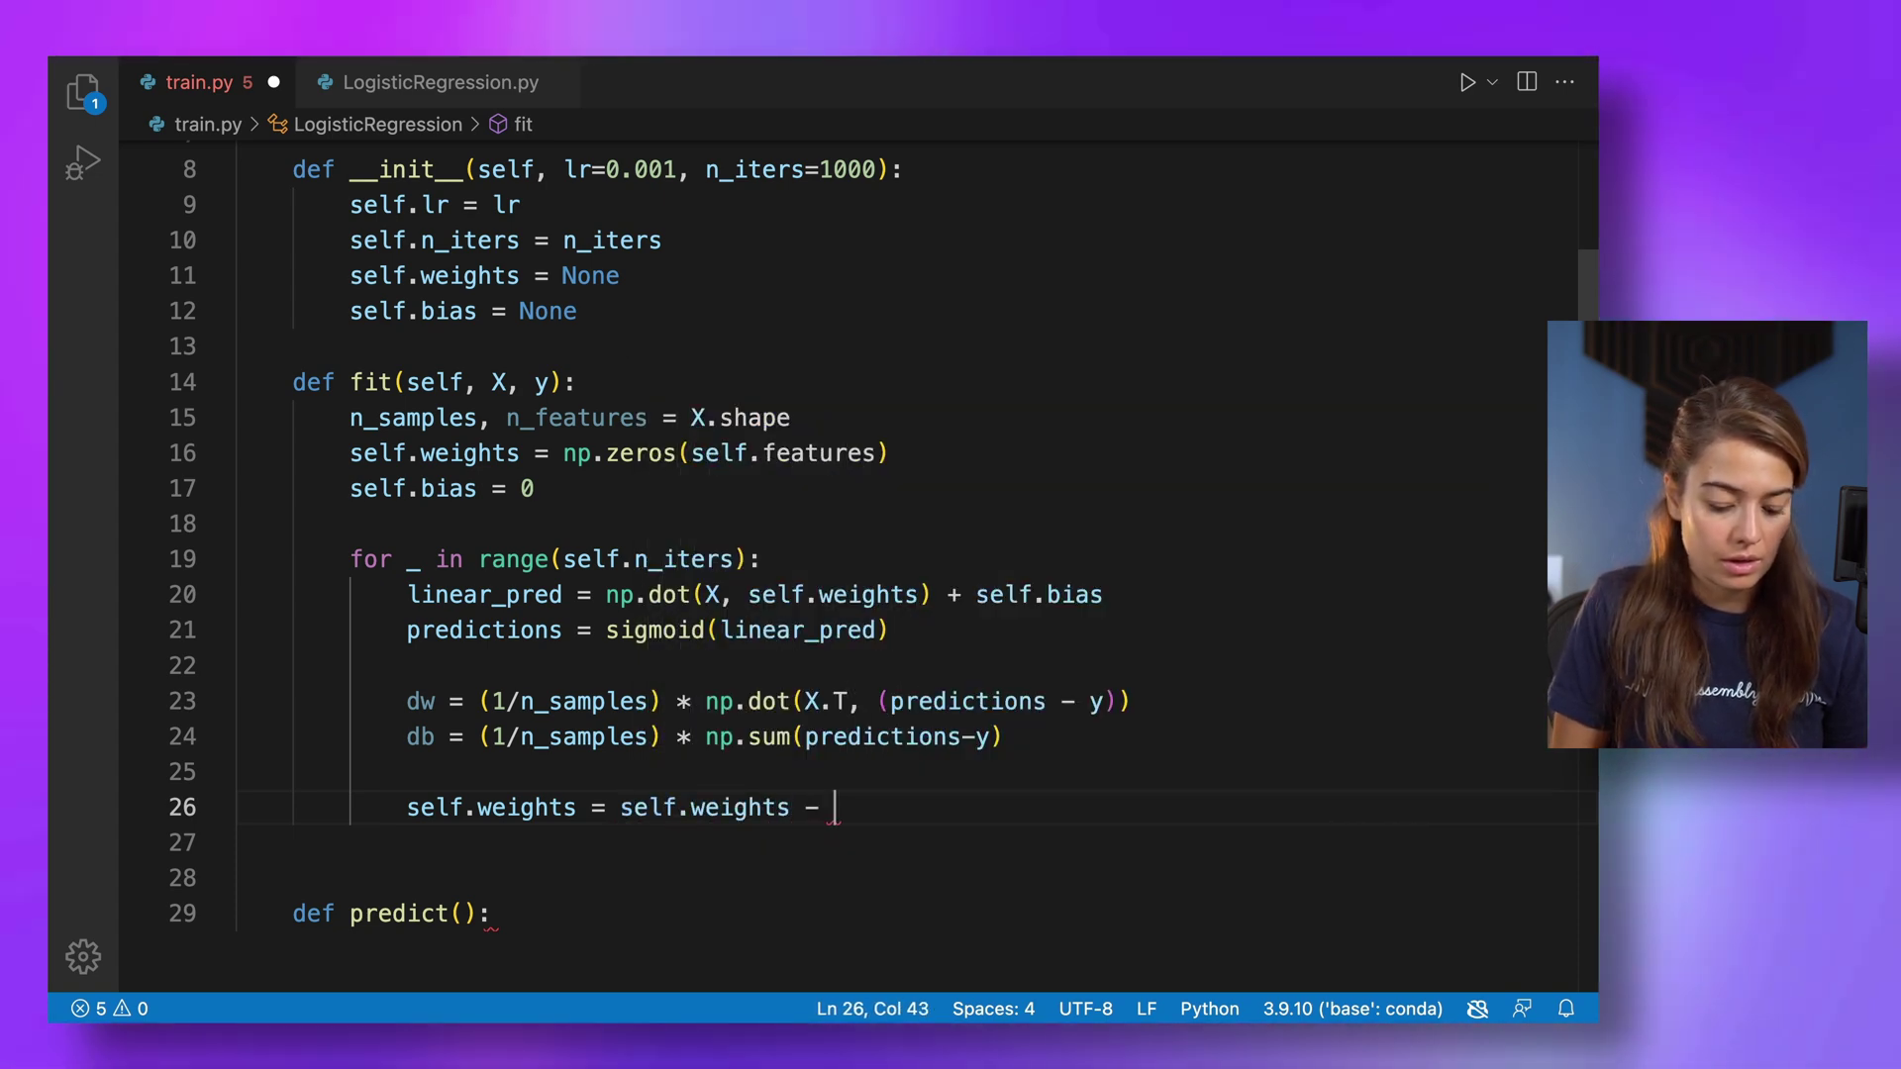
type("self.lr")
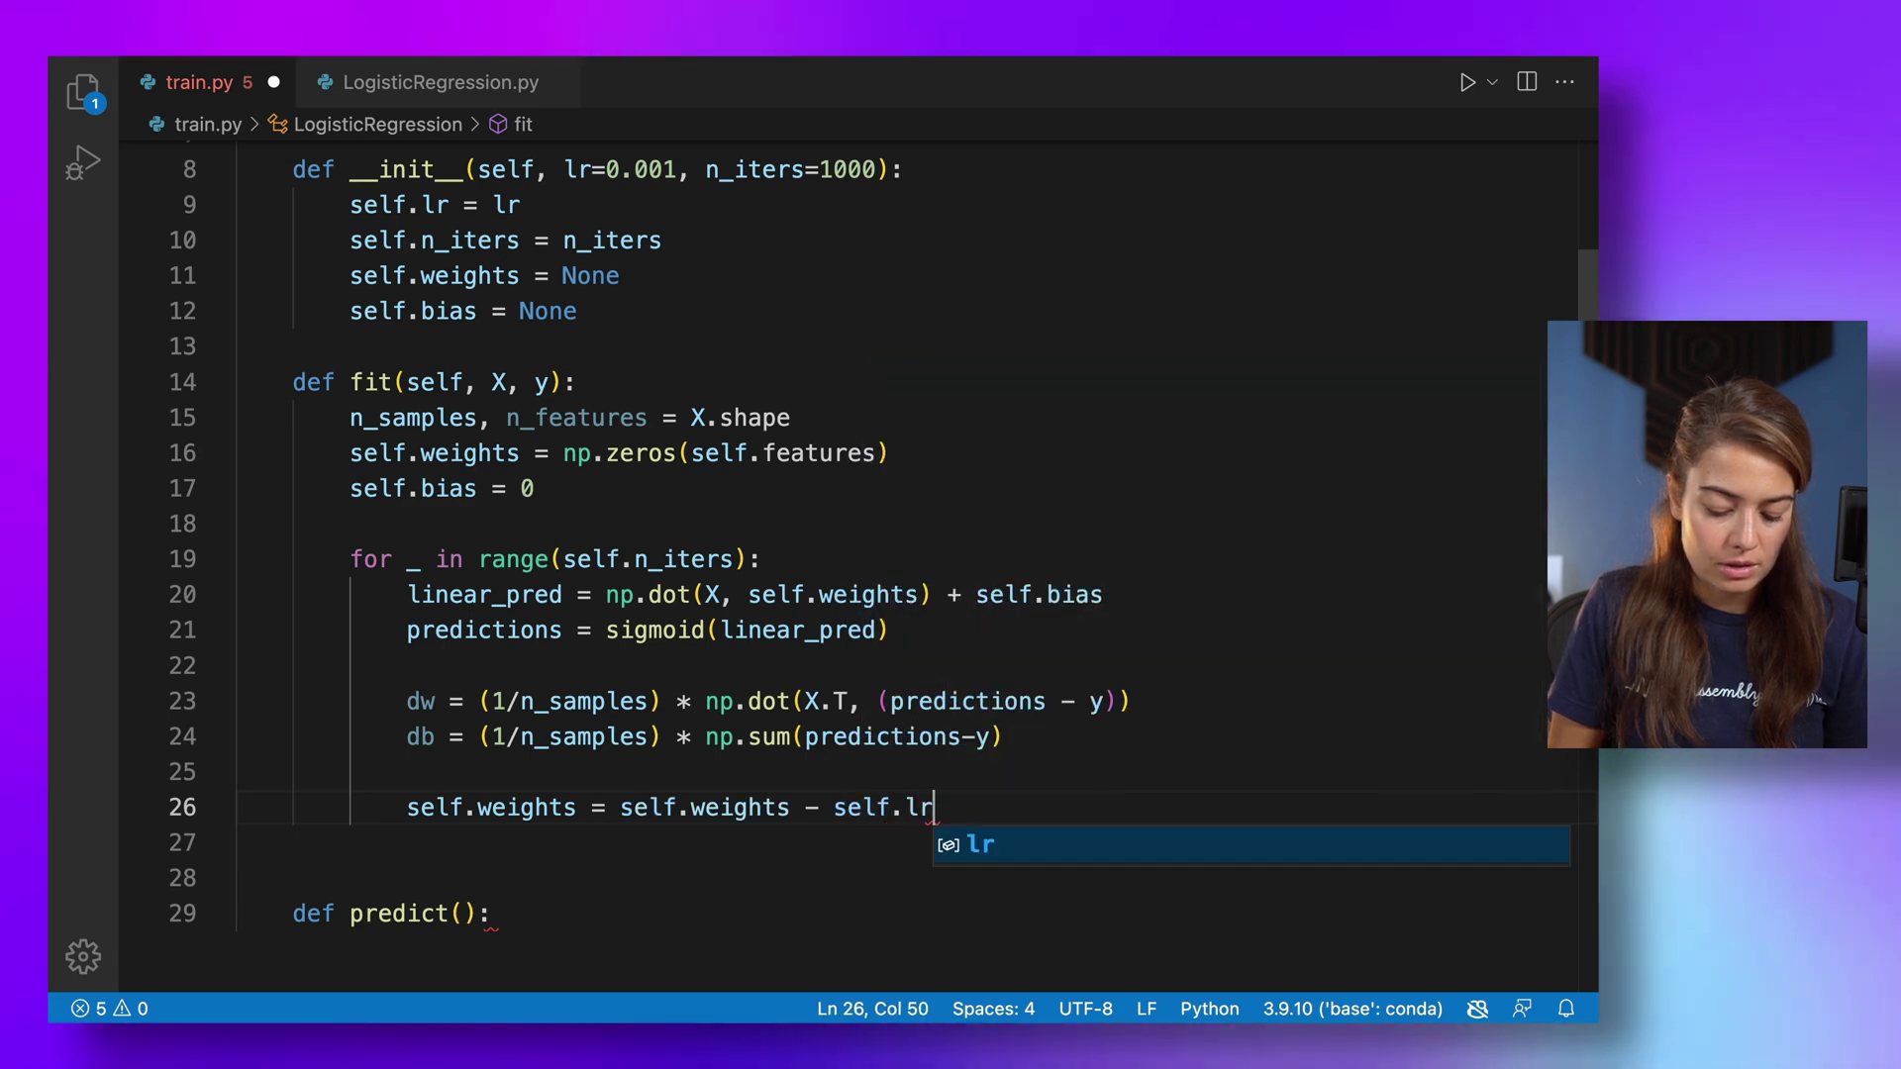
type(".")
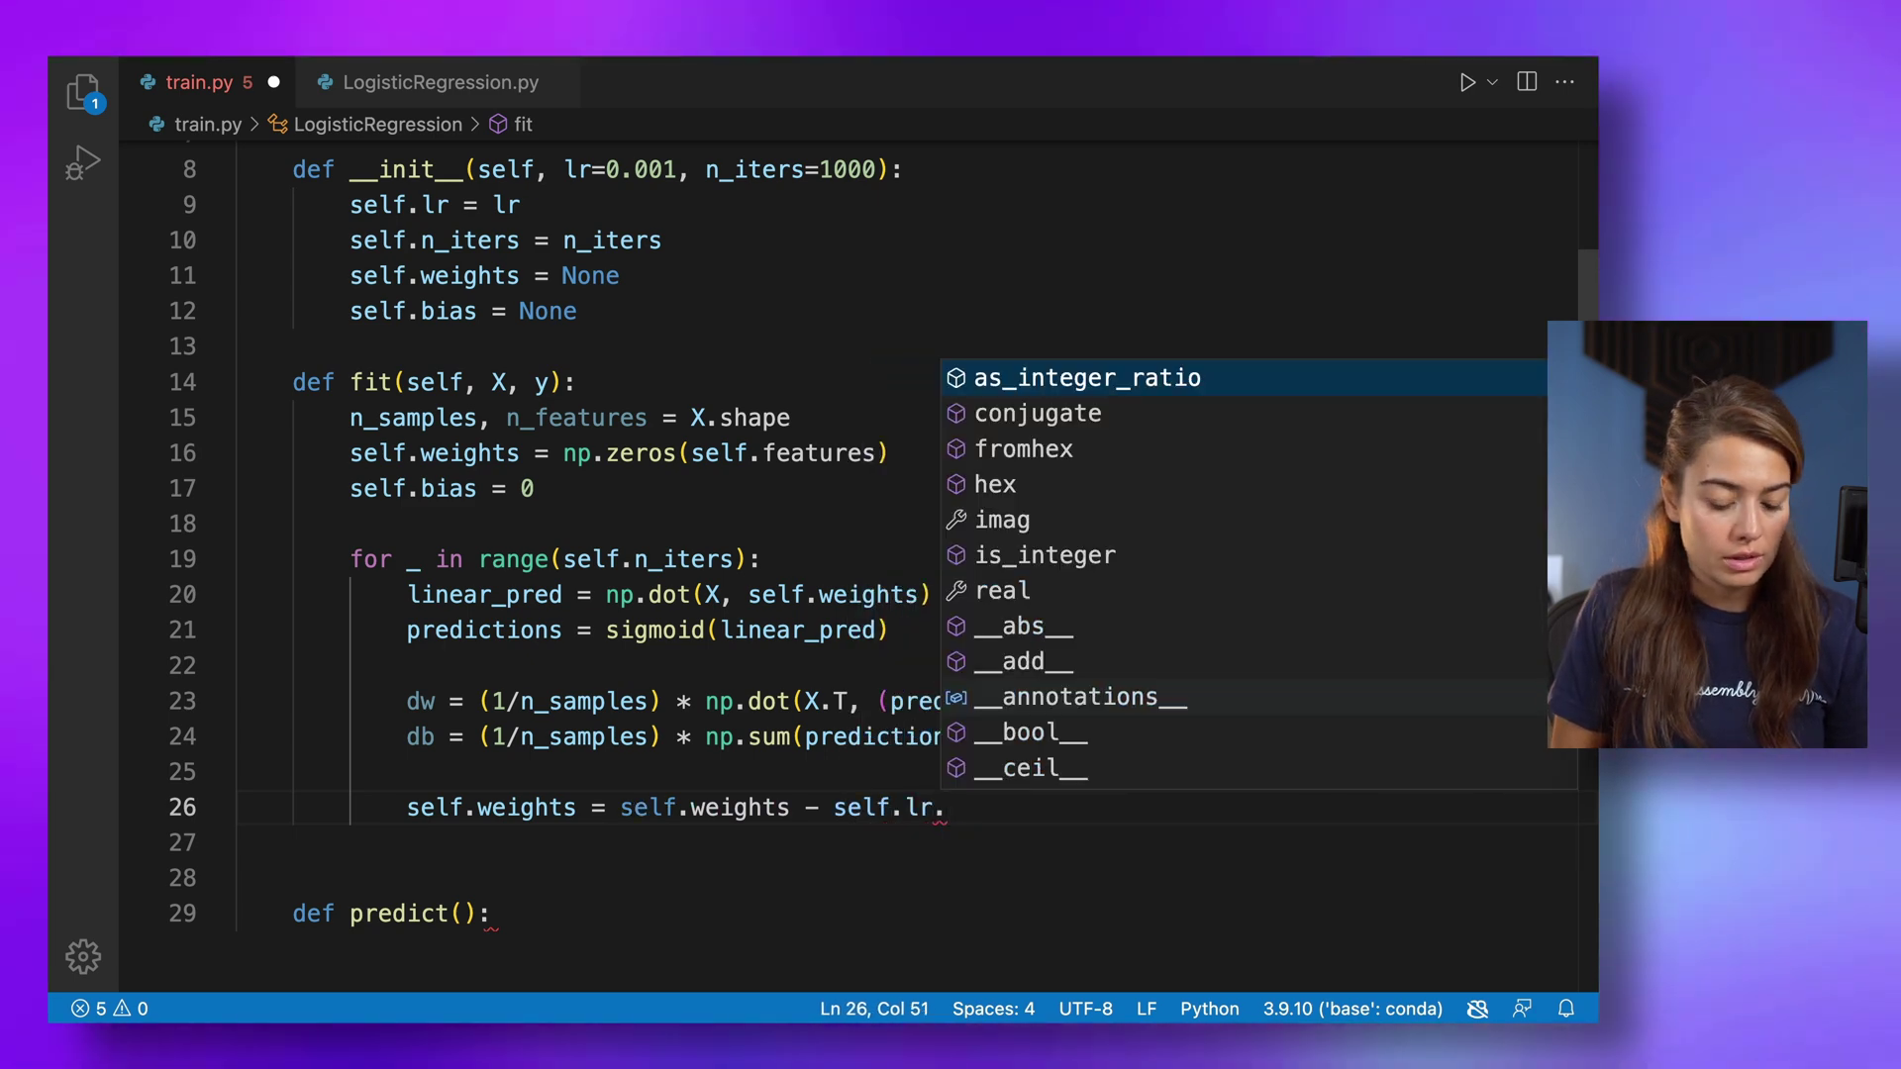
type("s")
key("BackSpace")
type("dw")
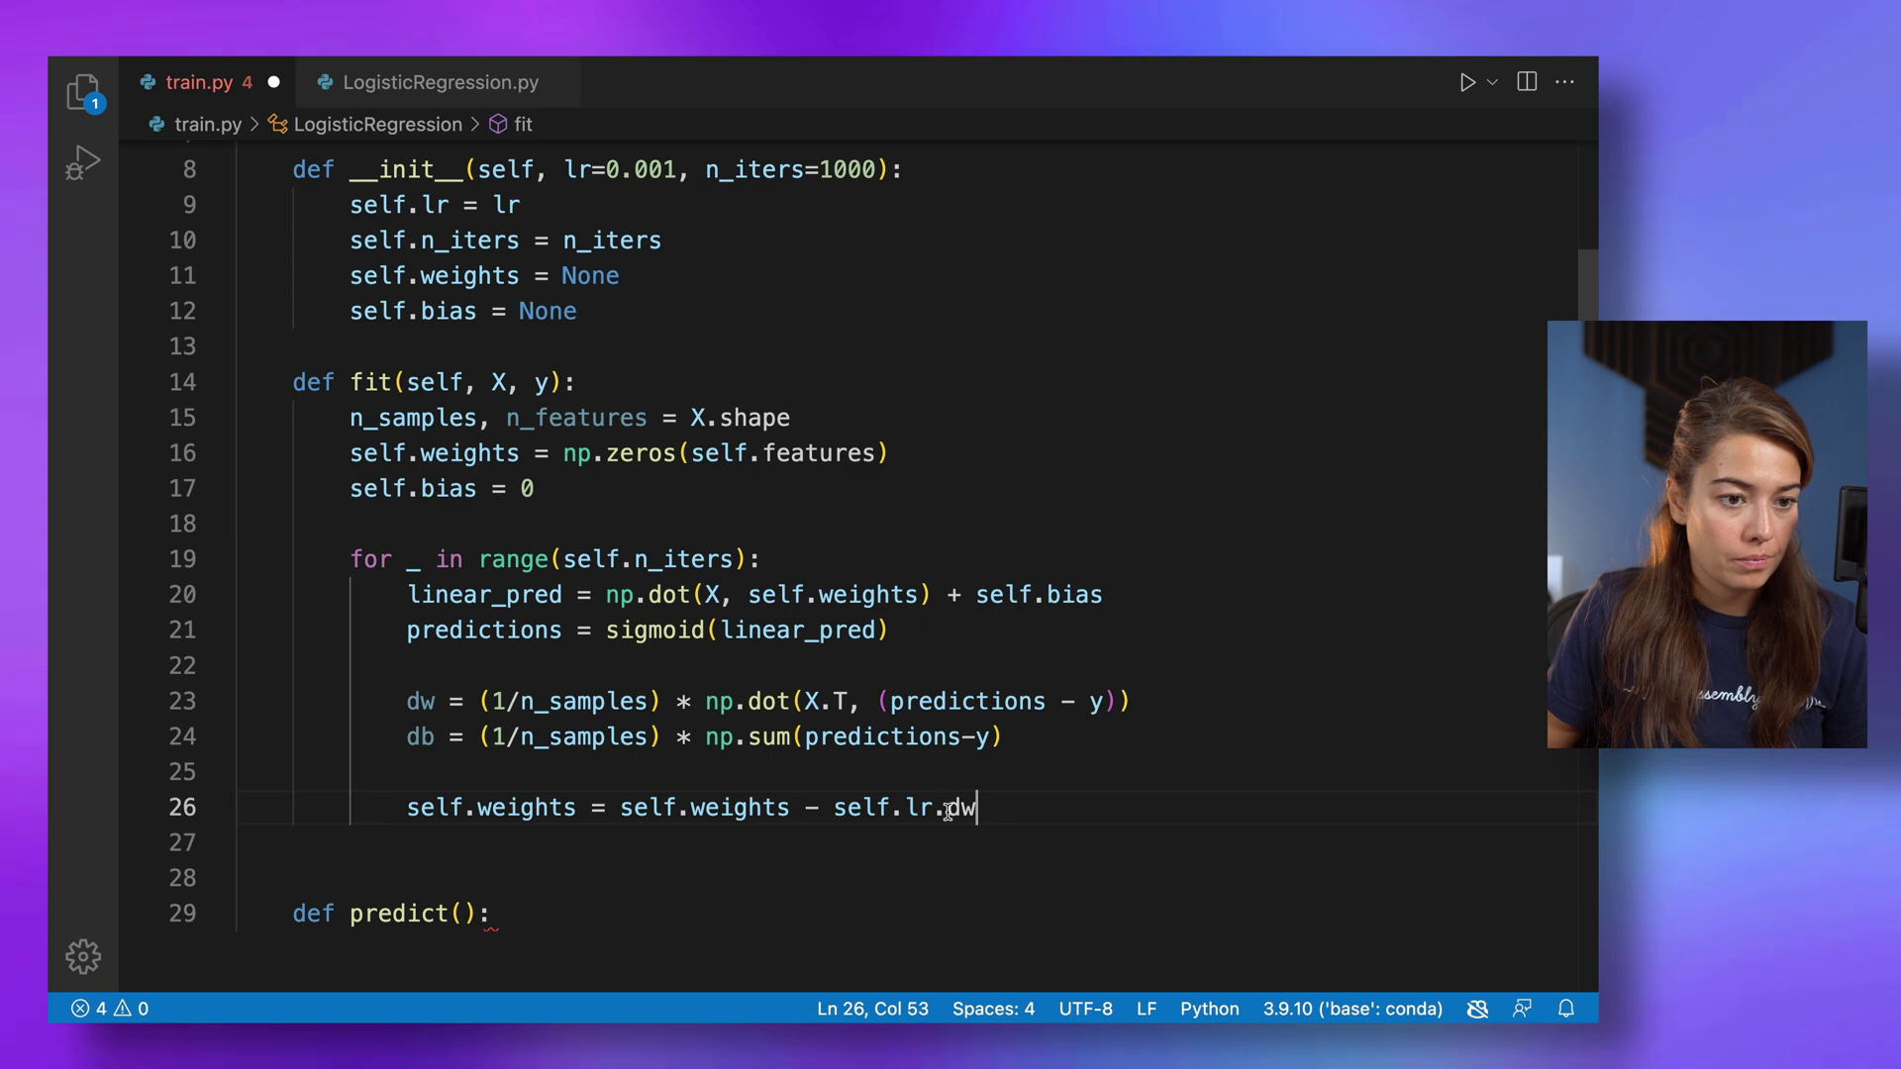
key("BackSpace")
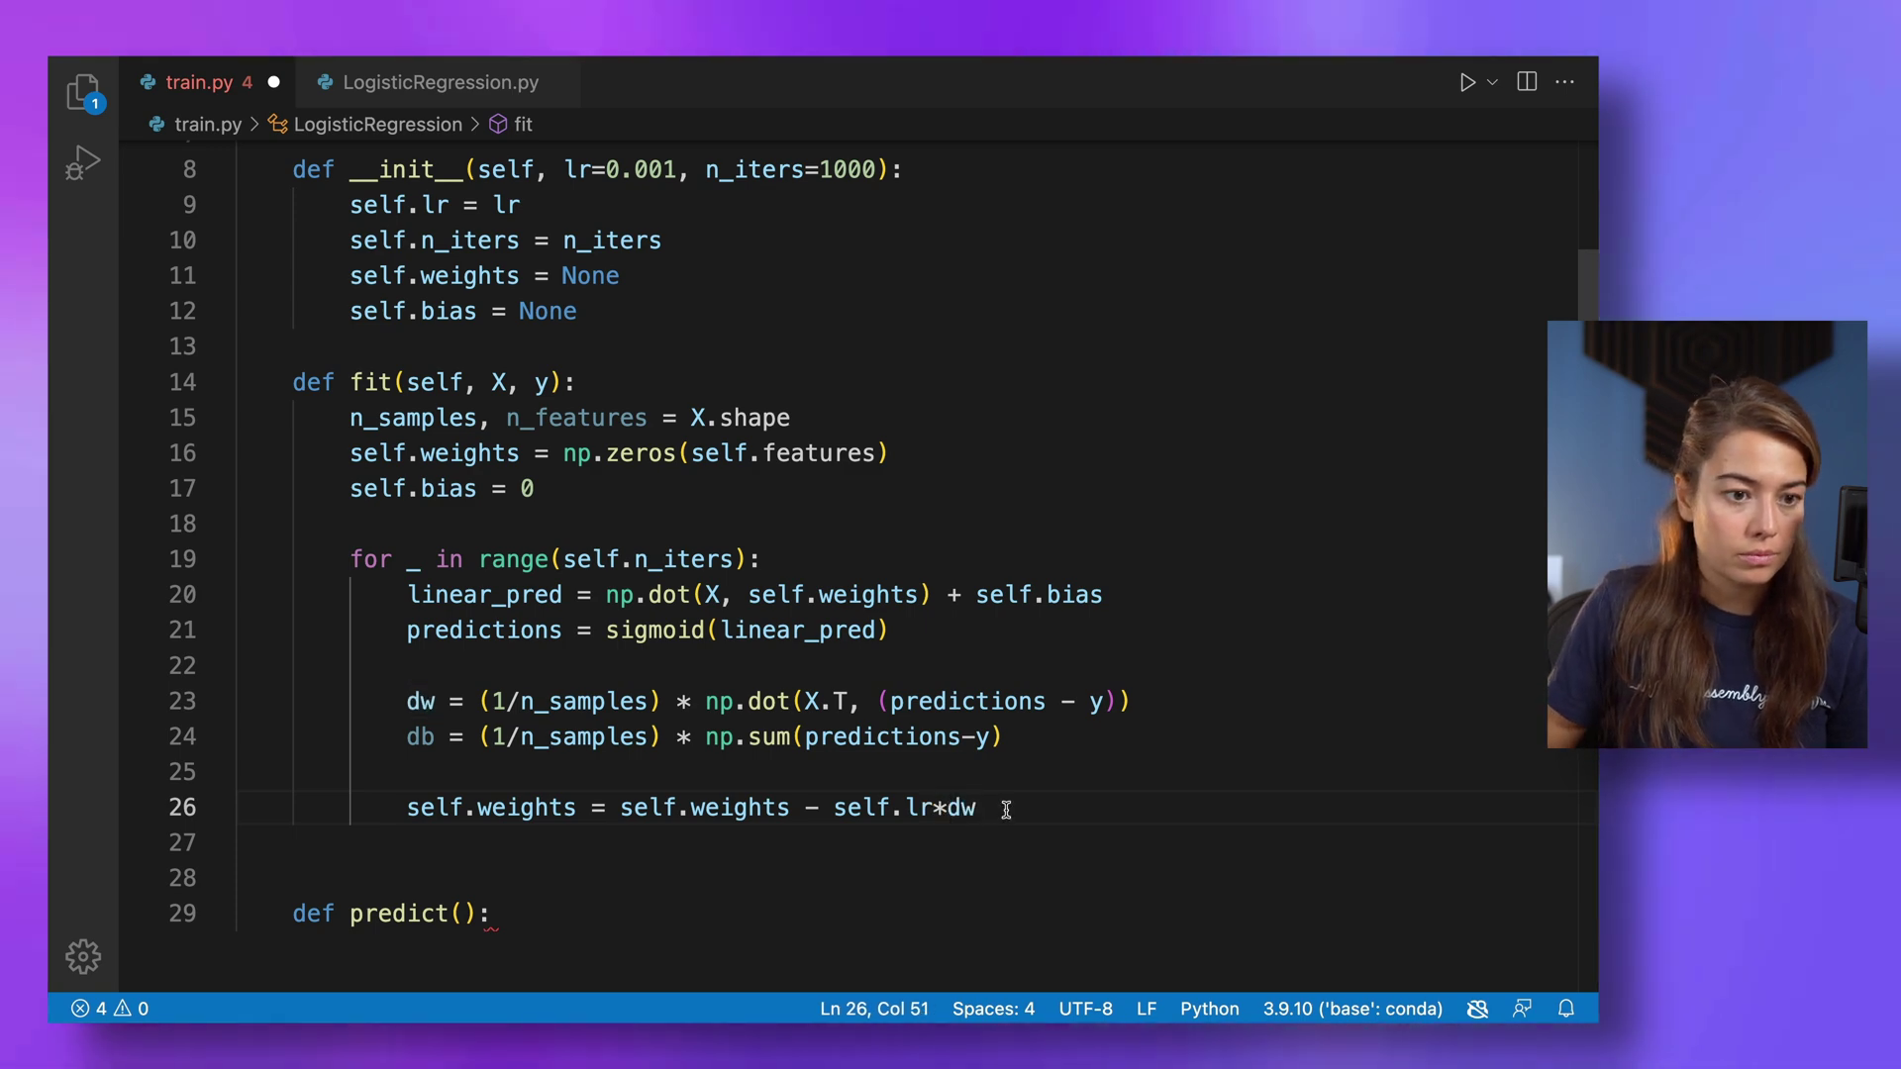
left_click(1005, 810)
key("Return")
type("self.")
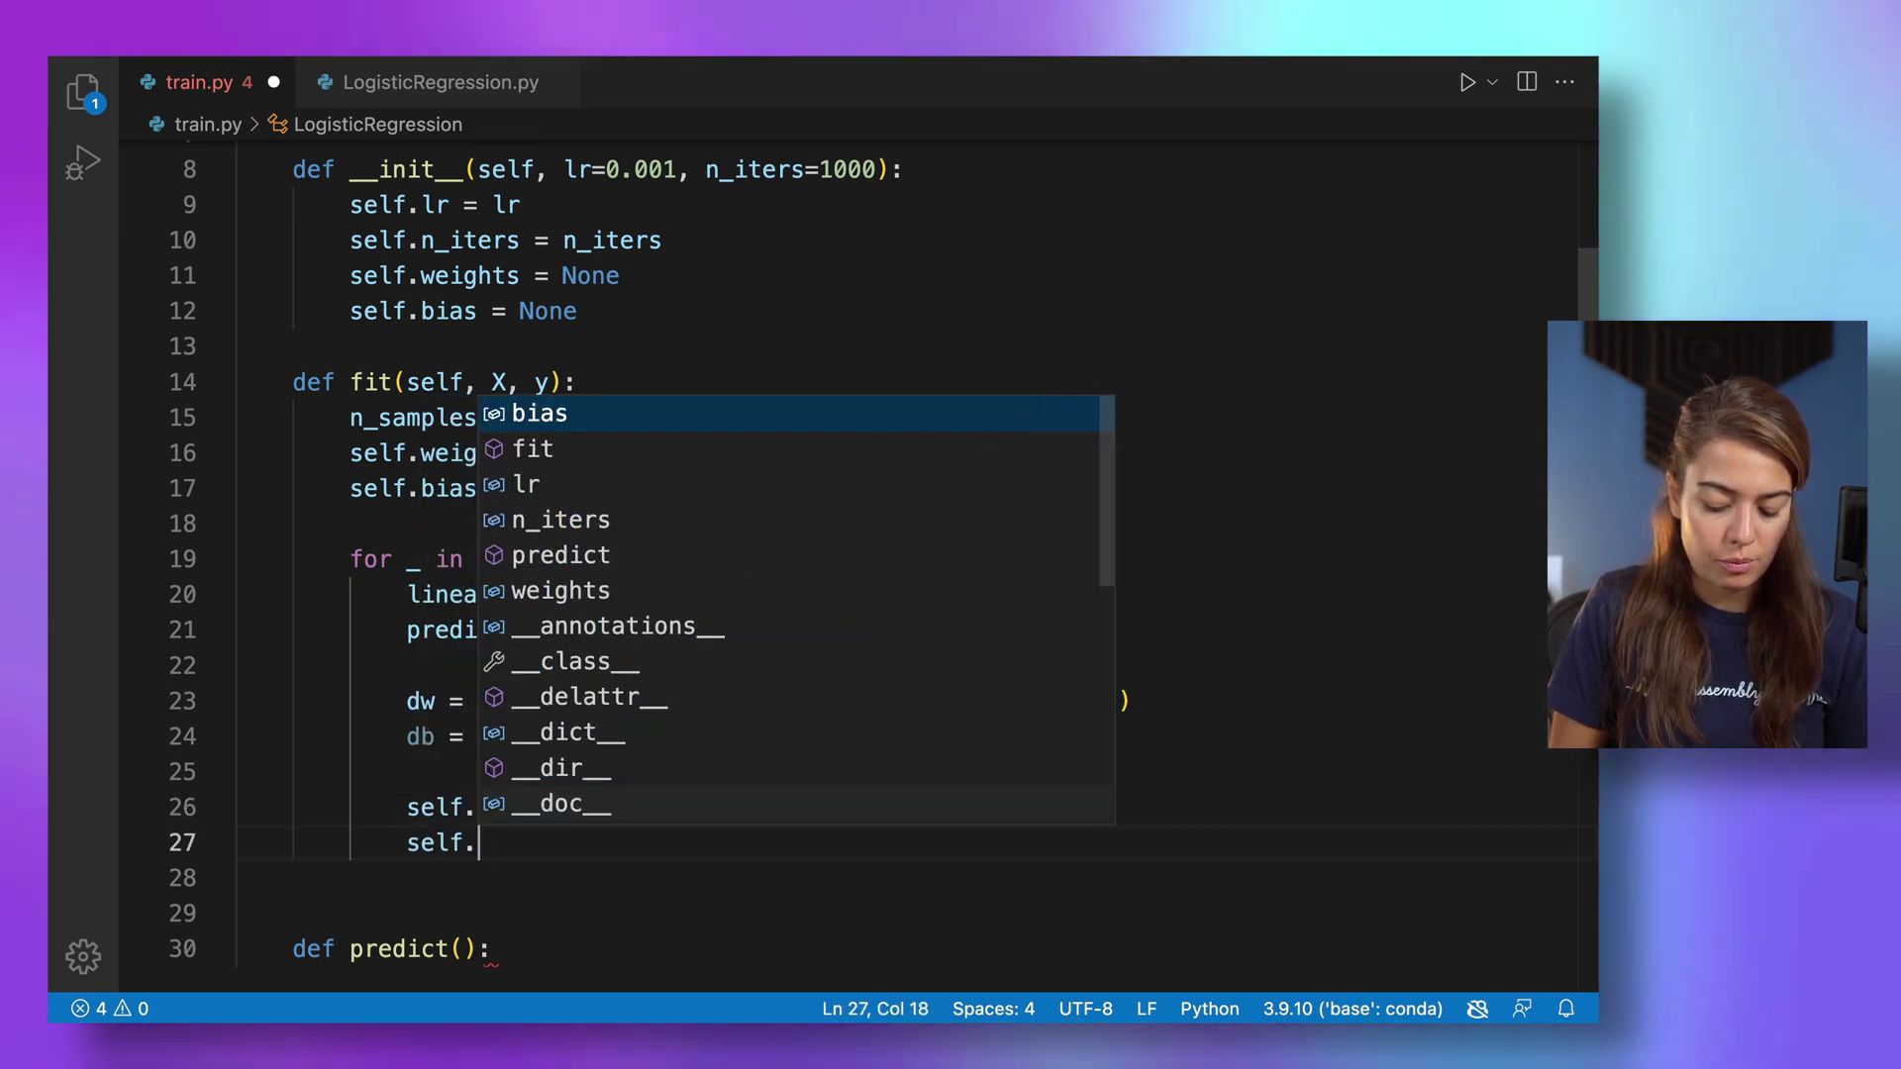
type("bias = a")
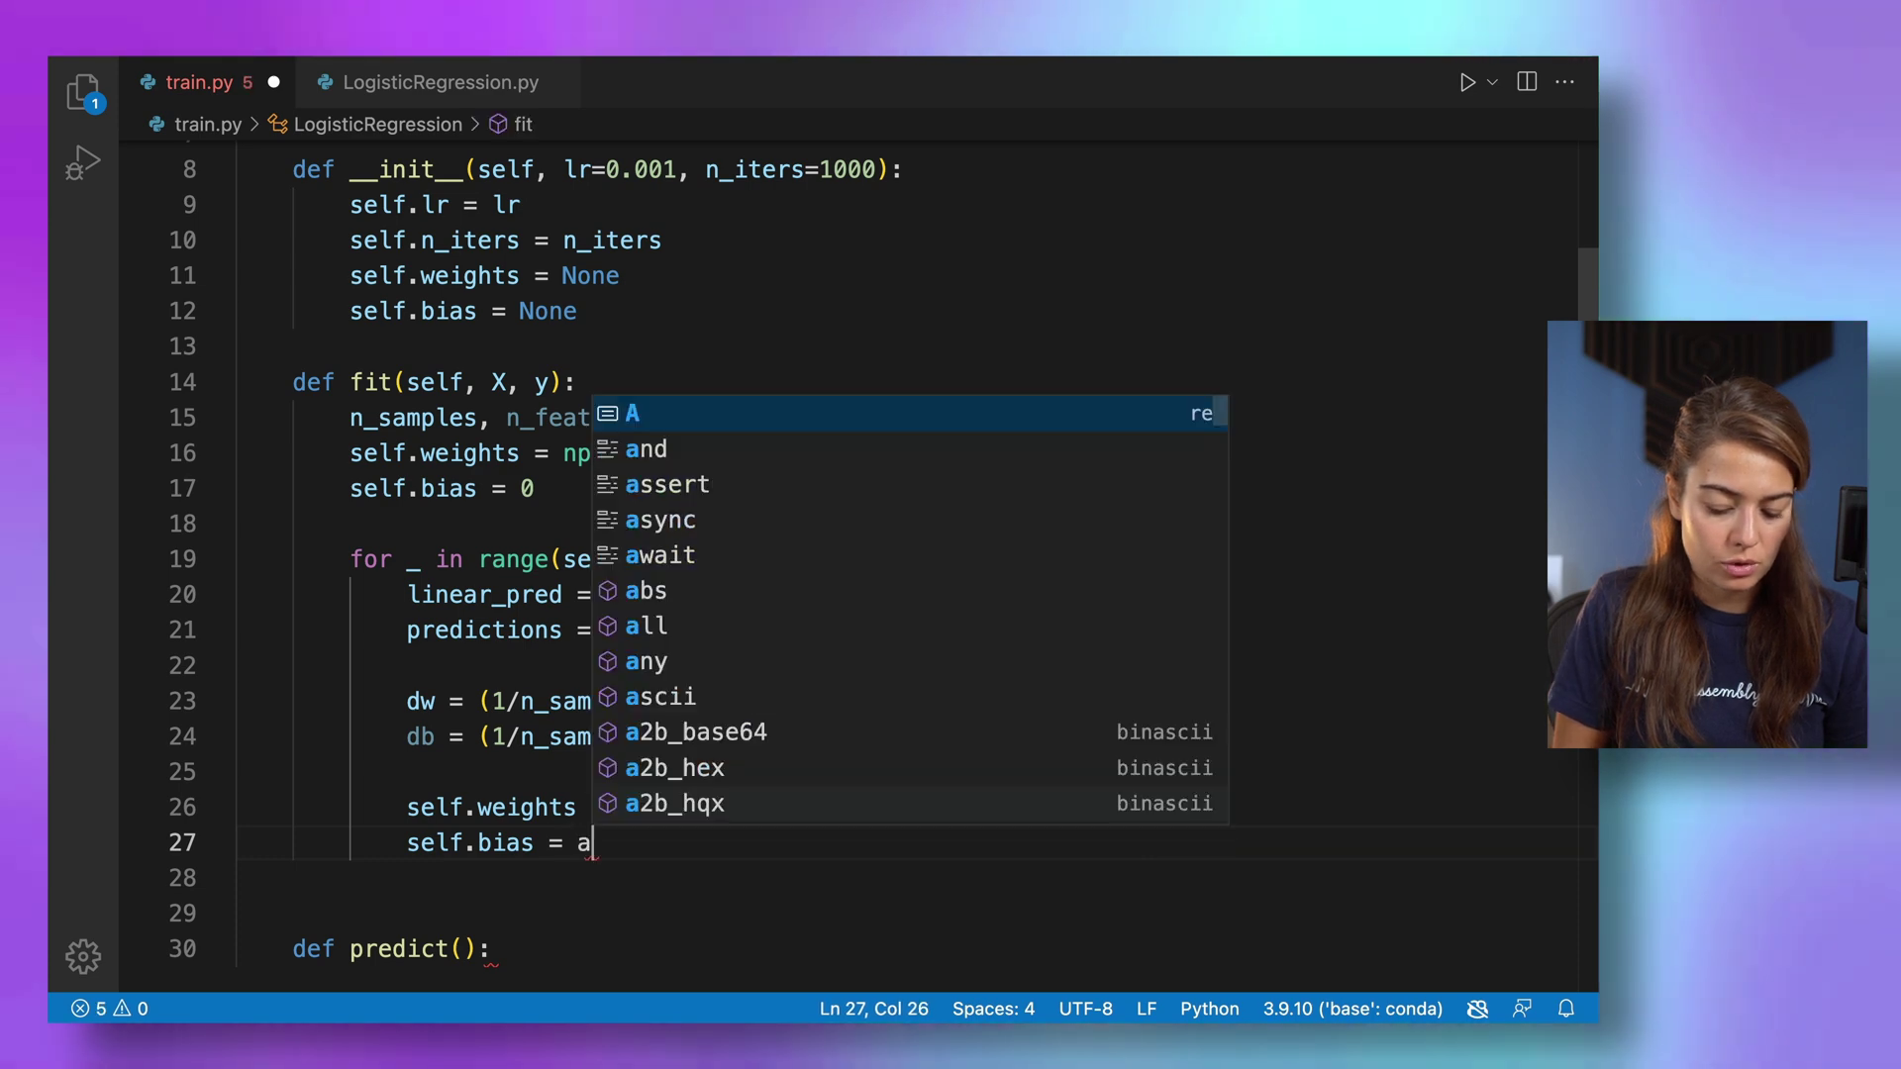
key("BackSpace")
type("self.bias")
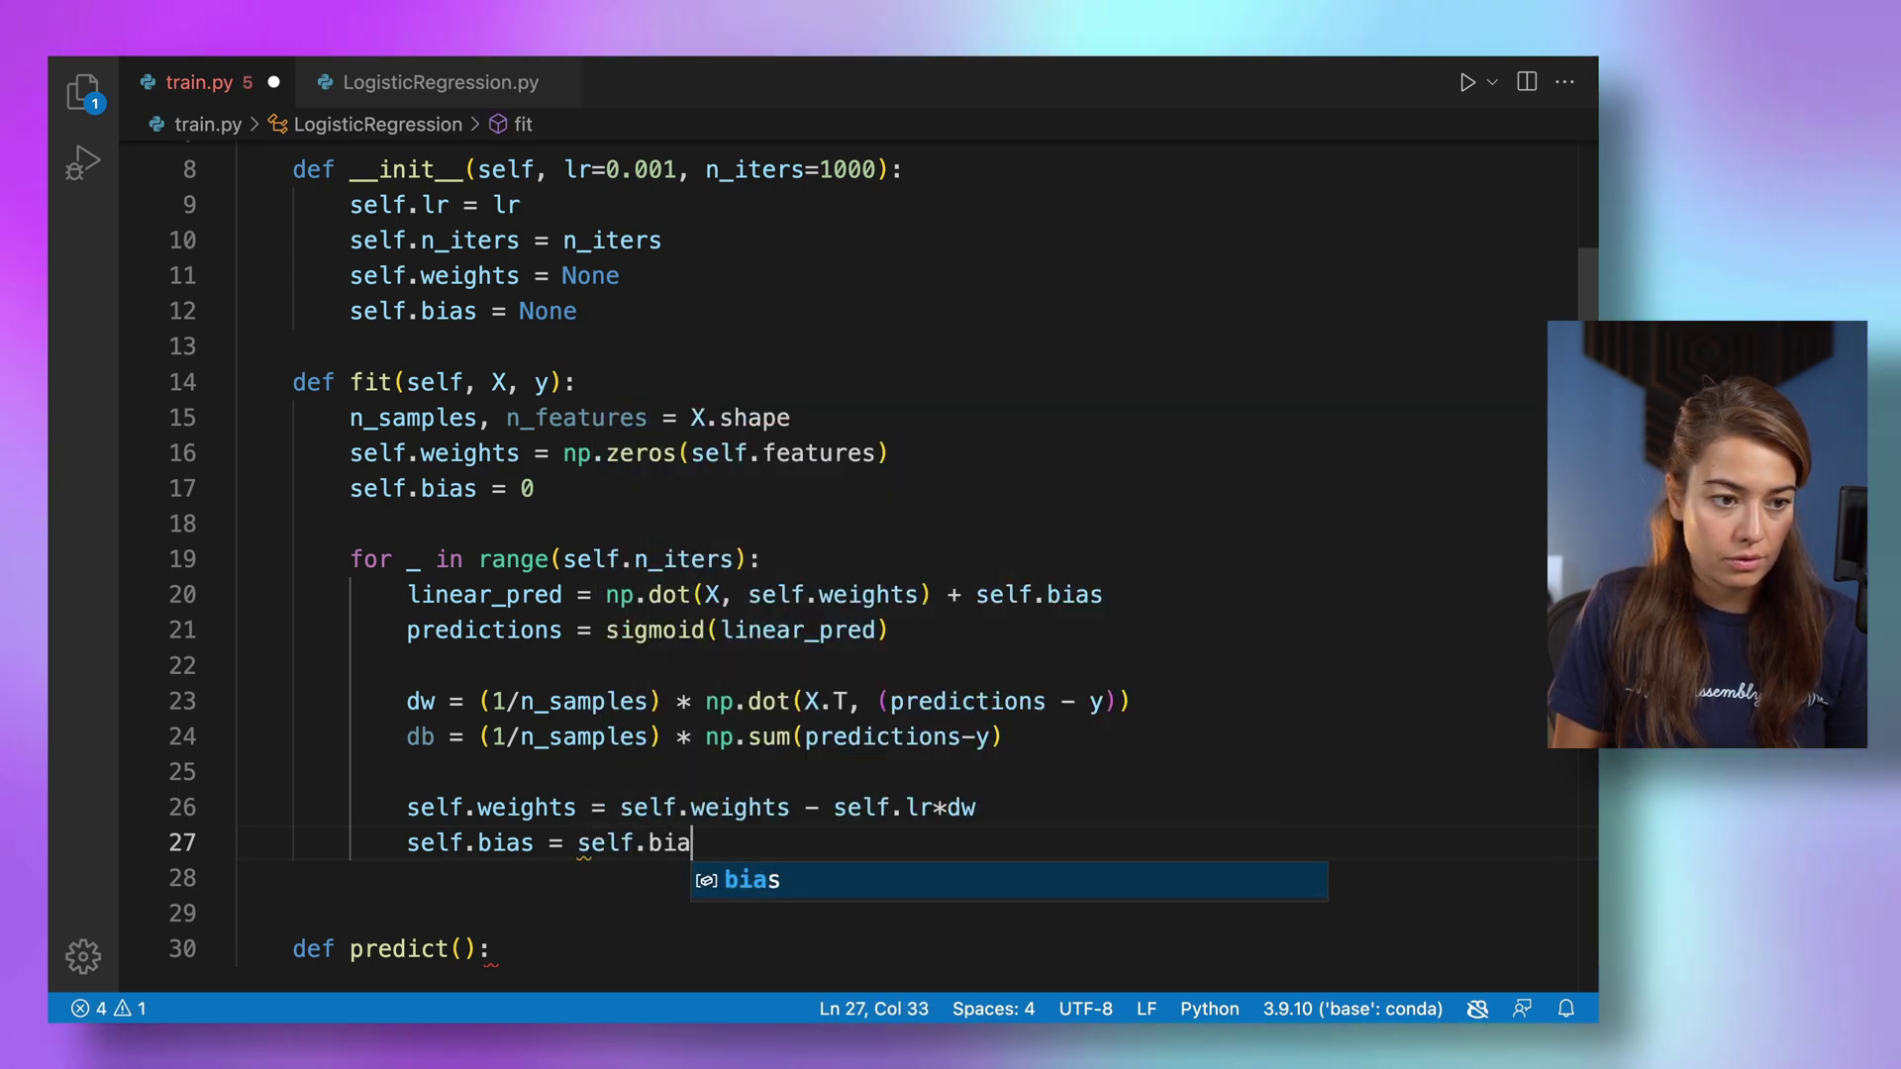
type(" - ")
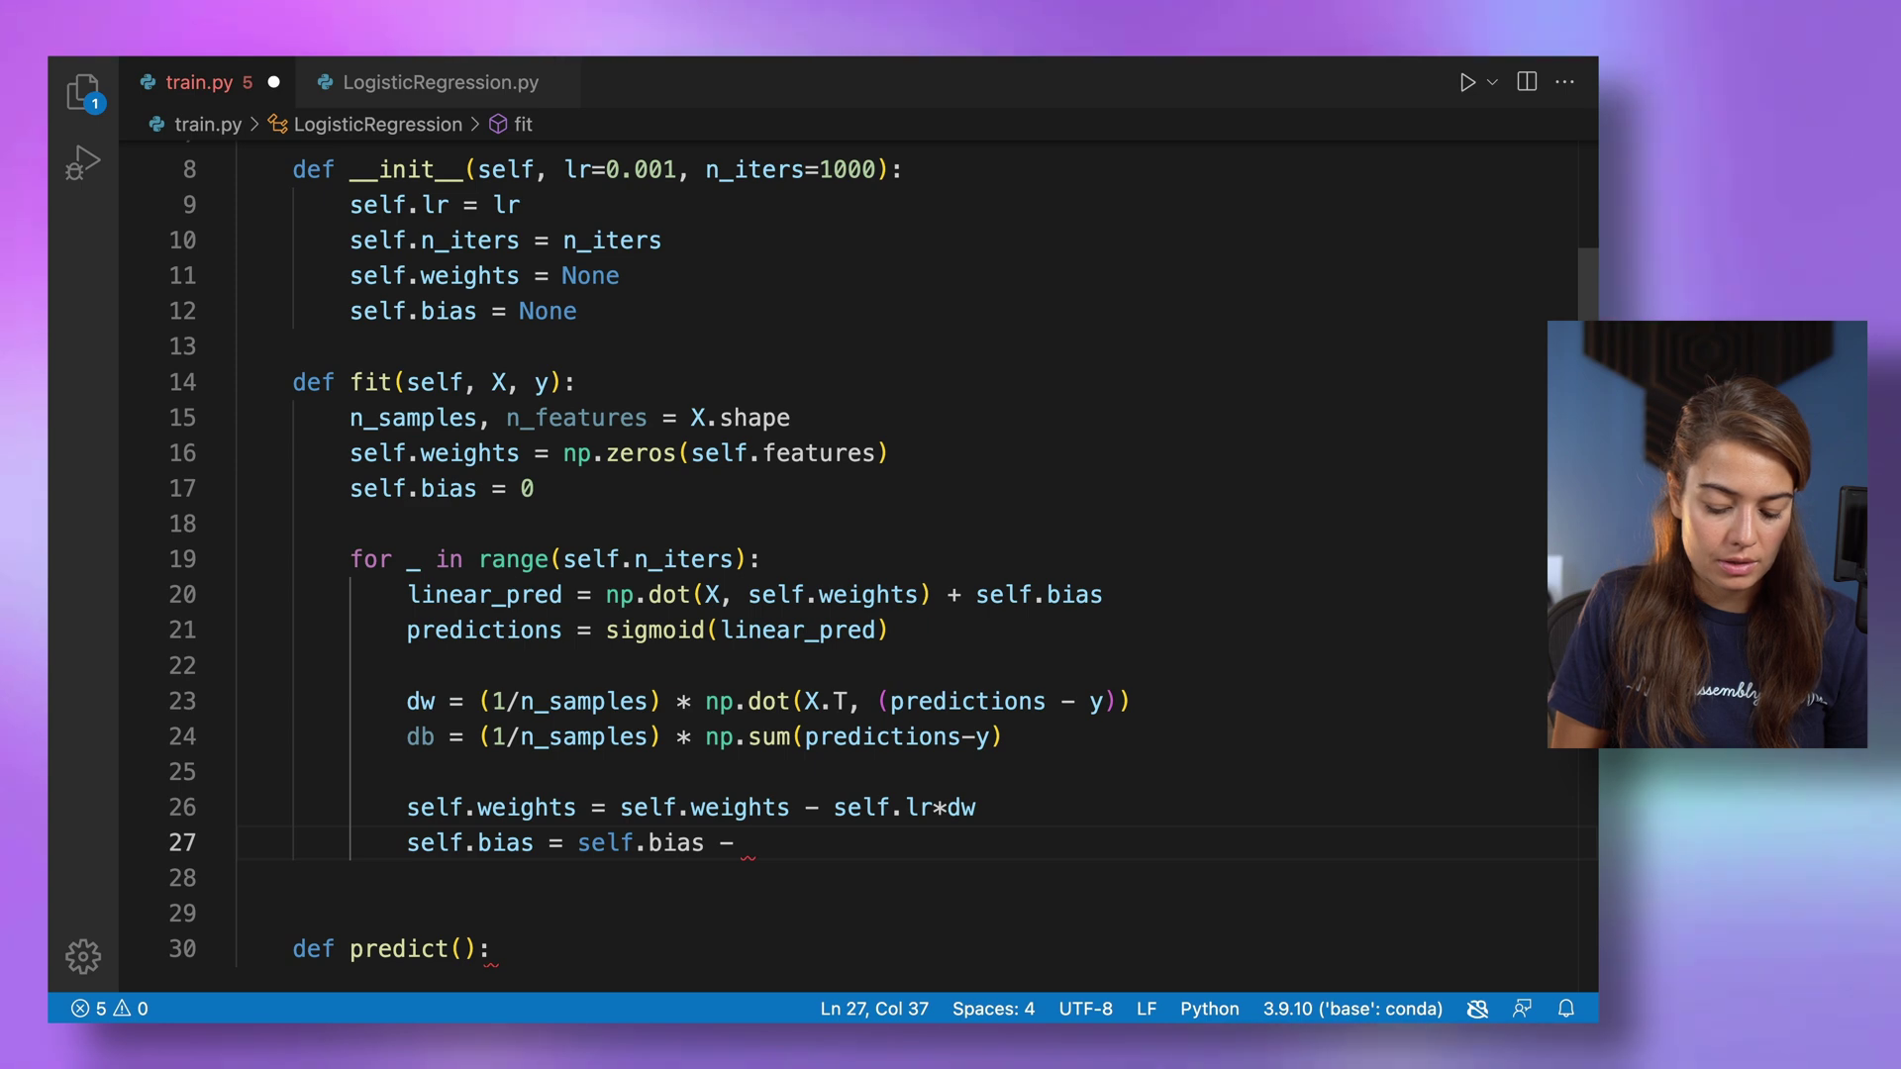
type("self.lr*")
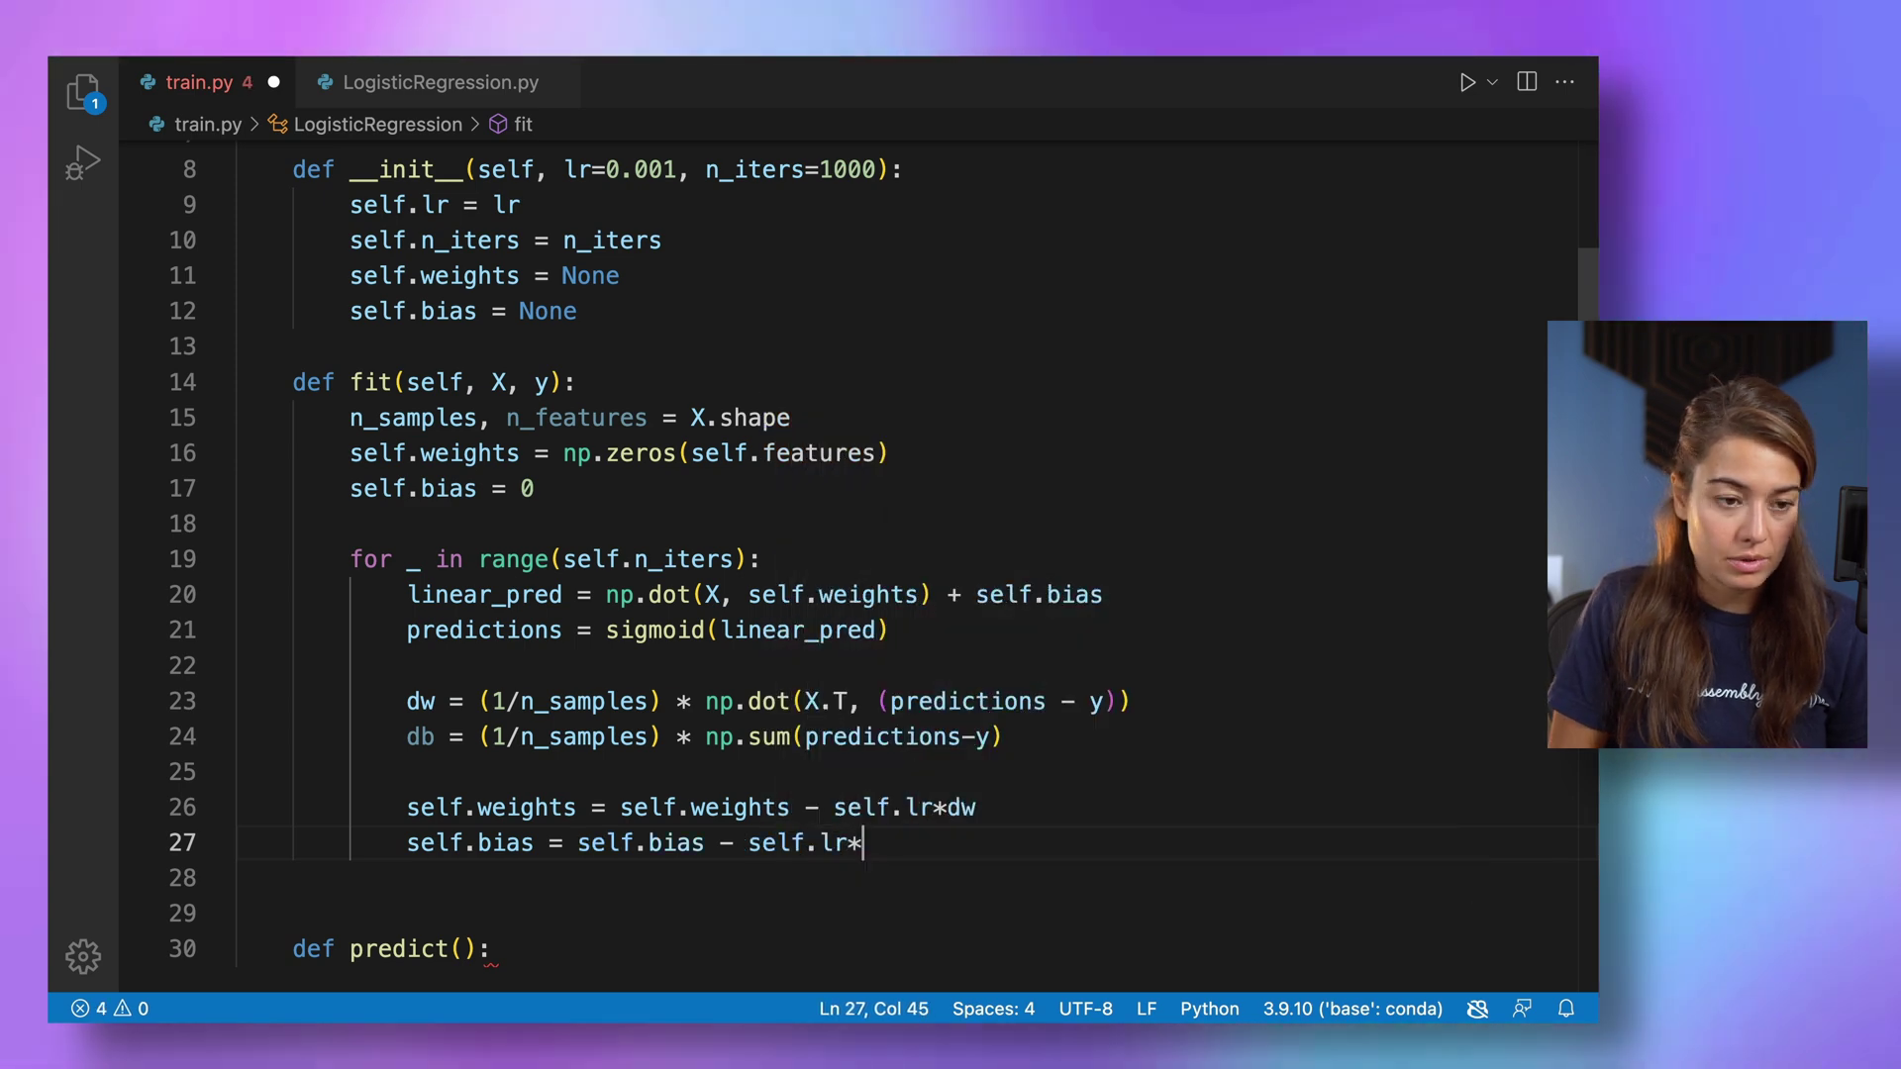
type("db")
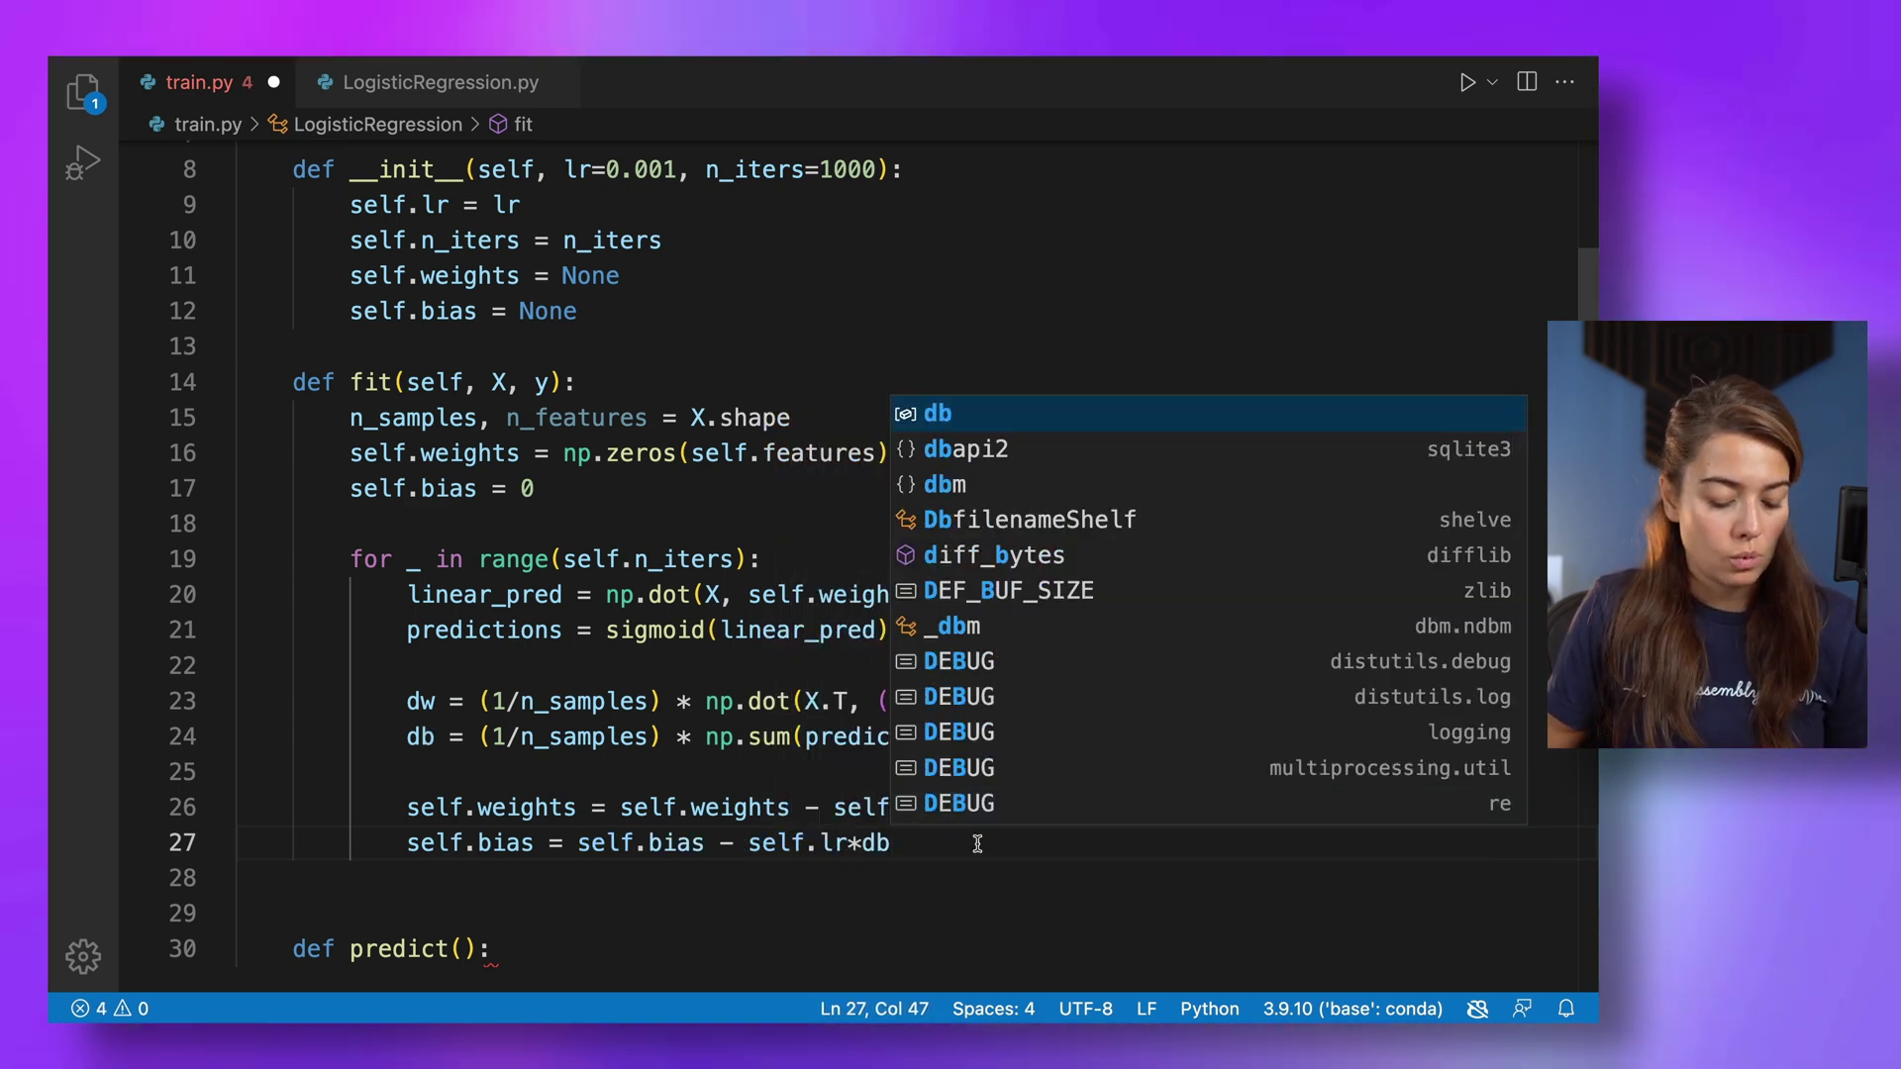
Save train.py and review fit's lines 15 to 24, ending at the bias update line.
left_click(653, 702)
key("ctrl+s")
mouse_move(378, 418)
left_mouse_down()
mouse_move(732, 757)
mouse_move(941, 846)
left_mouse_up()
left_click(983, 846)
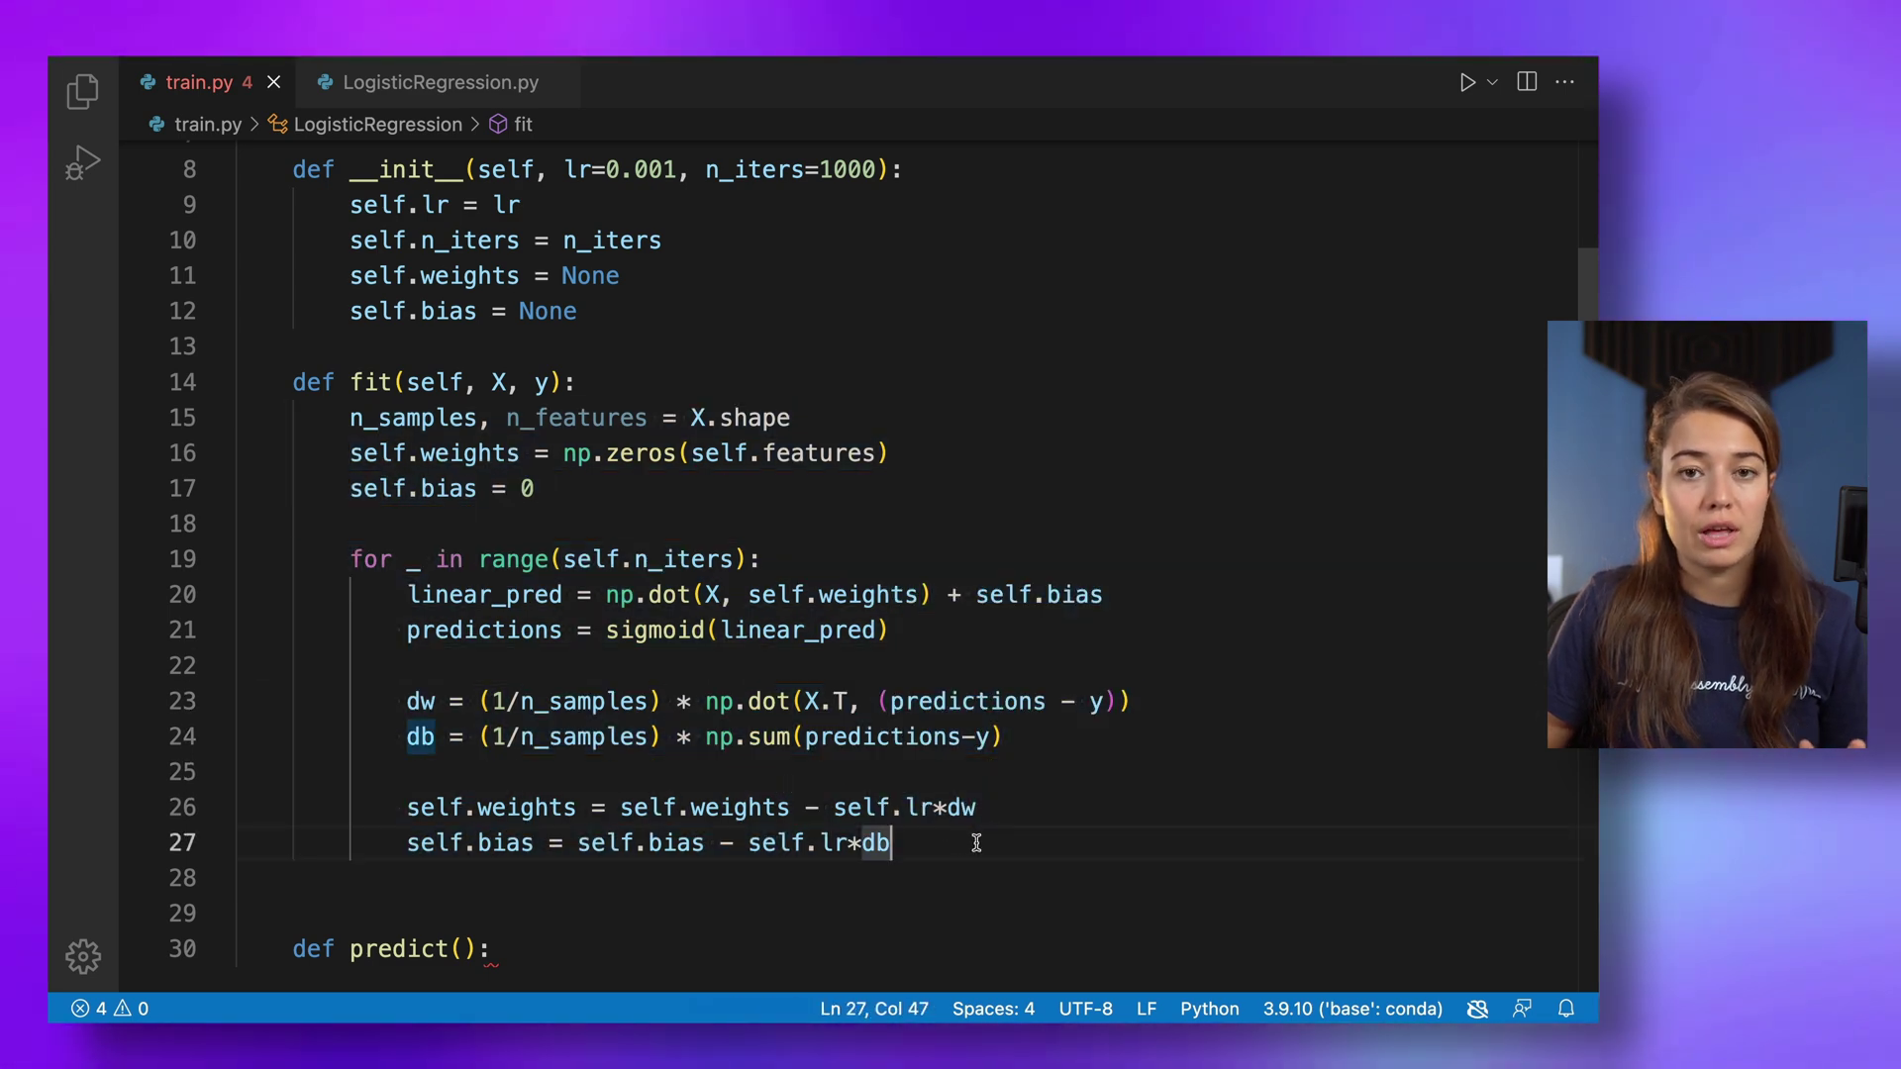
scroll(966, 845, "down", 2)
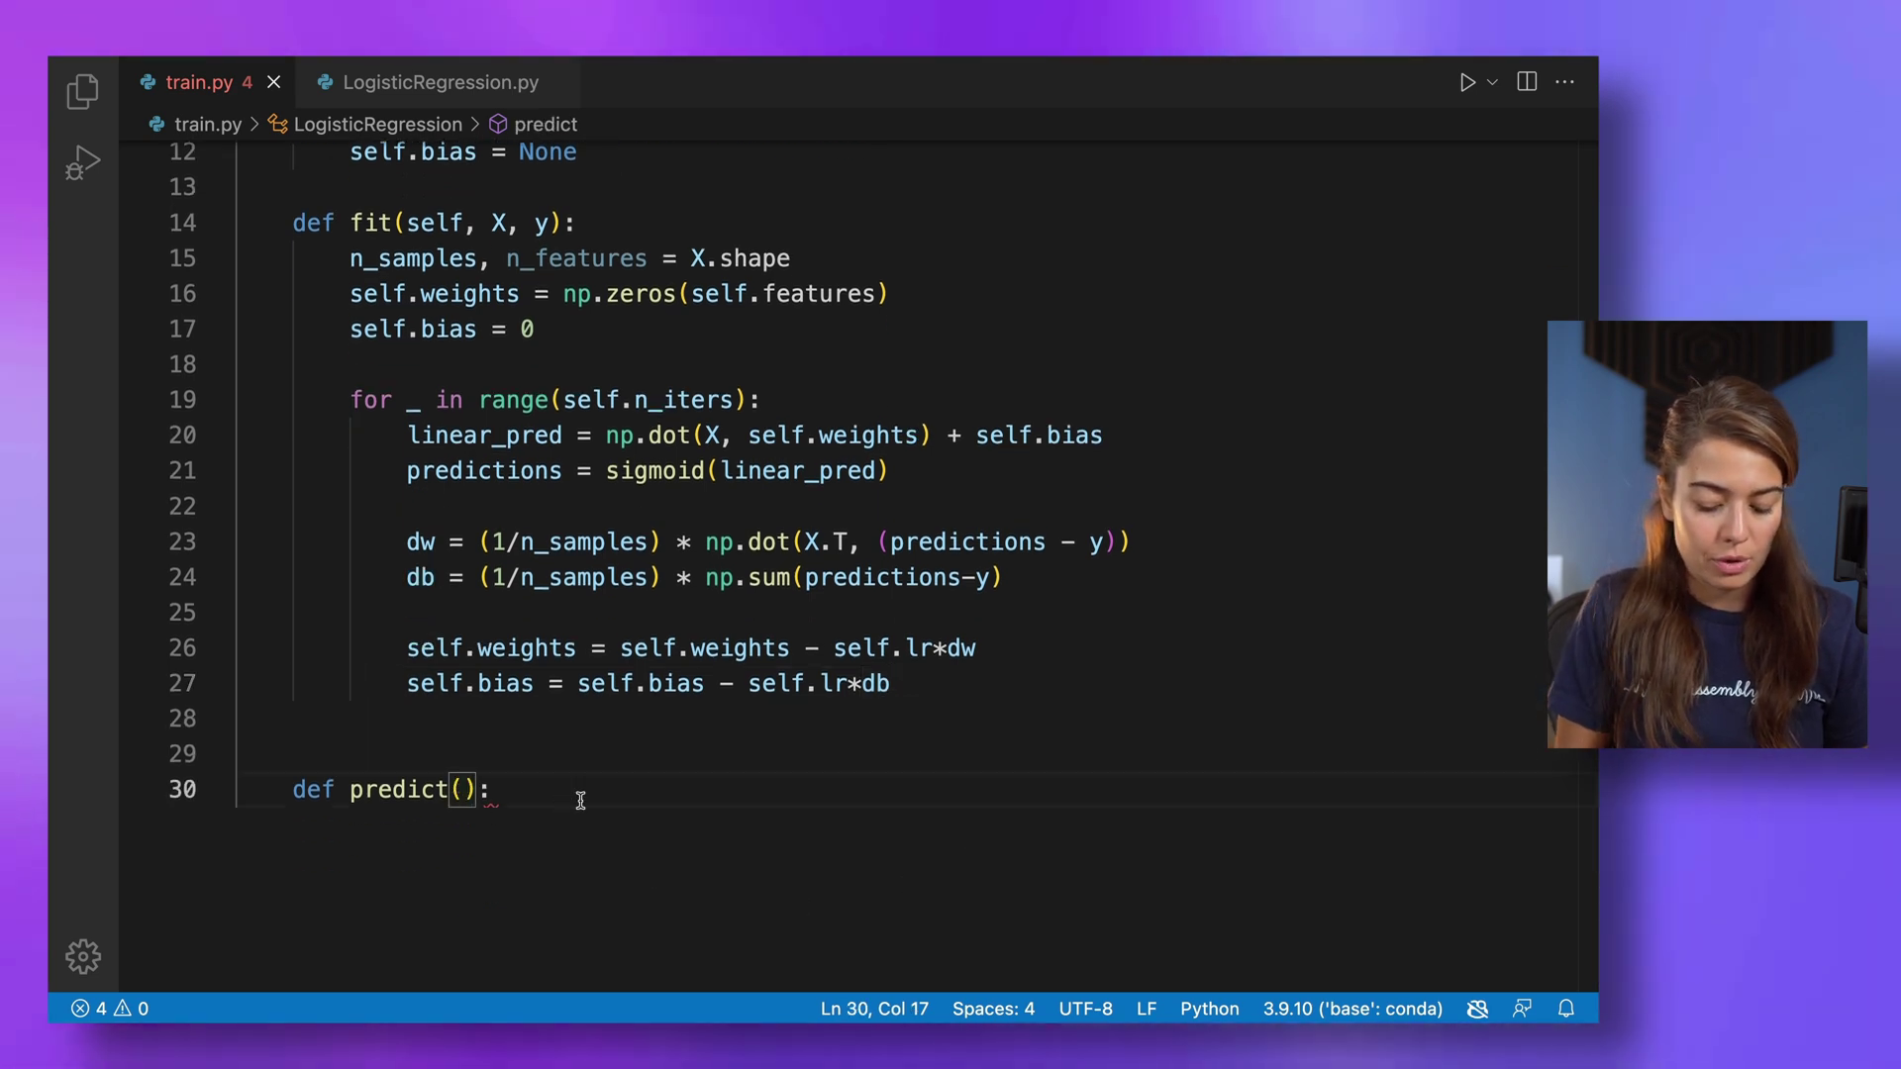
type("self, ")
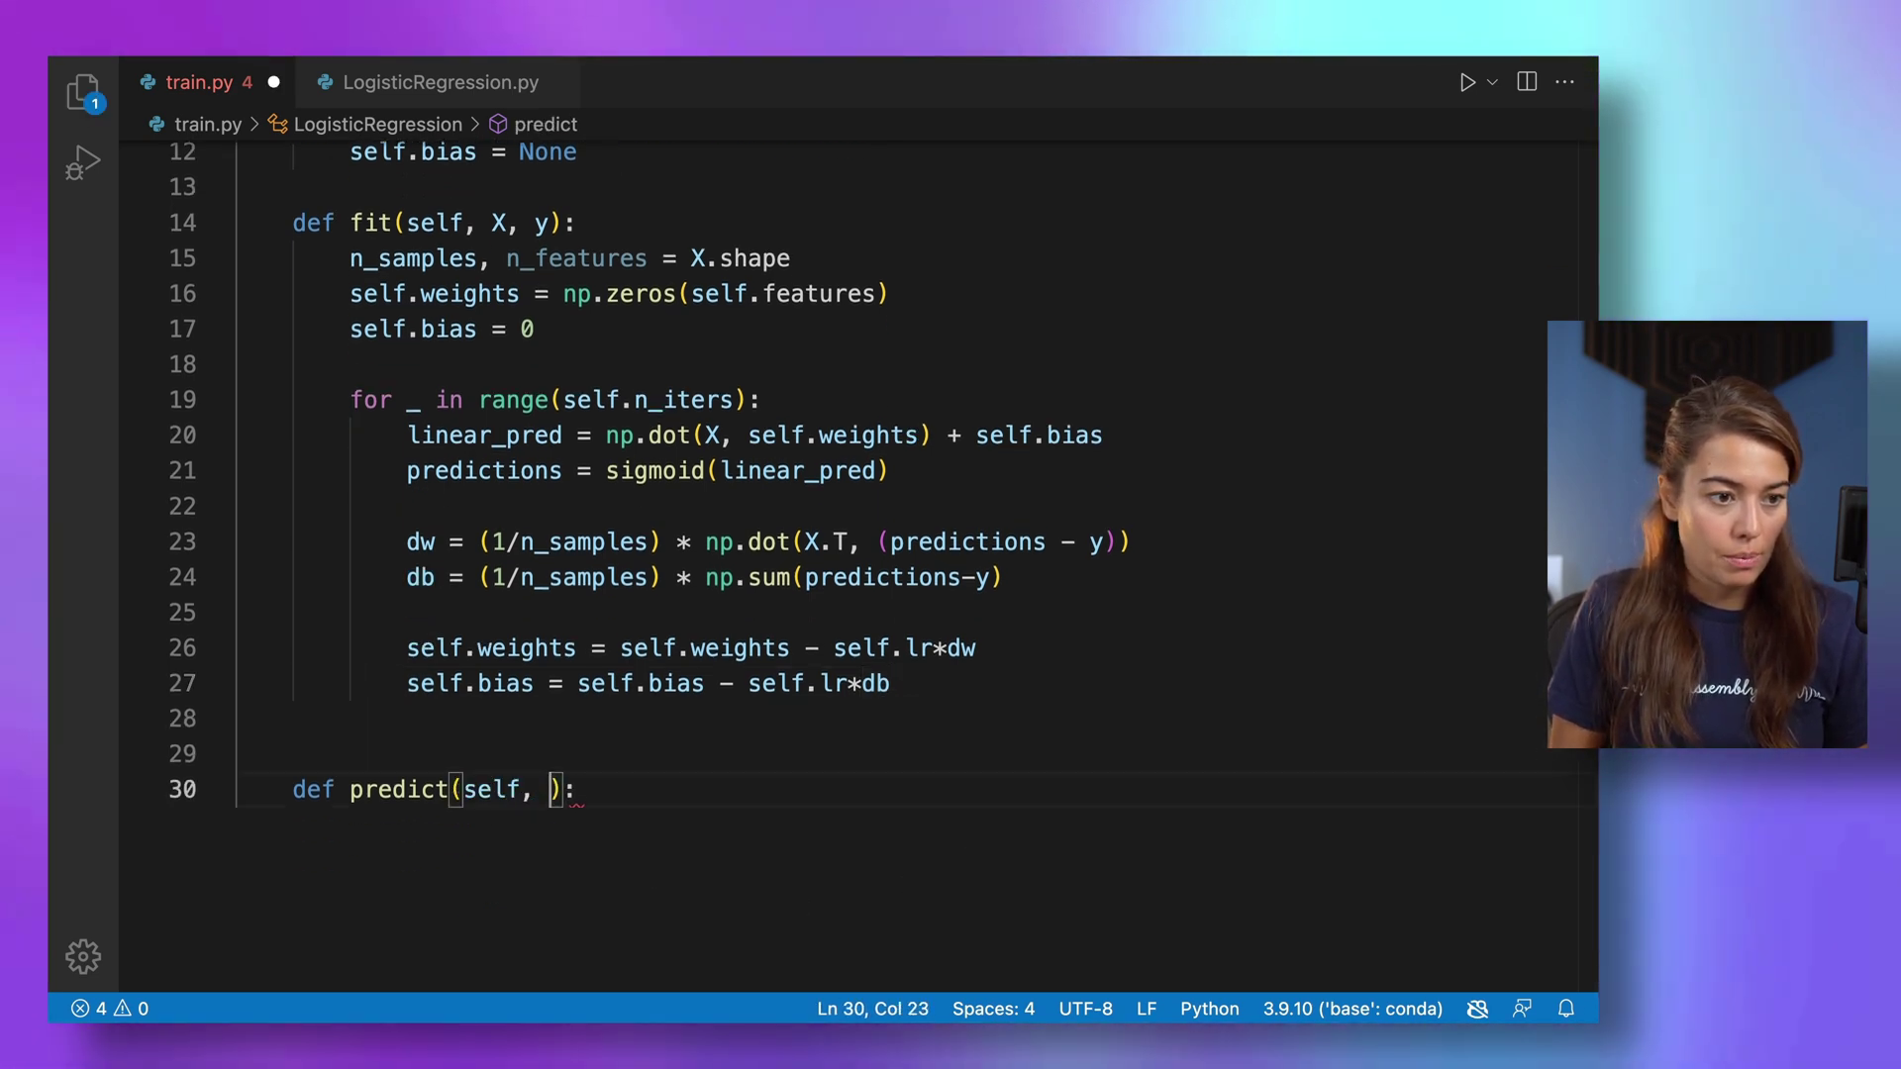
type("X")
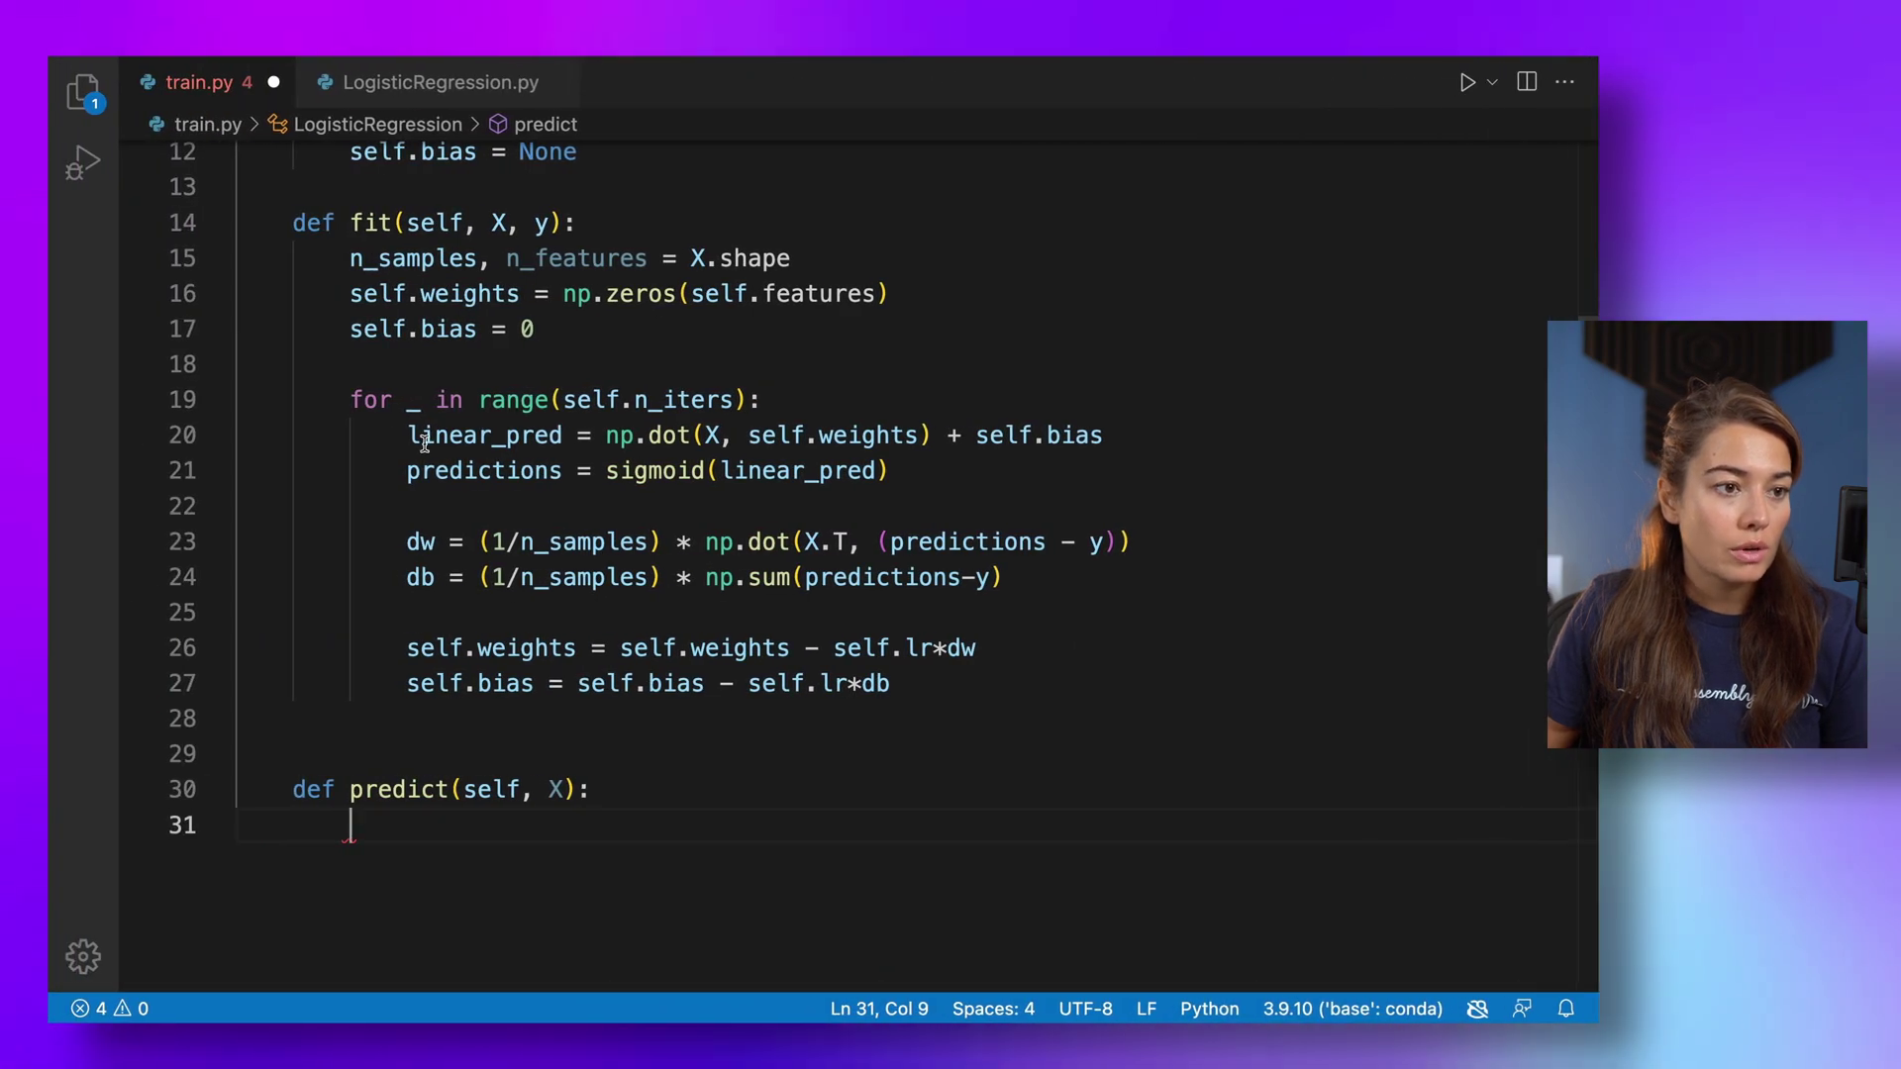
Copy the linear_pred and sigmoid lines from fit into predict(self, X) with fixed indentation.
left_click(414, 435)
left_click_drag(408, 435, 936, 483)
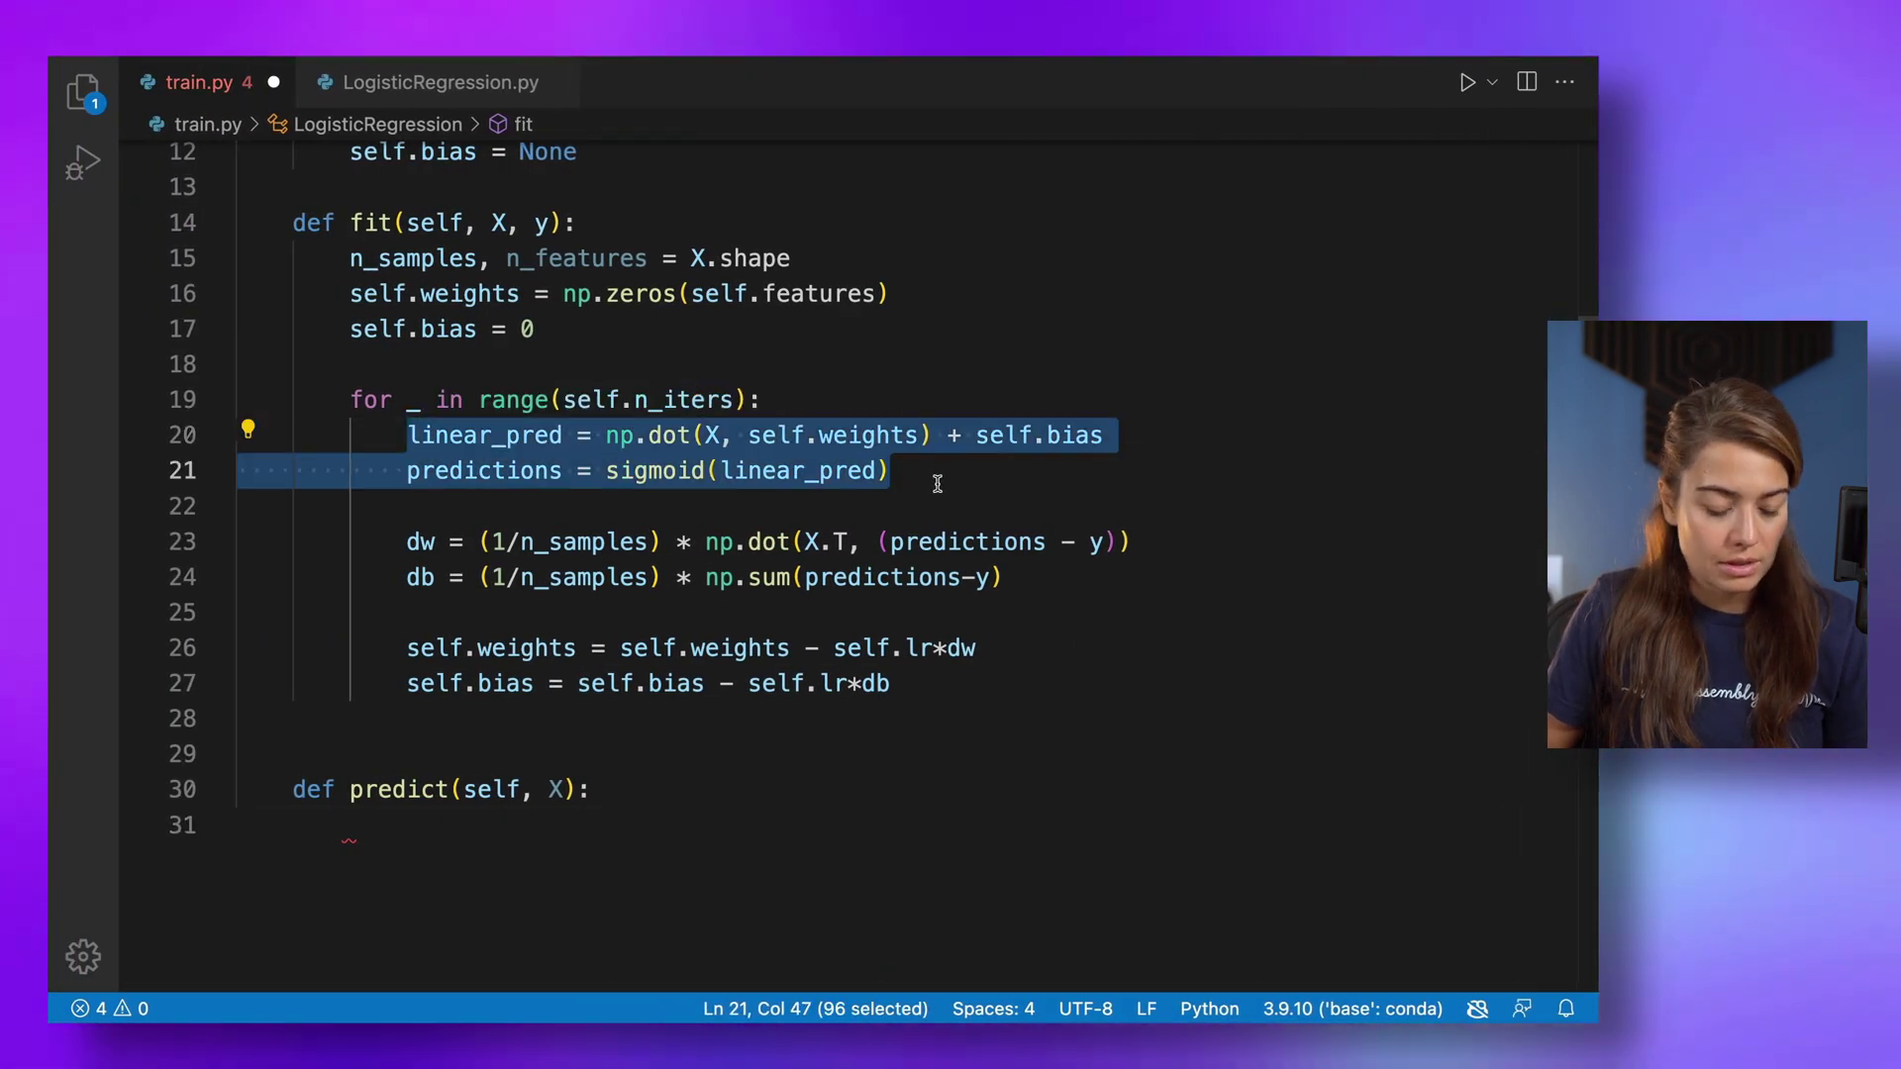
left_click(591, 816)
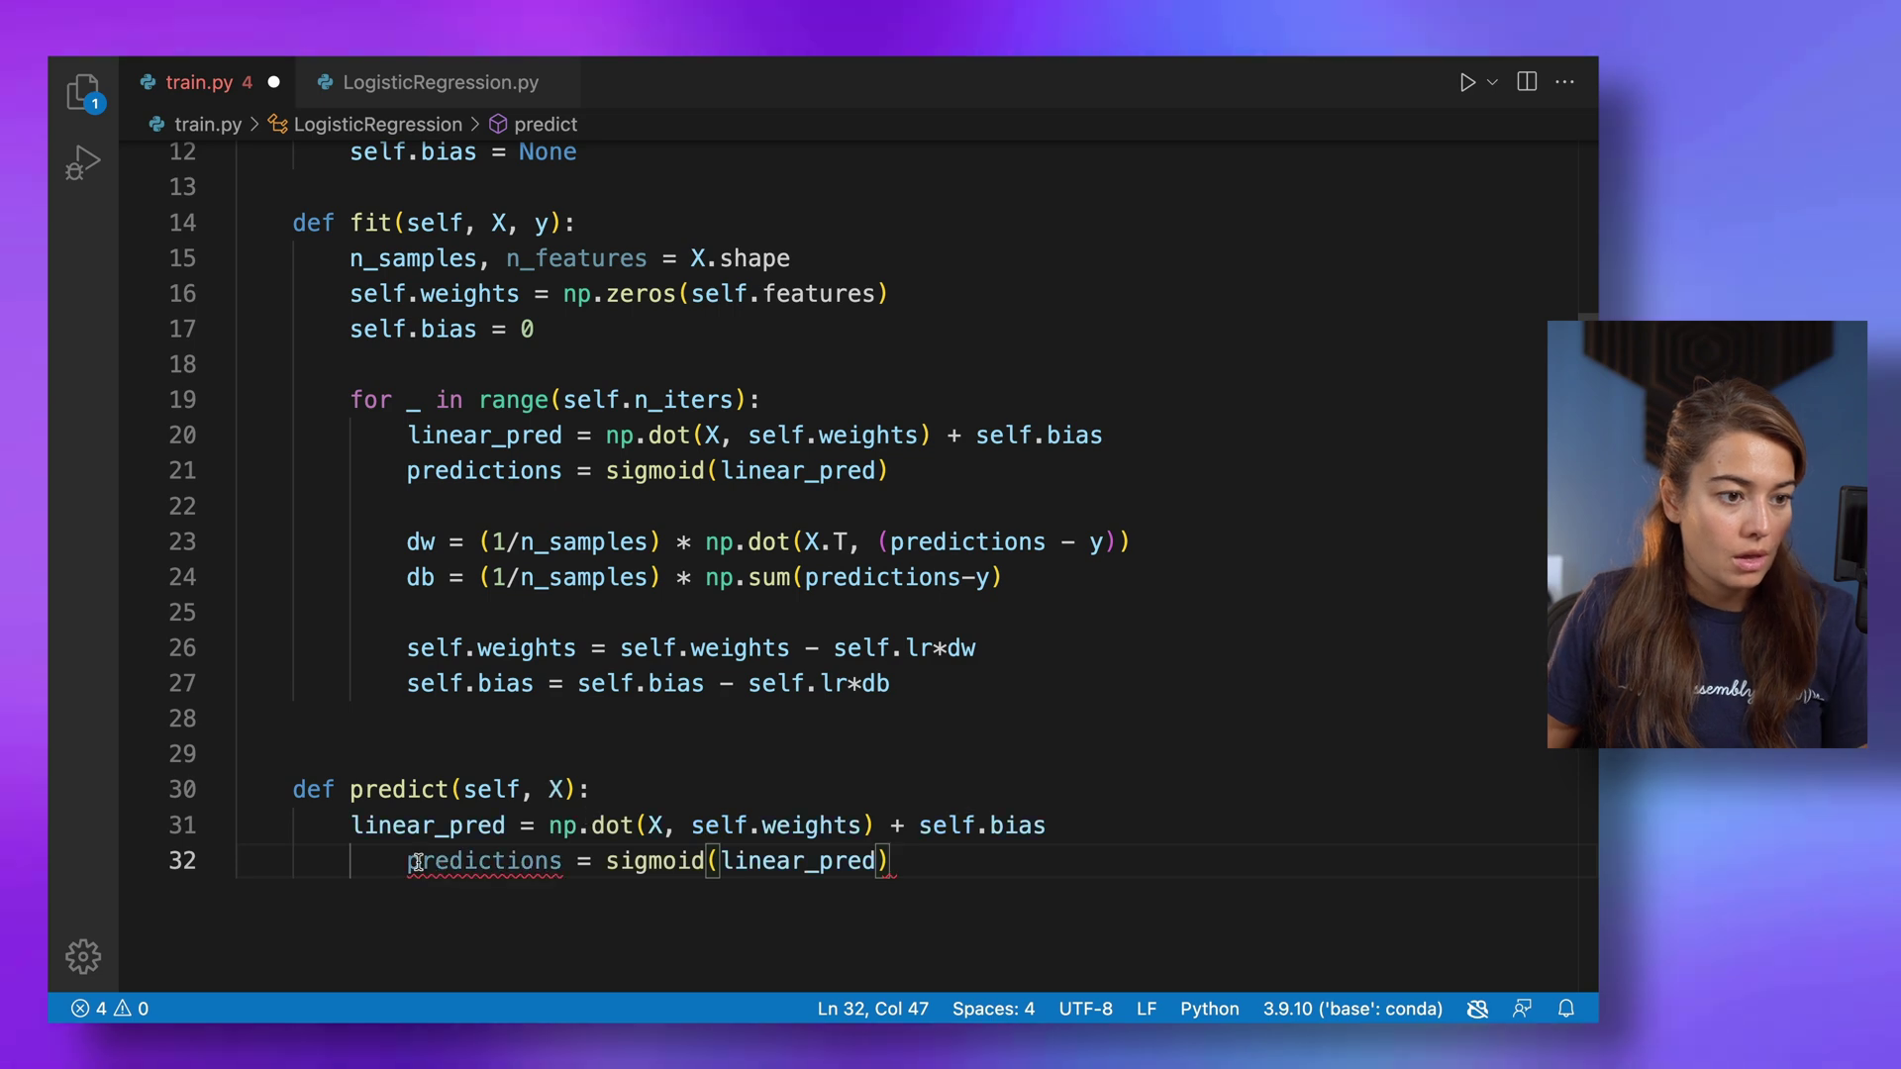
key("BackSpace")
type("y")
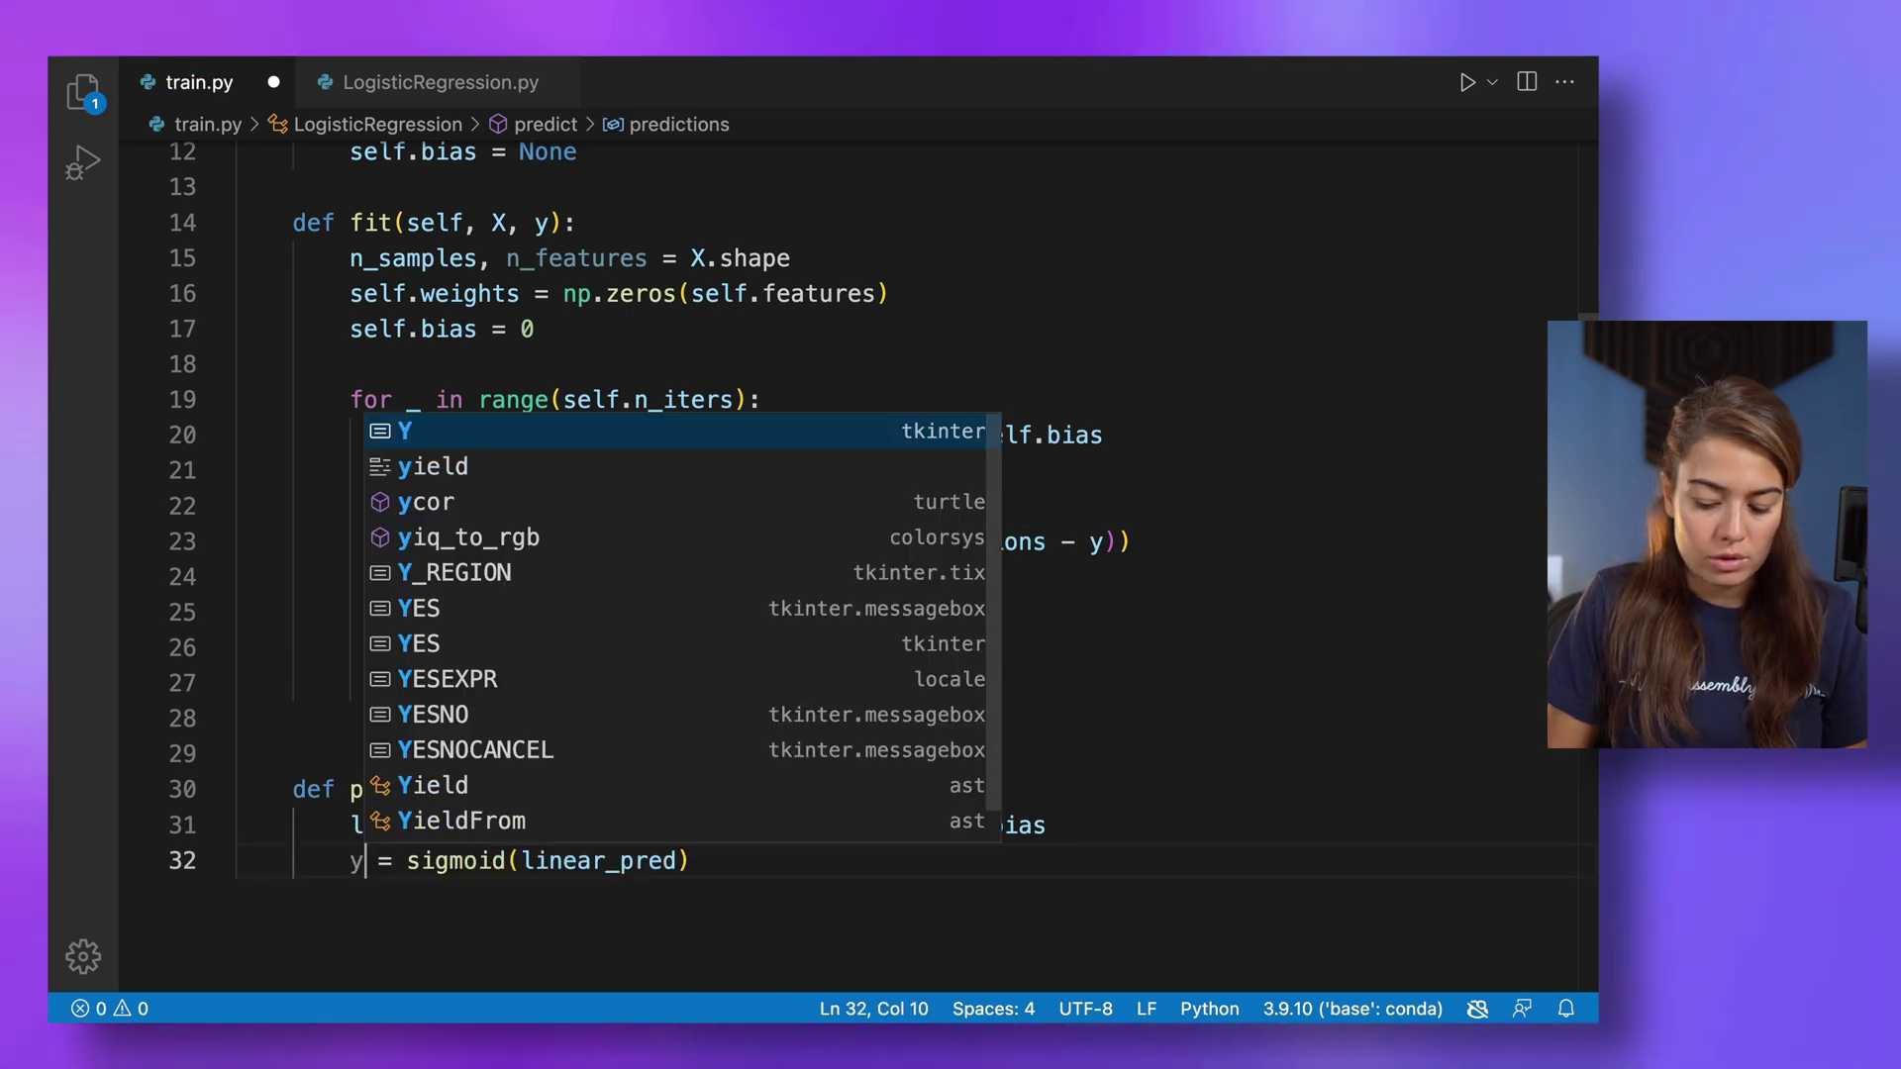
type("_pred")
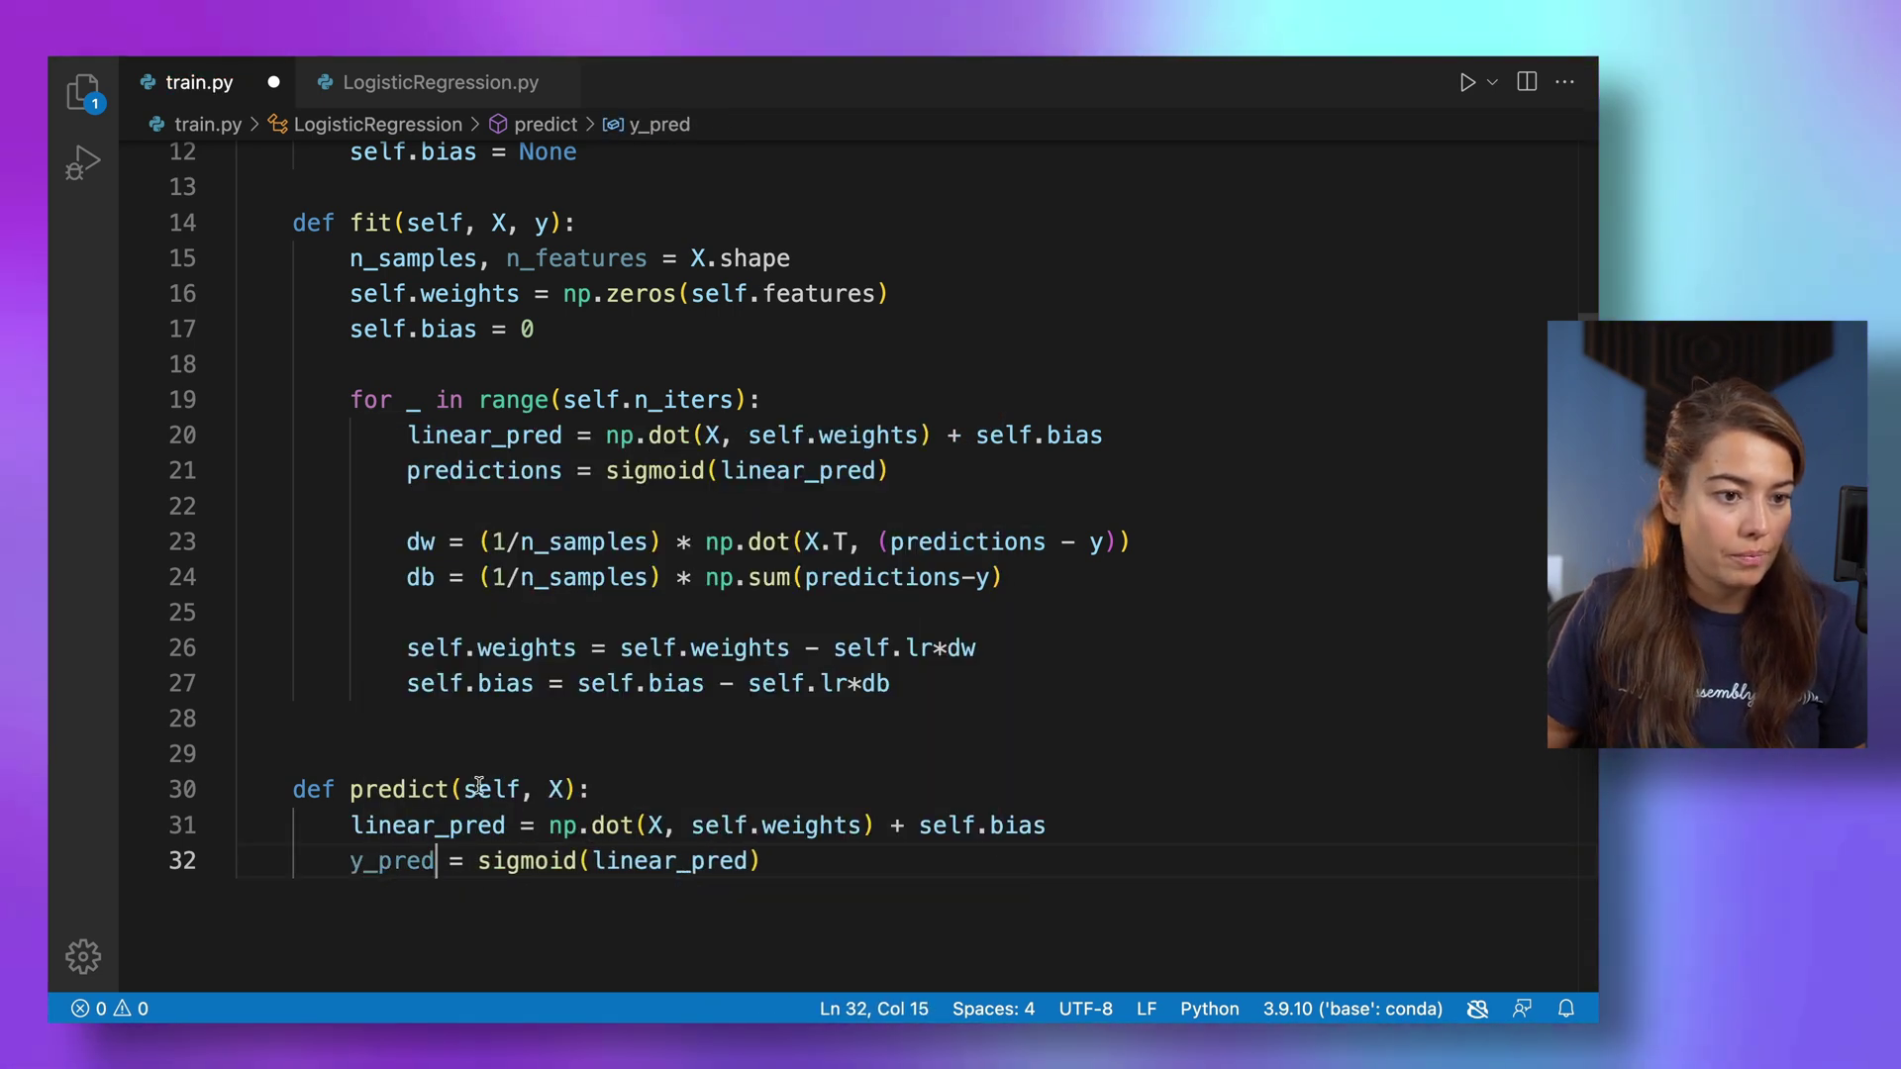
Rename the pasted predictions variable to y_pred in predict.
mouse_move(551, 825)
left_mouse_down()
mouse_move(992, 826)
mouse_move(1020, 862)
left_mouse_up()
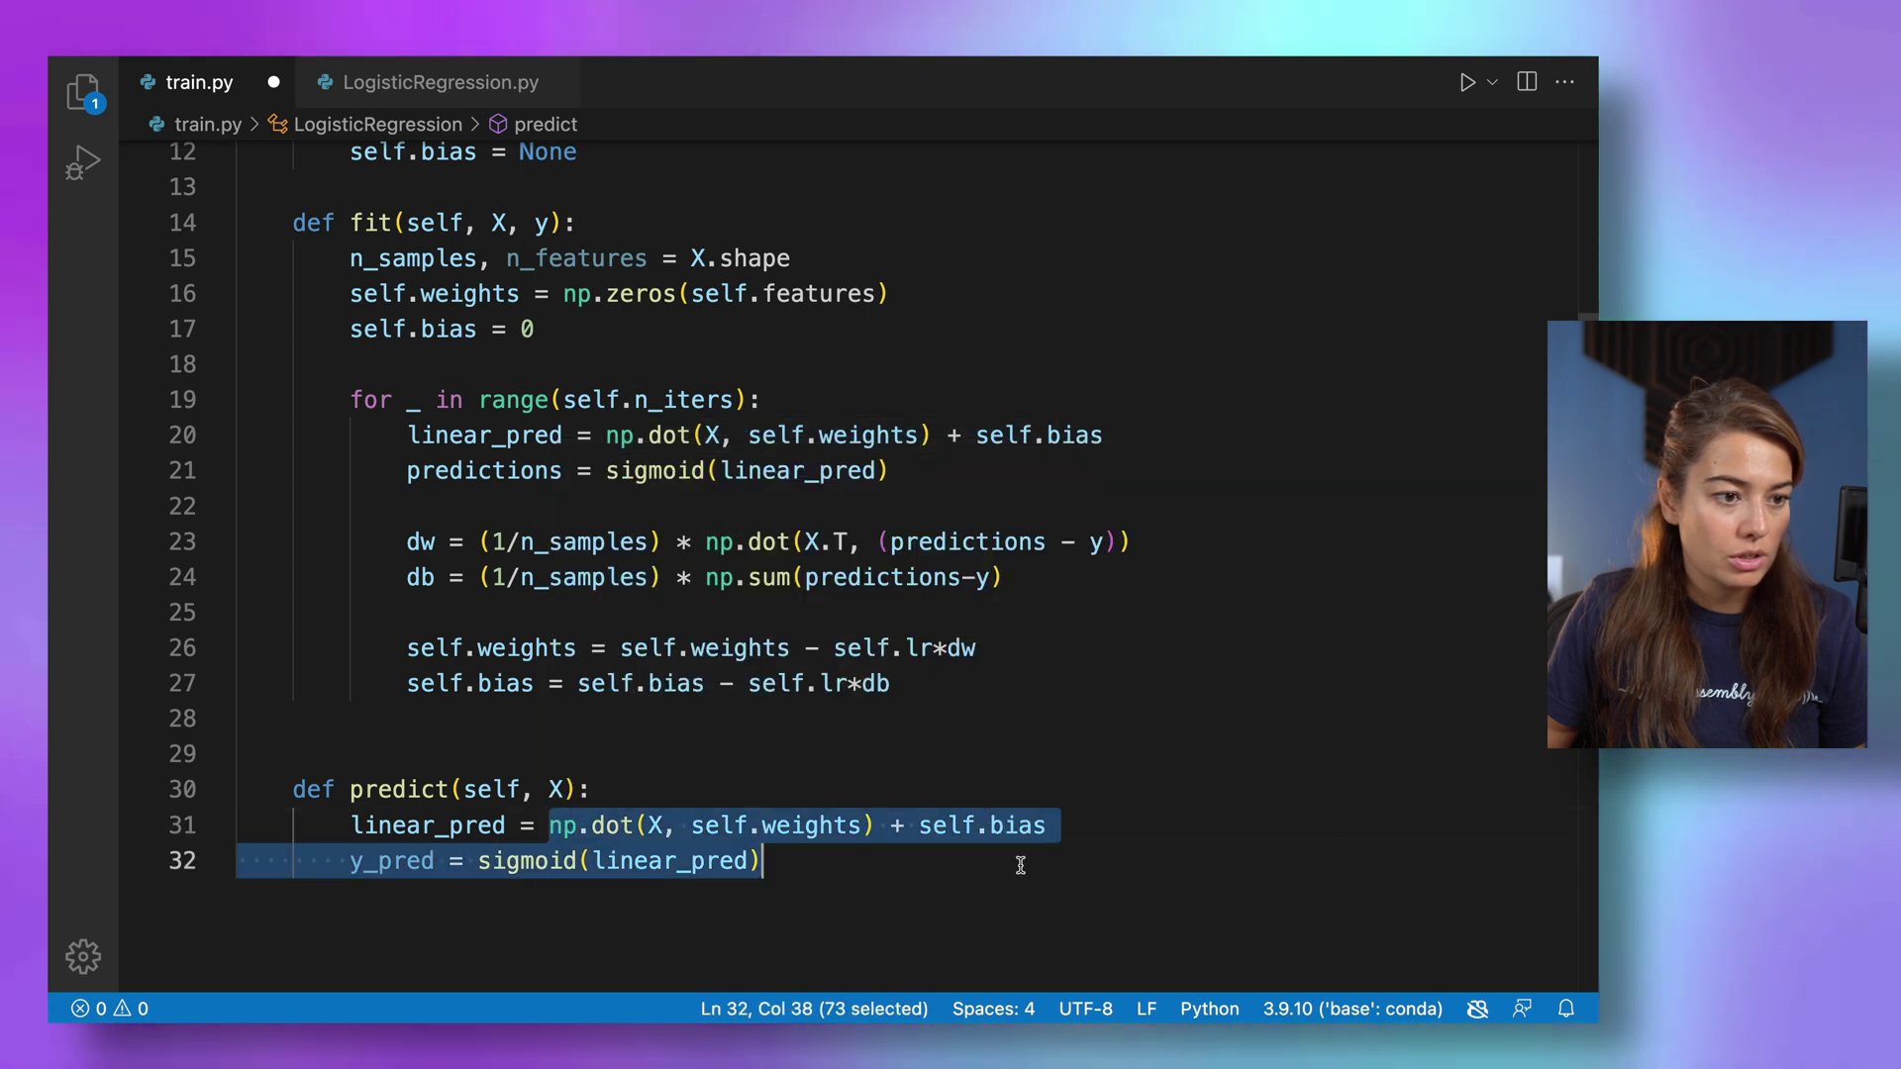
left_click(1019, 861)
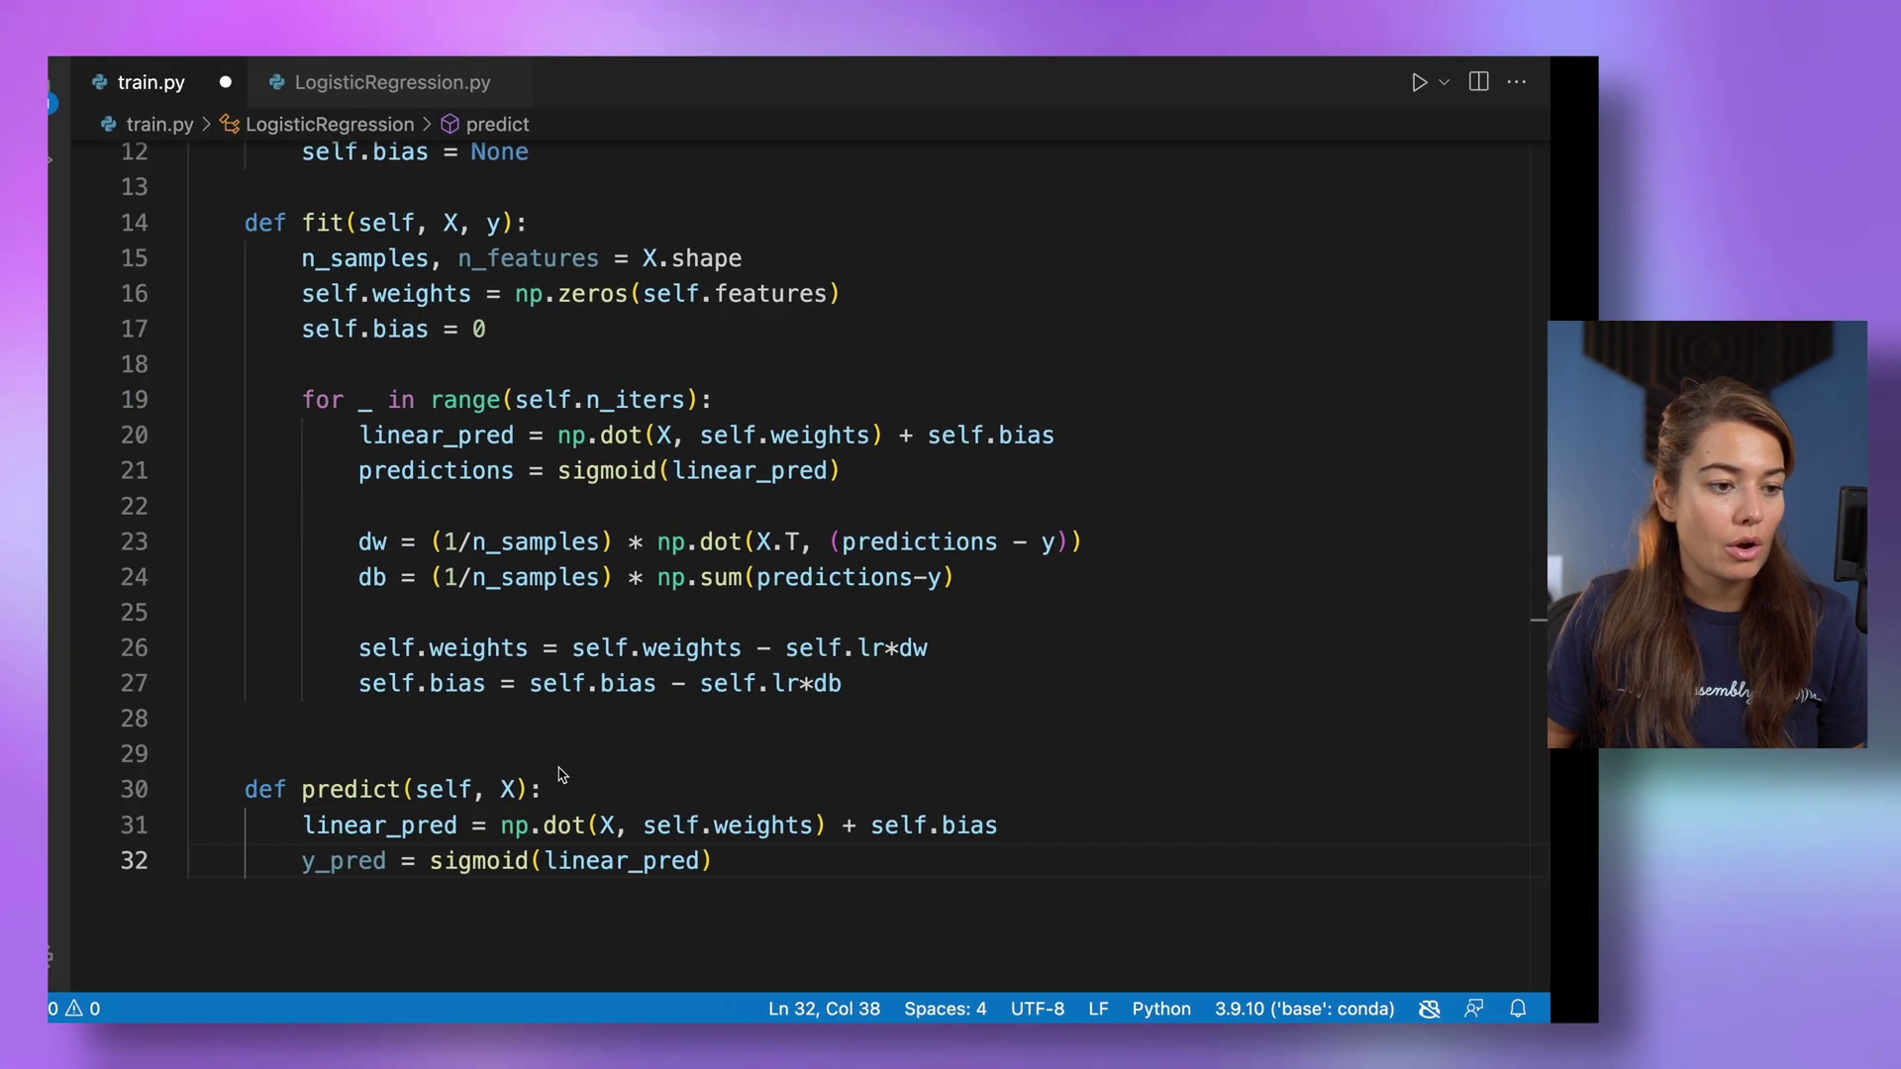
double_click(395, 858)
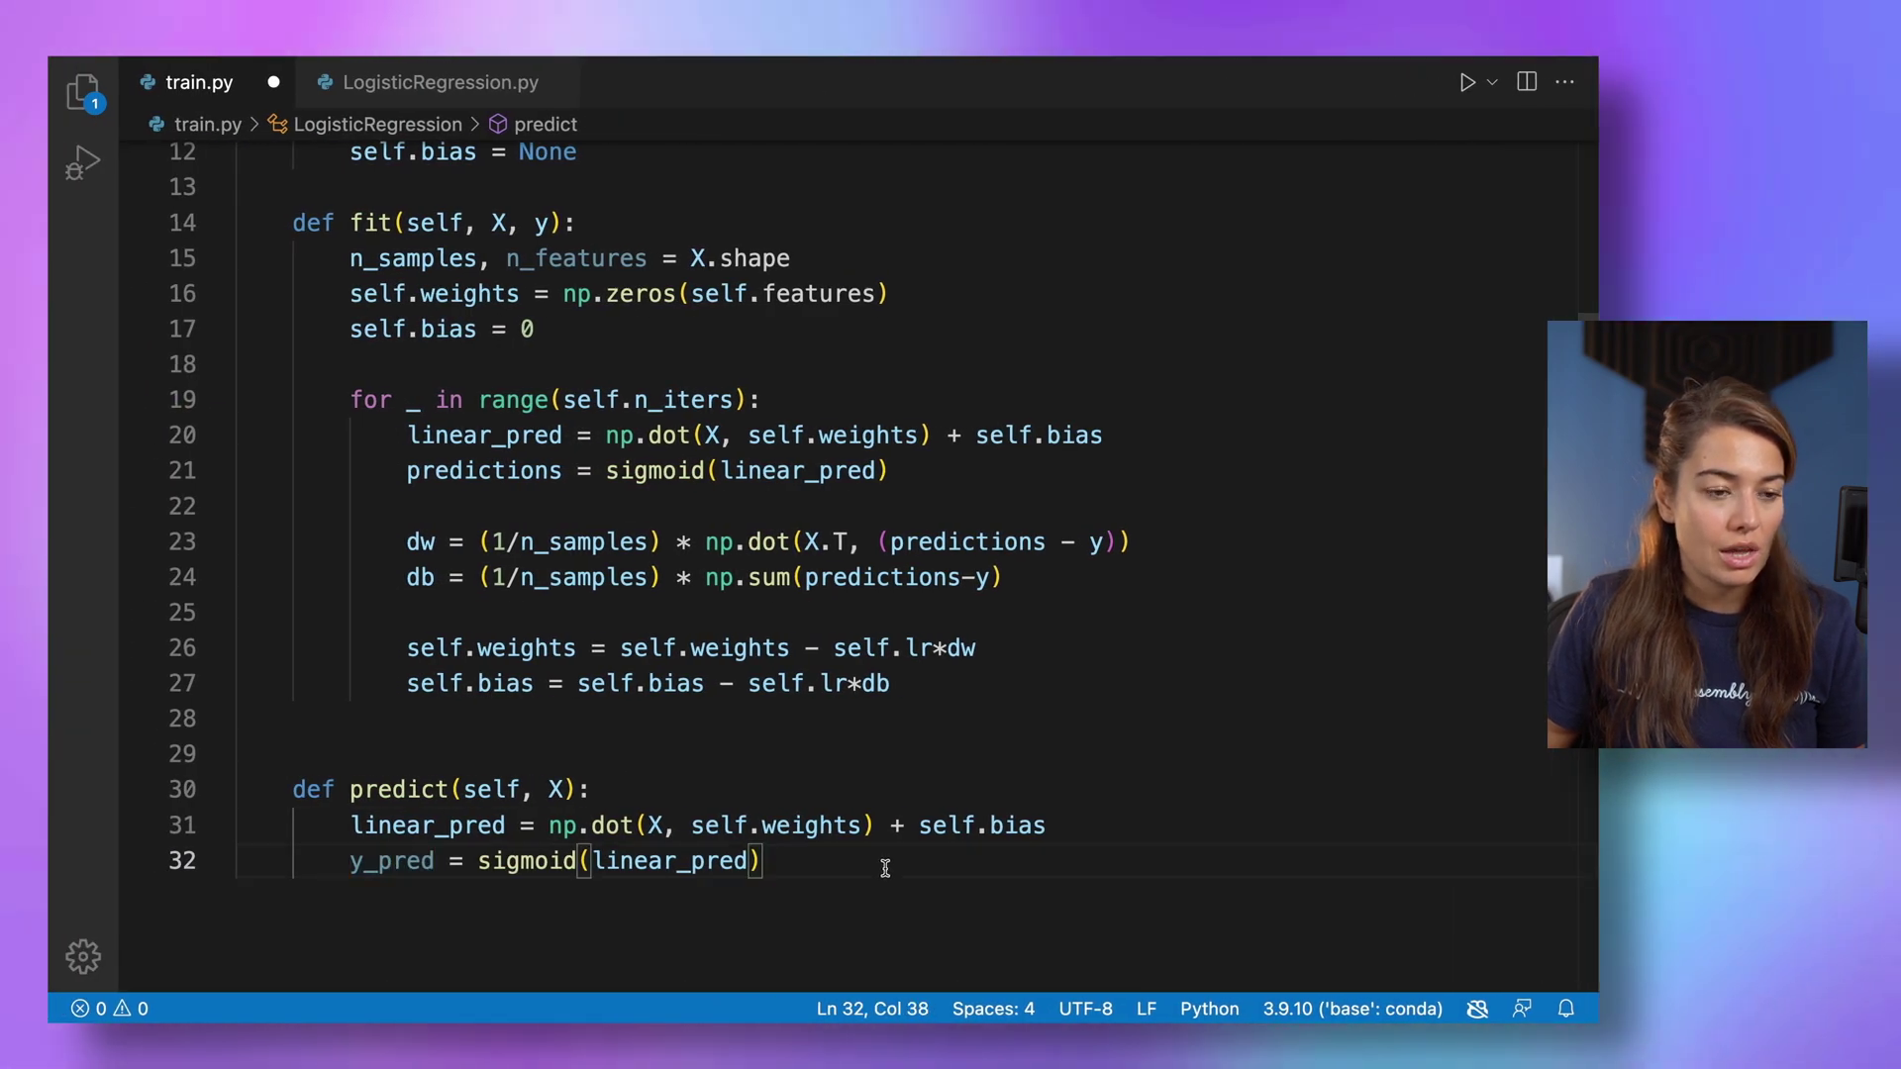
Write class_pred as a list comprehension thresholding y_pred at <= 0.5 into 0/1 labels.
key("ctrl+s")
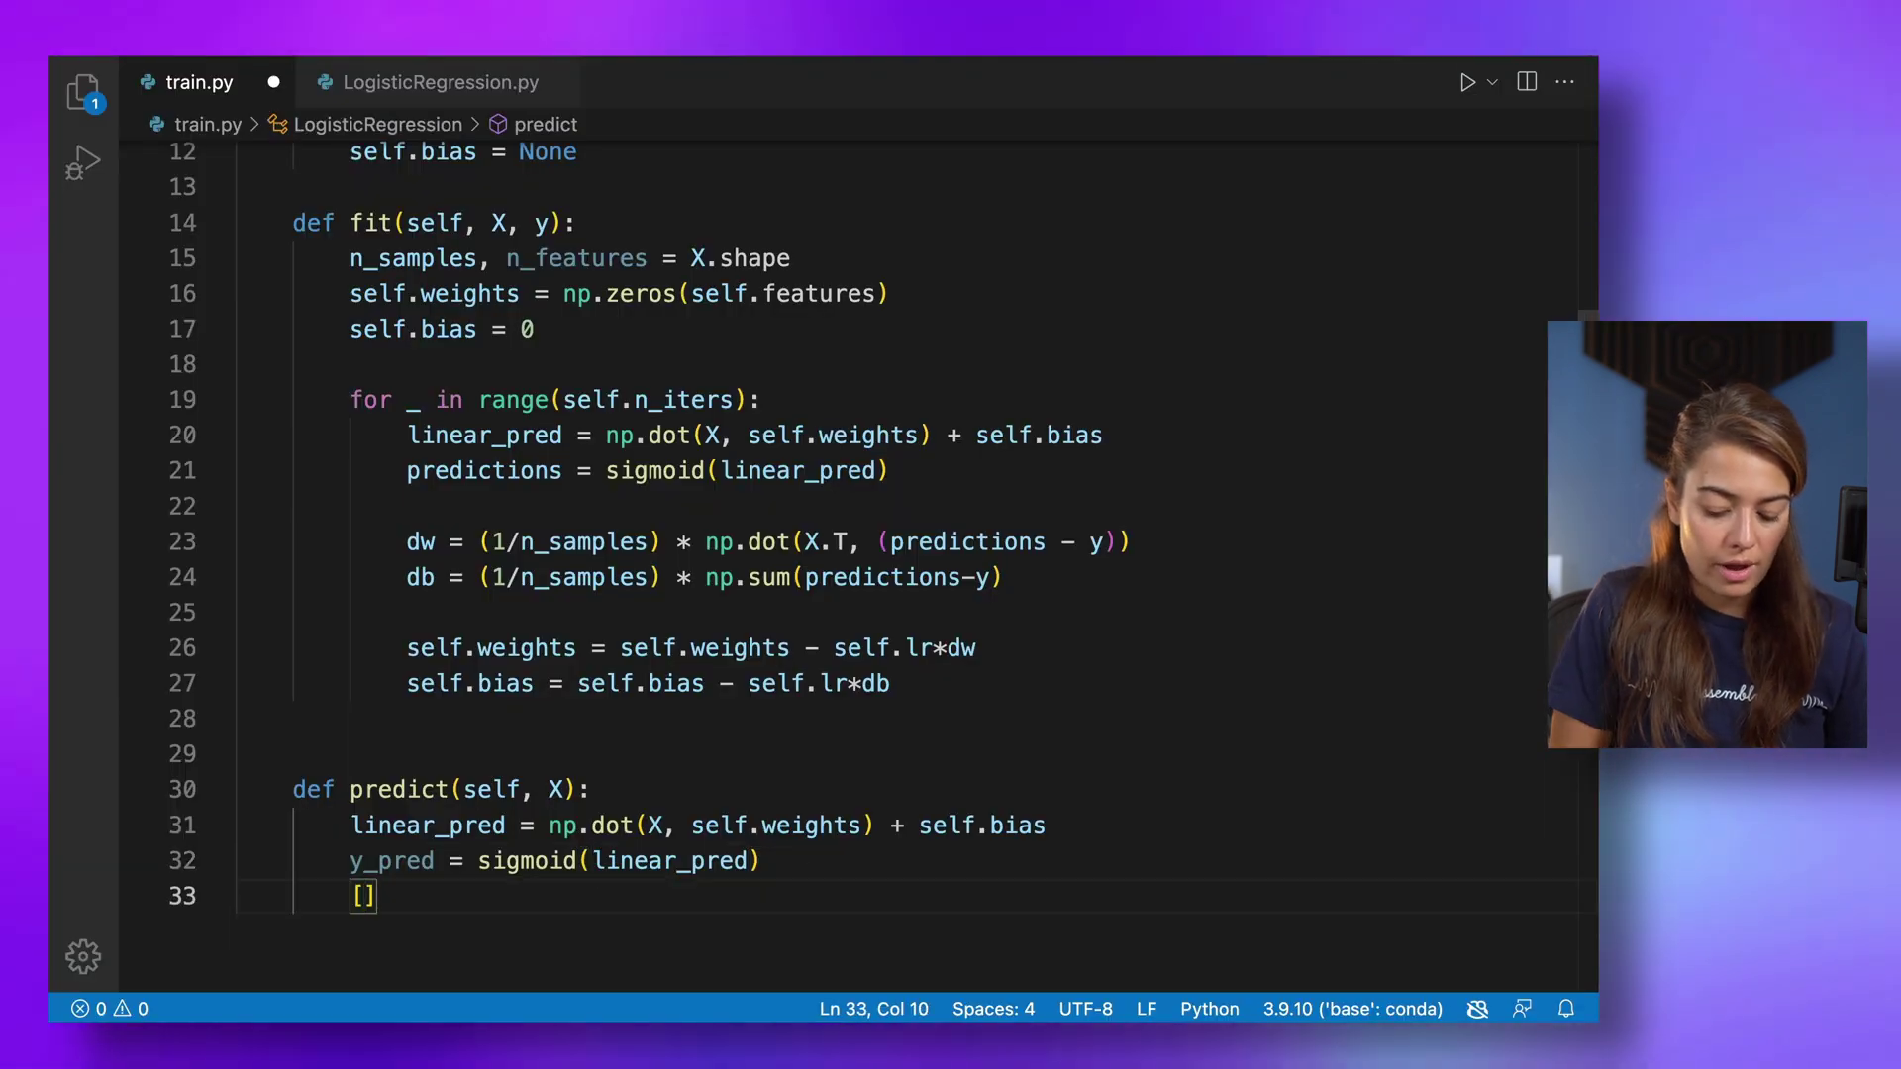
type("y in y_")
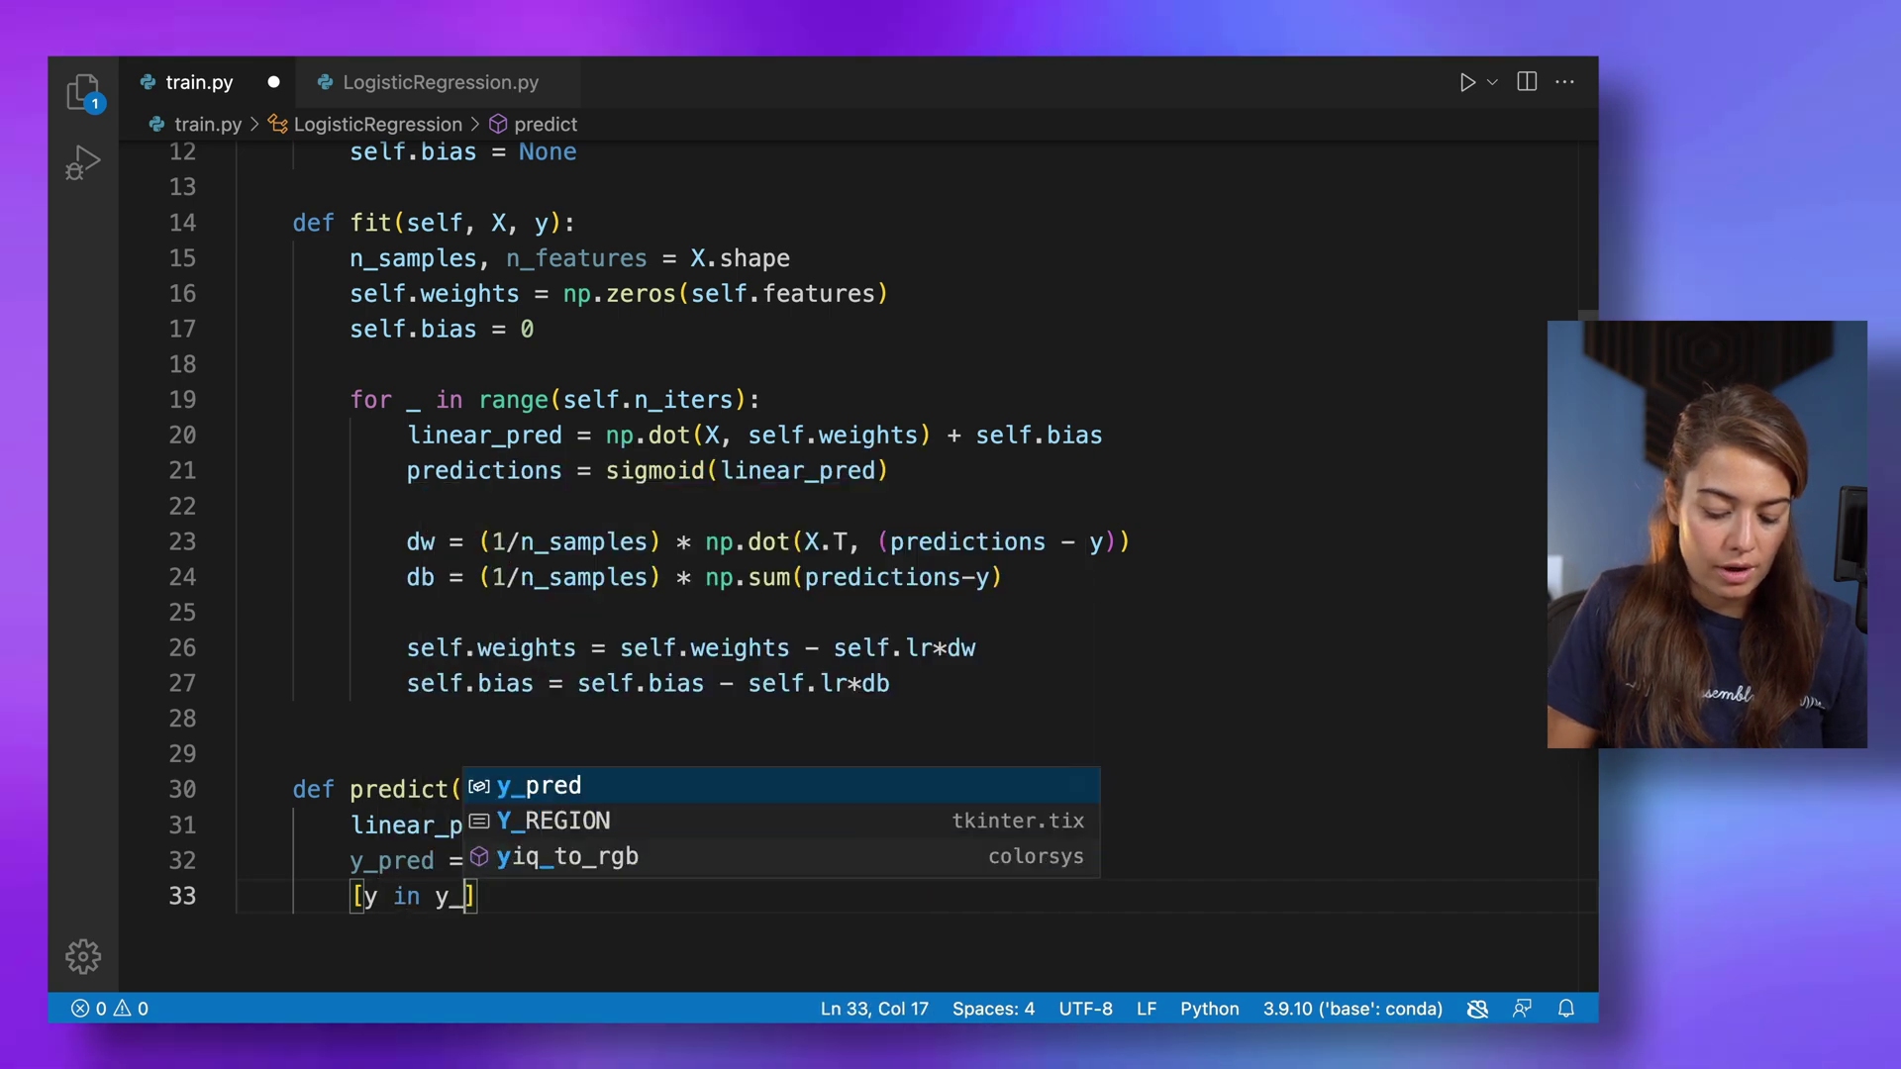
type("pred")
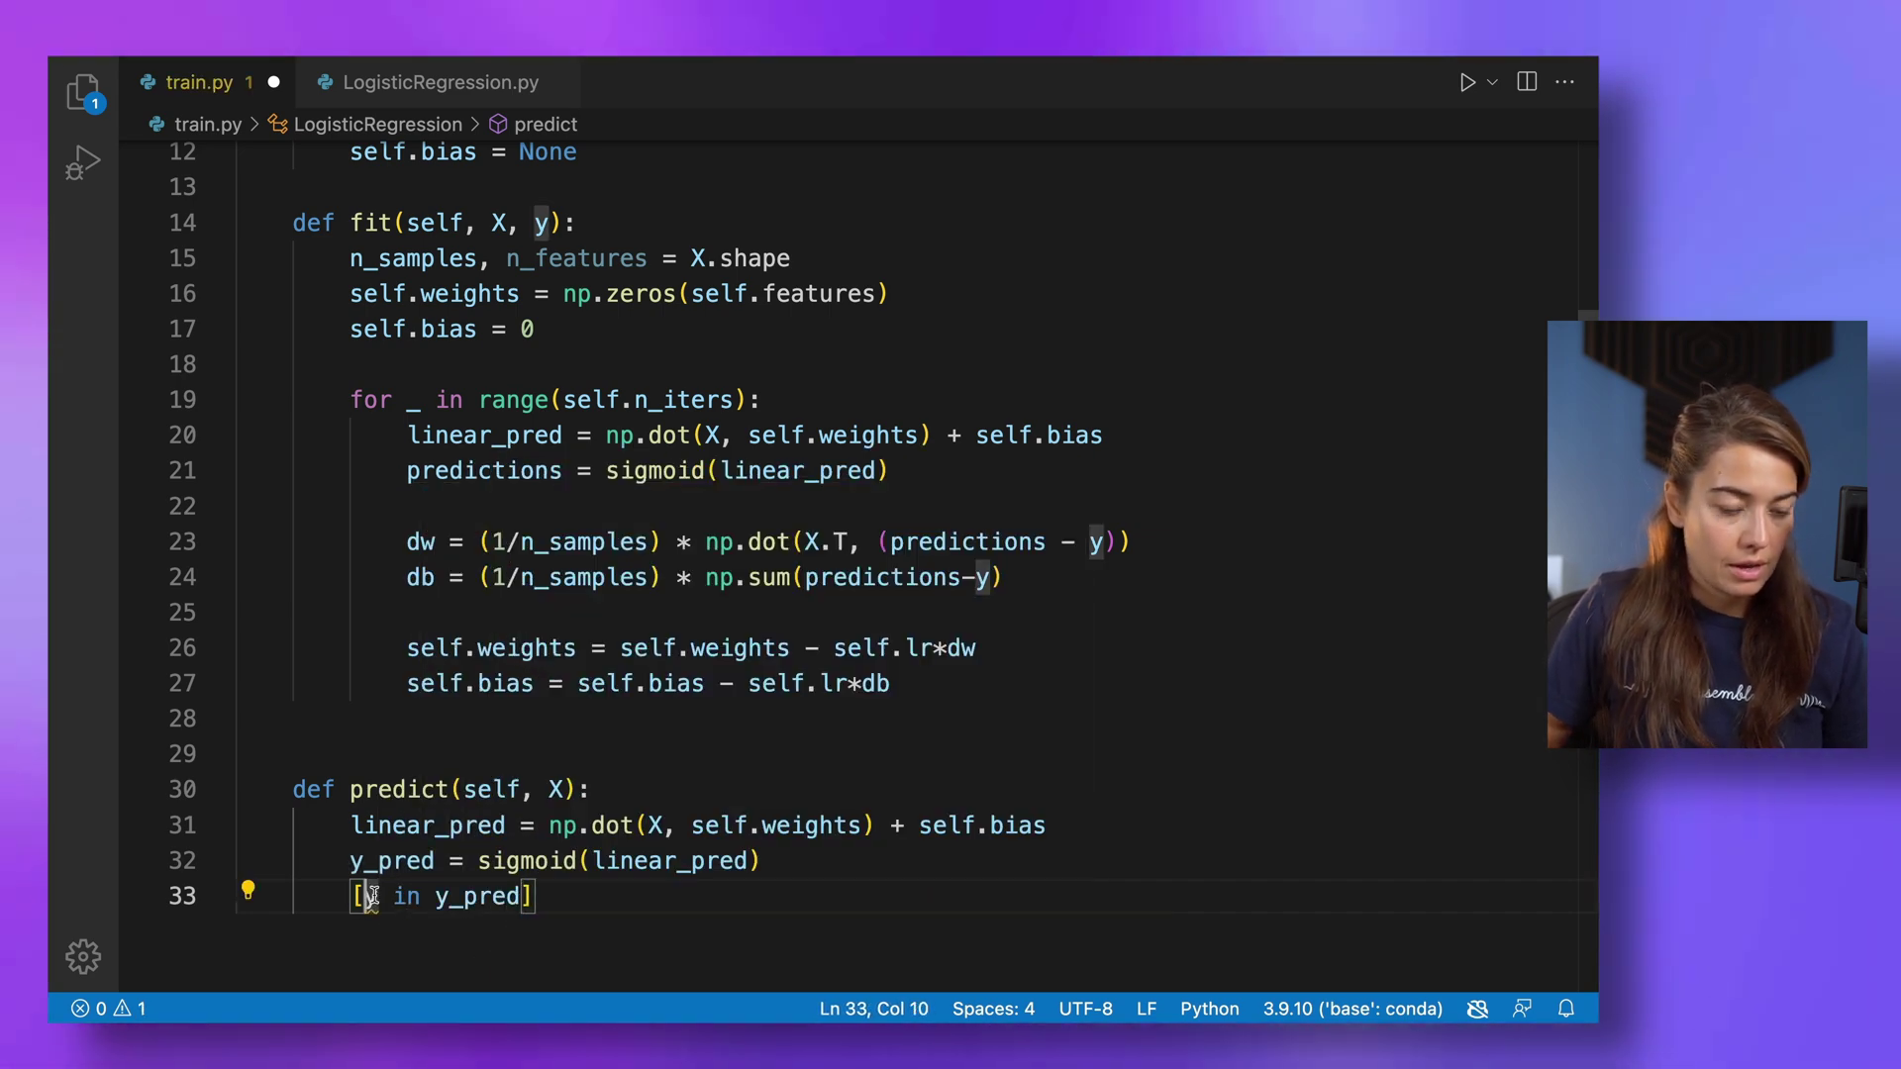
type("0 ")
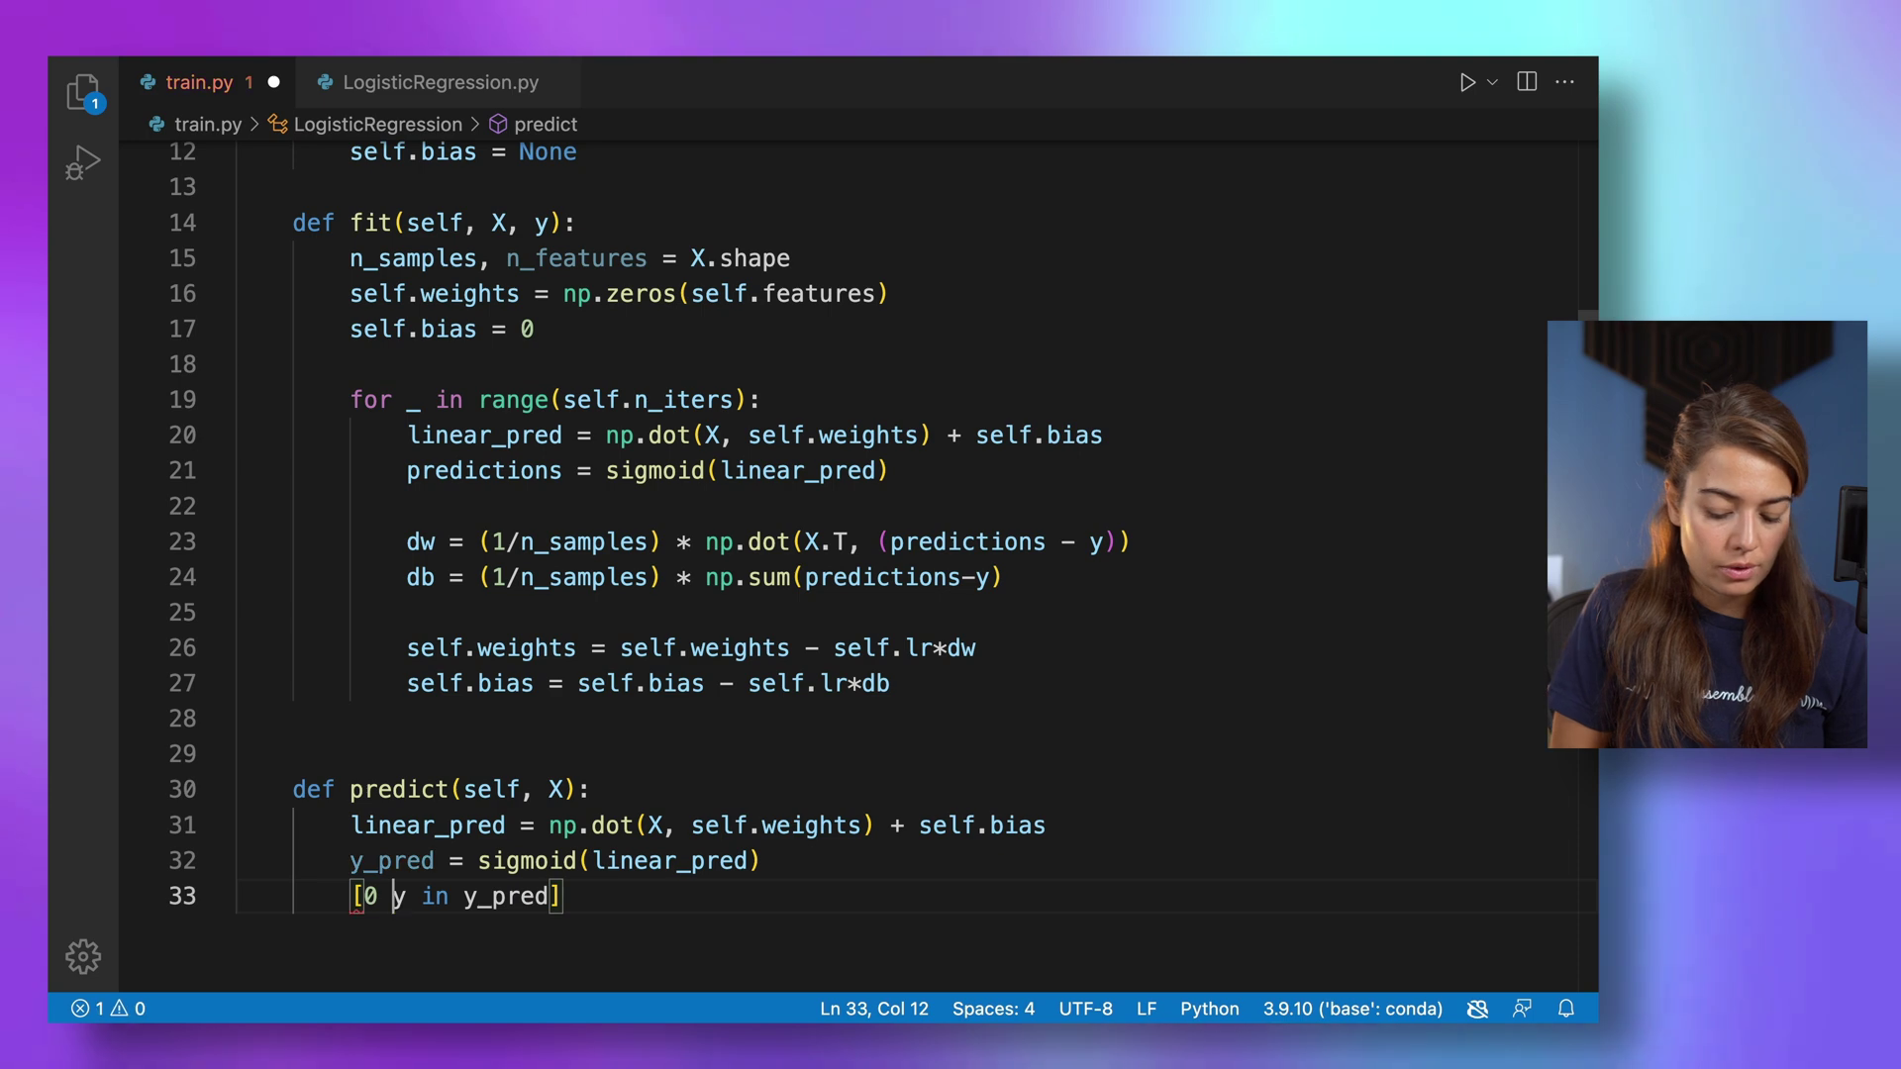
type("if y")
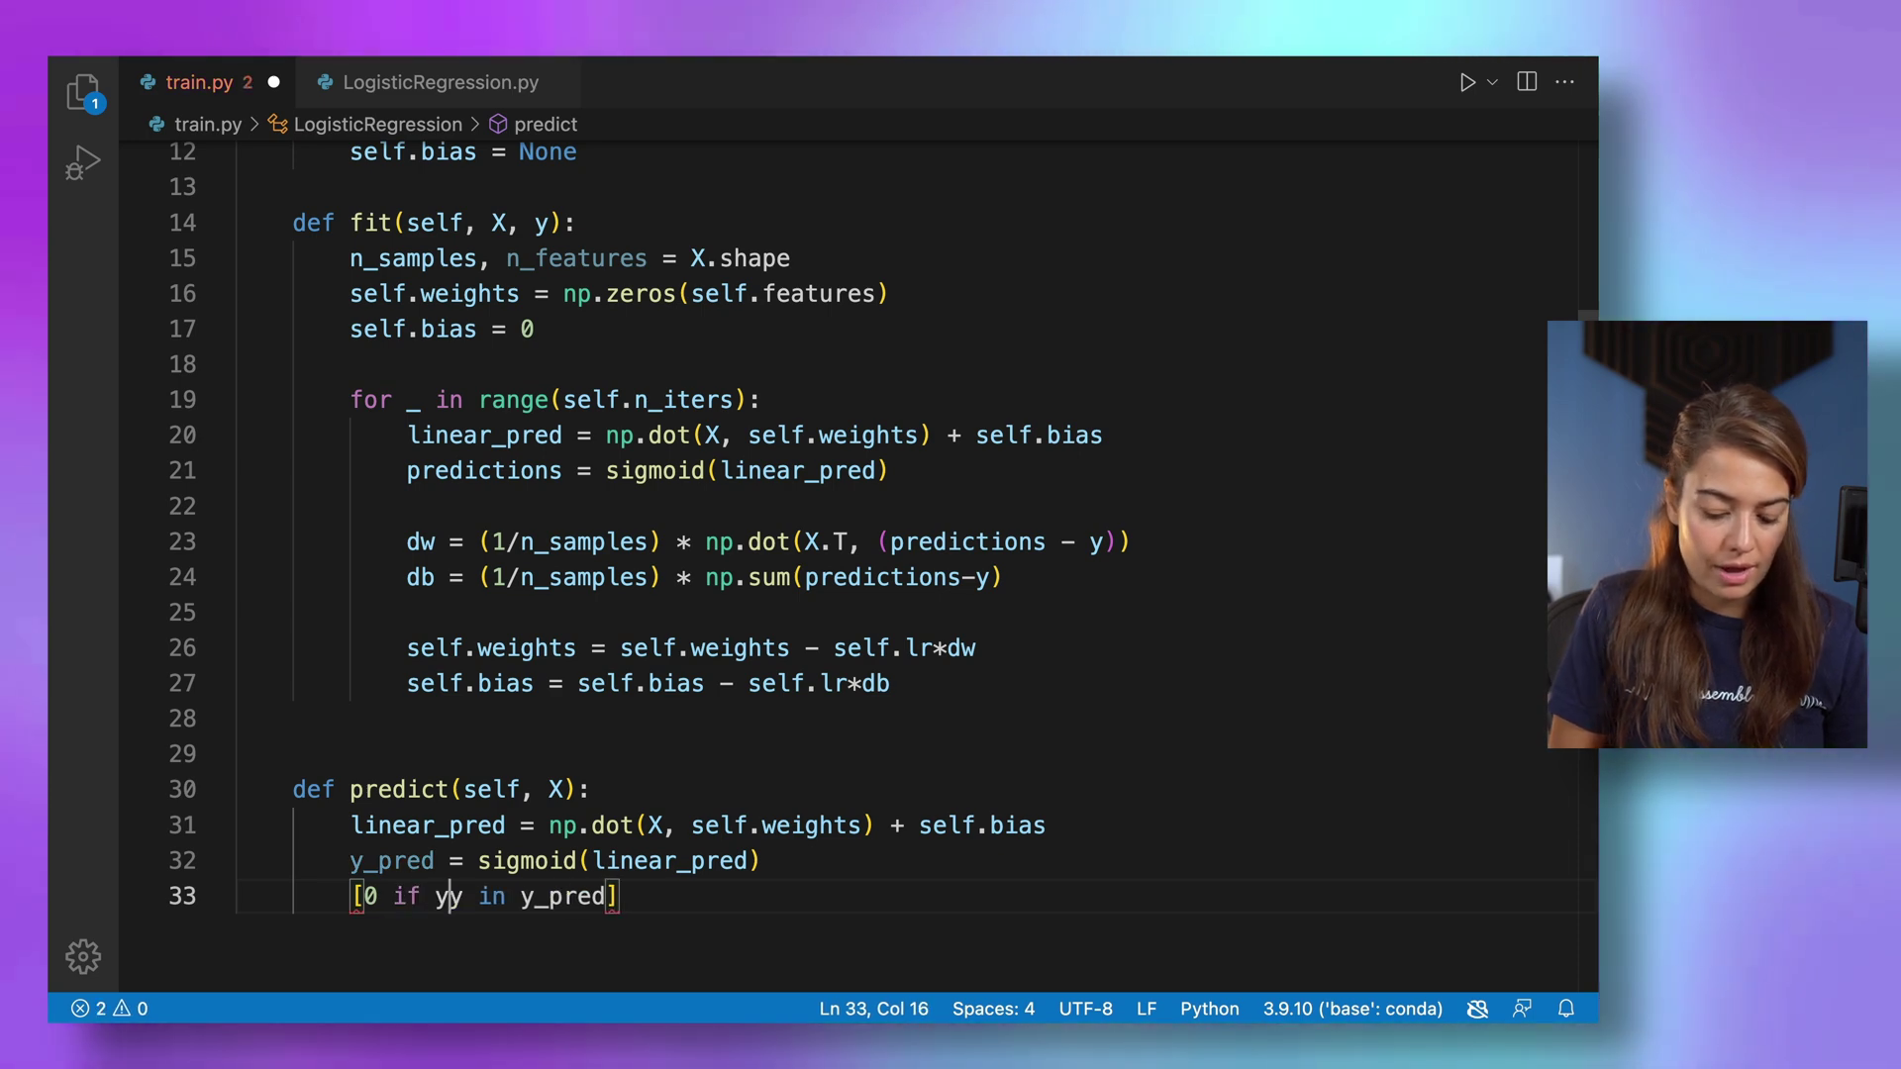
type("0.")
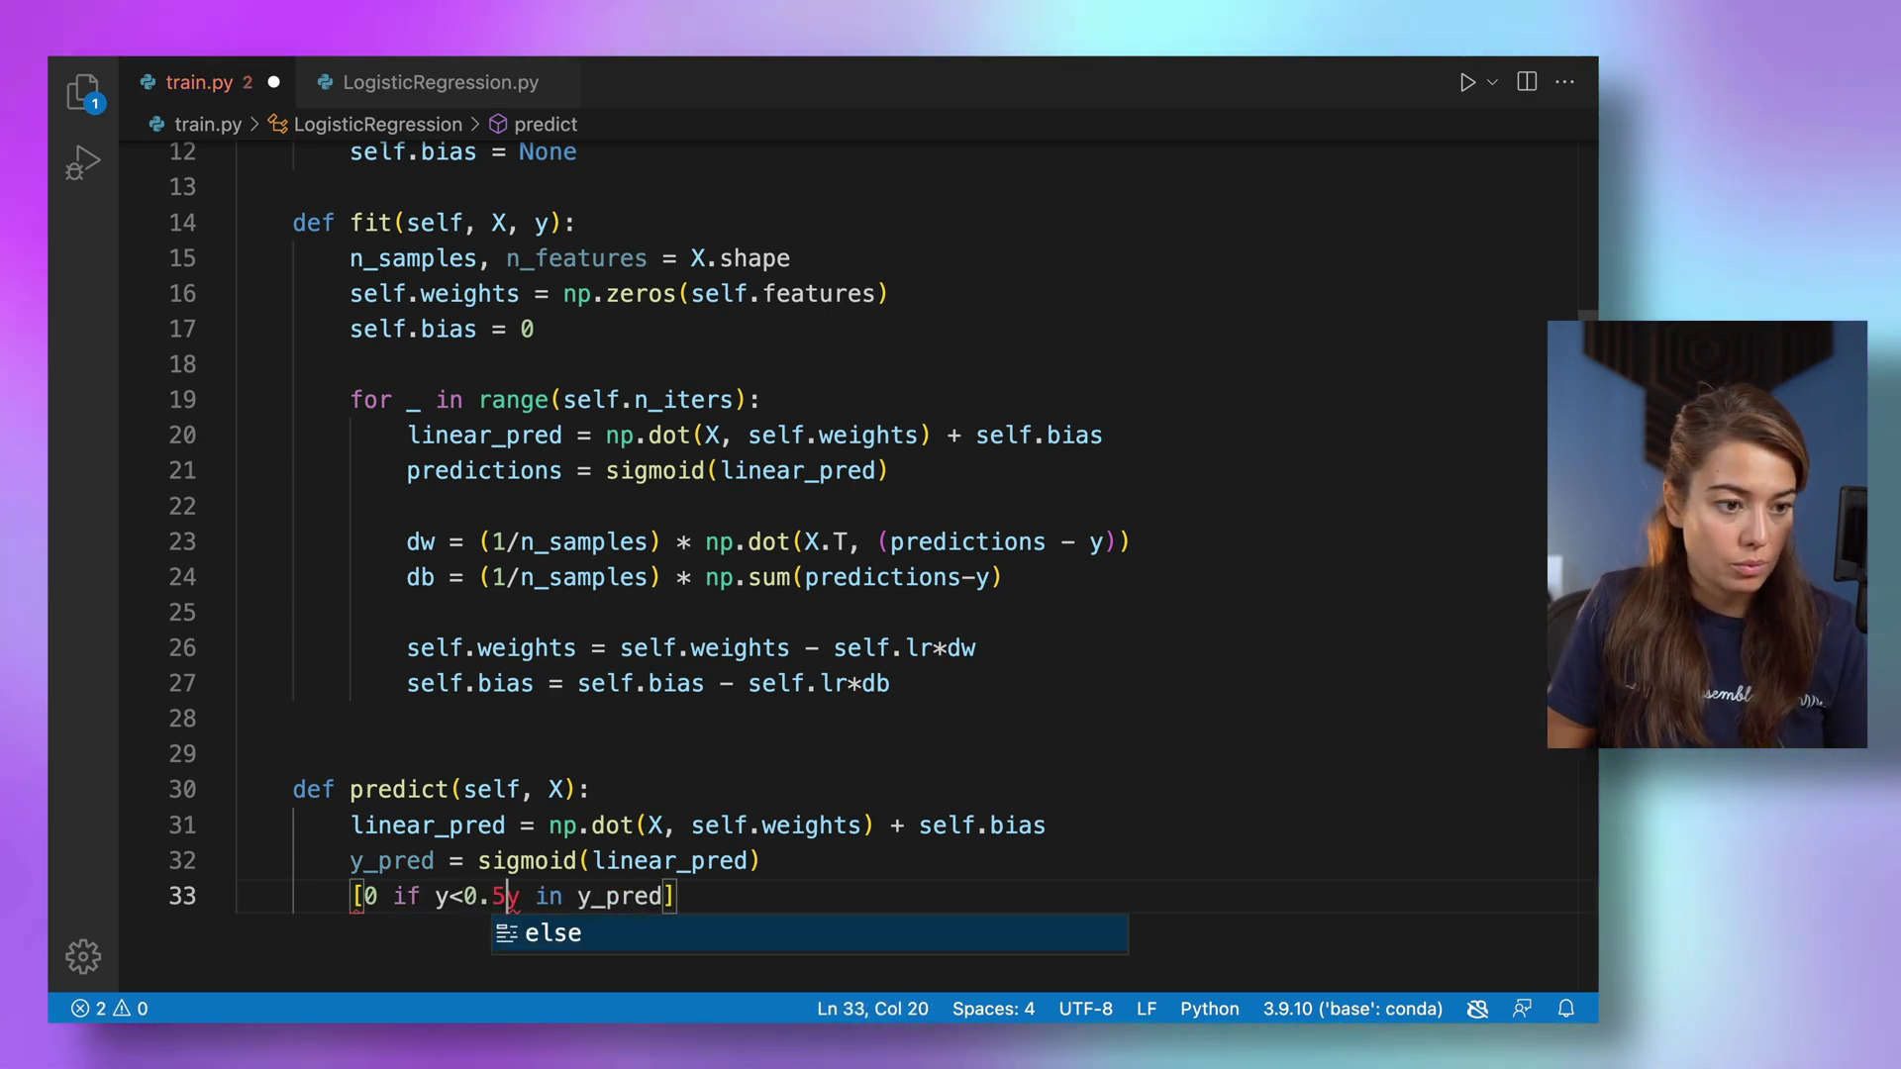
type("5 ")
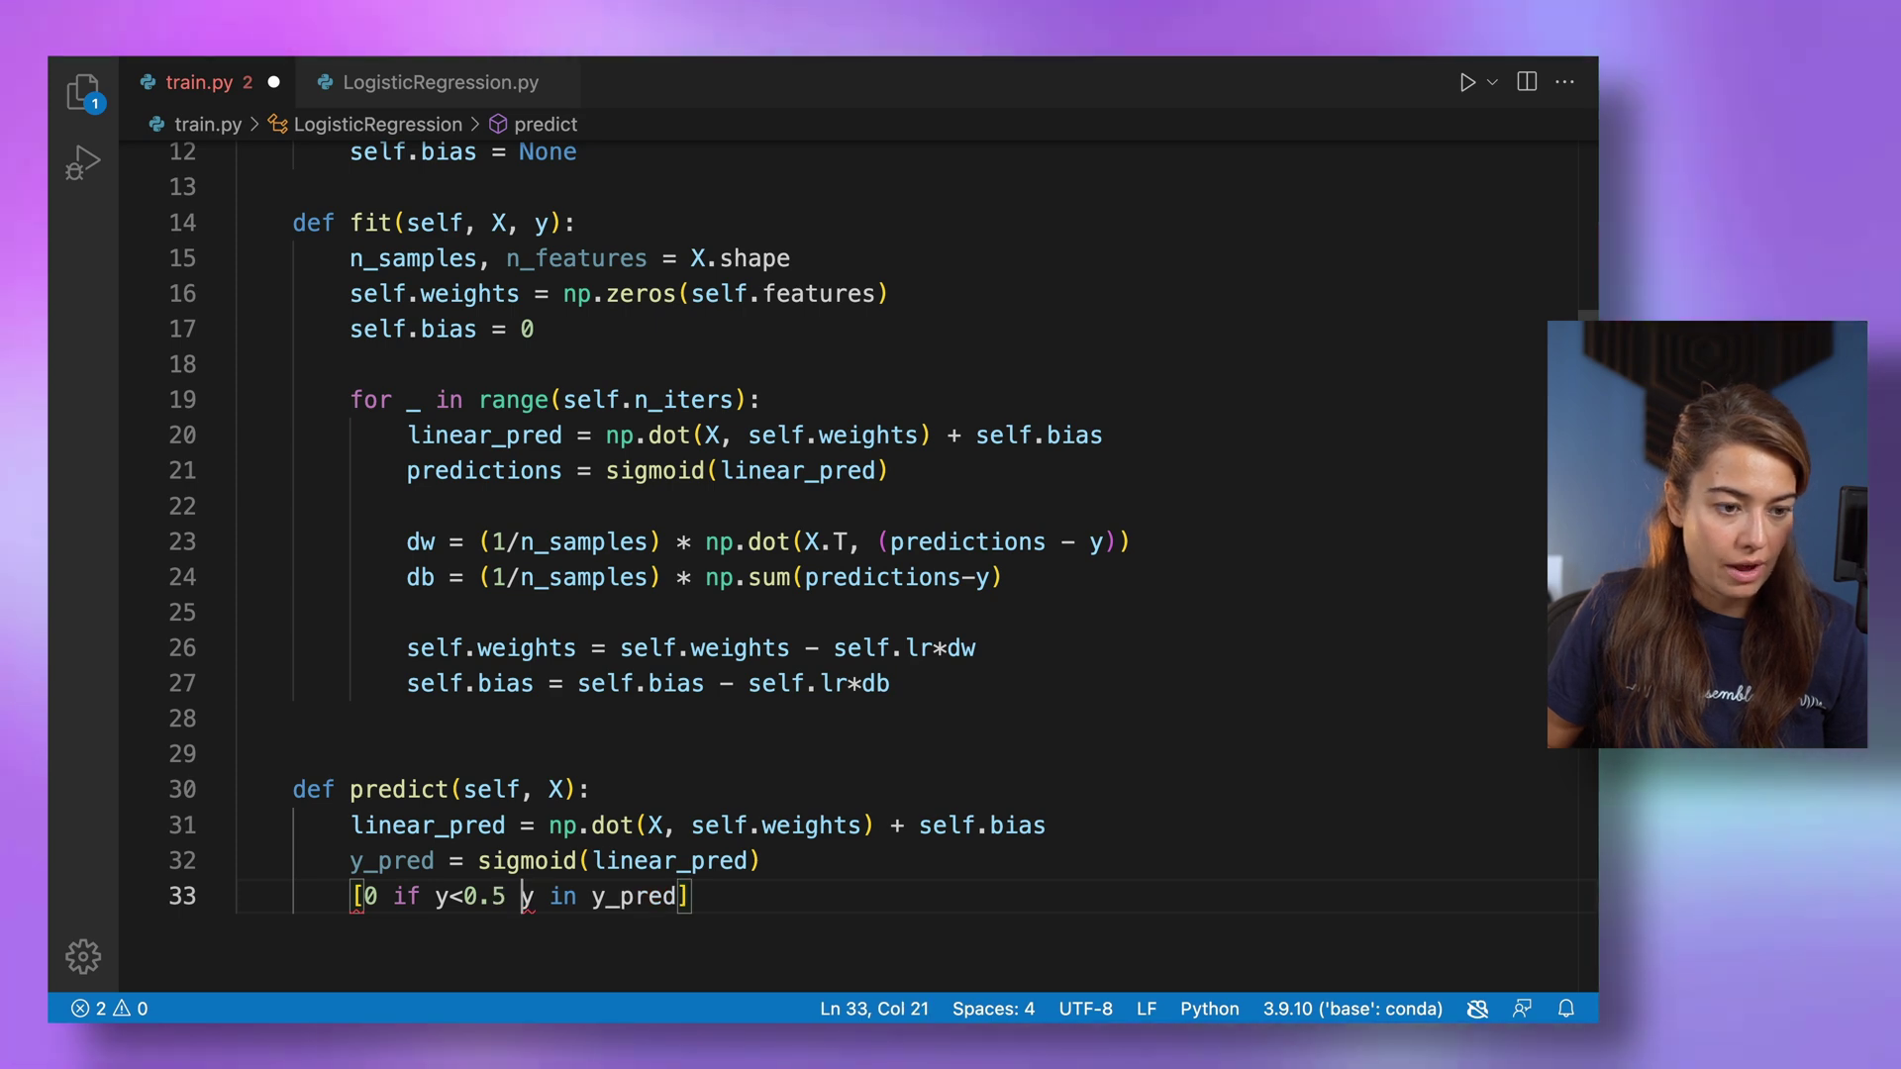
type("else")
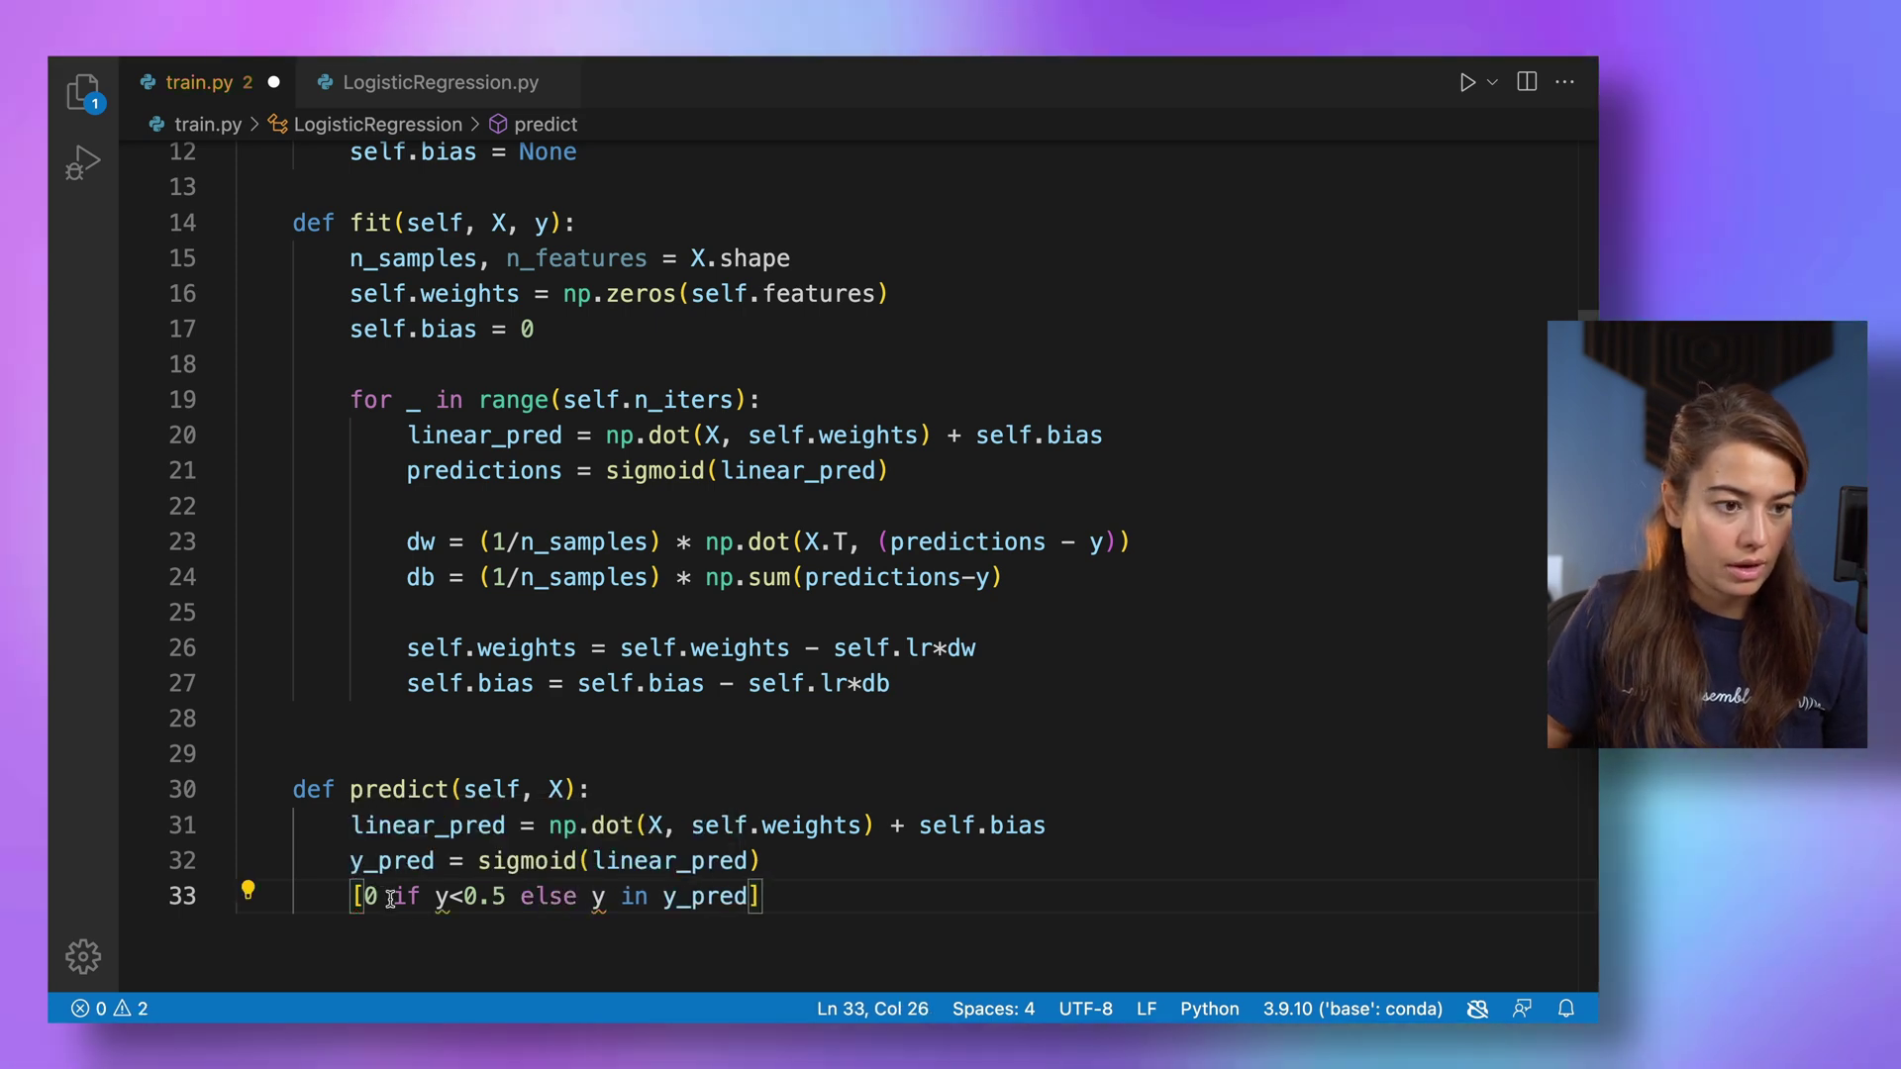
type("1")
scroll(489, 912, "up", 3)
scroll(446, 773, "down", 2)
scroll(499, 789, "down", 2)
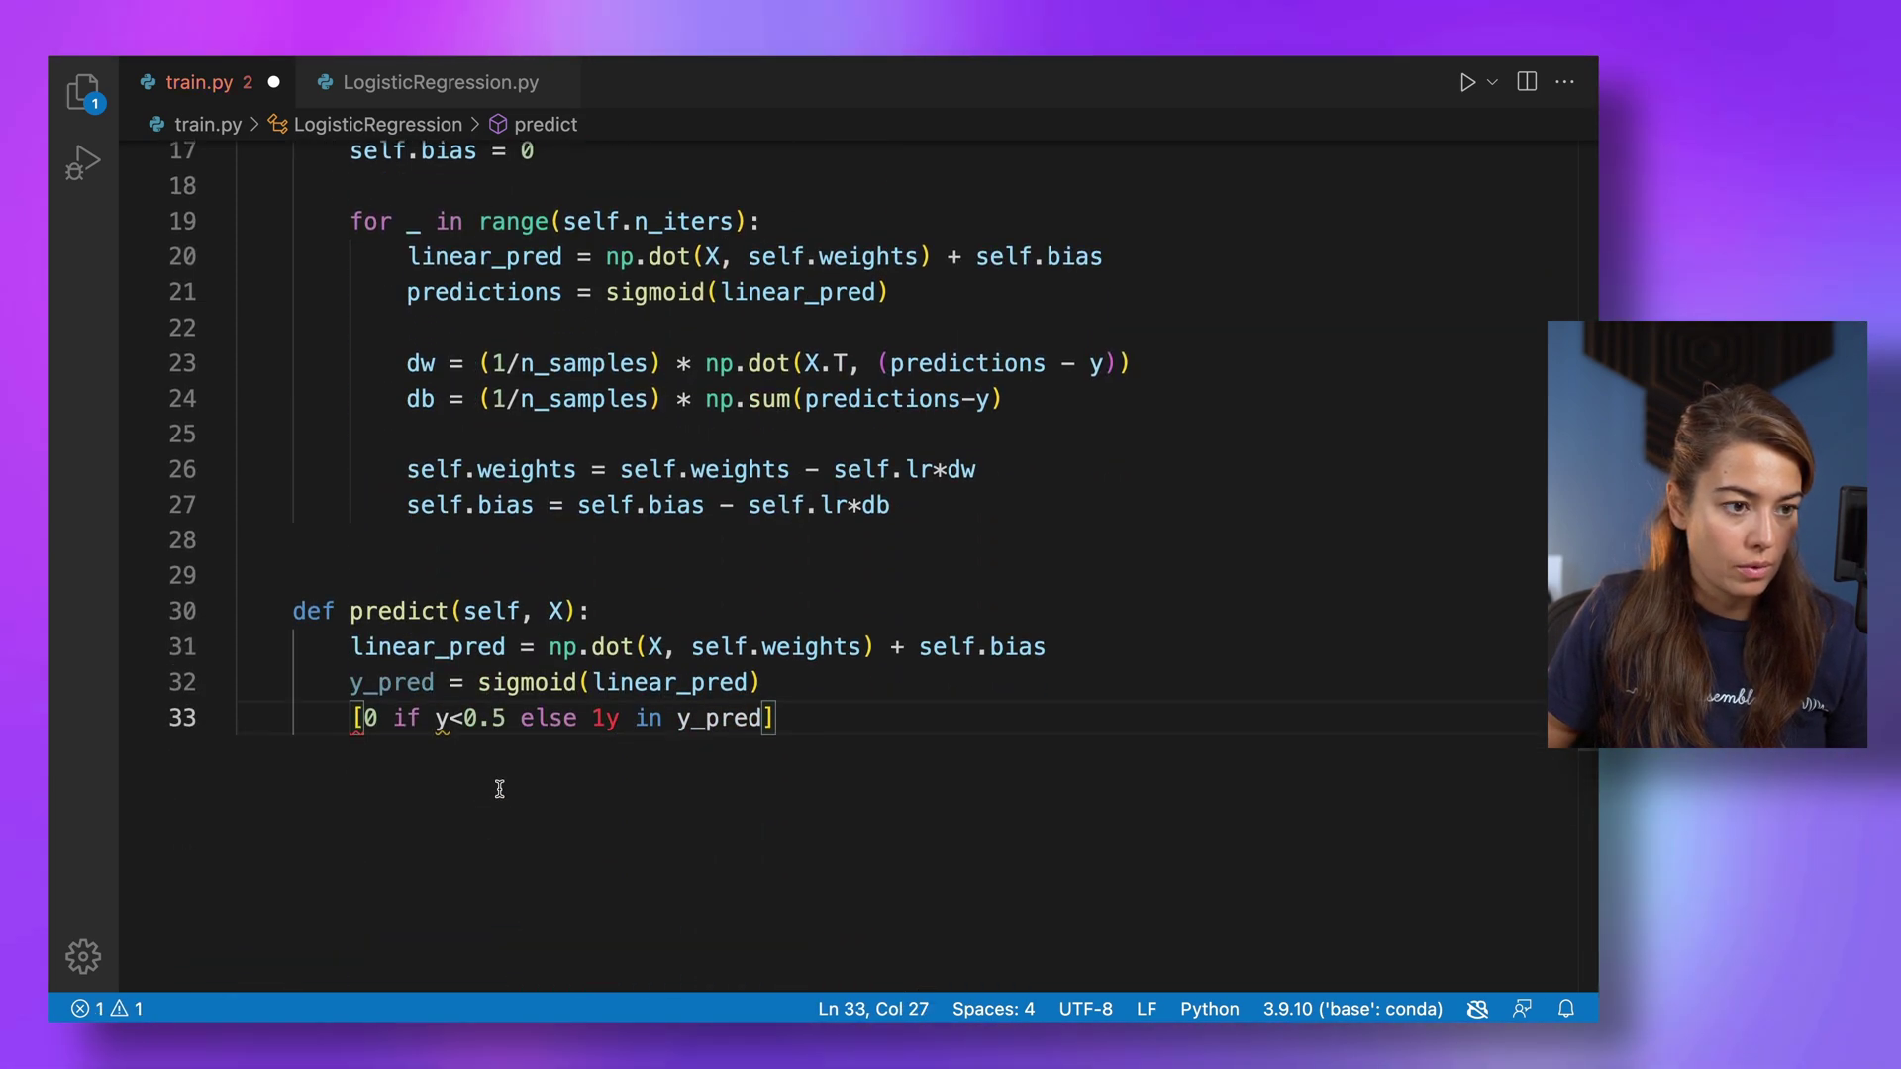
left_click(465, 718)
type("=")
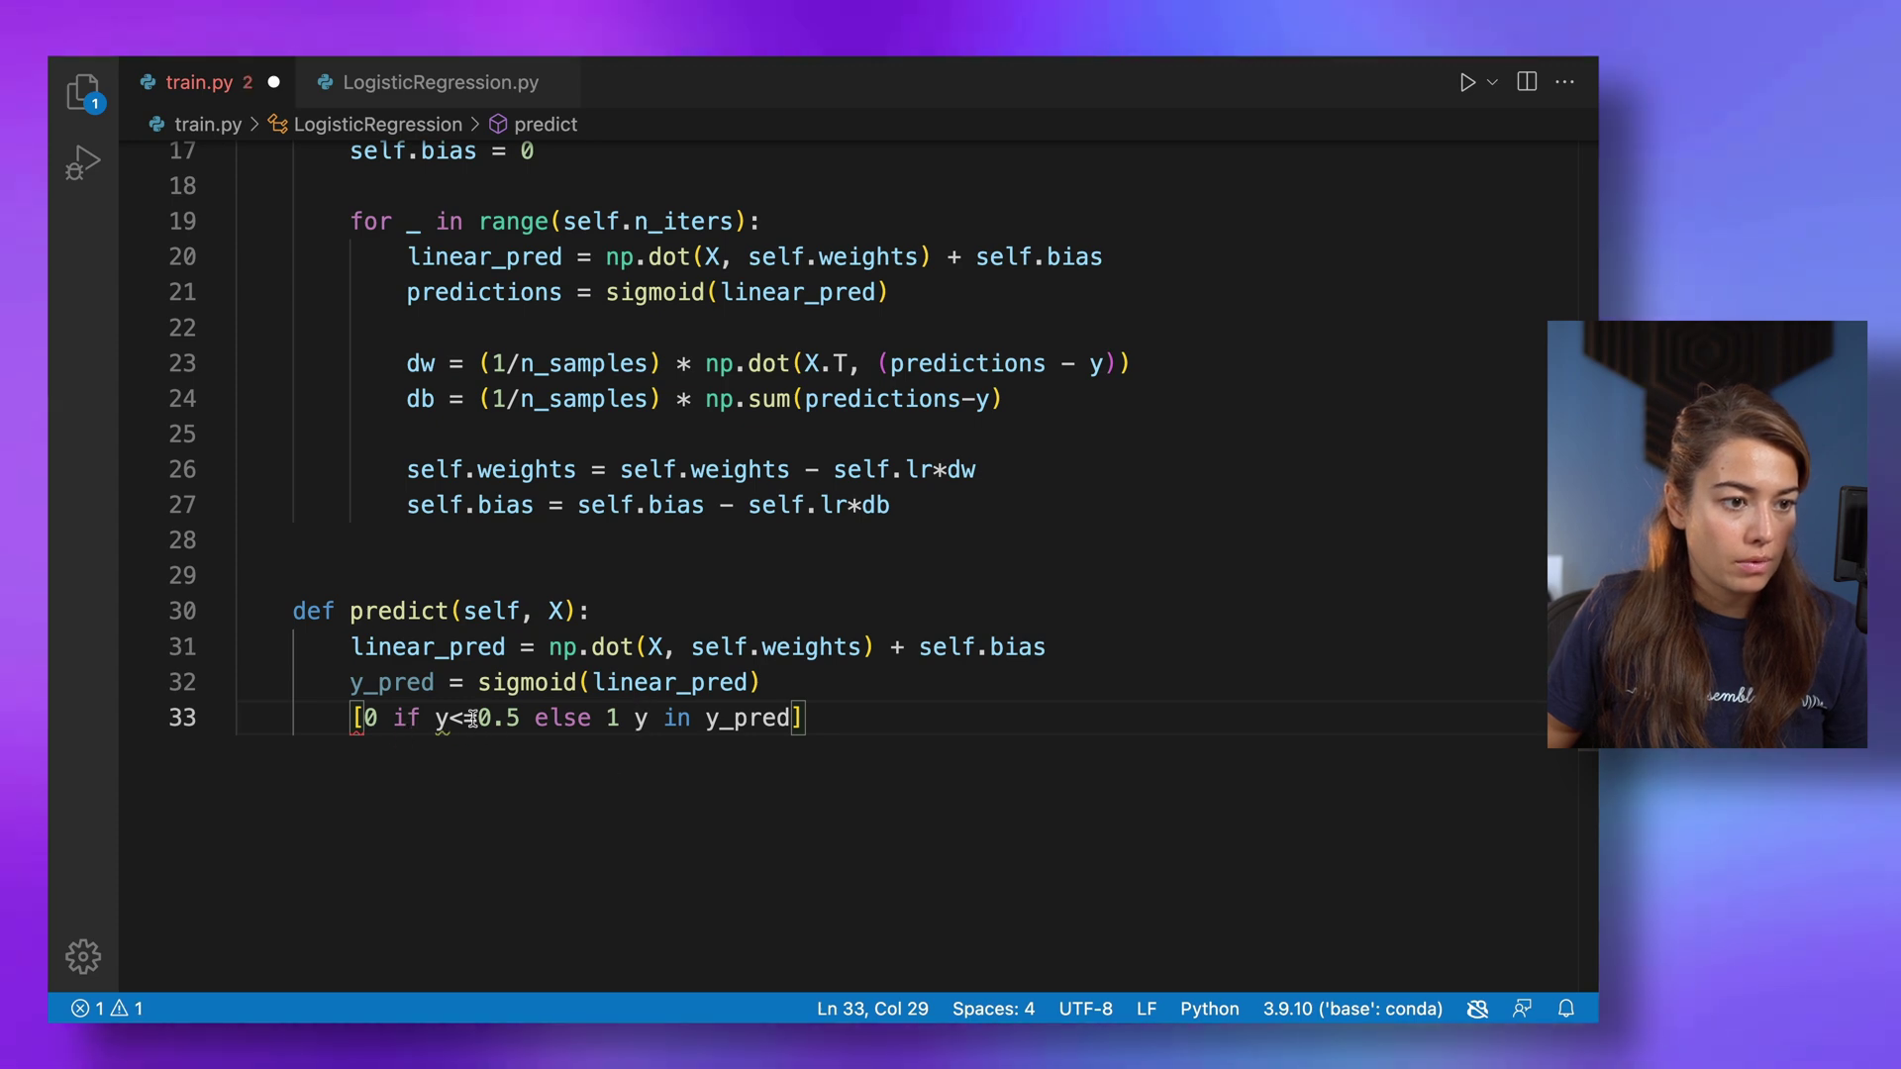
key("BackSpace")
type("=")
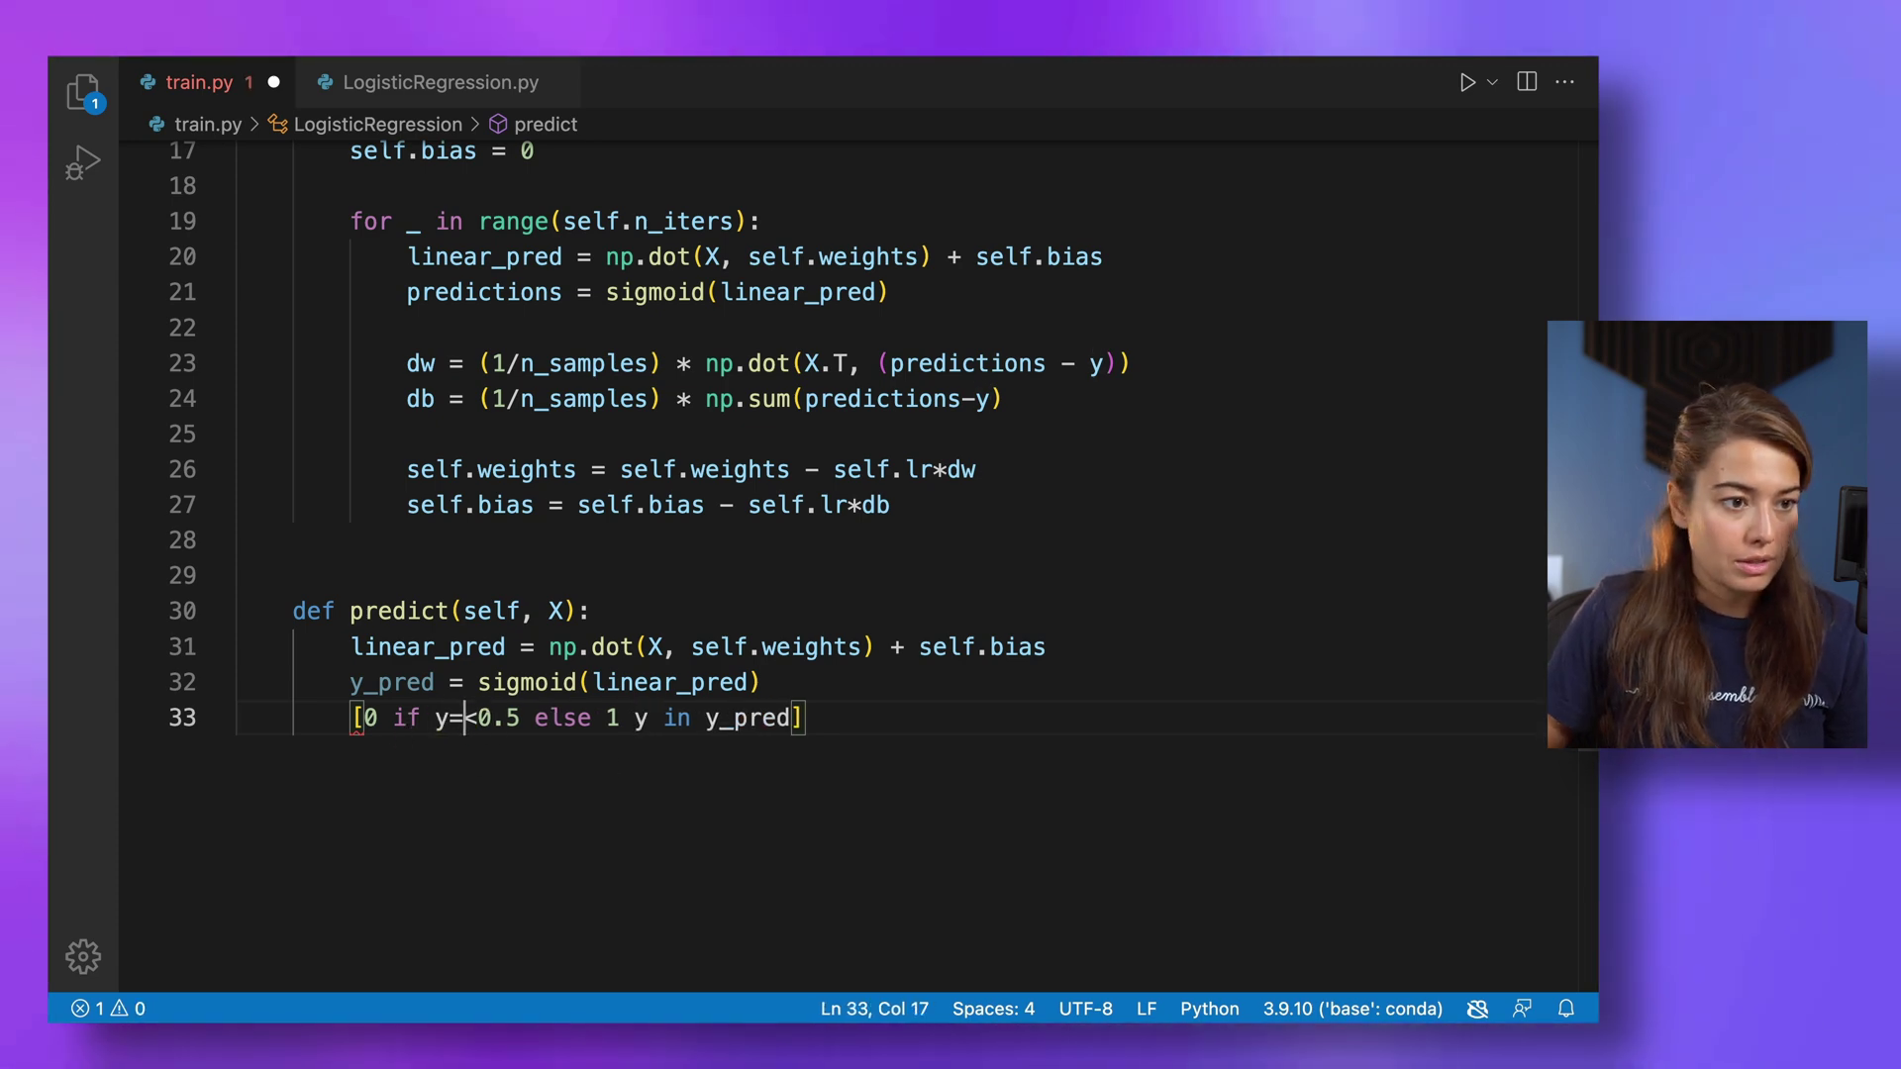
key("BackSpace")
key("Right")
type("=")
key("Home")
scroll(602, 754, "down", 1)
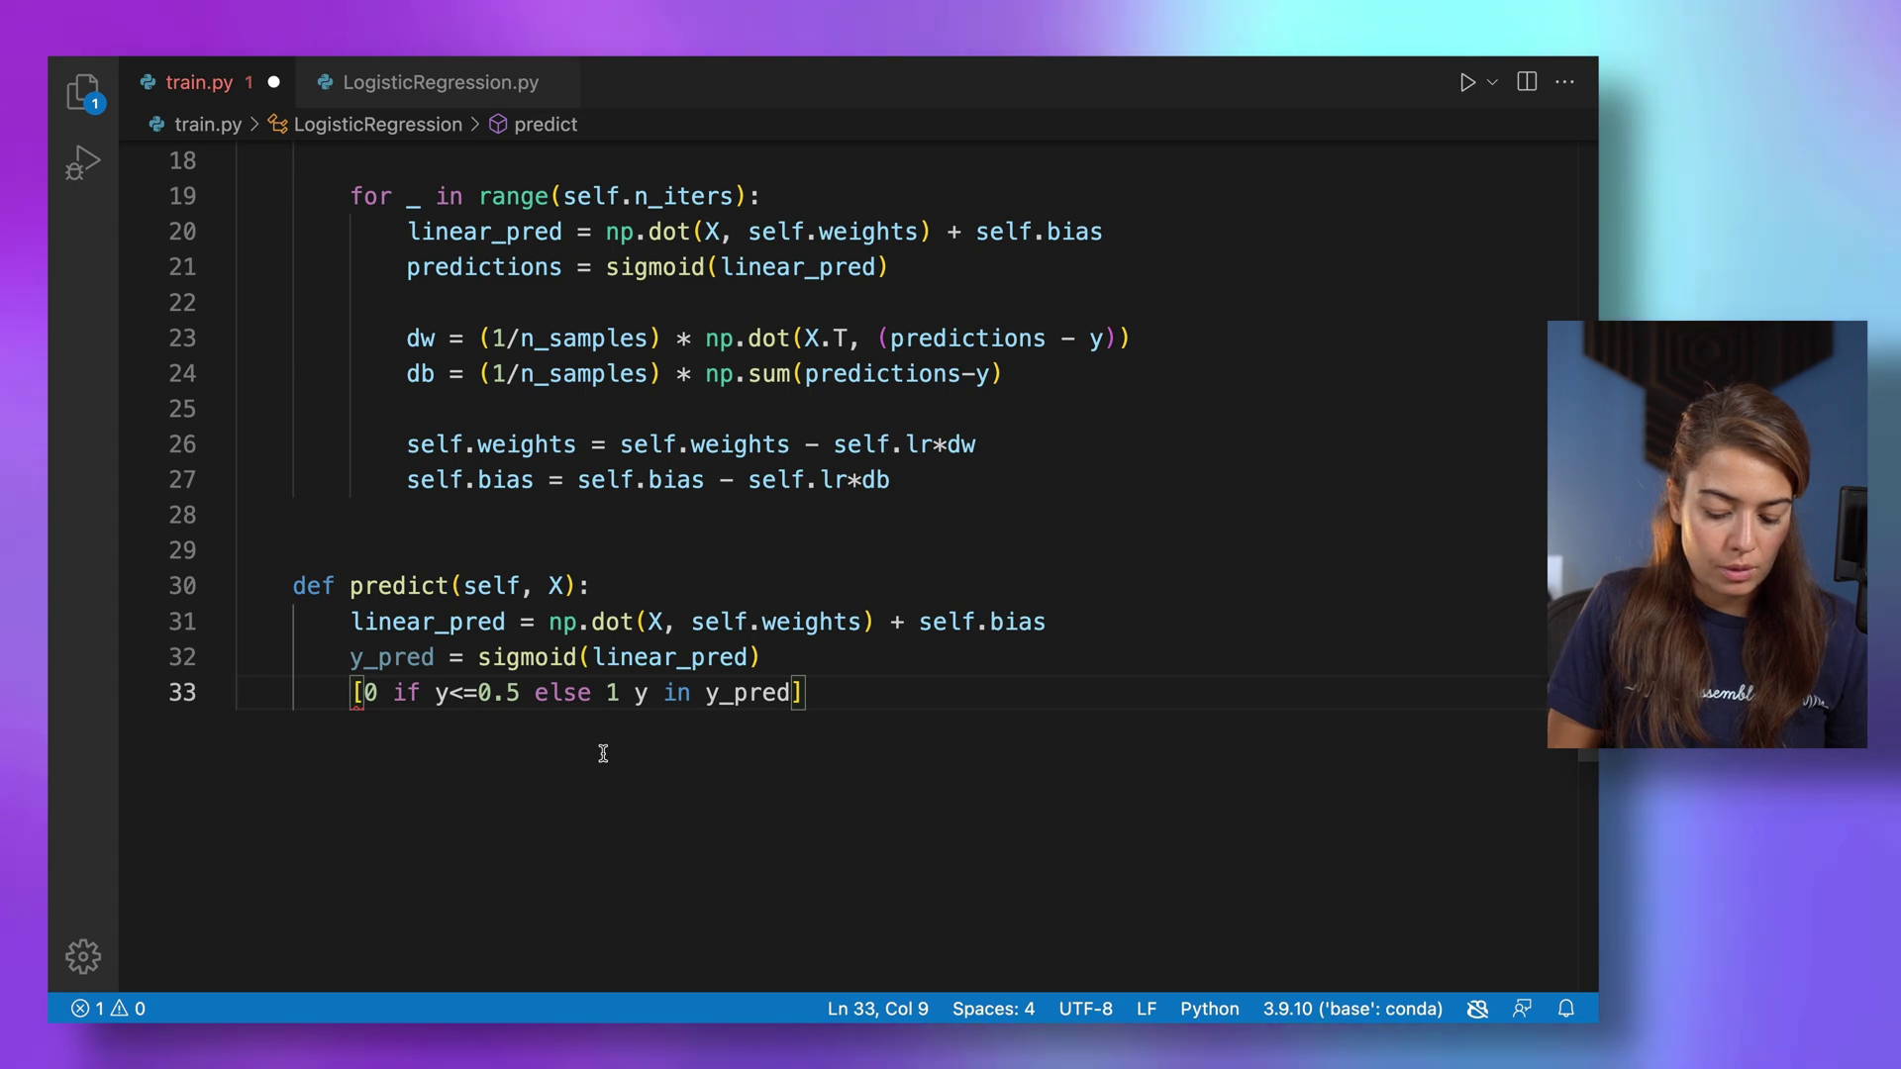
type("class_pred =")
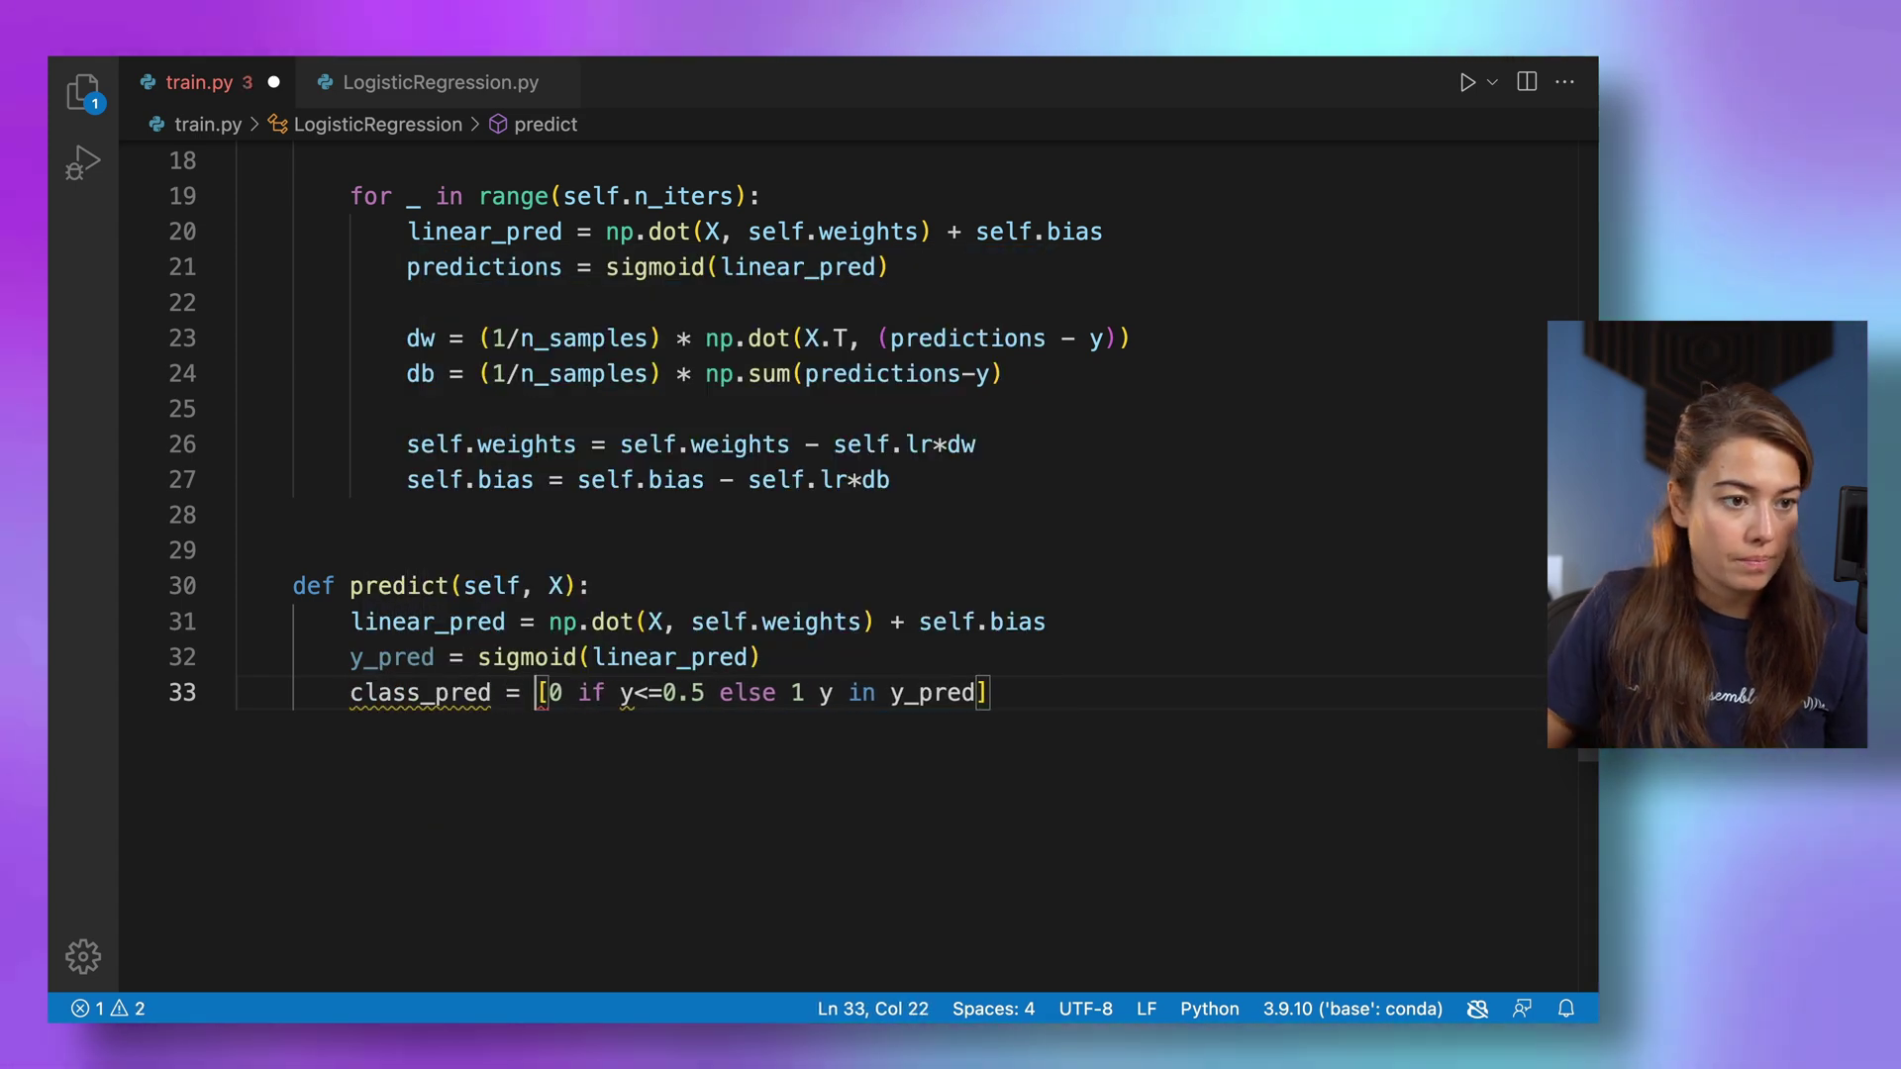
key("Return")
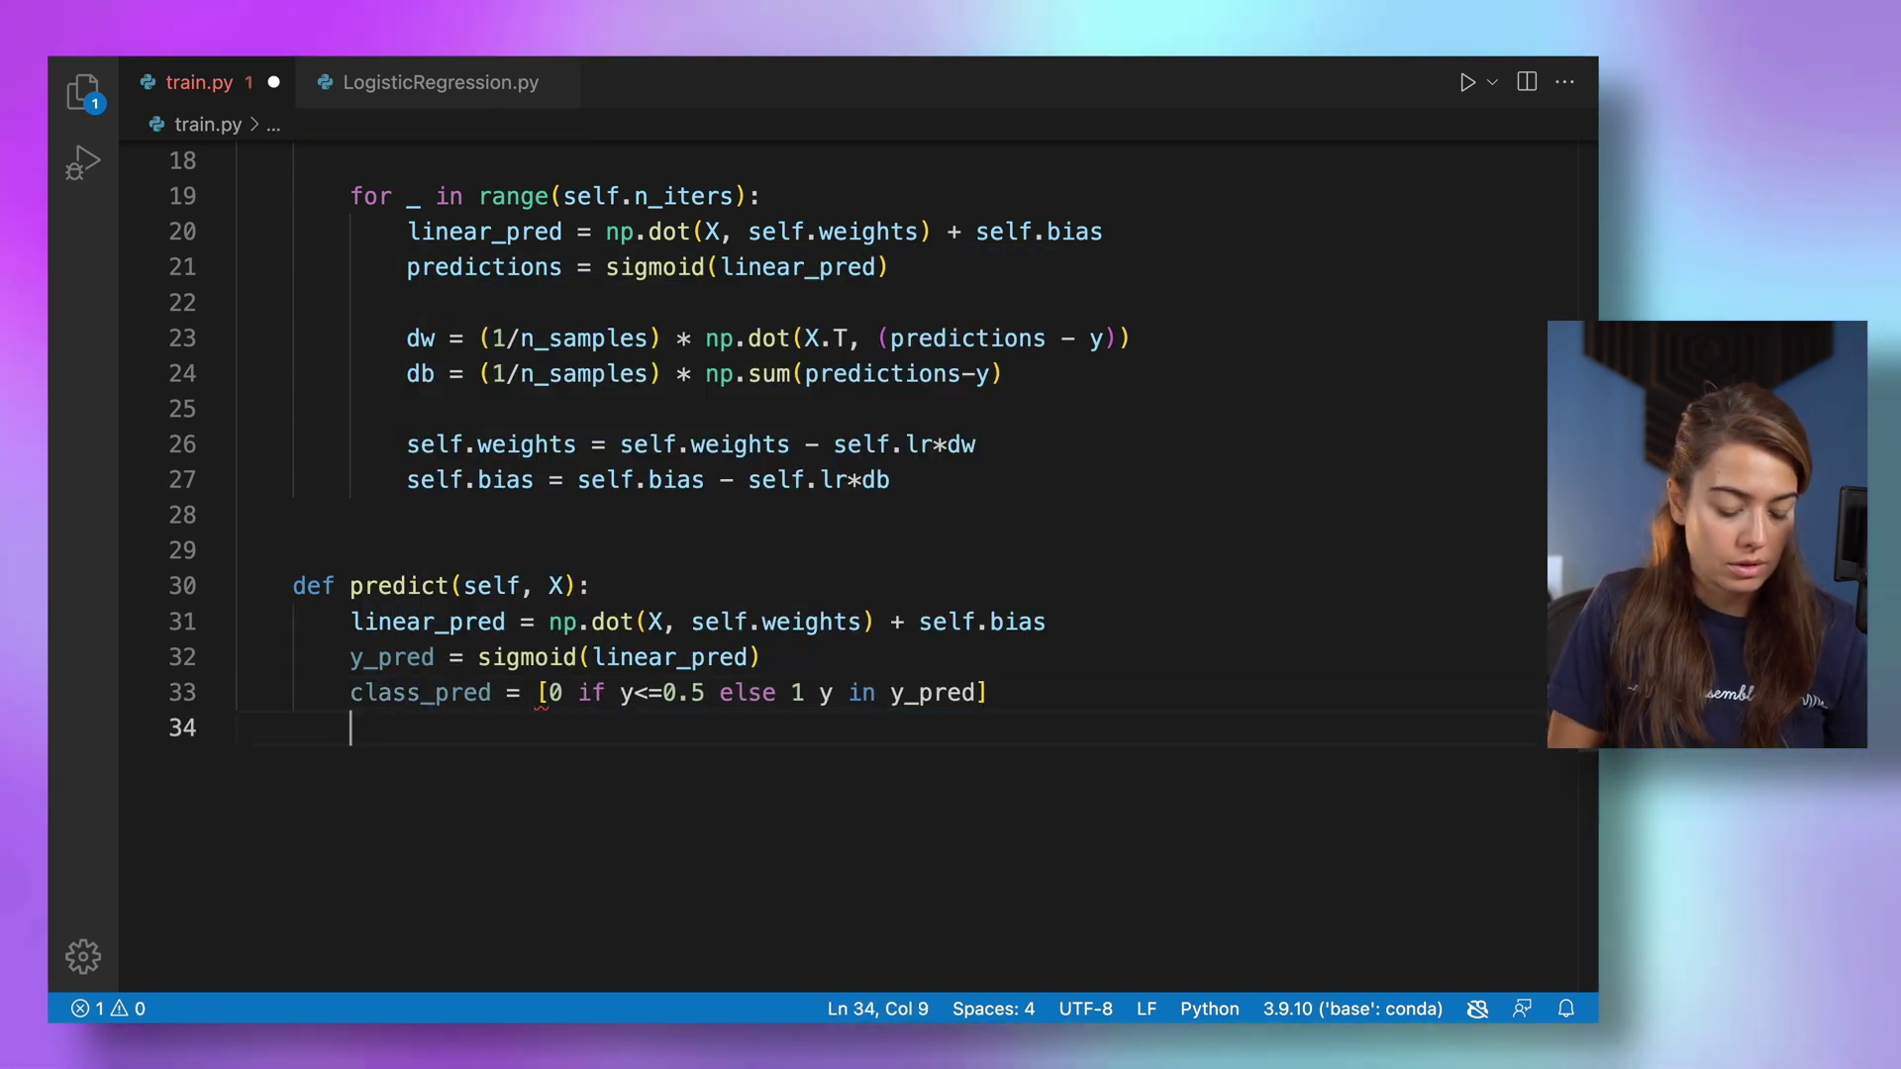
type("return class_p")
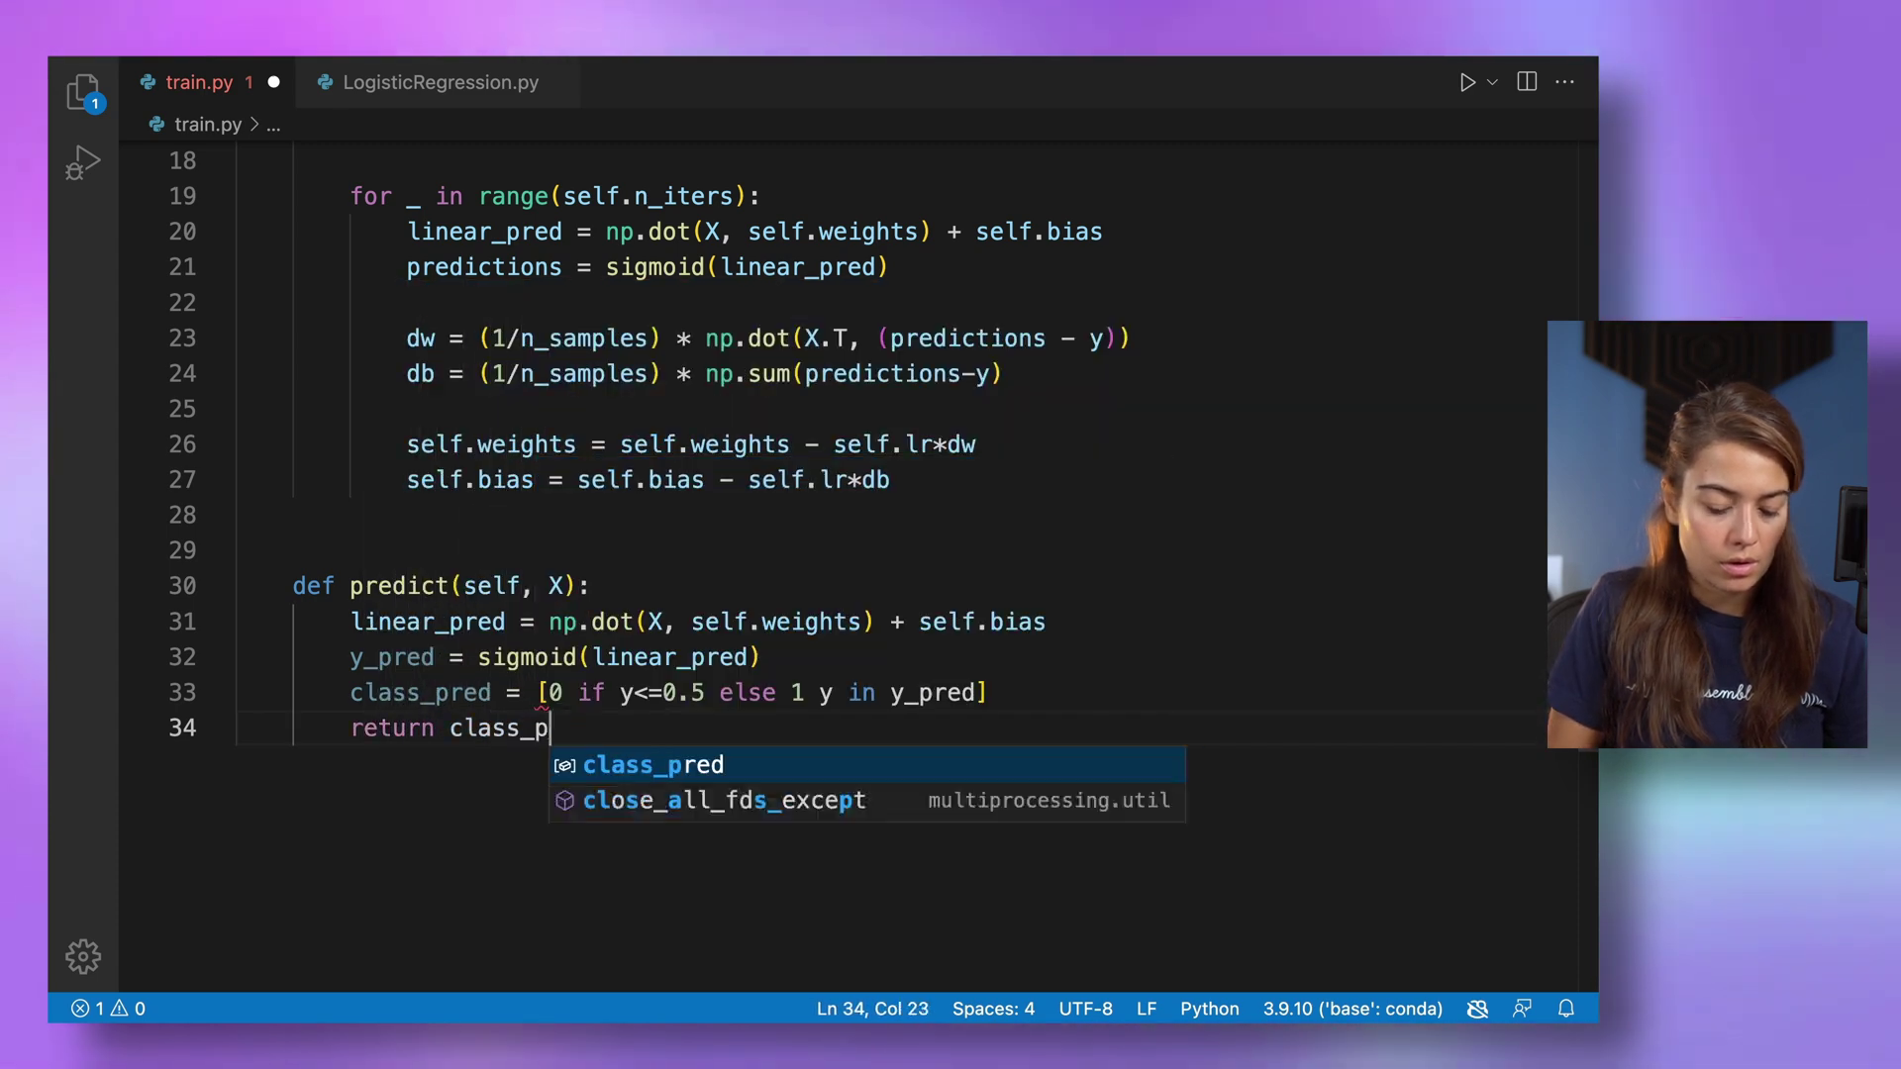
type("red")
scroll(891, 594, "up", 1)
Review the comprehension, return class_pred from predict, and save train.py.
left_click(818, 751)
key("Tab")
type("fo")
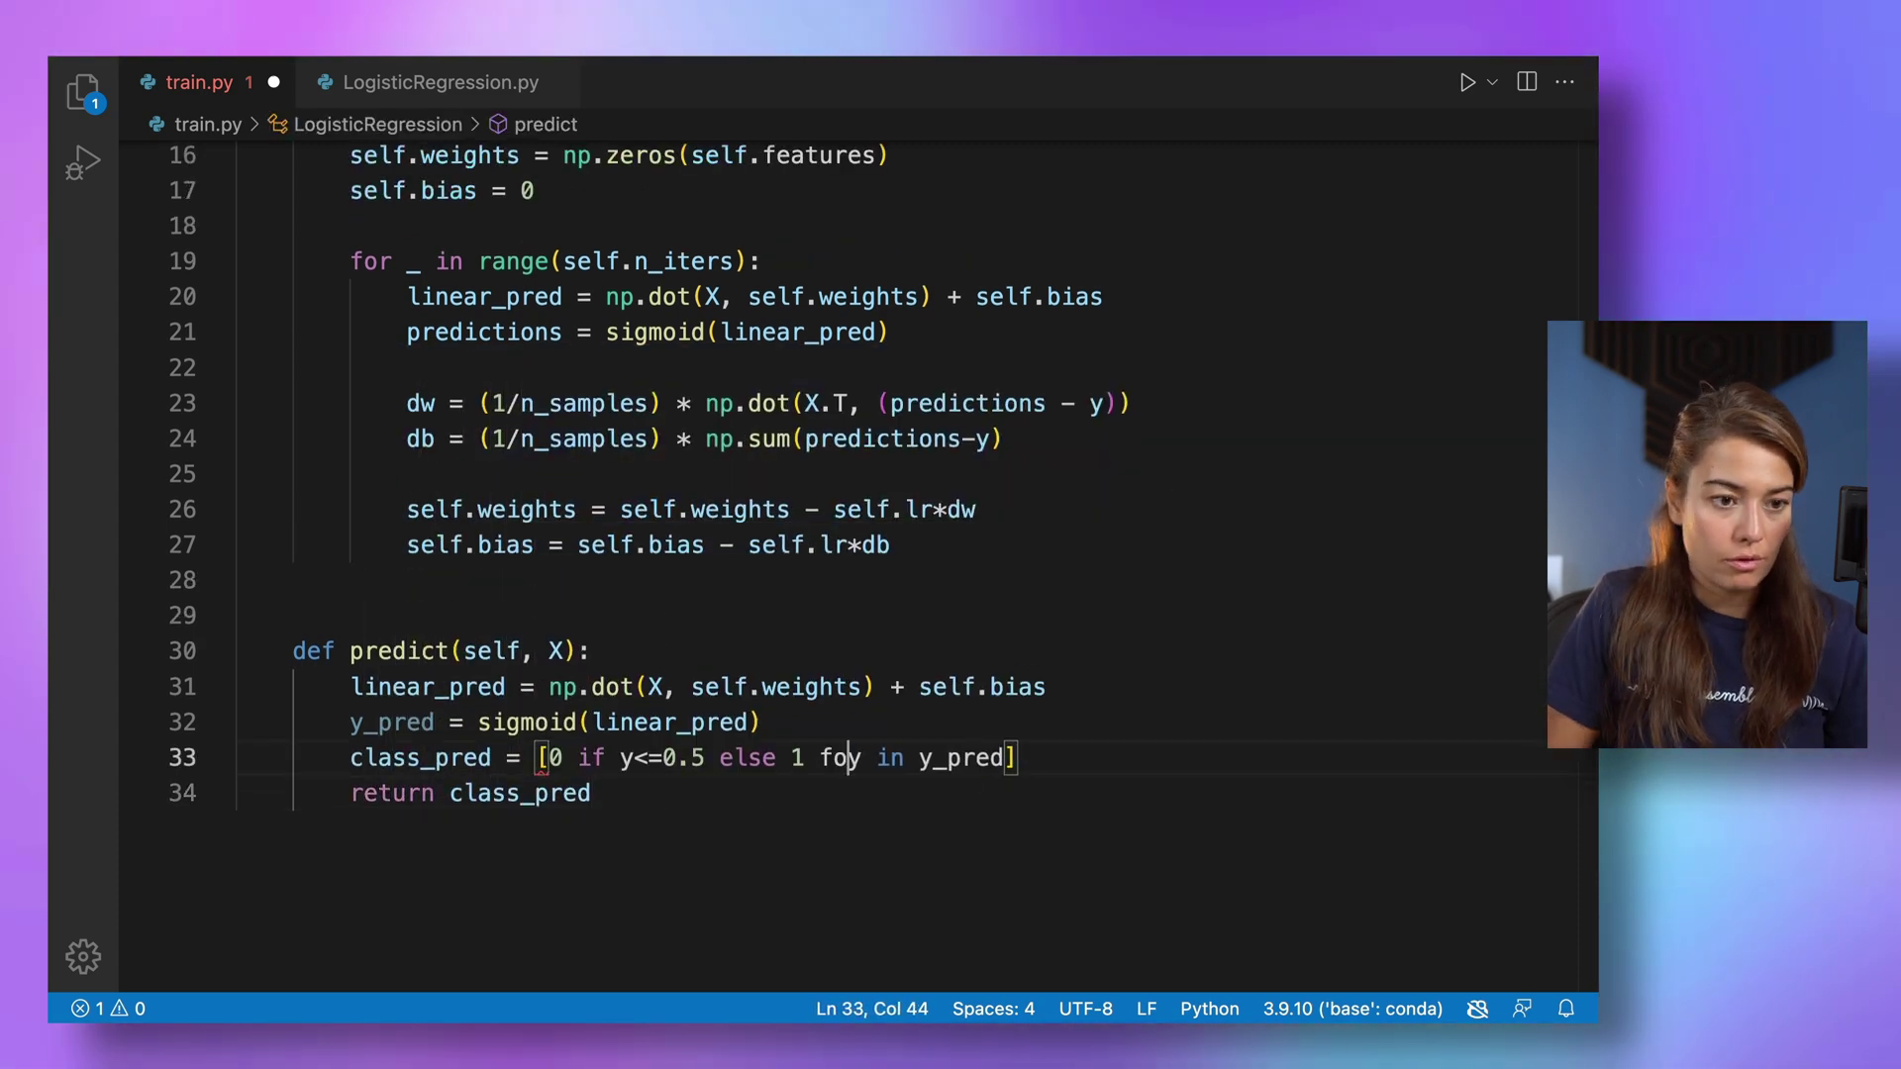
type("r")
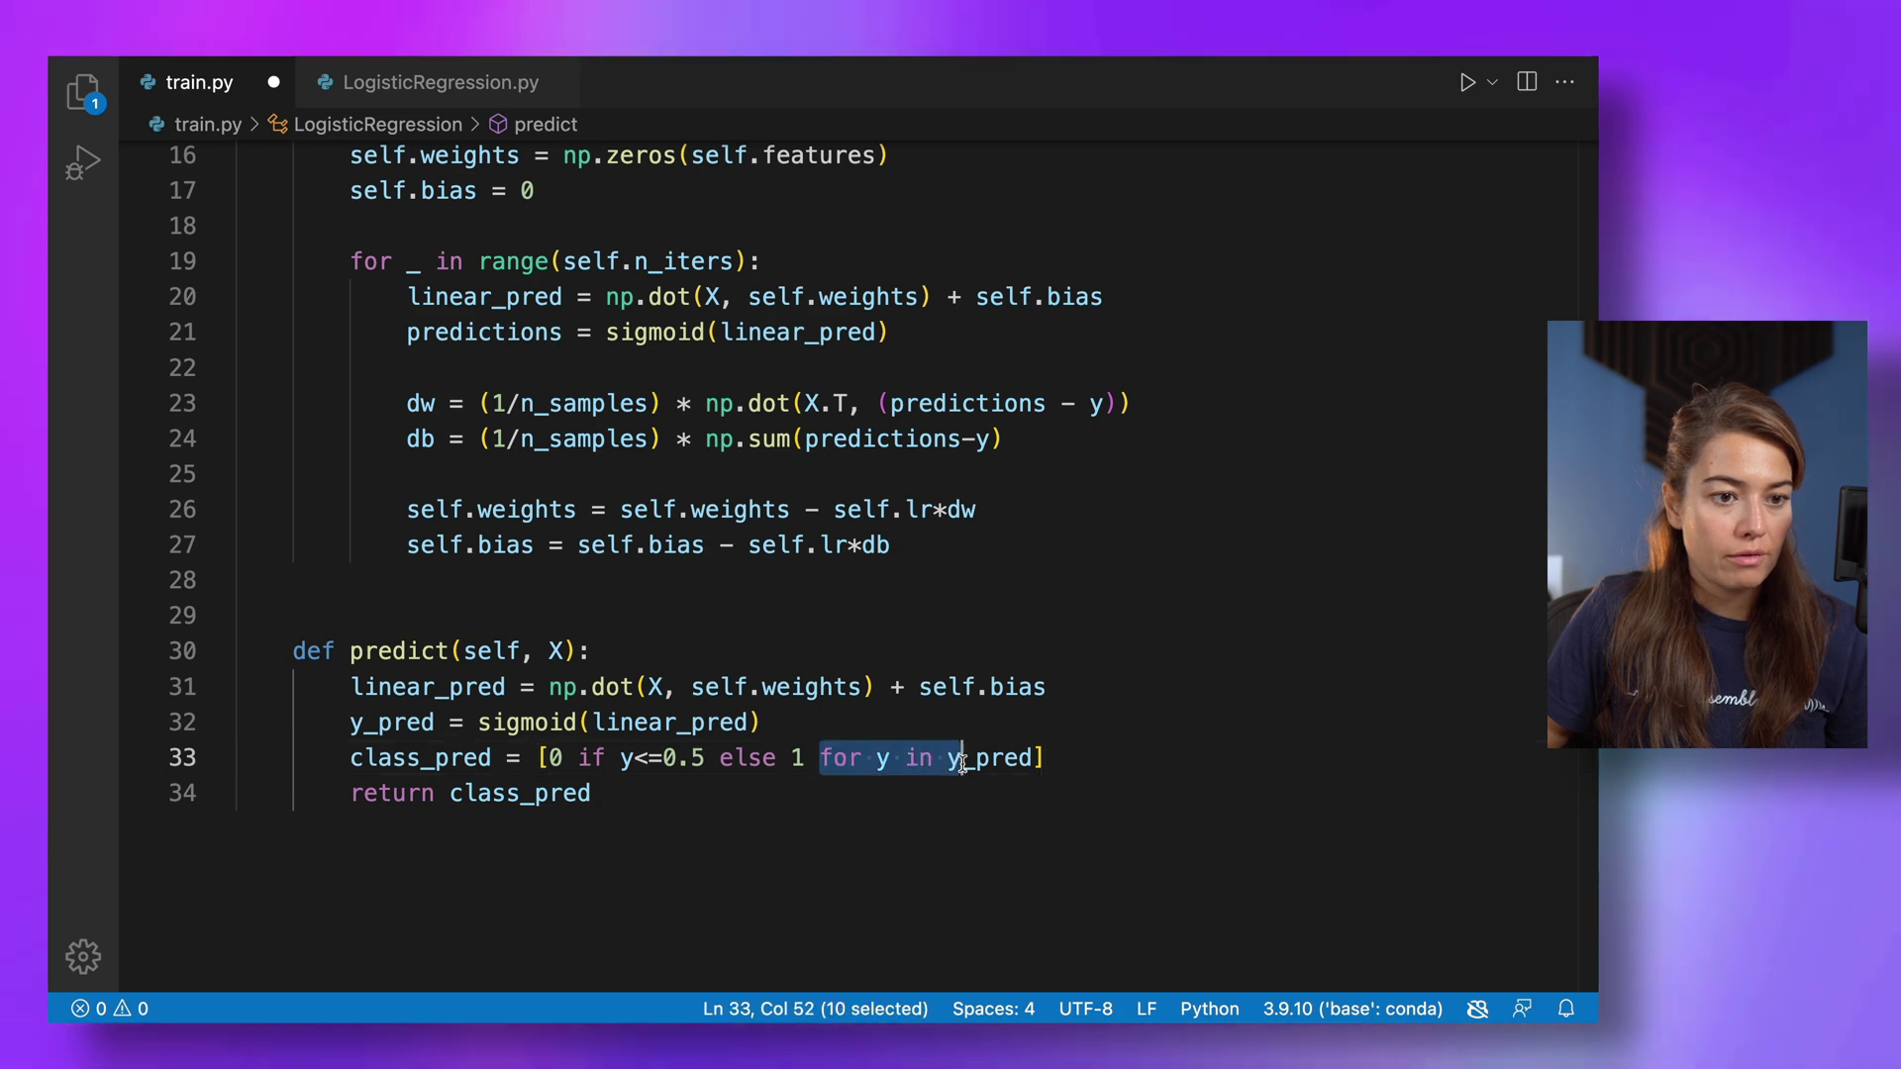
left_click_drag(962, 763, 1045, 760)
left_click(1045, 760)
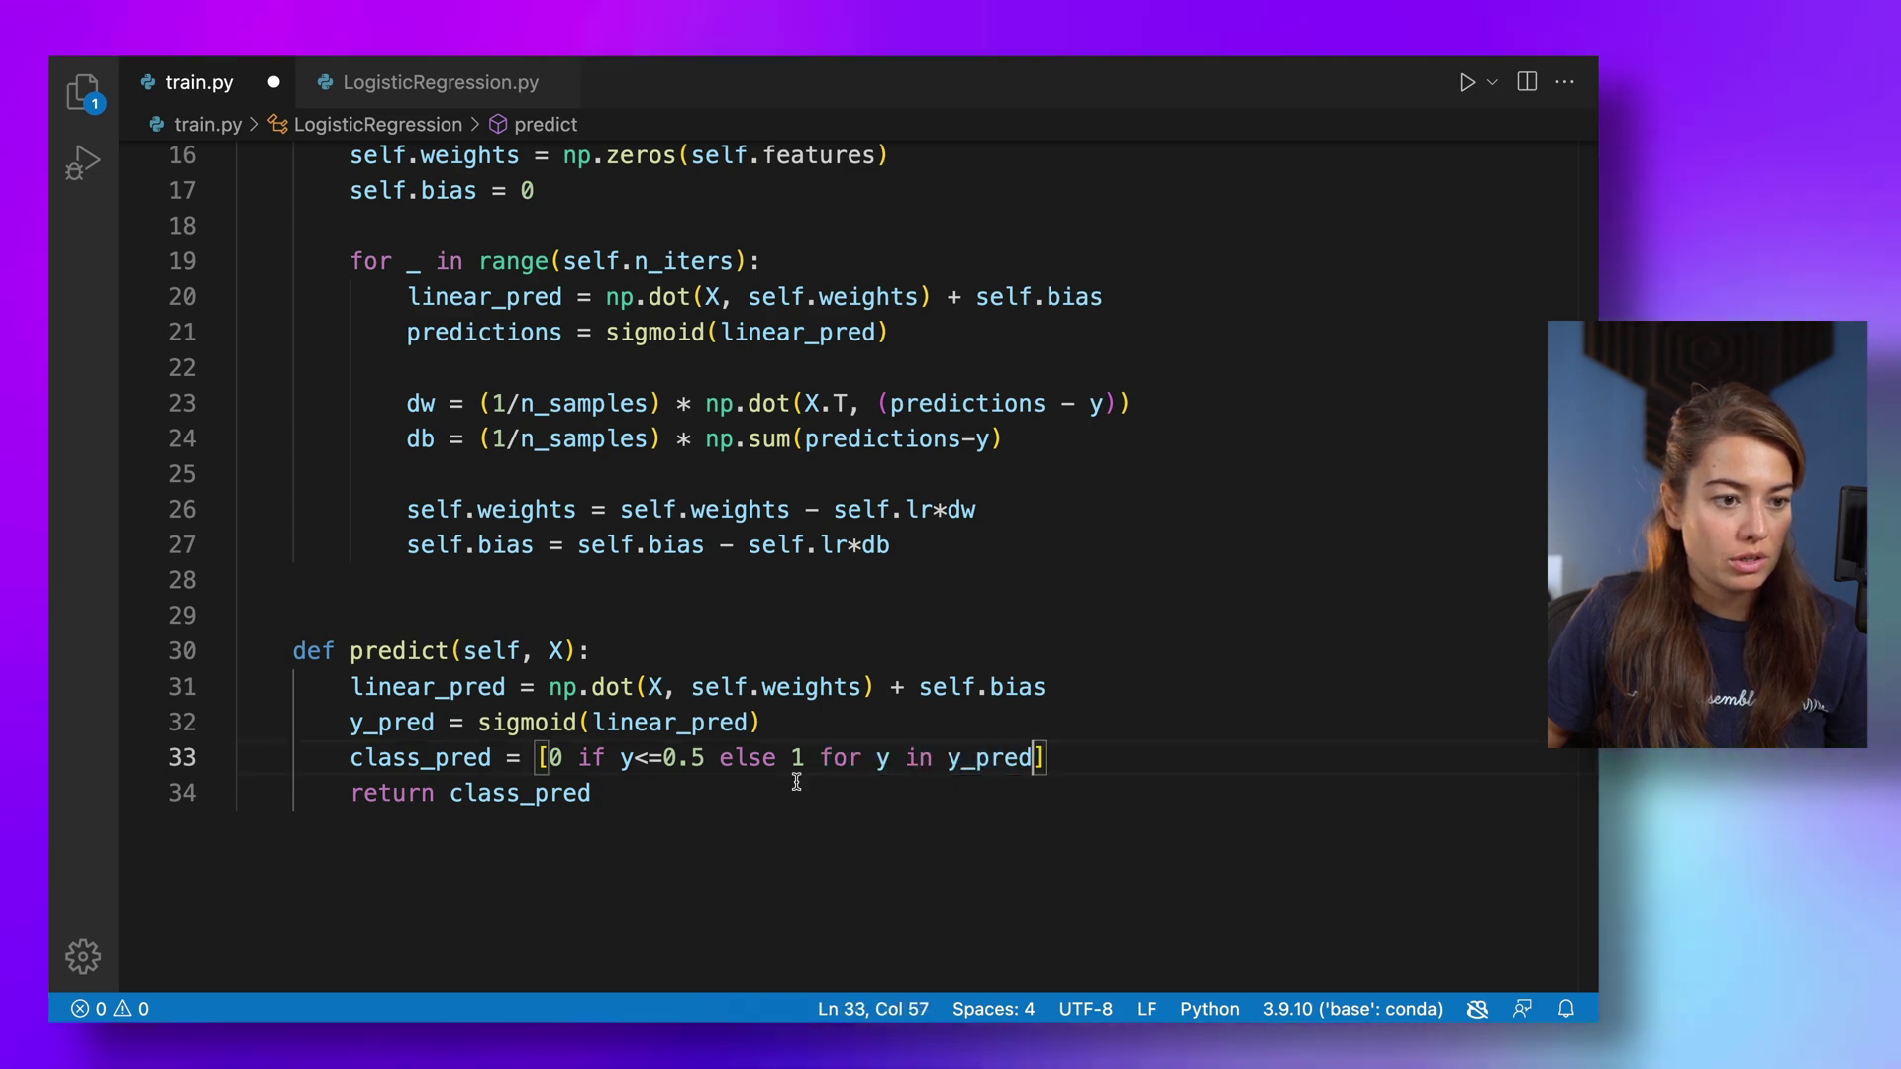
left_click(543, 759)
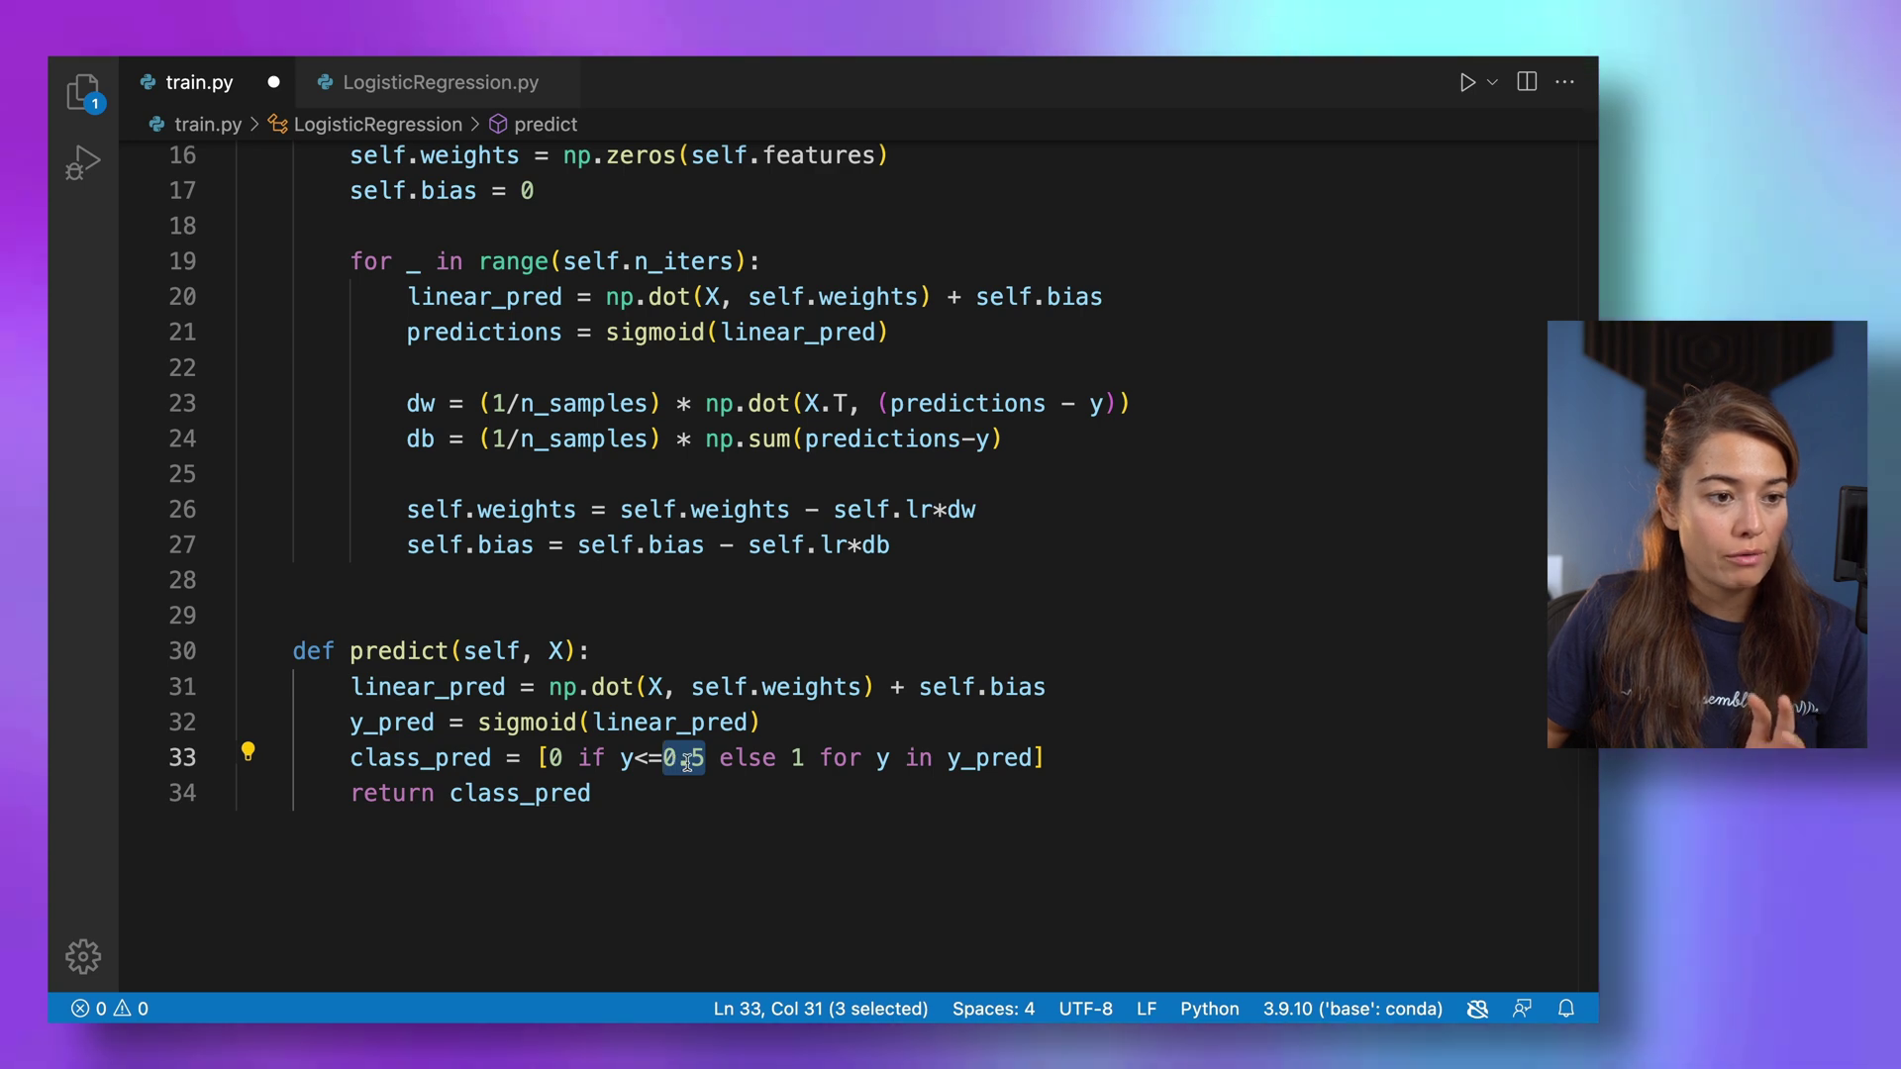
left_click(666, 763)
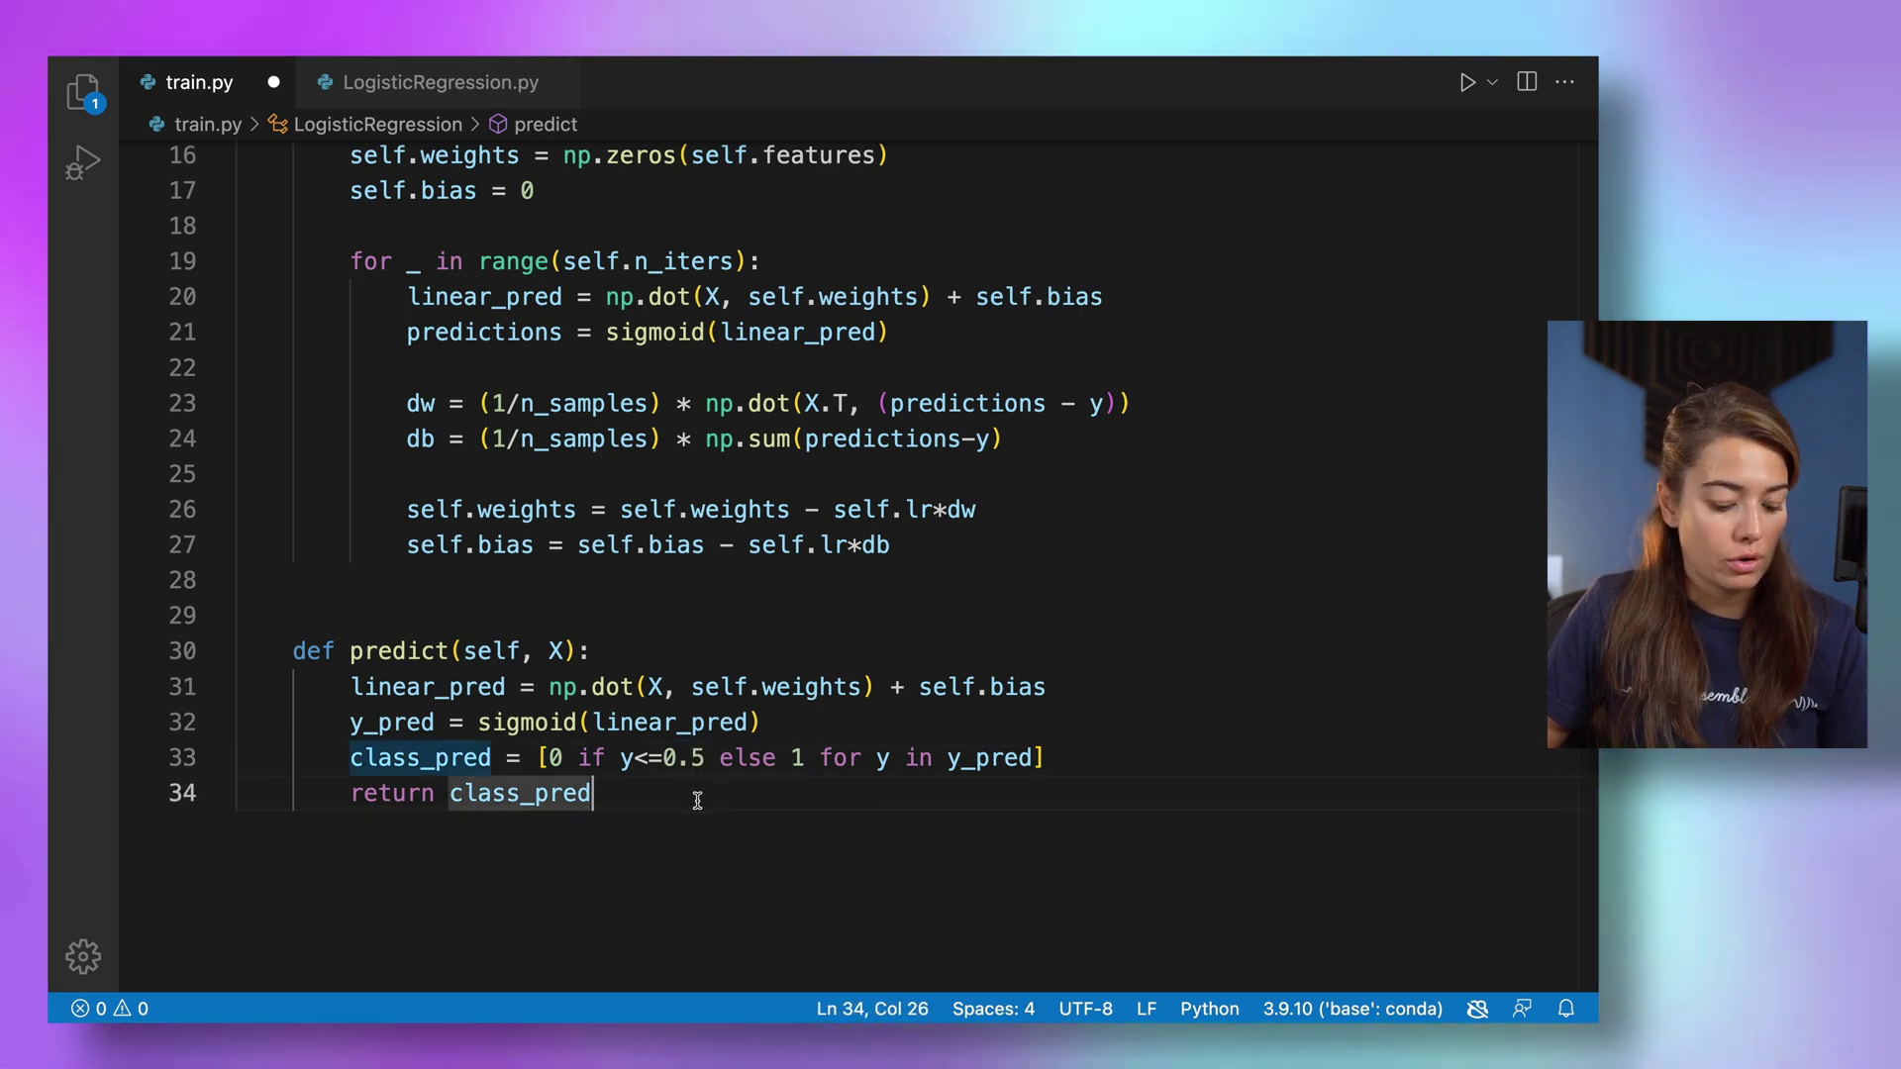
key("ctrl+s")
left_click(704, 624)
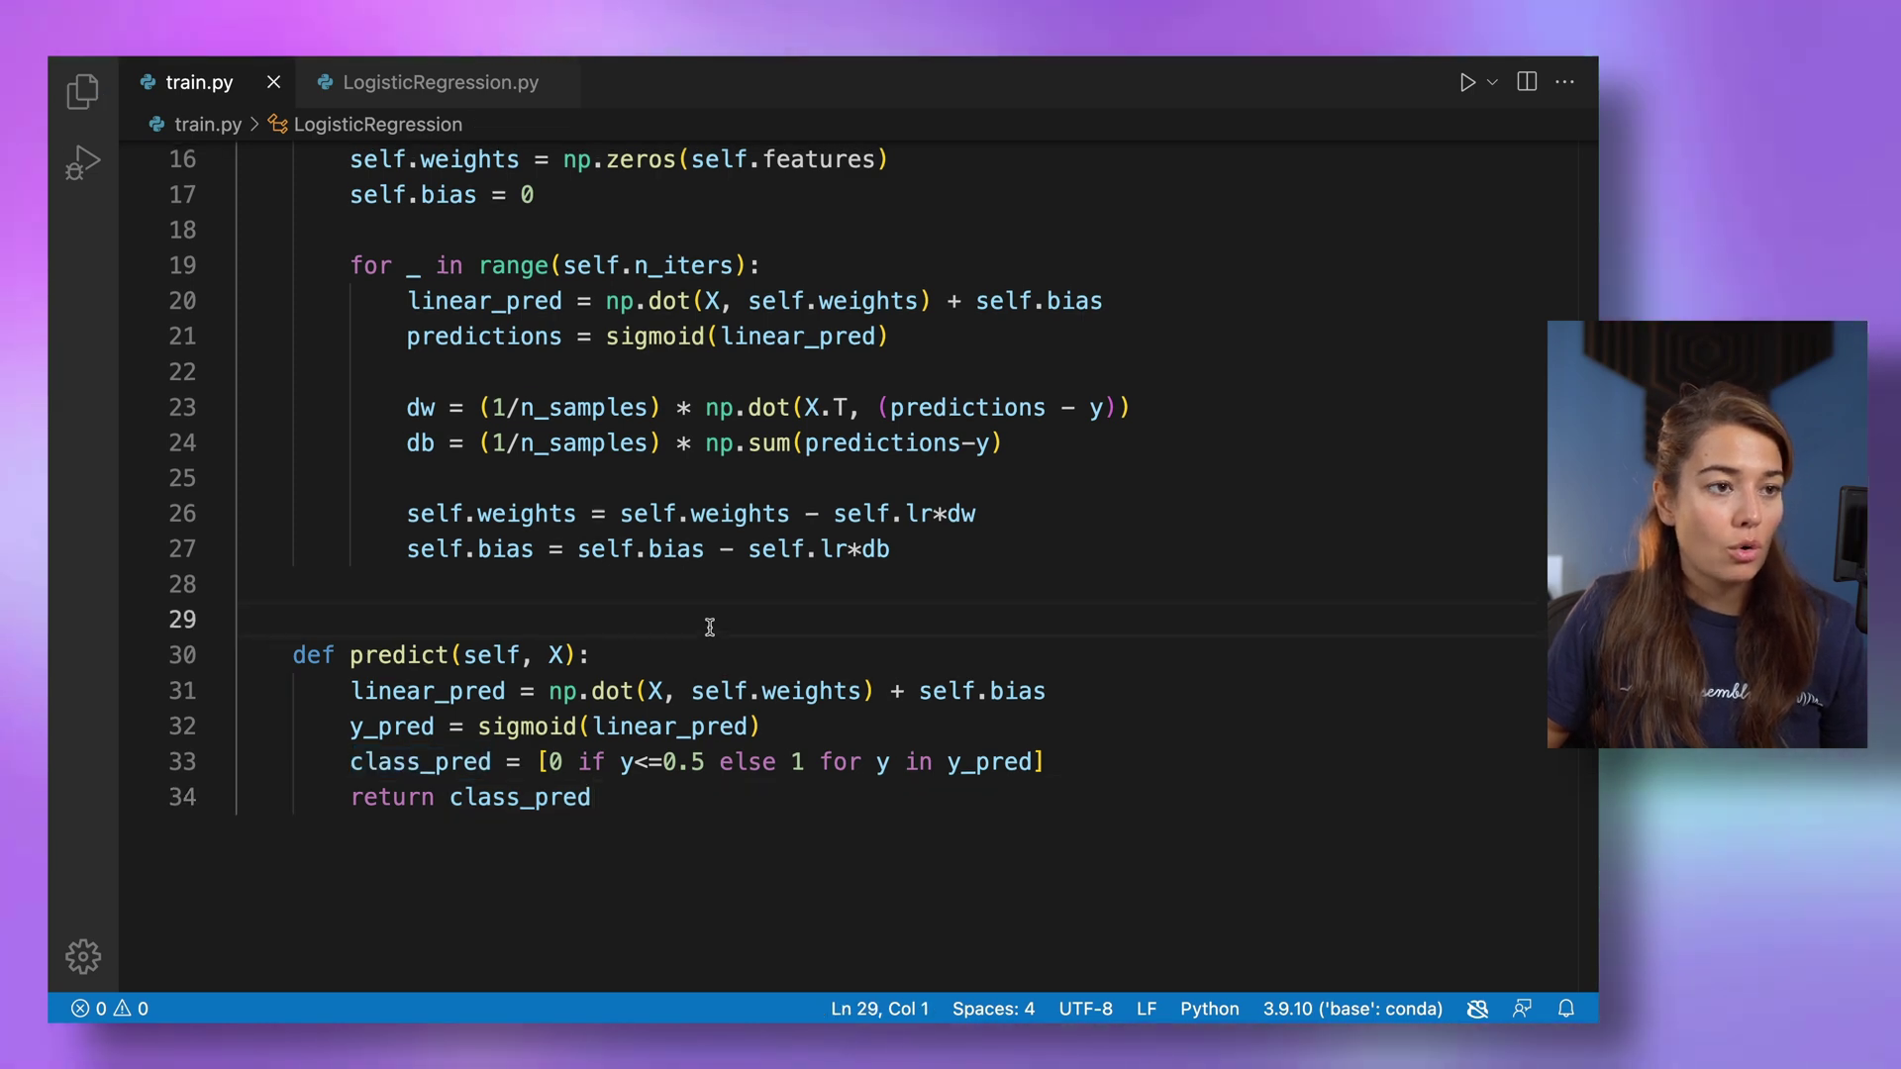
scroll(696, 635, "up", 5)
left_click(874, 545)
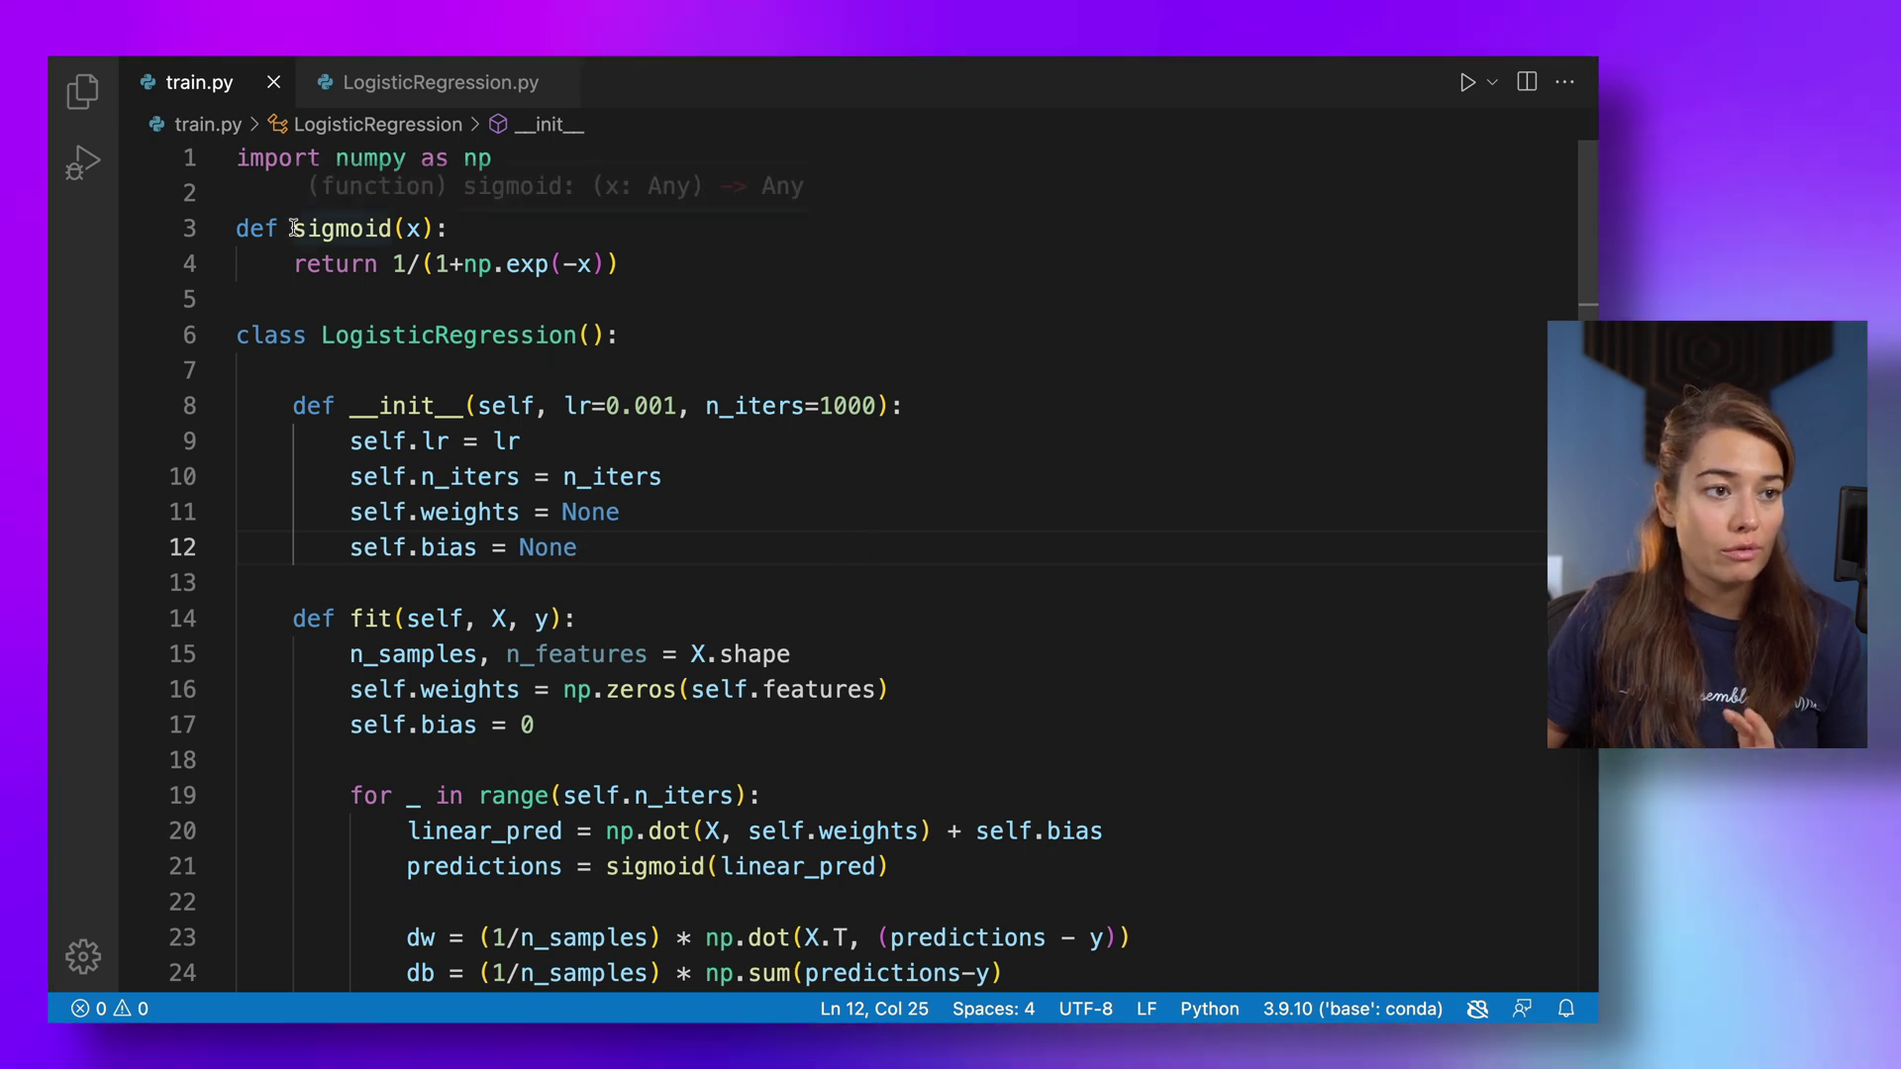
left_click_drag(294, 229, 529, 239)
scroll(650, 581, "down", 1)
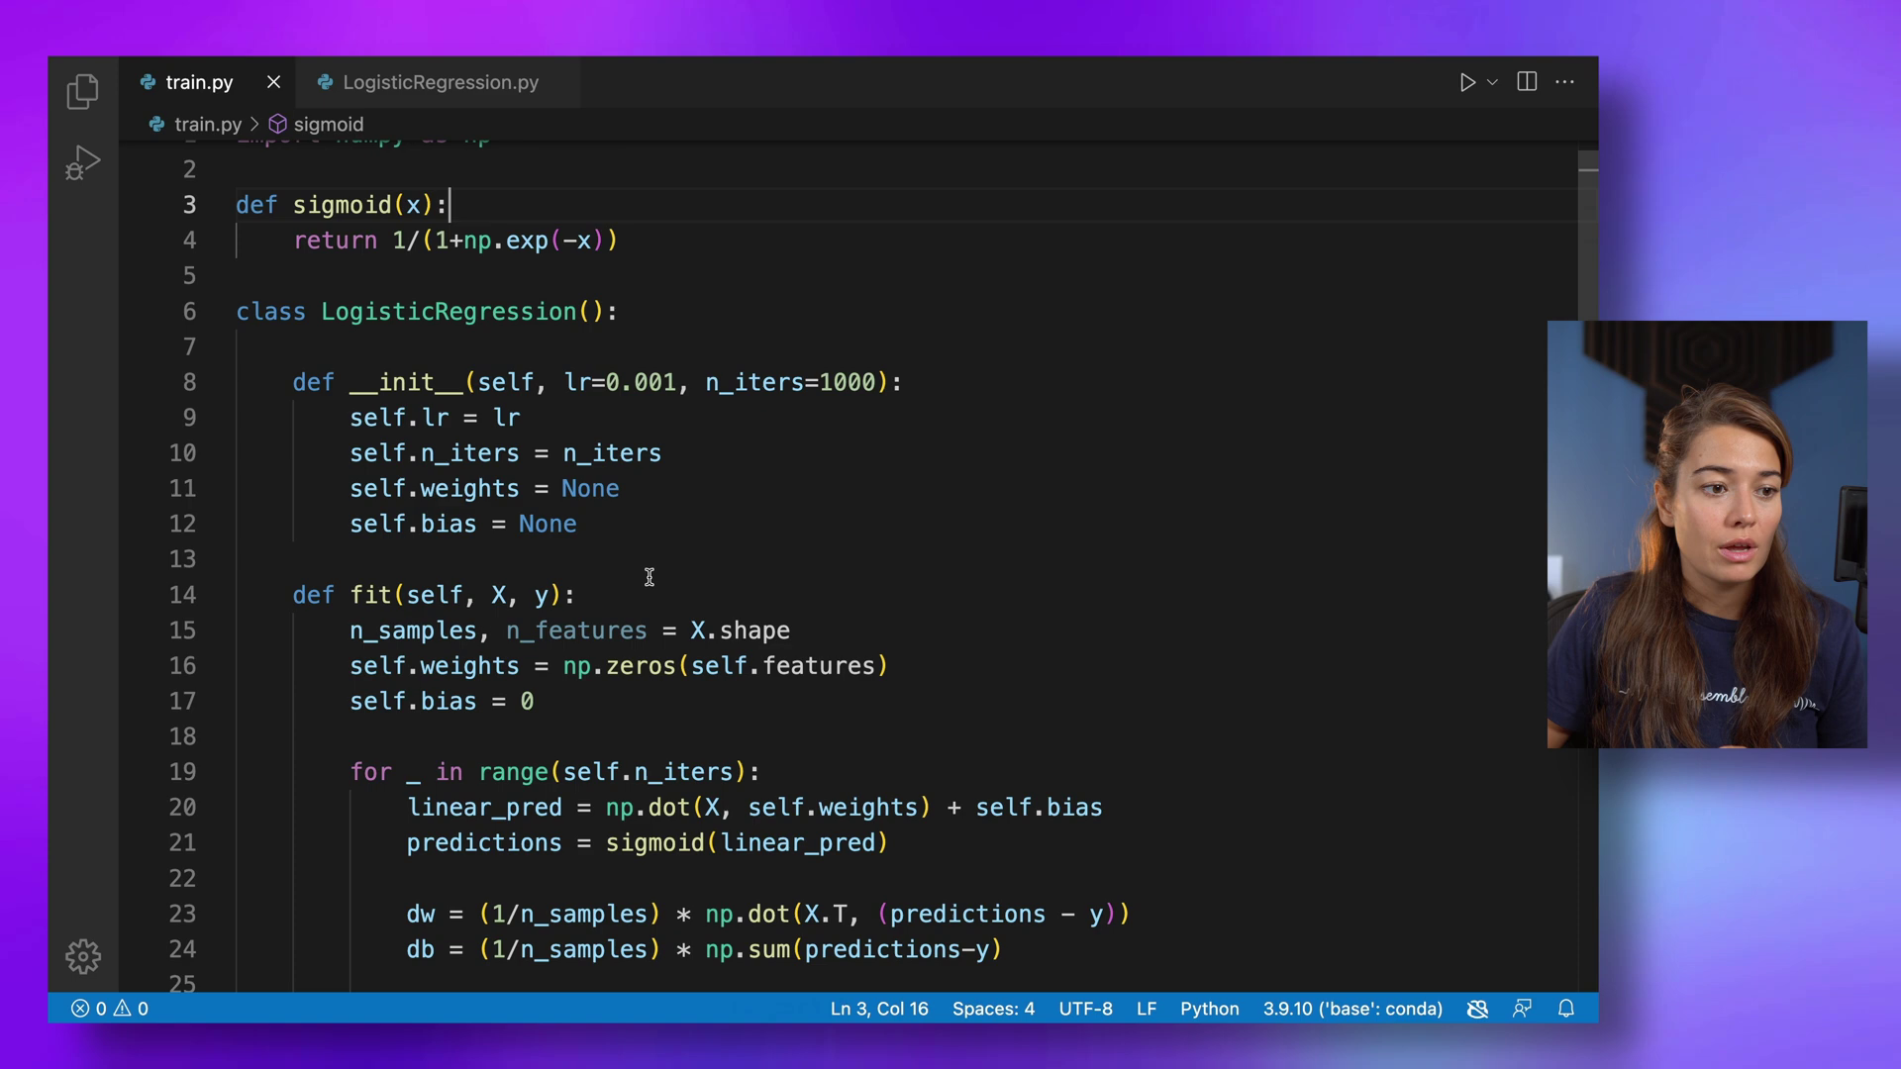
scroll(564, 669, "down", 5)
left_click_drag(350, 679, 836, 718)
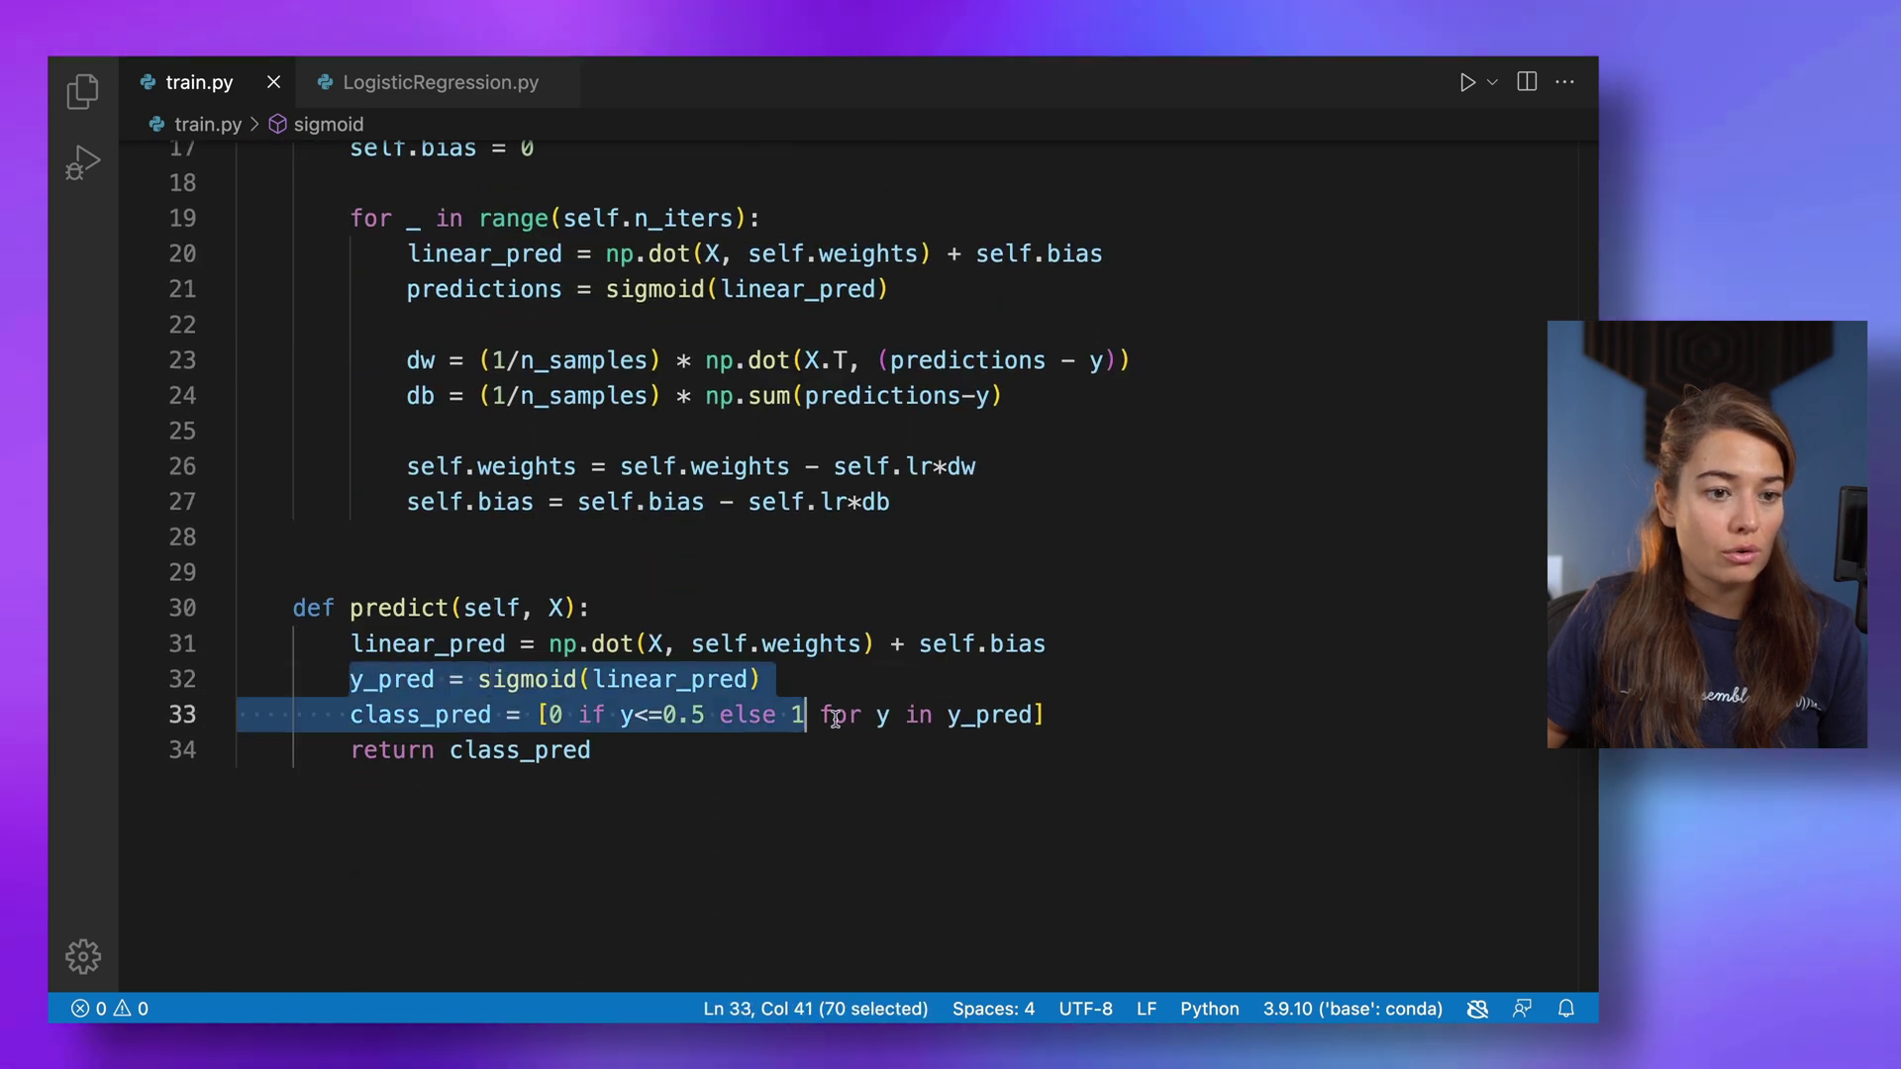
left_click(1173, 712)
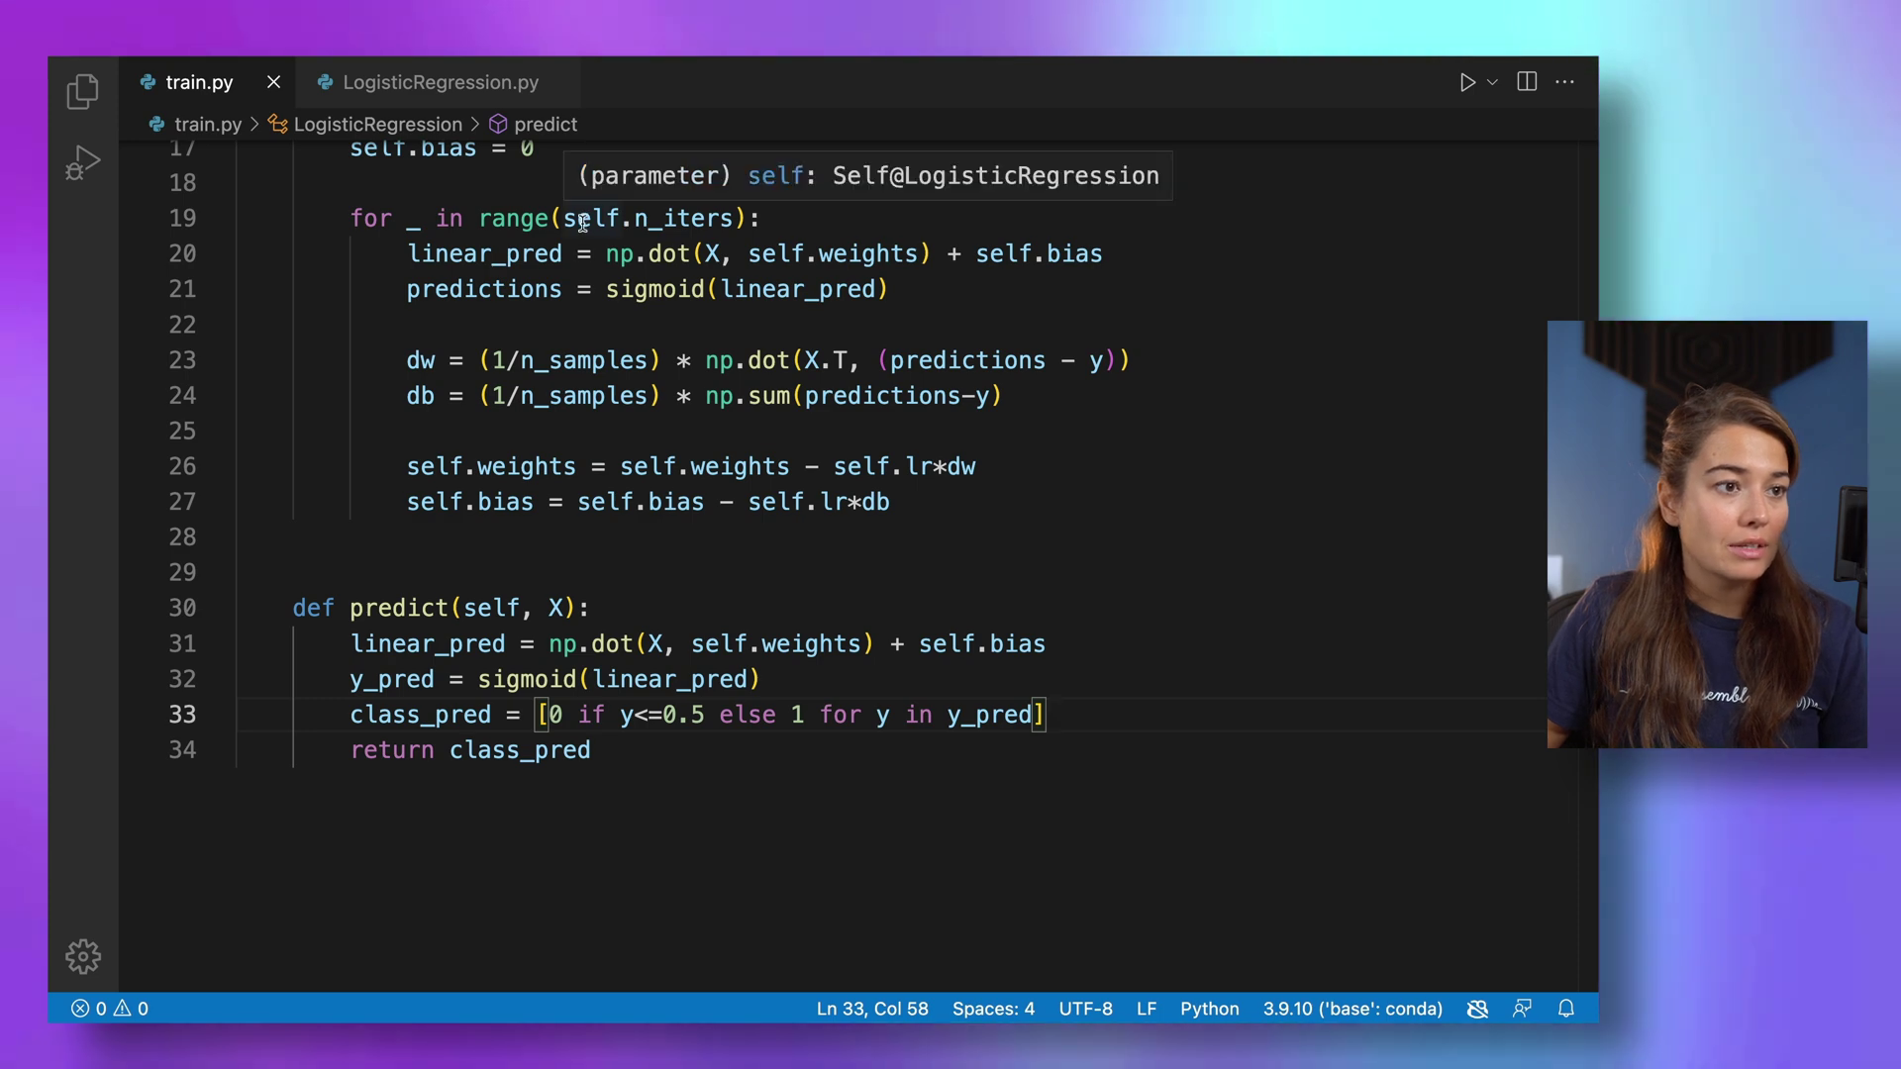
left_click(578, 395)
scroll(566, 404, "up", 5)
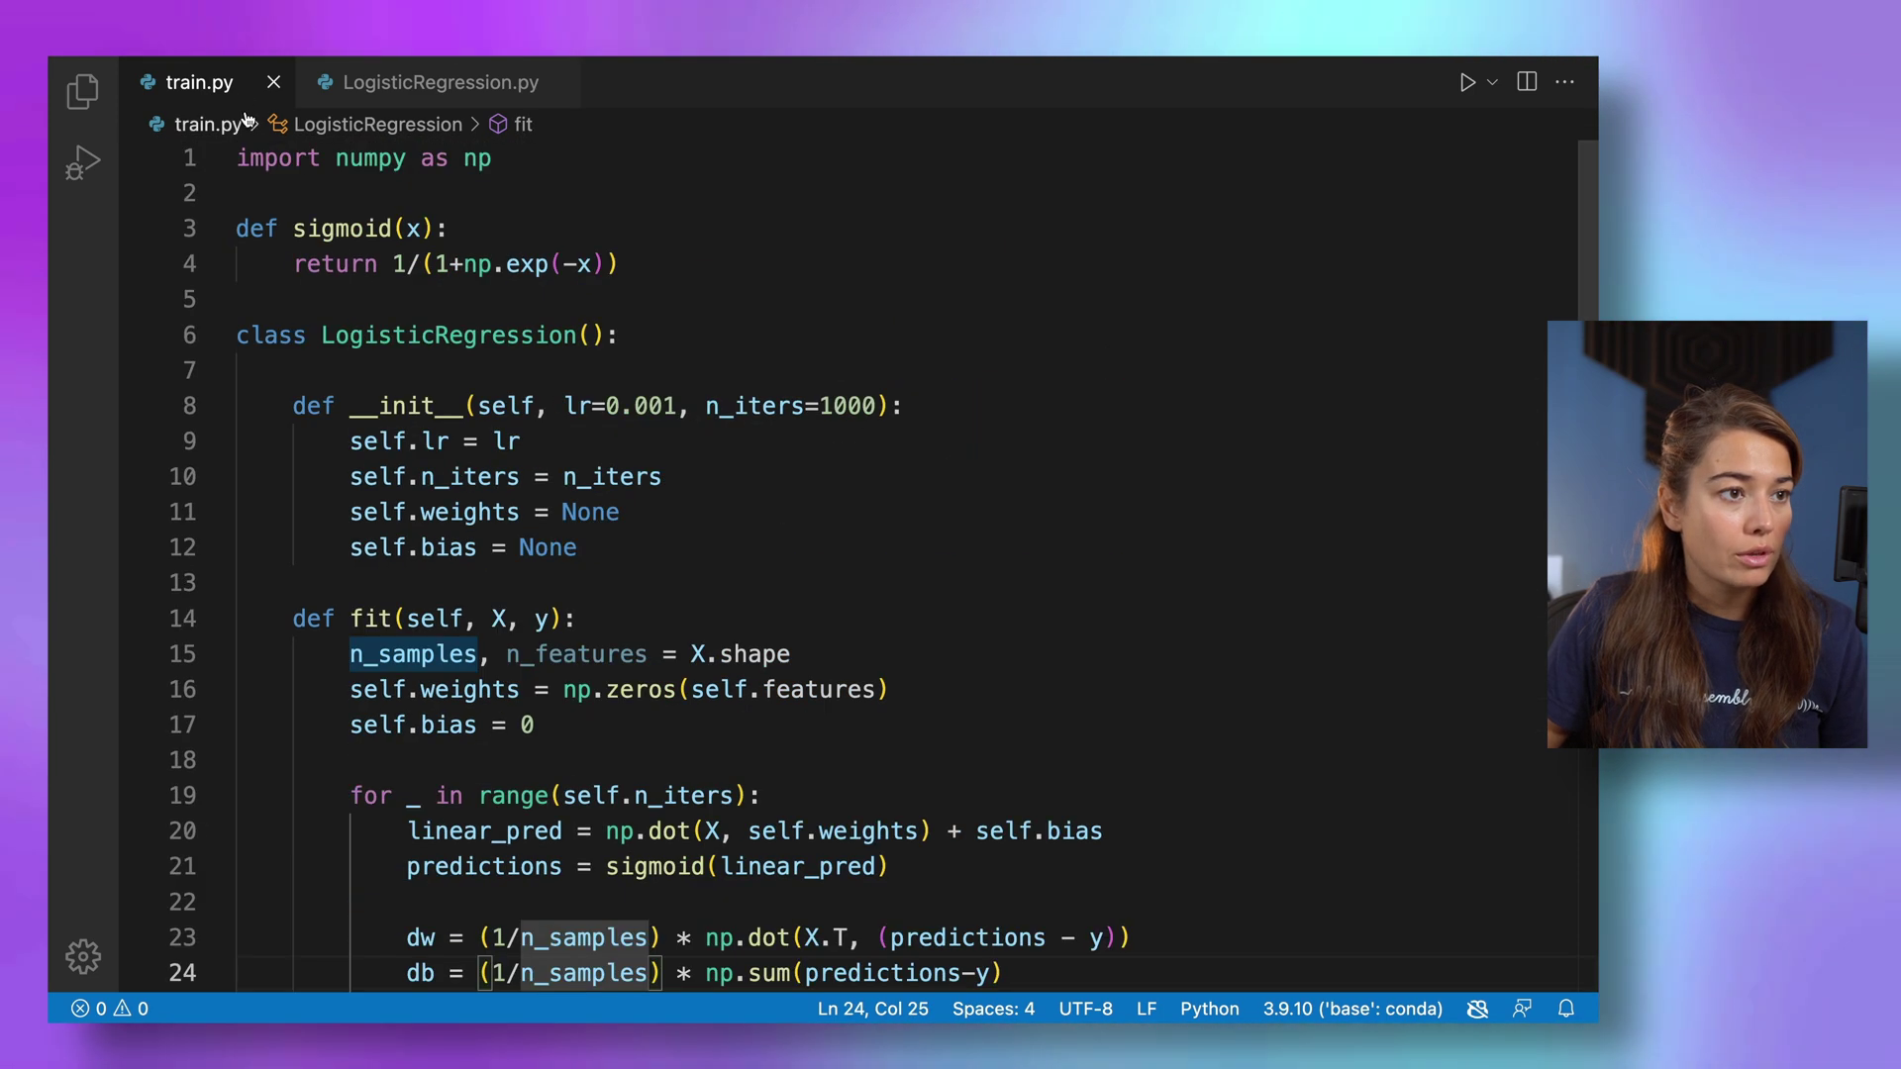
left_click(382, 89)
left_click(199, 90)
Move all the class code from train.py into LogisticRegression.py and save it.
left_click(585, 437)
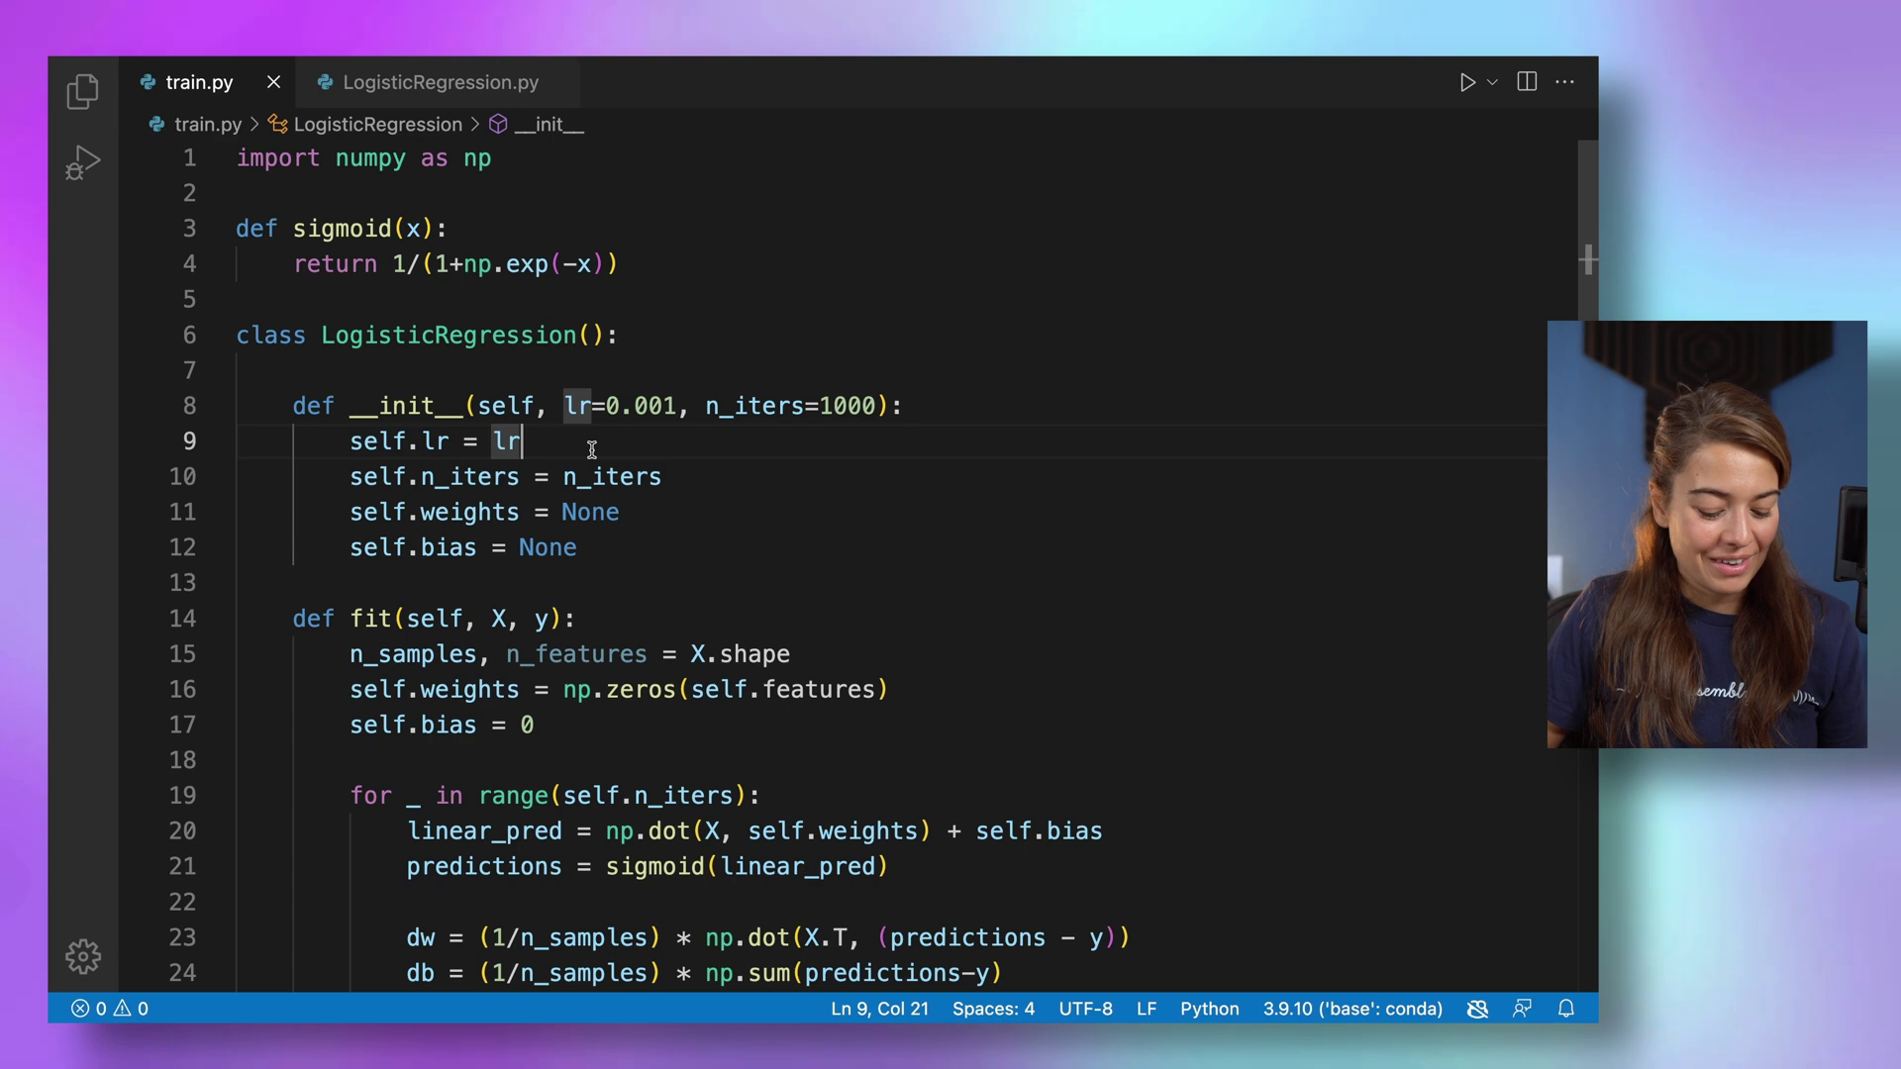
key("super+a")
key("BackSpace")
left_click(442, 82)
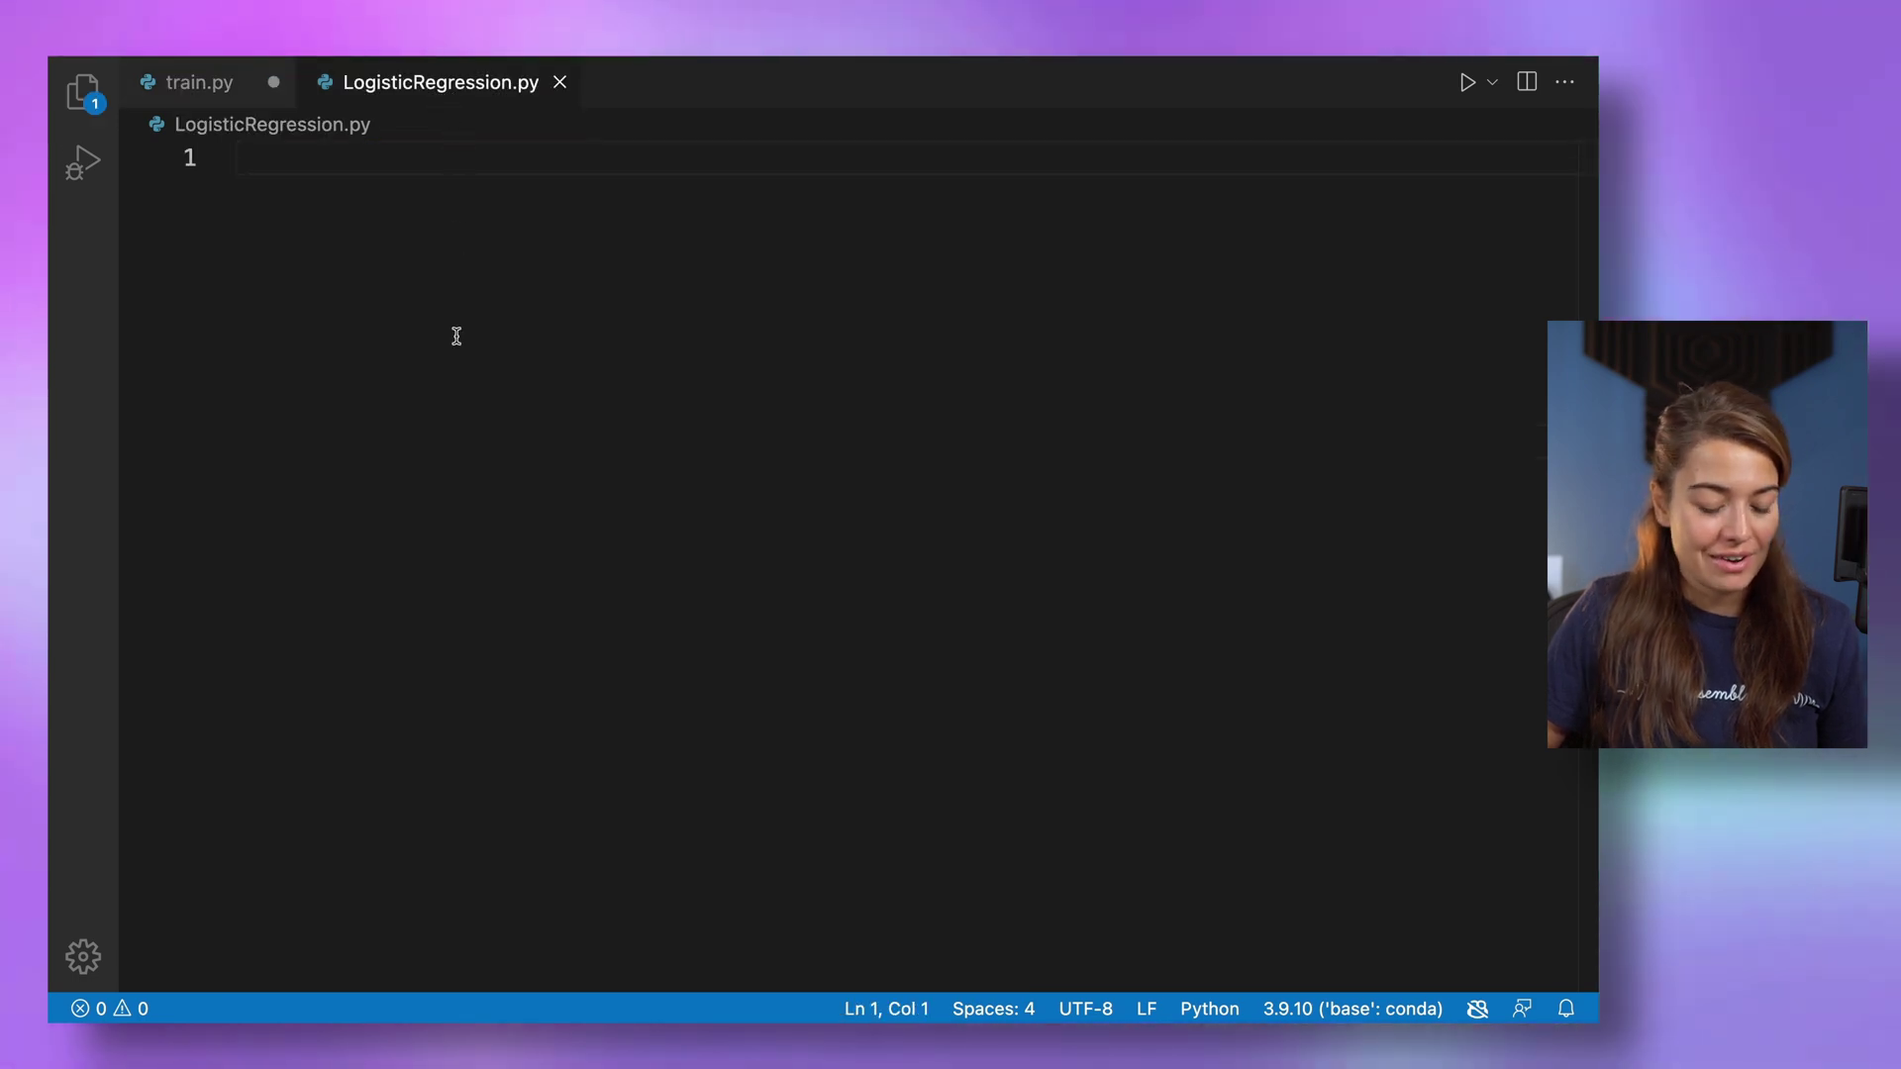
type("import numpy as np  def sigmoid(x):     return 1/(1+np.exp(-x))  class LogisticRegression():      def __init__(self, lr=0.001, n_iters=1000):         self.lr = lr         self.n_iters = n_iters         self.weights = None         self.bias = None      def fit(self, X, y):         n_samples, n_features = X.shape         self.weights = np.zeros(self.features)         self.bias = 0          for _ in range(self.n_iters):             linear_pred = np.dot(X, self.weights) + self.bias             predictions = sigmoid(linear_pred)              dw = (1/n_samples) * np.dot(X.T, (predictions - y))             db = (1/n_samples) * np.sum(predictions-y)              self.weights = self.weights - self.lr*dw             self.bias = self.bias - self.lr*db       def predict(self, X):         linear_pred = np.dot(X, self.weights) + self.bias         y_pred = sigmoid(linear_pred)         class_pred = [0 if y<=0.5 else 1 for y in y_pred]         return class_pred")
left_click(507, 478)
scroll(507, 478, "up", 4)
left_click(518, 477)
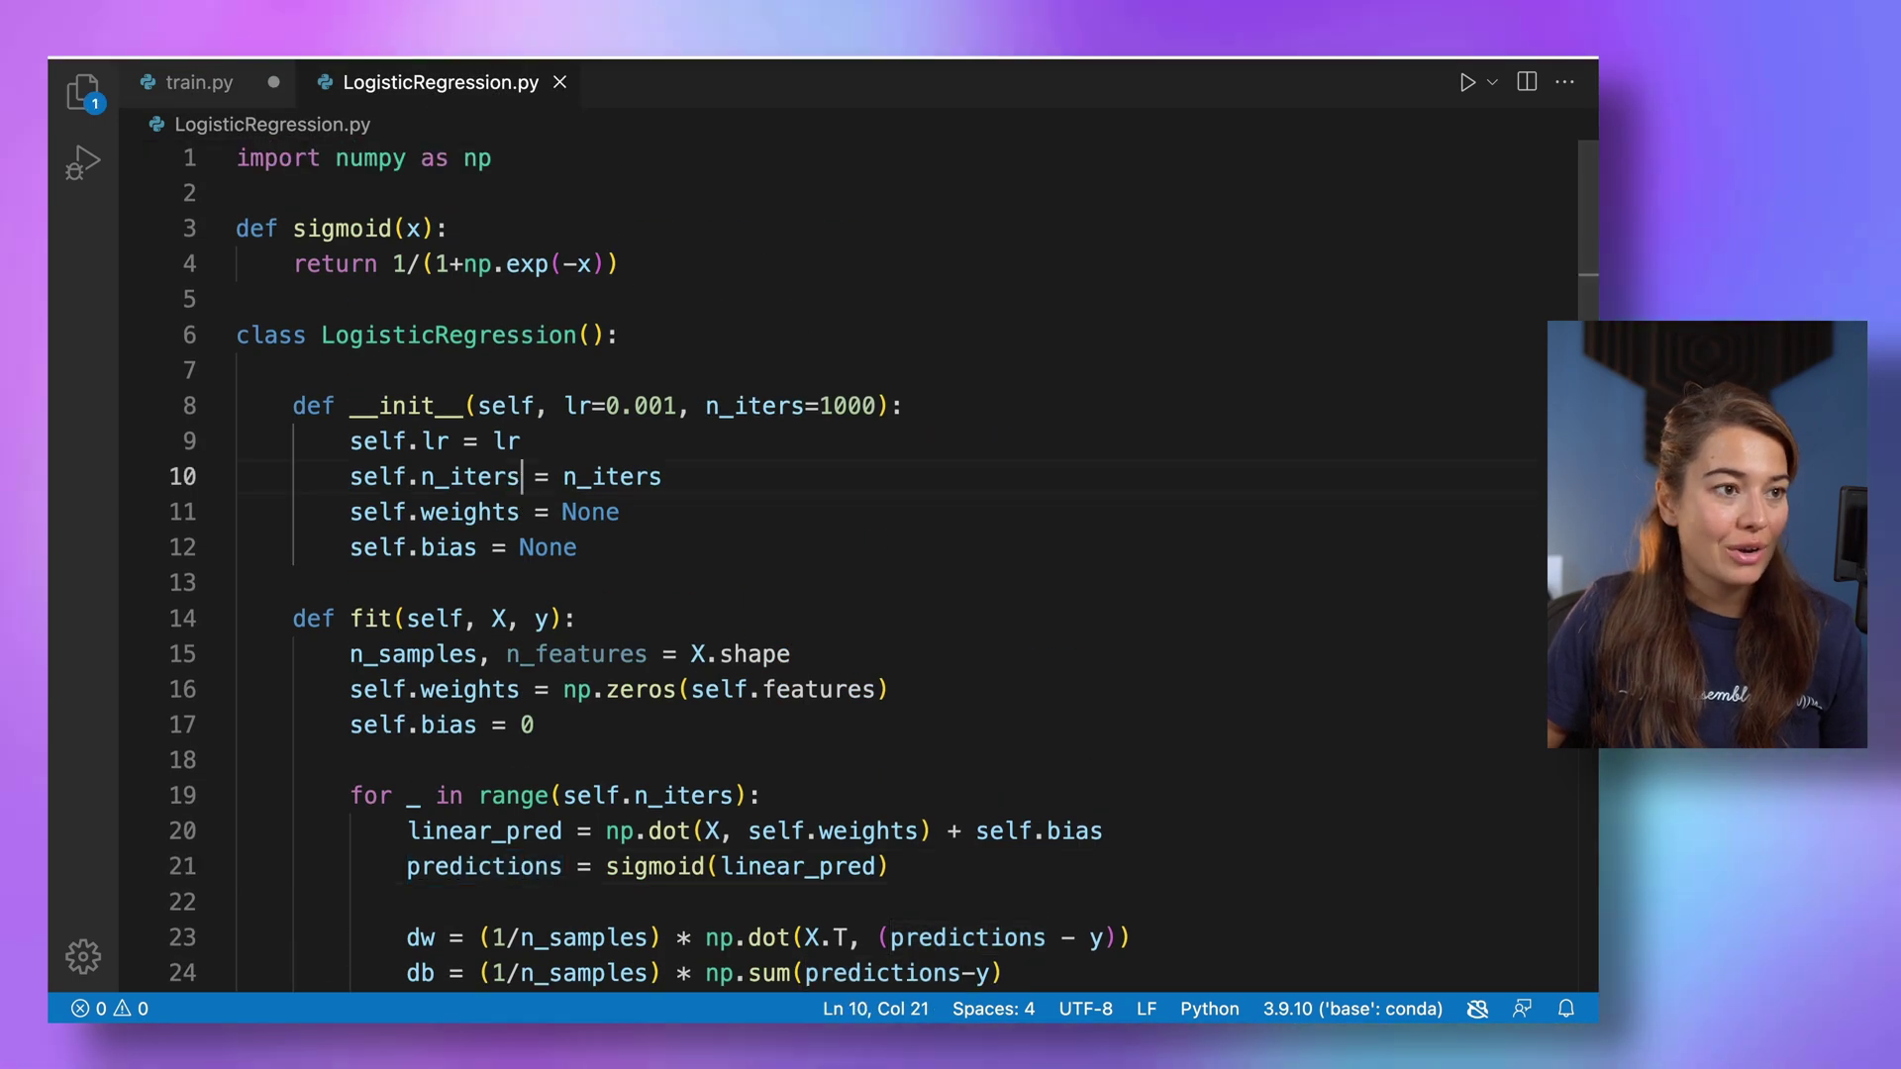
key("super+s")
Paste the breast cancer loading and 80/20 train_test_split code into the emptied train.py.
left_click(238, 86)
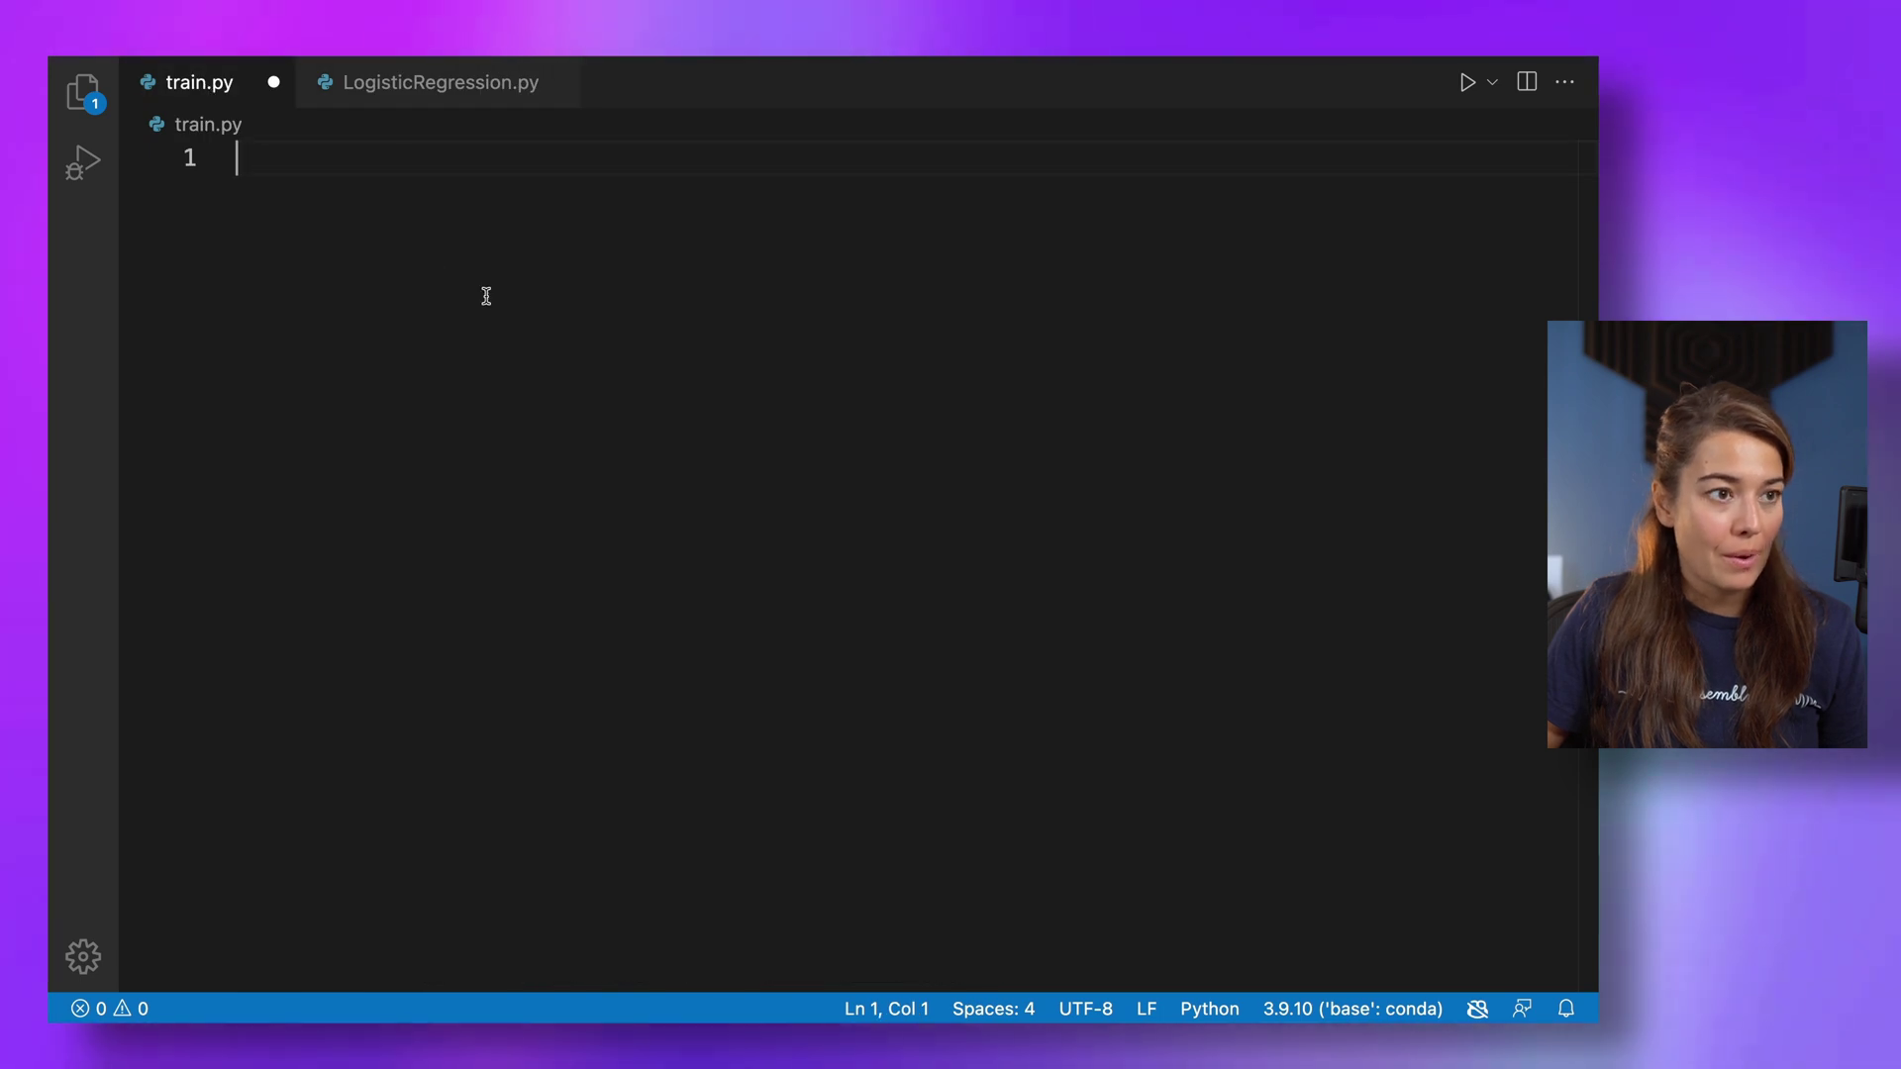
key("super+s")
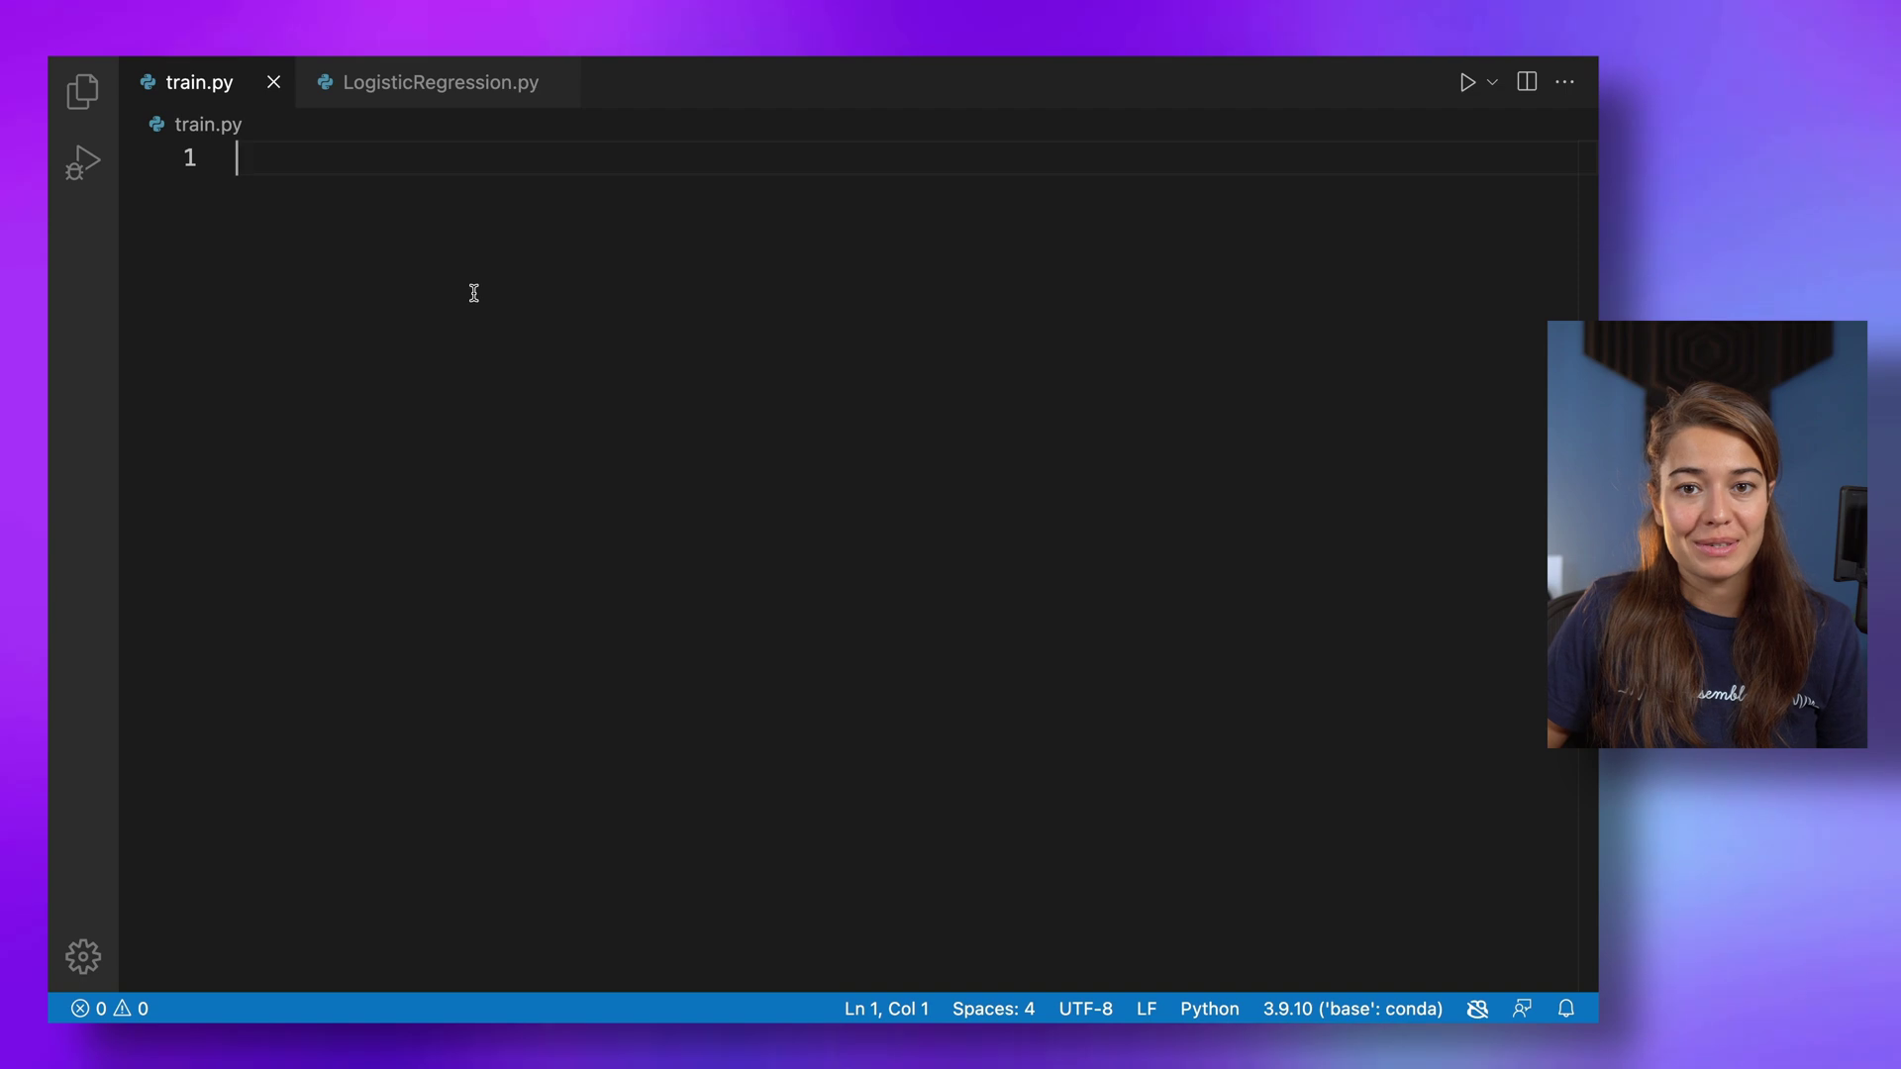
key("super+v")
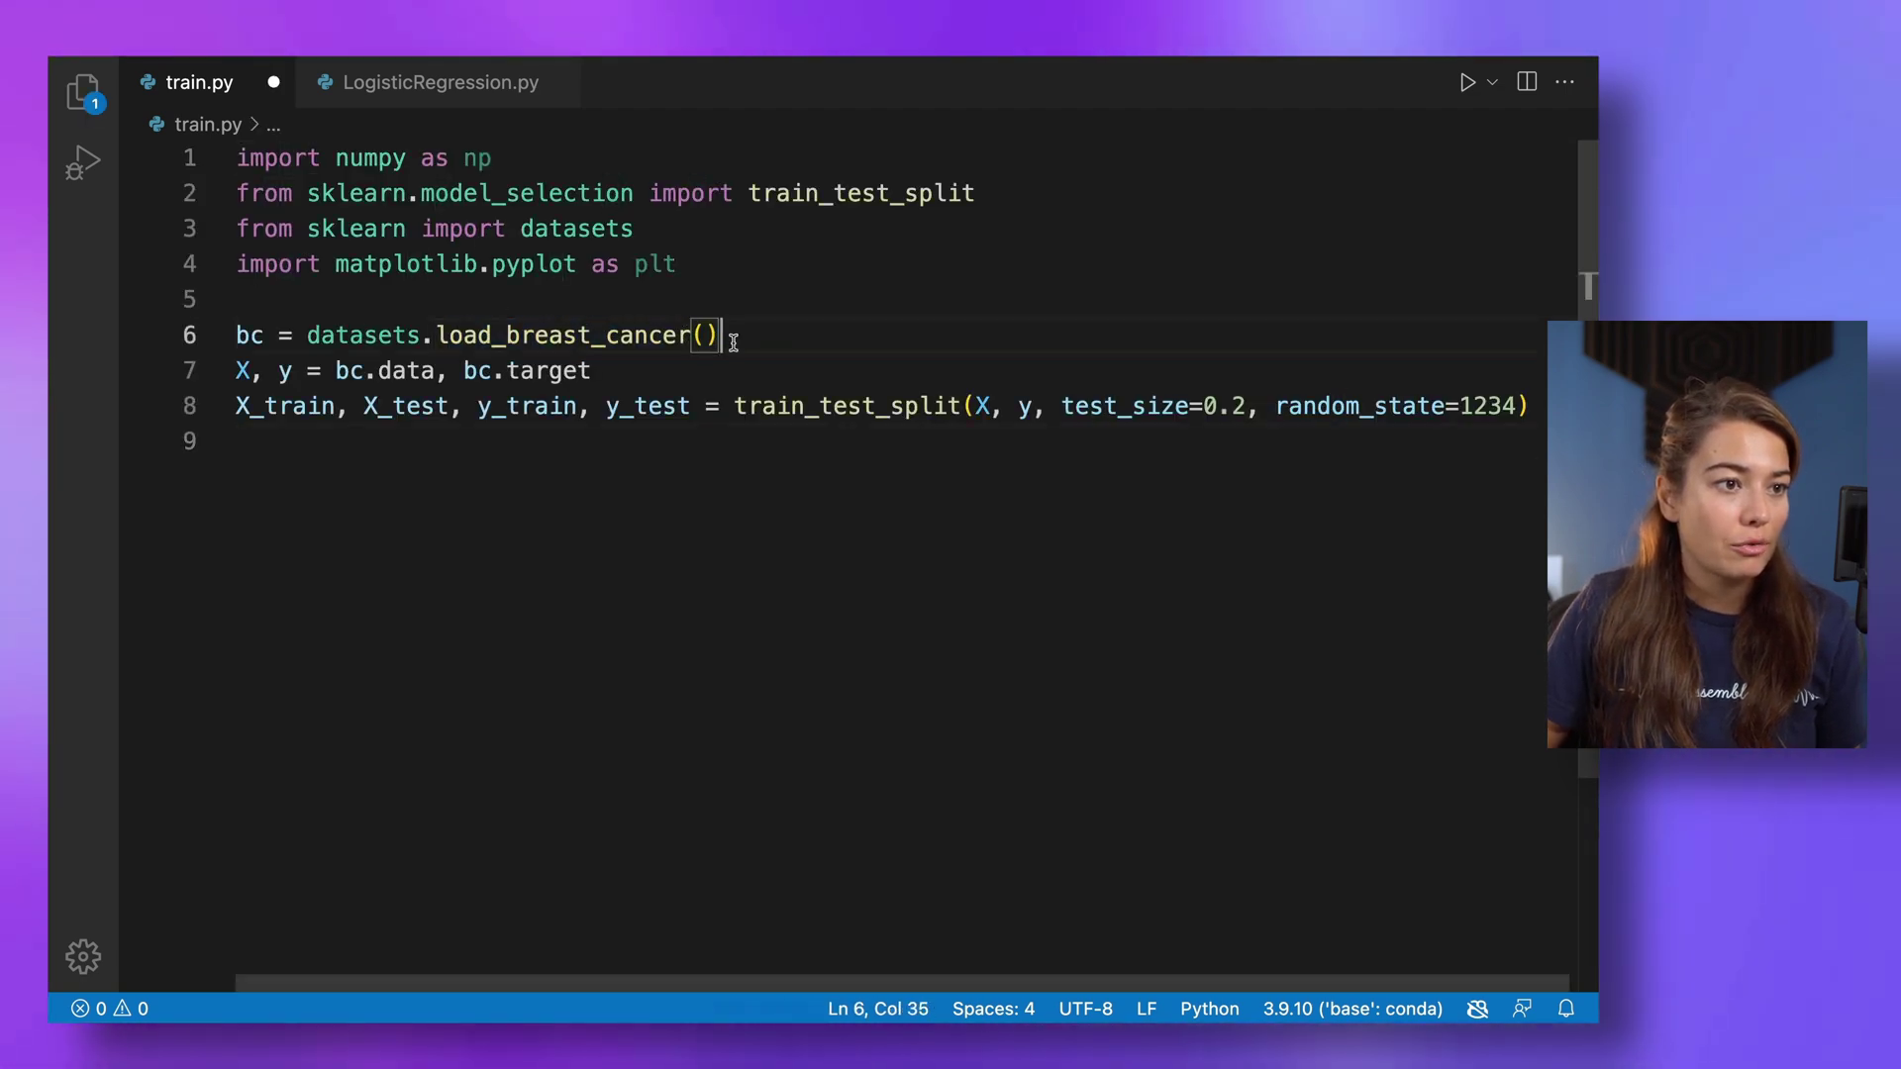
Add 'from LogisticRegression import LogisticRegression' below the matplotlib import.
left_click(717, 489)
key("Return")
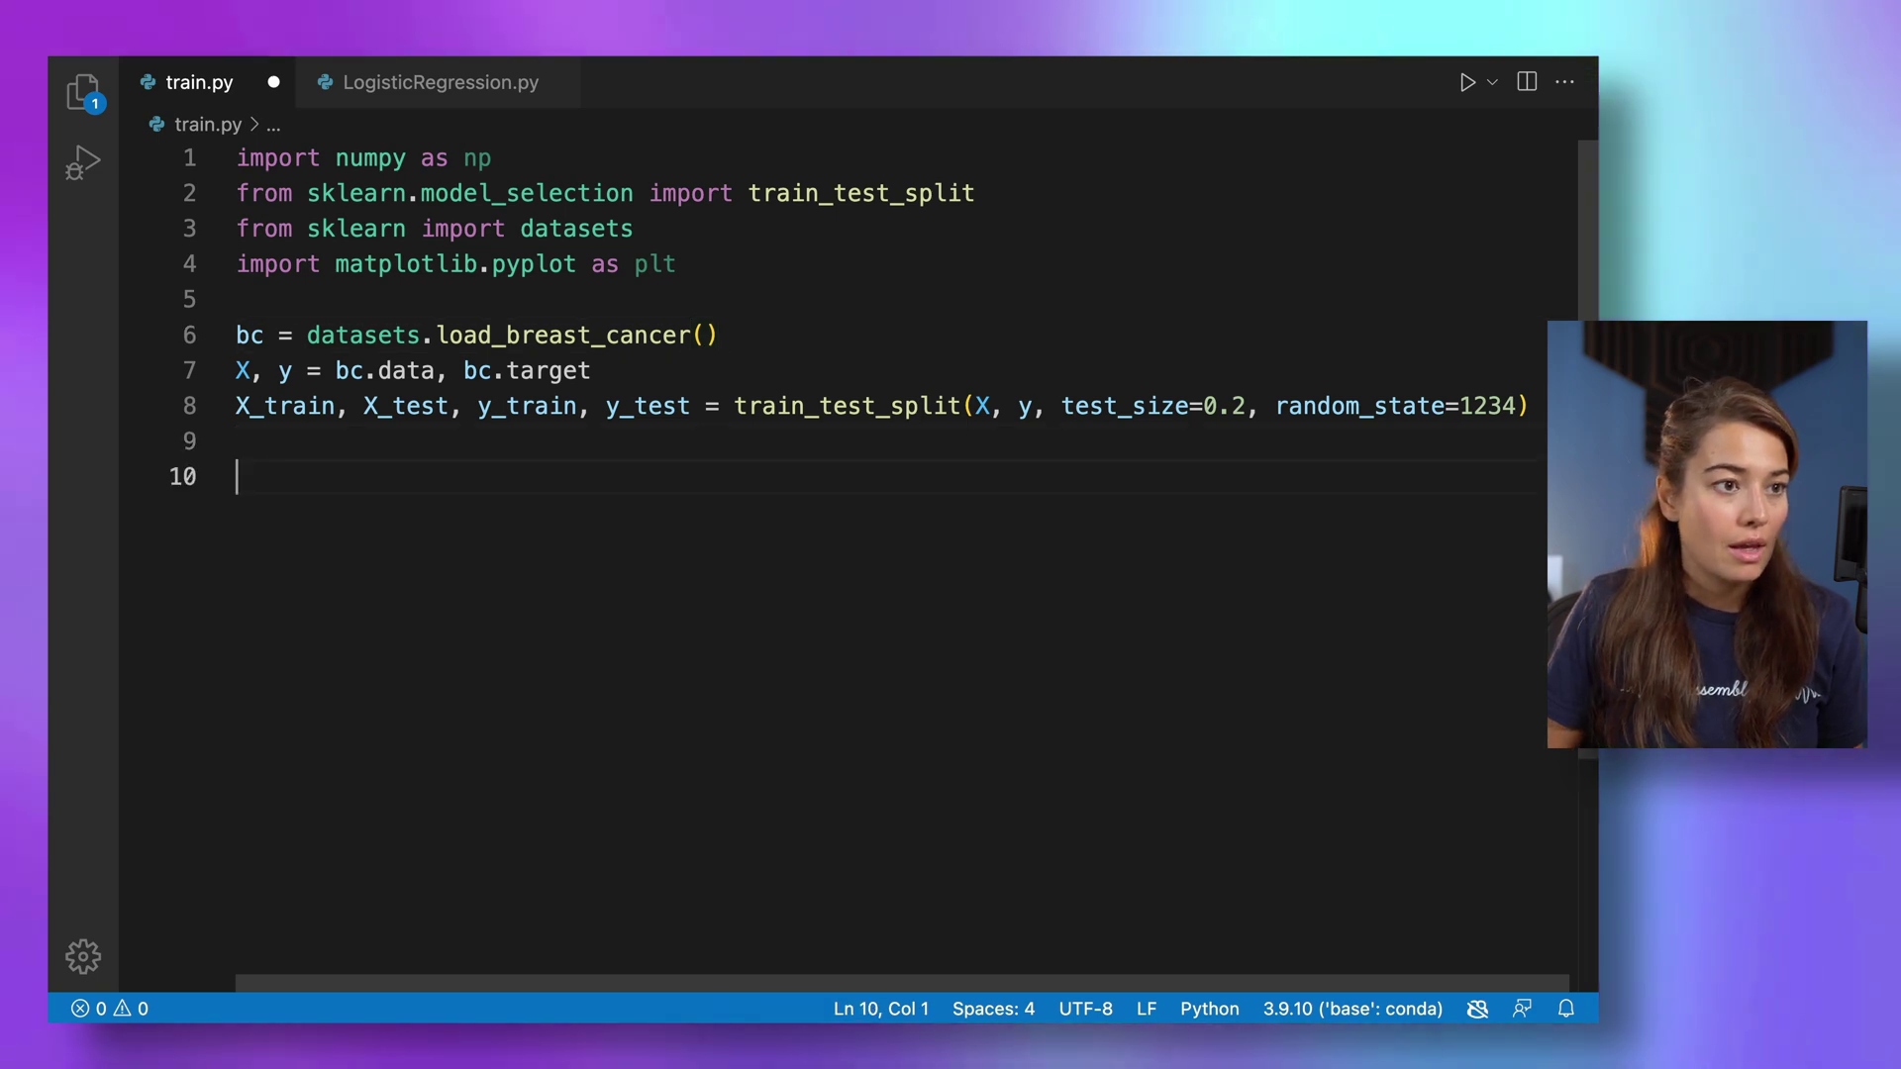
left_click(699, 262)
key("Return")
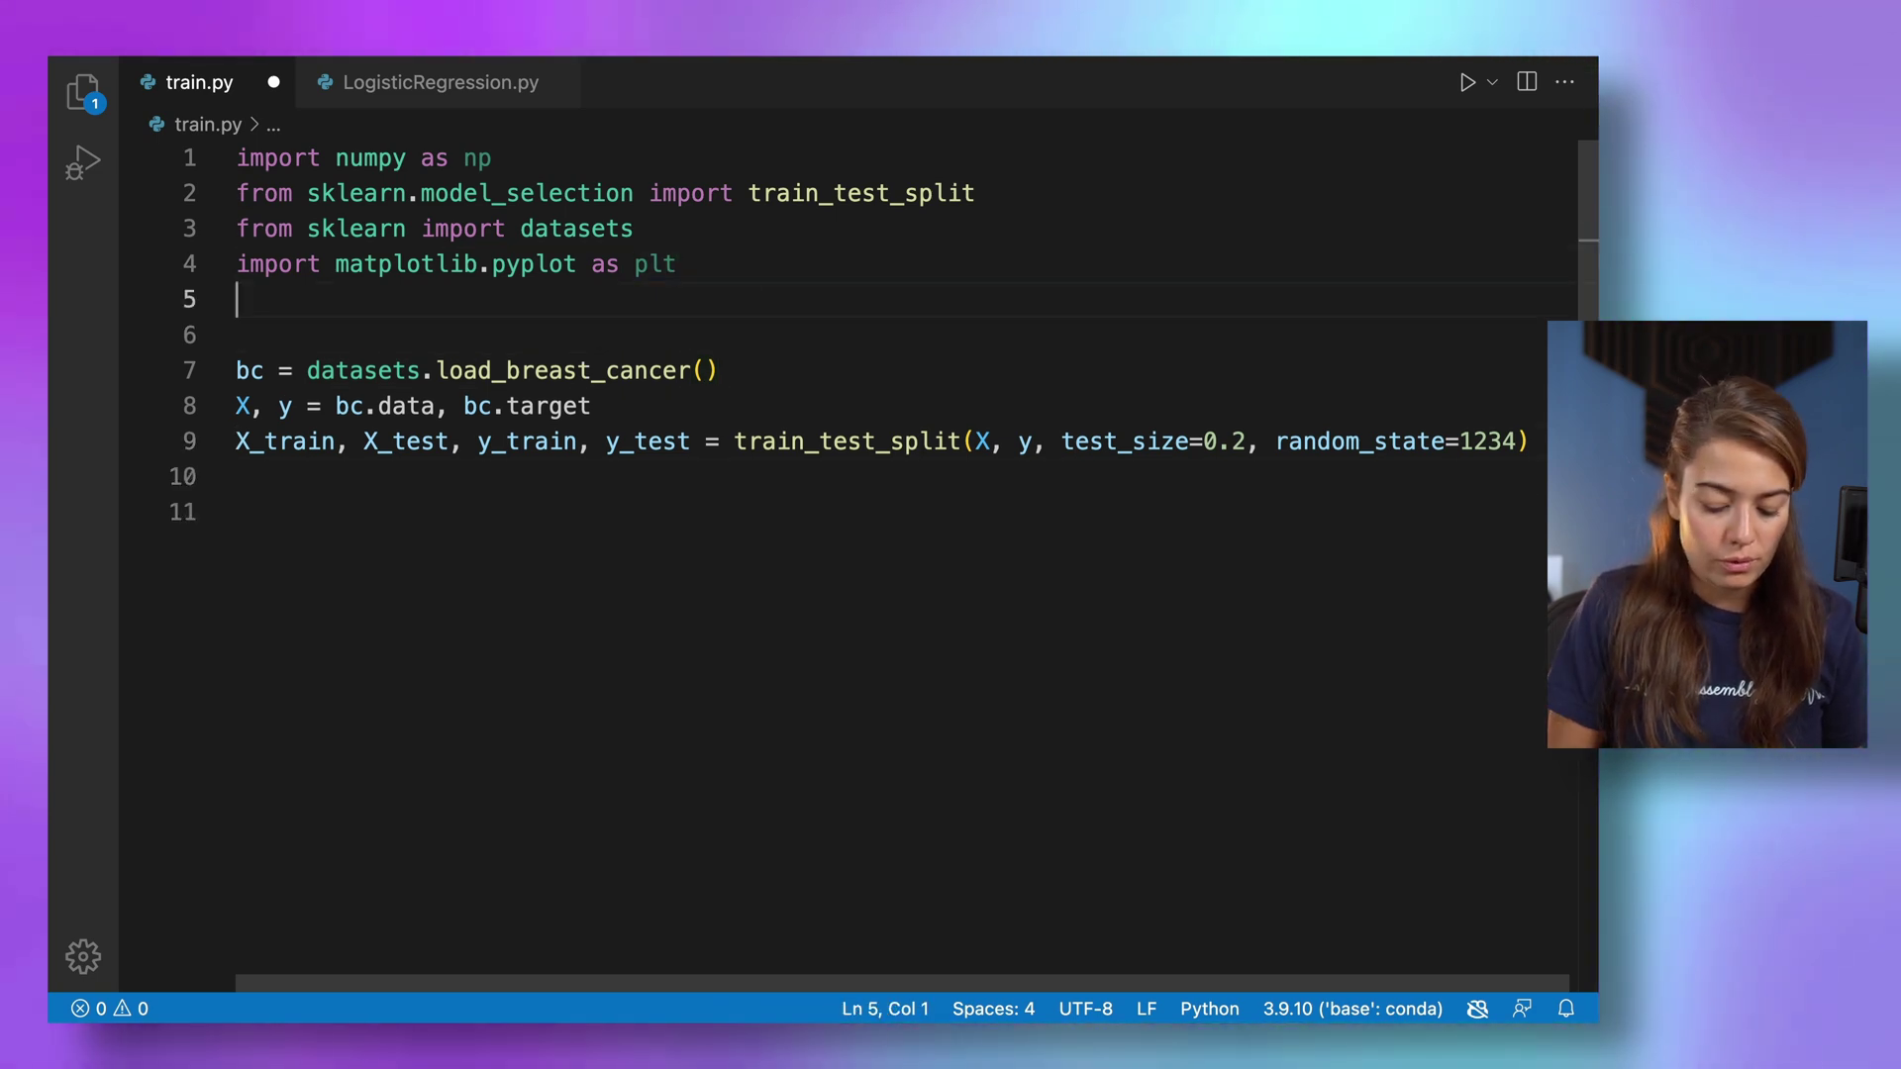
type("from ")
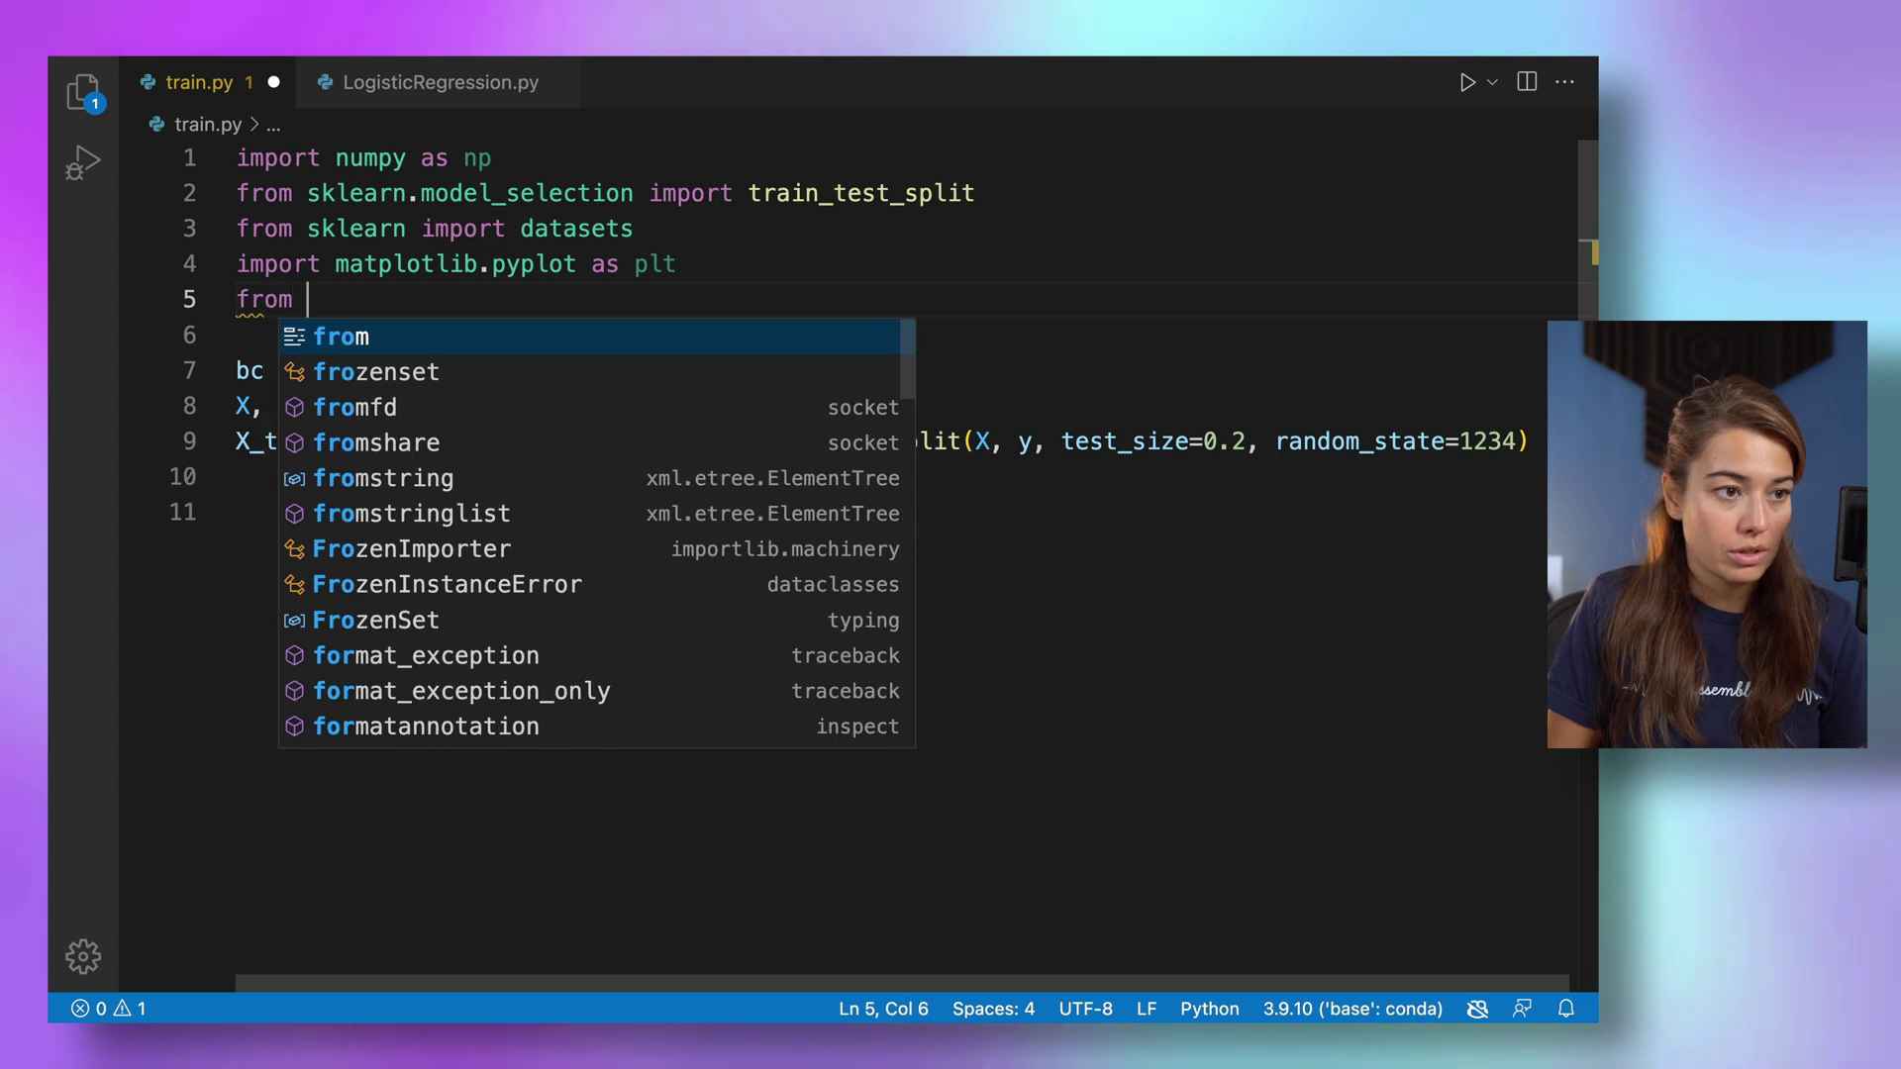
type("Logistic")
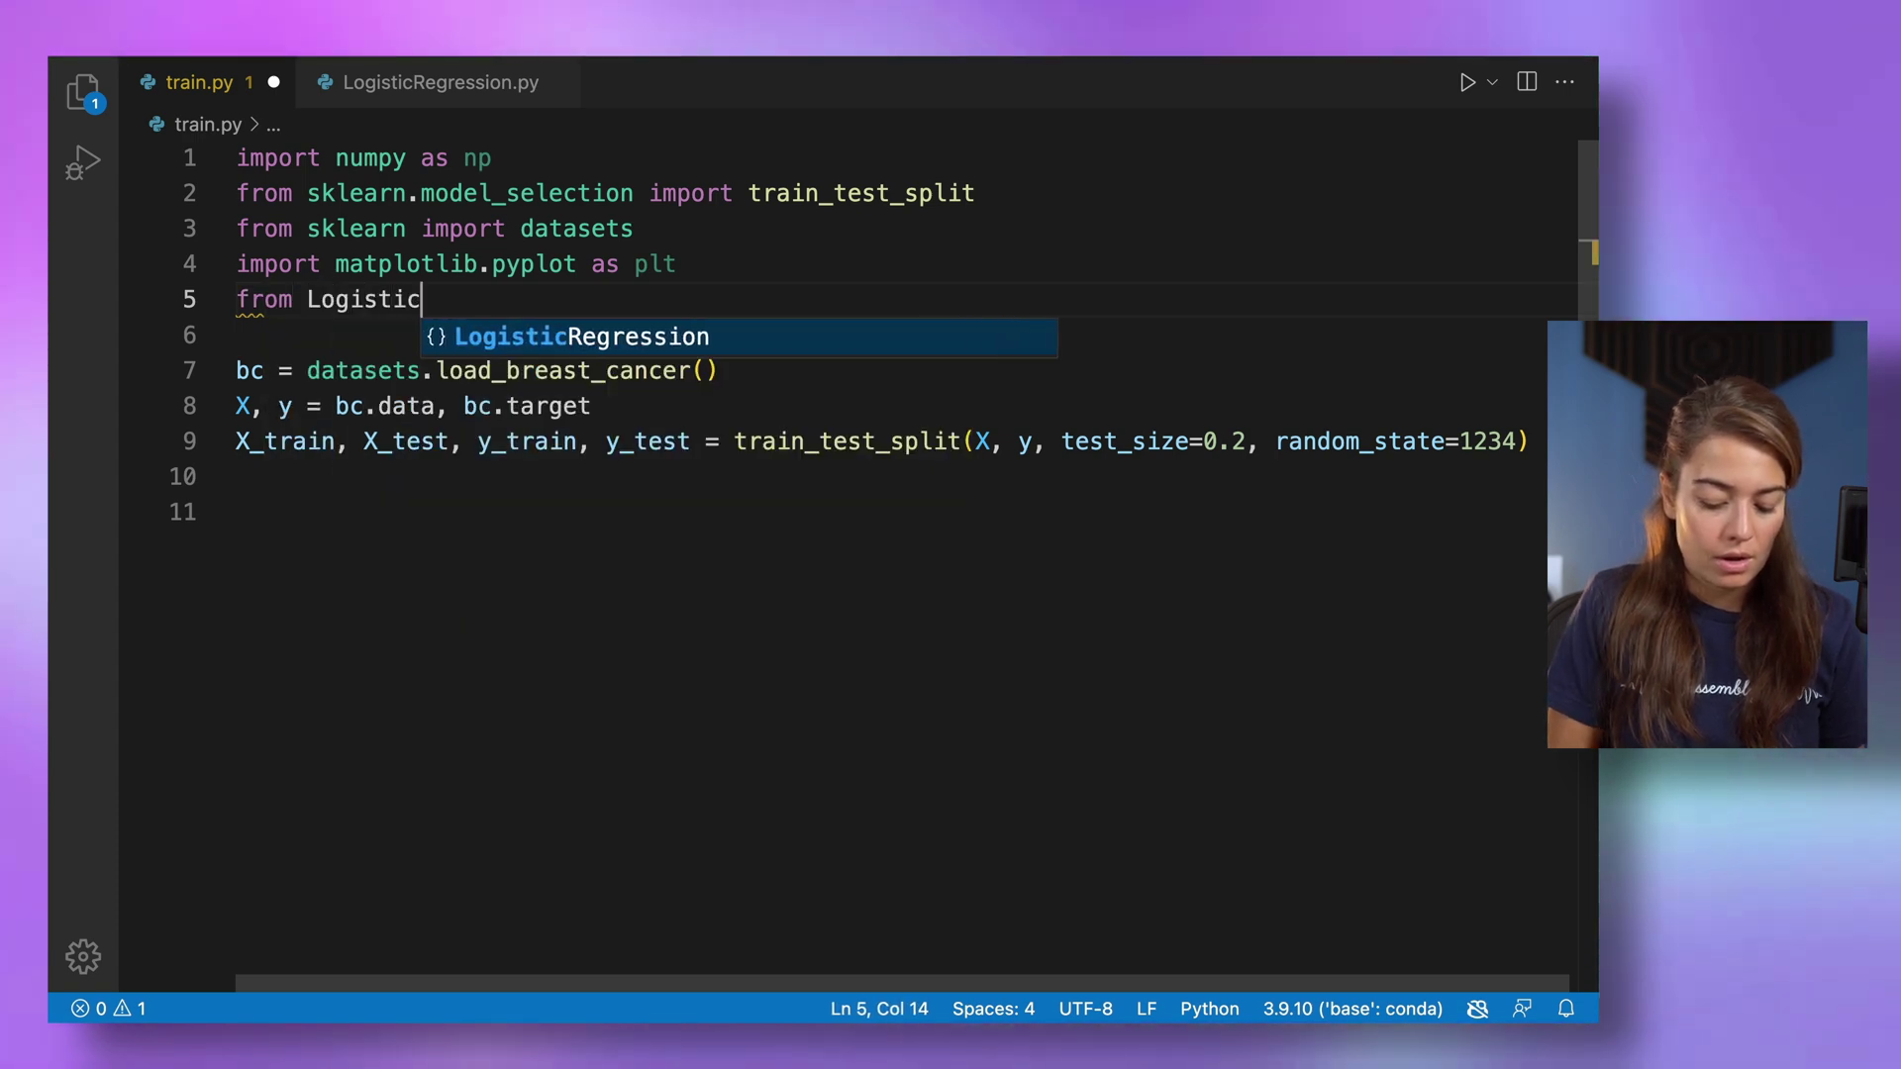
type("Rgerss")
key("BackSpace")
key("BackSpace")
key("BackSpace")
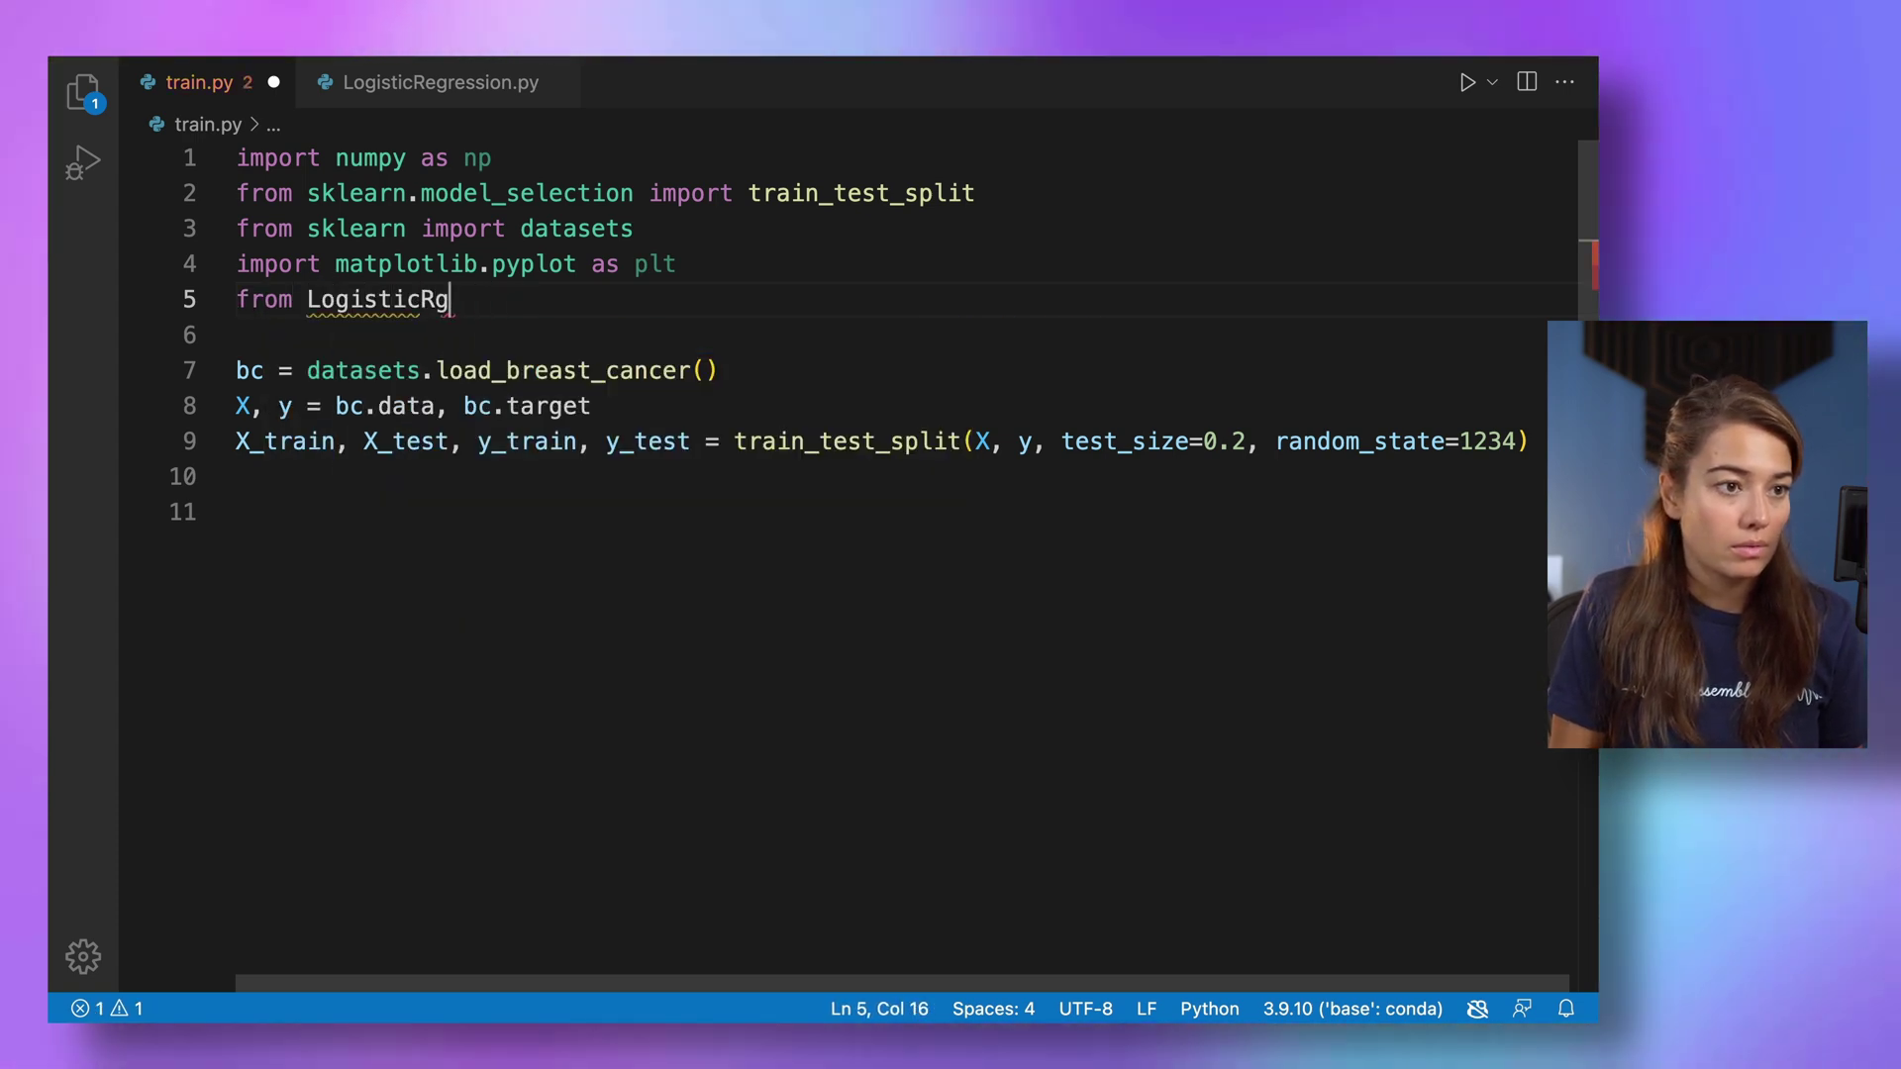
type("egression ")
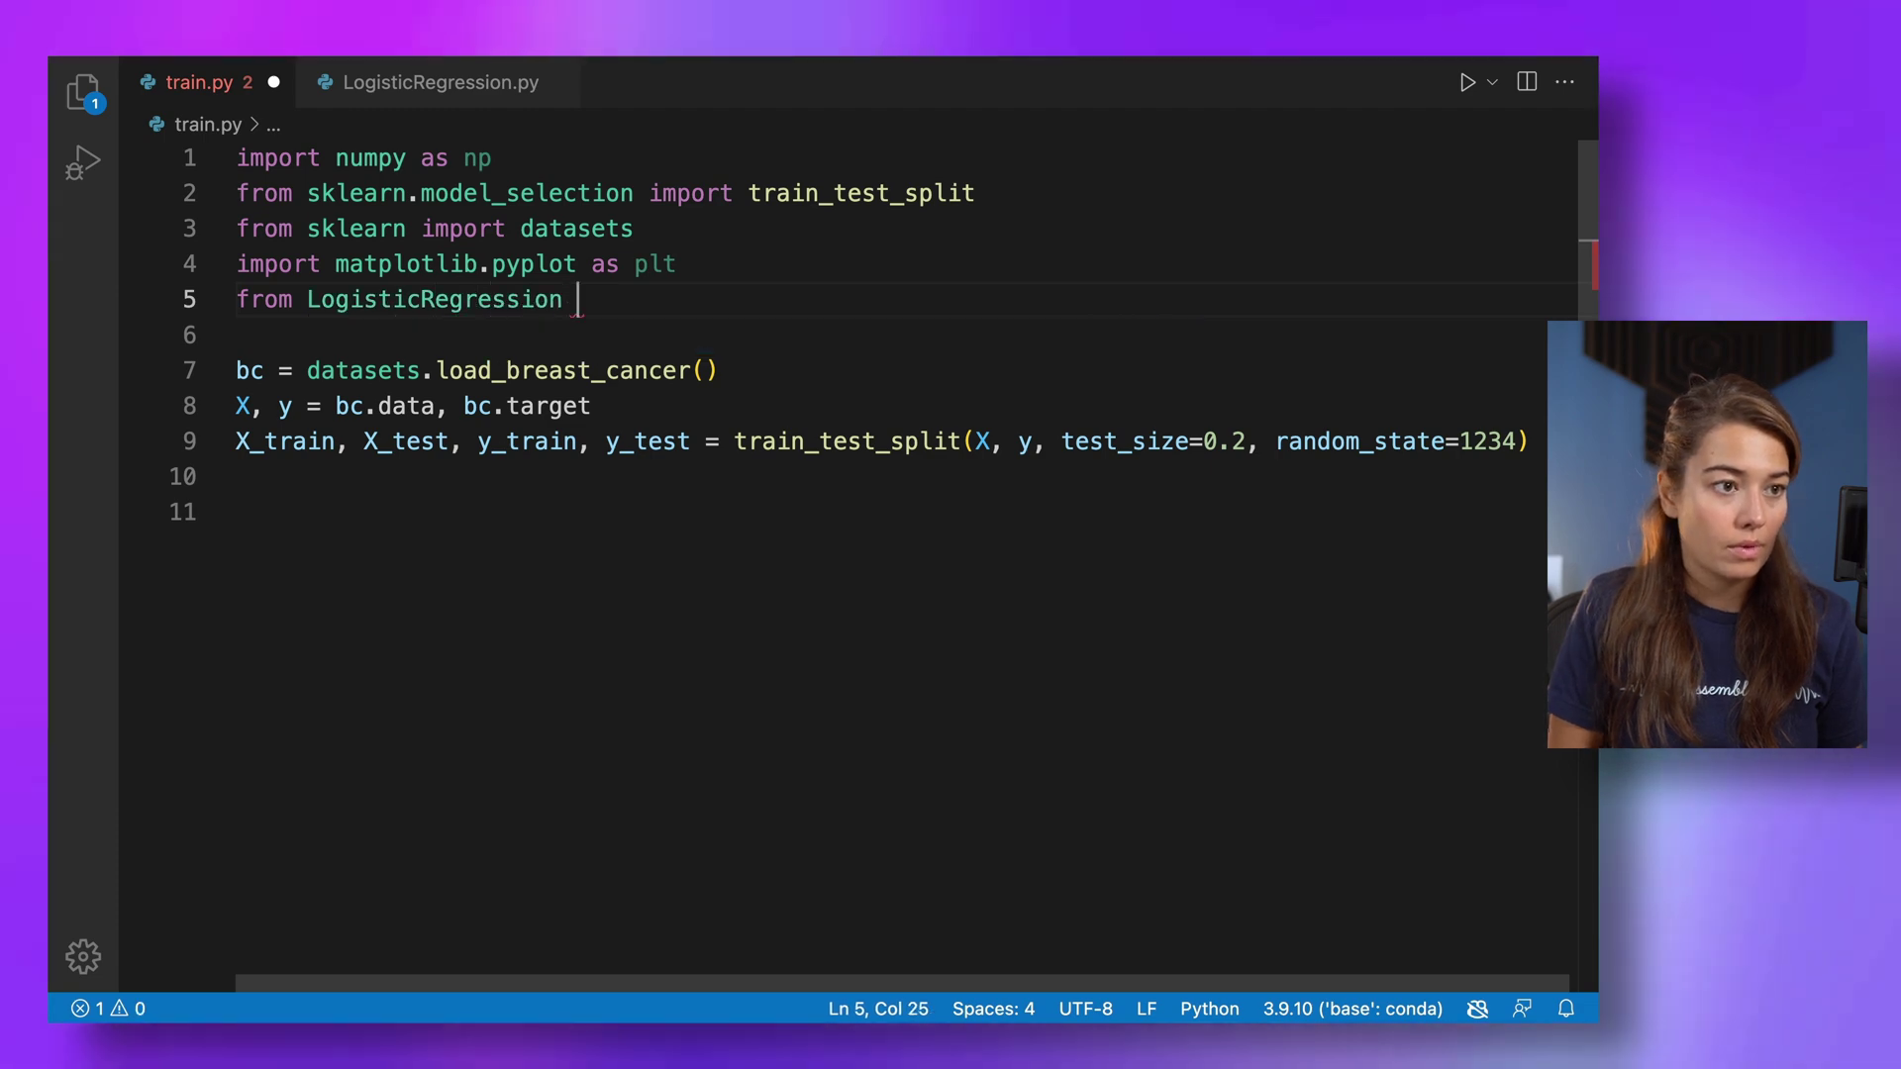
type("i")
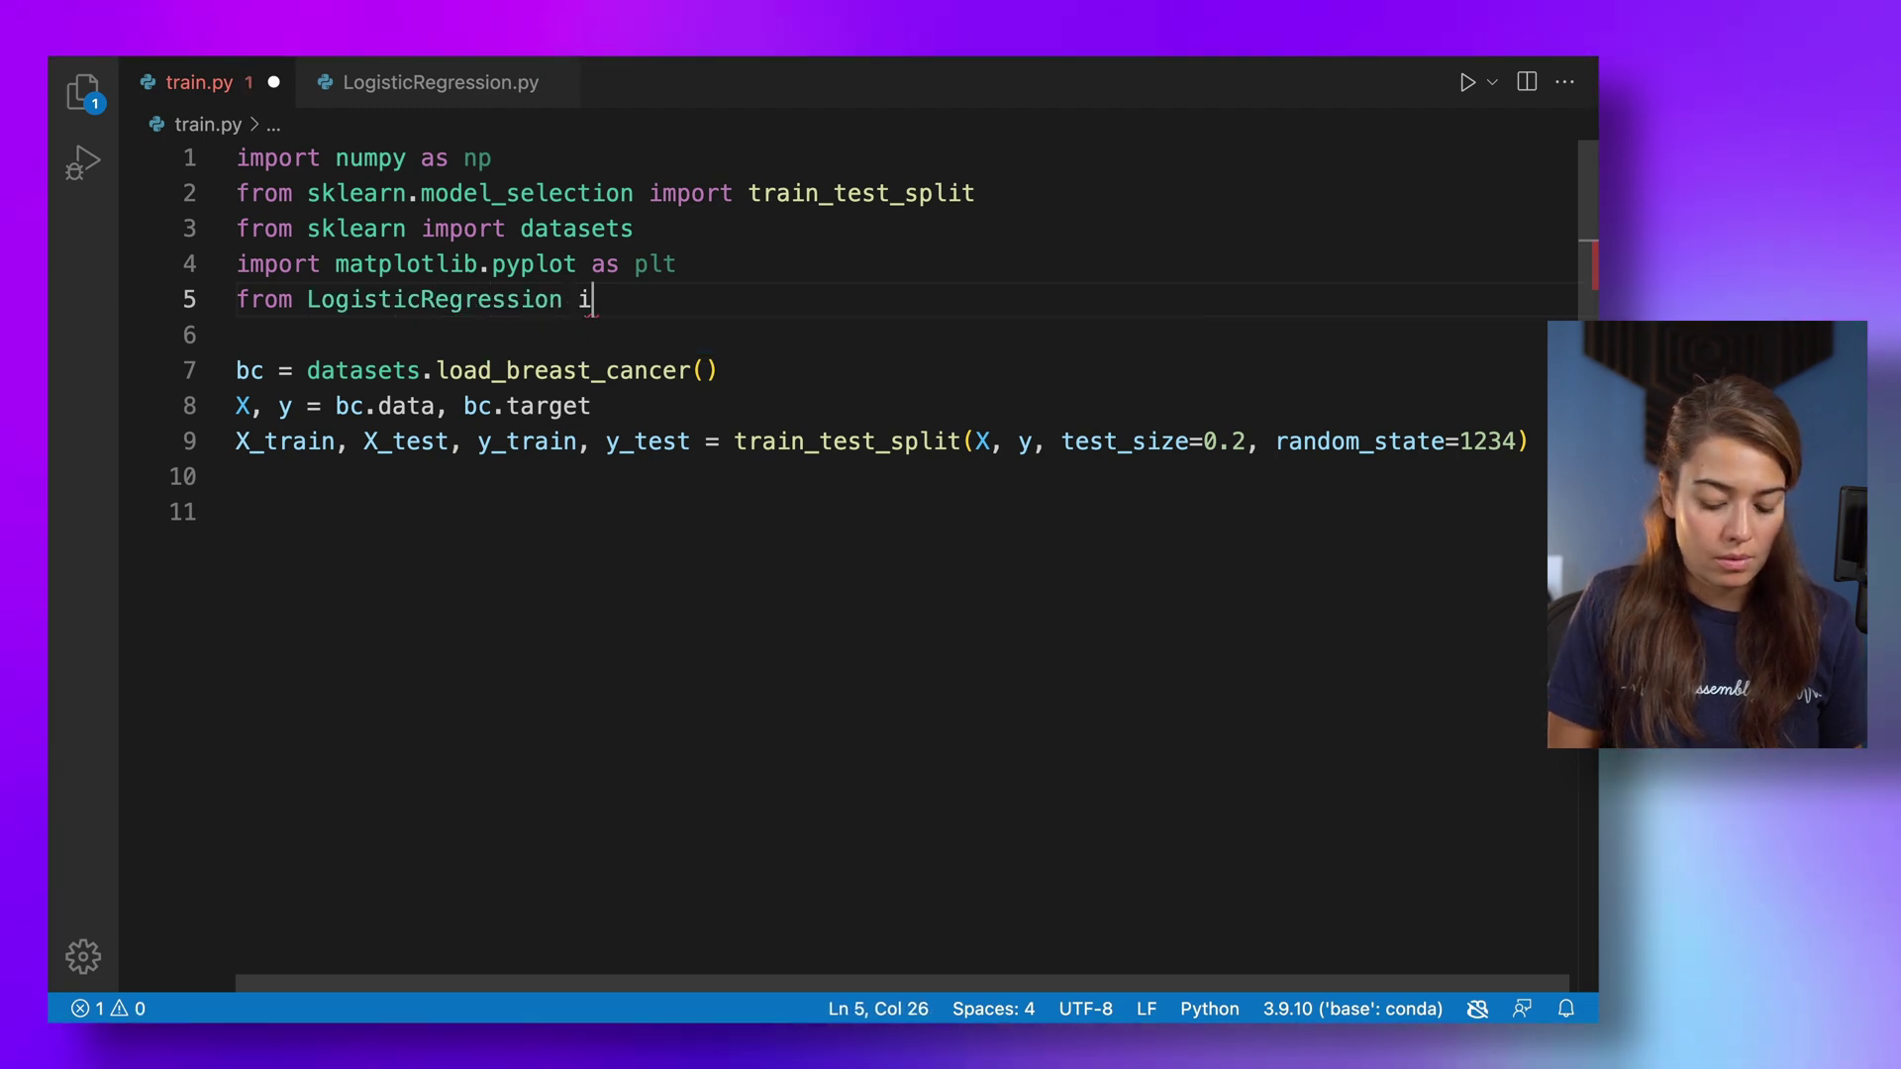
type("mport LogisticRegression")
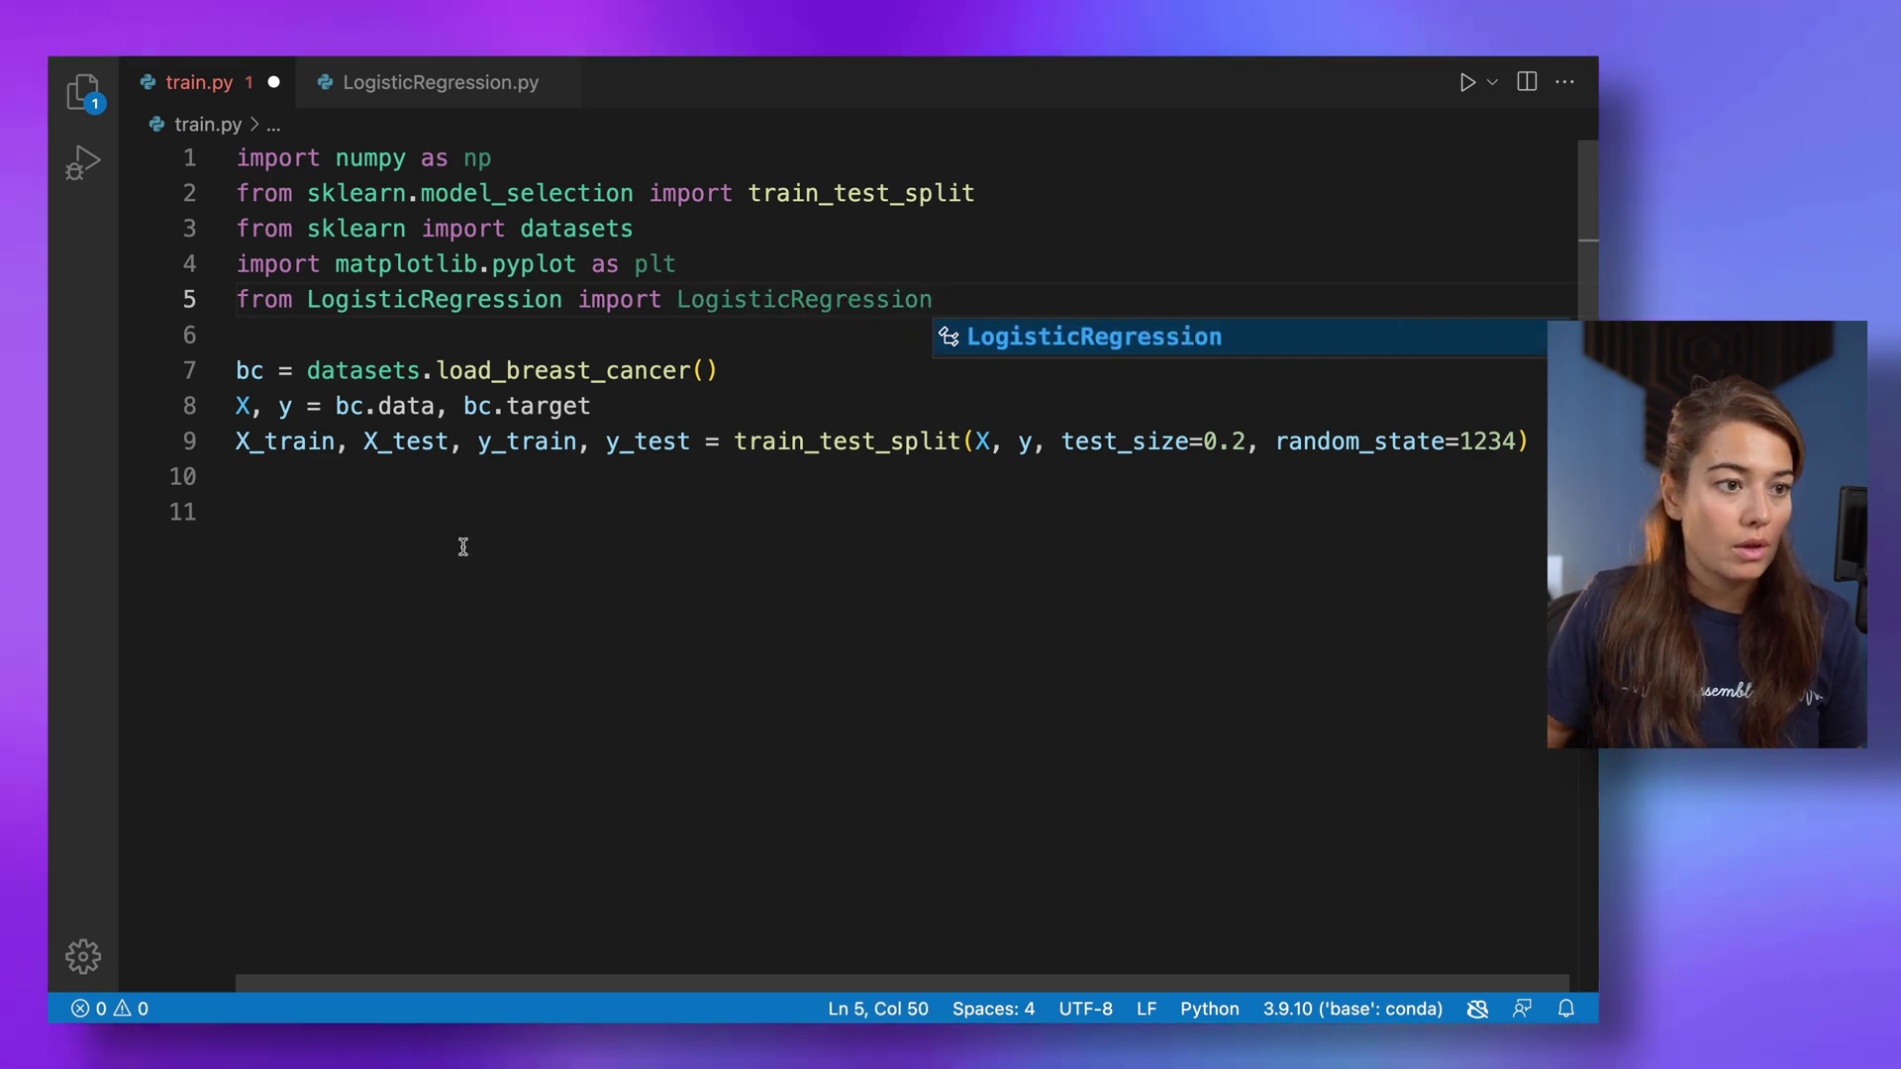
type("logi")
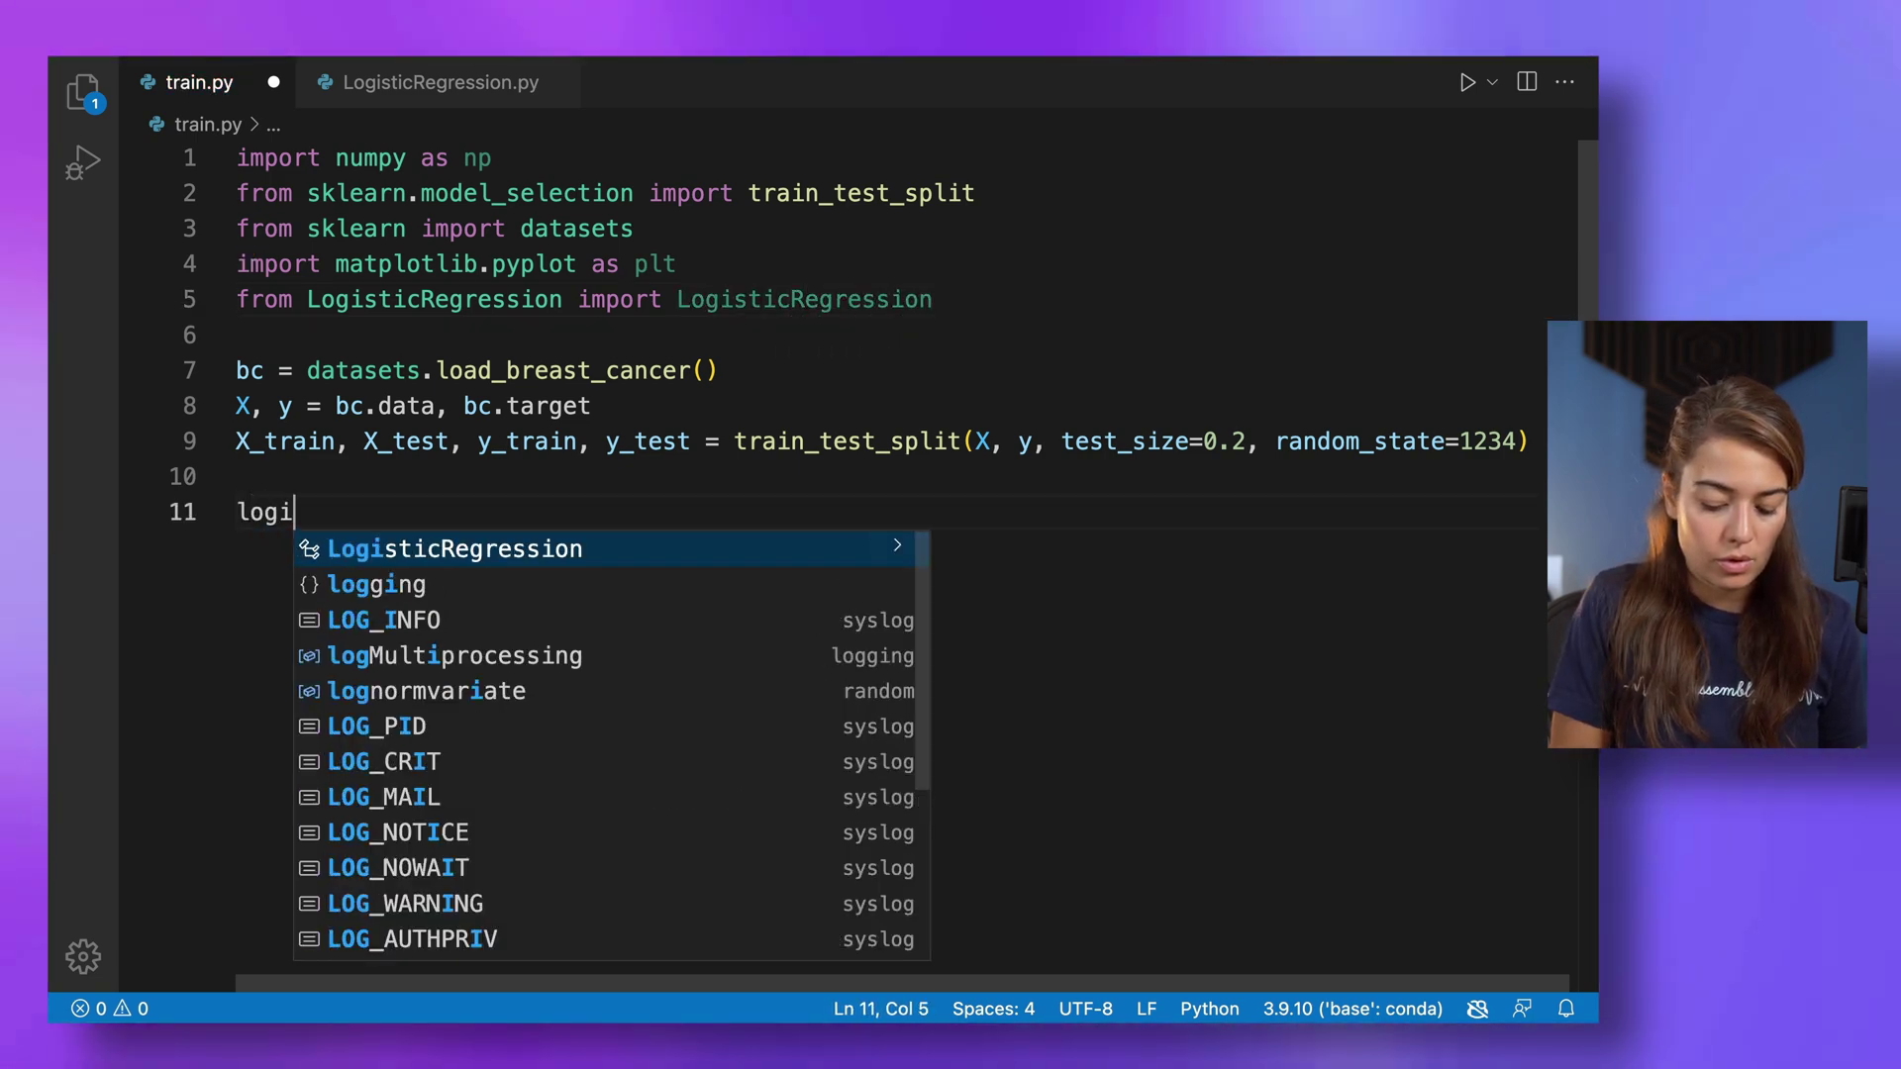
type("sticRegressi")
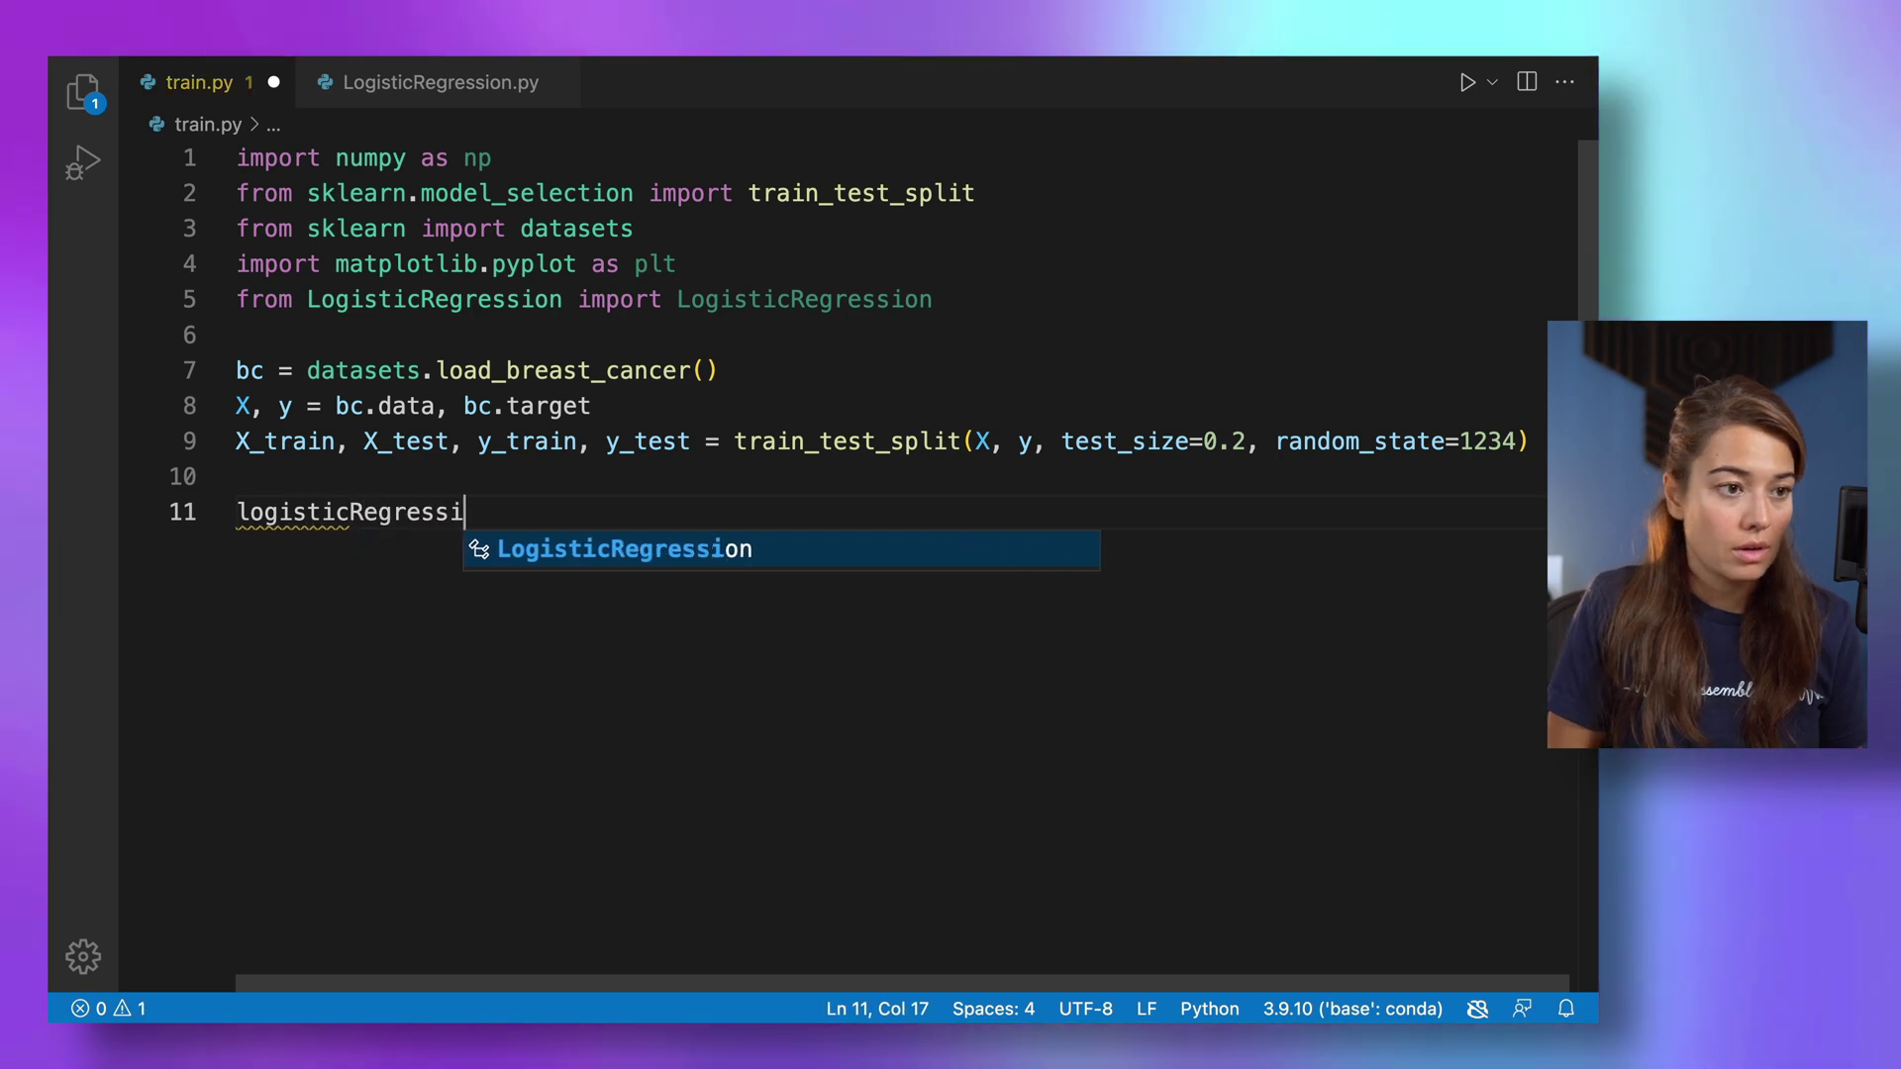
type("on")
Create clf = LogisticRegression() and fit it with clf.fit(X_train, y_train).
key("Return")
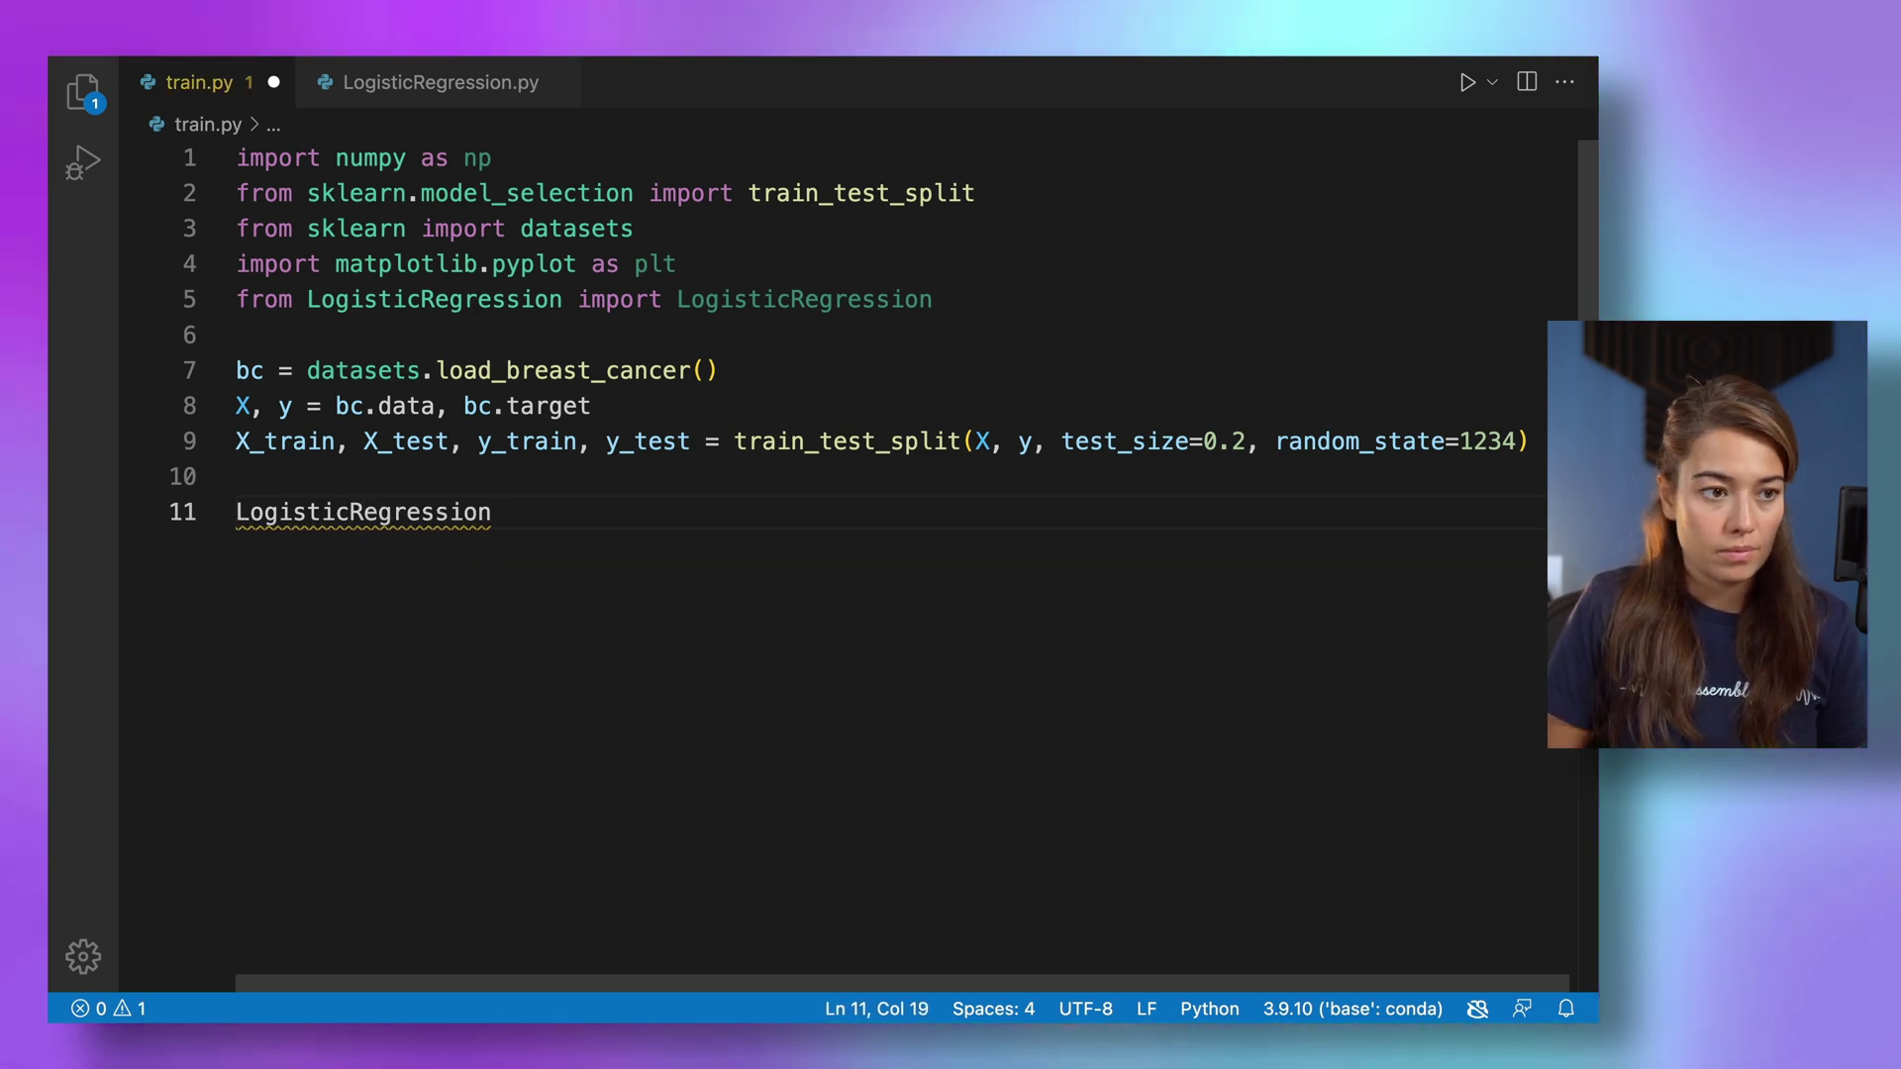
key("Left")
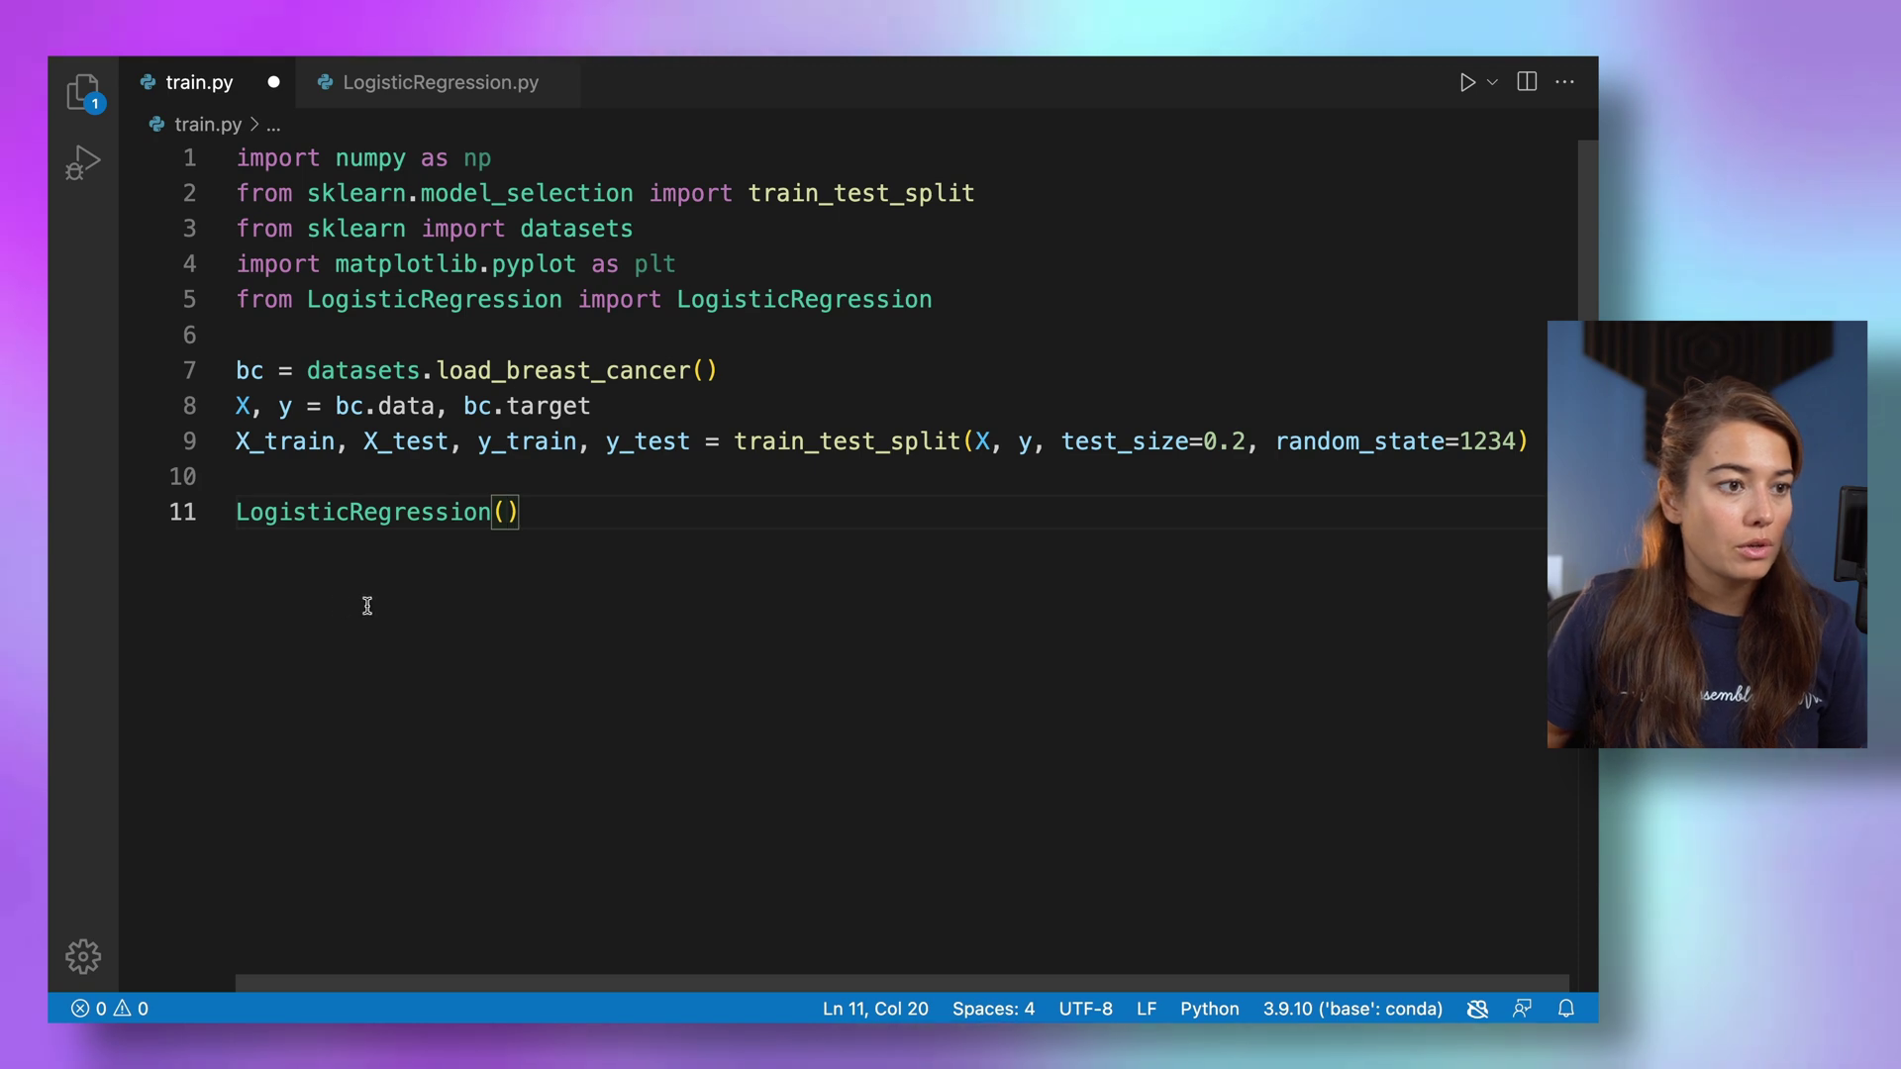
left_click(237, 513)
type("cl")
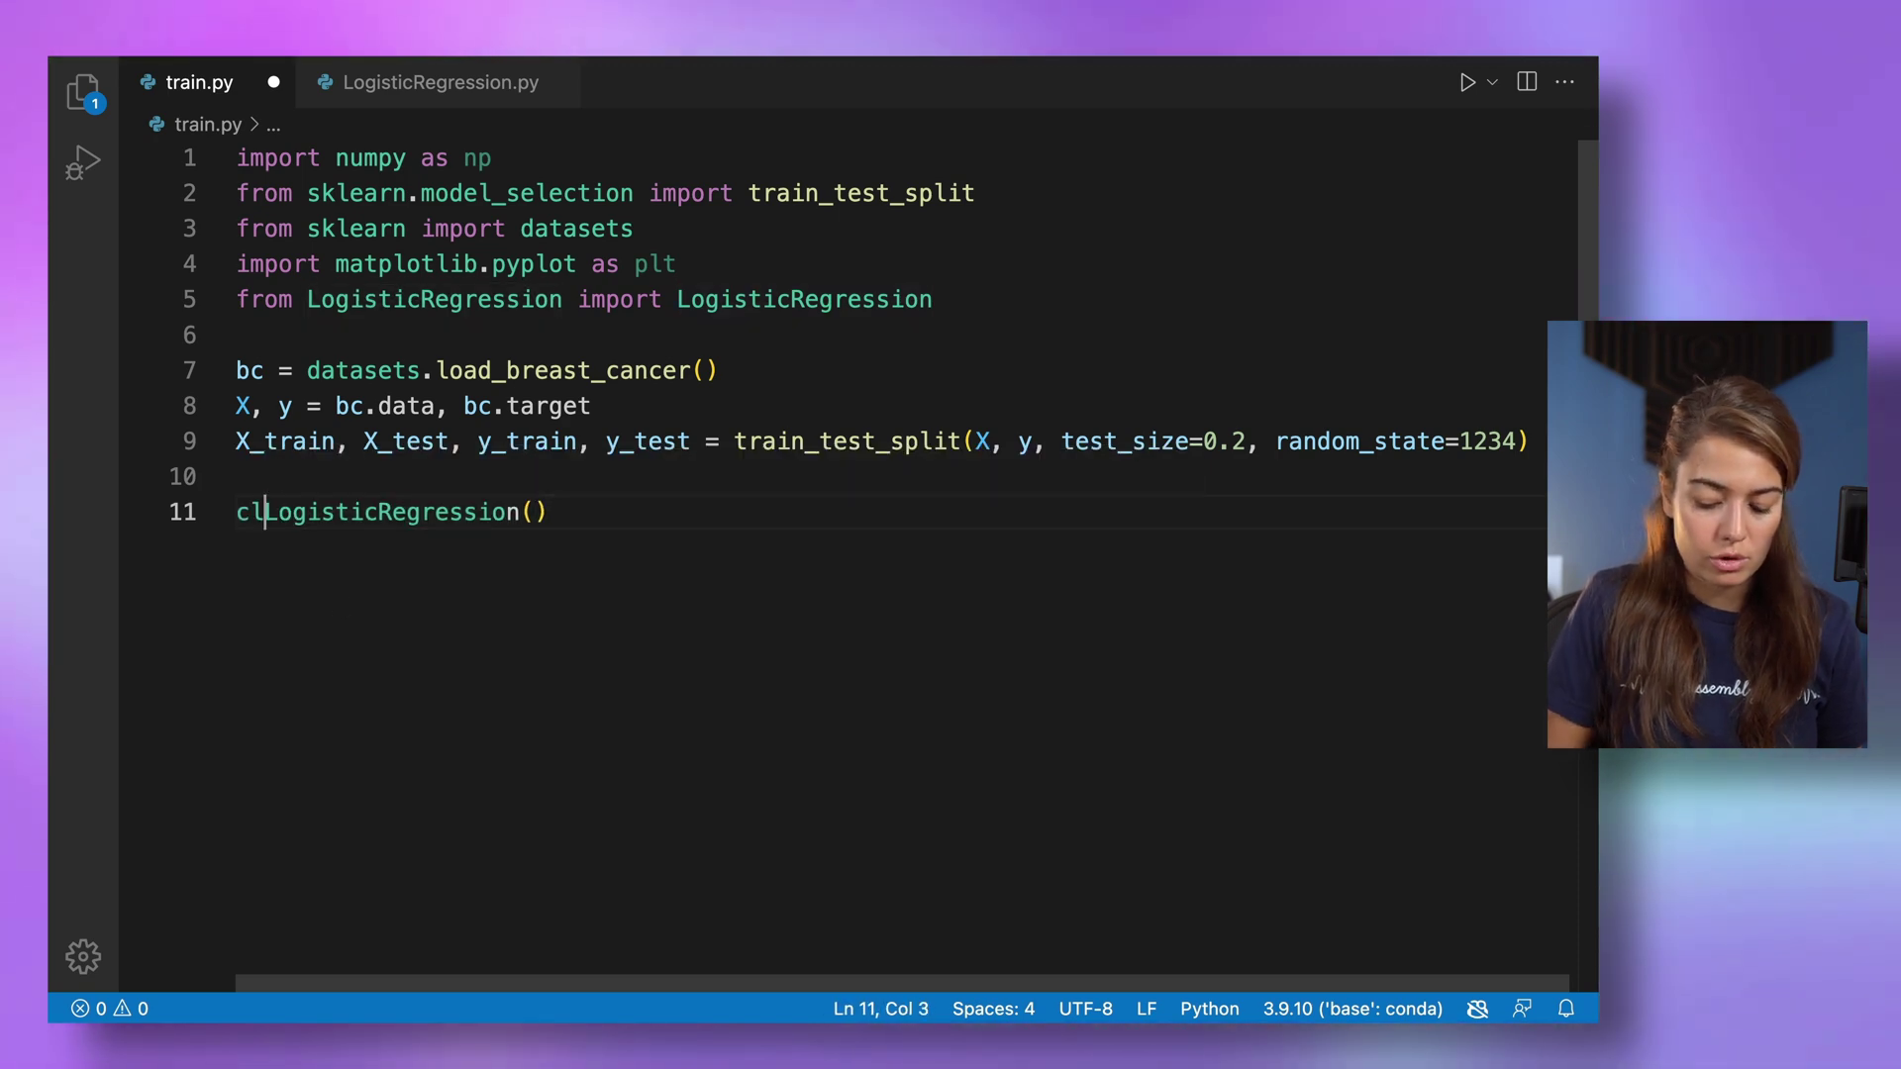
type("f =")
key("Return")
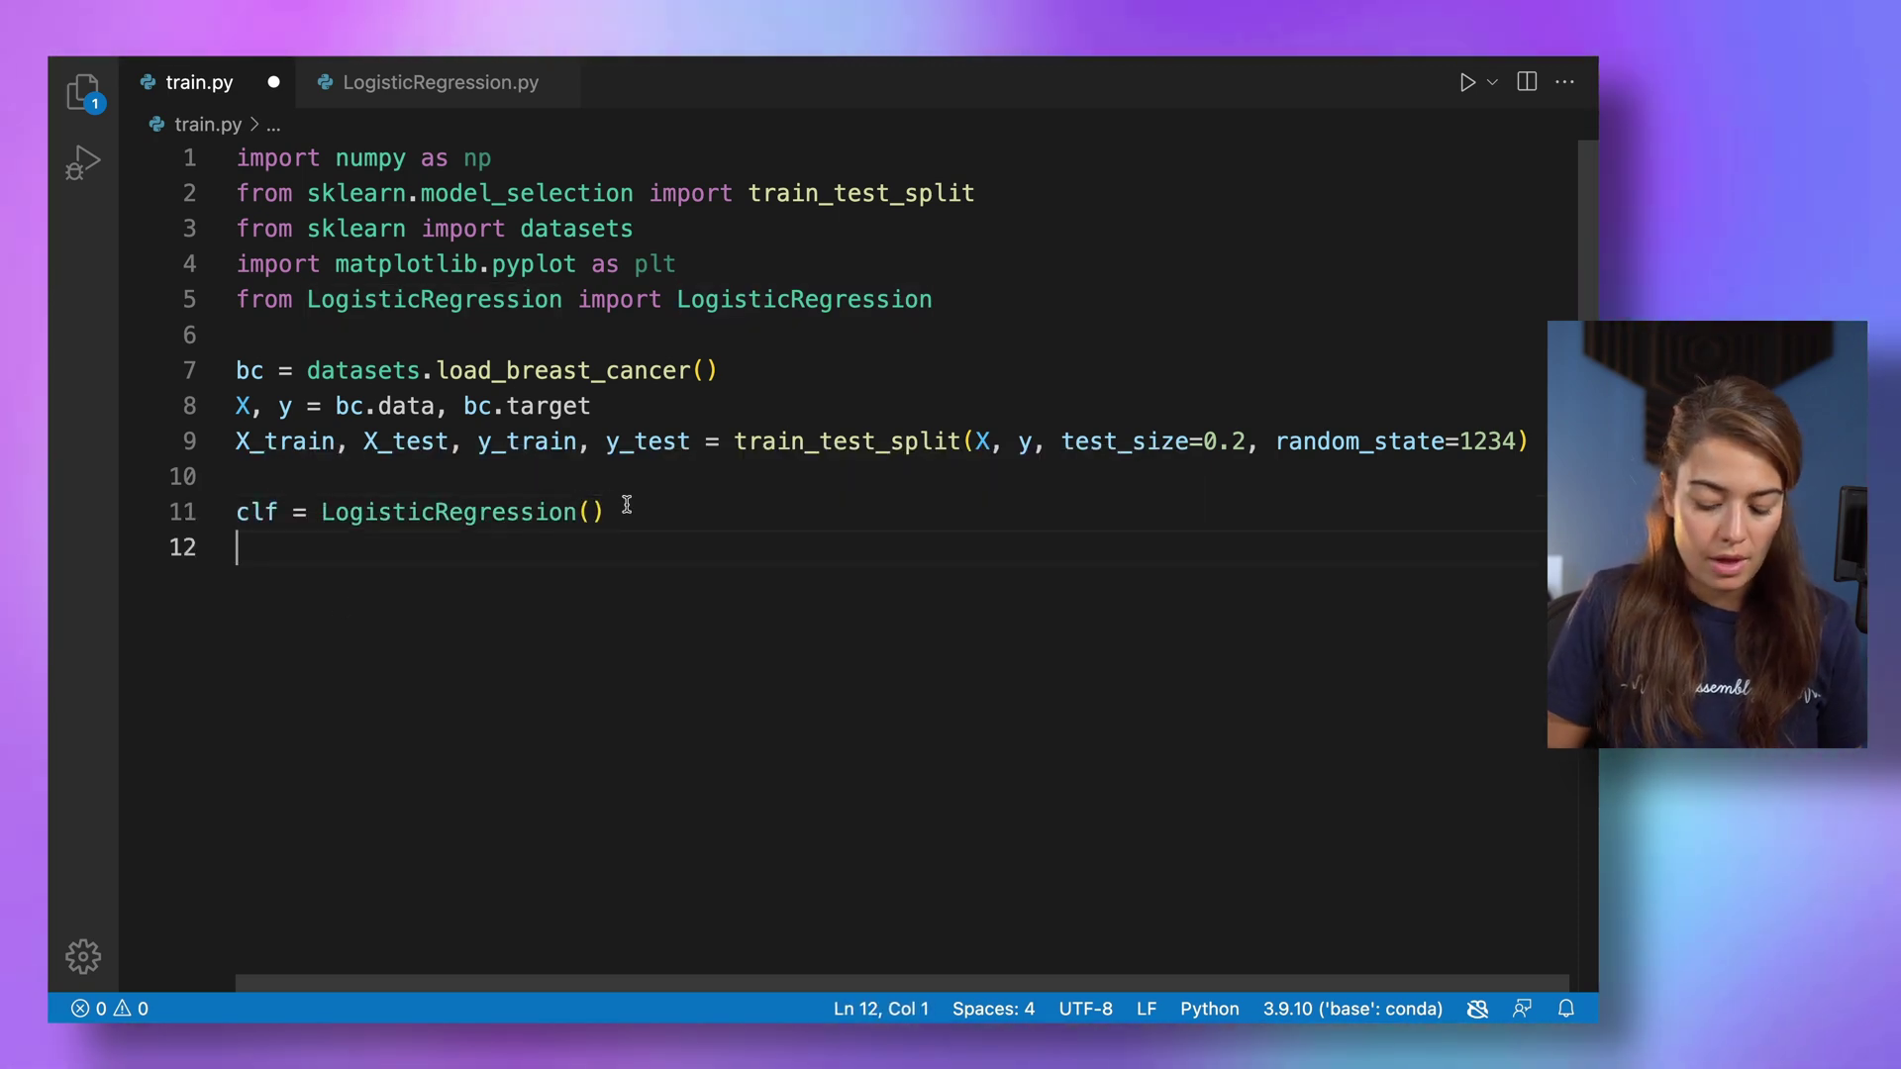
type("clf.fit()")
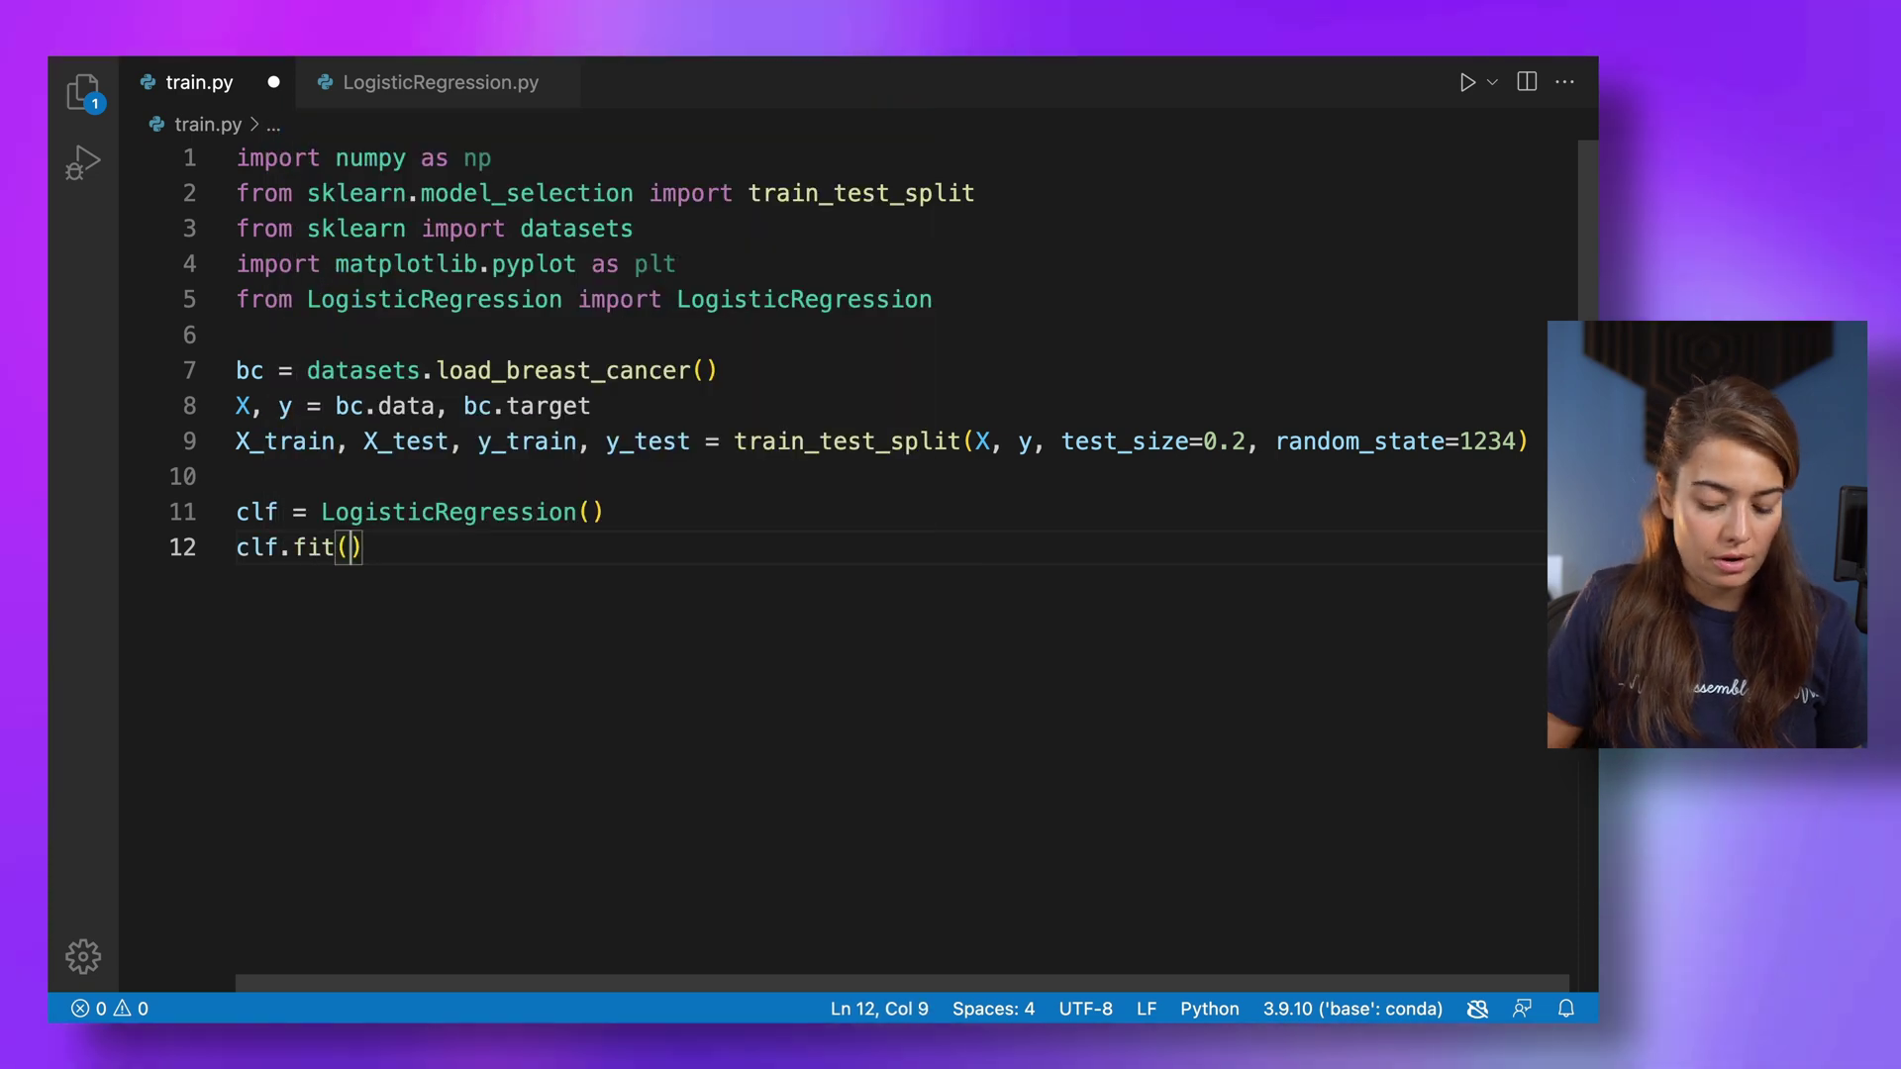
type("X_train,y_")
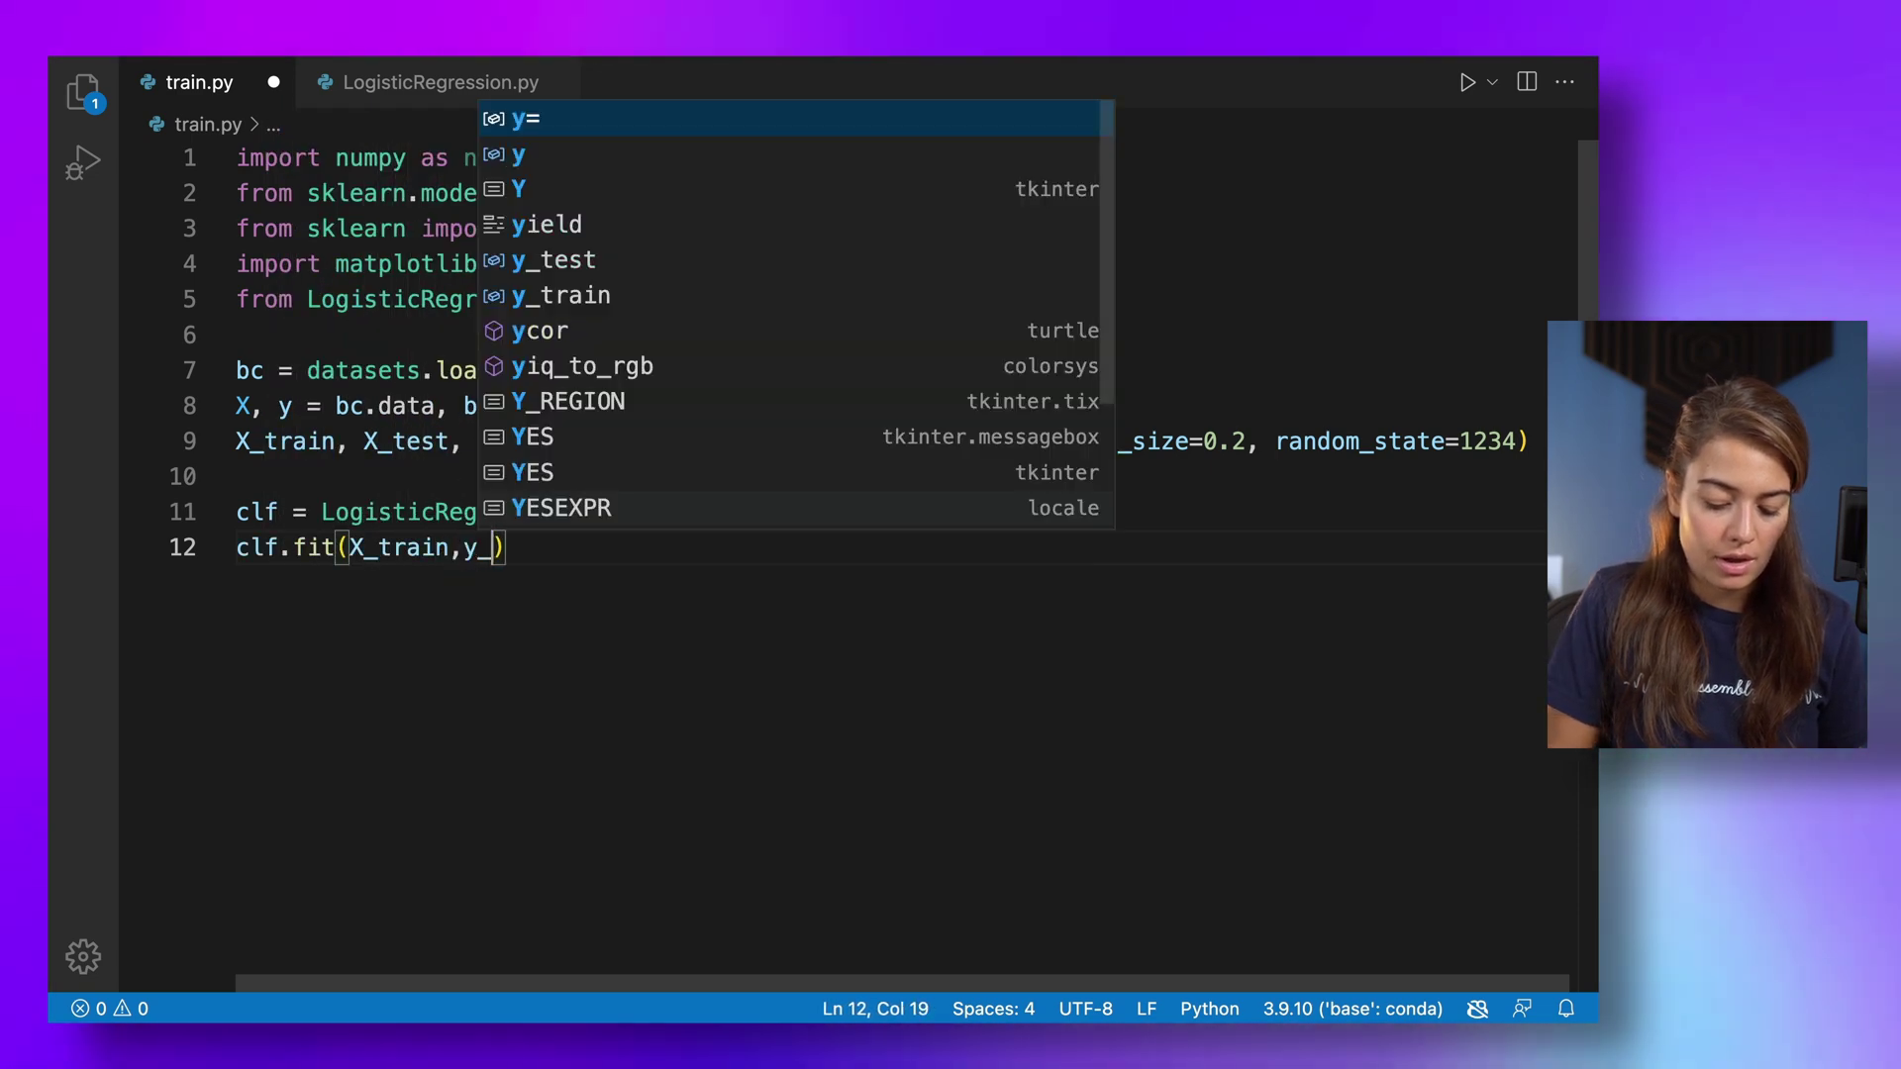
type("train)")
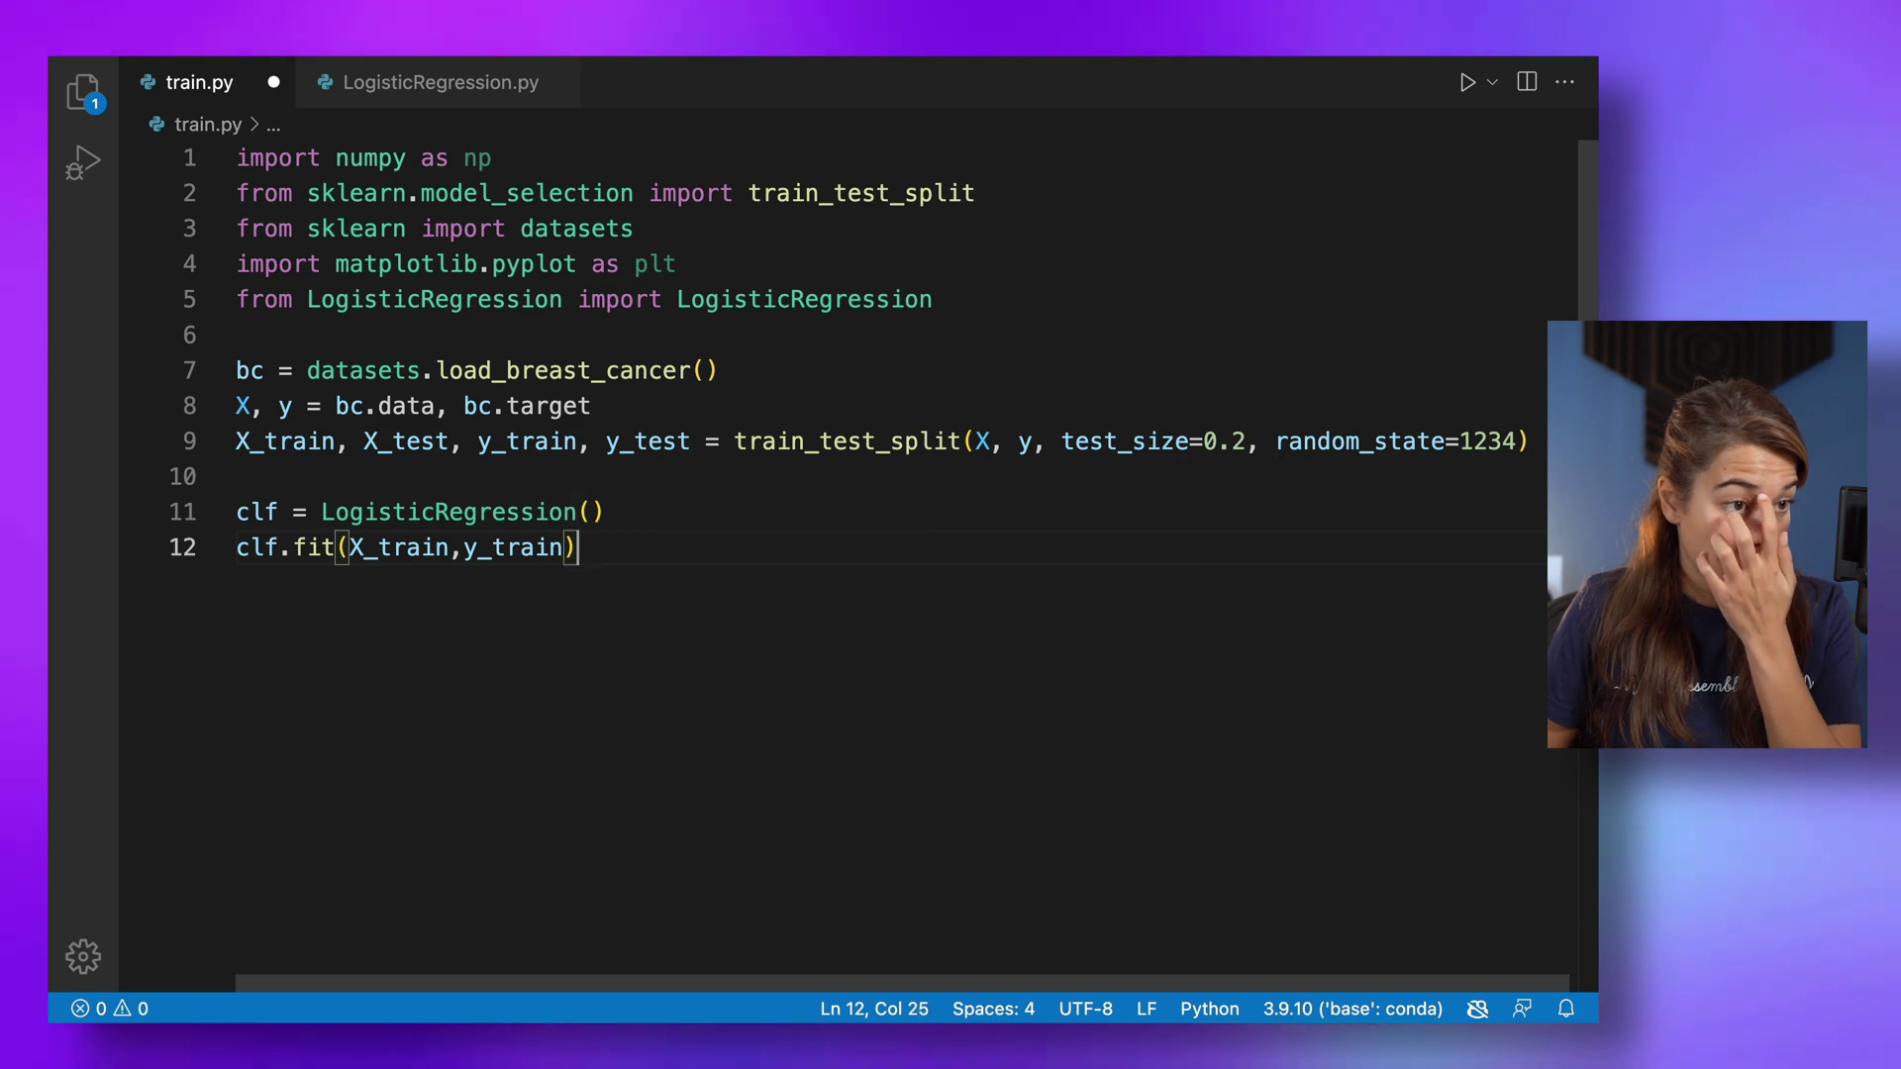
type("clf.")
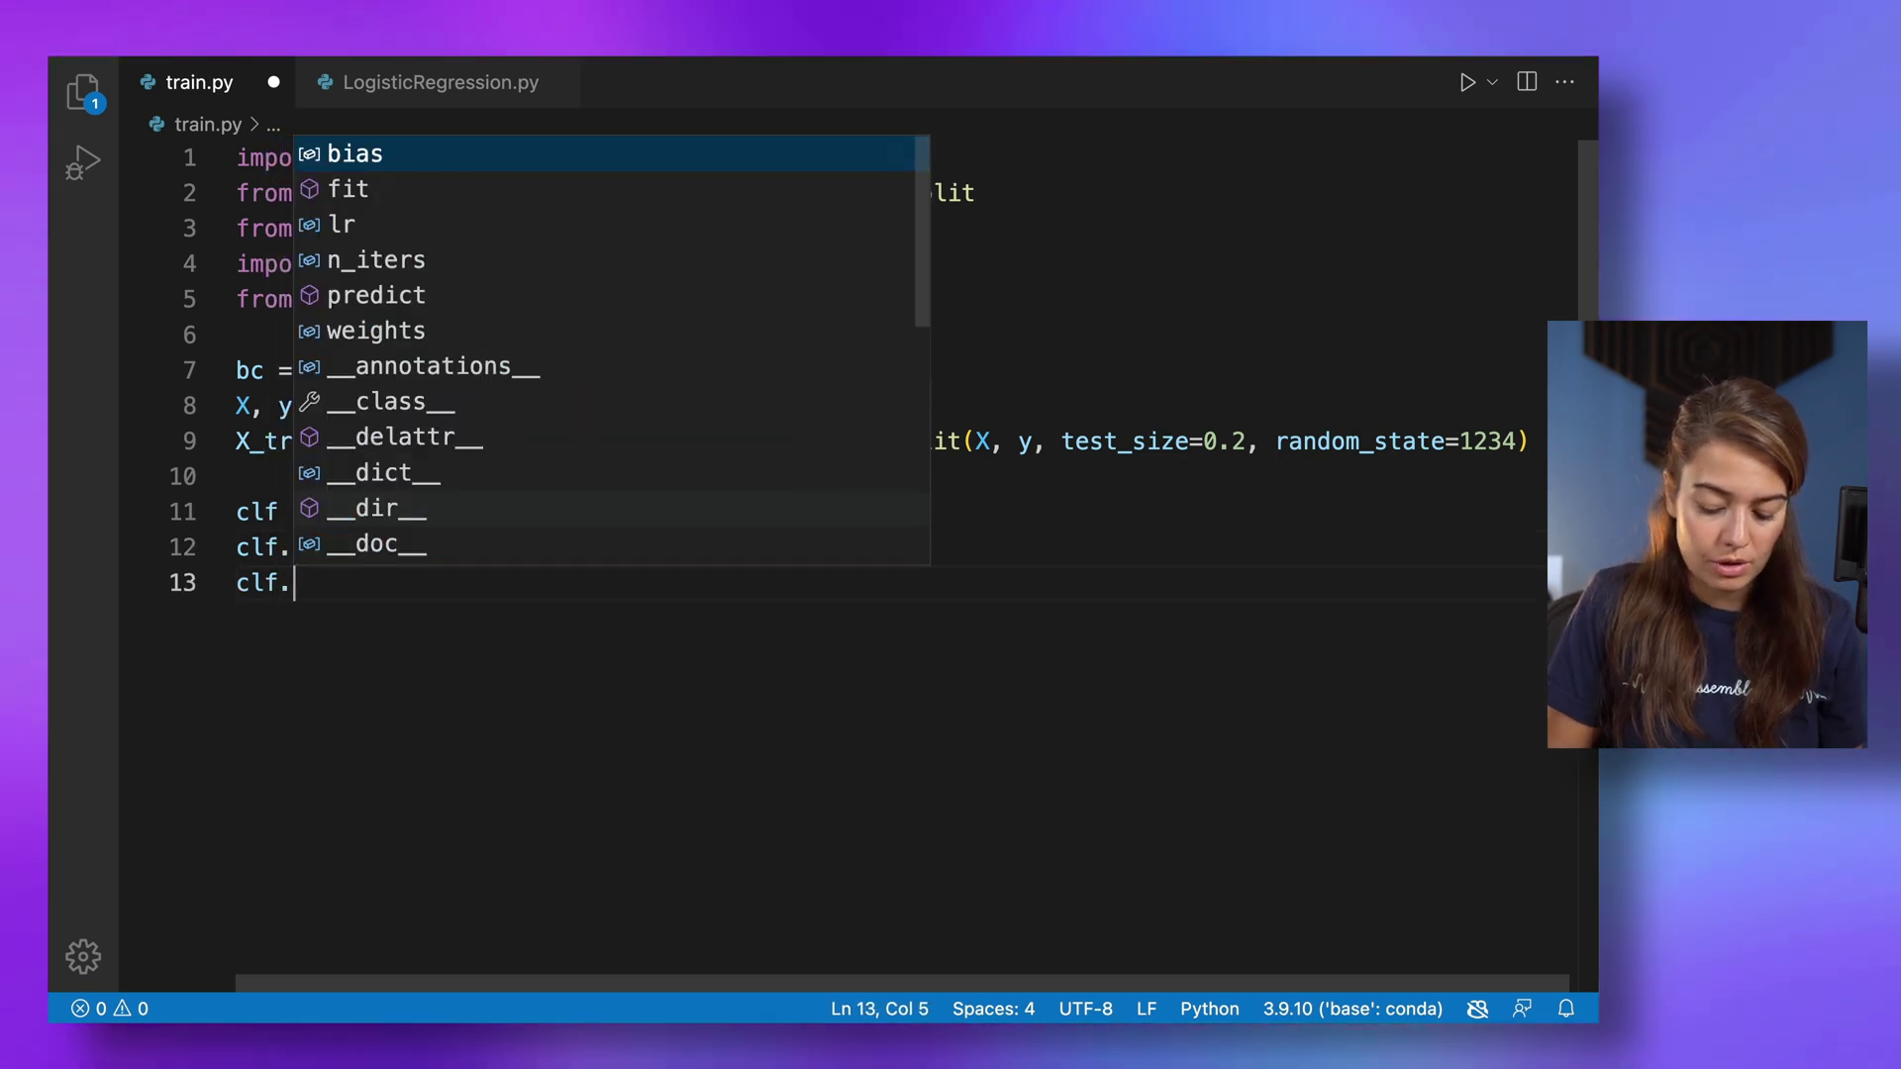
type("predic")
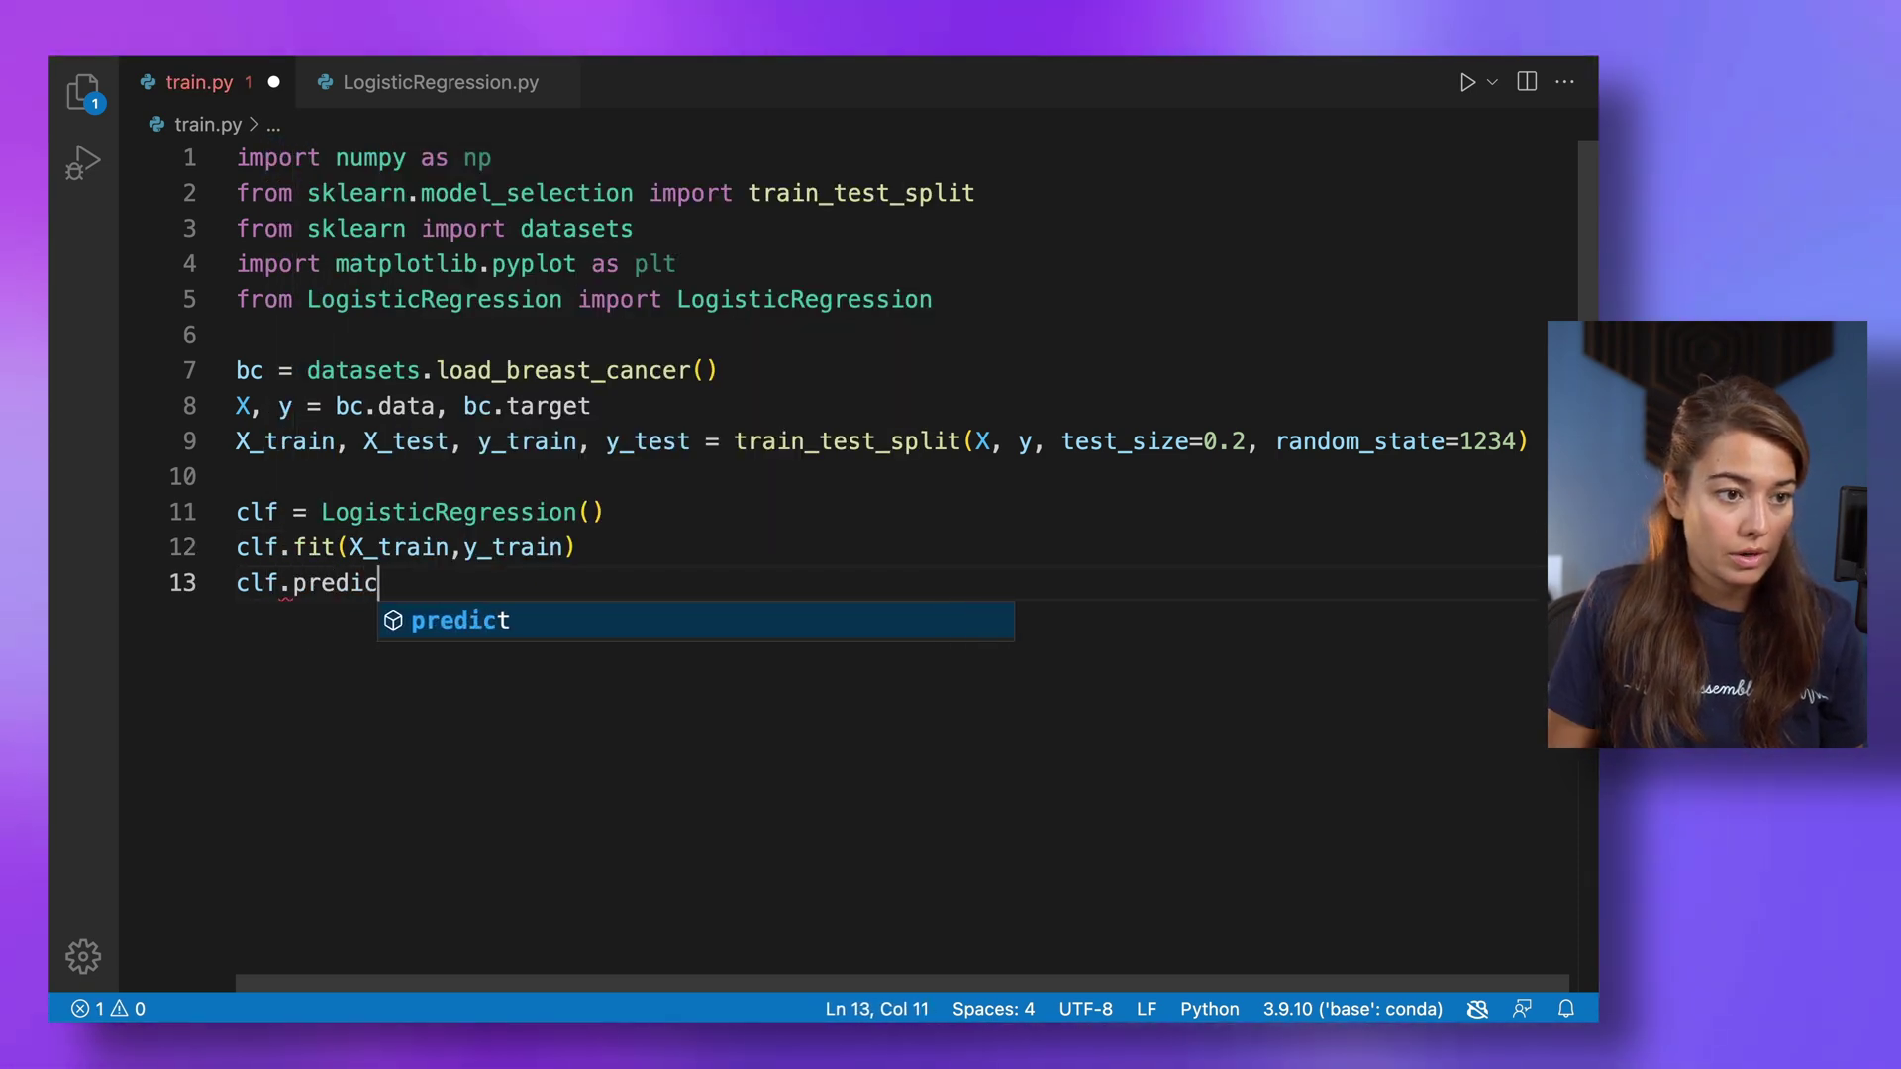
type("\\")
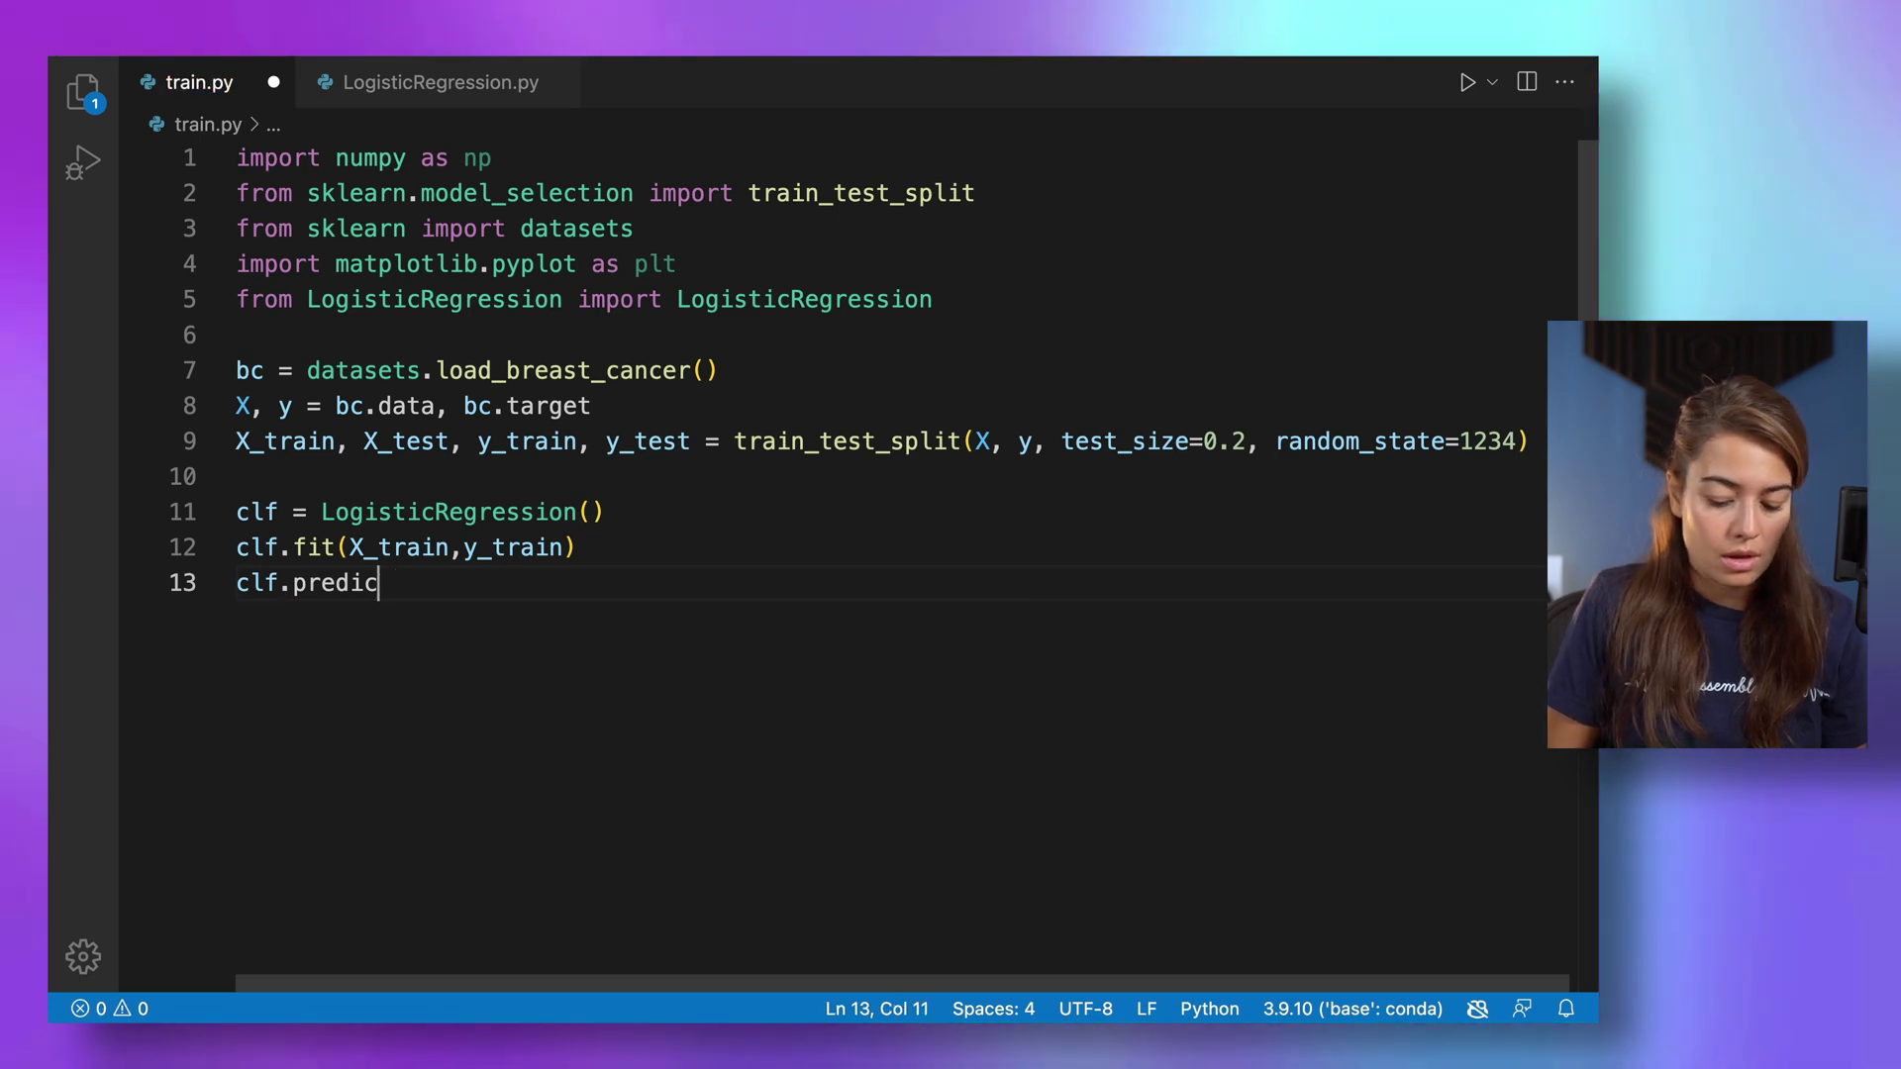
type("t(X_te")
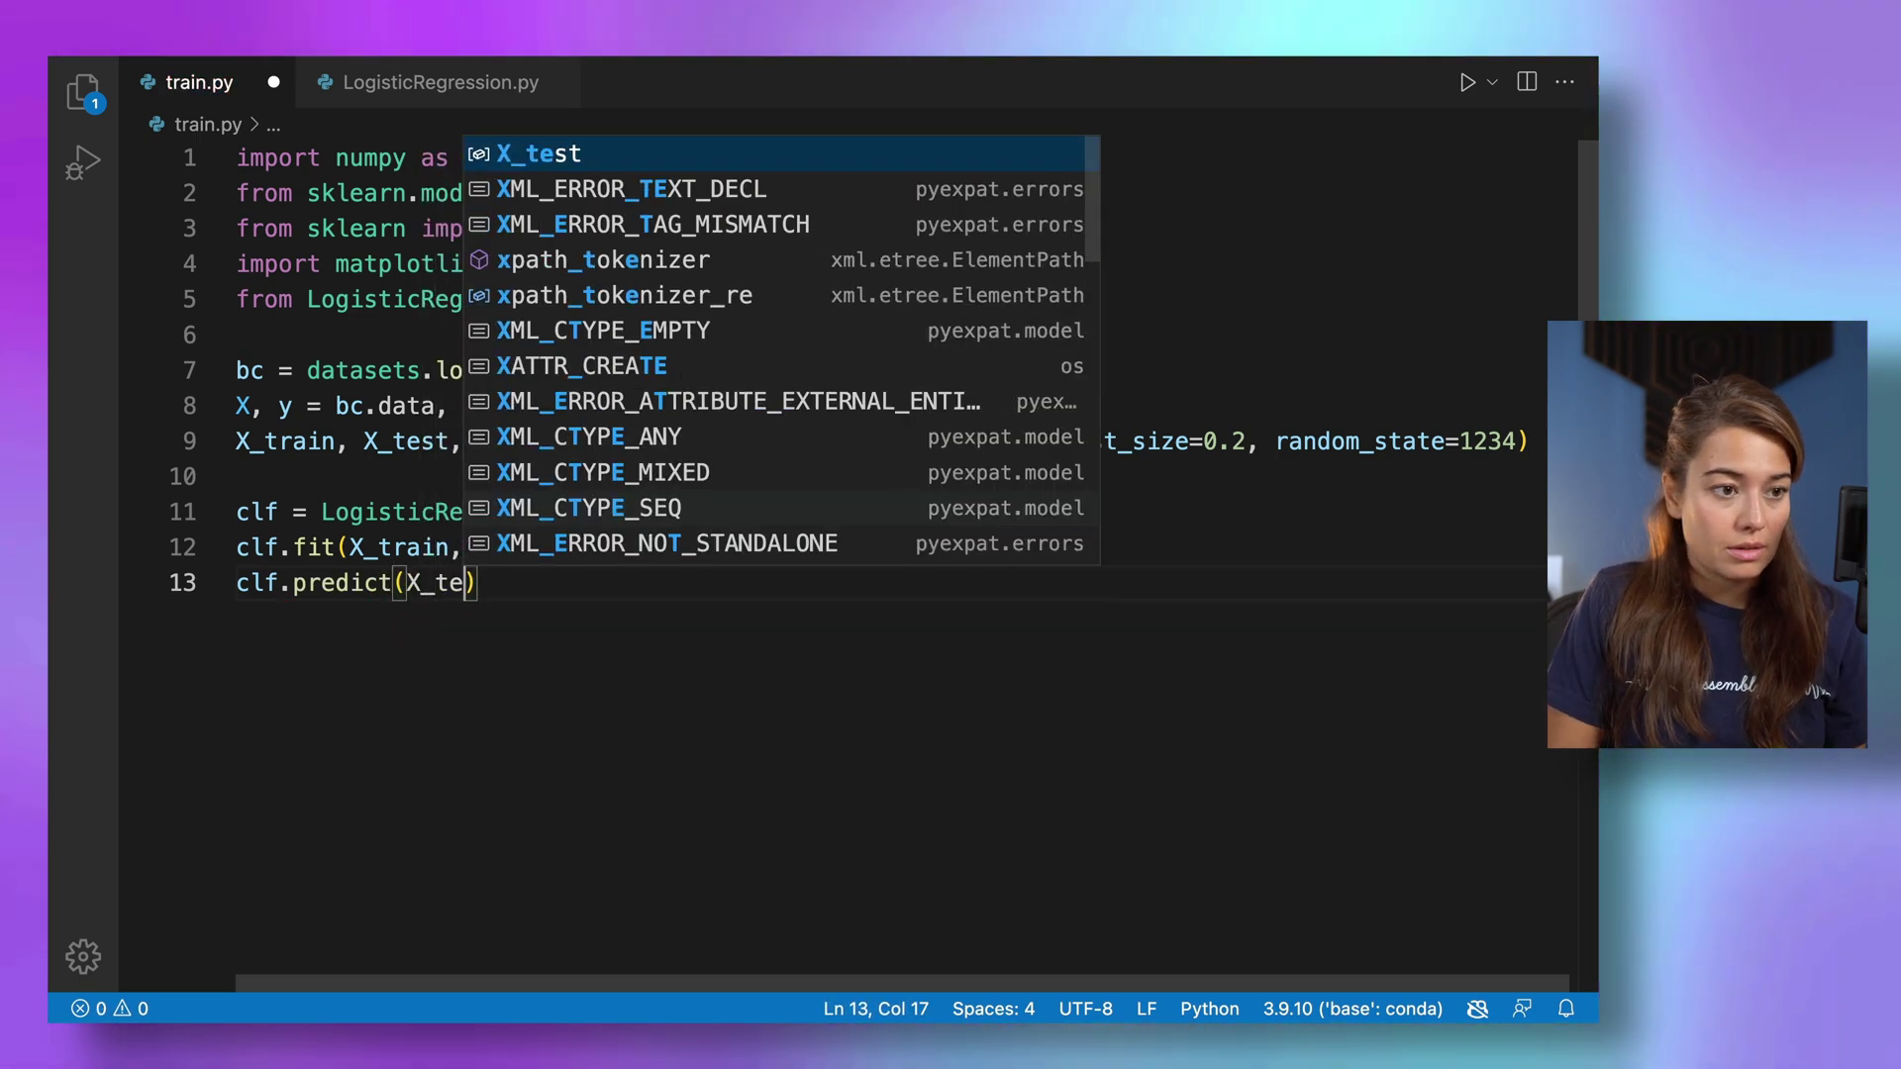
type("st")
Store clf.predict(X_test) in y_pred and save train.py.
left_click(234, 582)
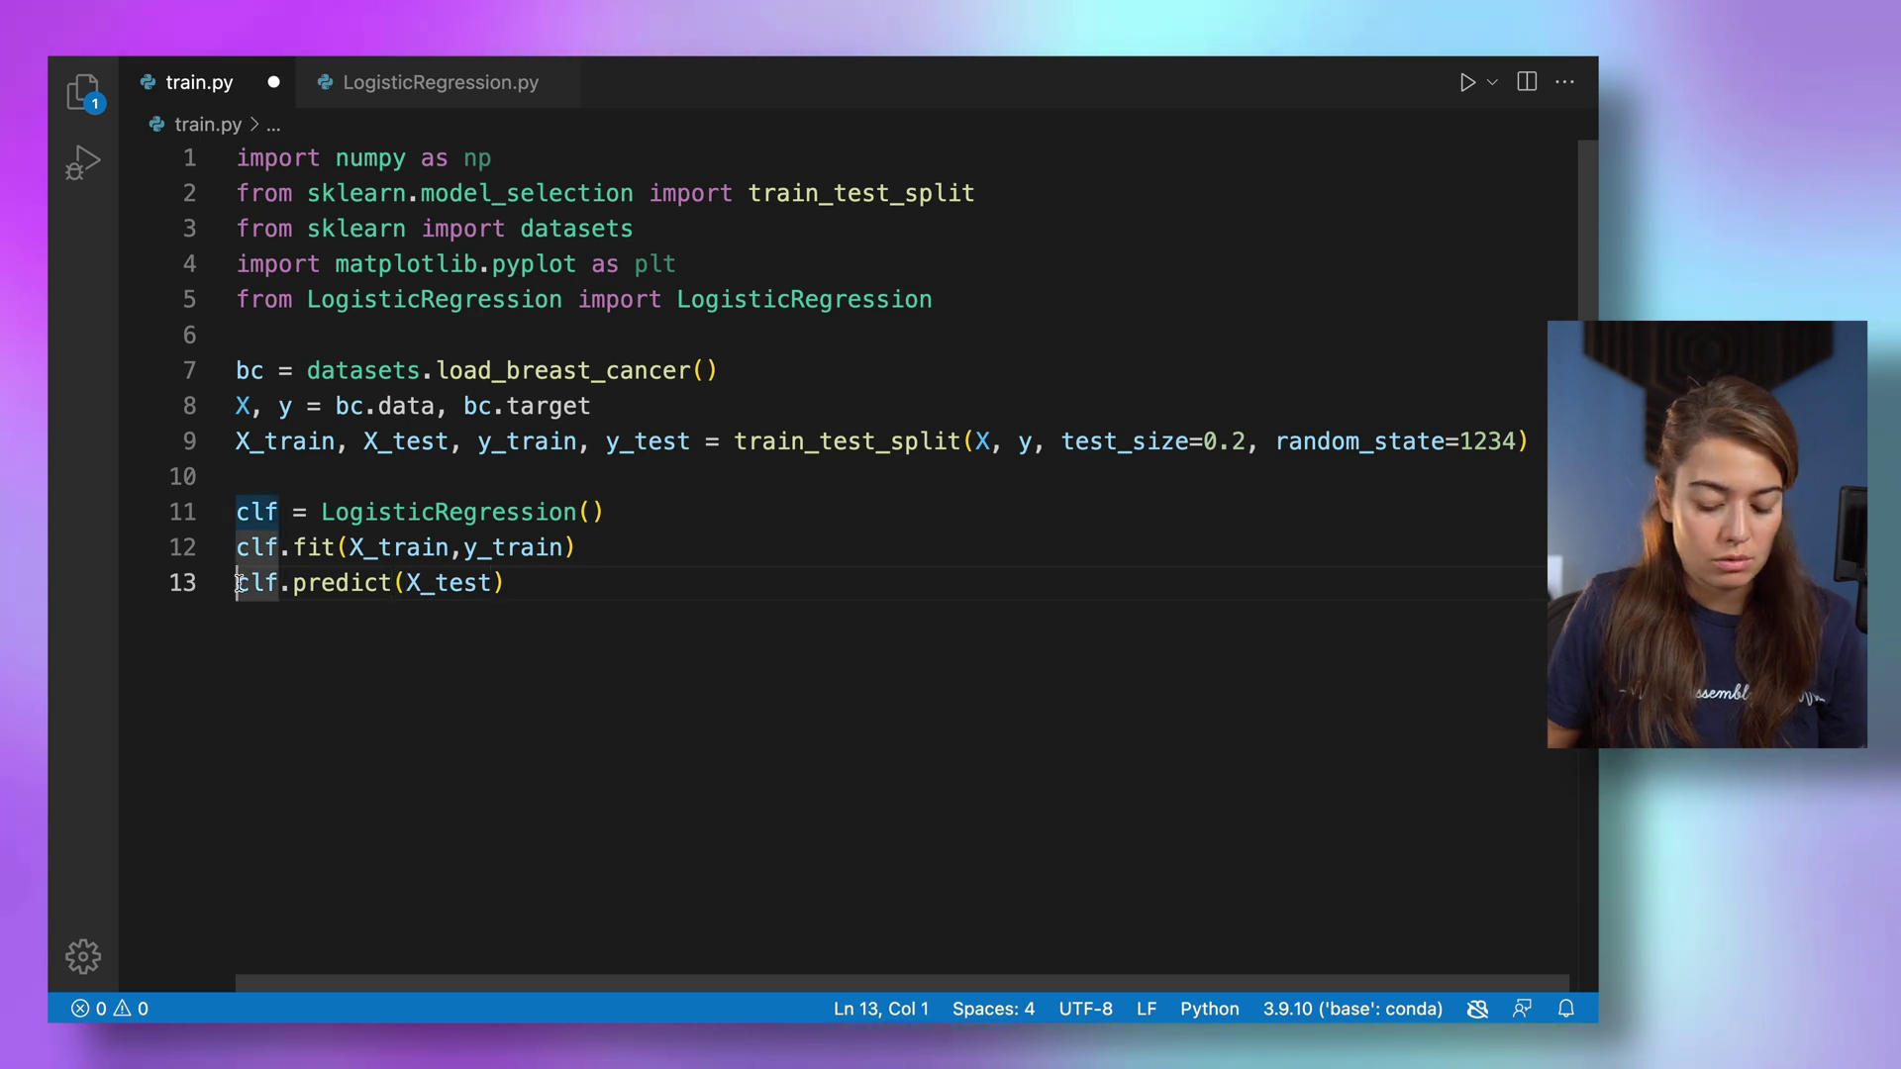
type("y_pred =")
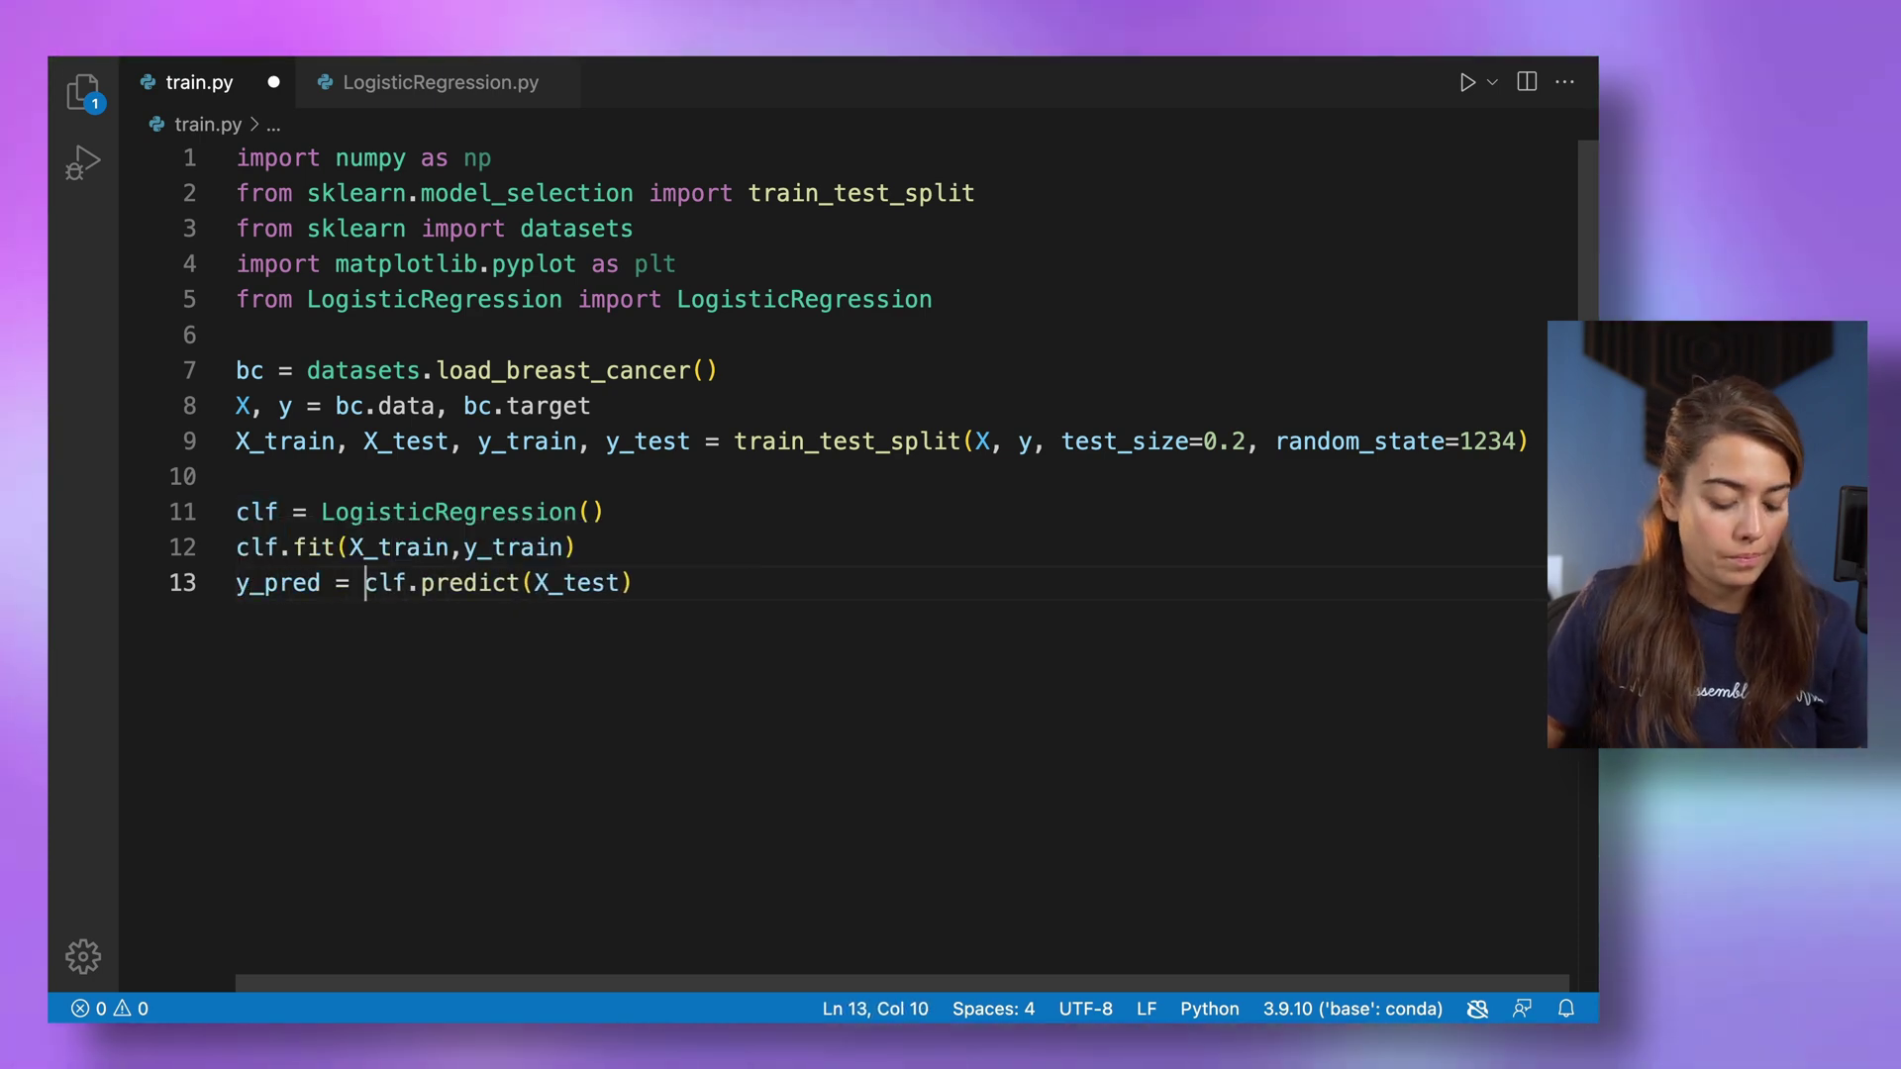
key("ctrl+s")
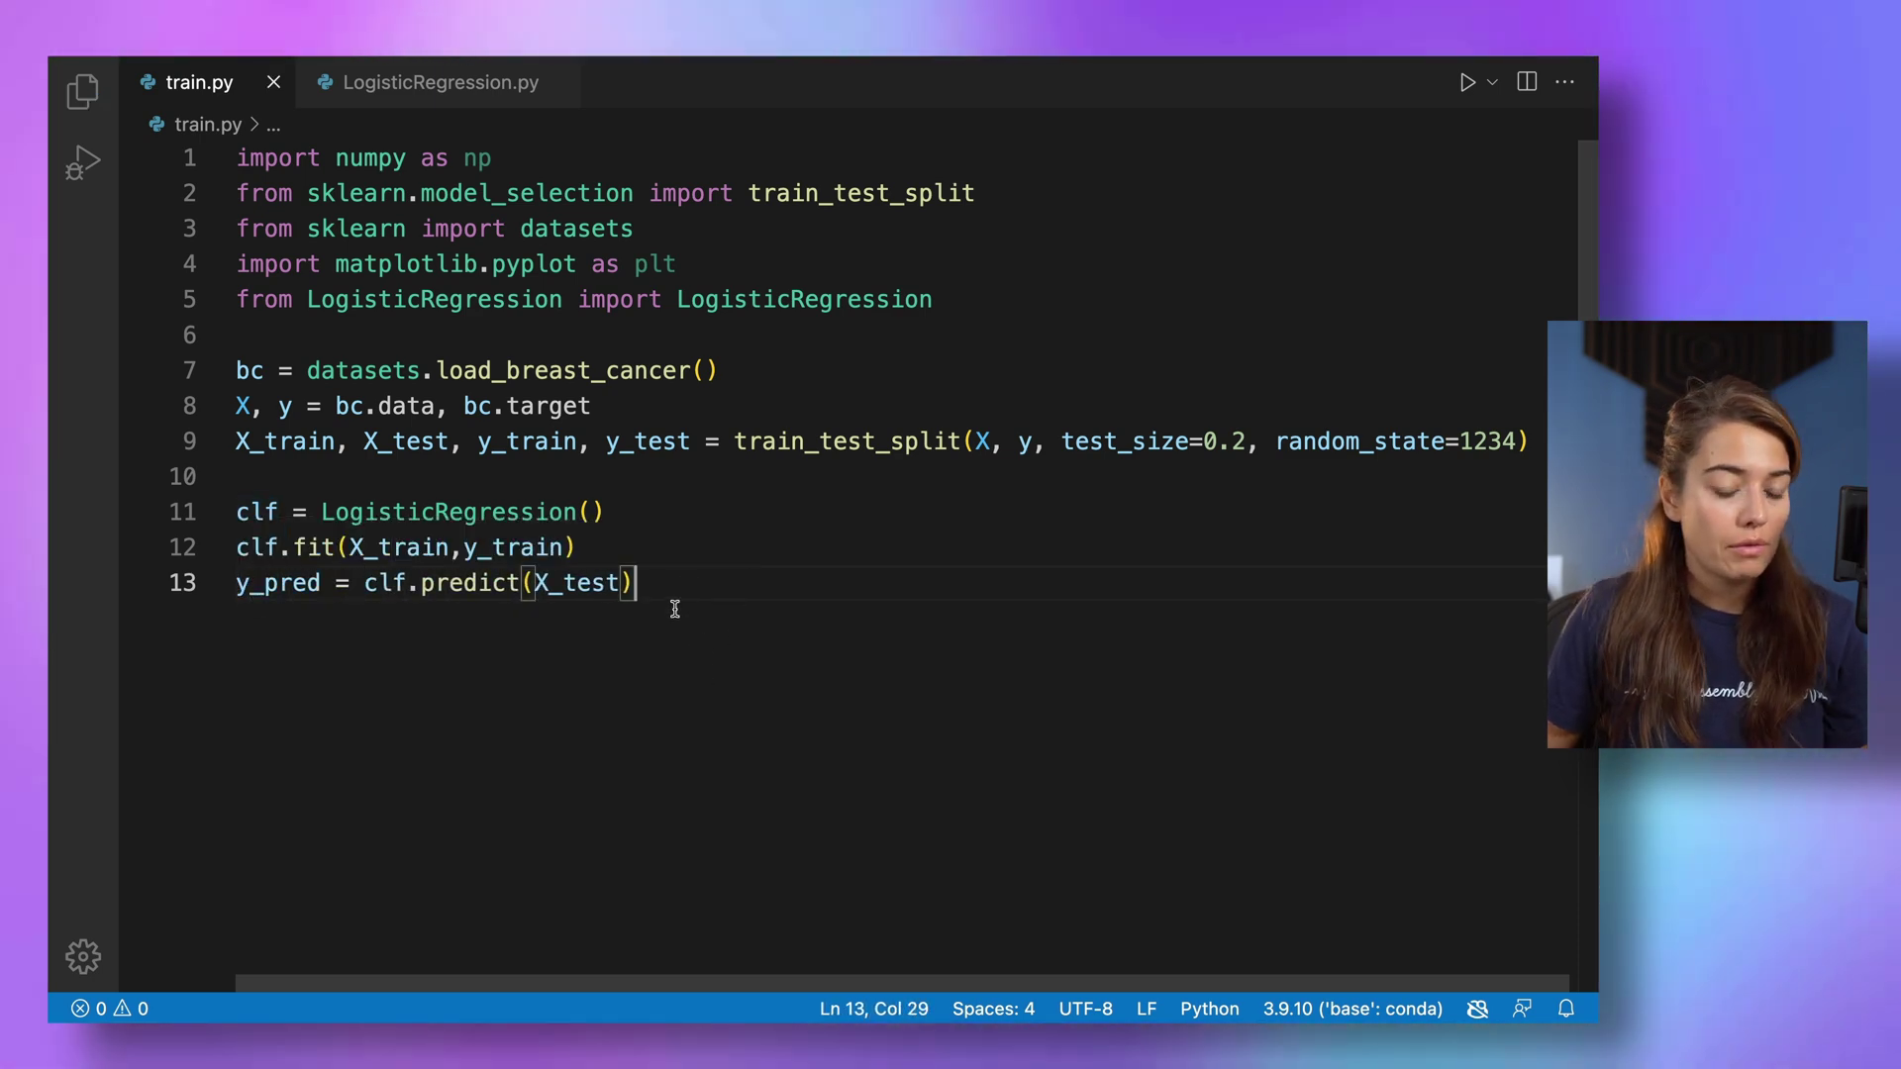
key("Return")
key("Return")
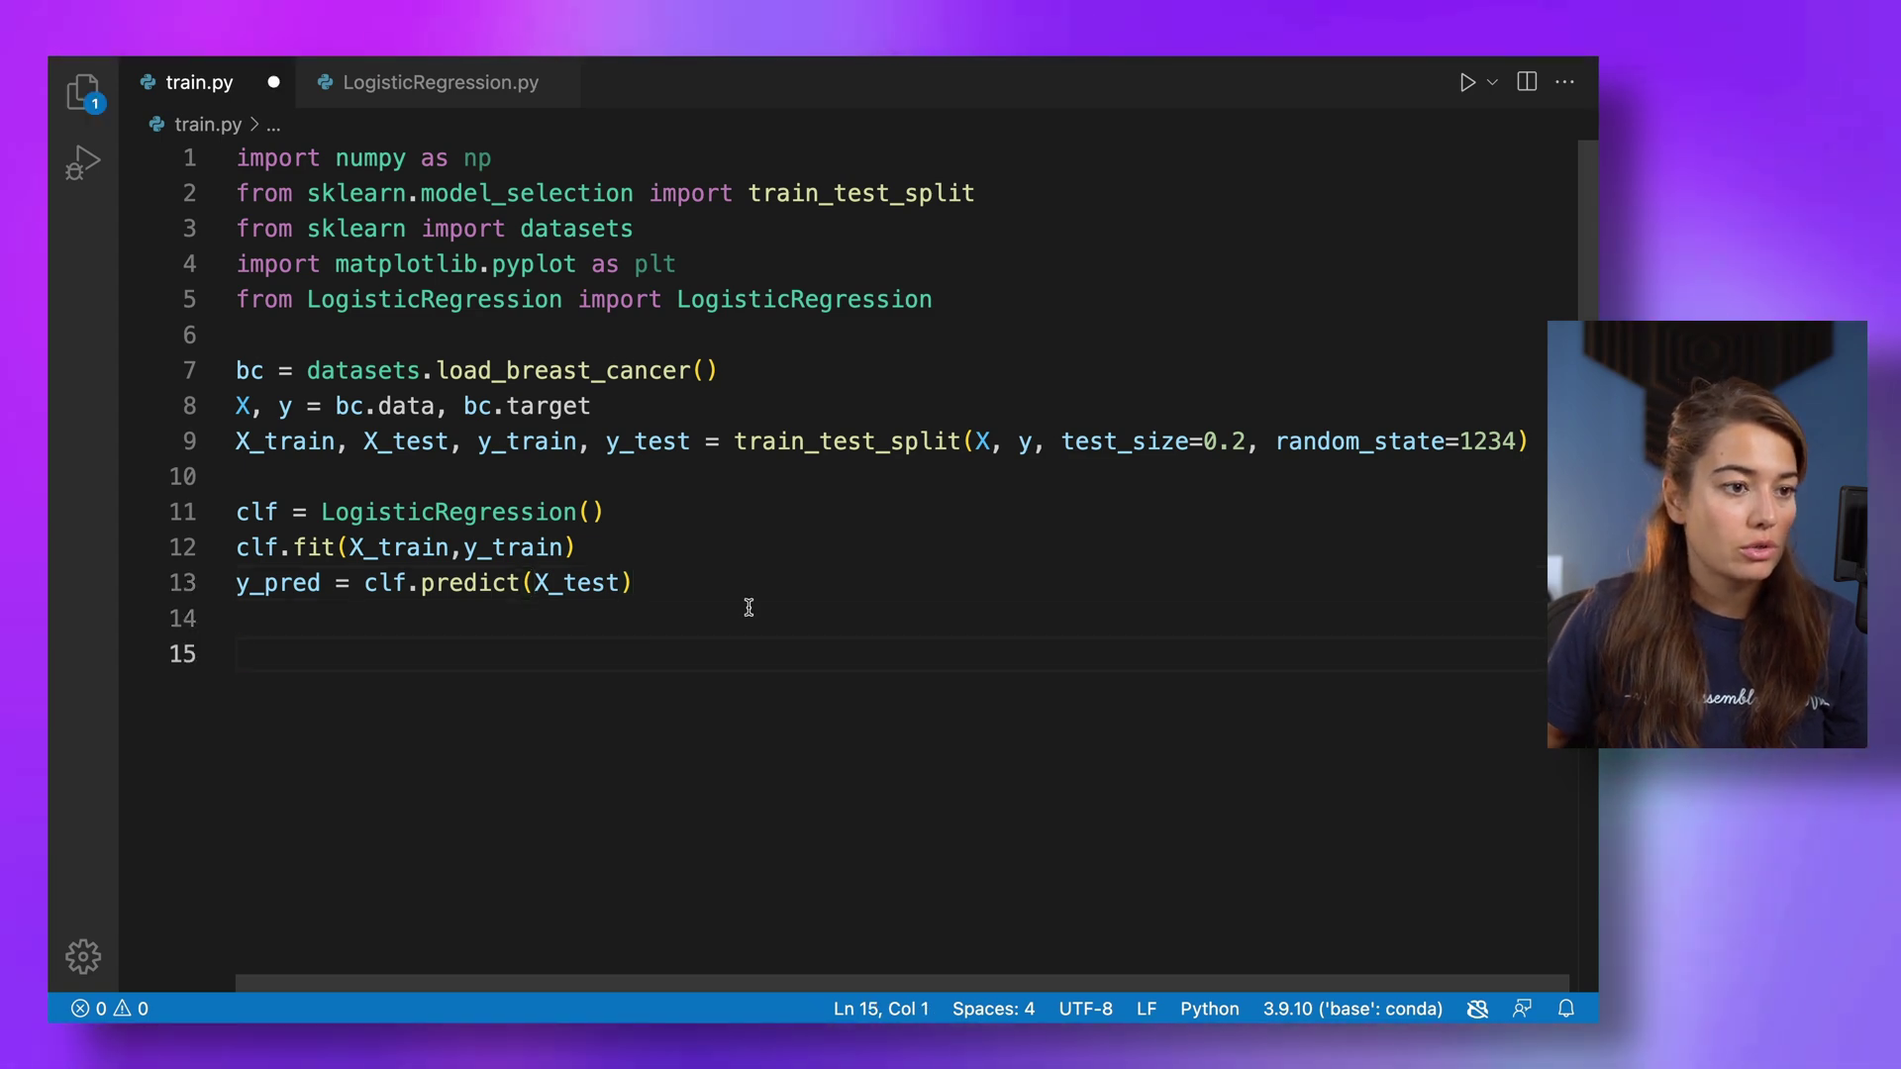
type("def accura")
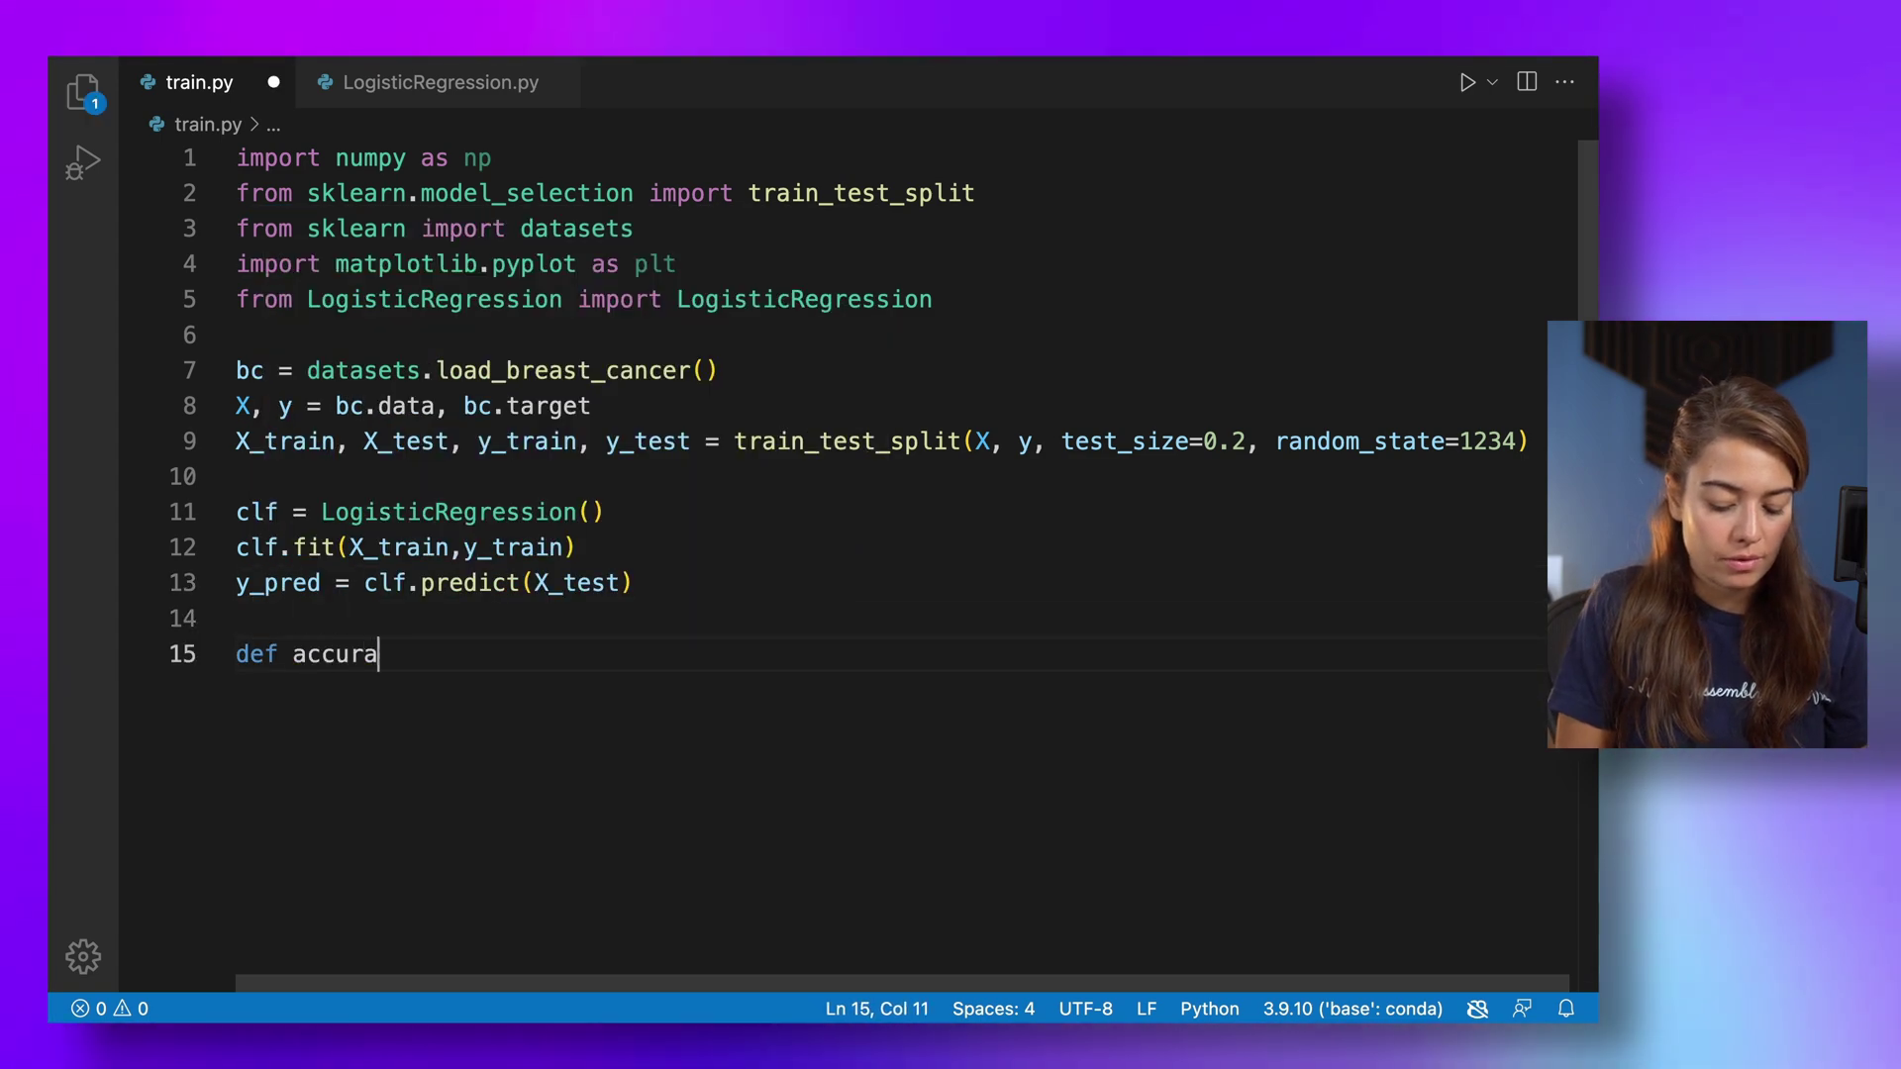
type("cy(y_pred, y_test):")
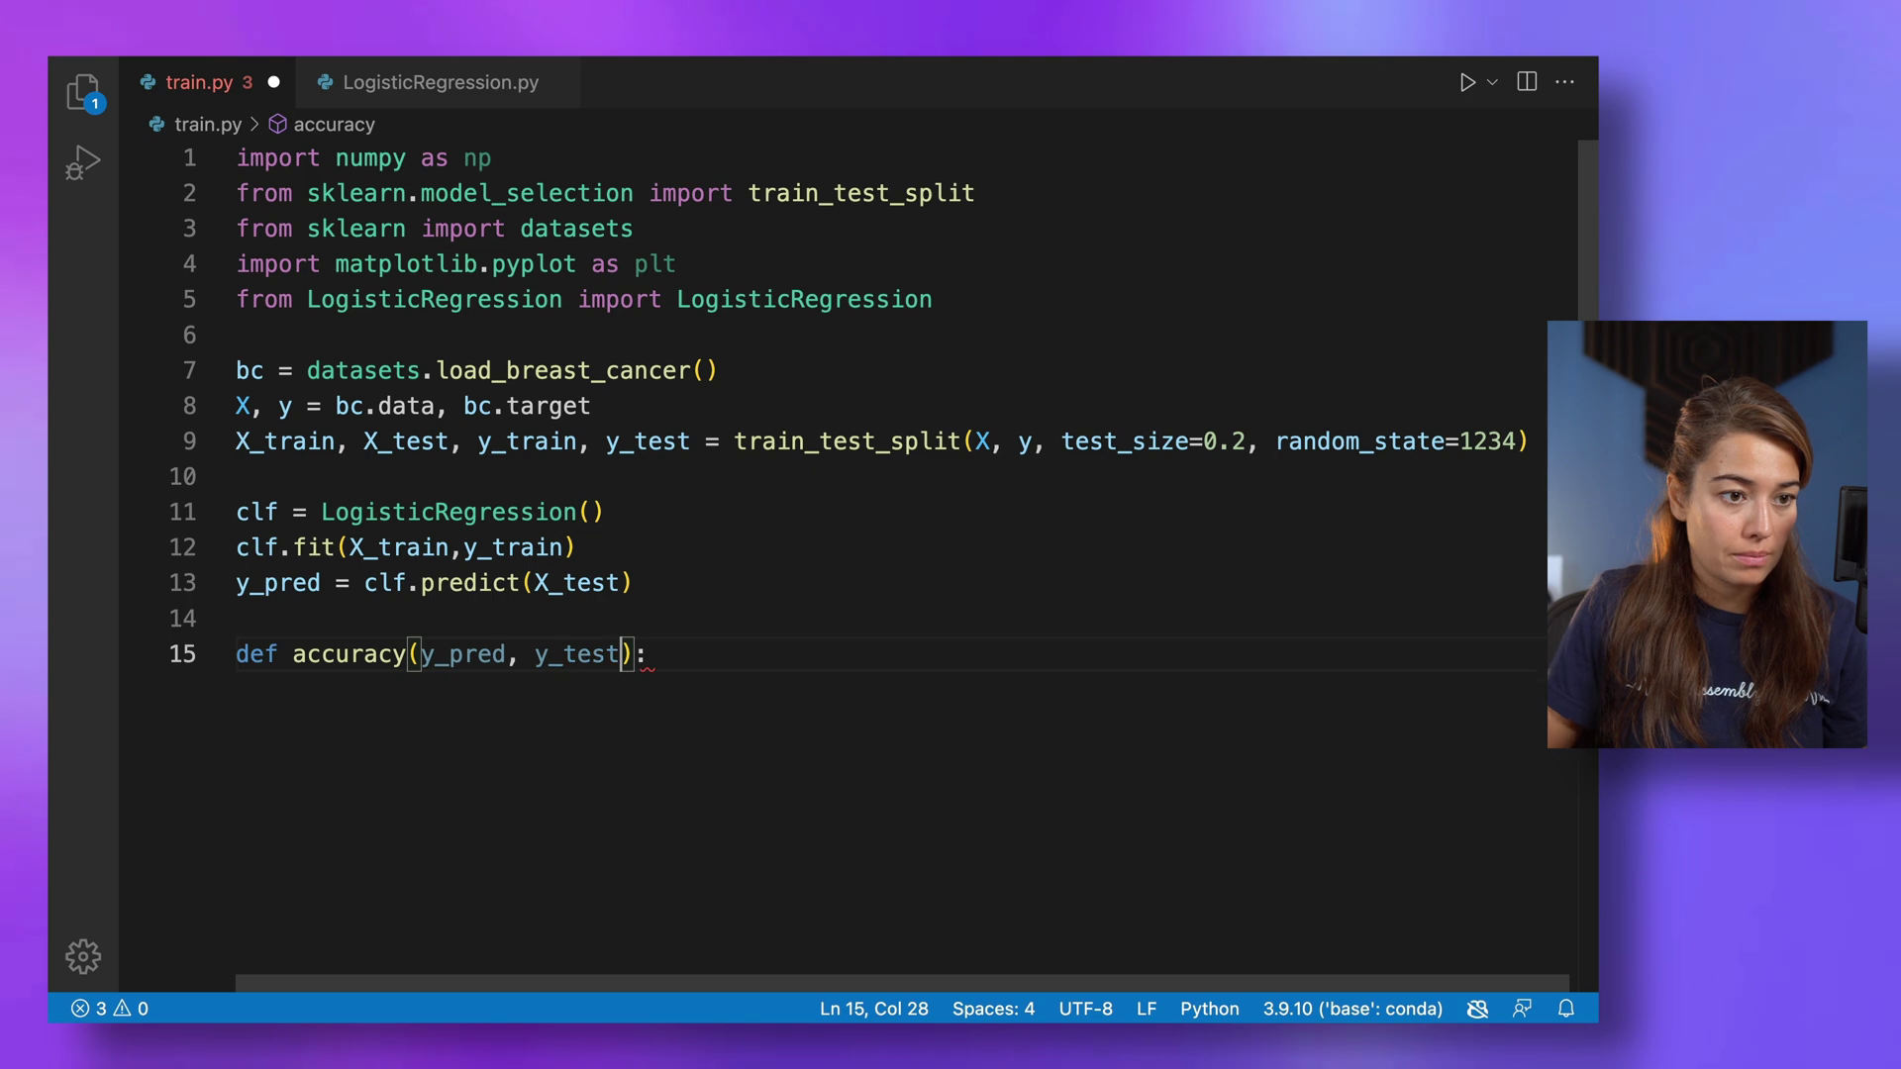
Define accuracy(y_pred, y_test) returning np.sum(y_pred==y_test)/len(y_test), removing the stray backslash.
left_click(887, 650)
key("Return")
type("n")
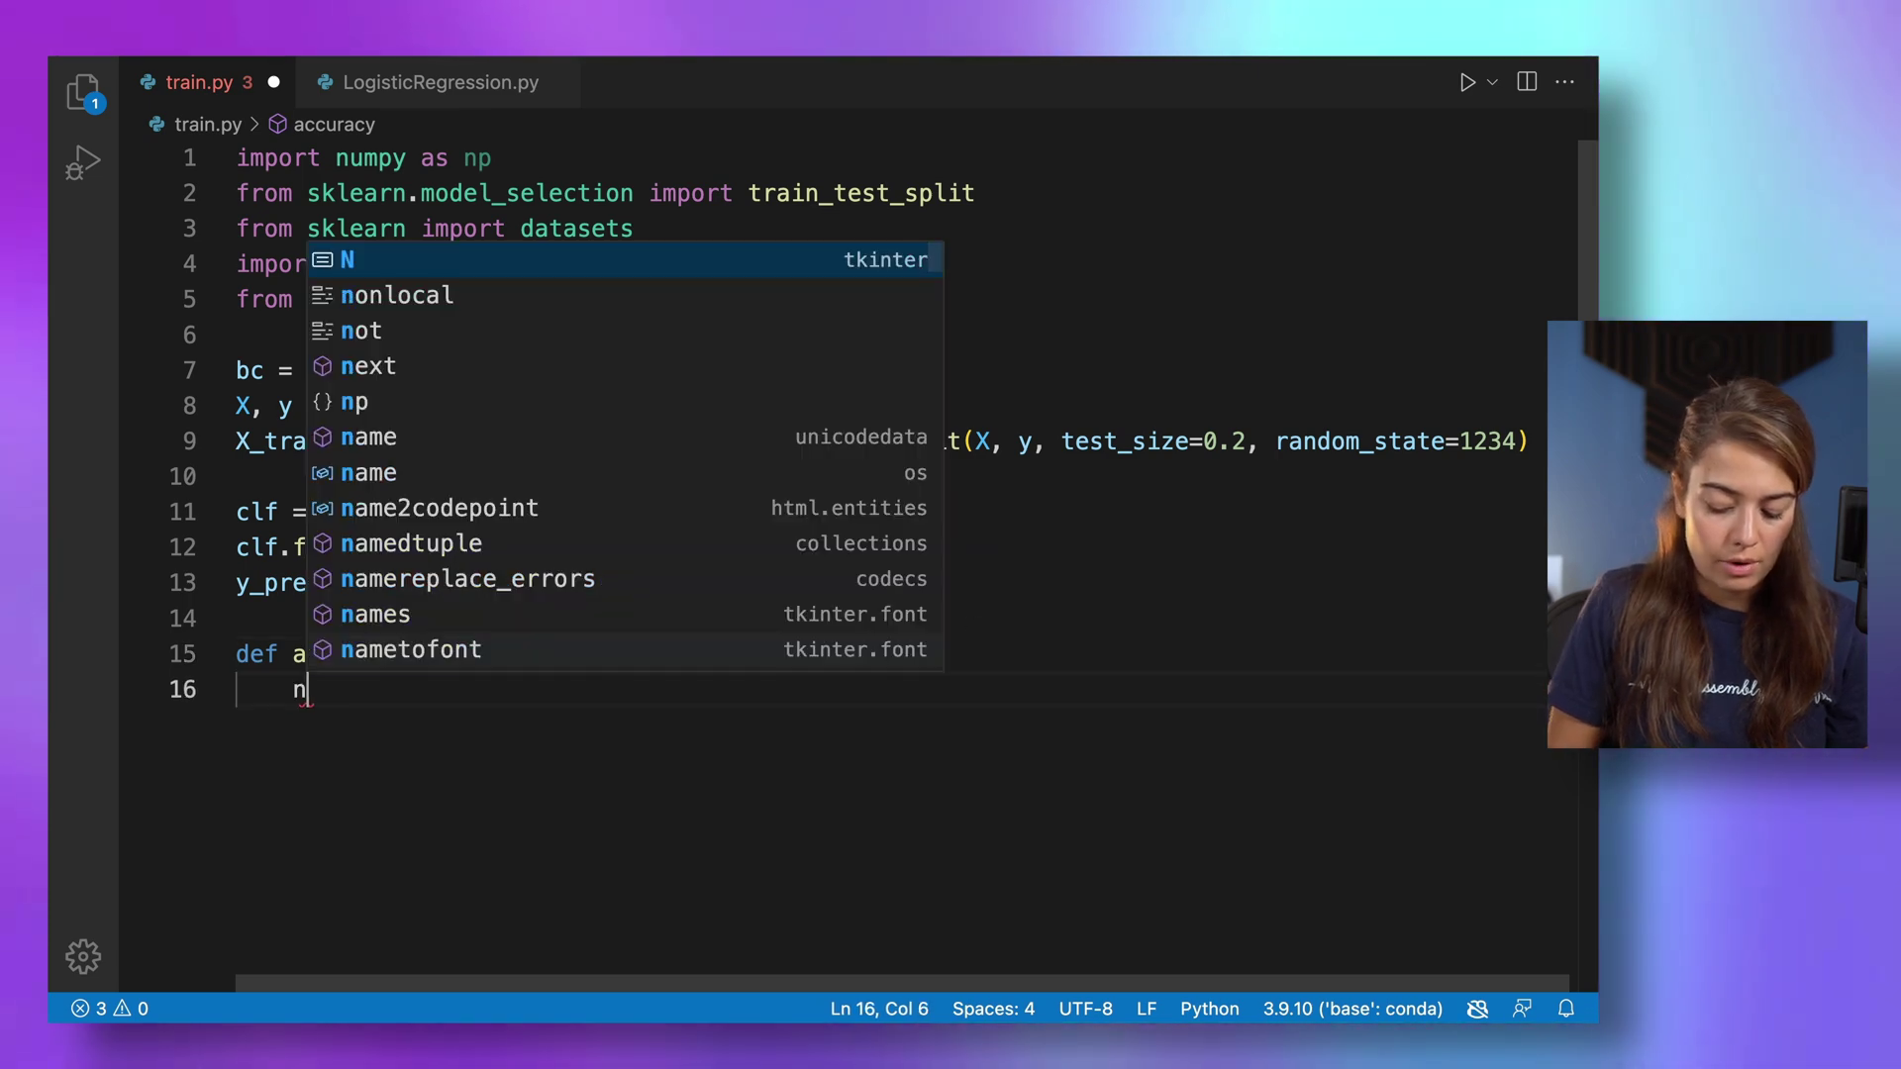
type("p.sum()")
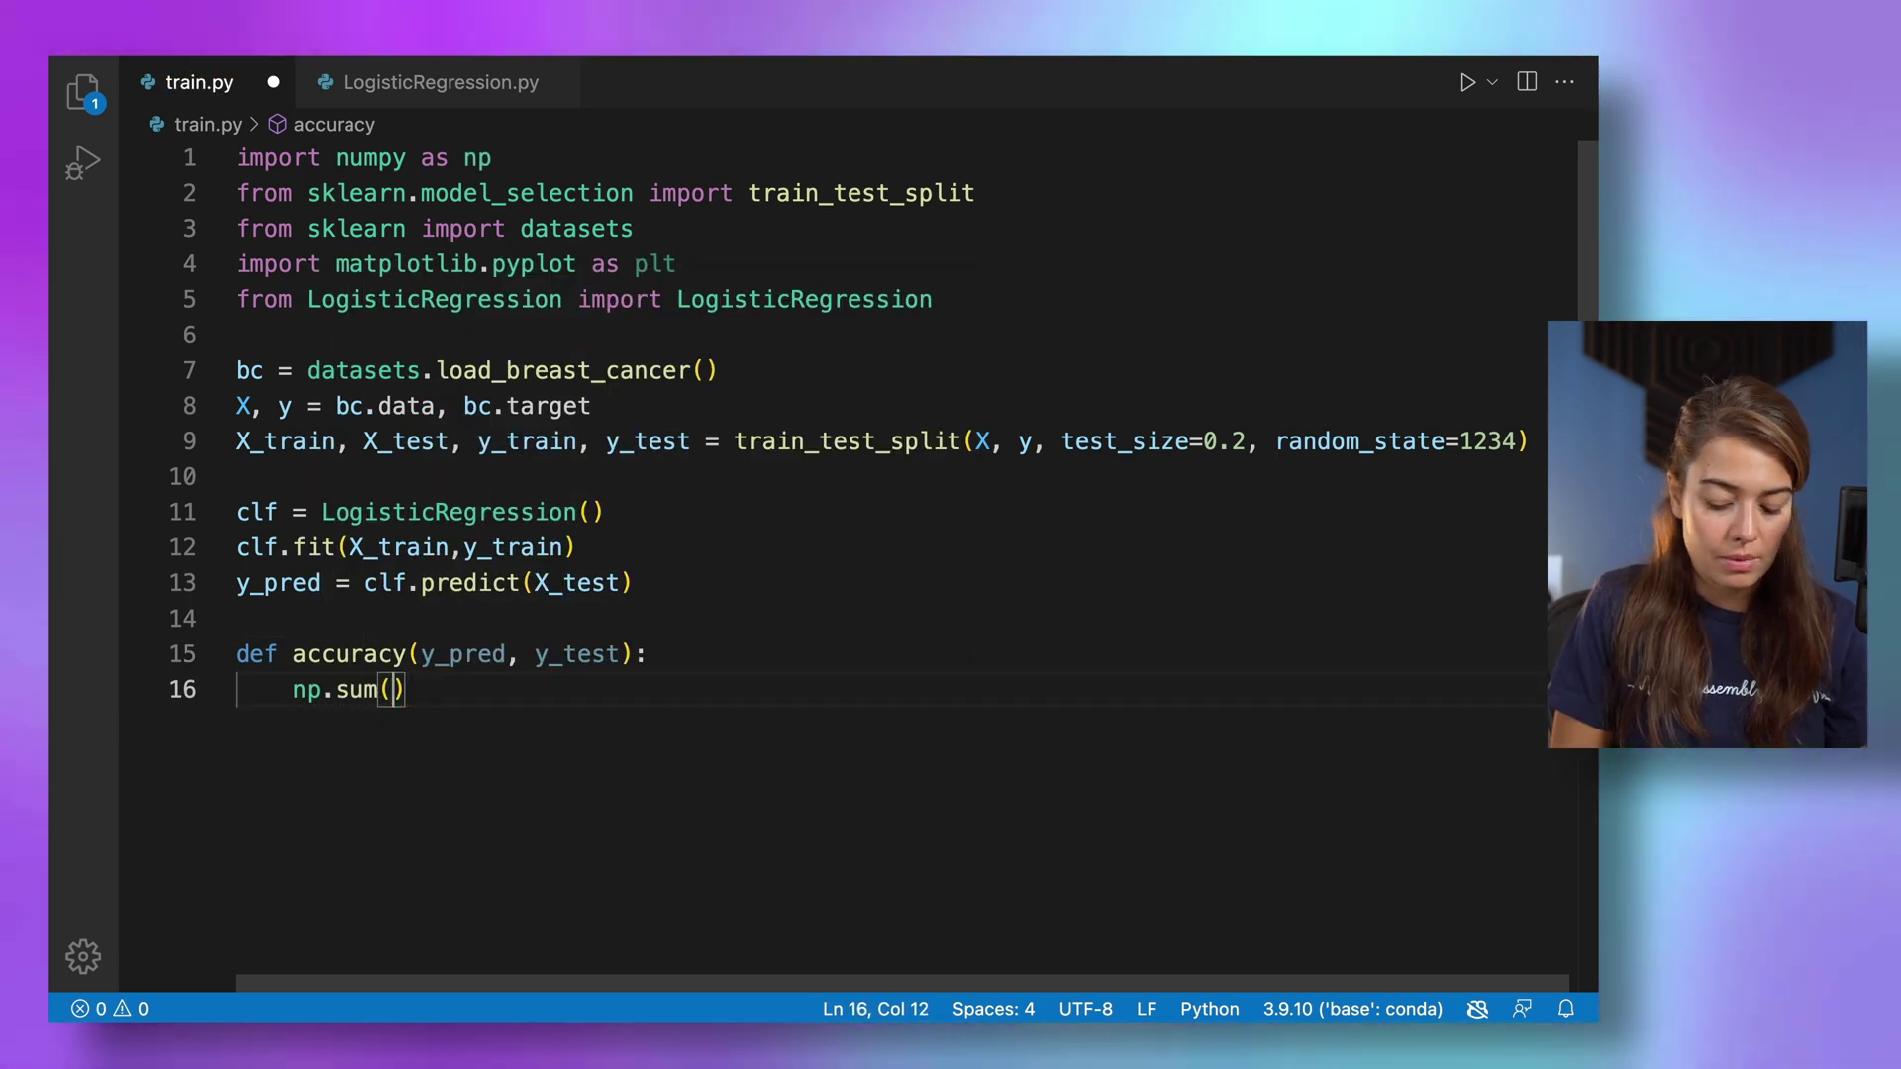
type("y_pred")
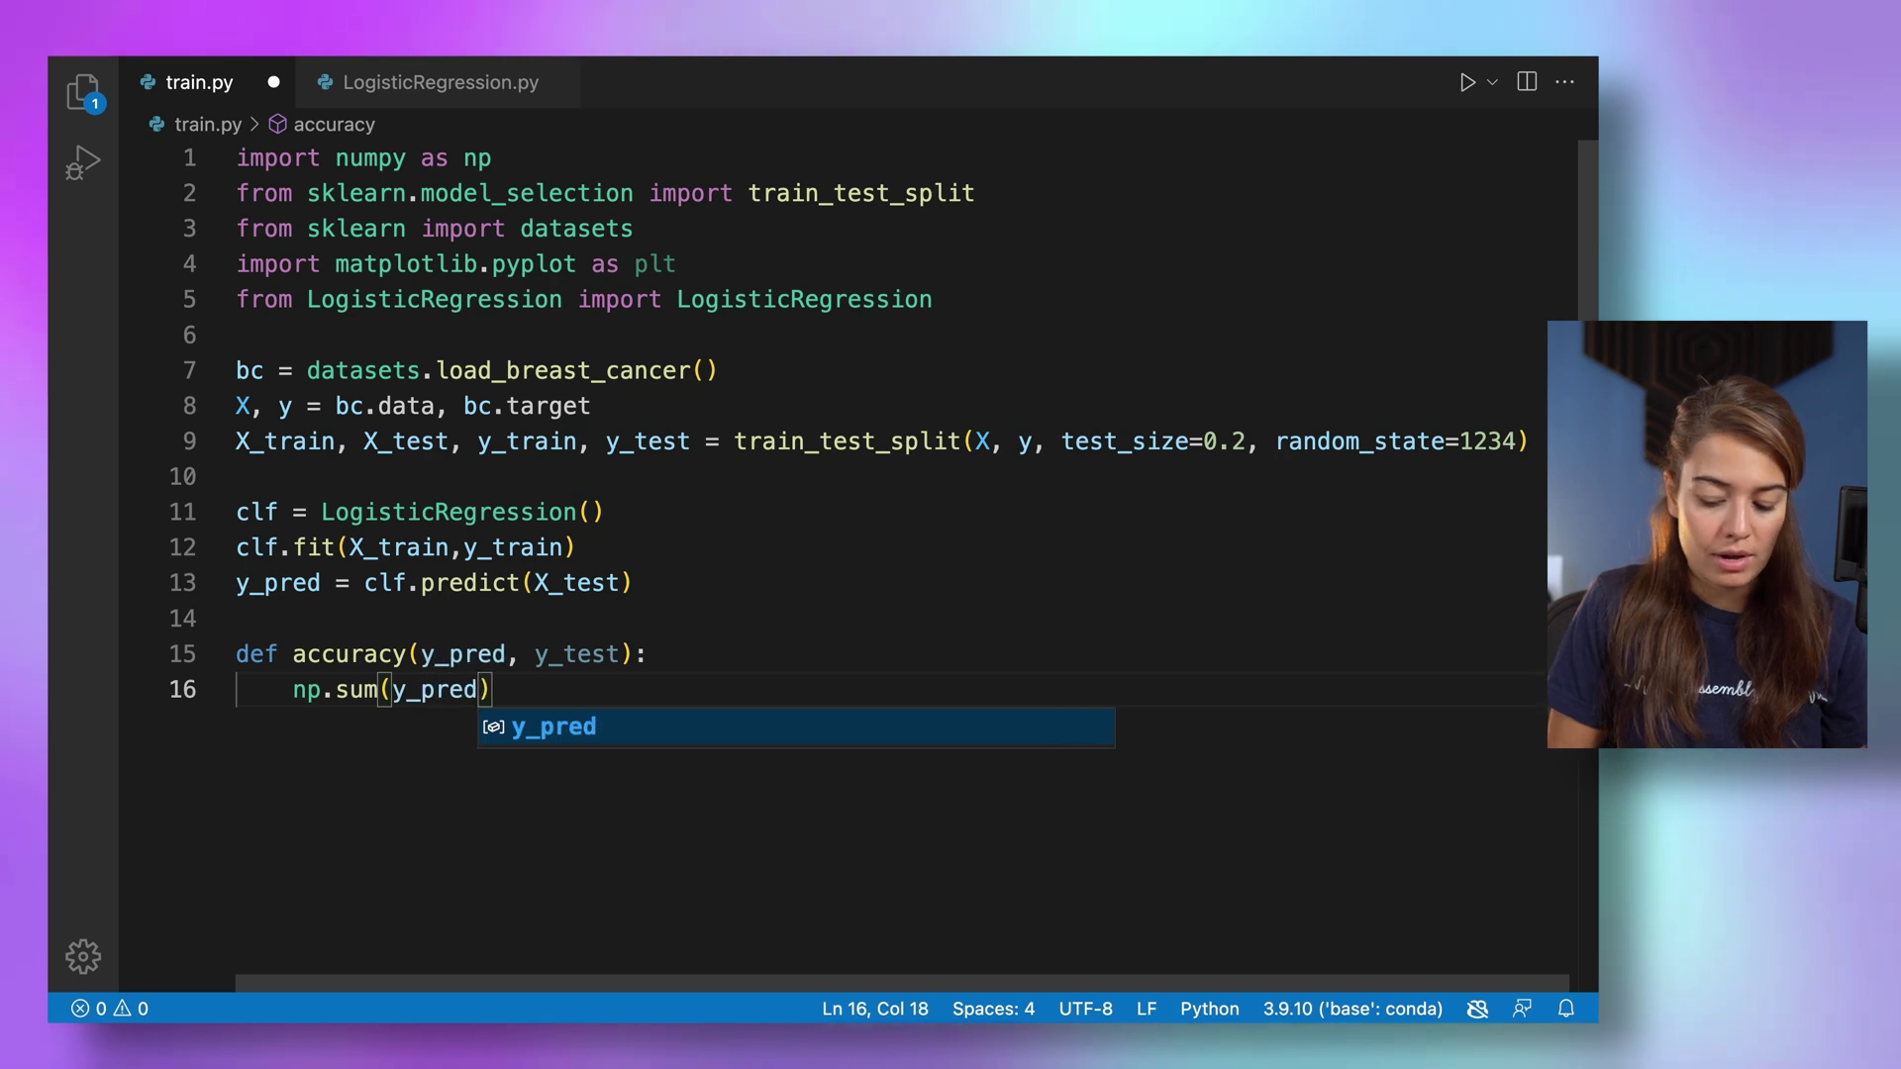
type("==")
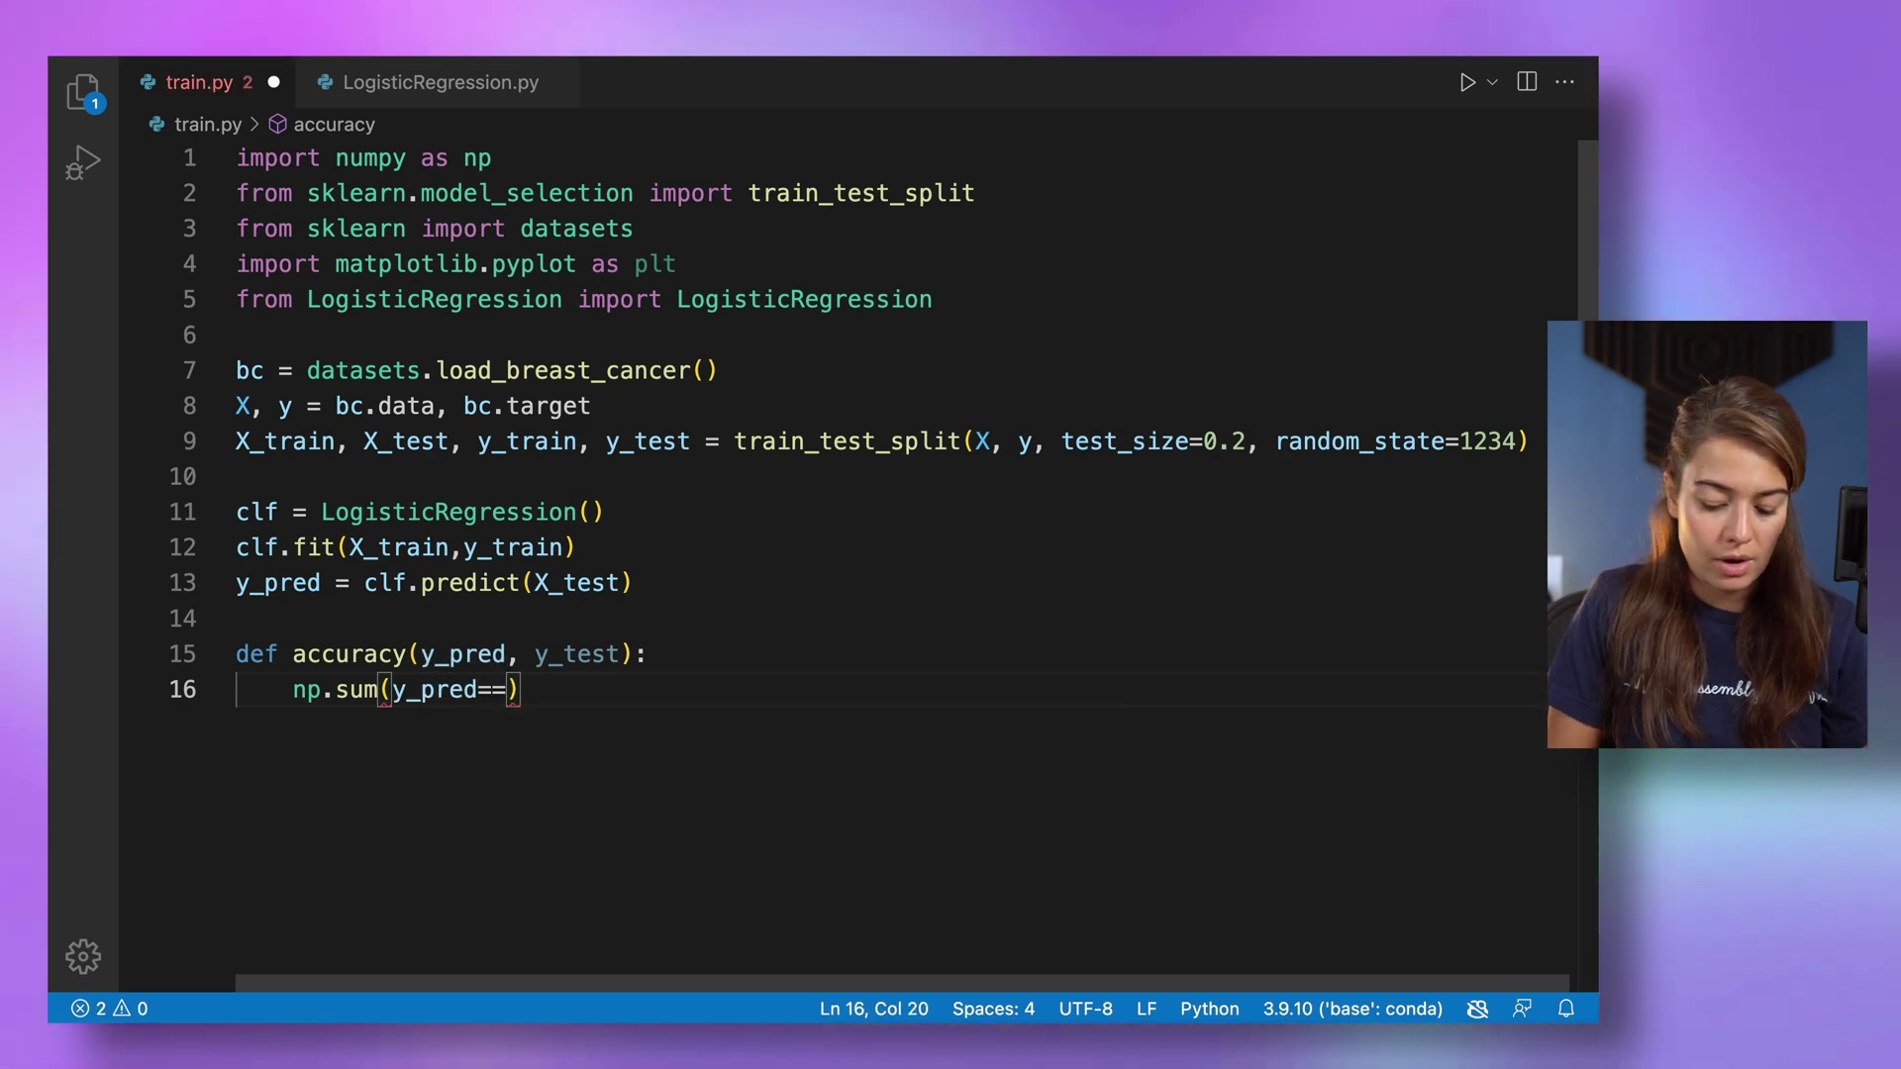
type("y_te")
type(")")
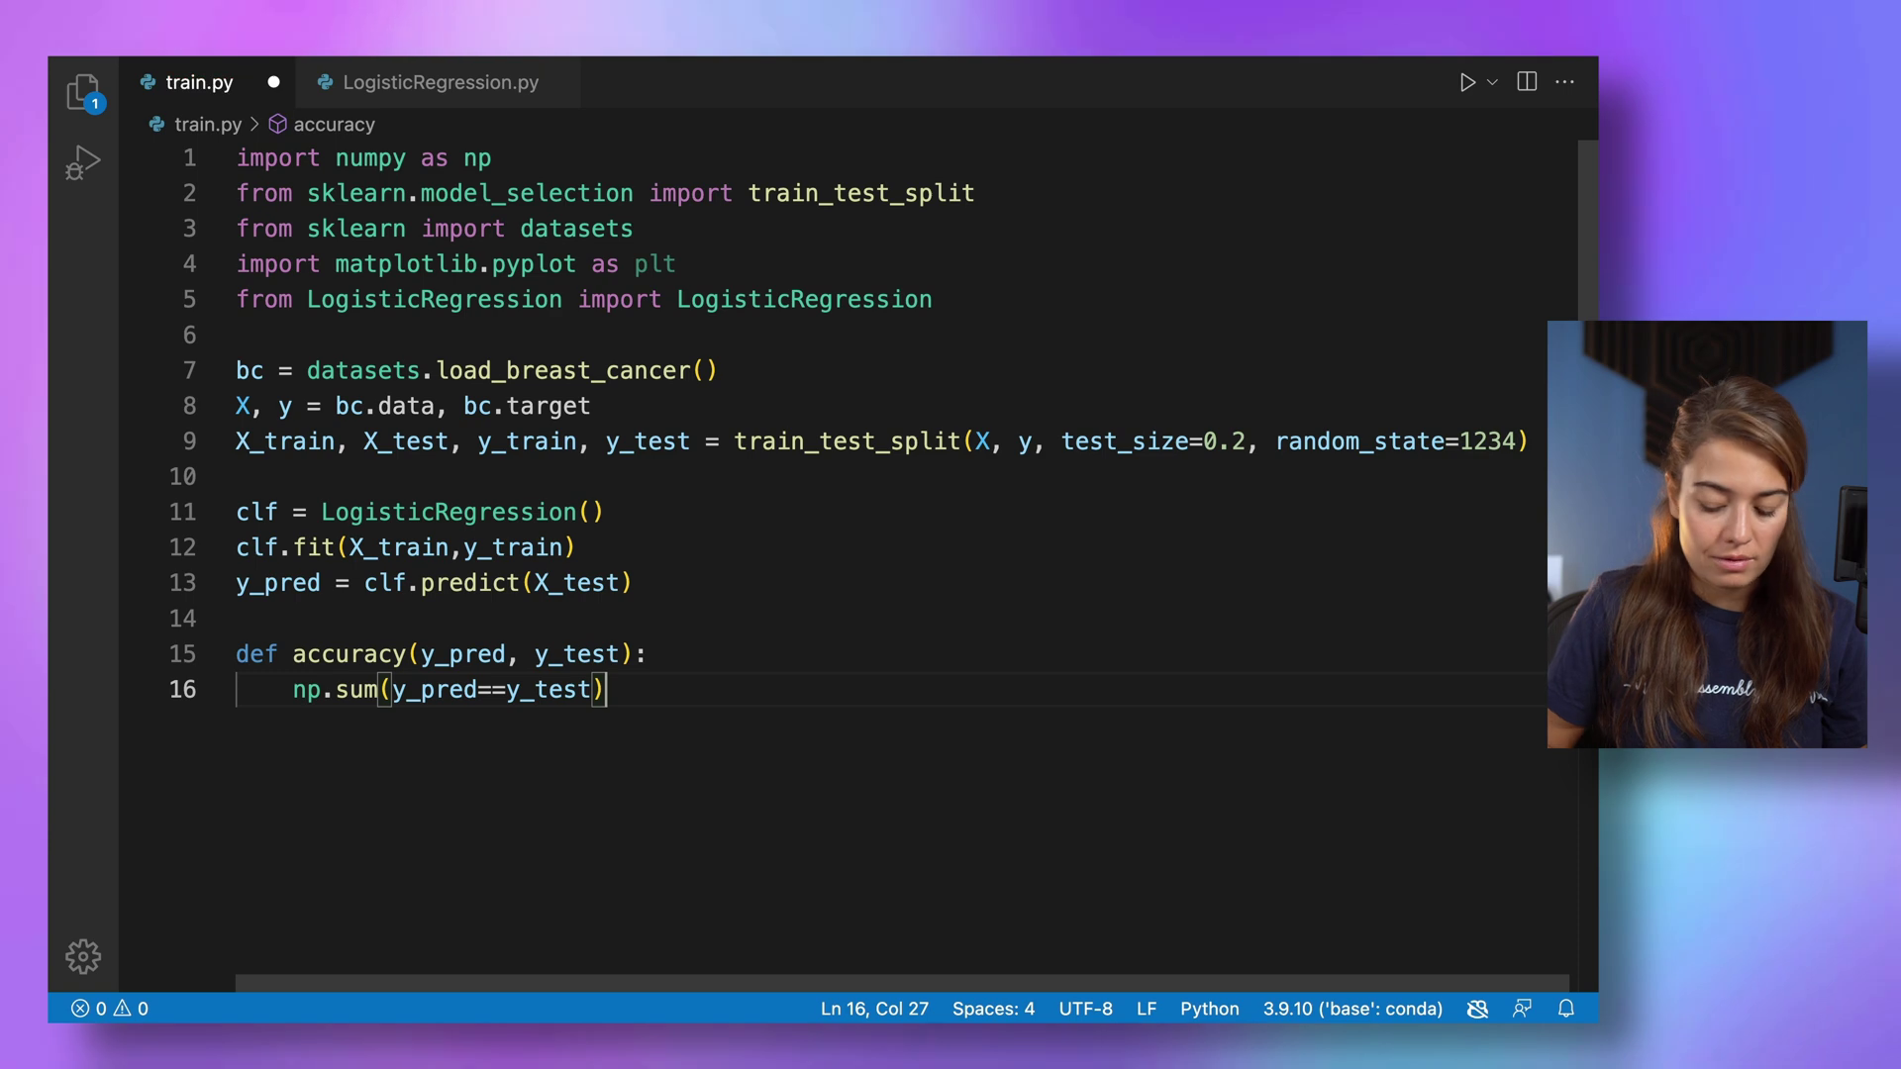
type("/")
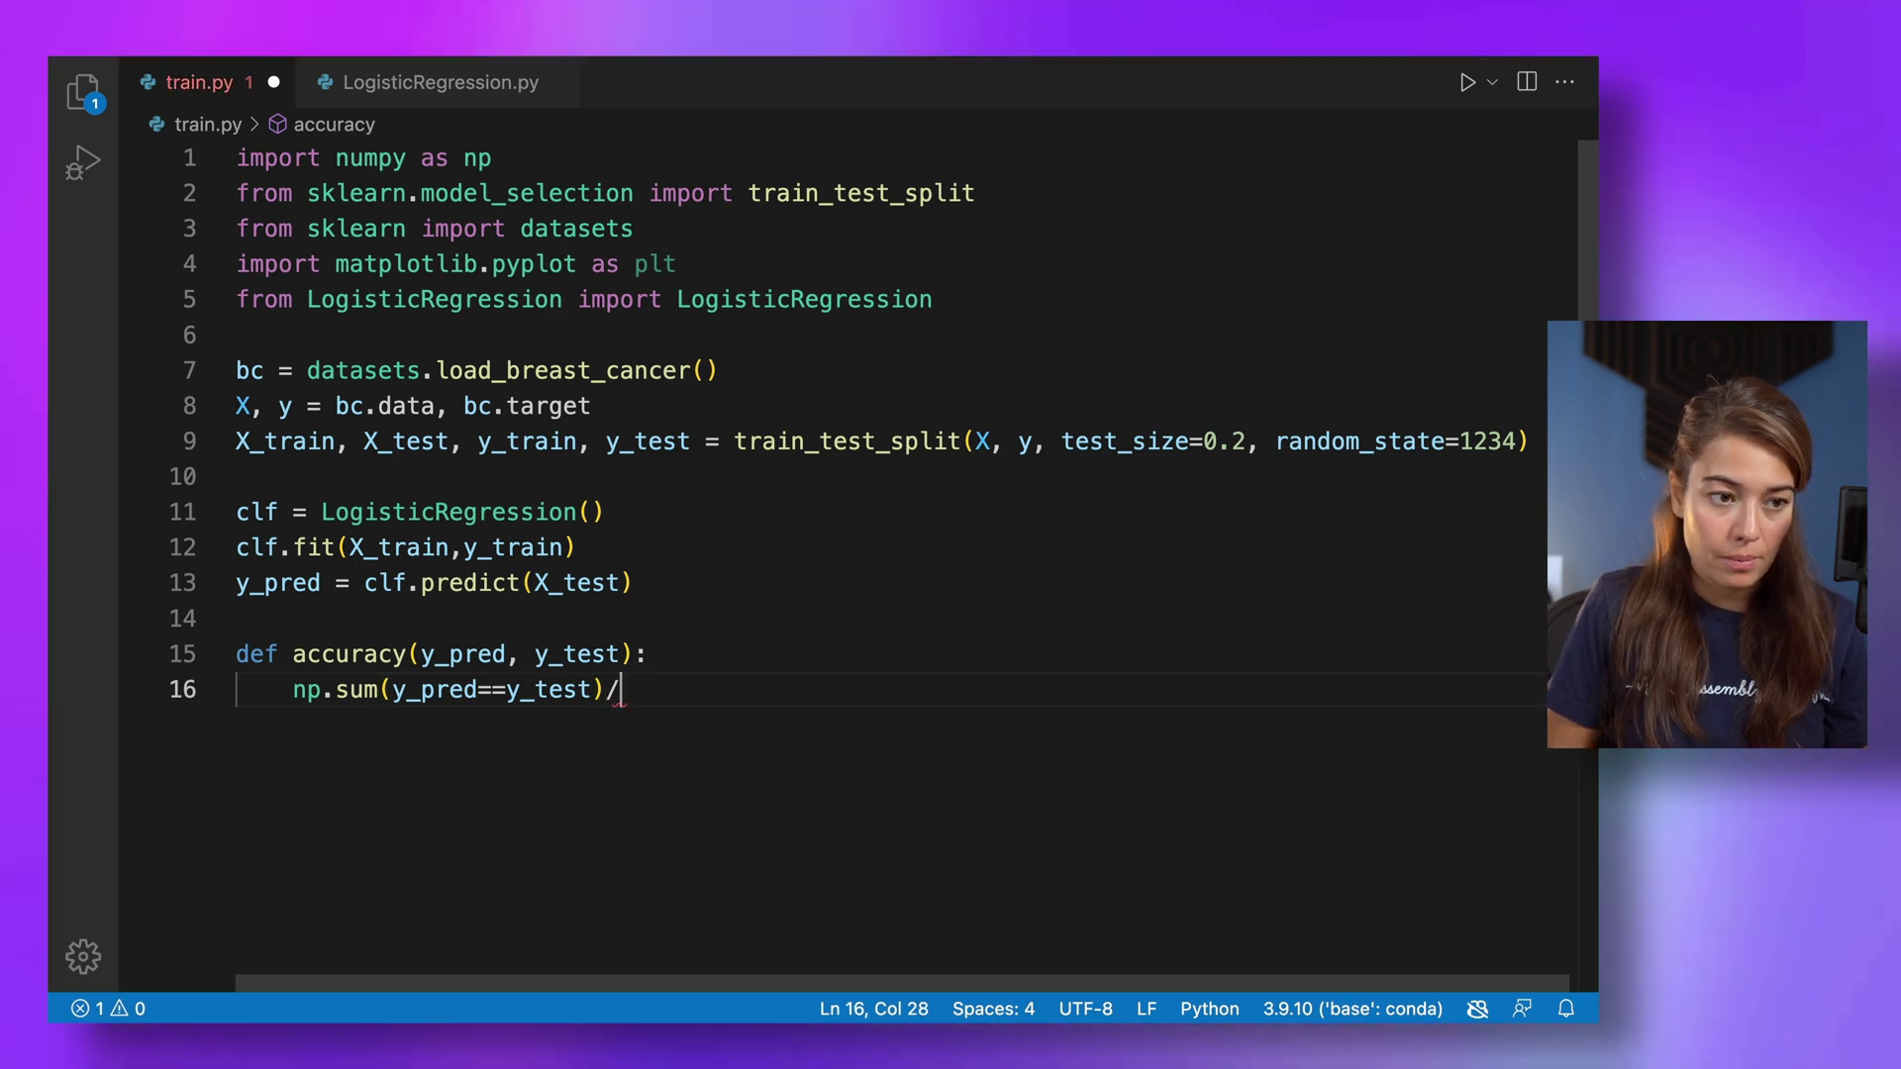
type("len(")
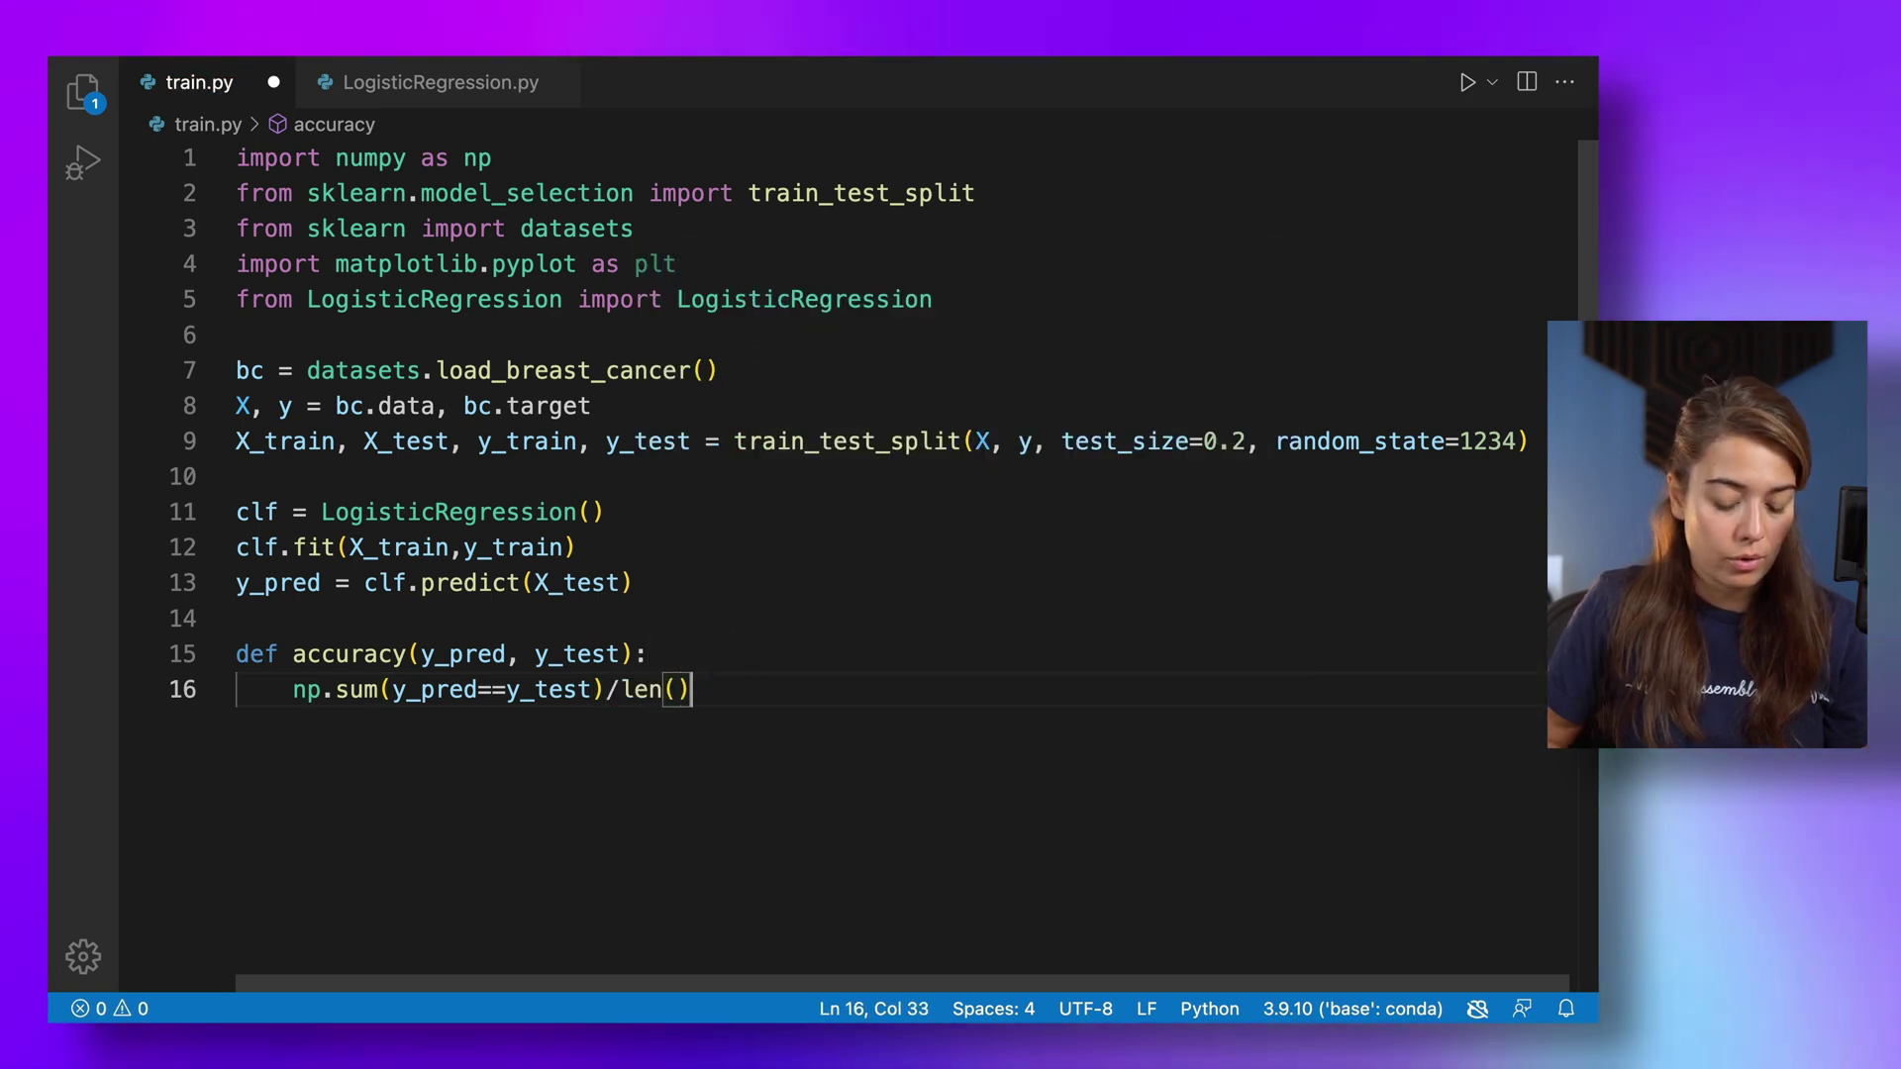
type("y_test")
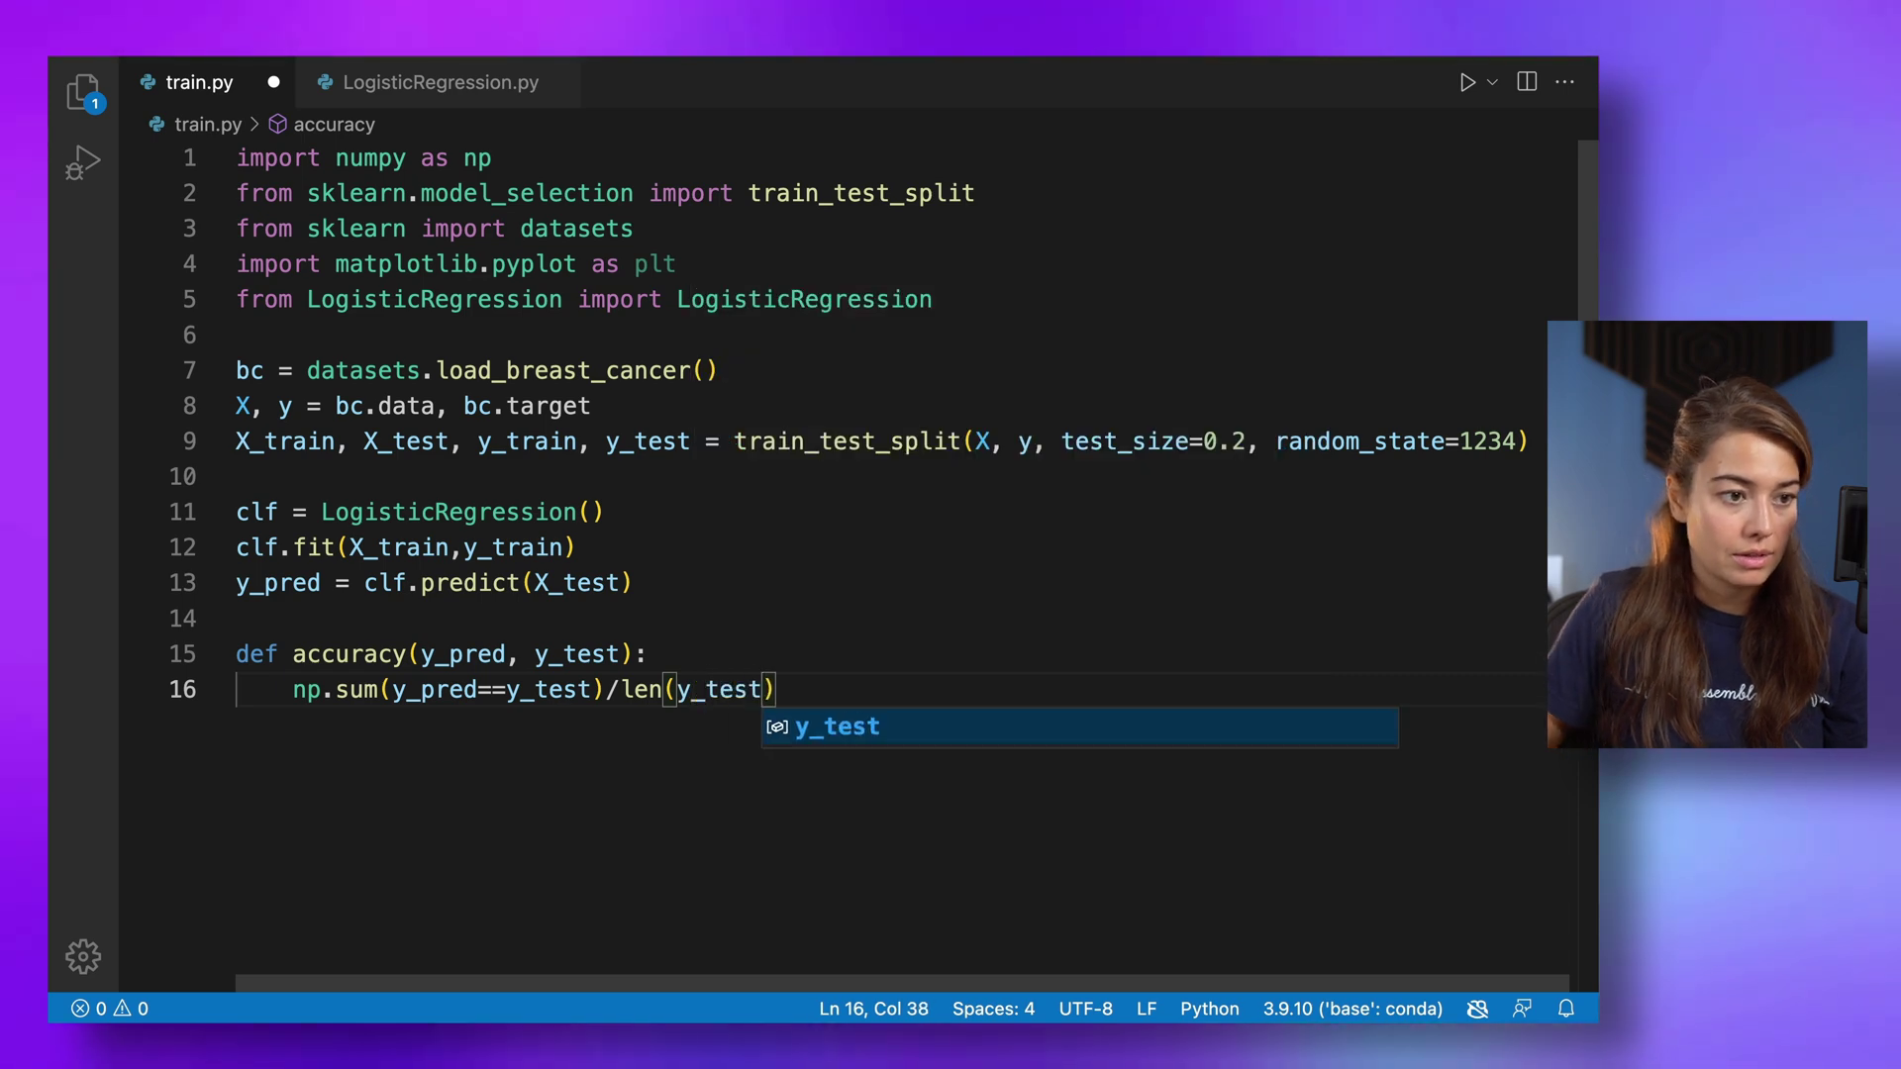
key("Home")
type("r")
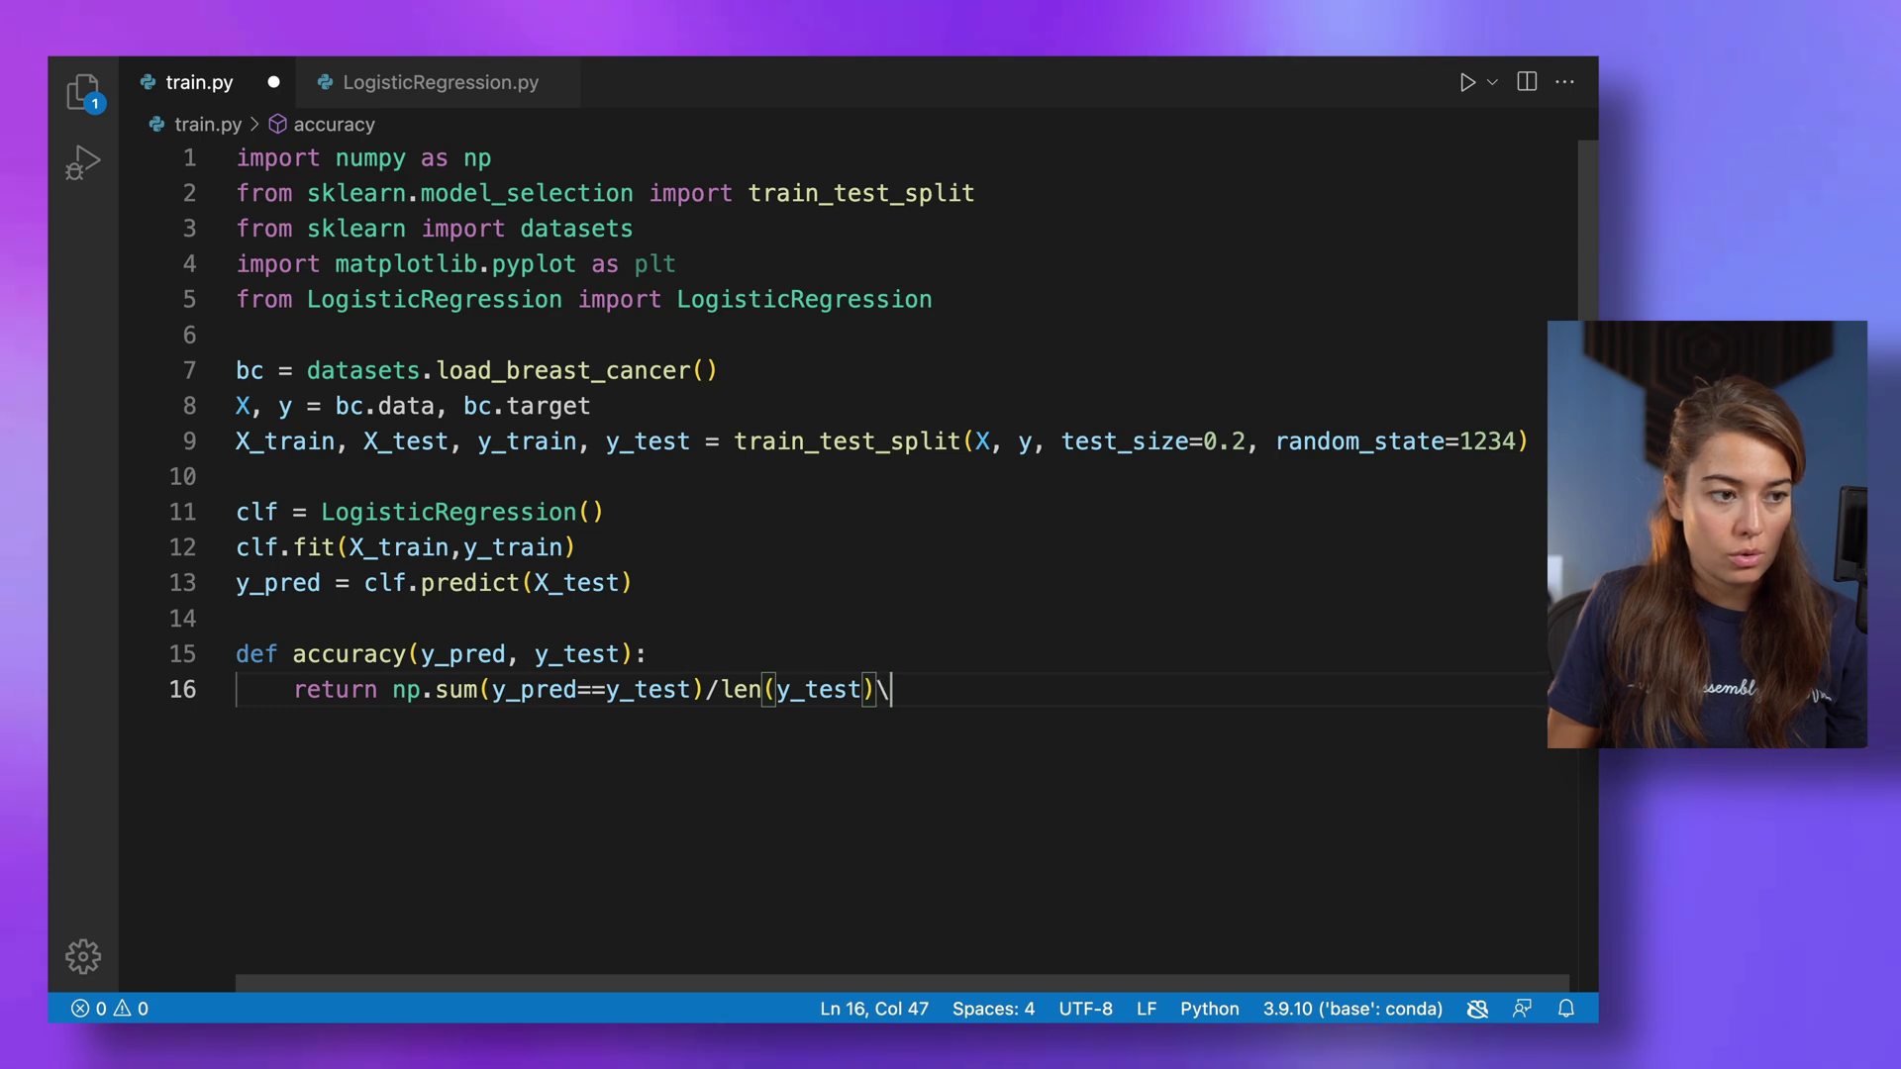
key("BackSpace")
key("Return")
key("Return")
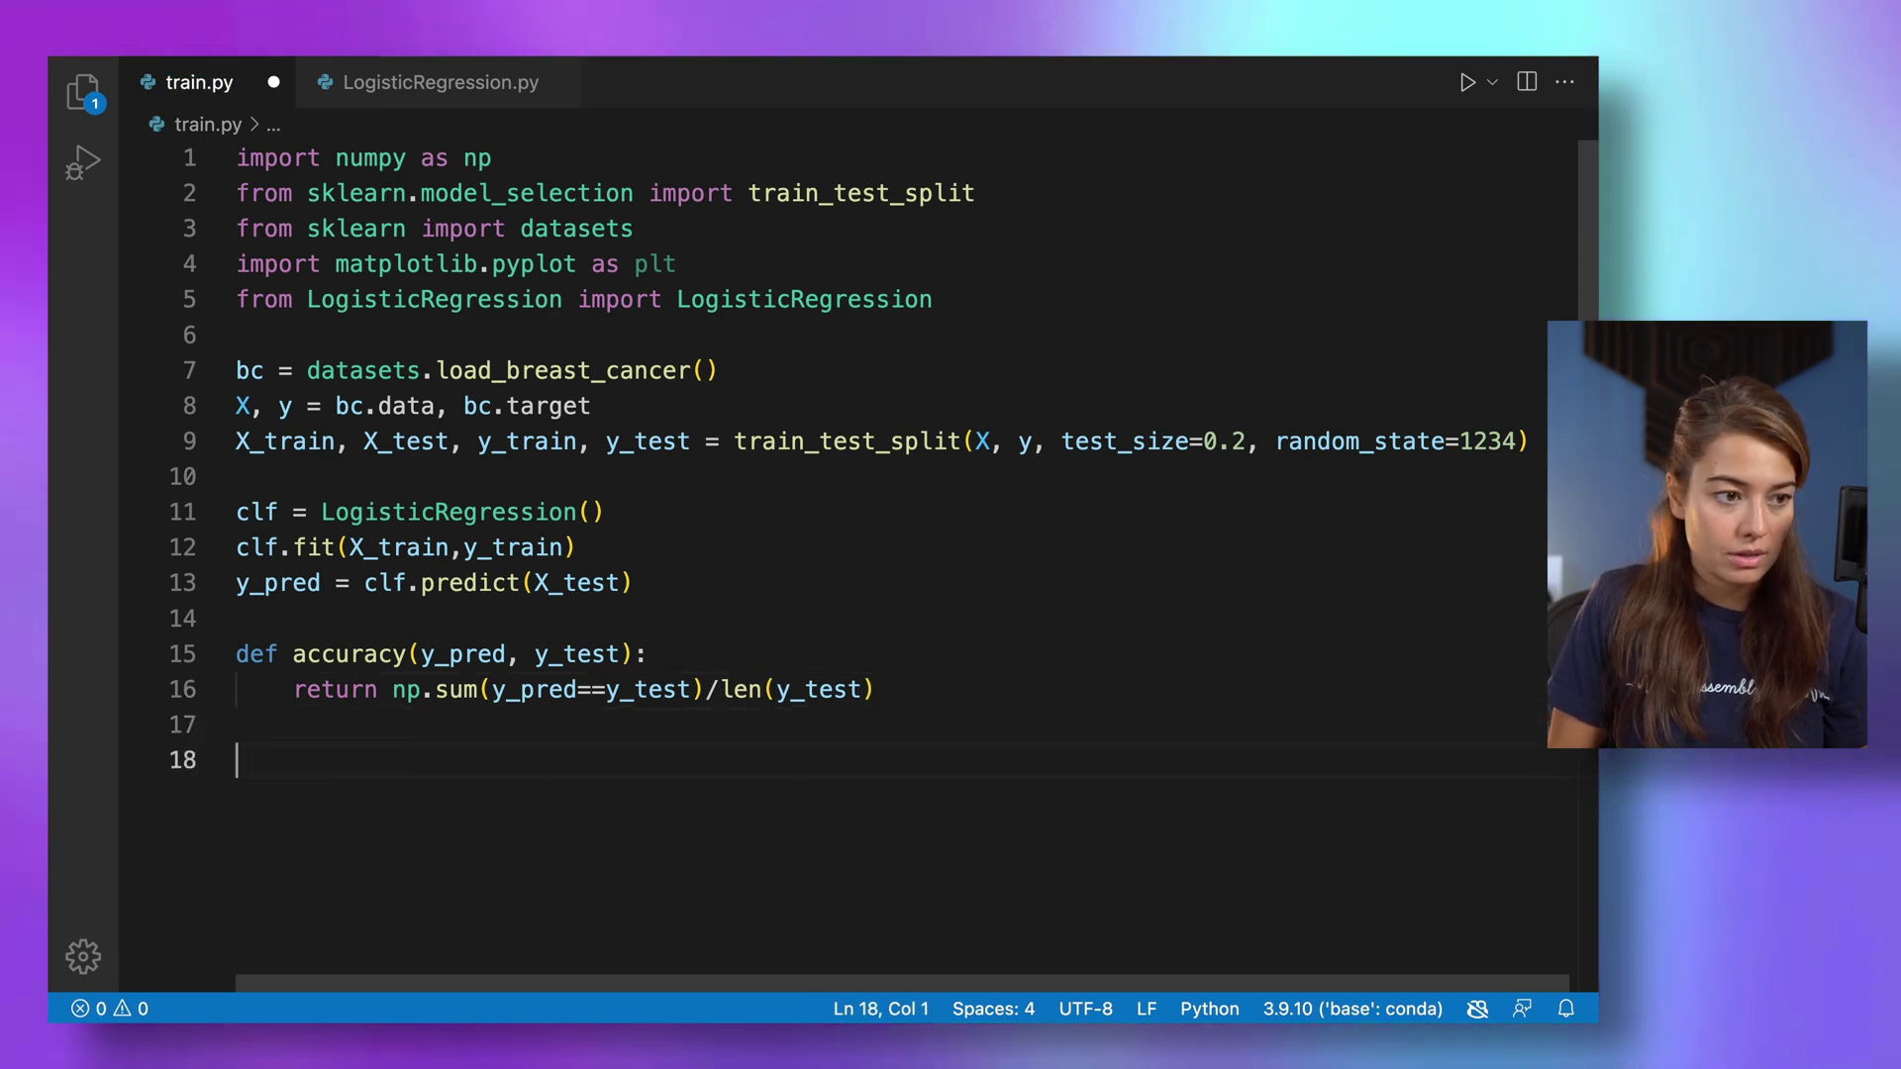
type("print()")
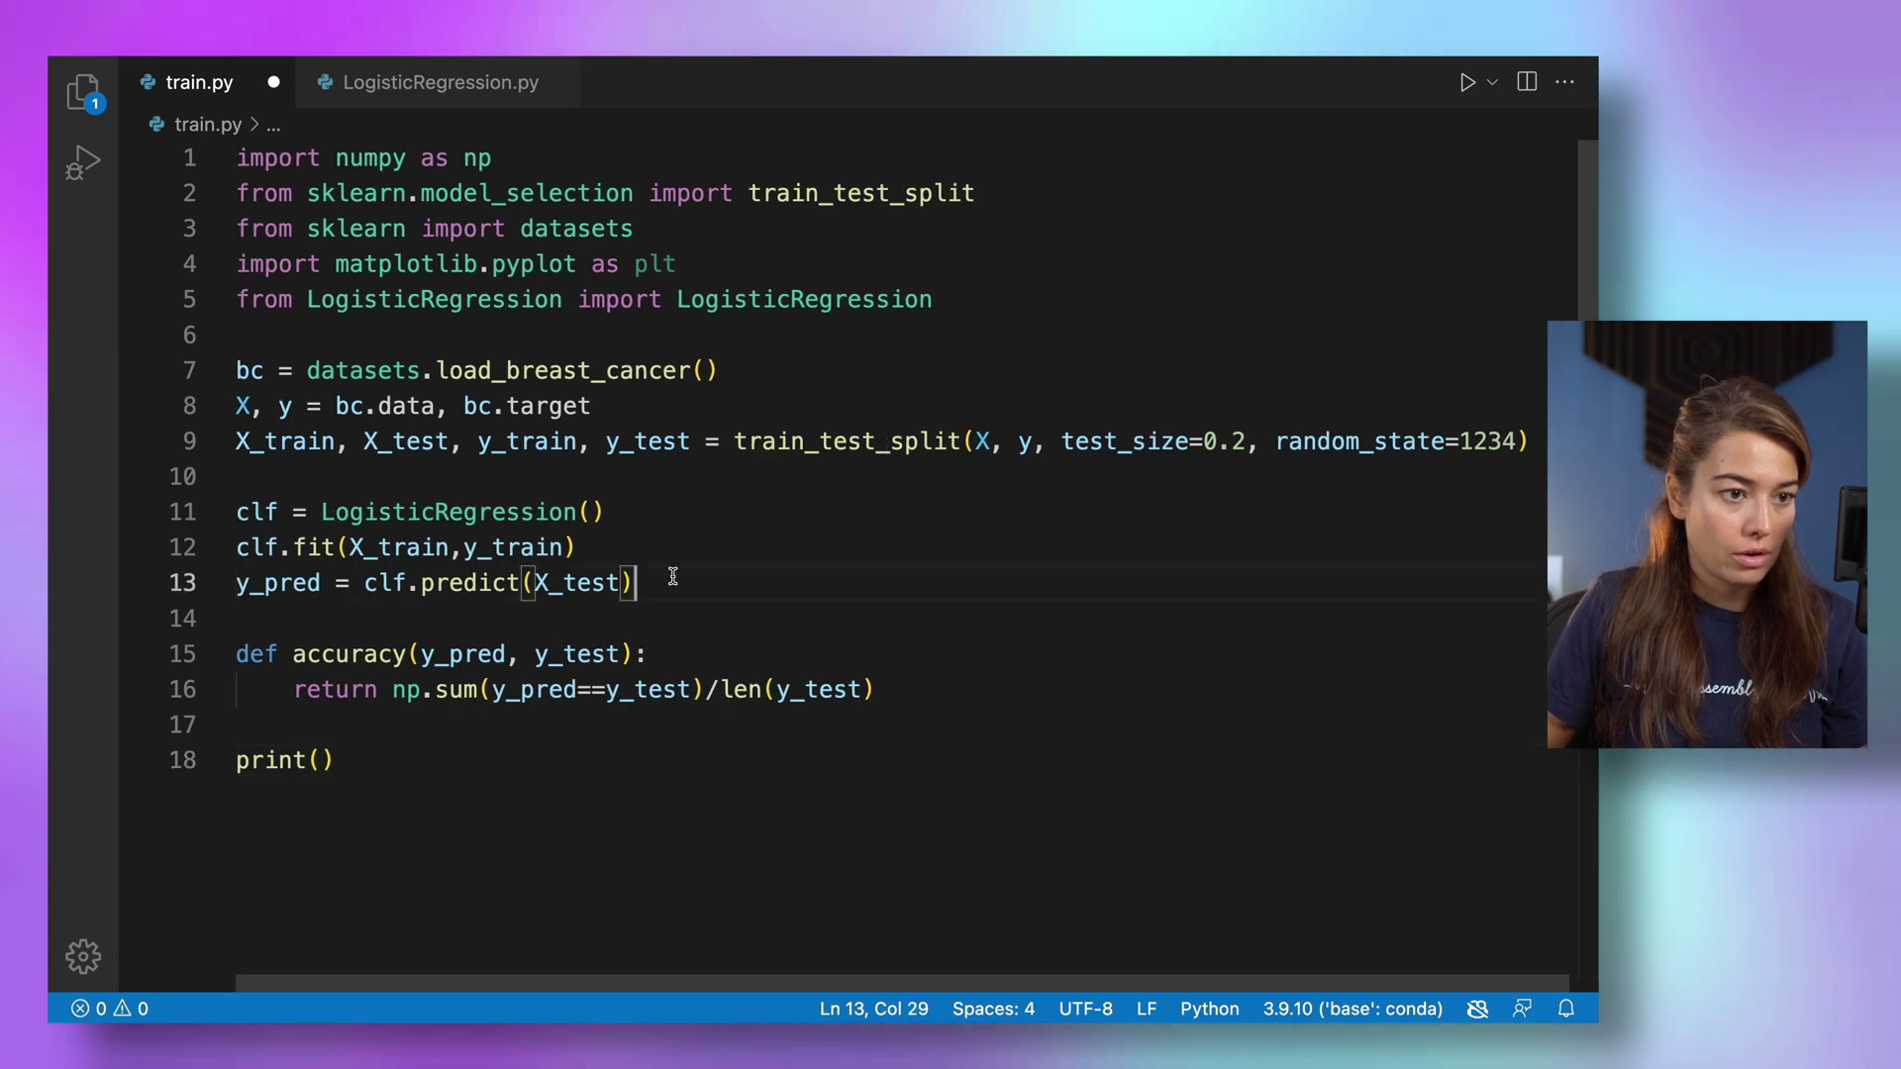
Store accuracy(y_pred, y_test) in a variable shortened to acc.
left_click(396, 725)
key("Return")
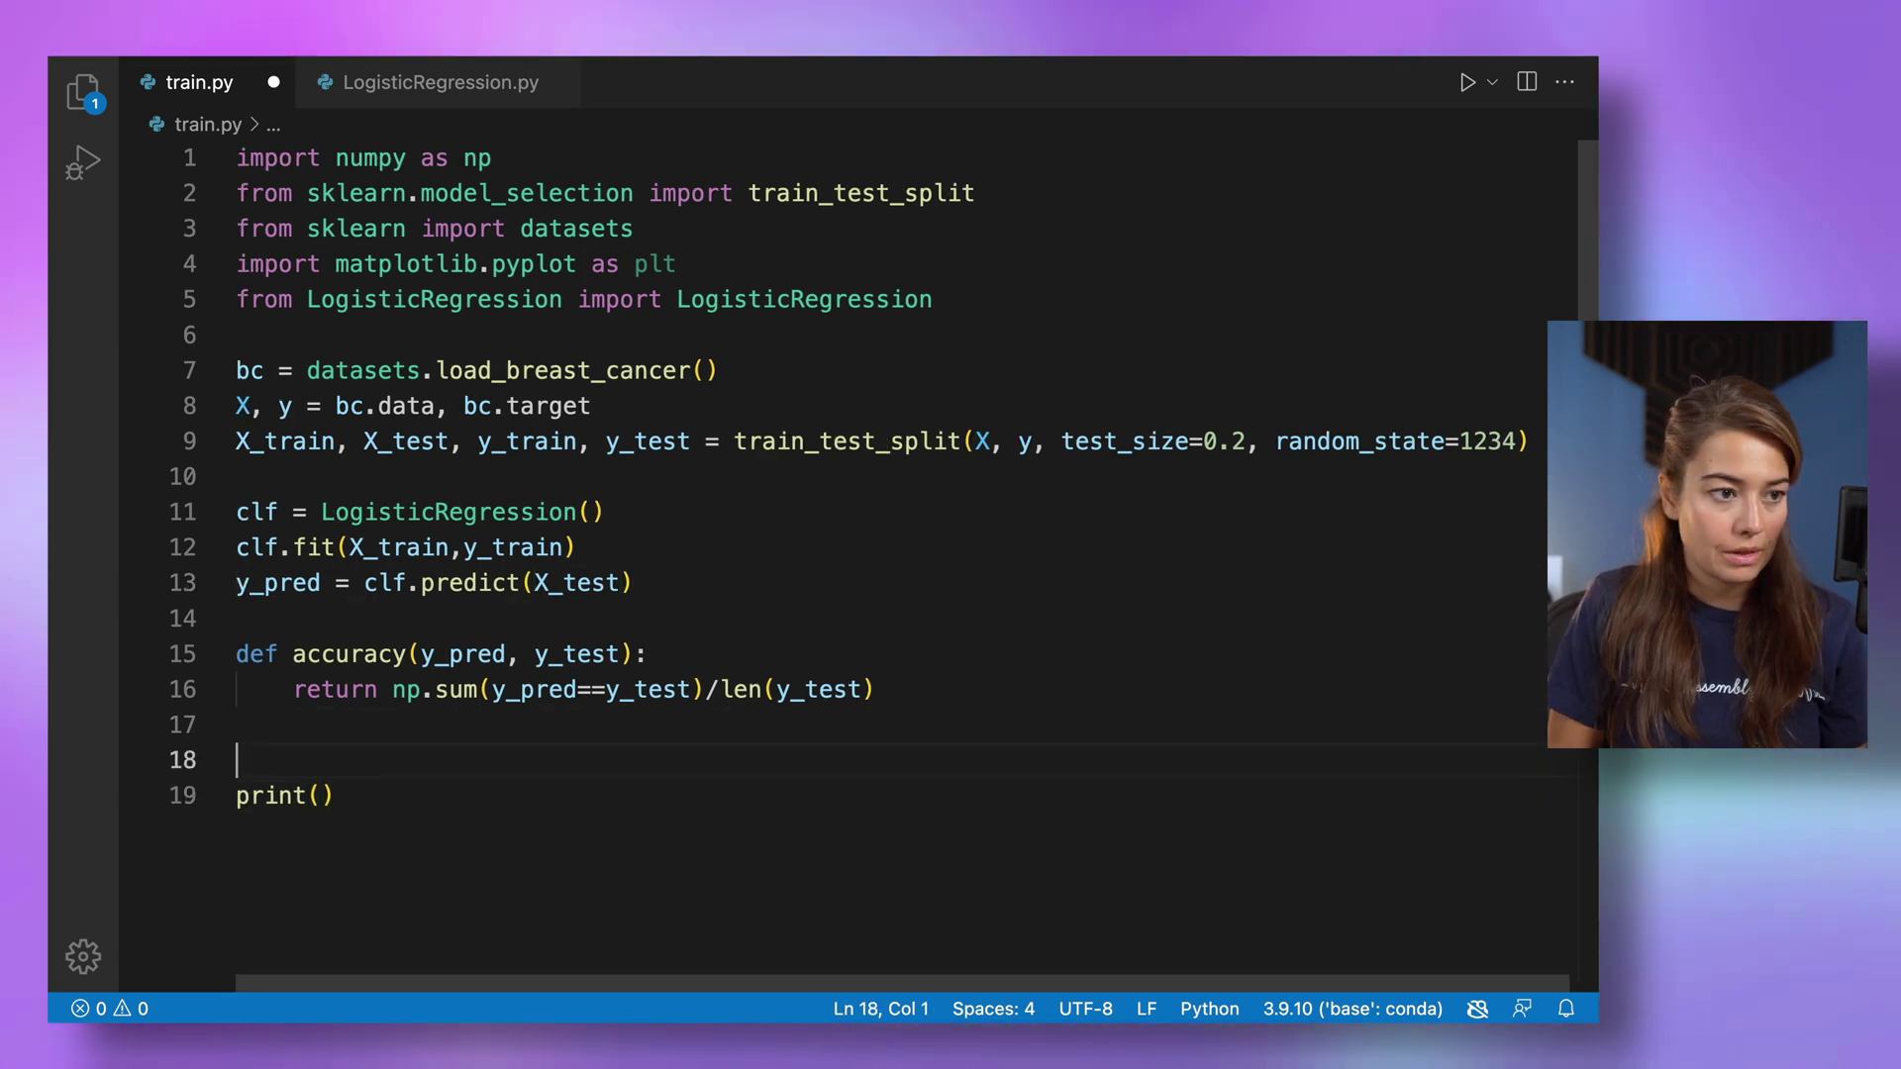
type("accuracy")
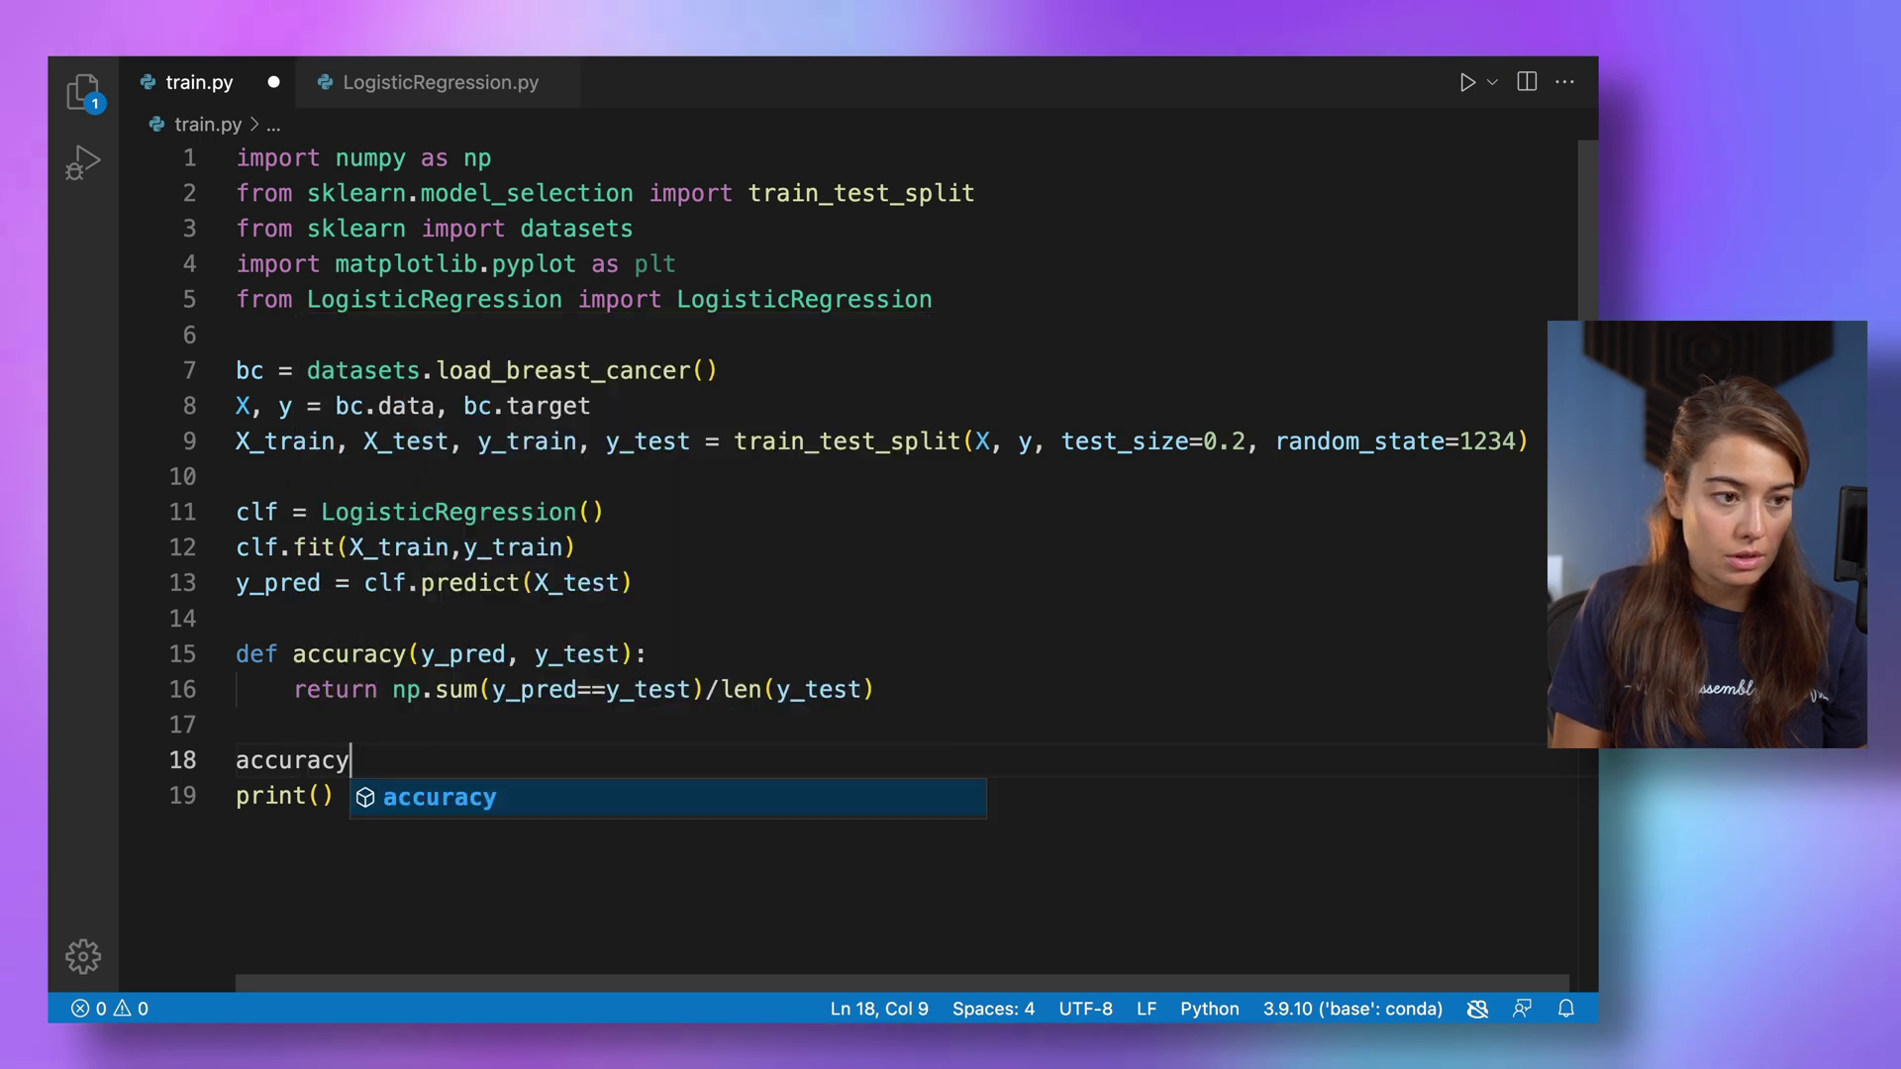
key("BackSpace")
key("BackSpace")
key("BackSpace")
key("BackSpace")
key("BackSpace")
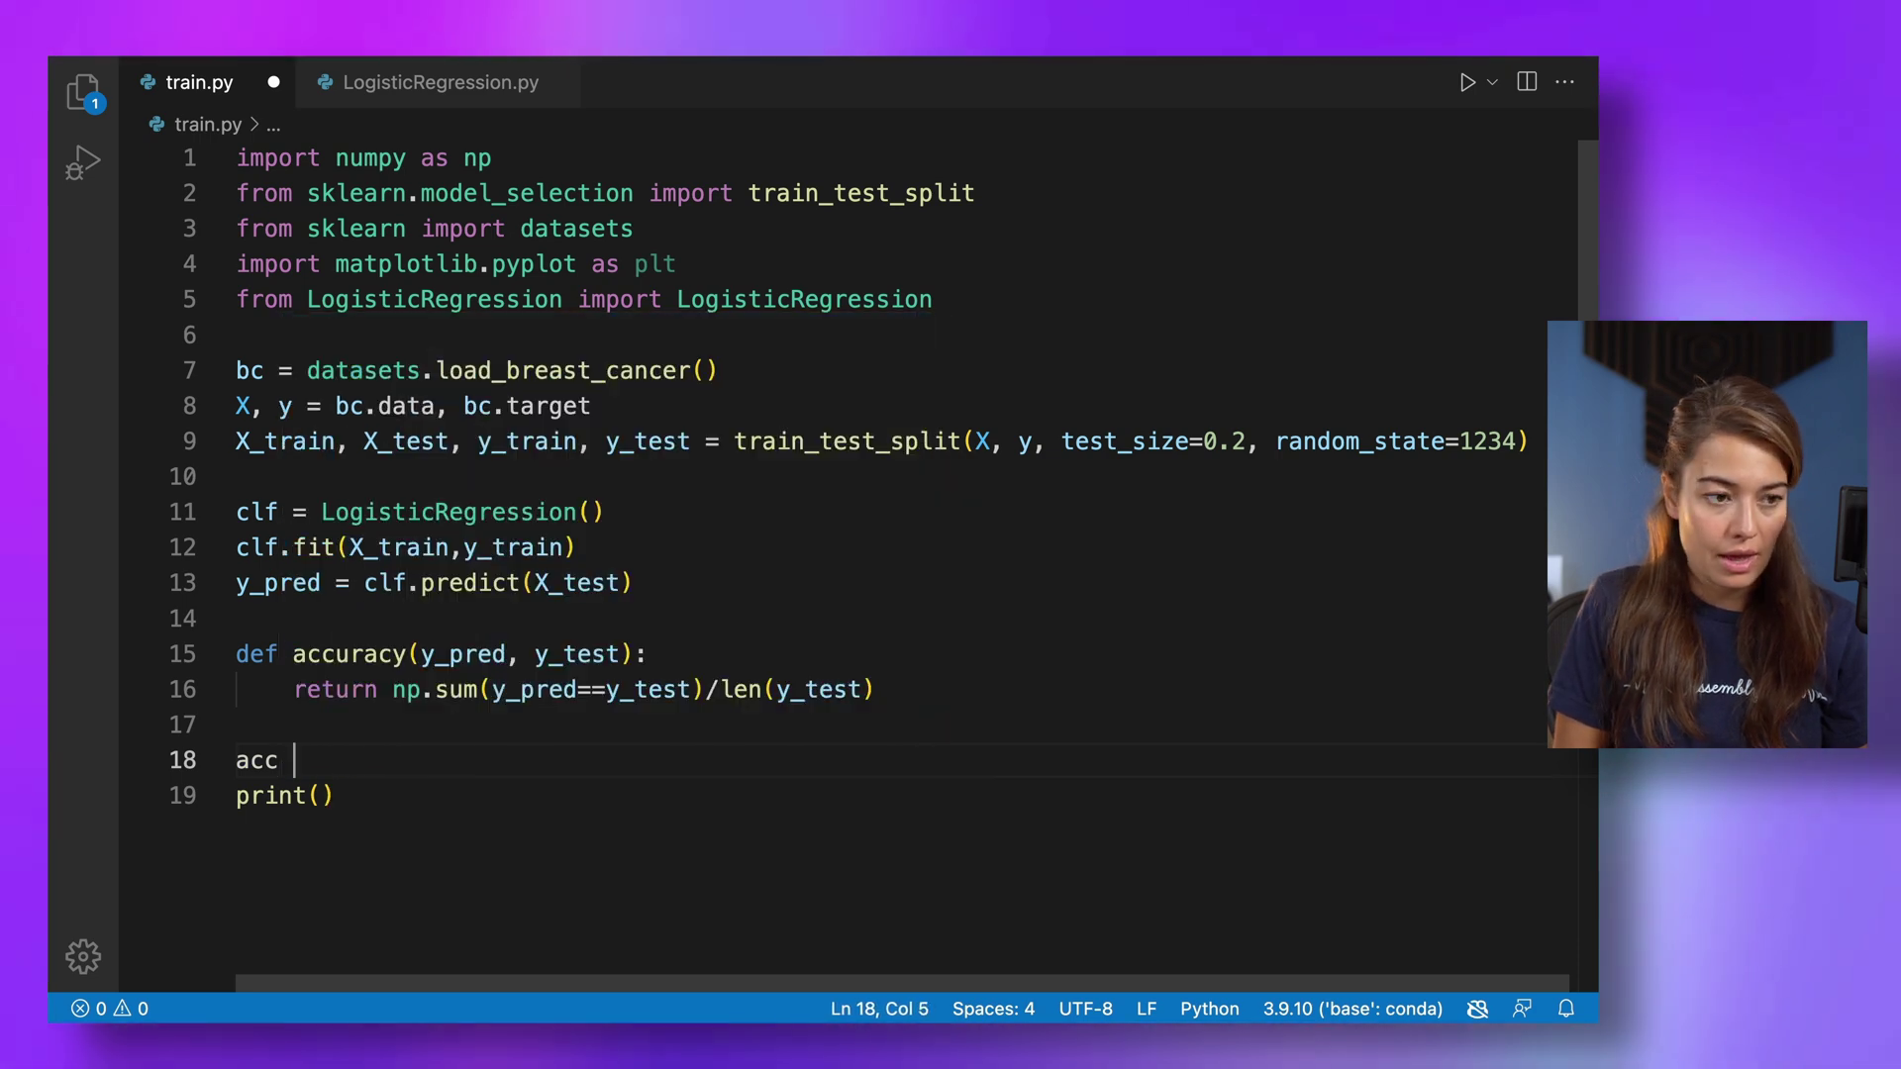
type("==")
key("BackSpace")
key("BackSpace")
type("a")
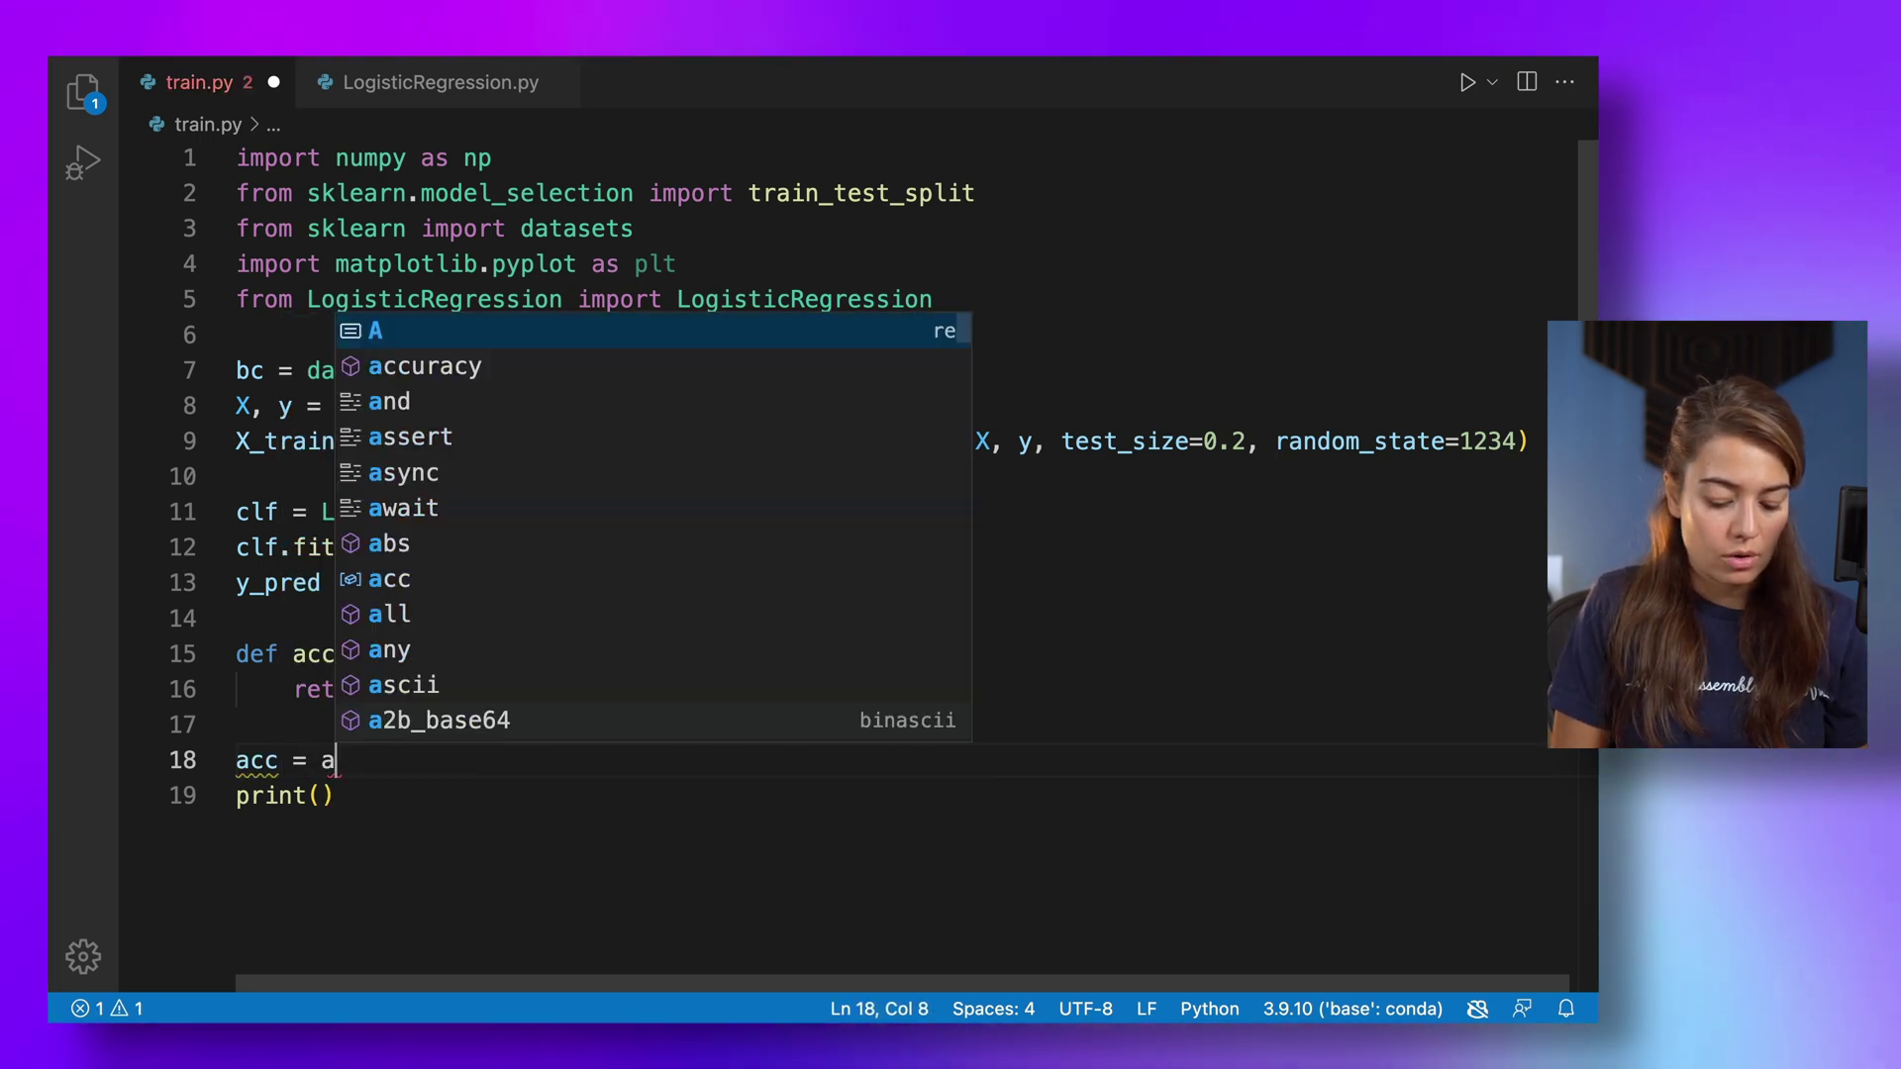
type("ccuracy(")
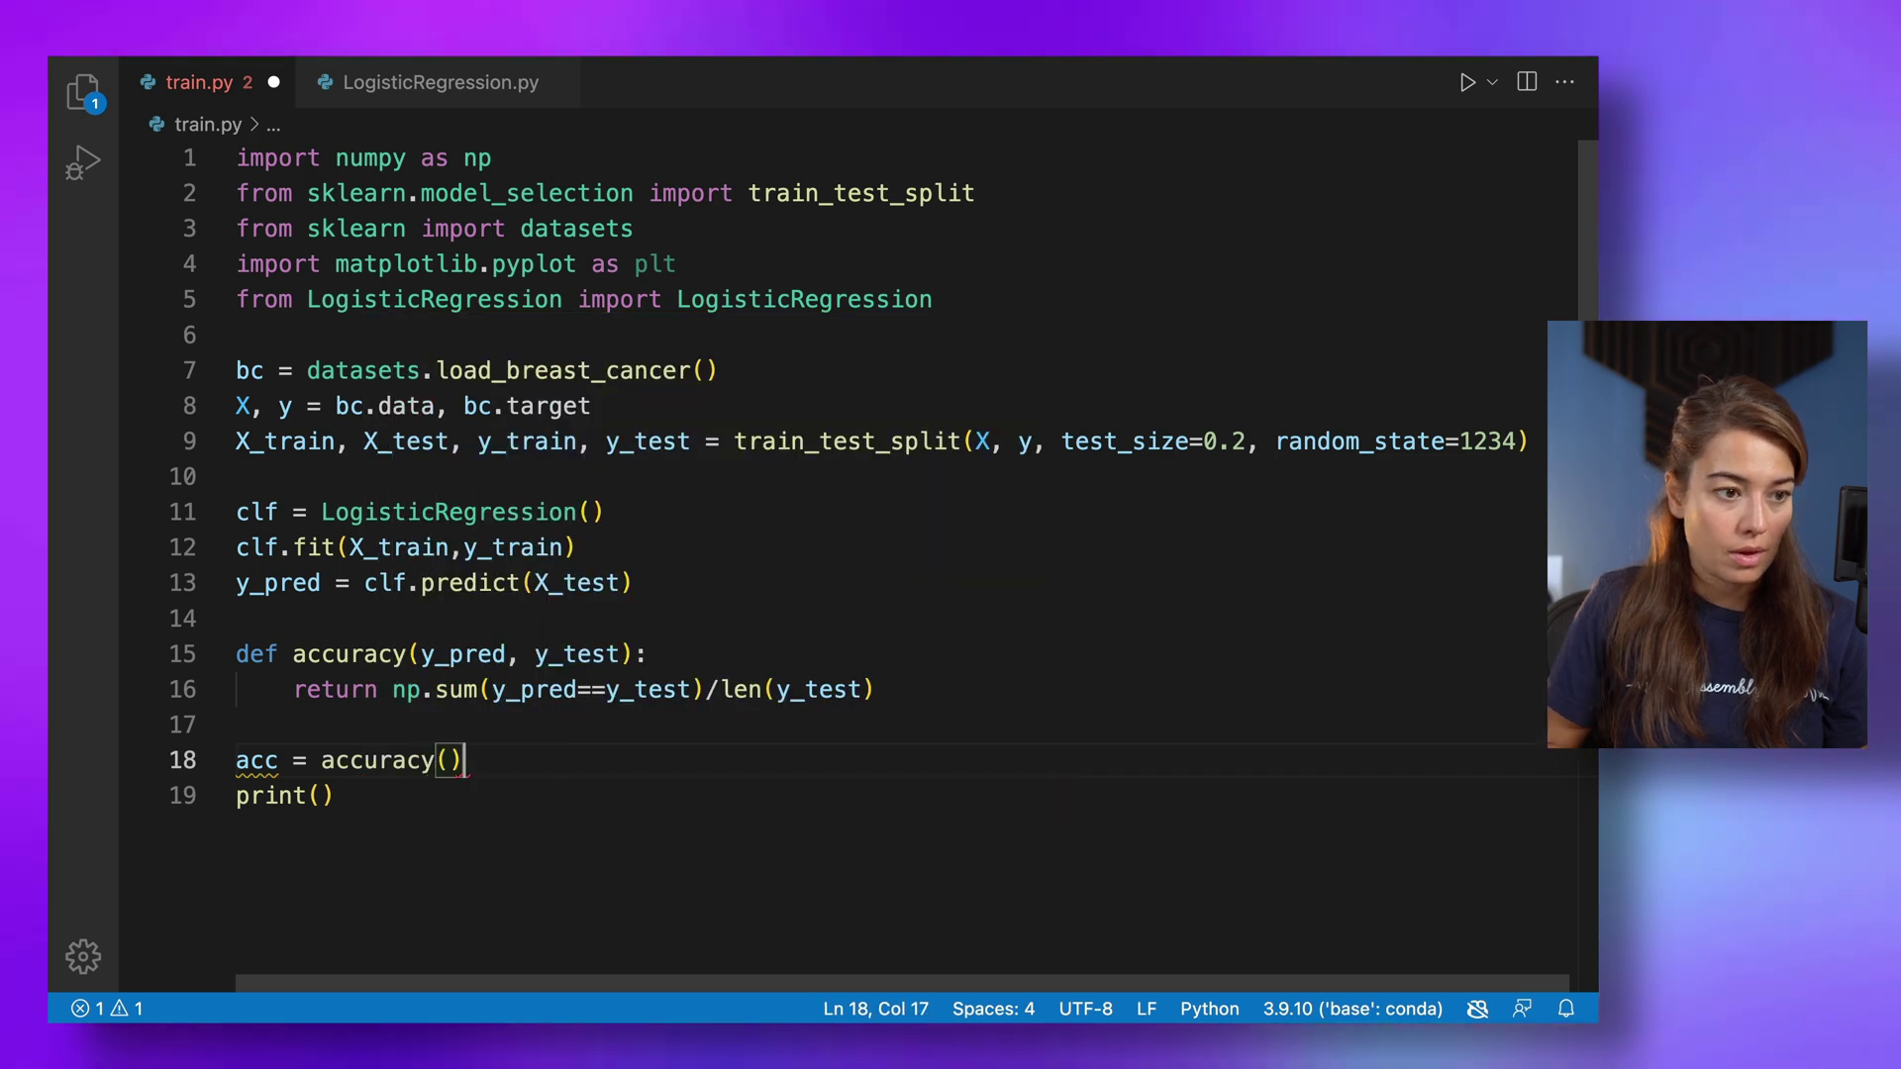
type("y_")
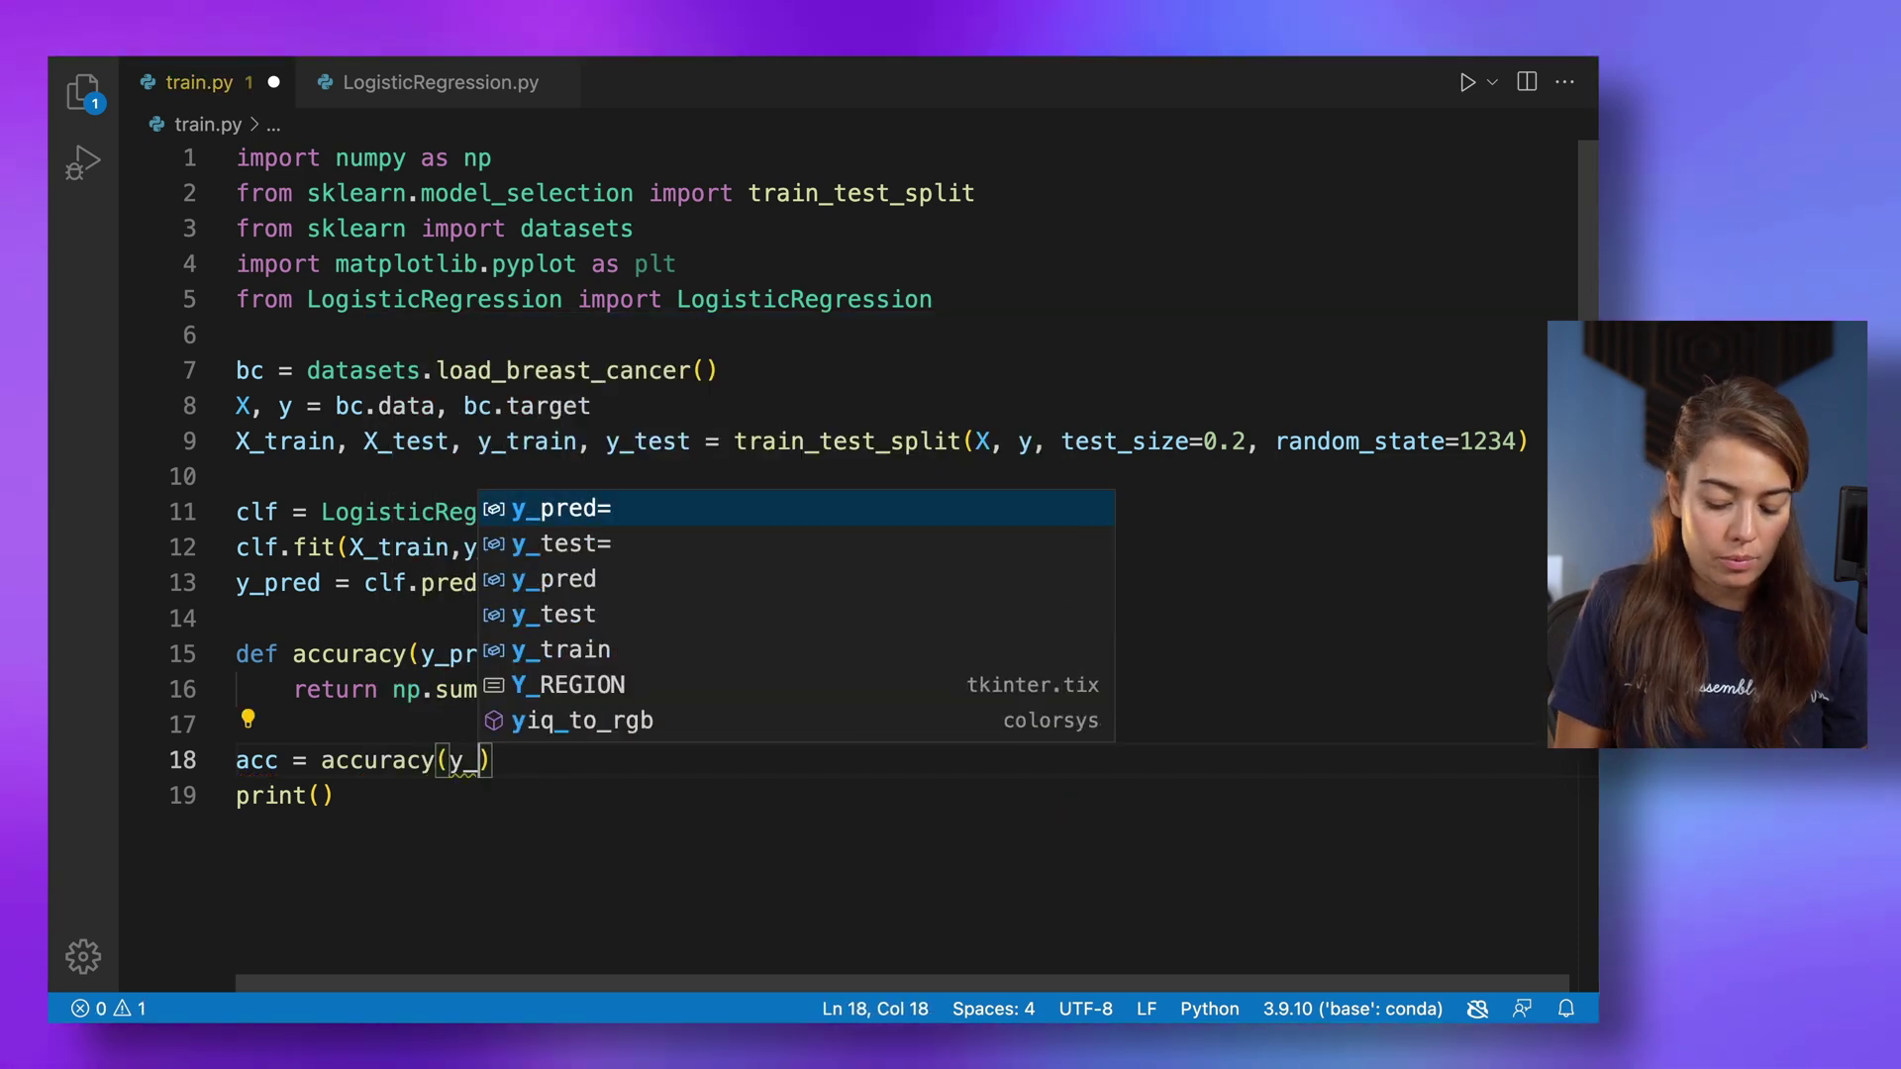
type("pred, y_")
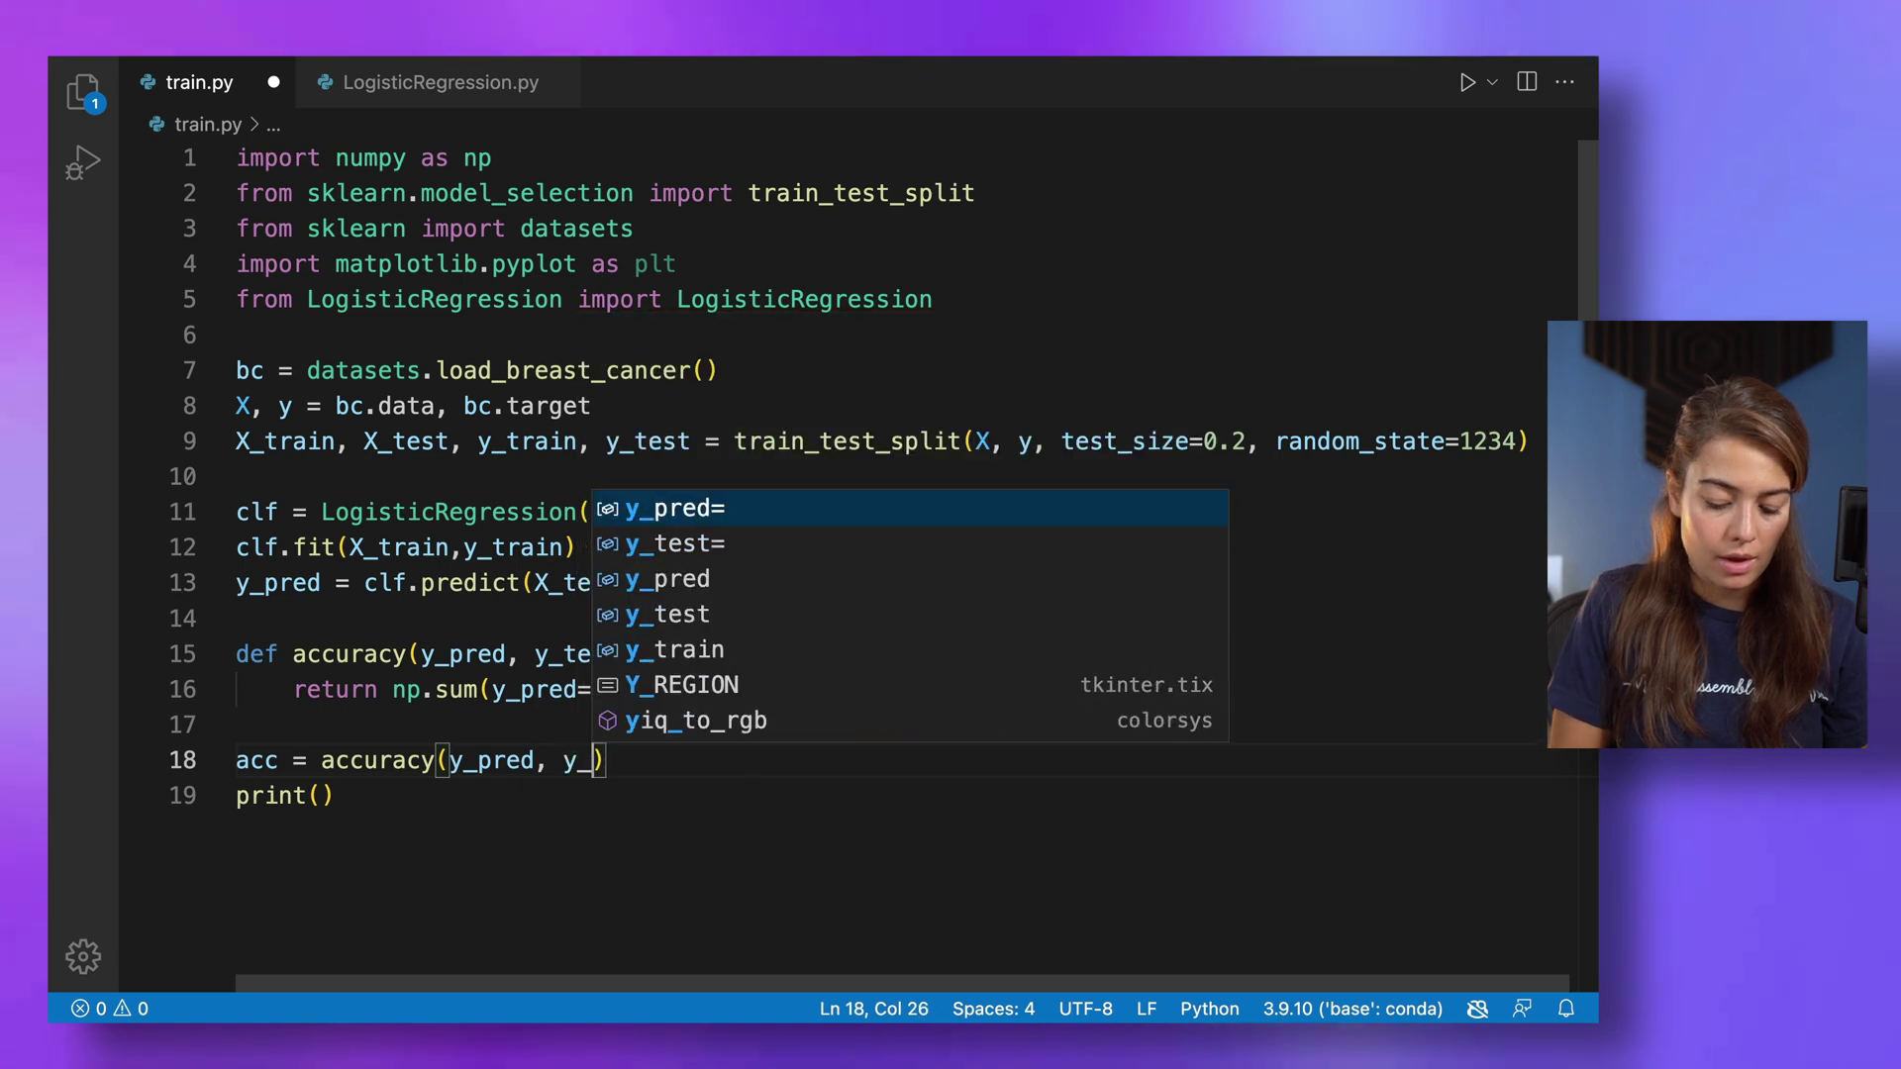
type("test")
Place acc inside print() on line 19 so the accuracy is printed.
left_click(372, 795)
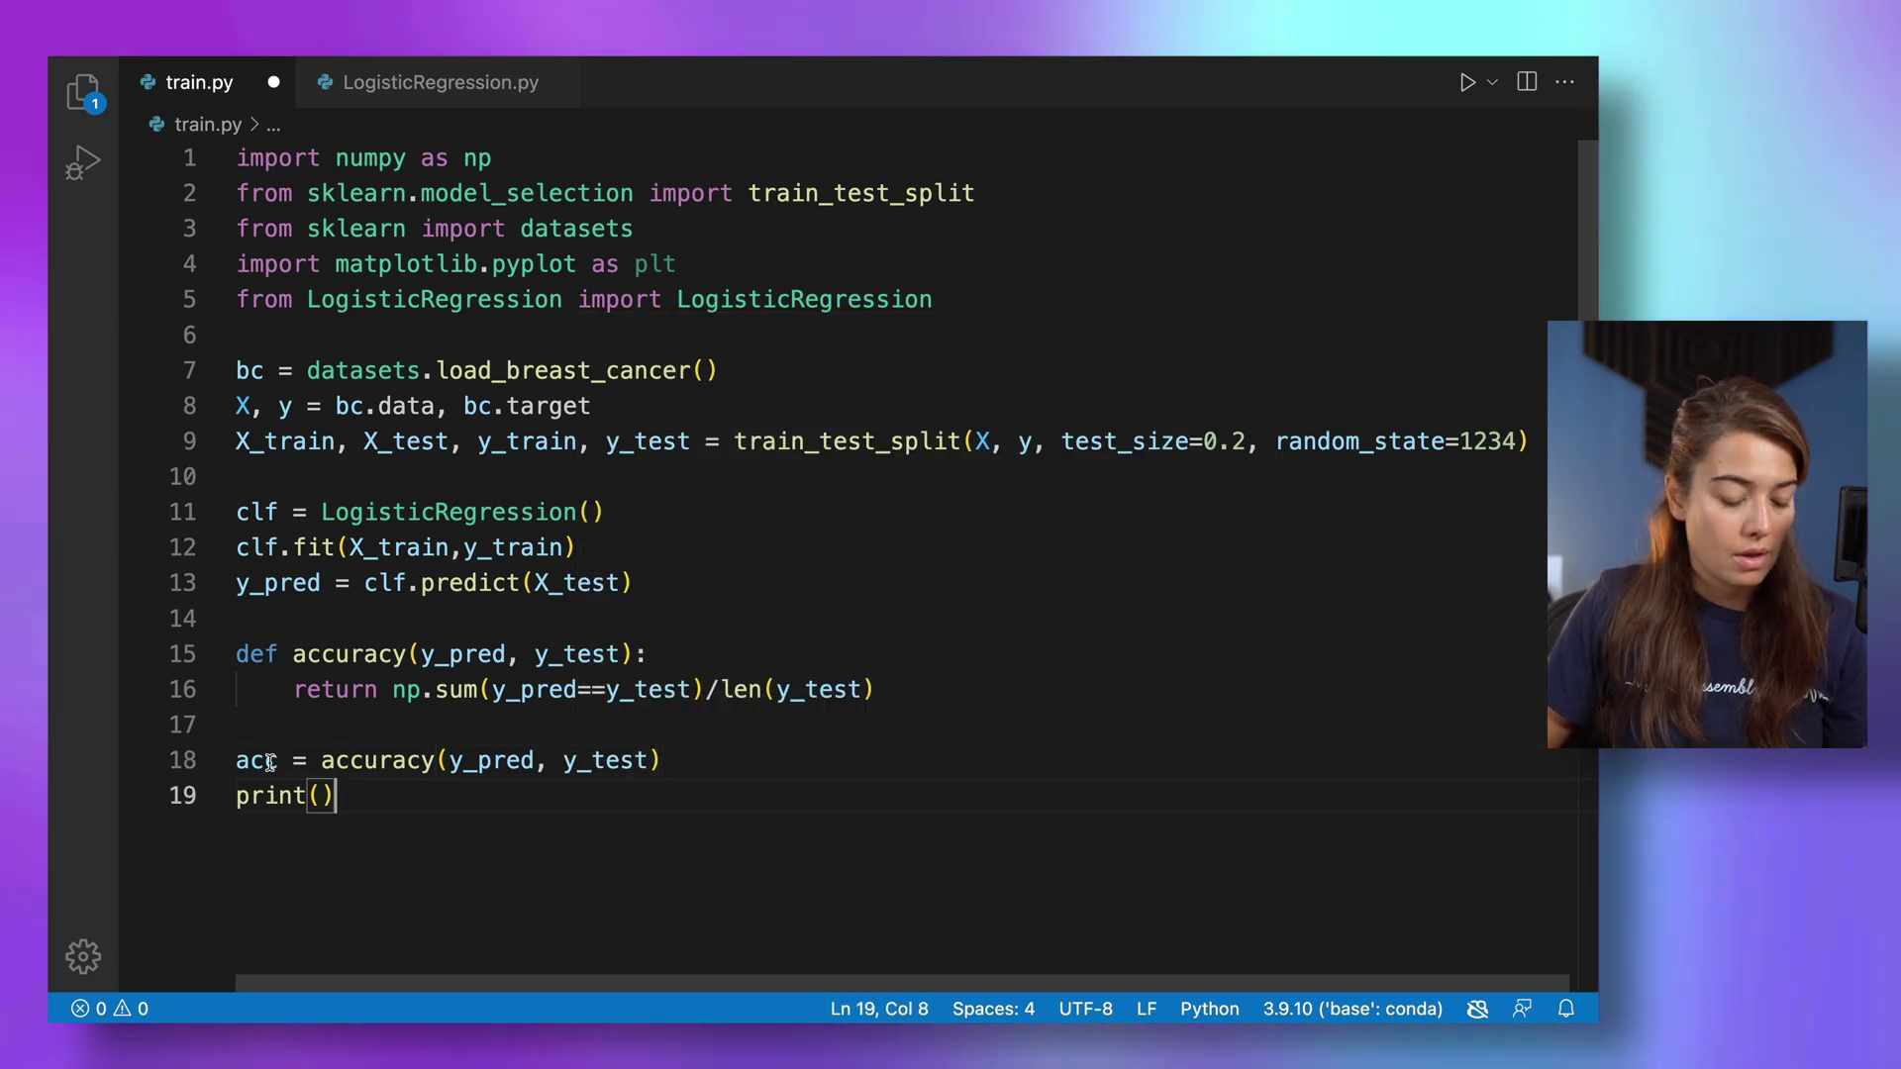
double_click(255, 762)
left_click(319, 796)
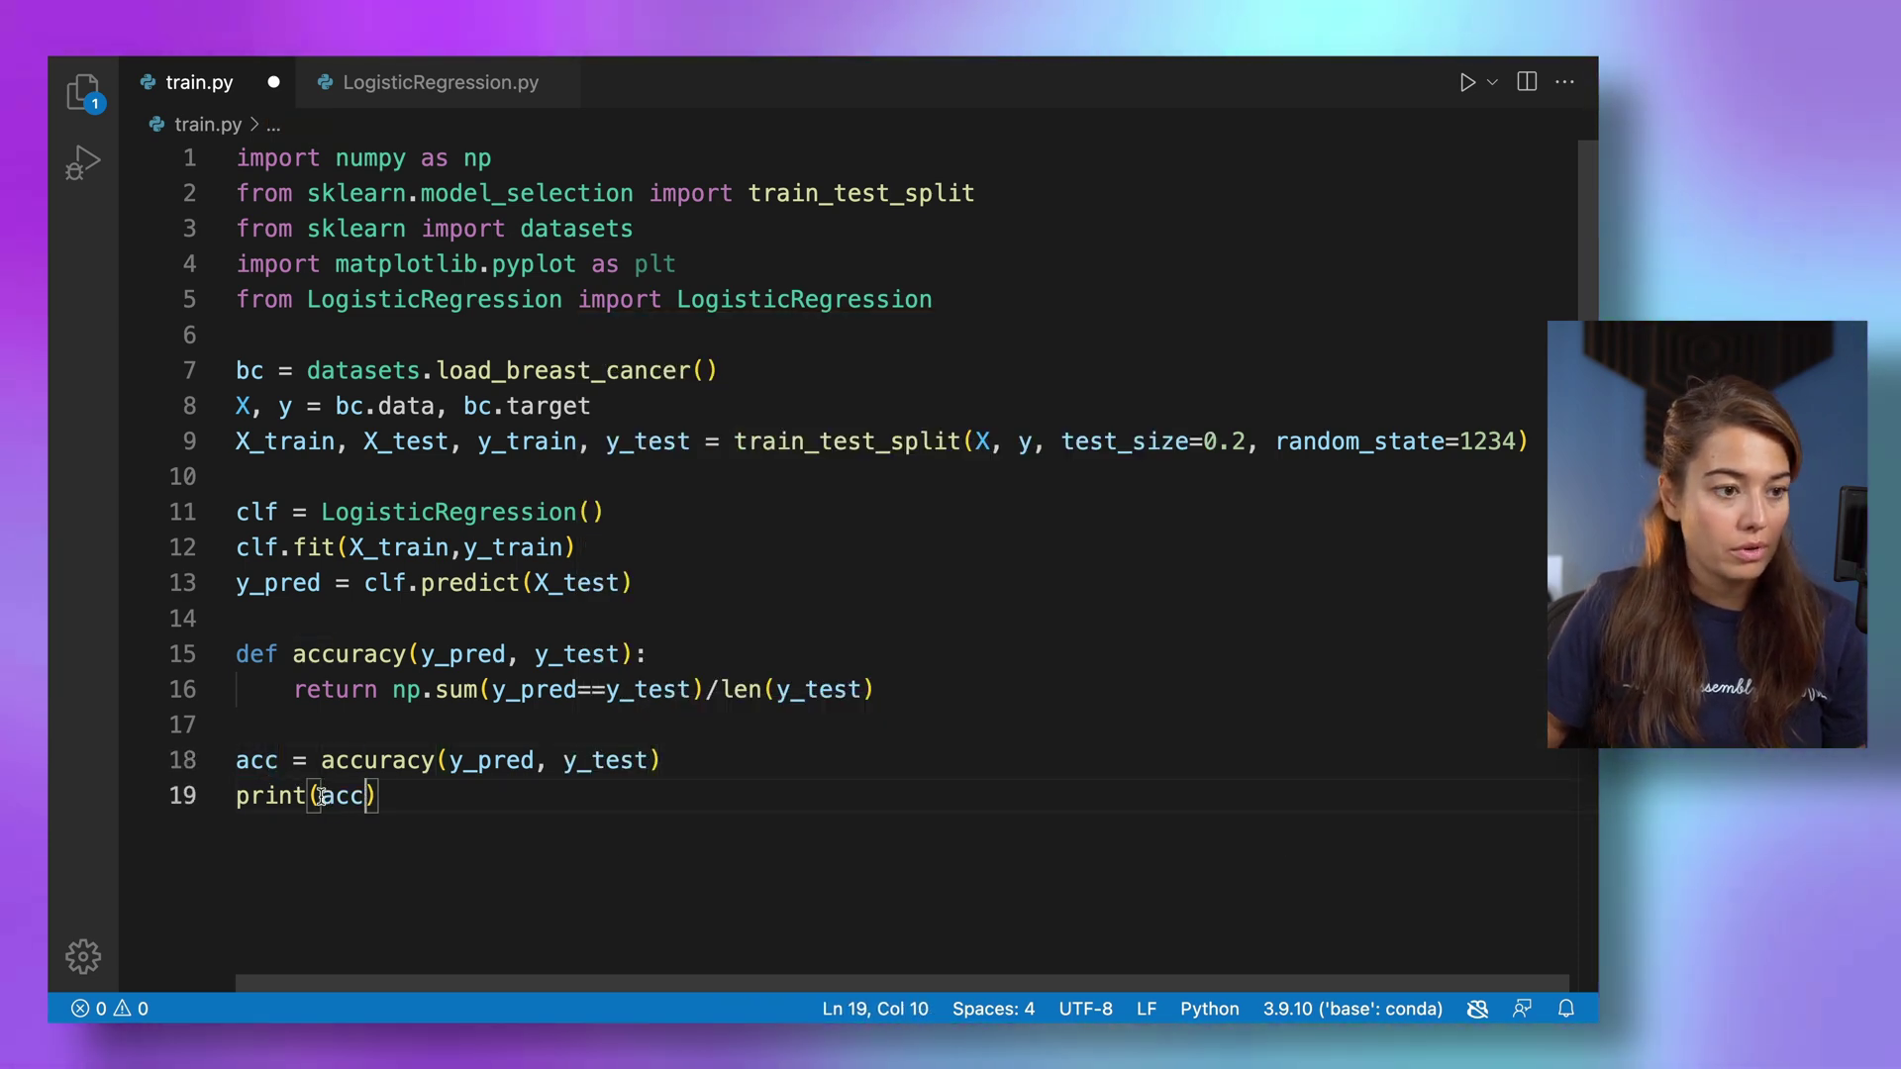
Run train.py, hit the AttributeError, and replace self.features with n_features in np.zeros in LogisticRegression.py.
left_click(1468, 82)
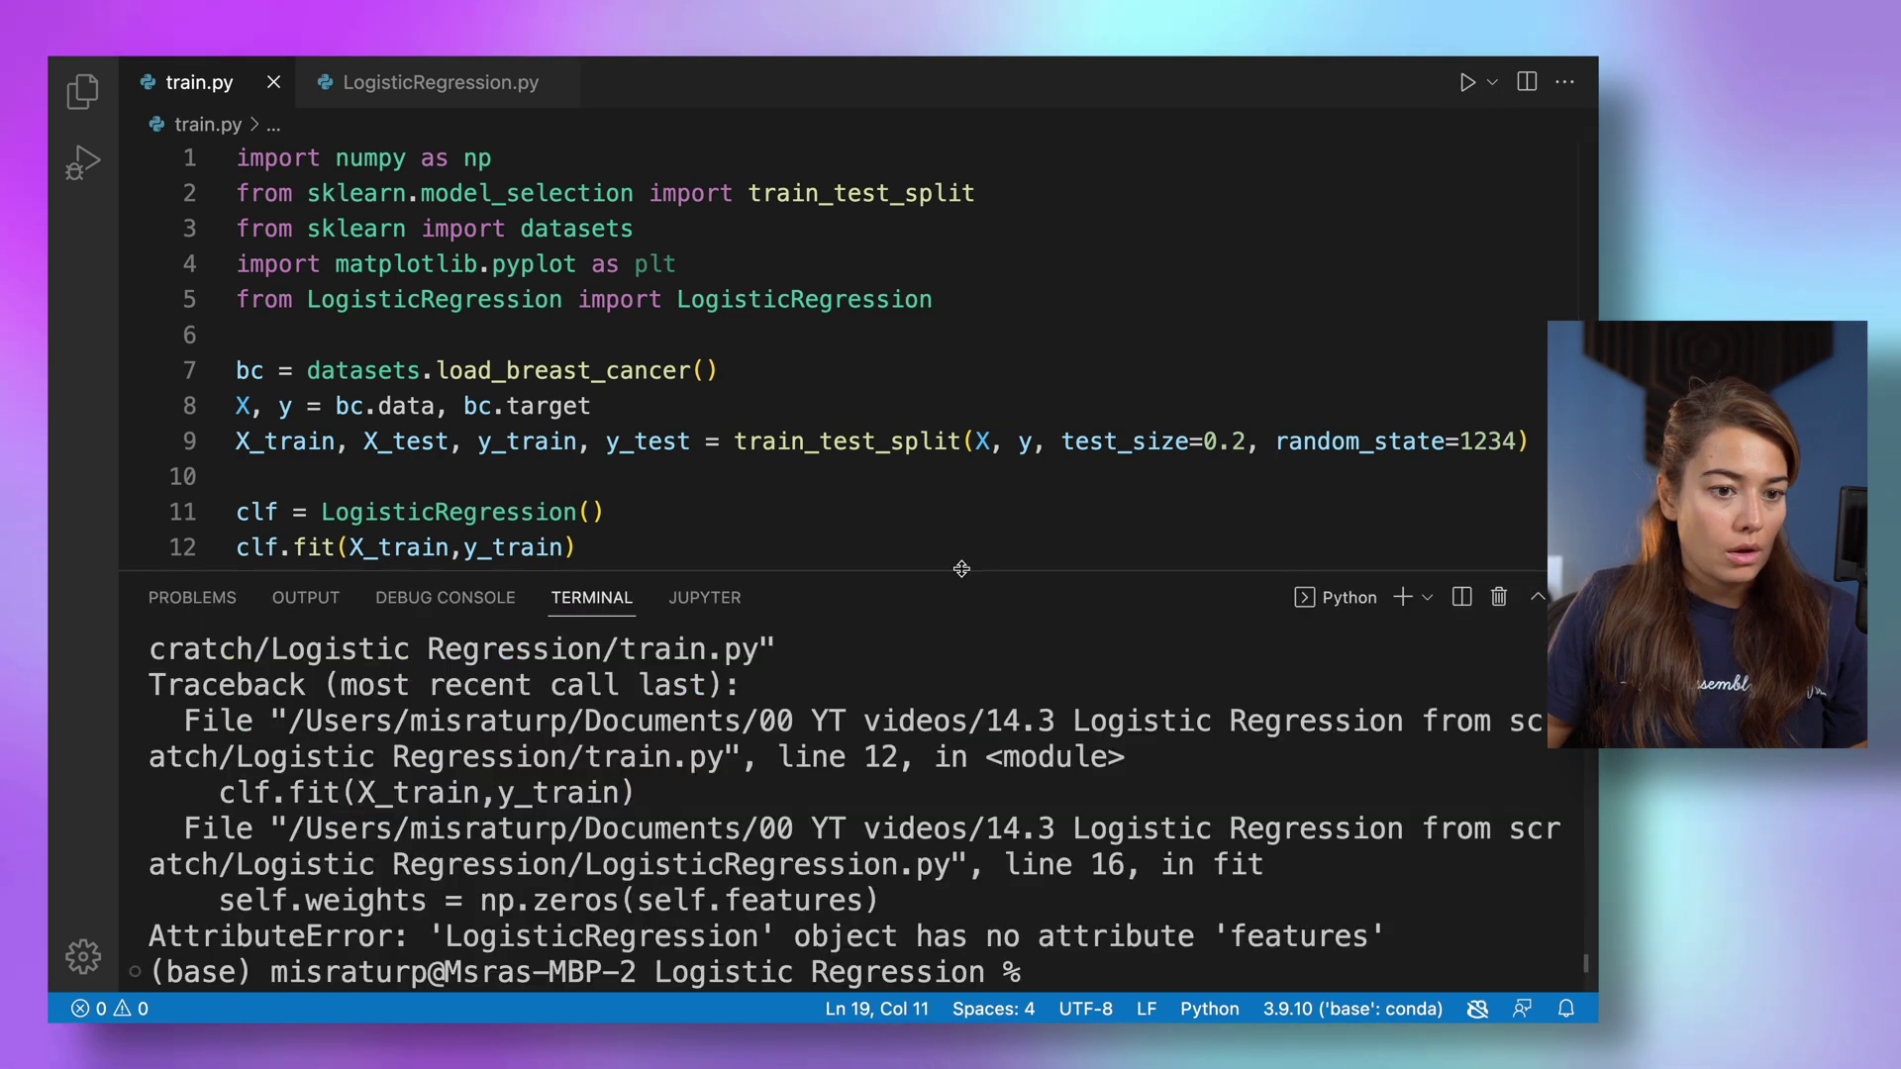
left_click(441, 82)
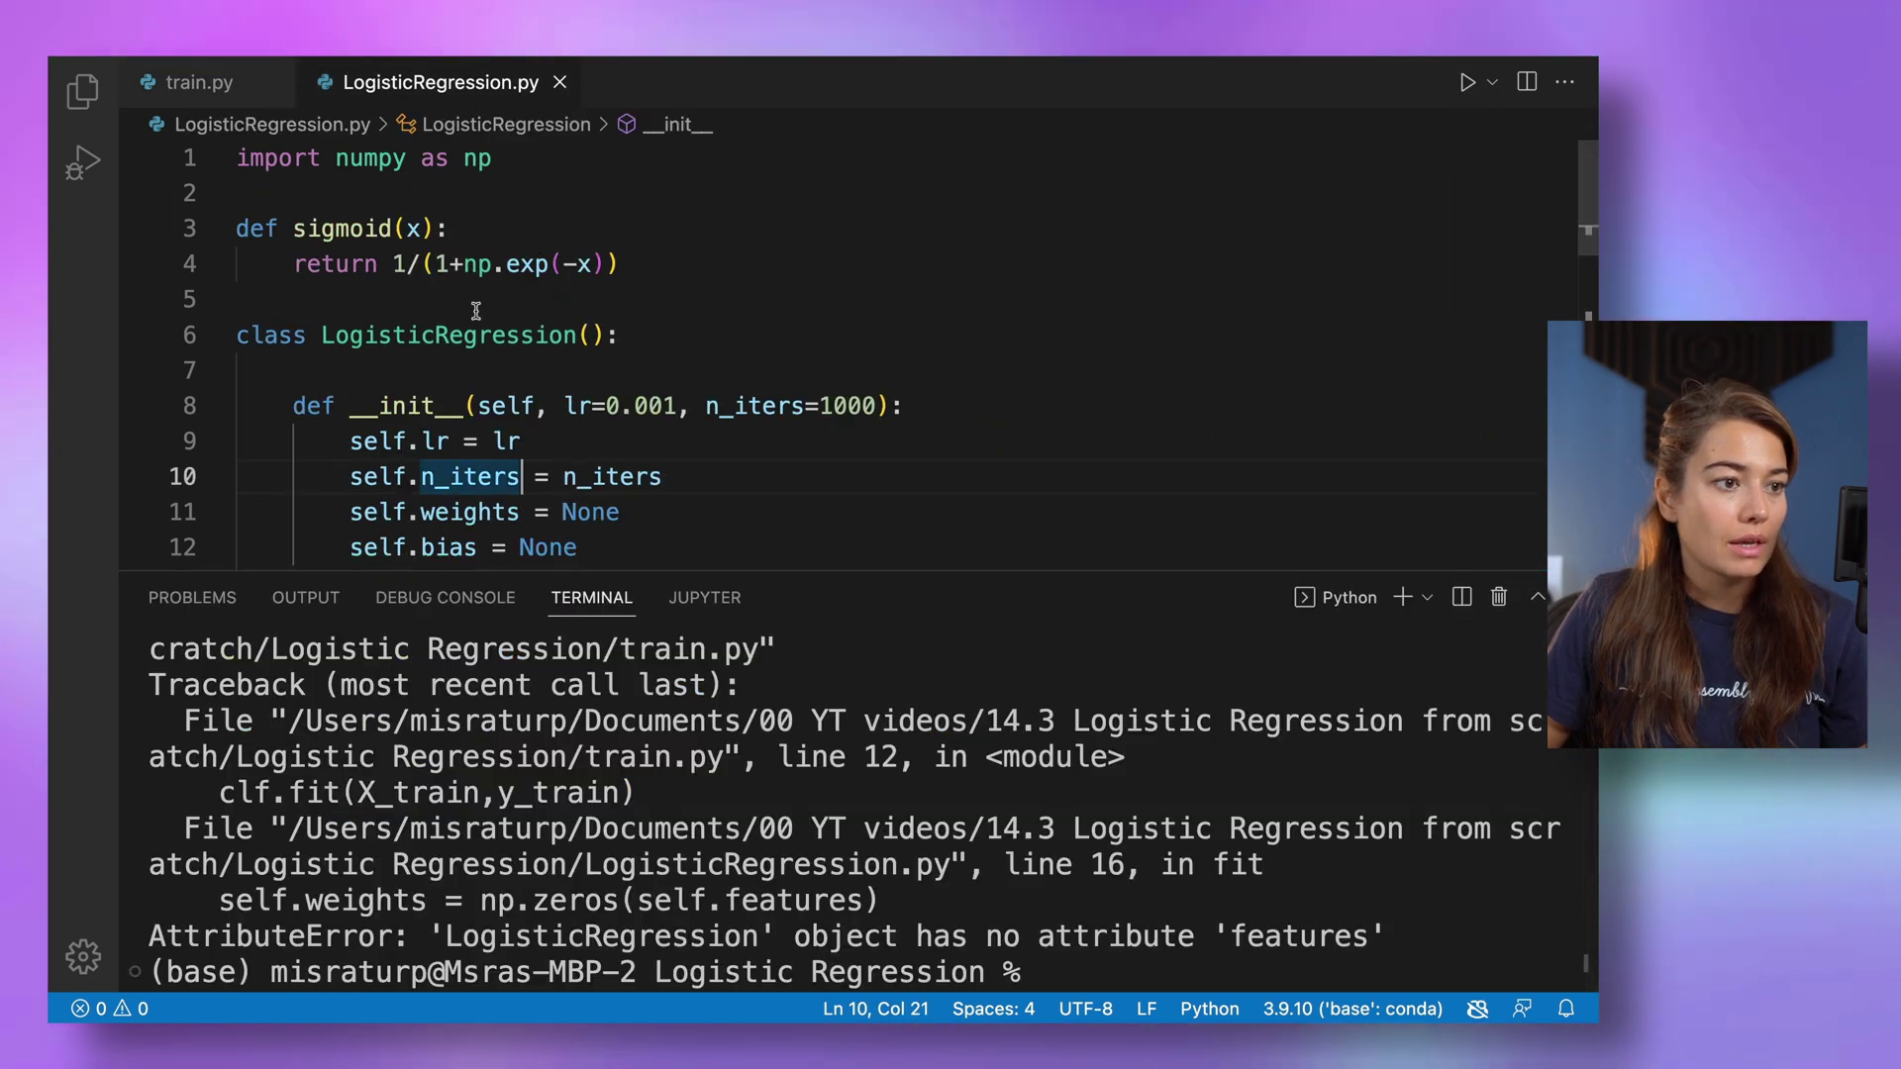
scroll(490, 313, "down", 2)
scroll(508, 405, "down", 3)
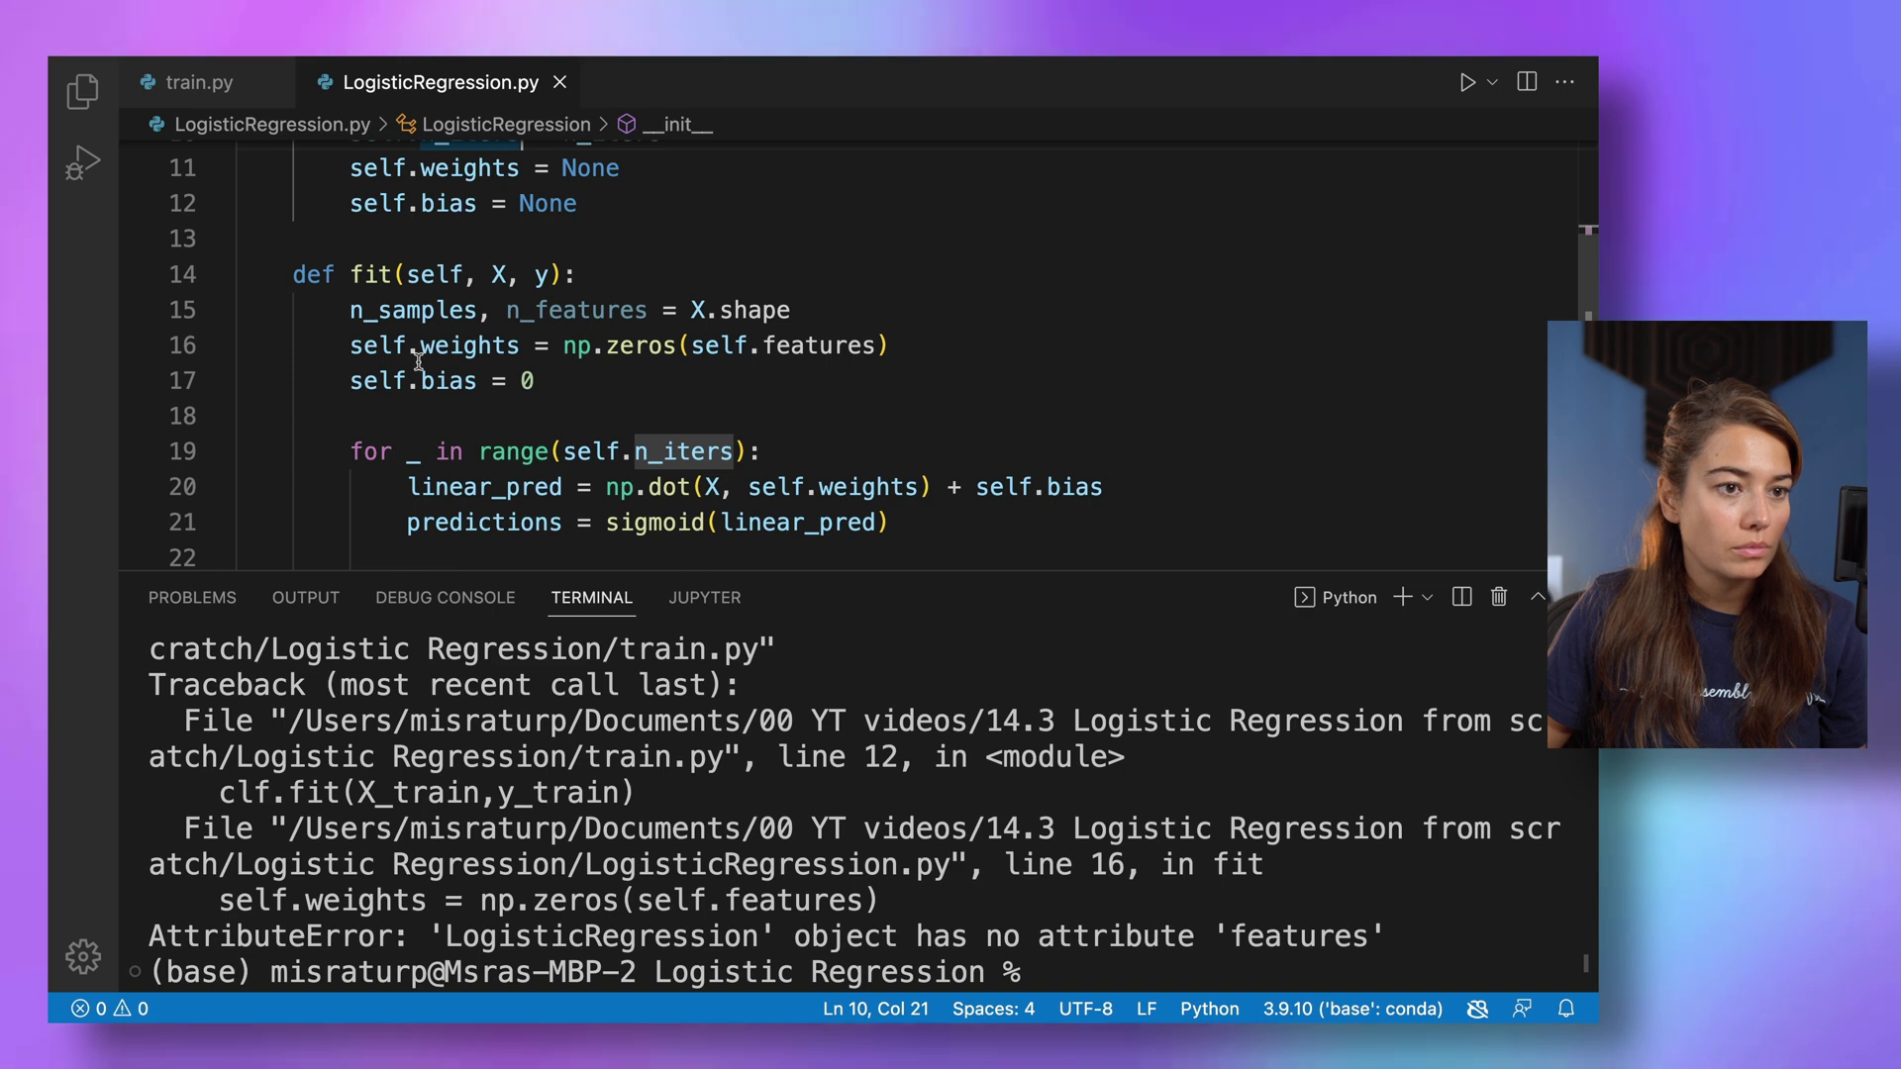
left_click(814, 346)
double_click(565, 309)
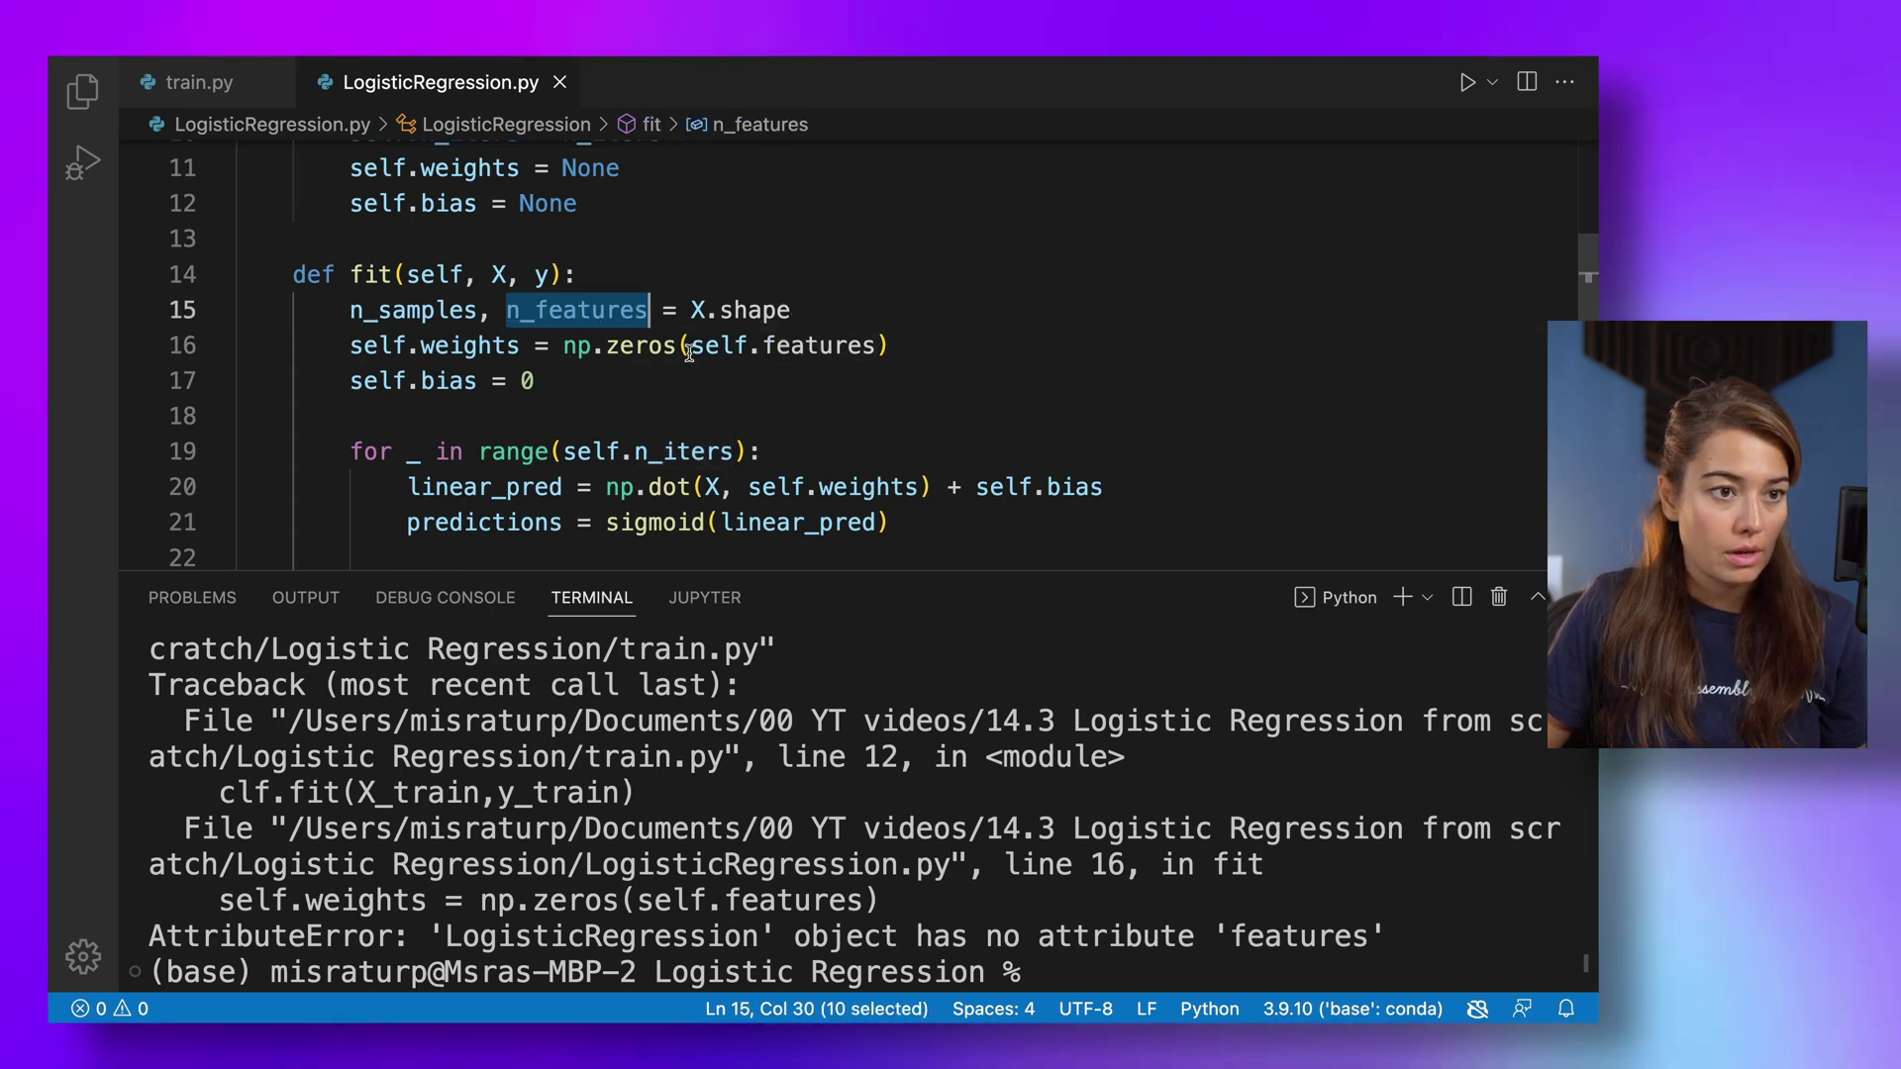
left_click_drag(691, 346, 776, 346)
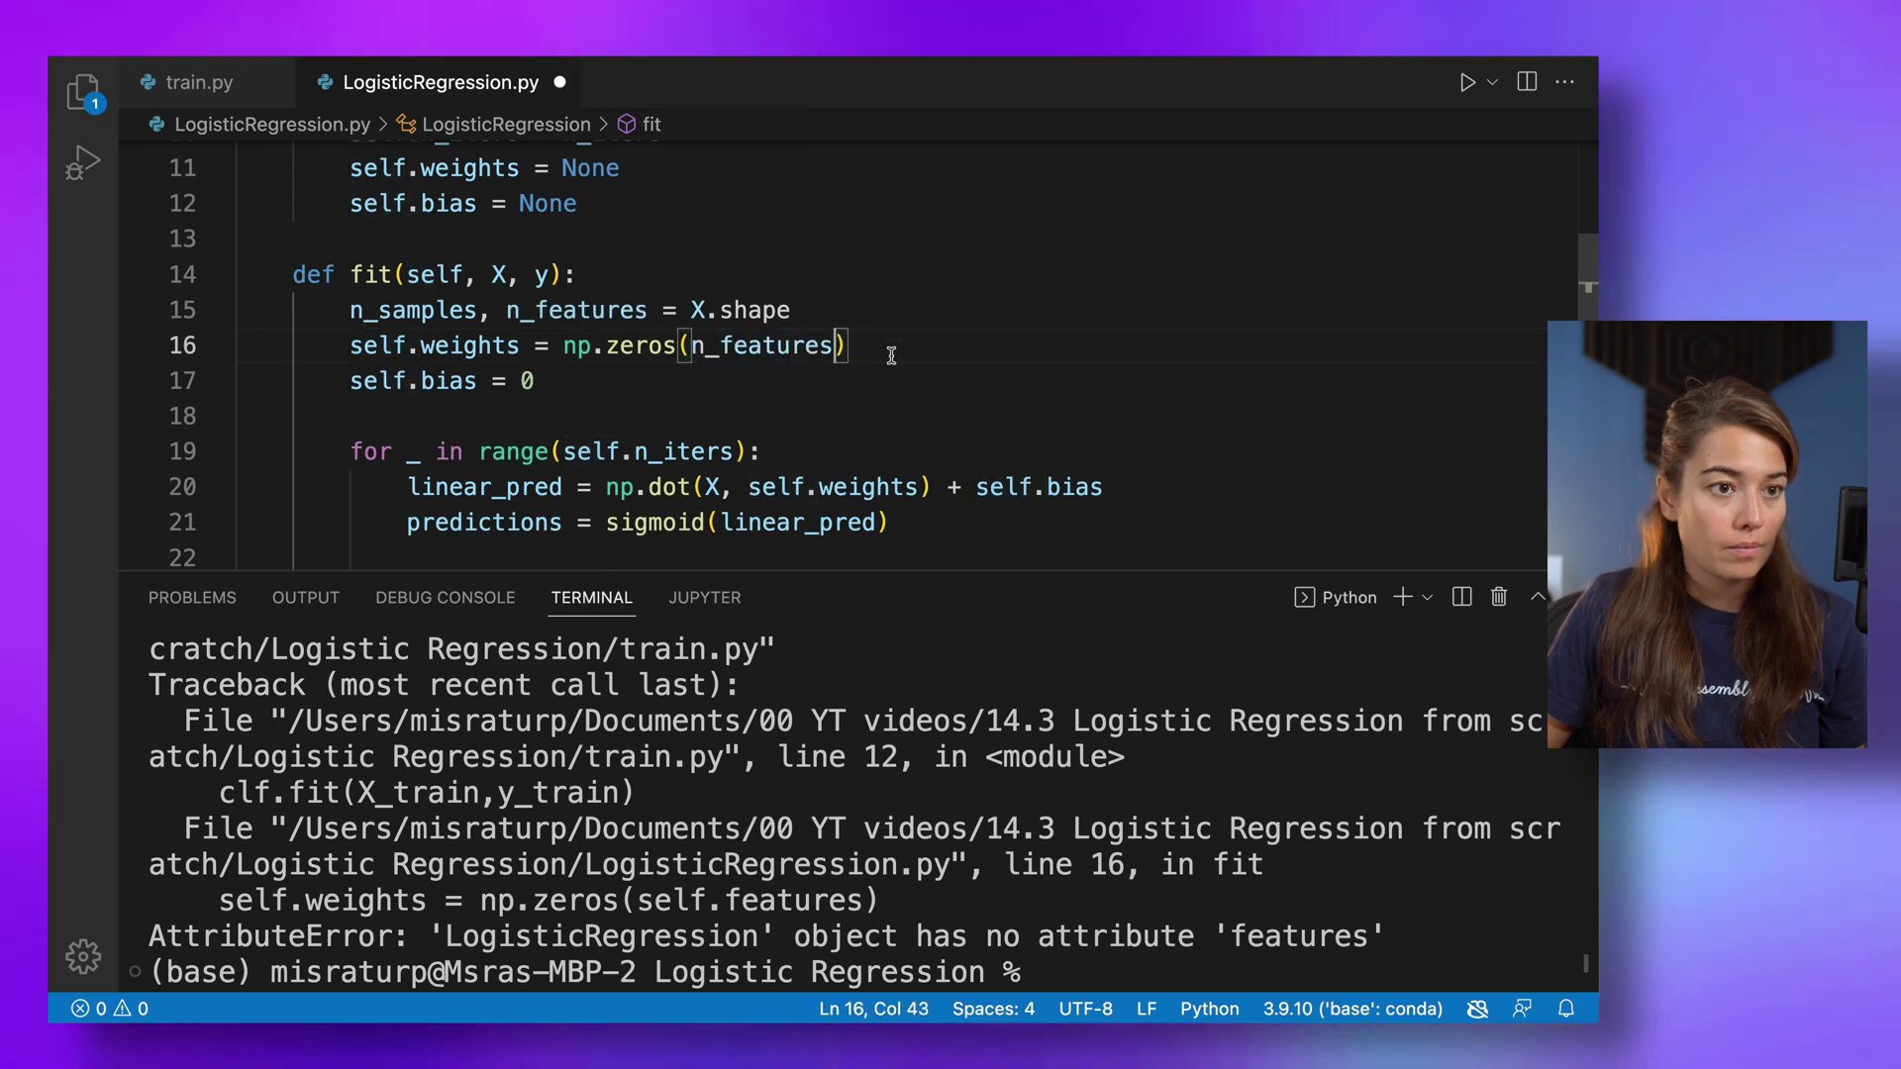
Rerun train.py and highlight the printed accuracy 0.8947368421052632.
left_click(202, 89)
left_click(1469, 83)
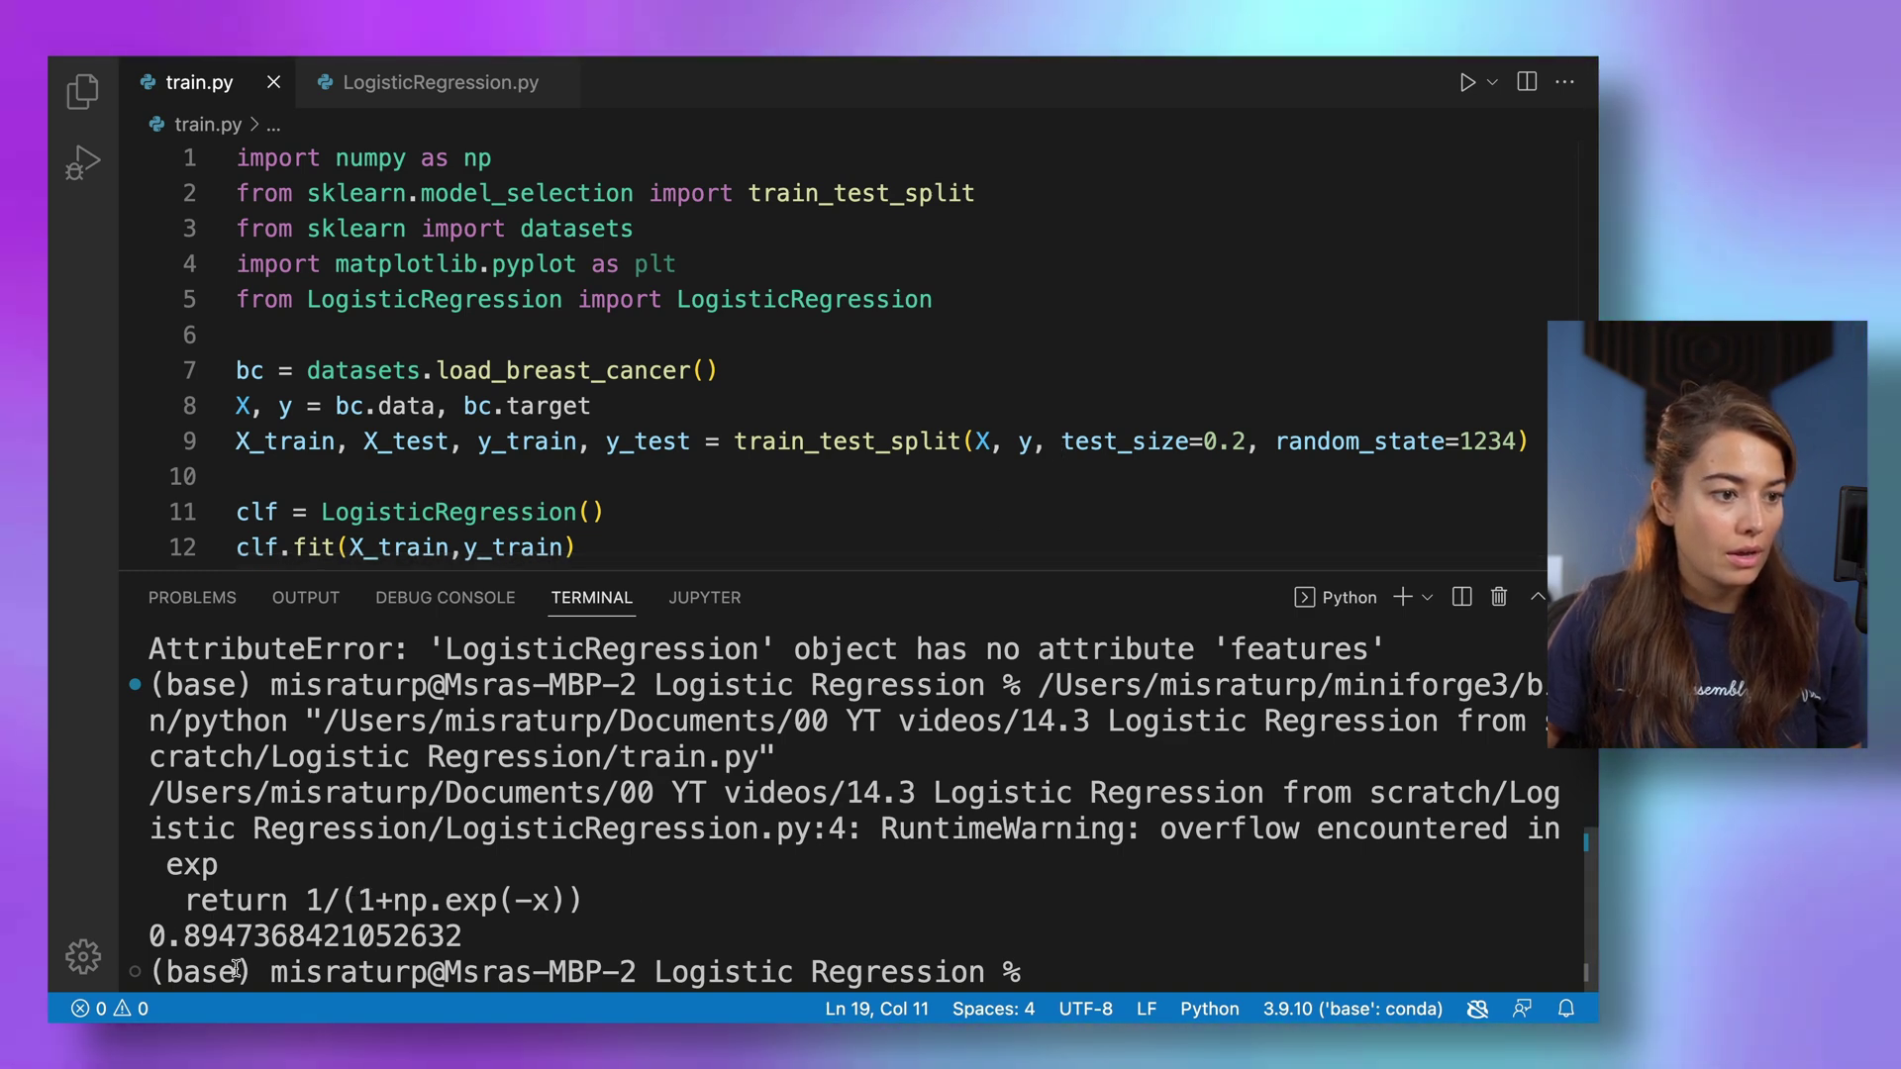
left_click_drag(161, 937, 258, 937)
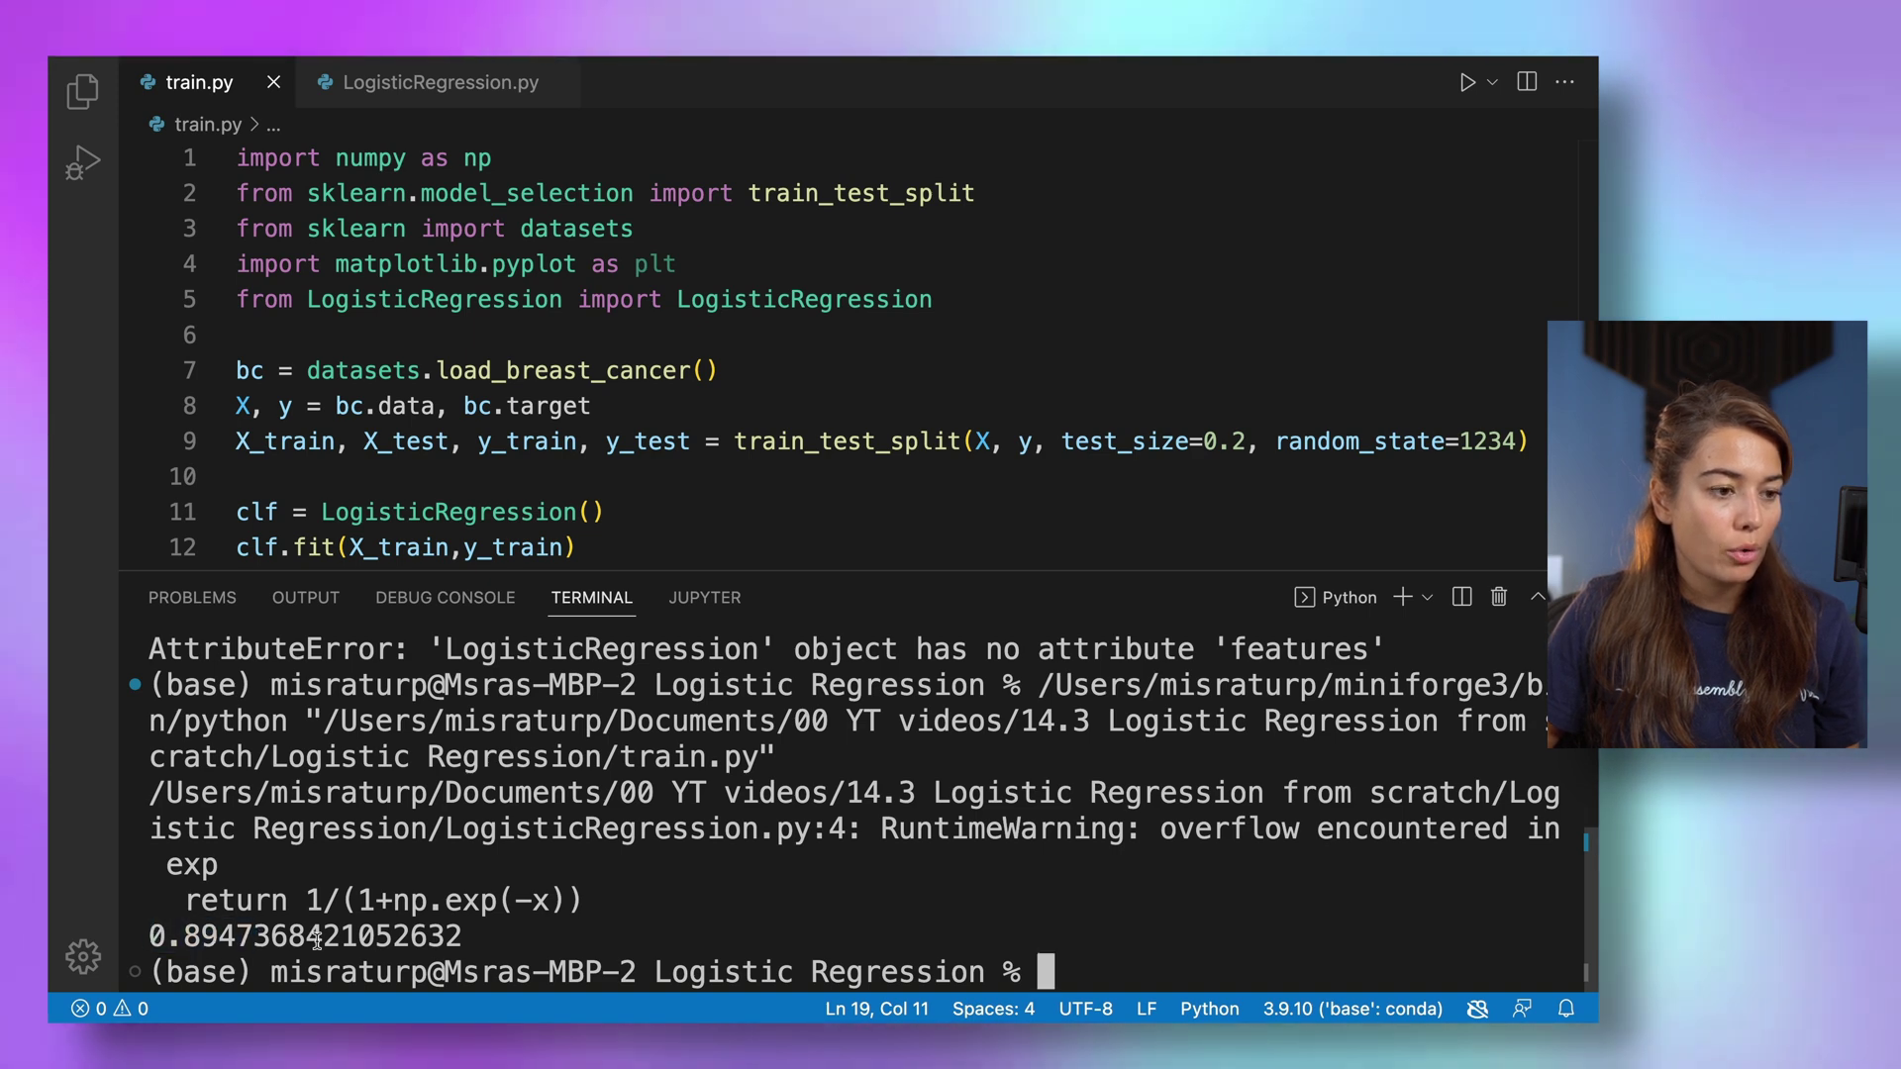
left_click(629, 440)
scroll(630, 433, "down", 2)
Create the classifier with LogisticRegression(lr=0.01) and save train.py.
left_click(589, 353)
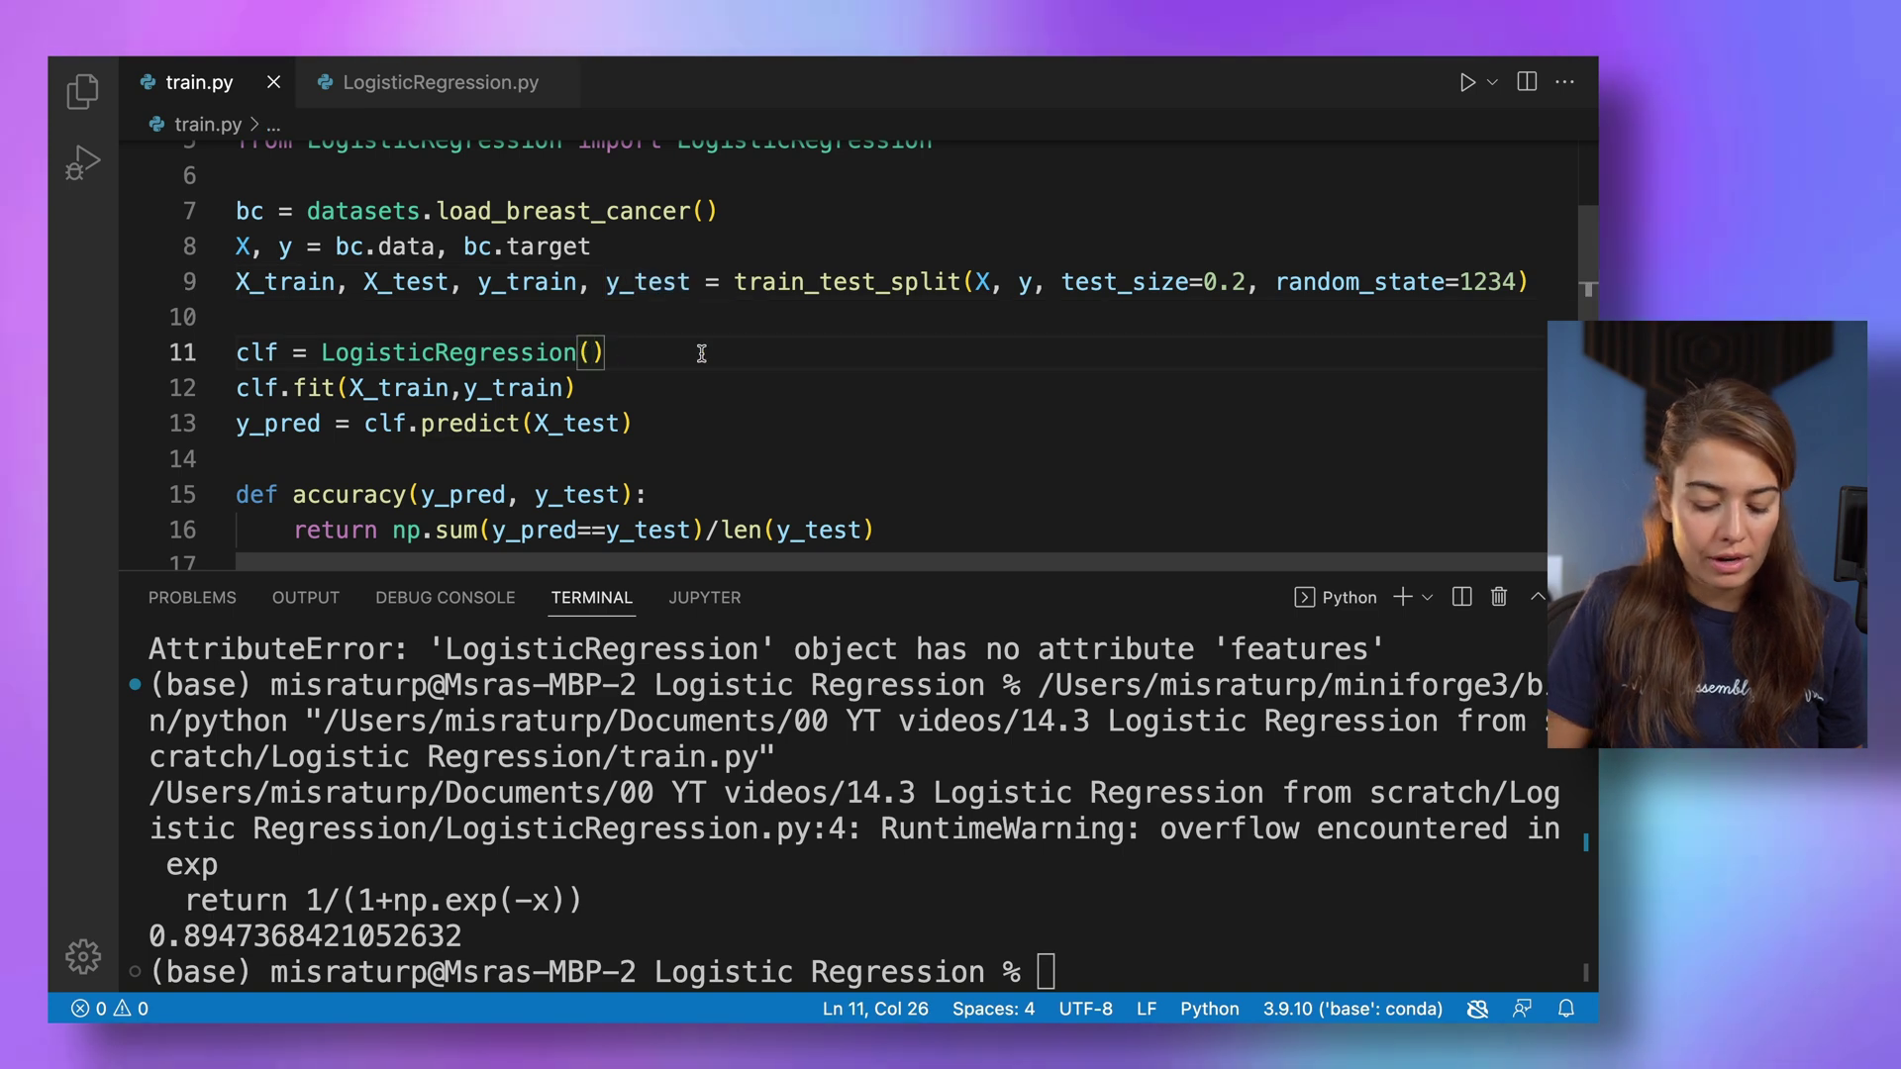
type("lr")
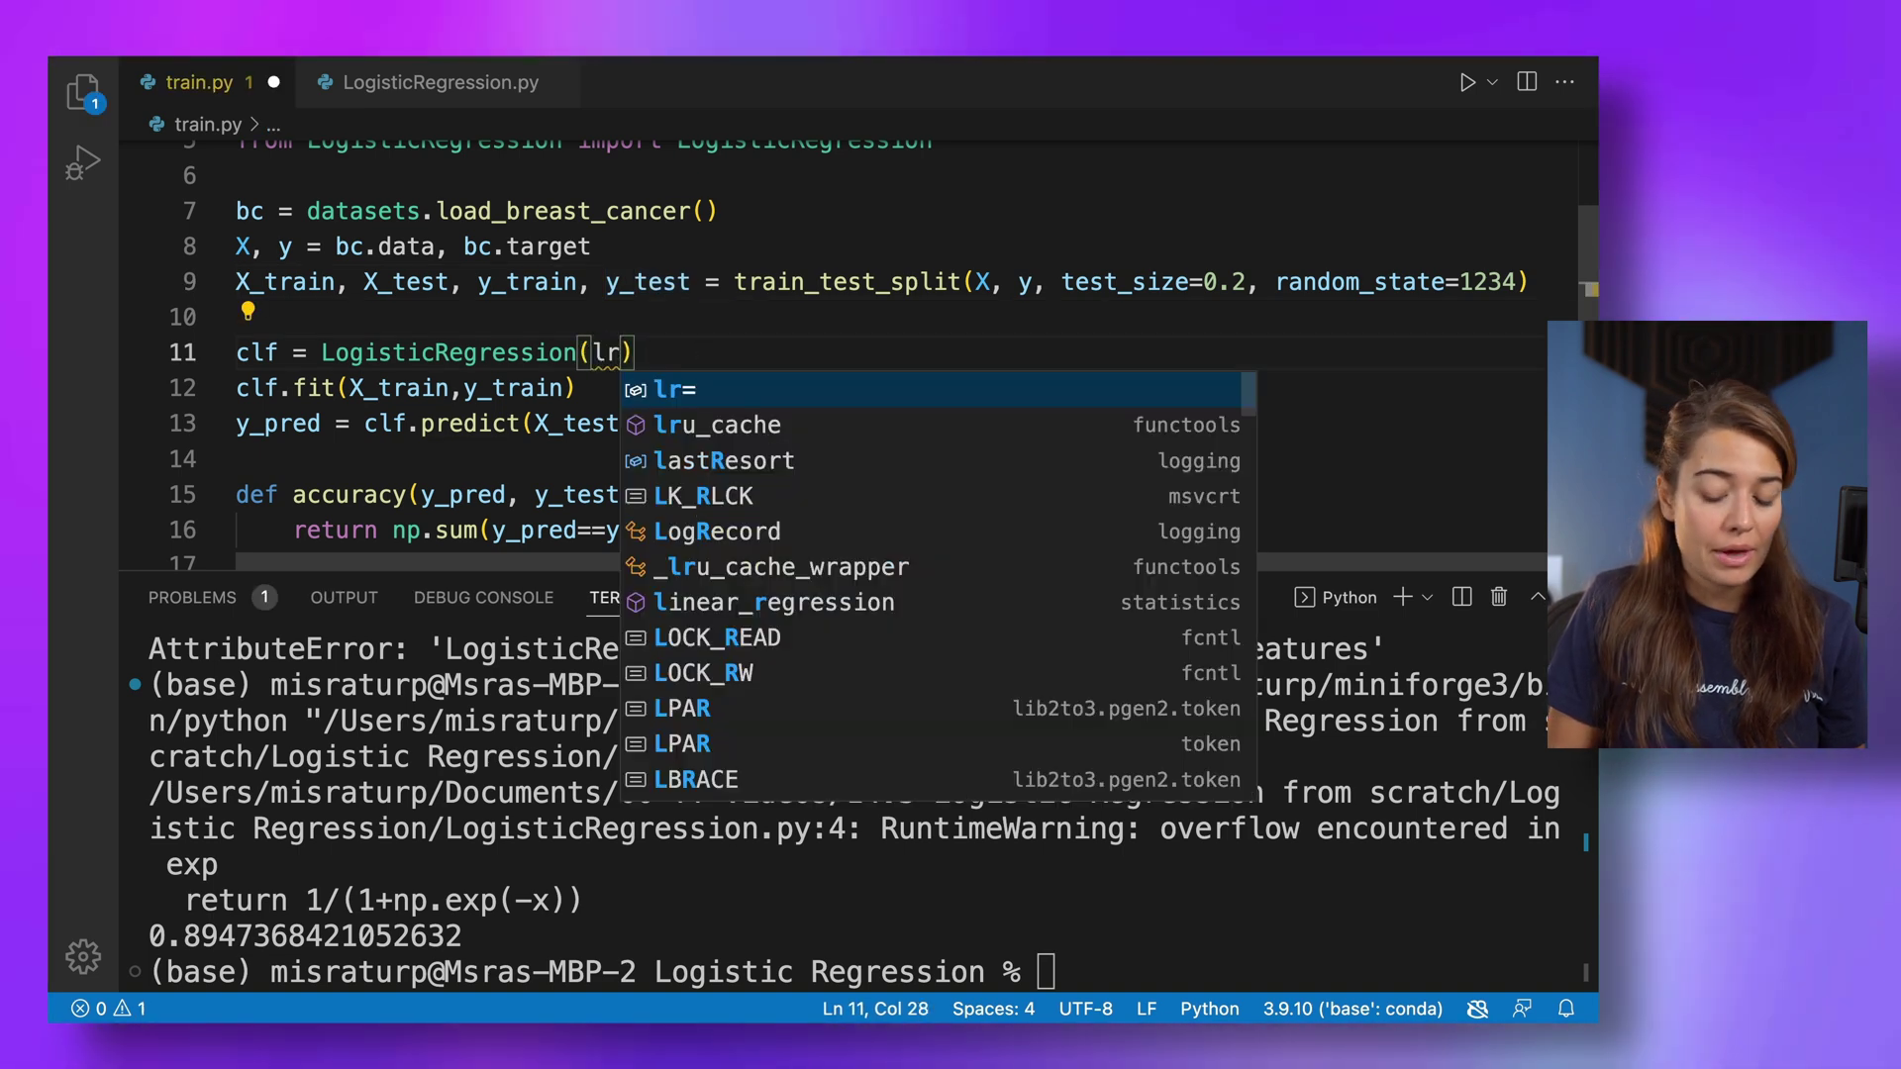
type("=")
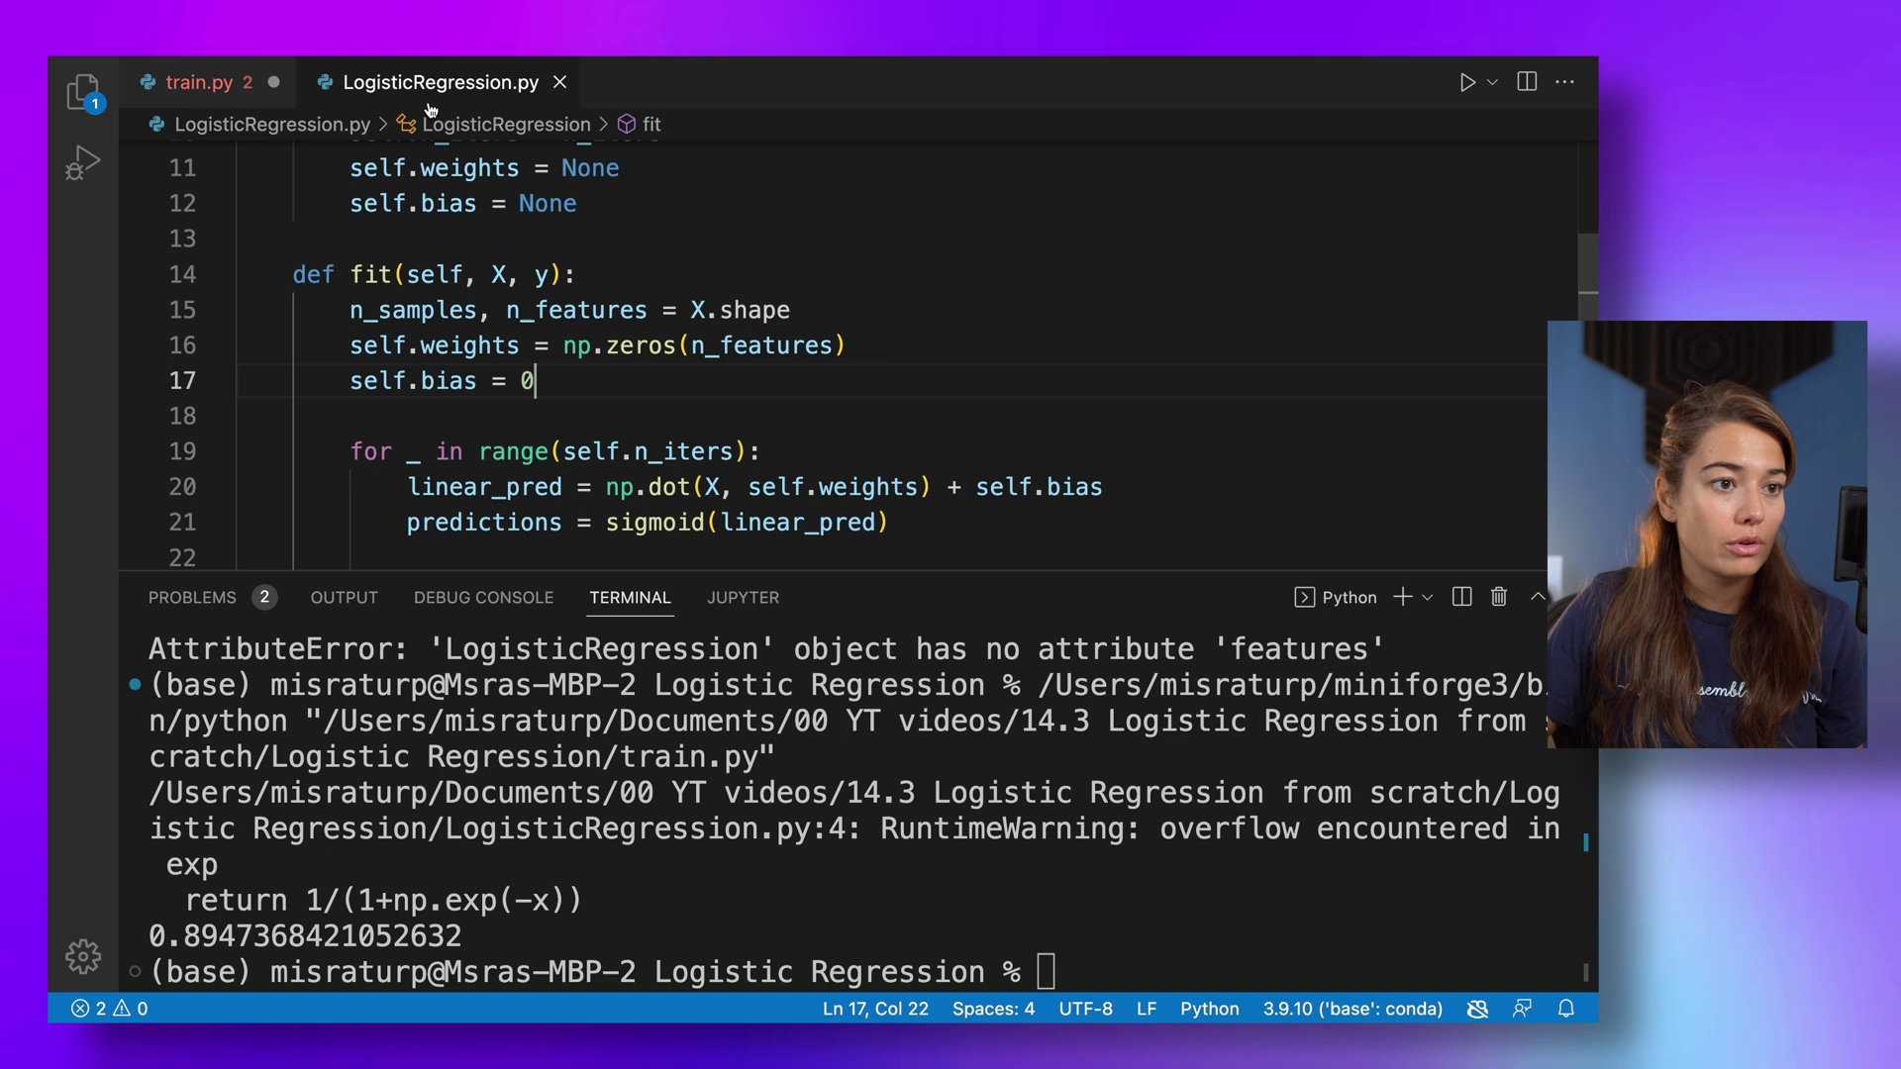
scroll(530, 345, "up", 3)
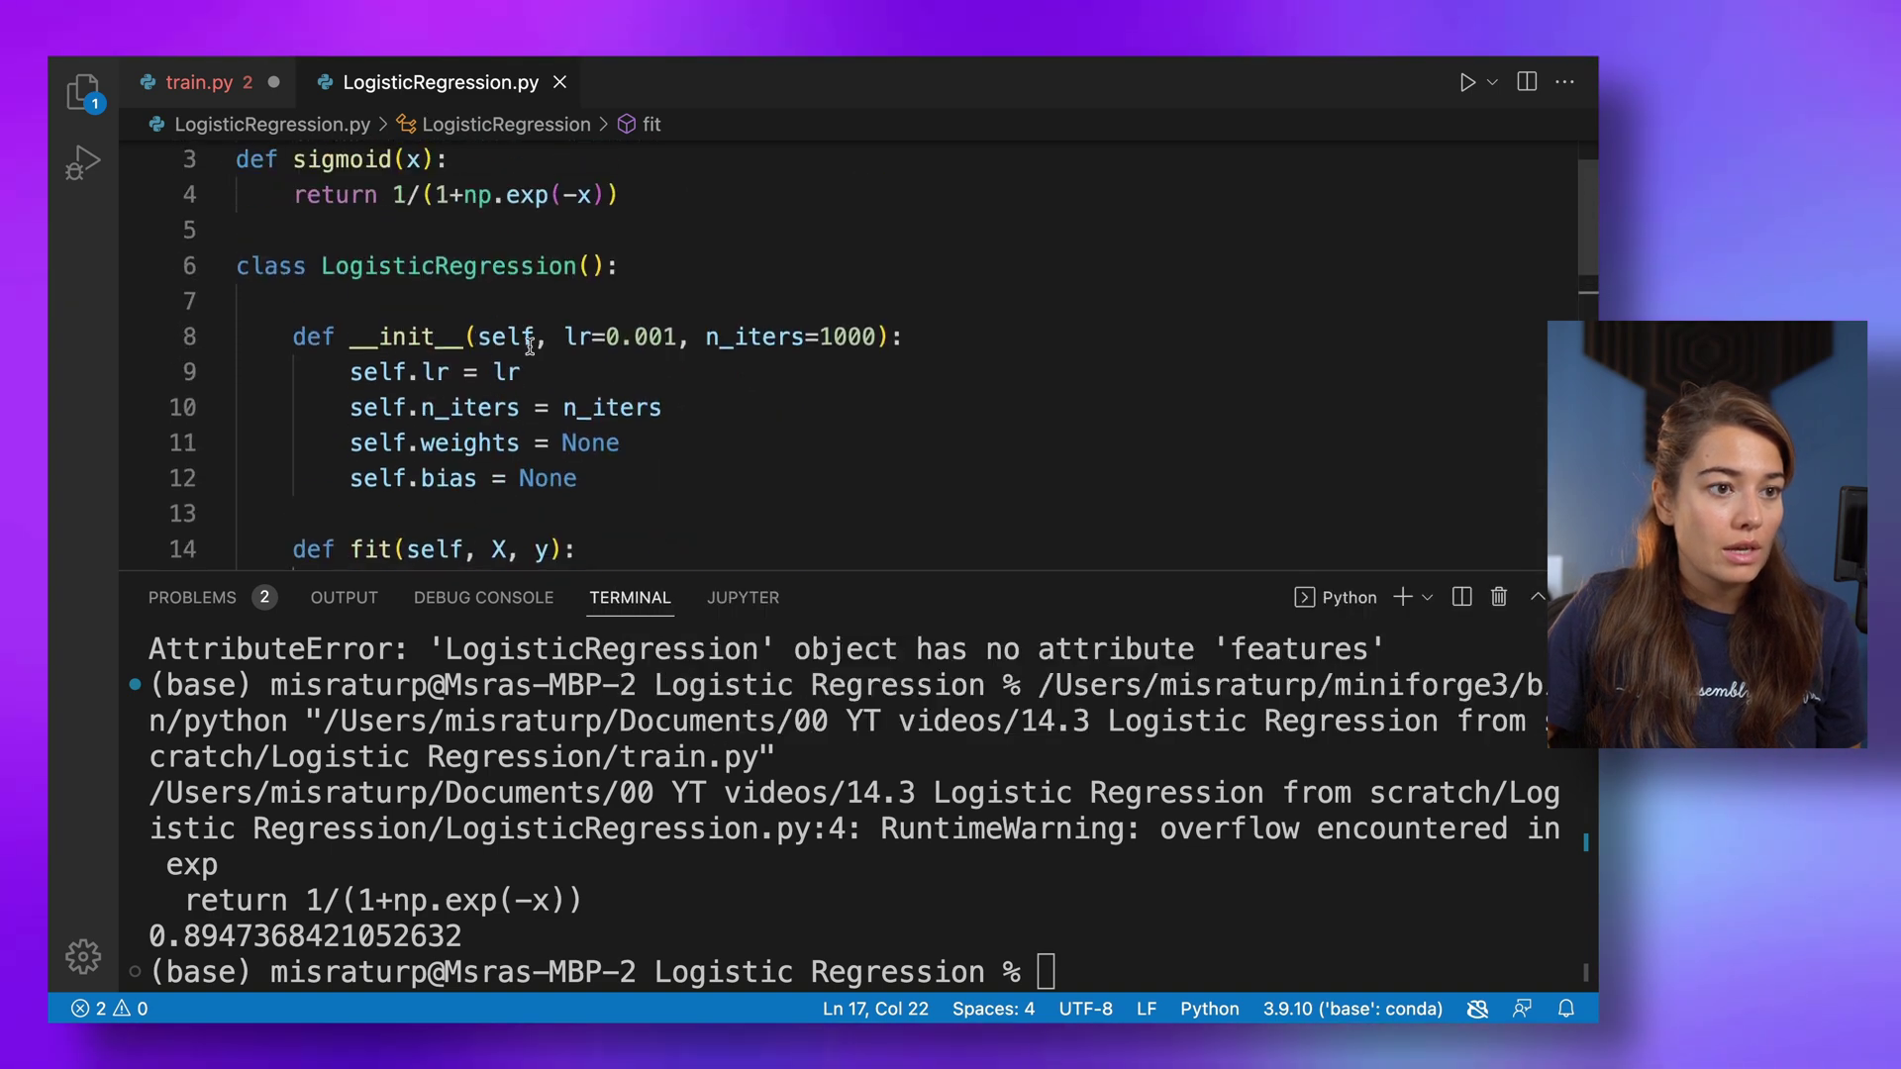
left_click(200, 83)
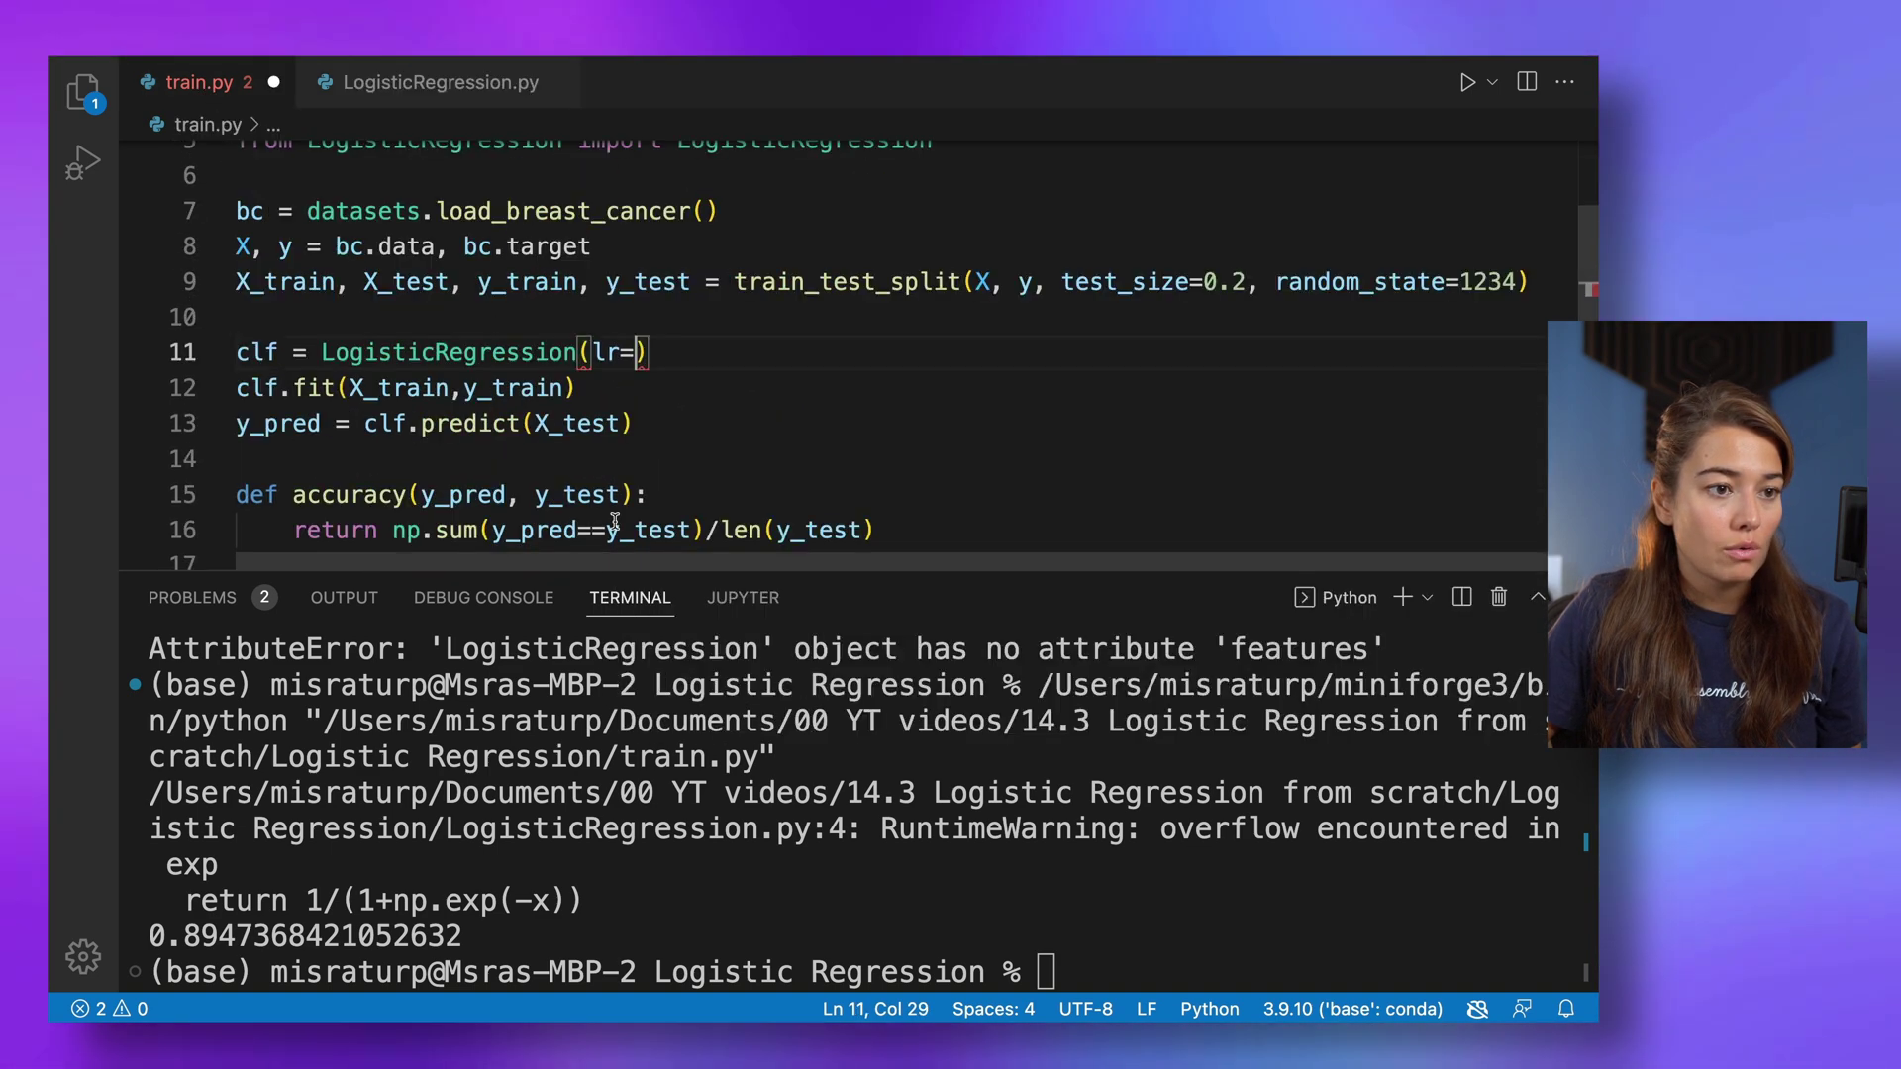
type("0.")
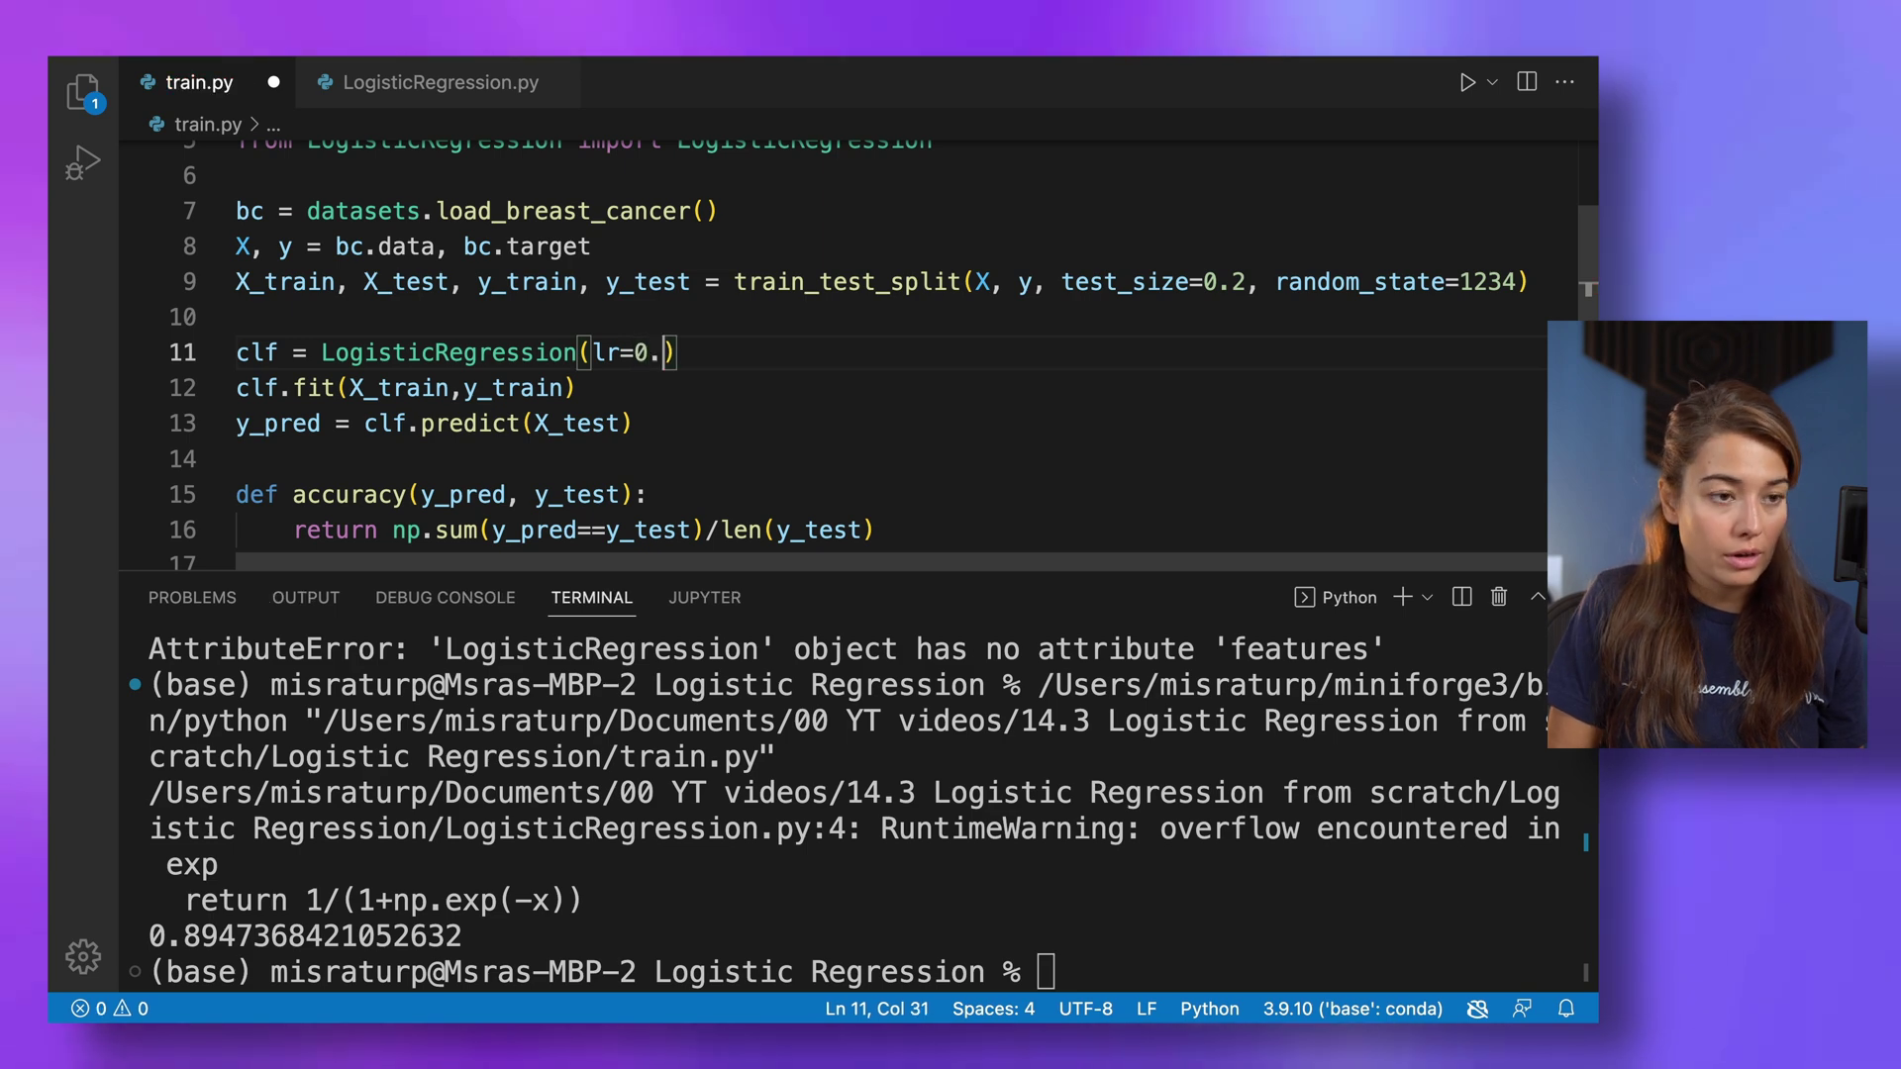
type("01")
key("cmd+s")
Rerun train.py and highlight the improved accuracy 0.9210526315789473.
left_click(814, 452)
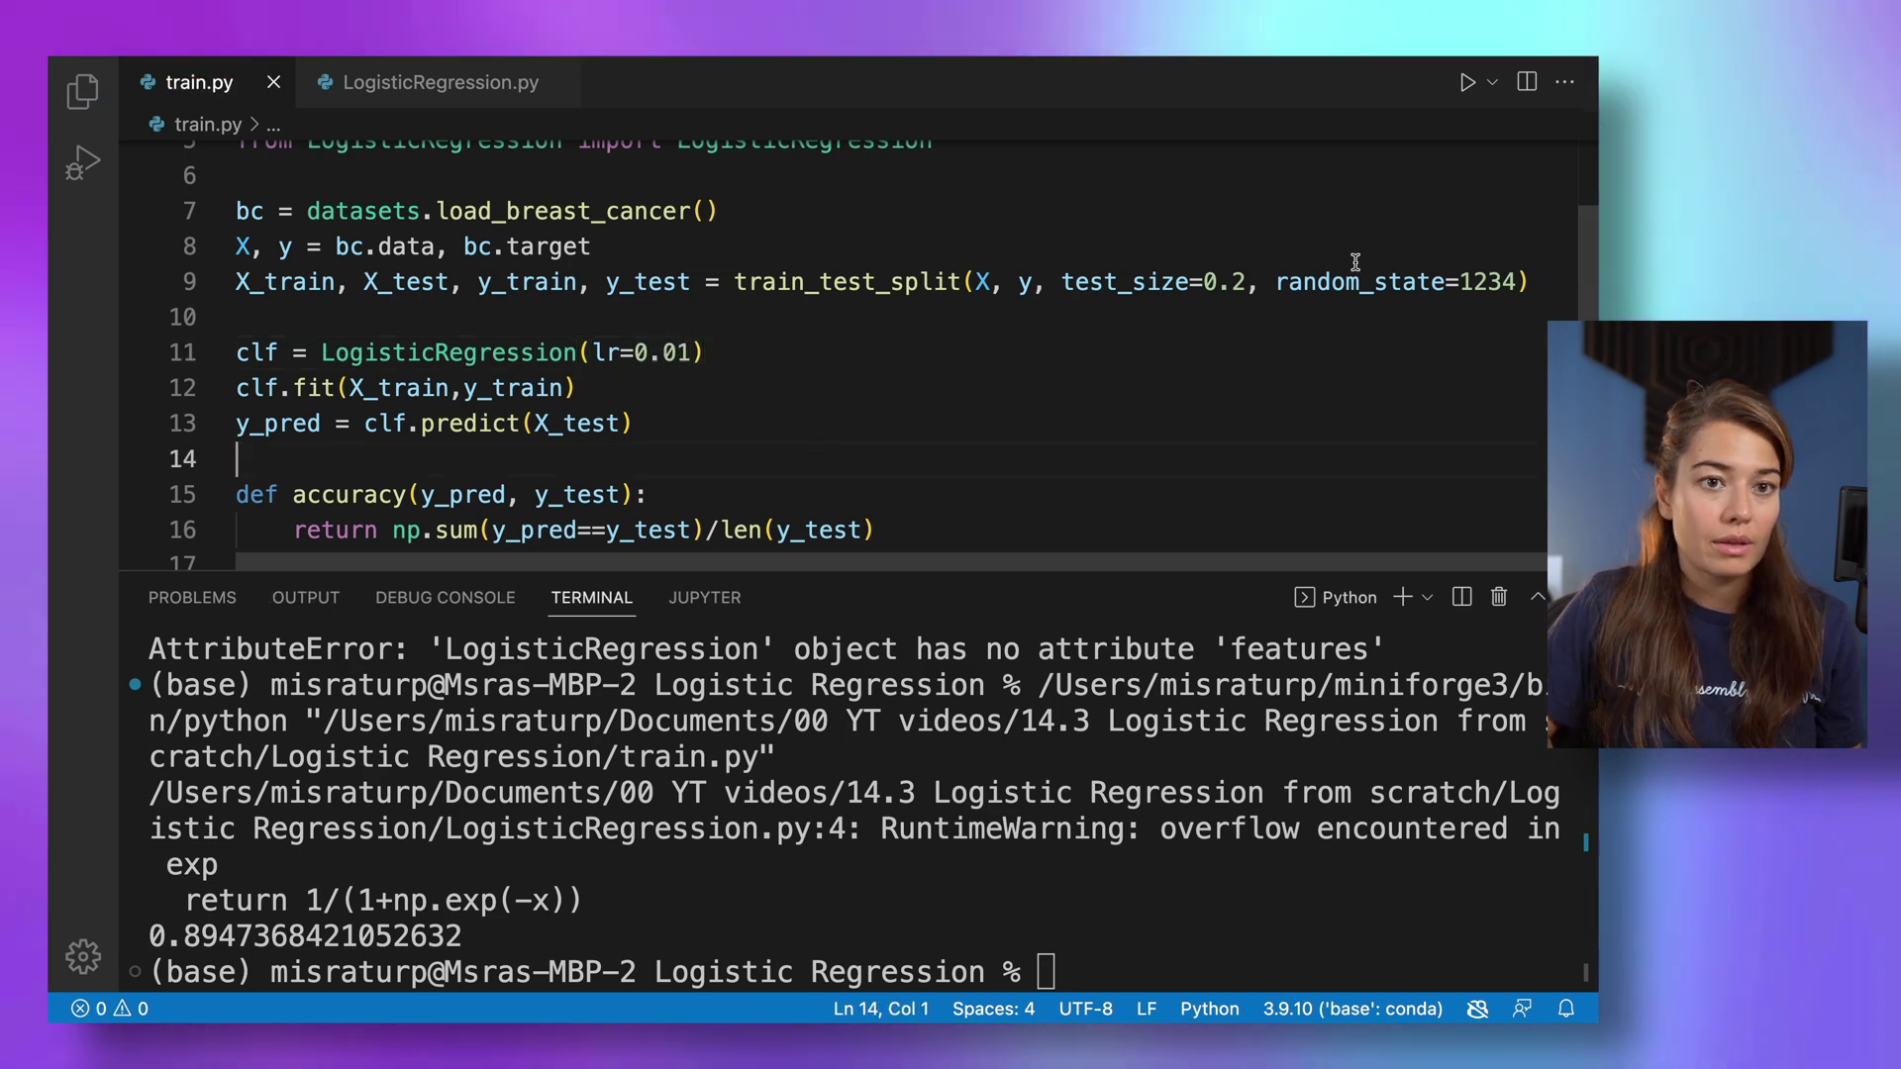
key("ctrl+alt+n")
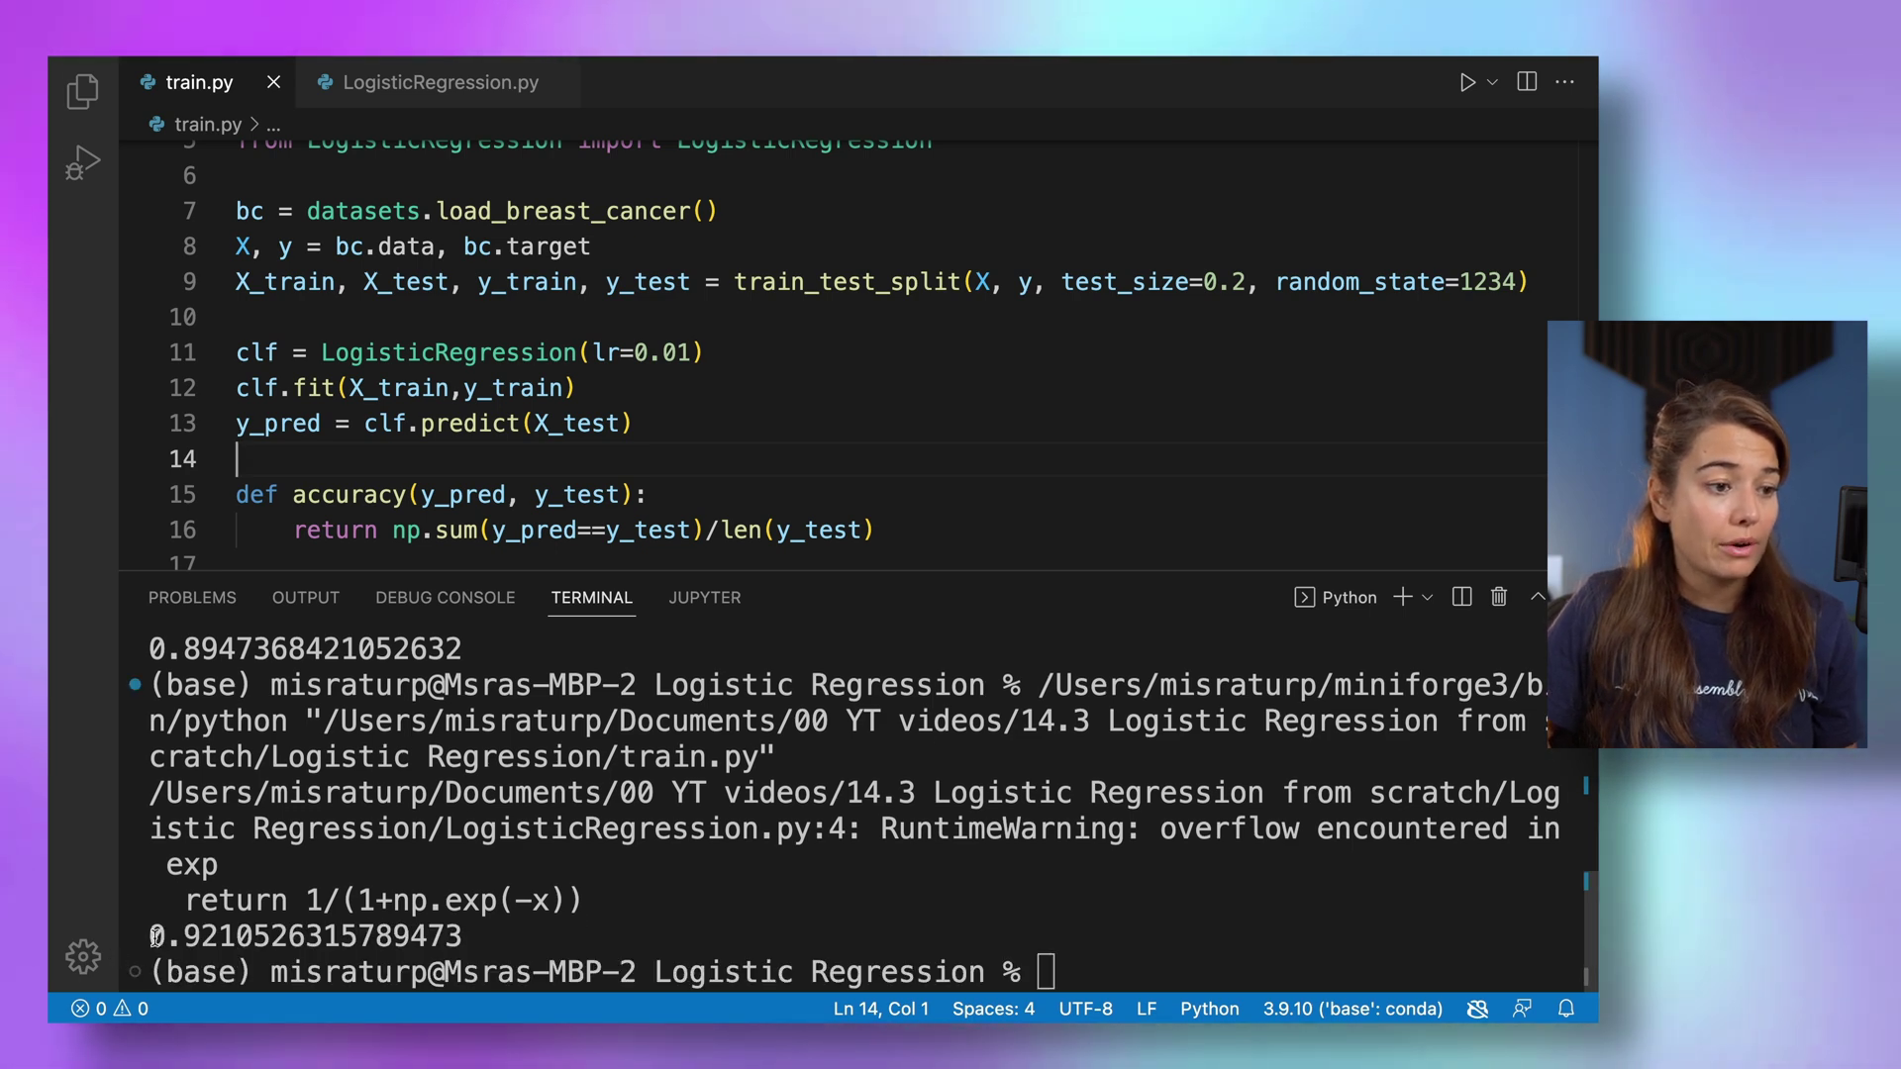
left_click_drag(155, 936, 356, 936)
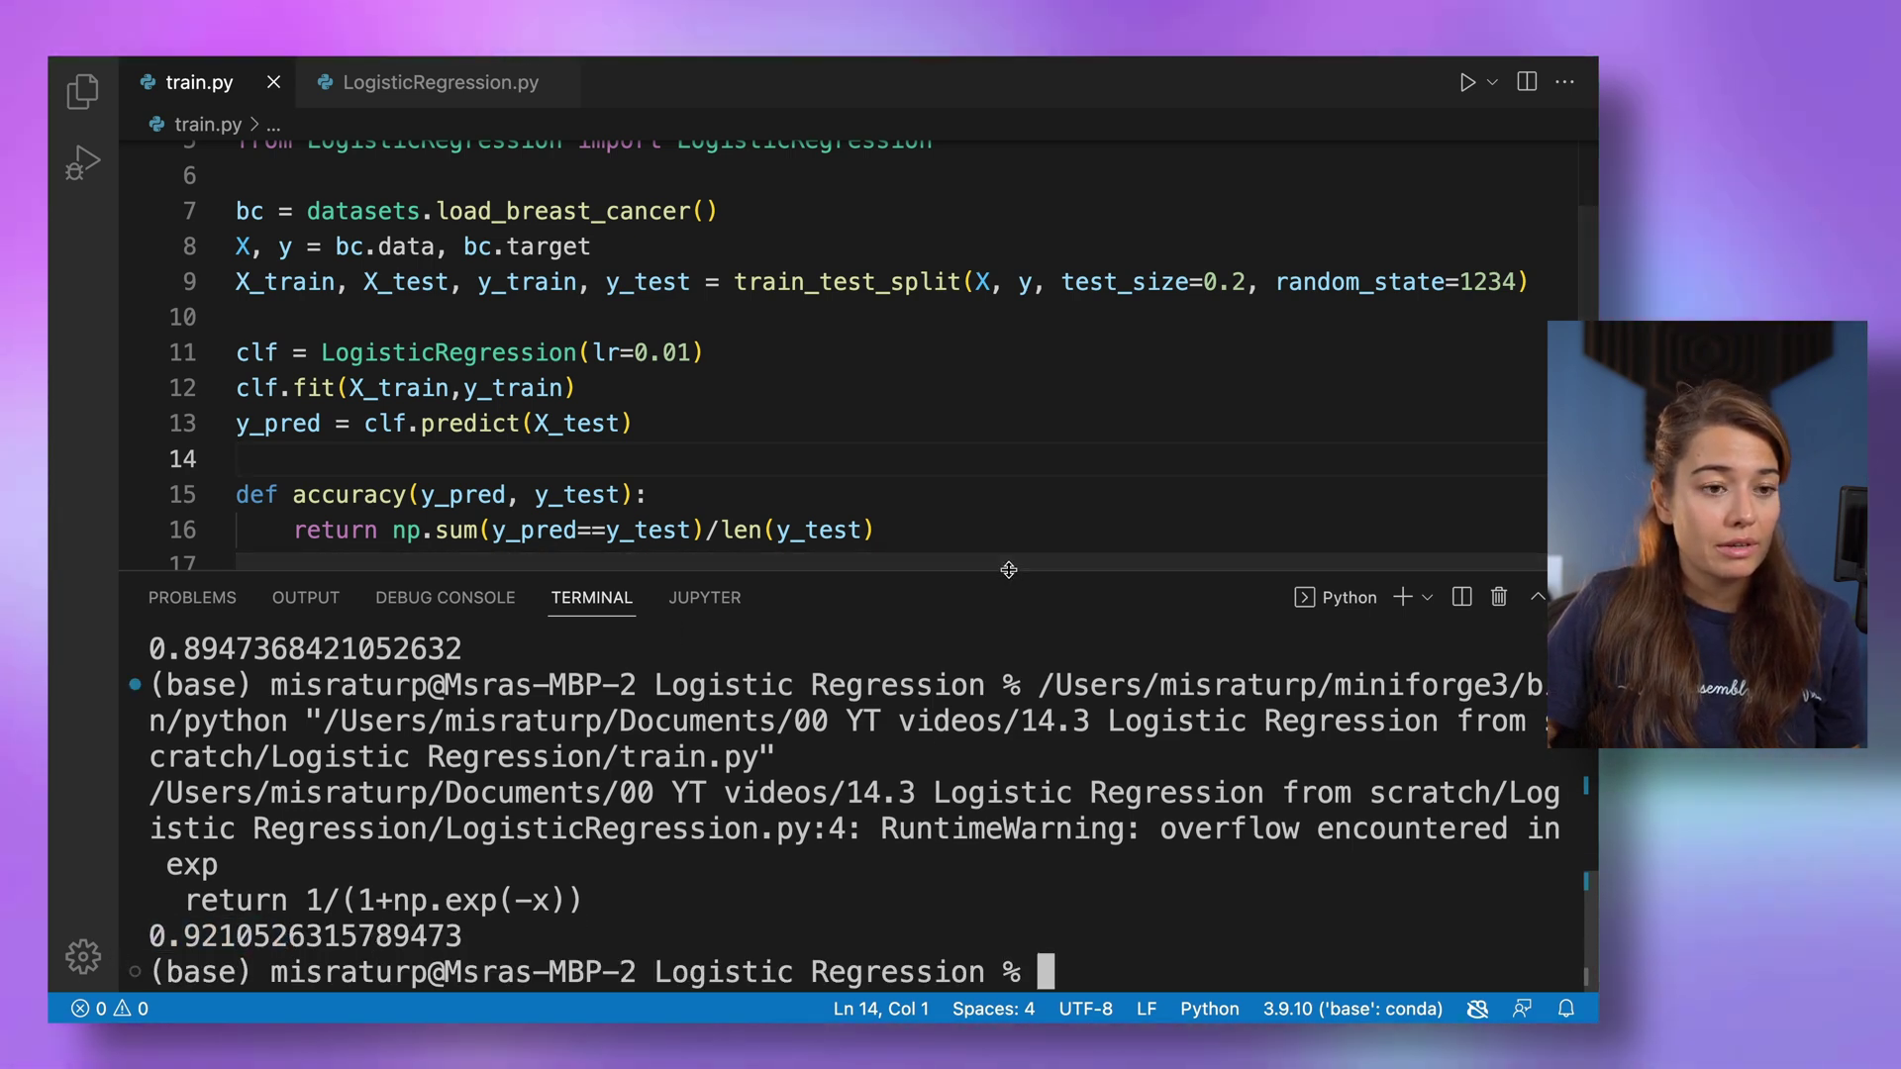
left_click_drag(1008, 569, 1010, 828)
left_click(1057, 647)
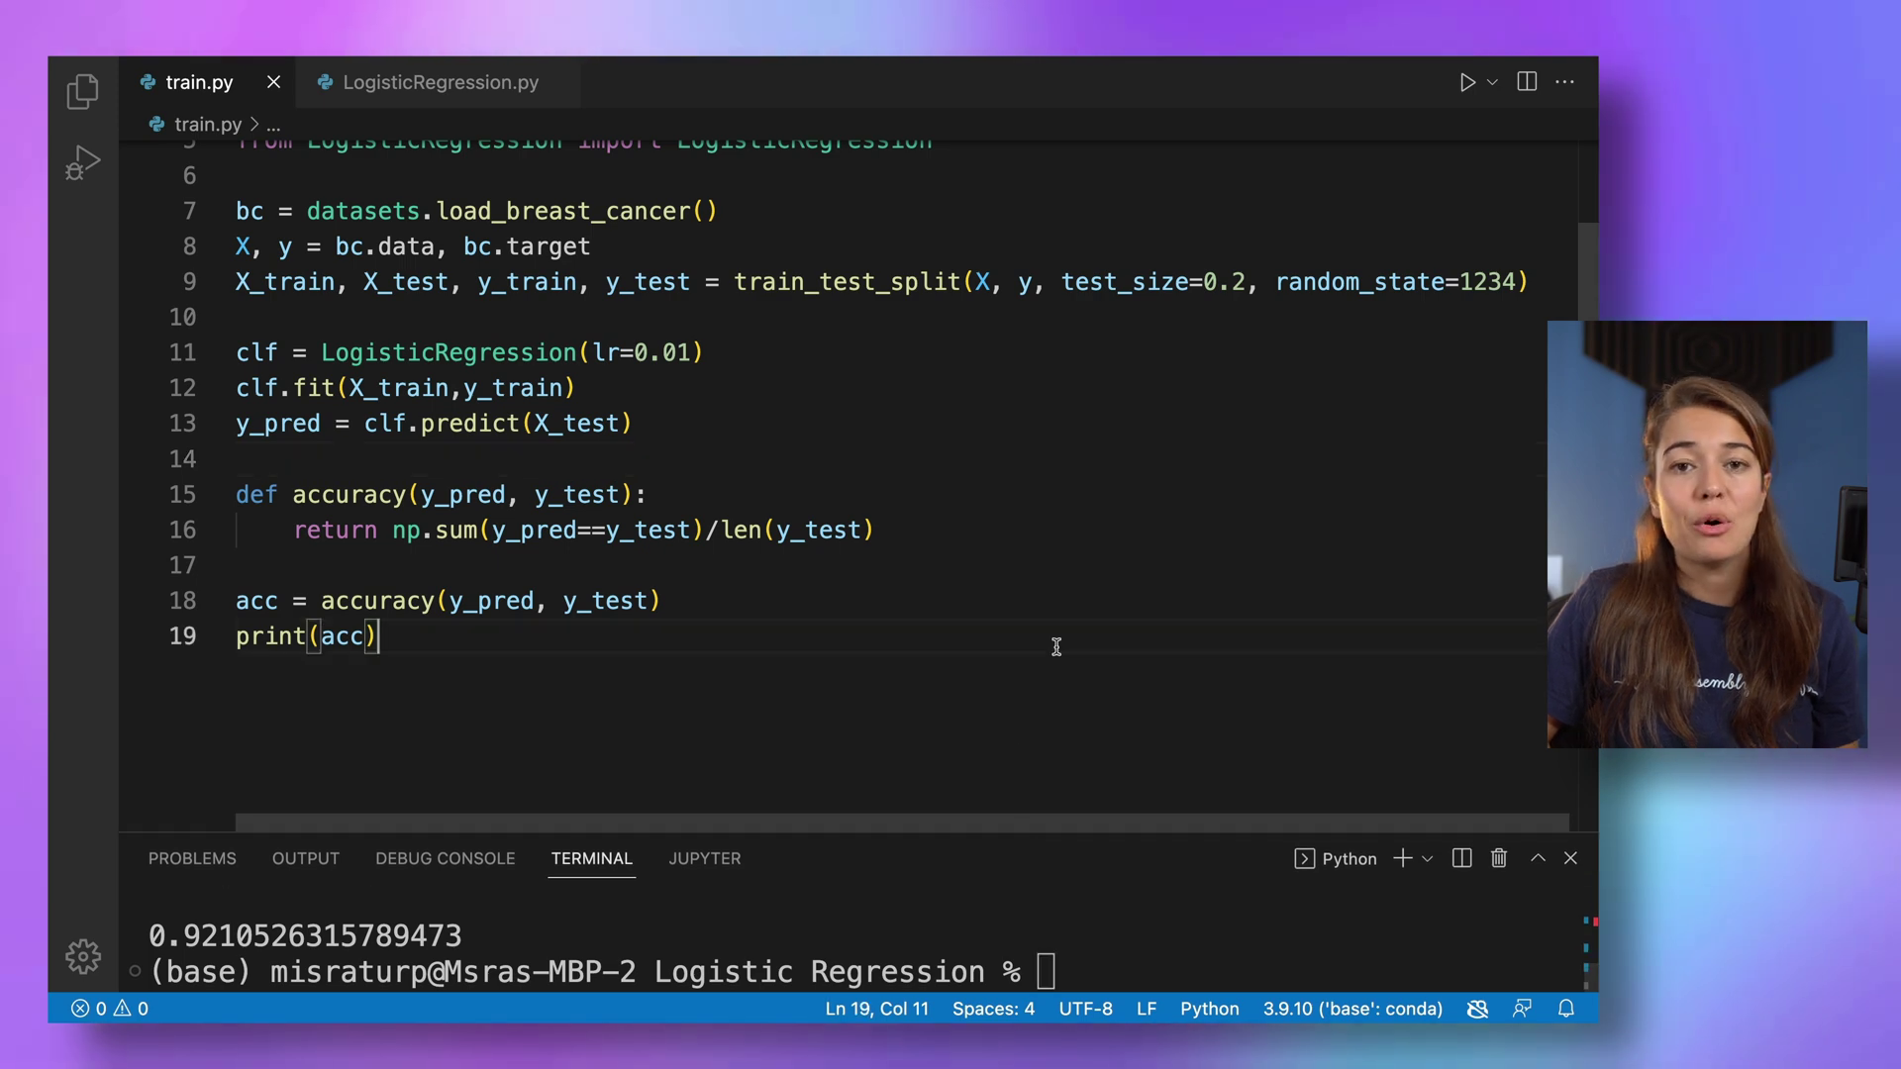
scroll(1045, 636, "up", 3)
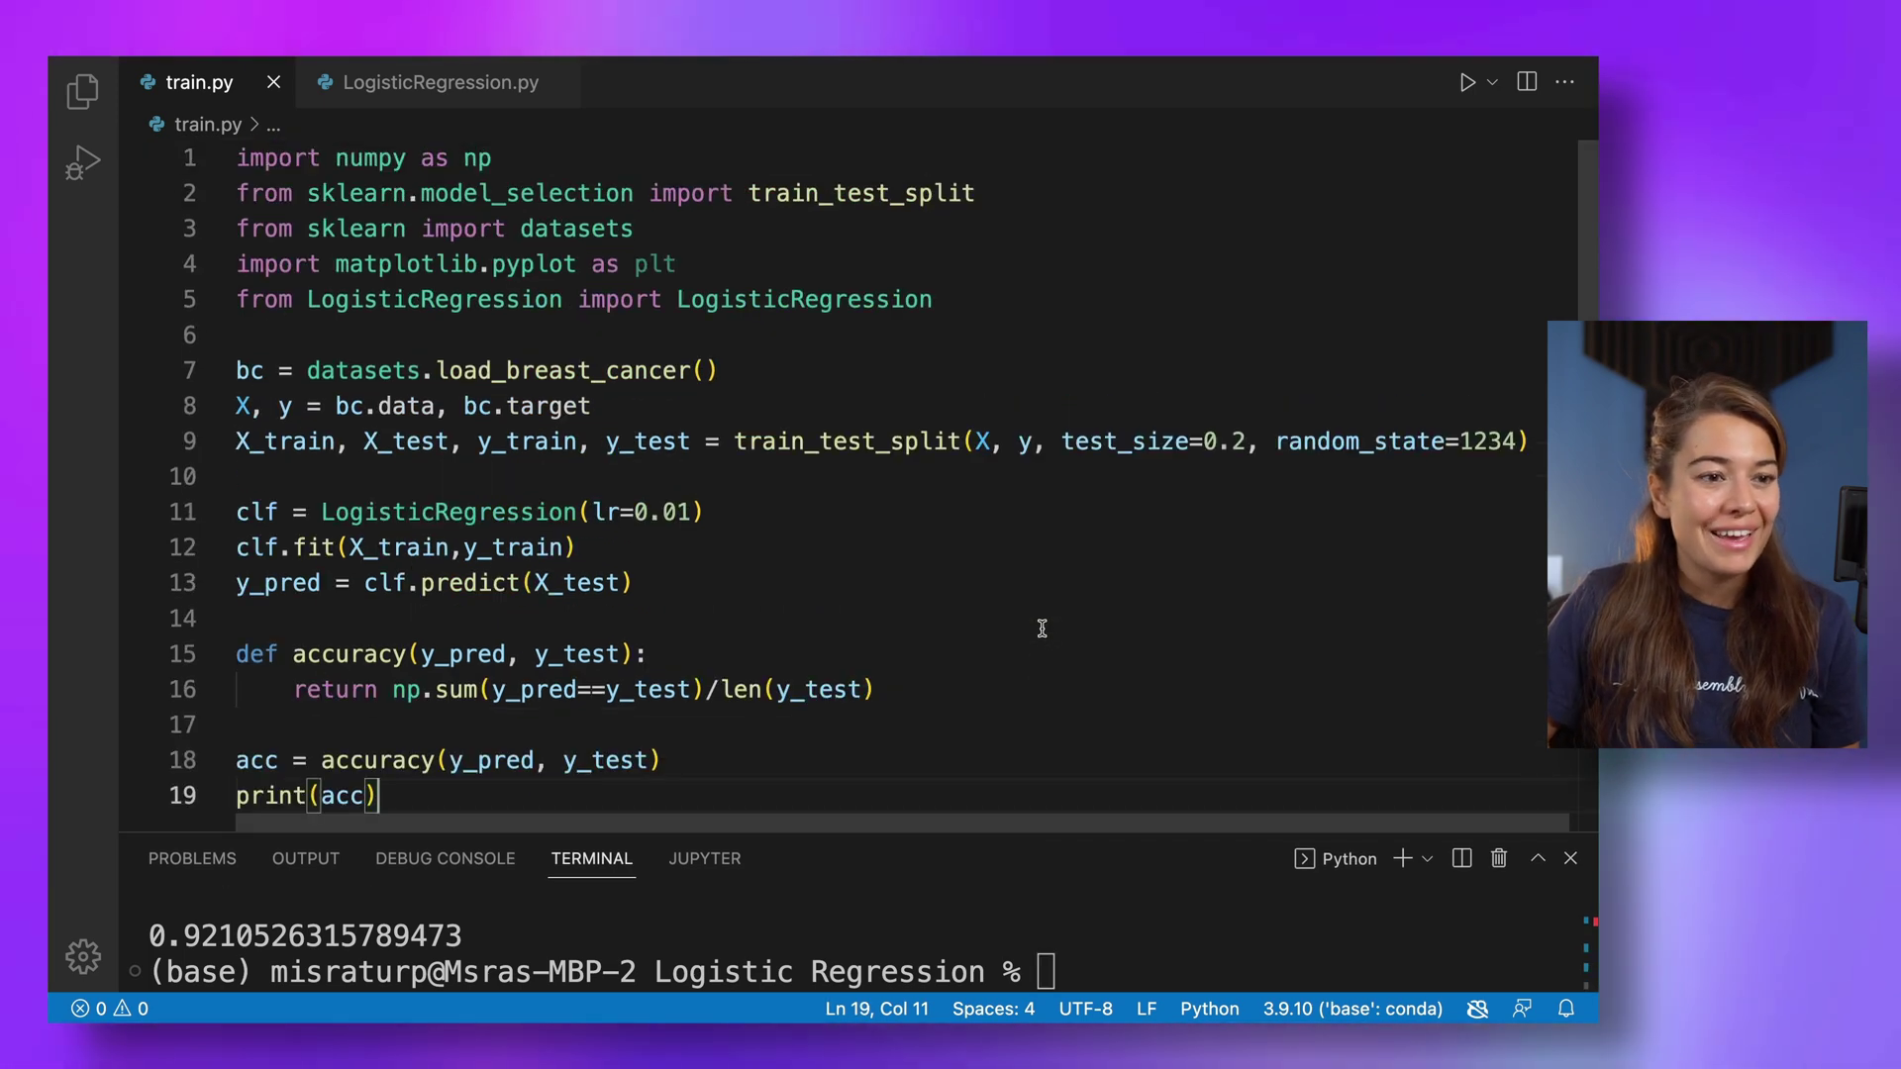
left_click(1040, 628)
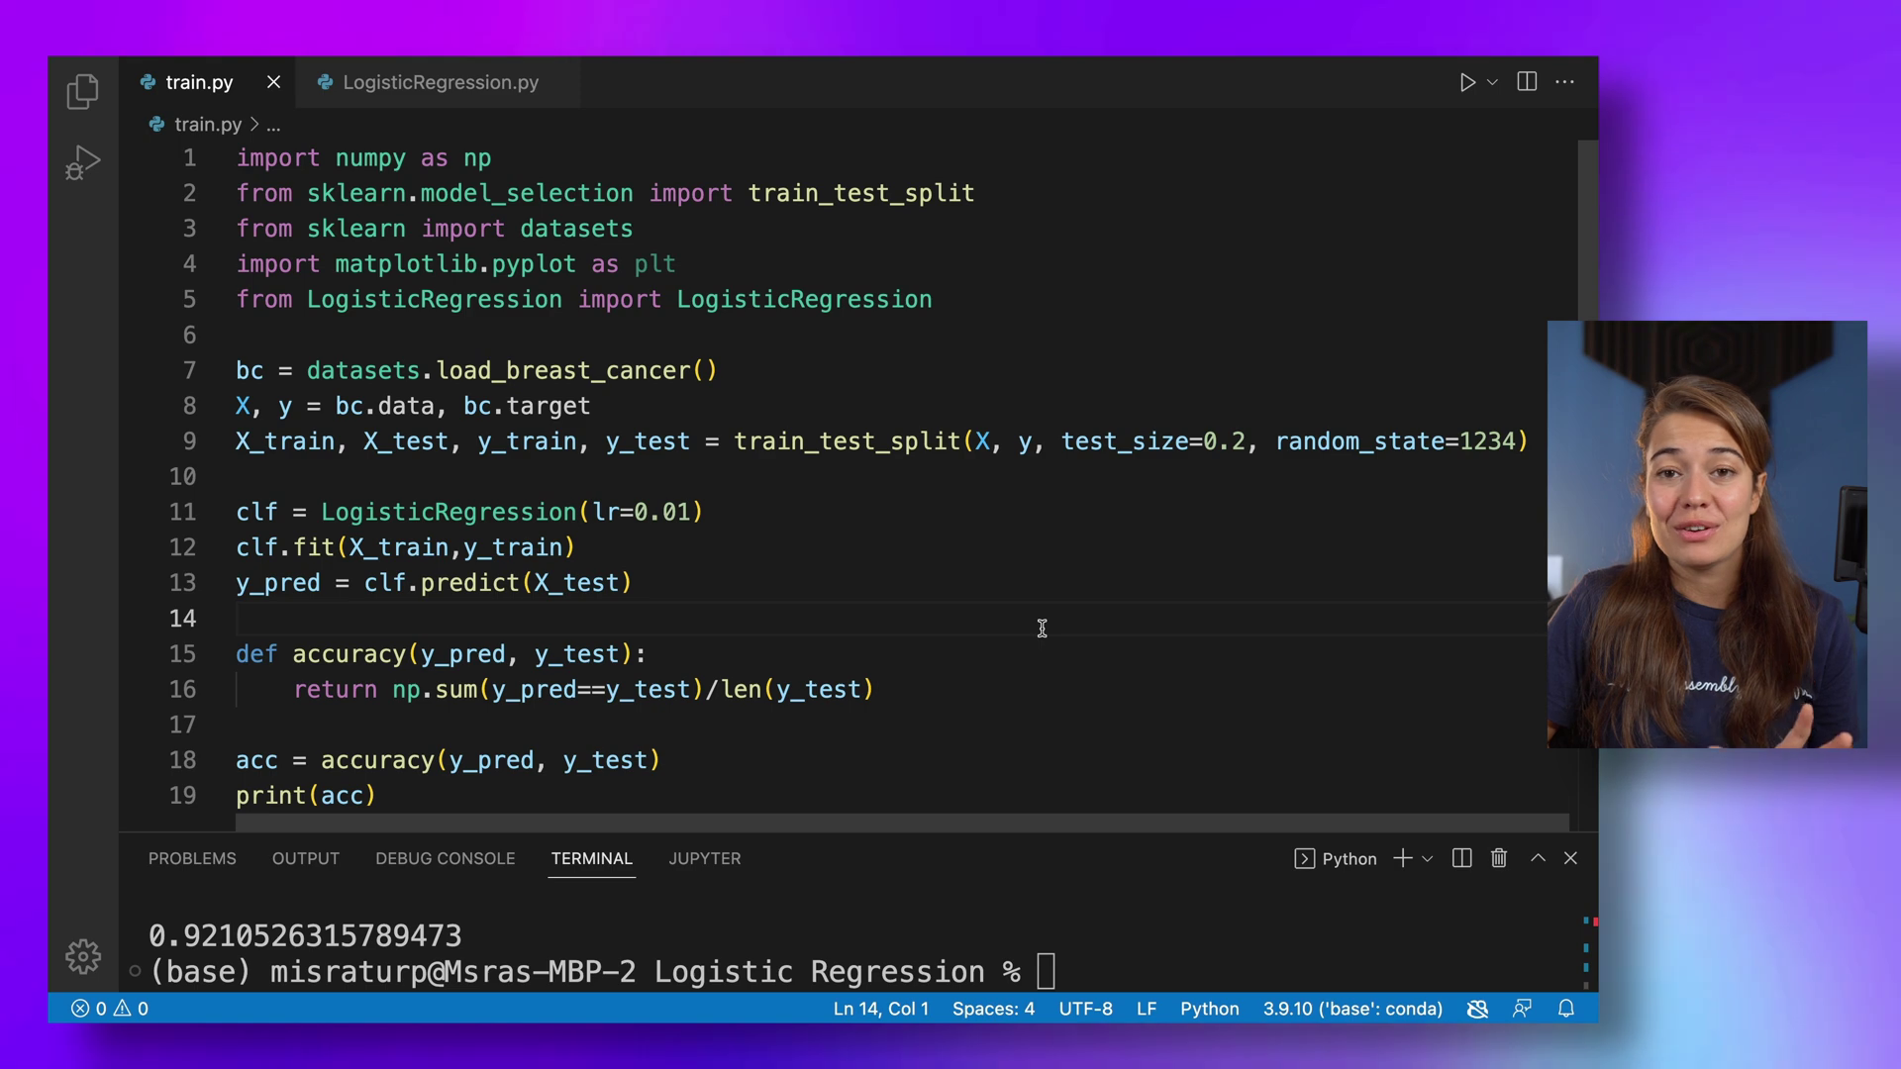